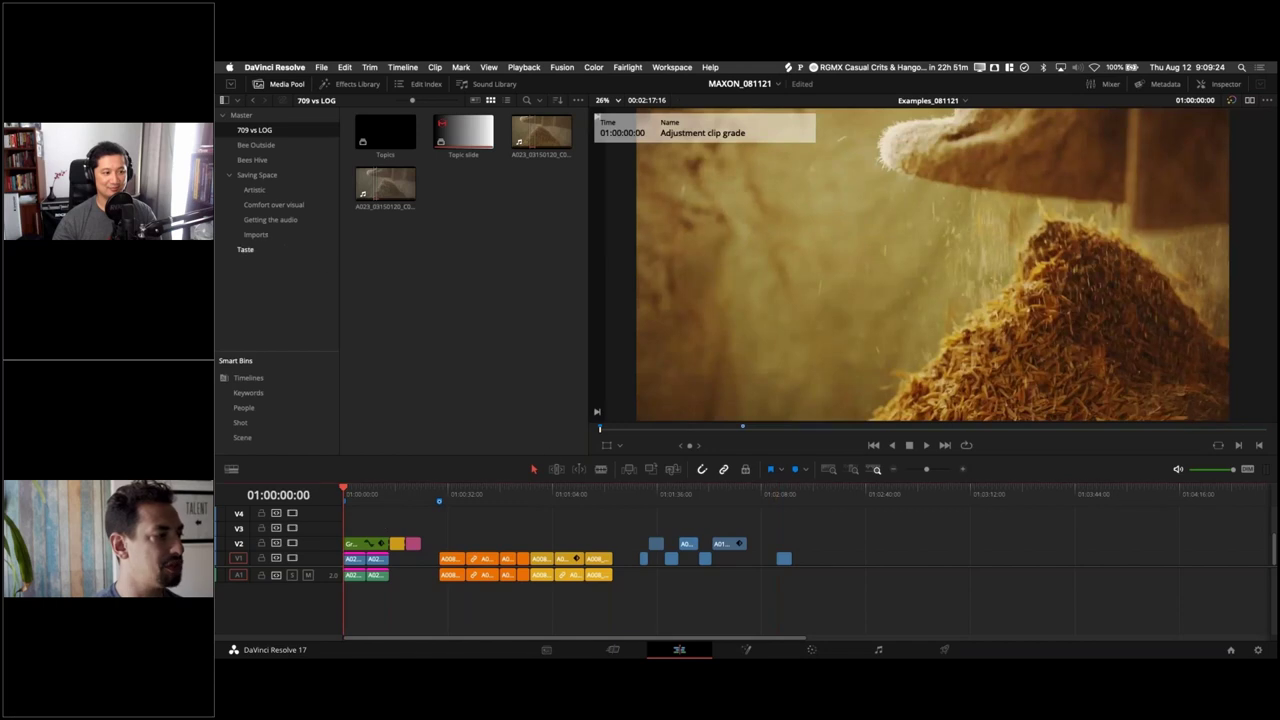
Step: Play the flat A023_03150120_C016.braw copy clip from the 709 vs LOG bin
click(412, 248)
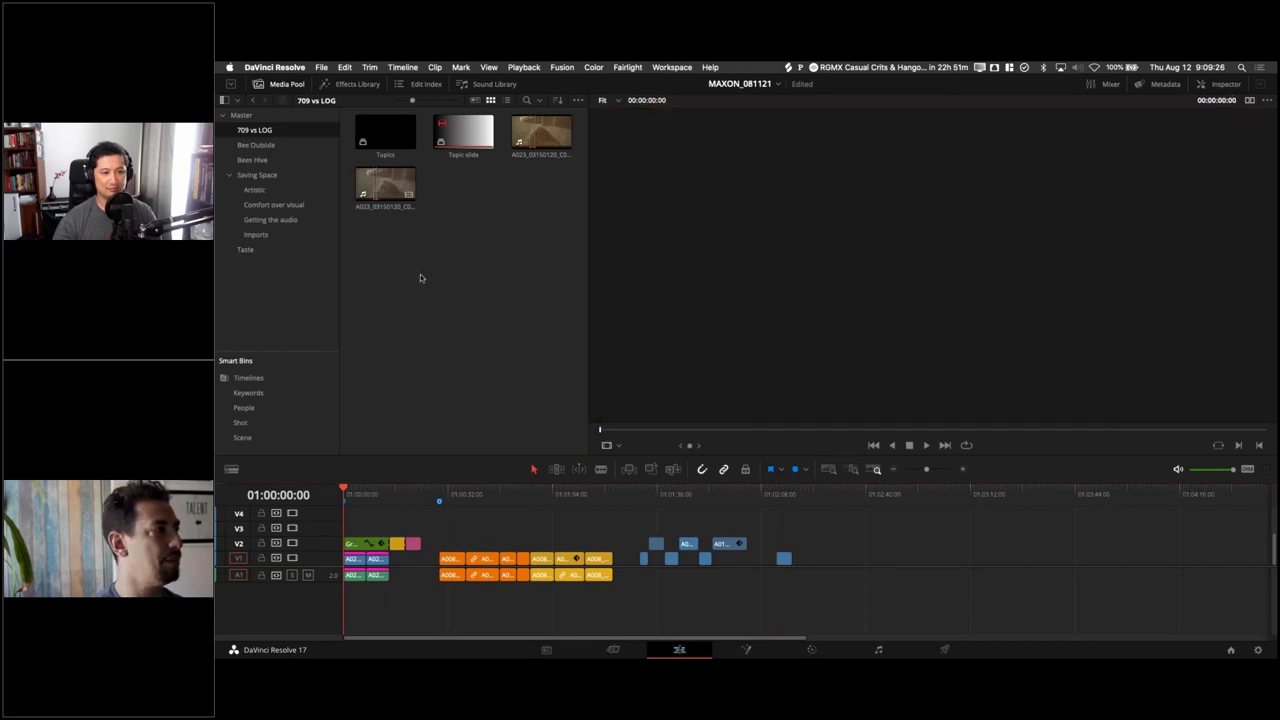
click(384, 178)
key(space)
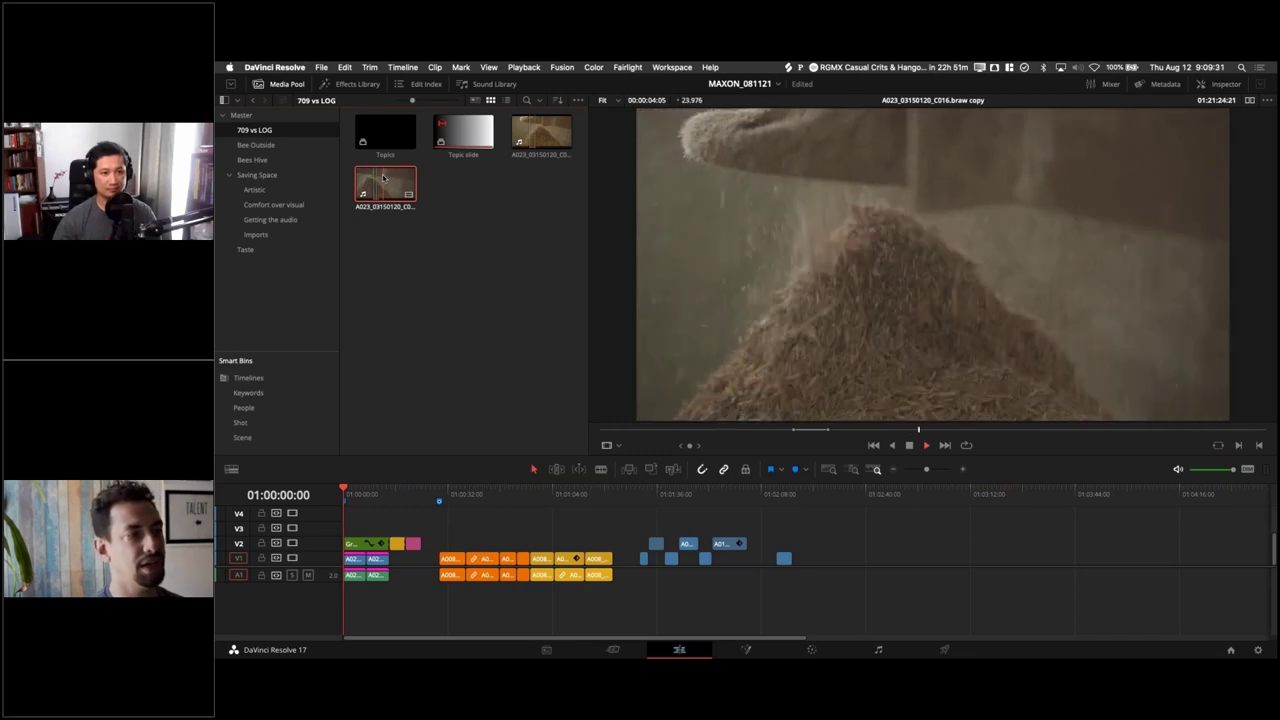
Step: Mute the monitoring audio and preview the more saturated A023_03150120_C016.braw clip
click(530, 141)
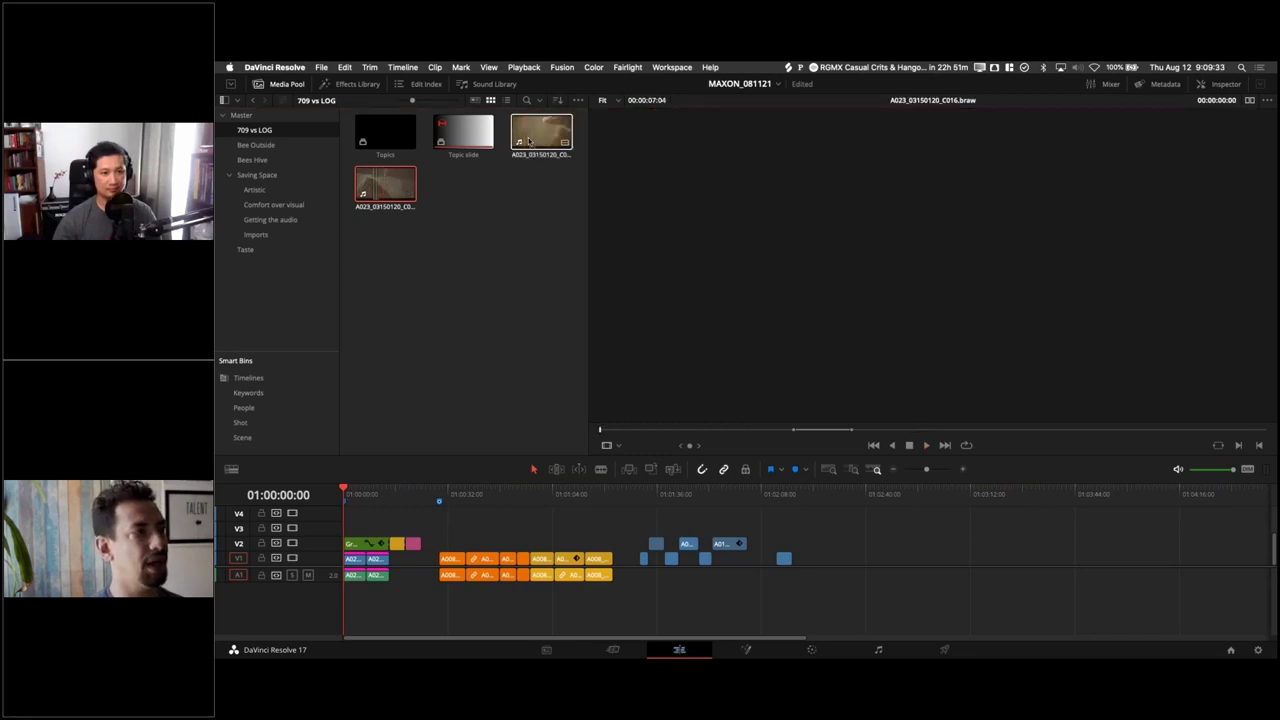
click(470, 260)
click(1179, 469)
click(535, 135)
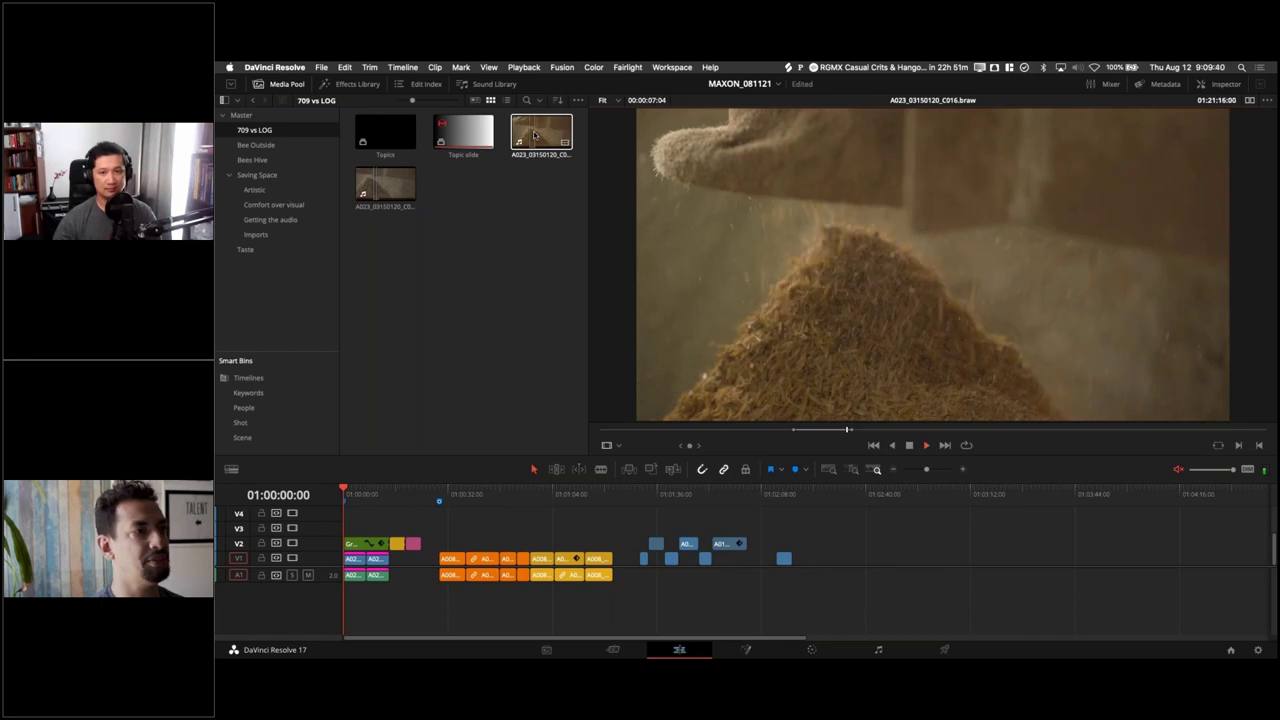
Step: Play the flat braw copy and the saturated original in turn to compare their color and contrast
click(383, 183)
key(space)
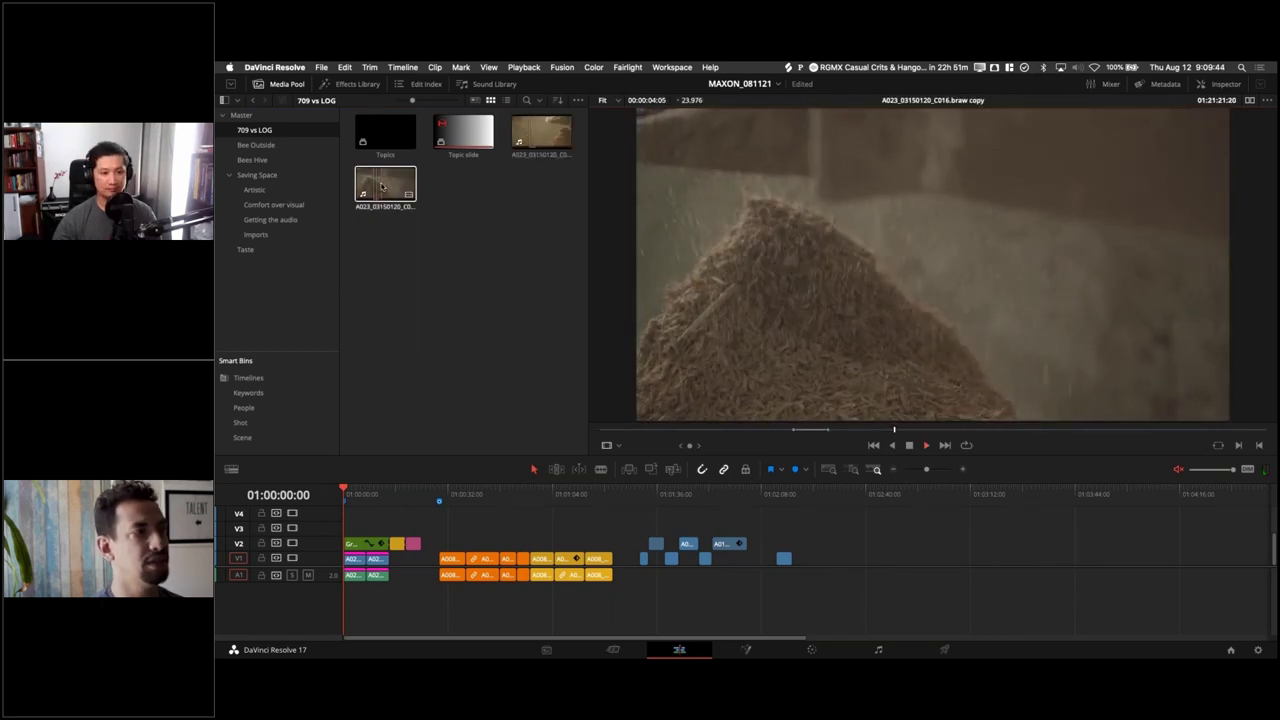
key(space)
key(space)
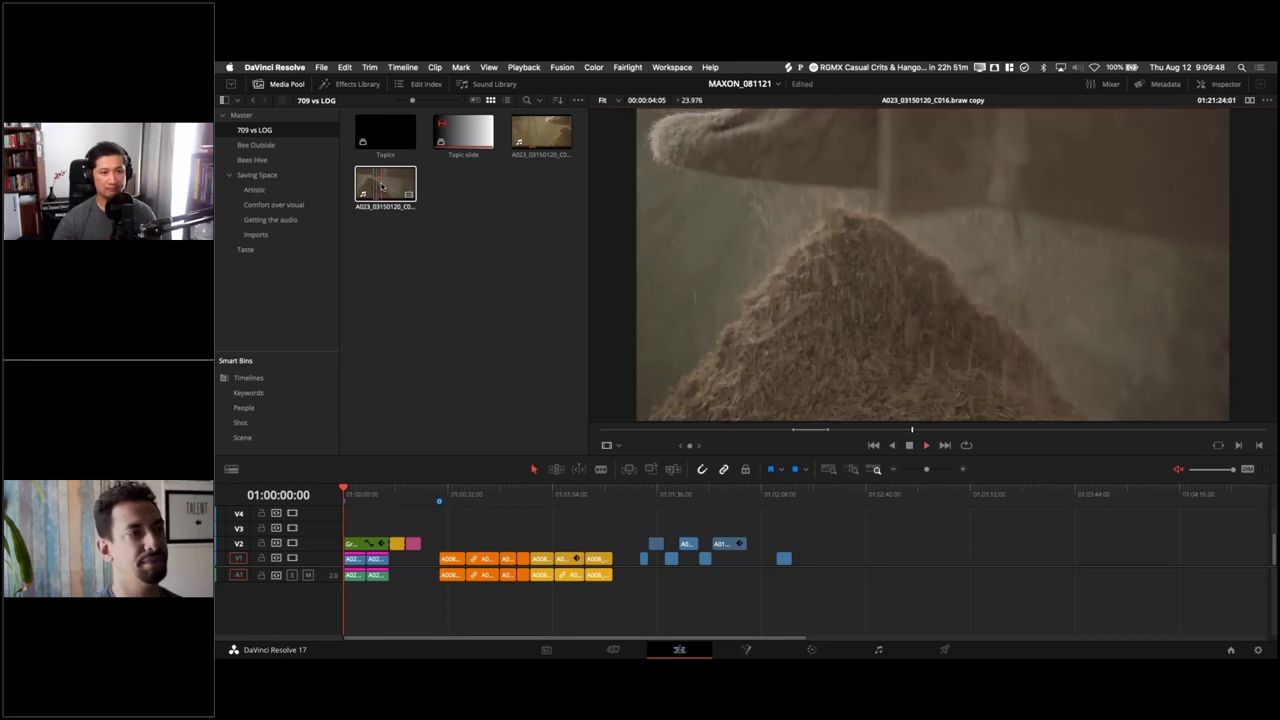
click(534, 143)
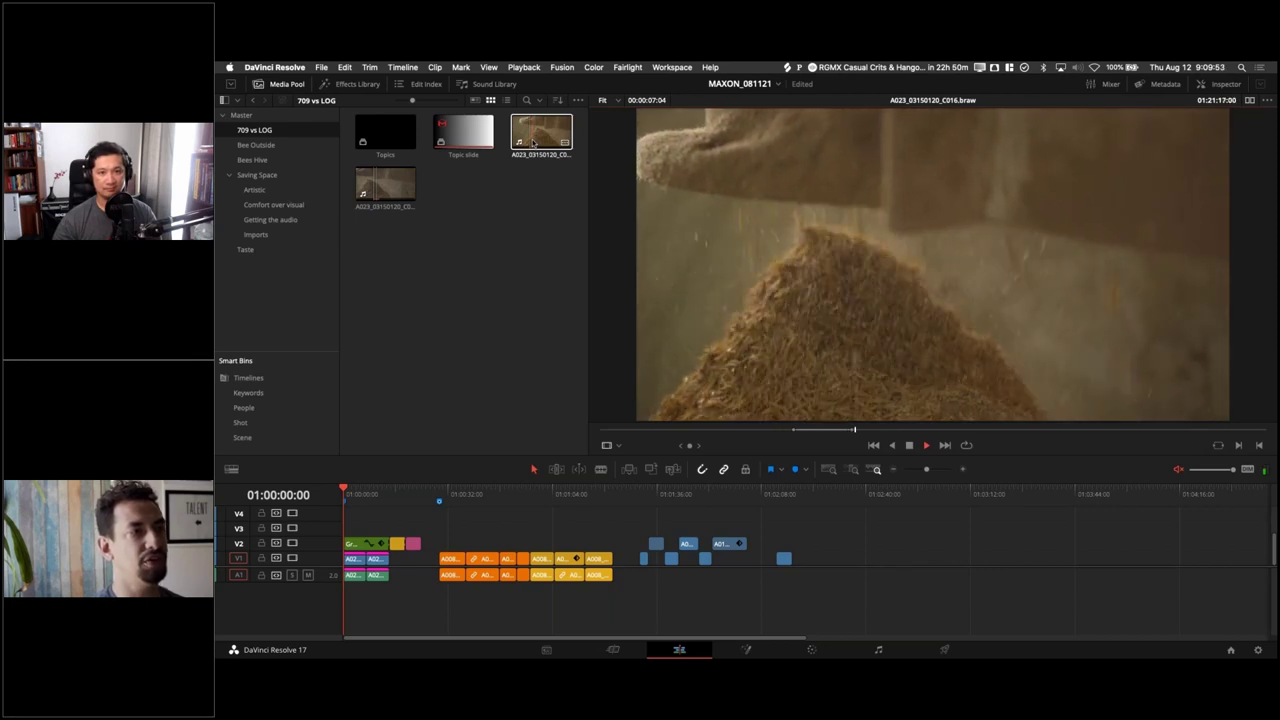
click(534, 143)
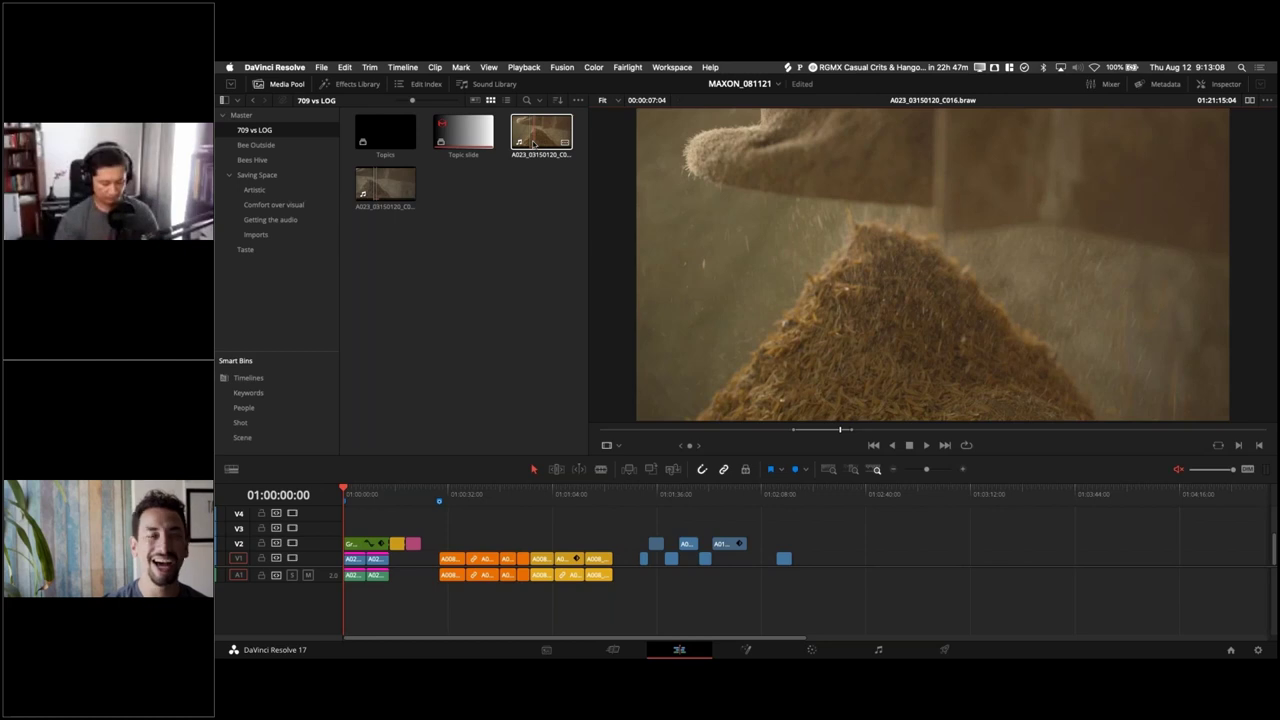
Step: View the graded shot at the timeline start and preview the original A023_03150120_C016.braw clip against it
click(470, 180)
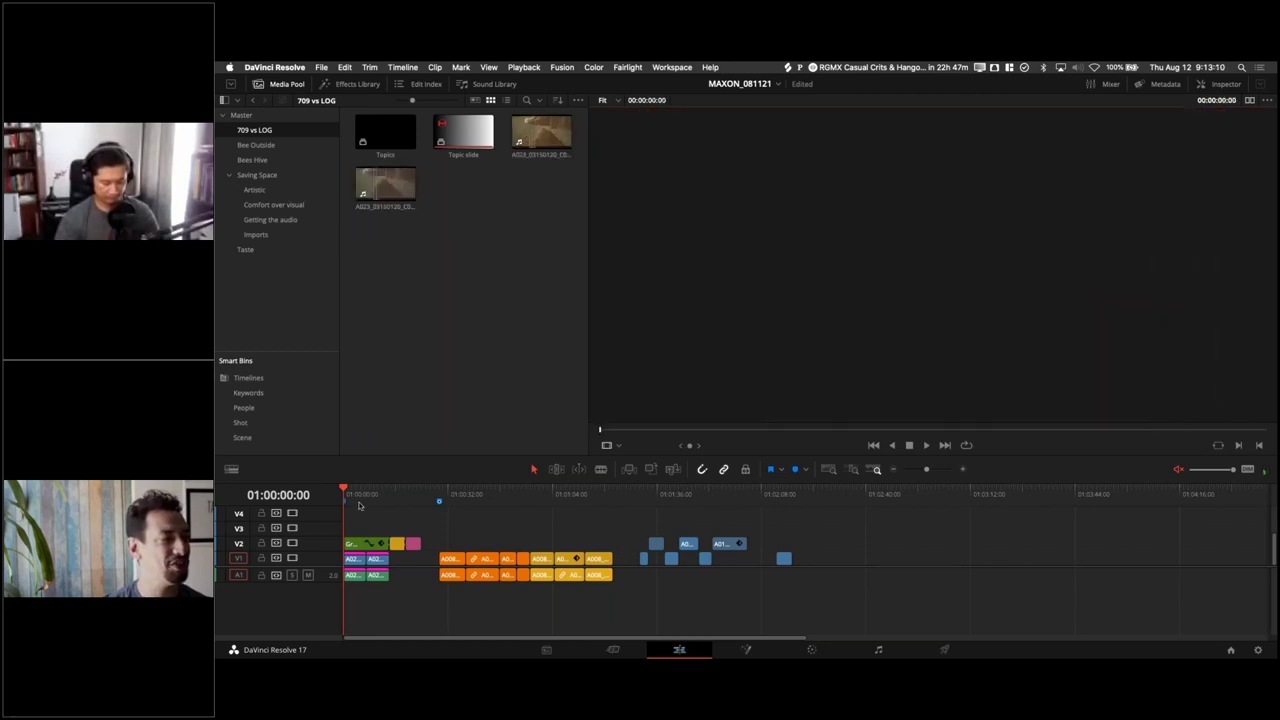
click(359, 505)
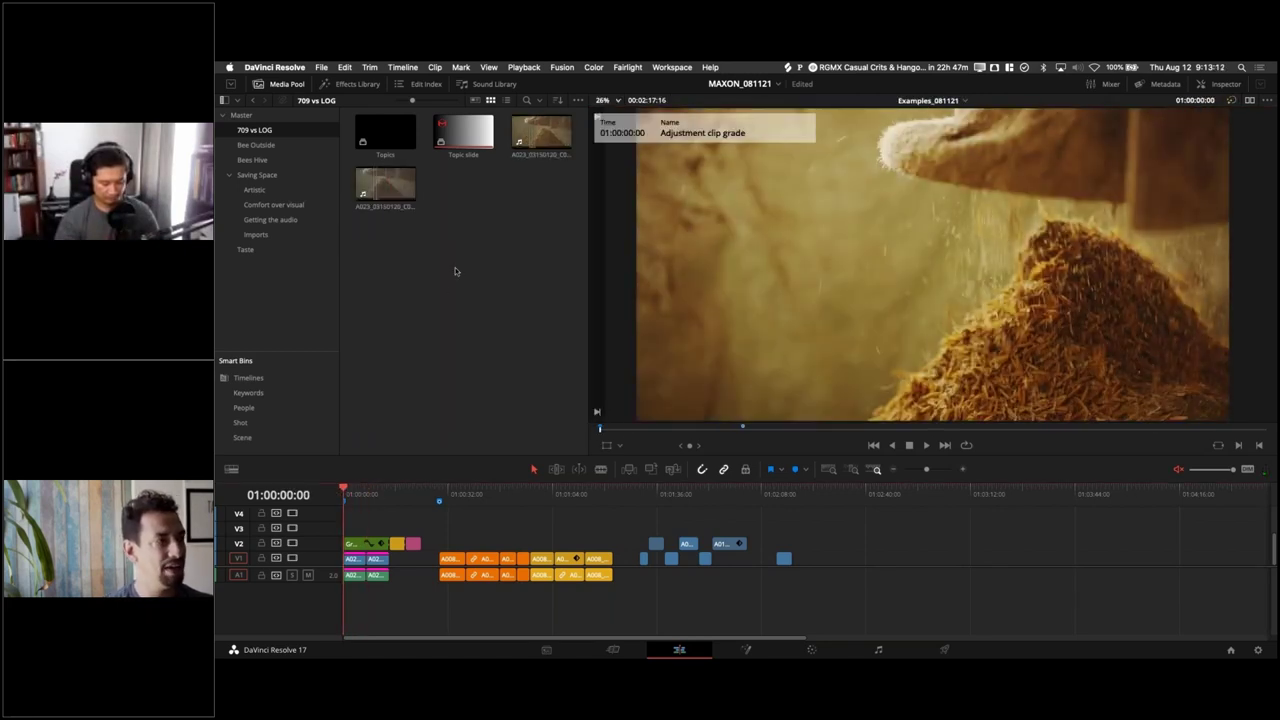
click(552, 128)
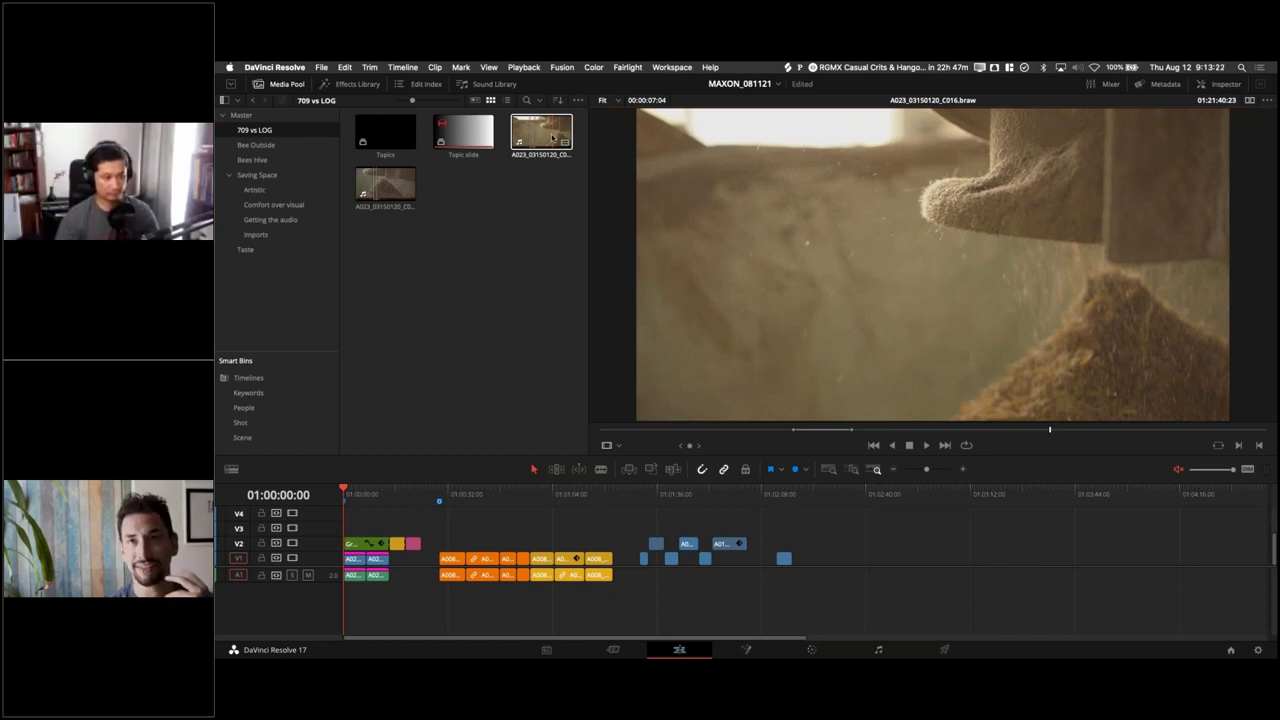
click(489, 250)
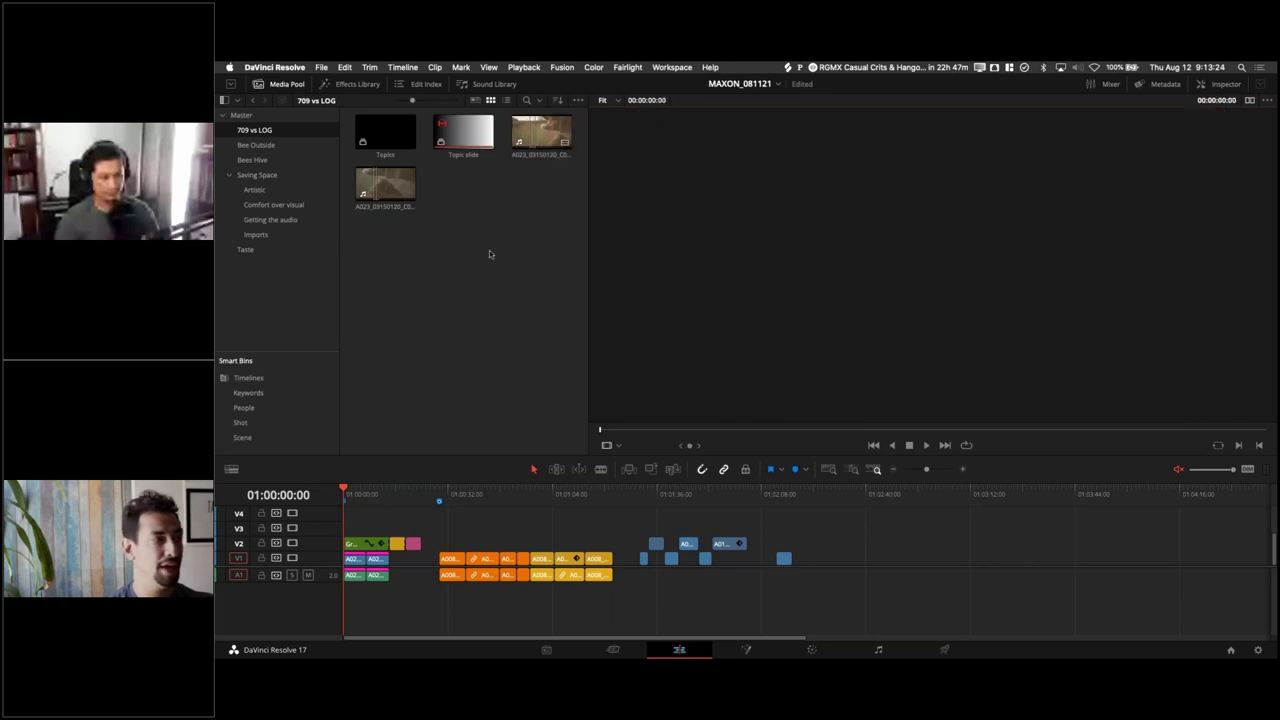
Step: Preview the flat A023_03150120_C016.braw copy across its length and show its clip information
click(384, 192)
key(space)
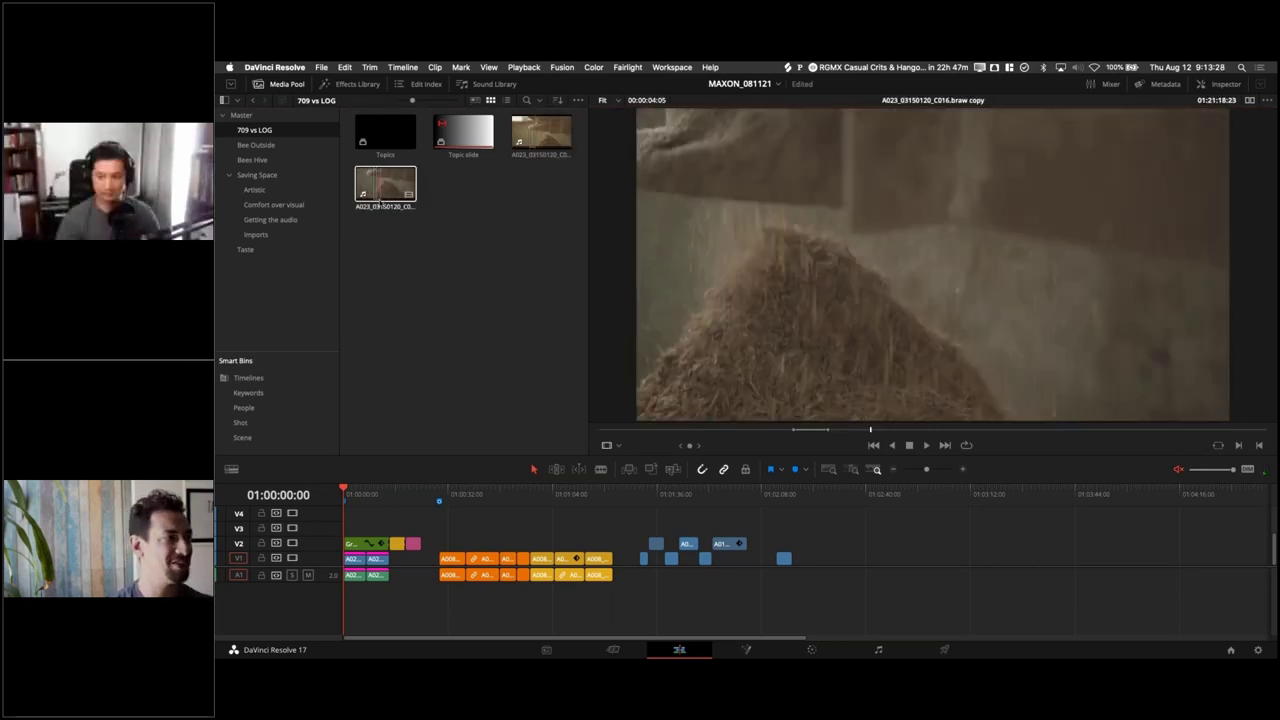
click(380, 196)
click(375, 196)
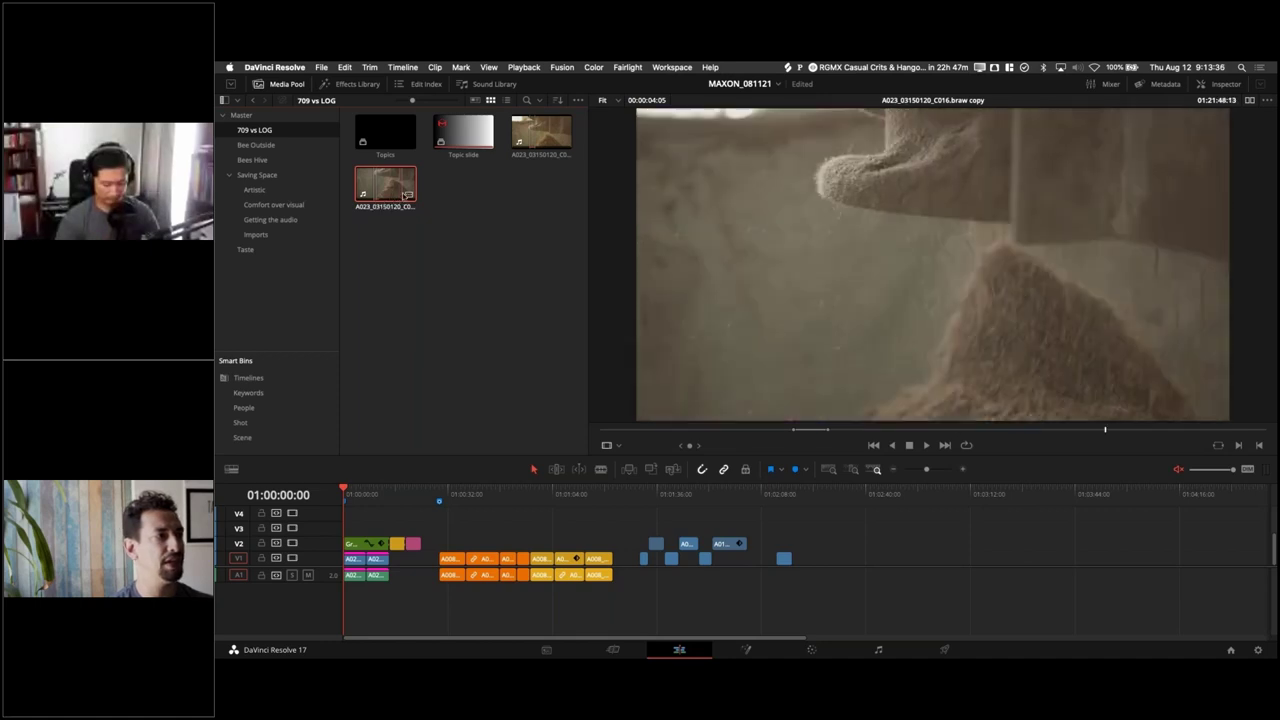
mouse_move(542, 246)
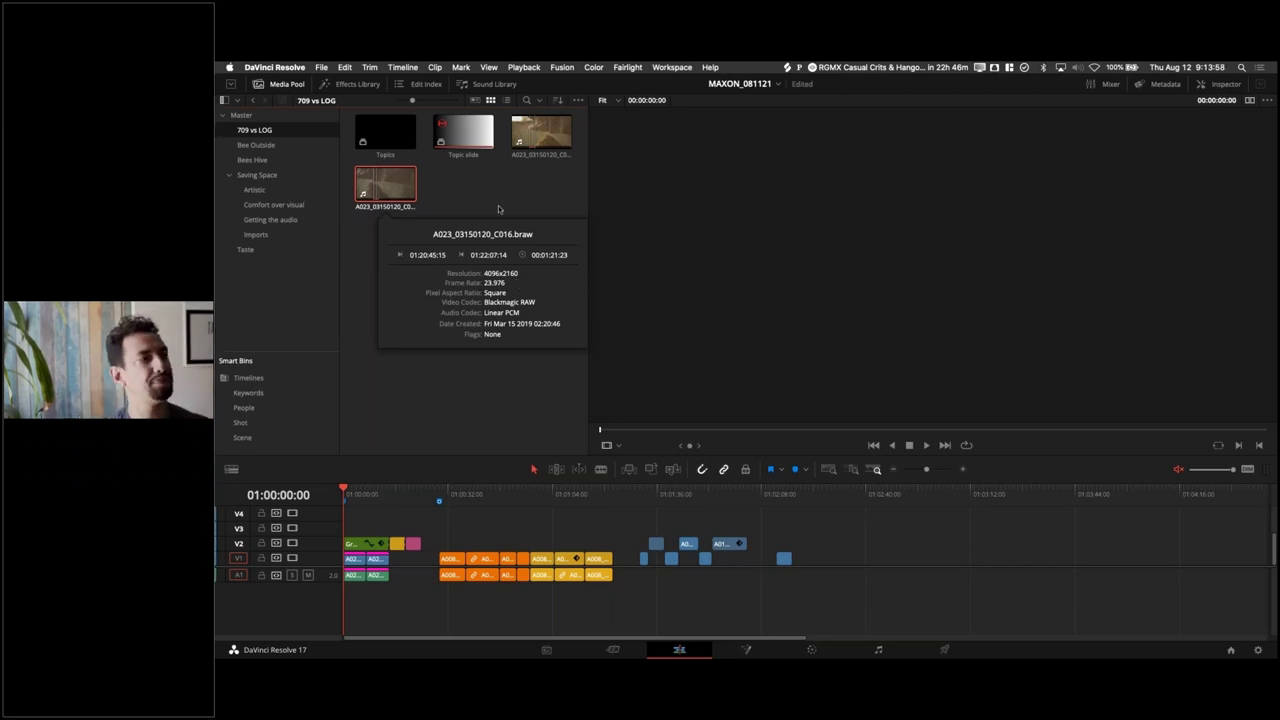
Step: Apply the Blackmagic 4K Film to Rec709 v3 LUT to the flat braw copy in the media pool
click(388, 191)
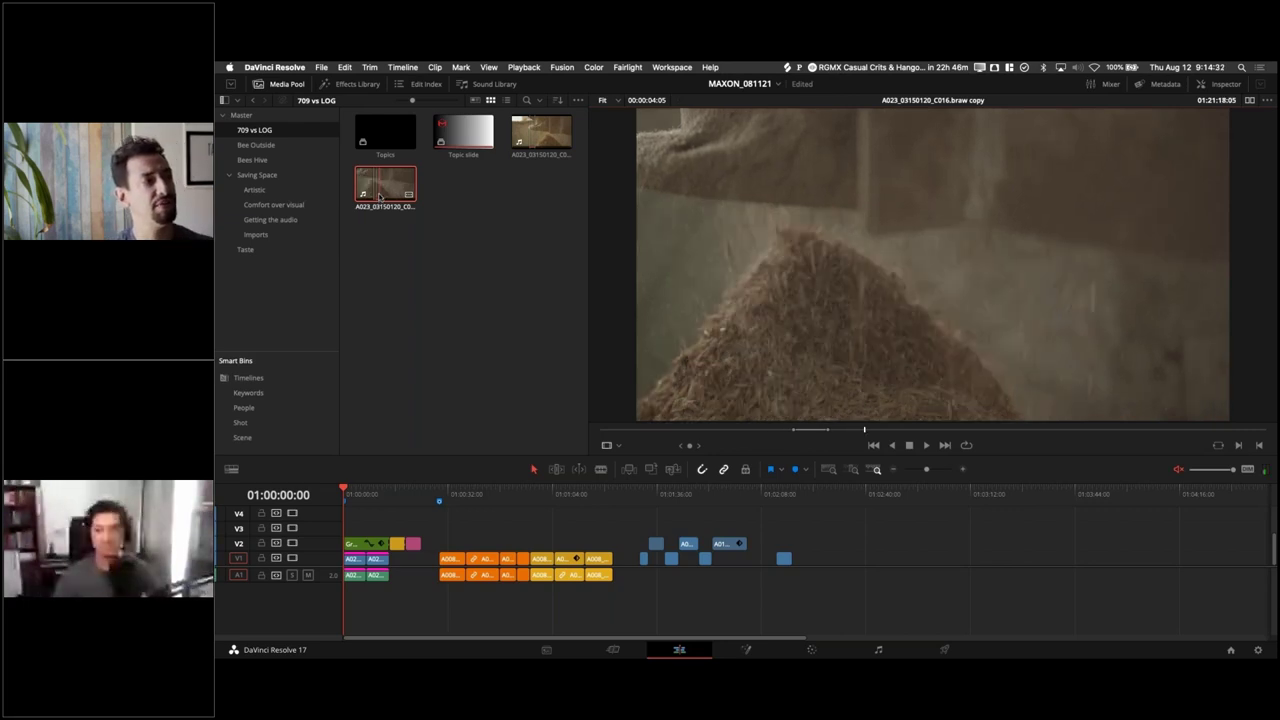
right_click(379, 198)
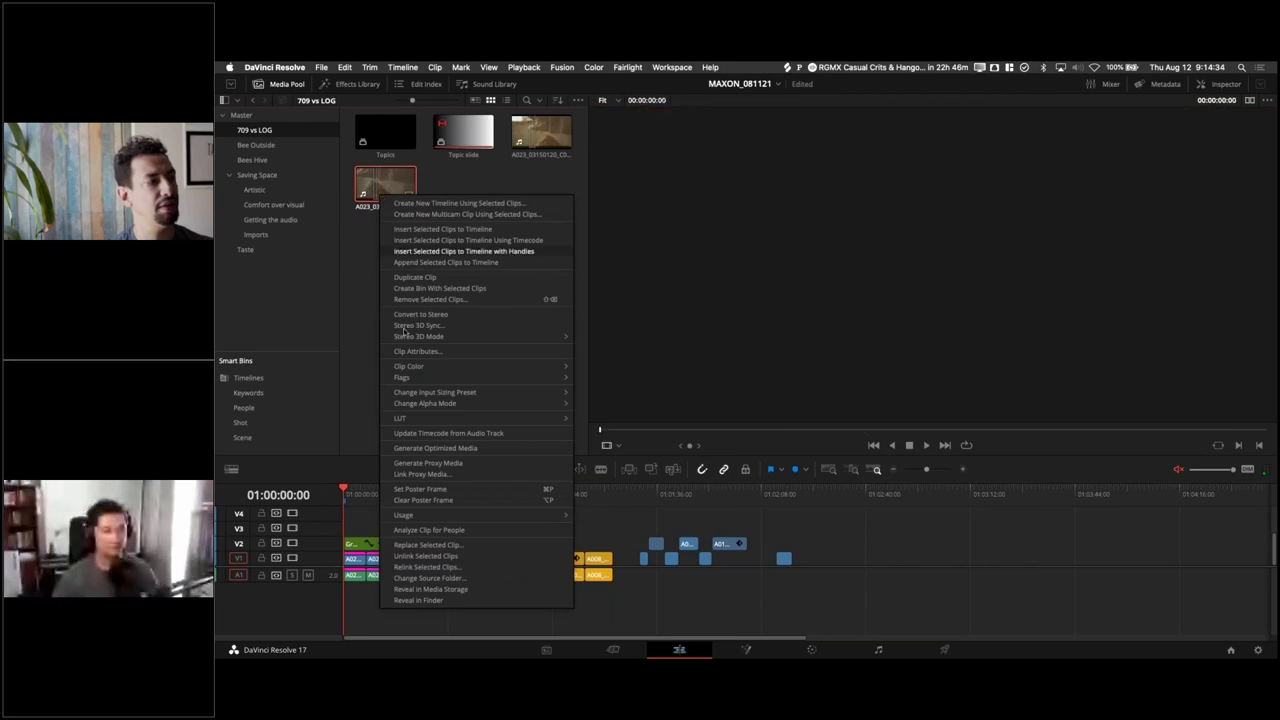
mouse_move(447, 418)
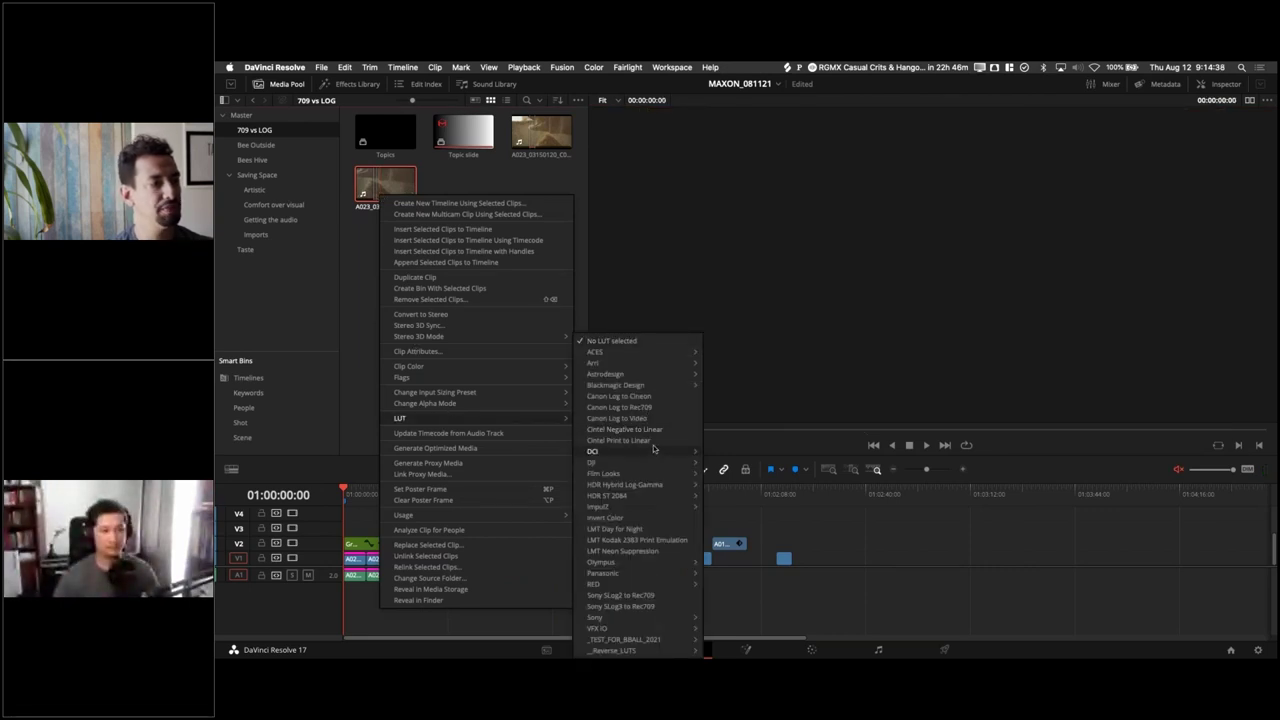
mouse_move(640, 385)
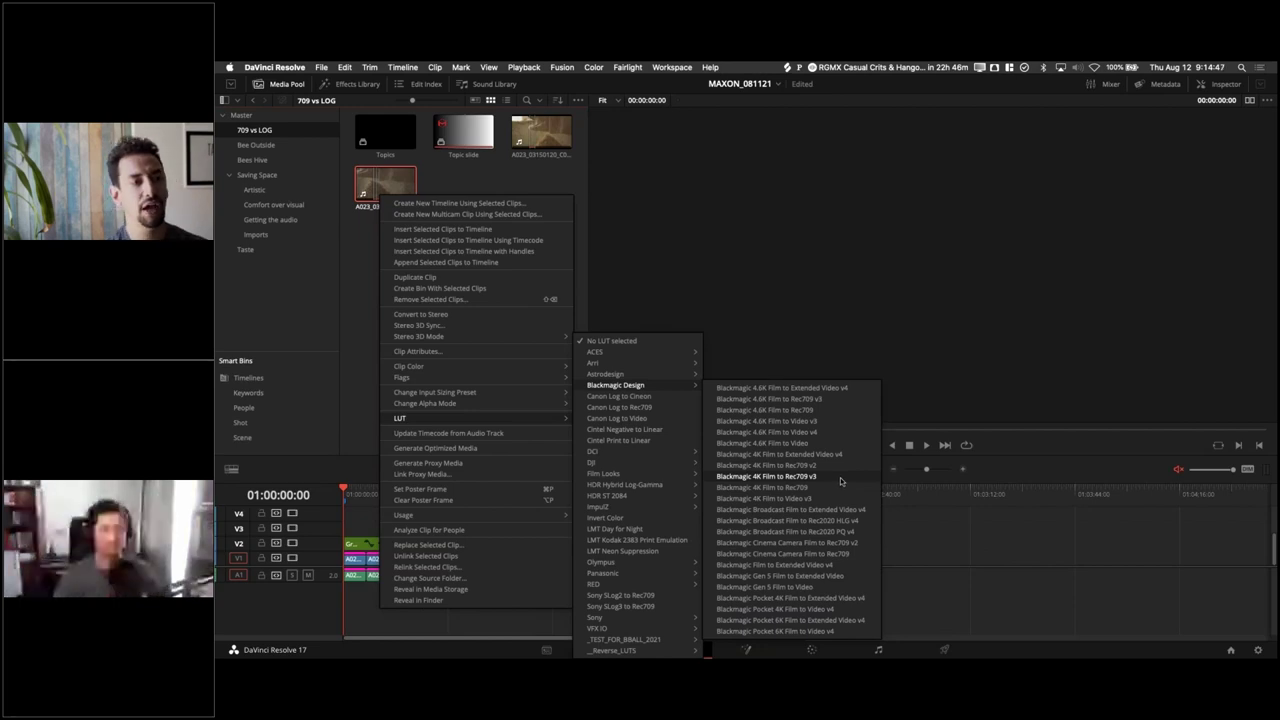
click(752, 480)
click(380, 194)
right_click(380, 194)
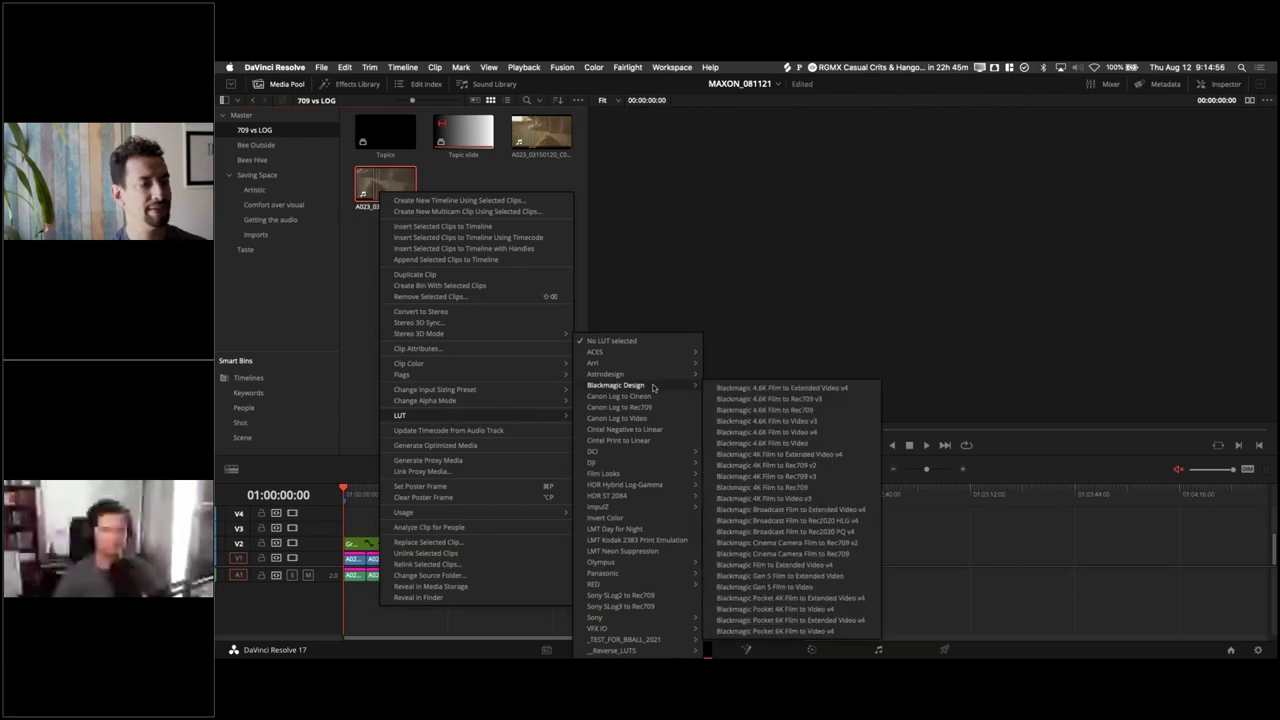
click(828, 481)
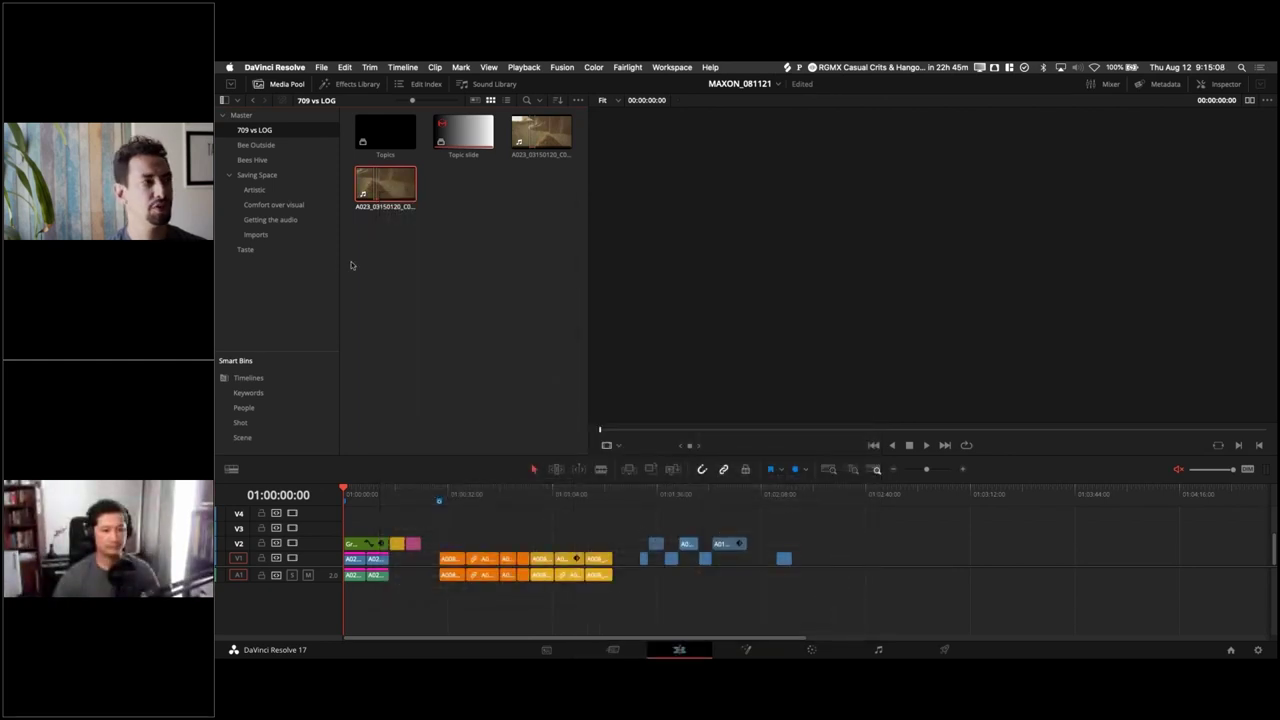
Step: Play the braw copy with the Rec709 LUT applied to check its look
click(389, 196)
key(space)
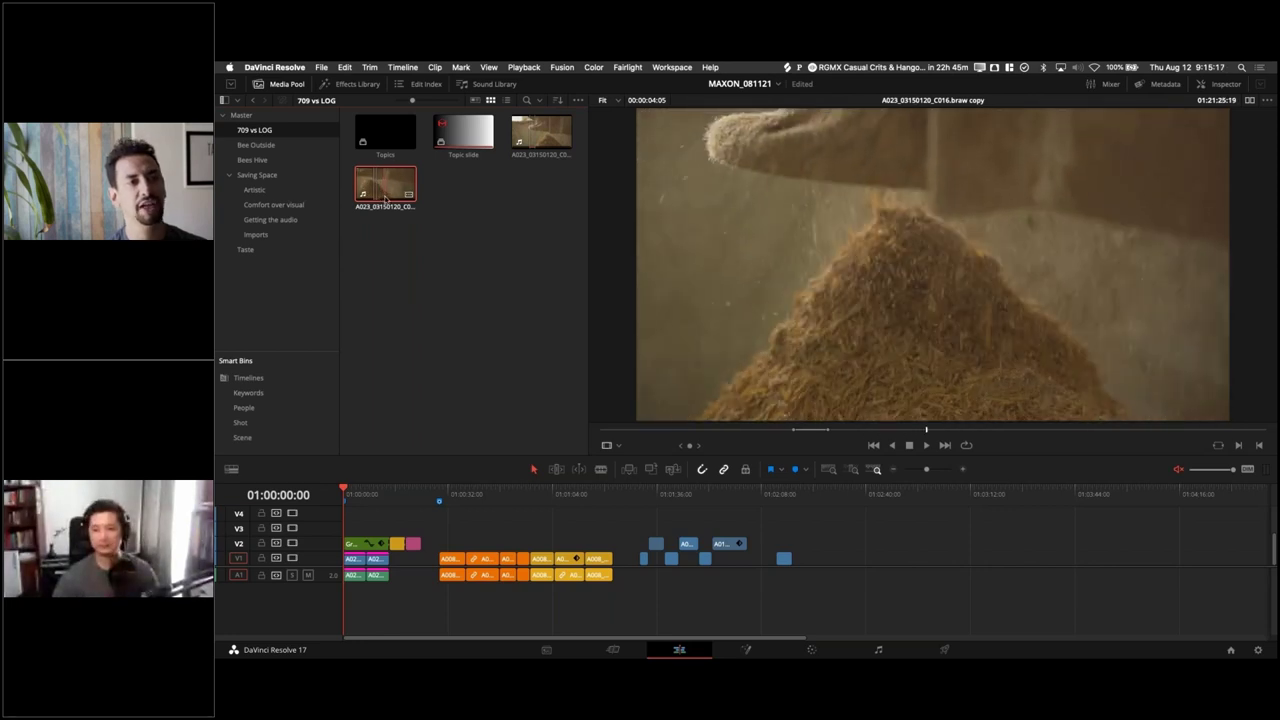
key(space)
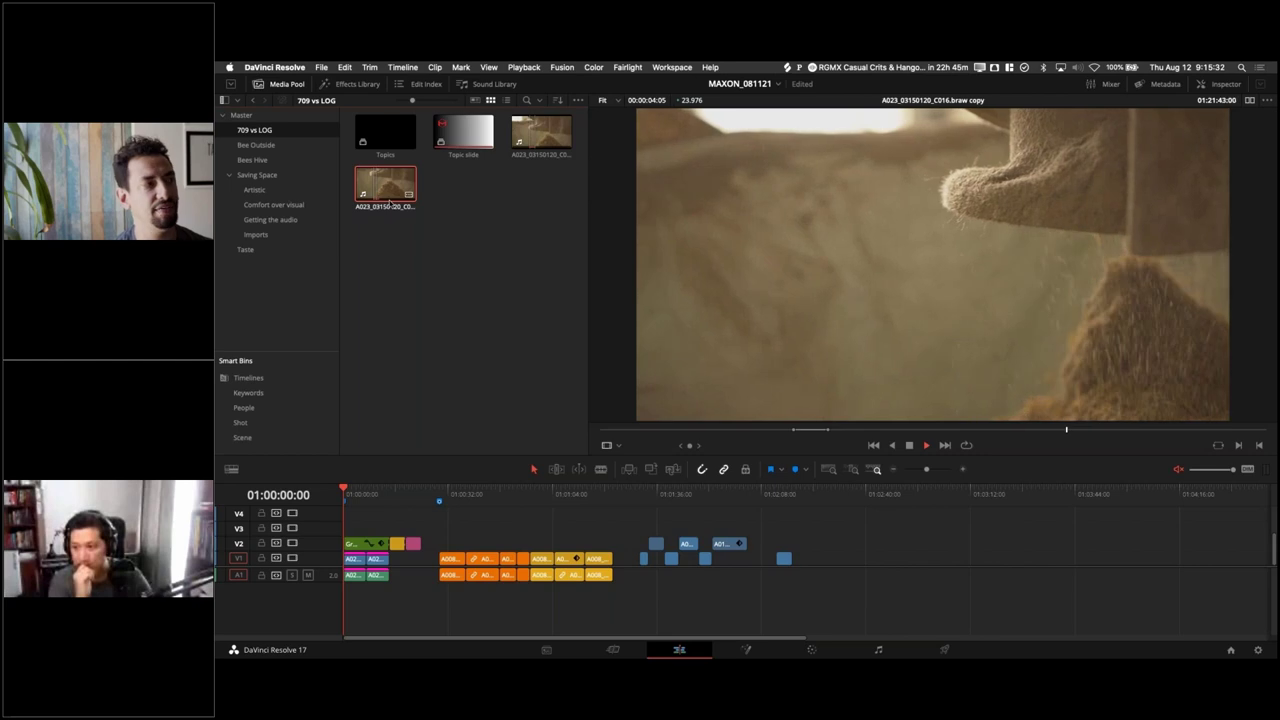
Step: Remove the LUT from the braw copy by choosing No LUT selected
right_click(397, 198)
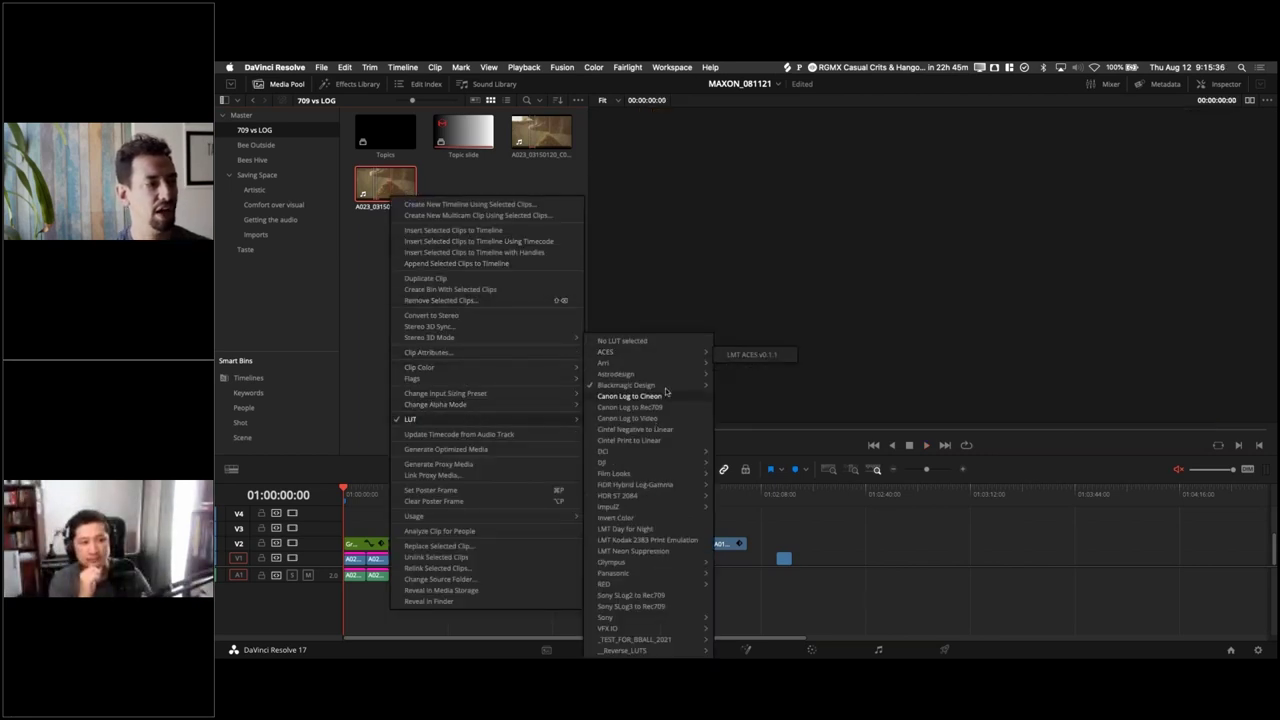
click(663, 342)
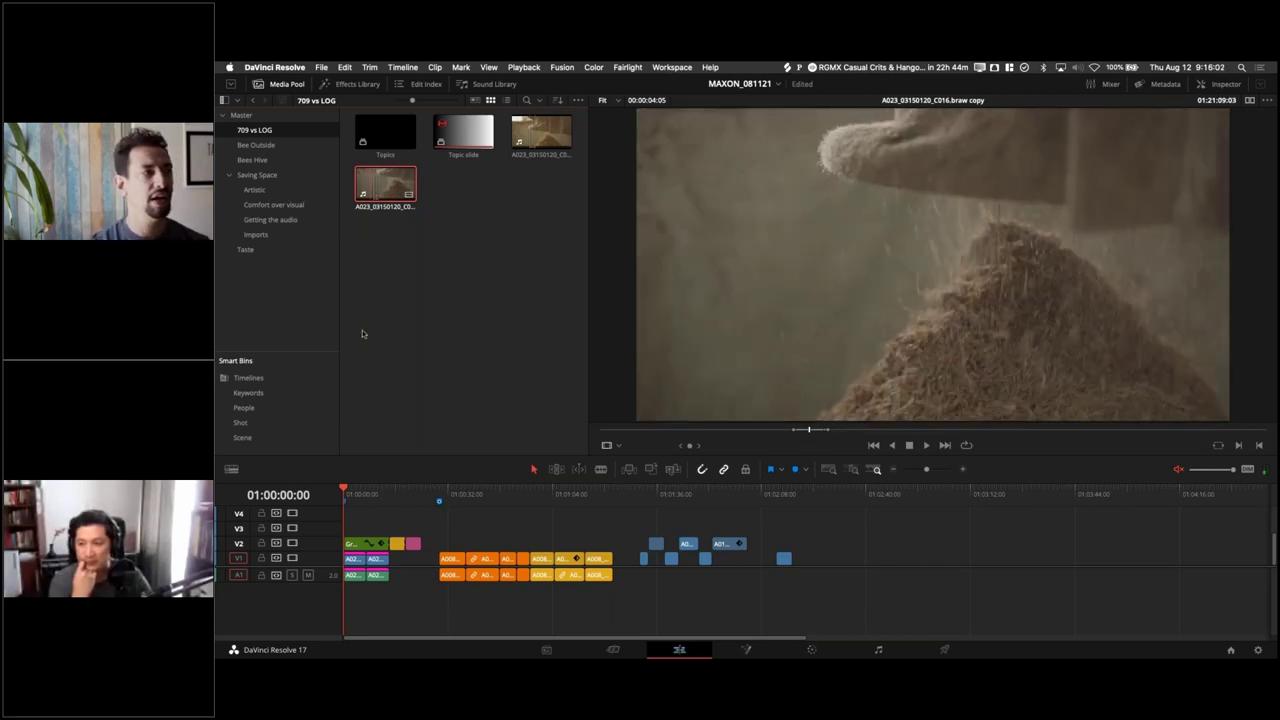
Step: Show the braw copy's Blackmagic RAW image settings and set Decode Using to Clip
scroll(1214, 100, up, 1)
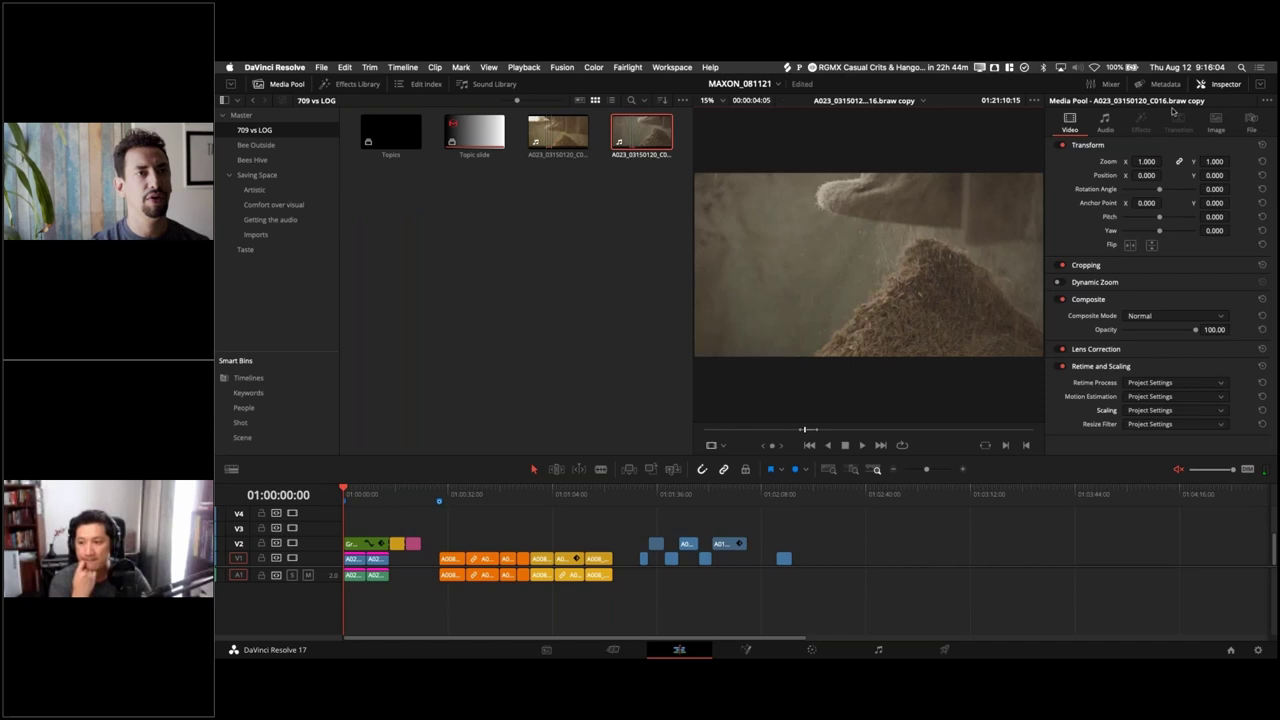
click(1218, 122)
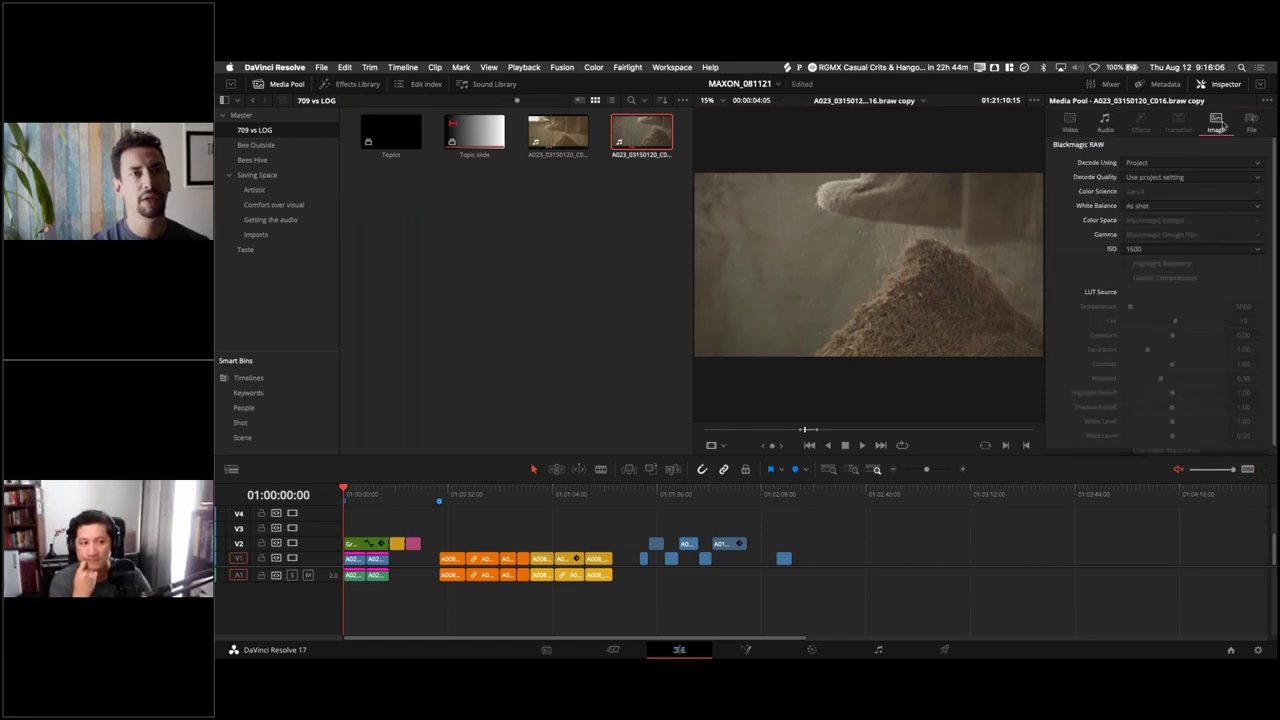
click(1210, 162)
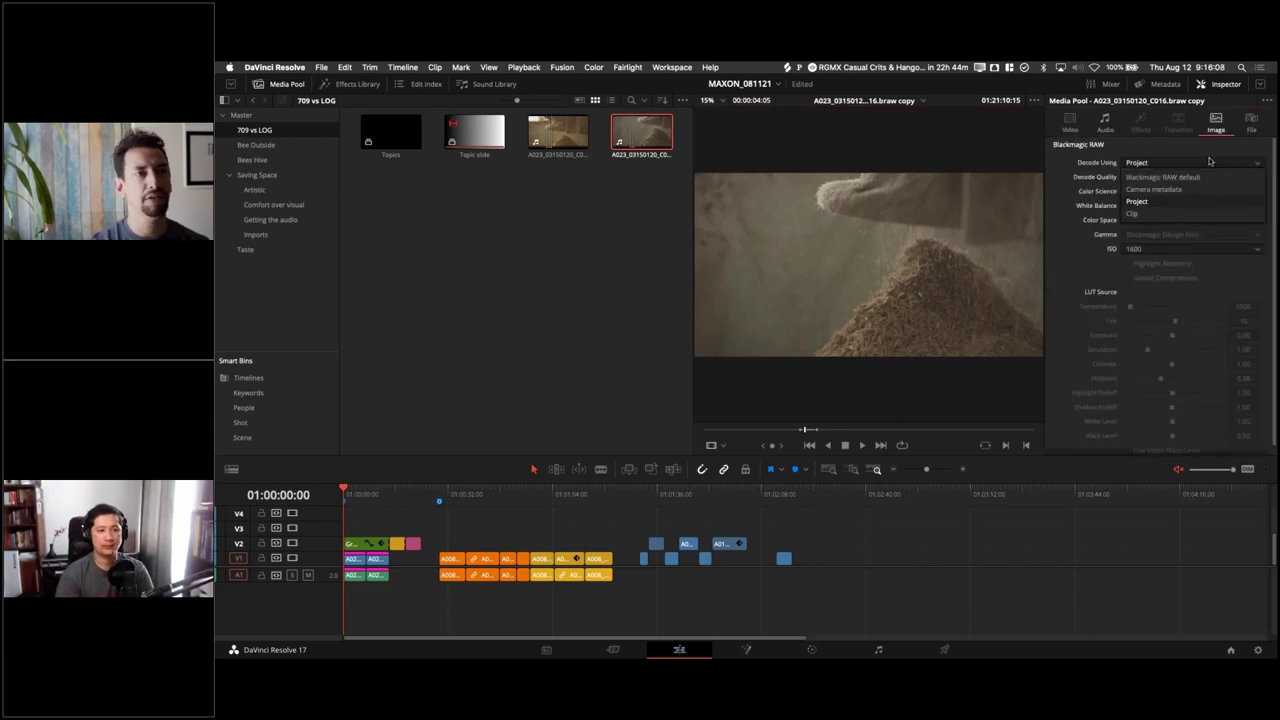
click(1181, 212)
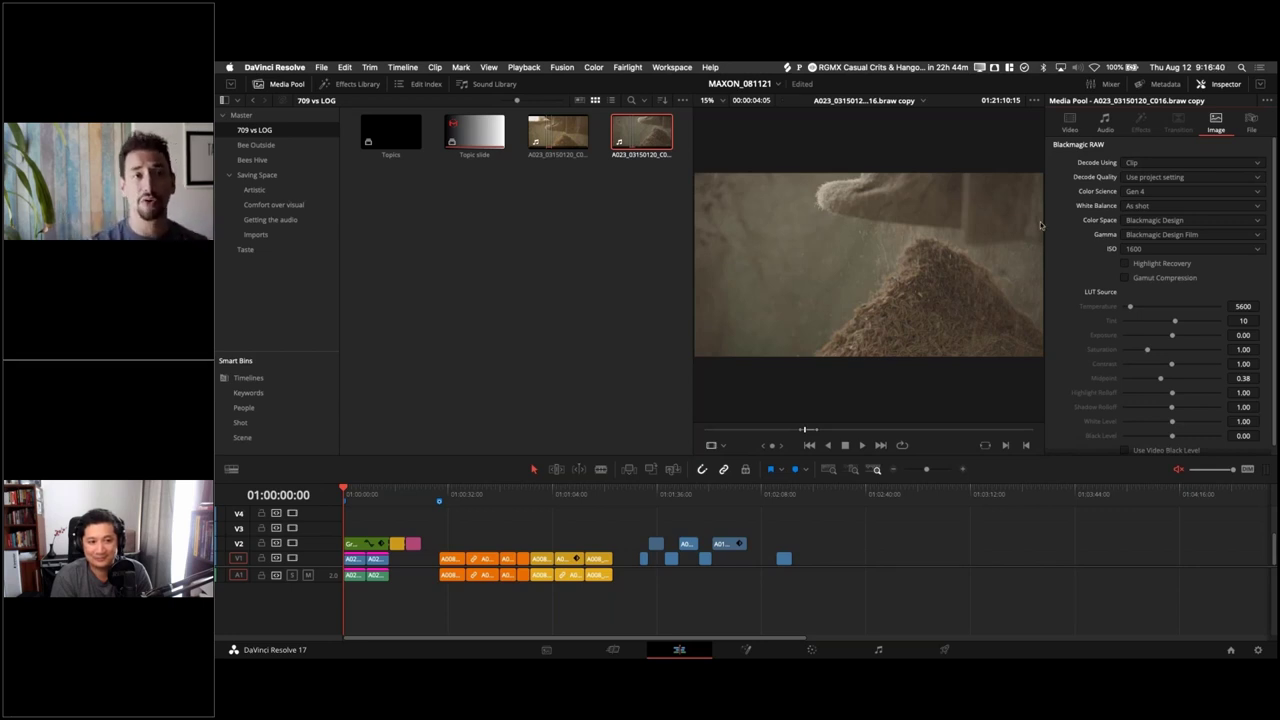
Step: Examine the ISO choices available for the braw copy and keep ISO at 1600
click(1137, 250)
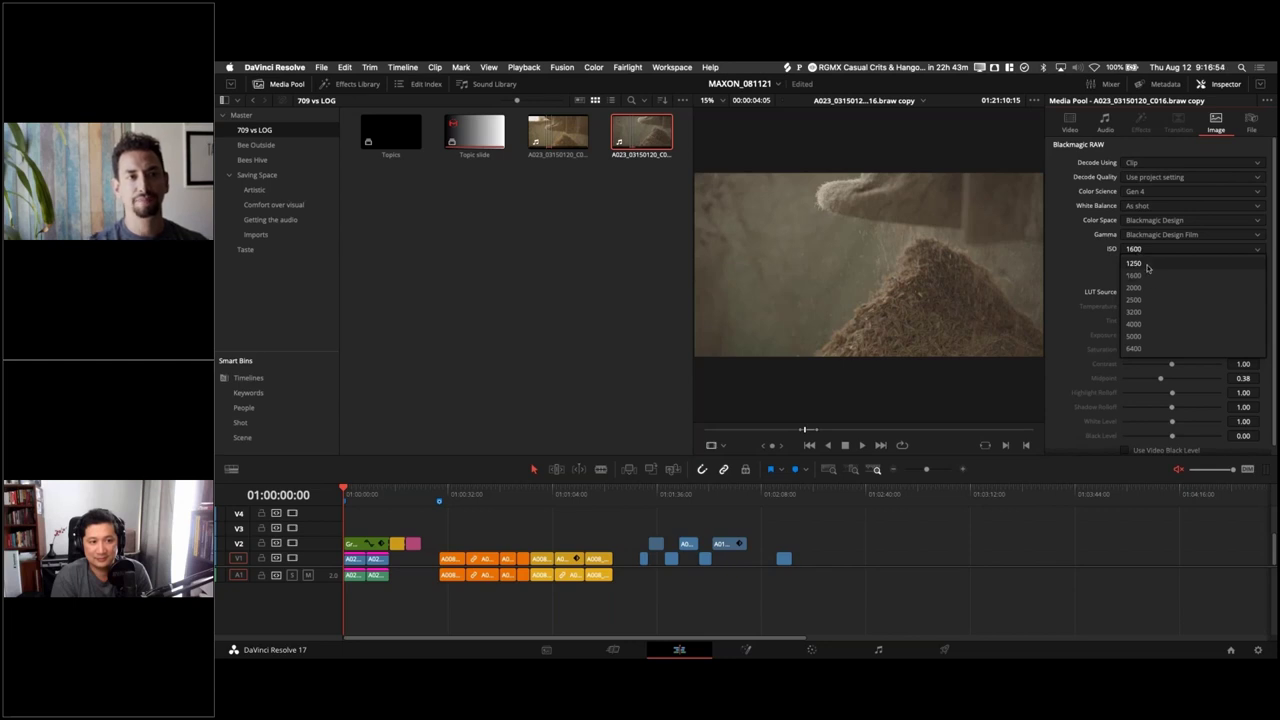
click(1149, 258)
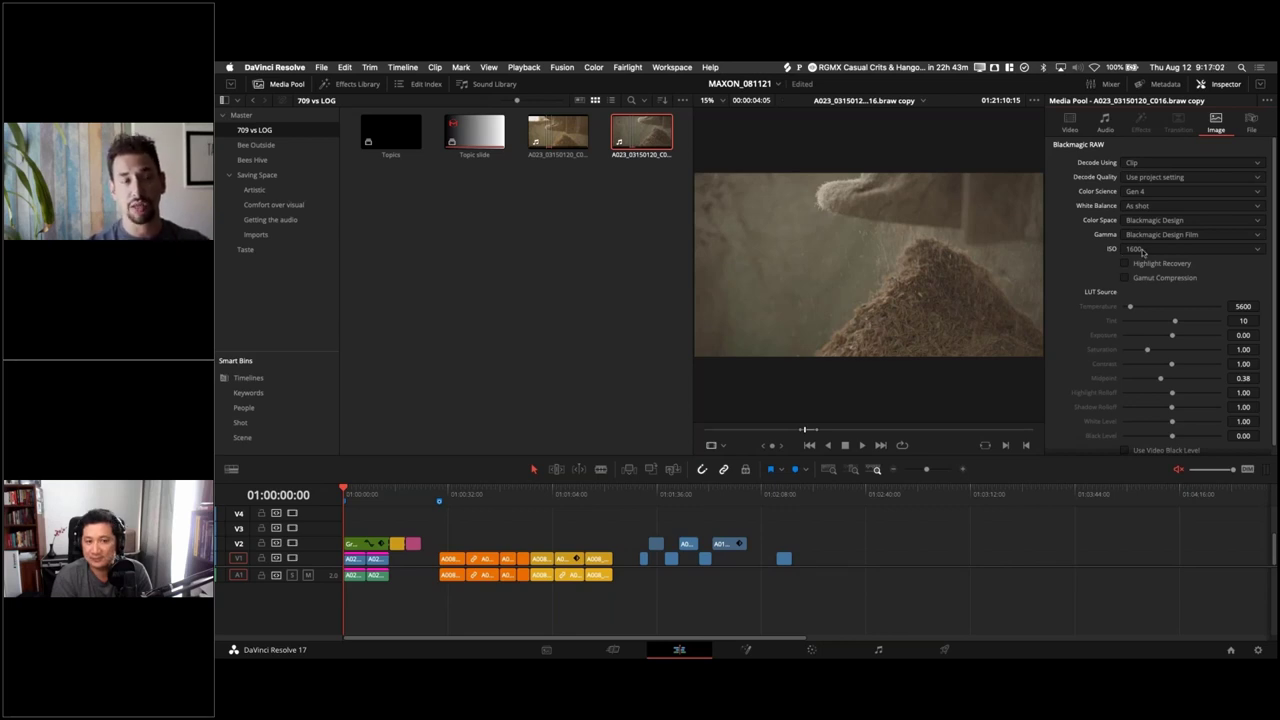
click(1142, 251)
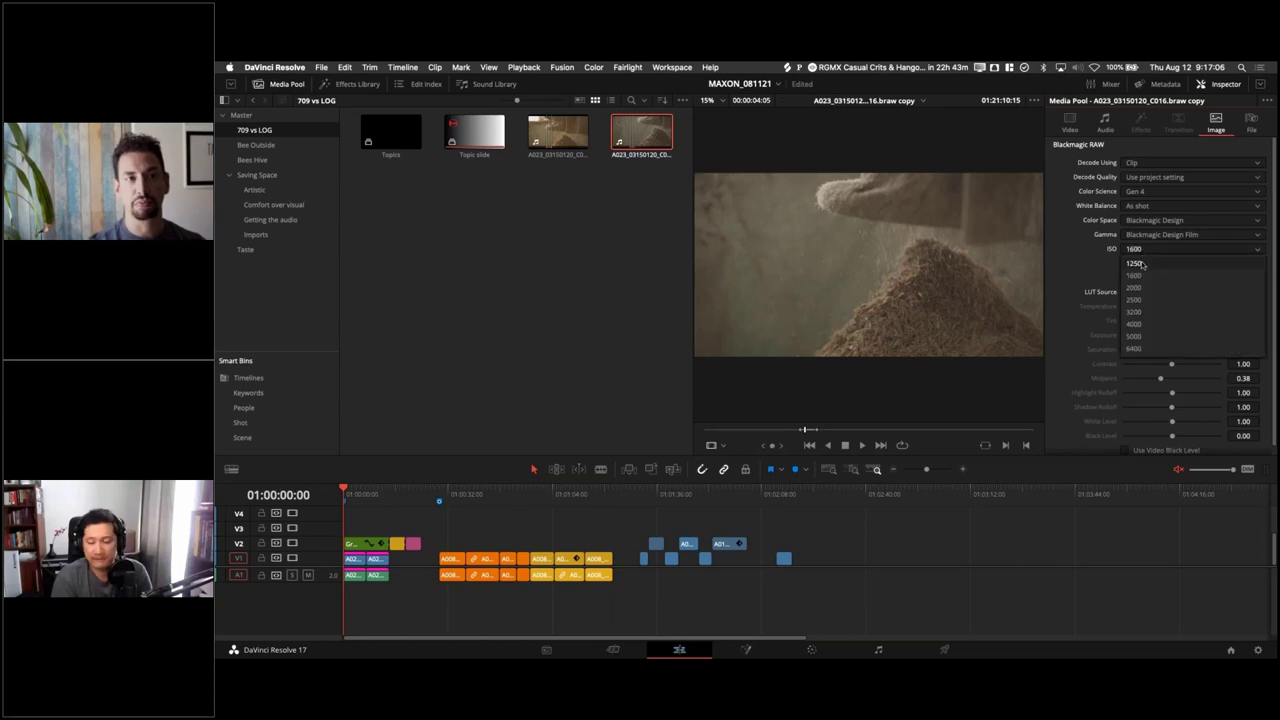
click(1076, 268)
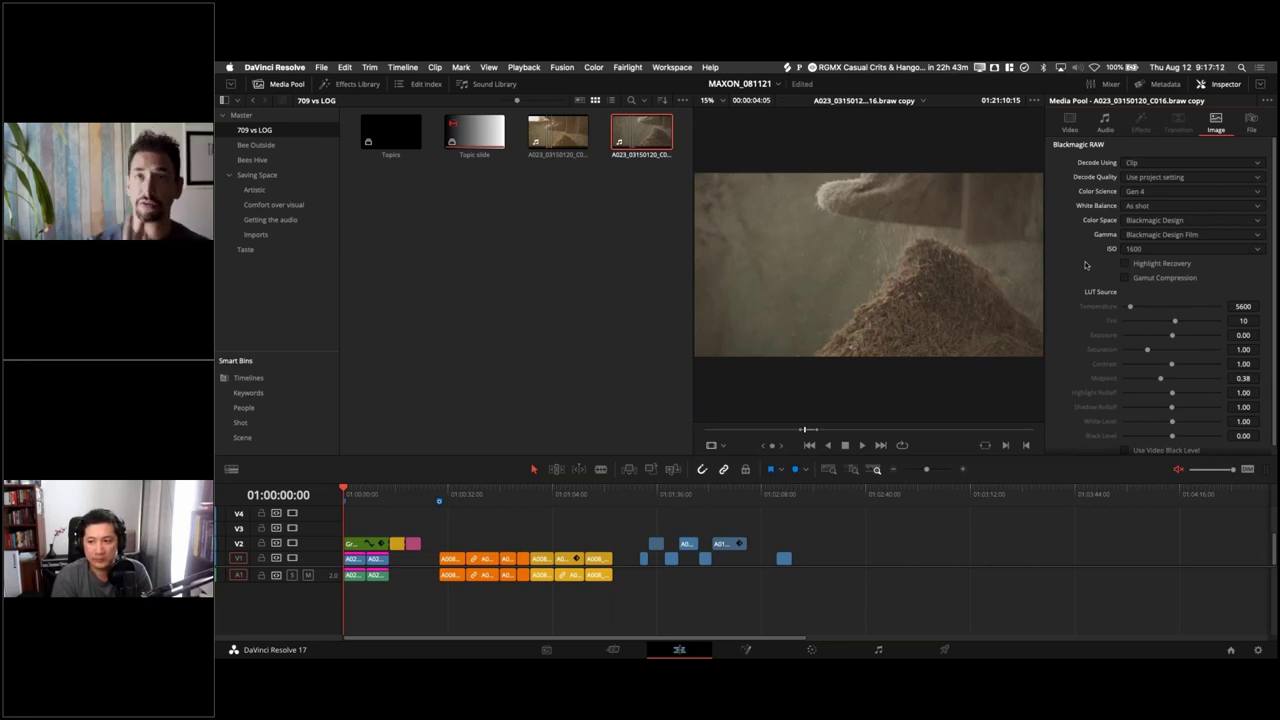
click(1159, 252)
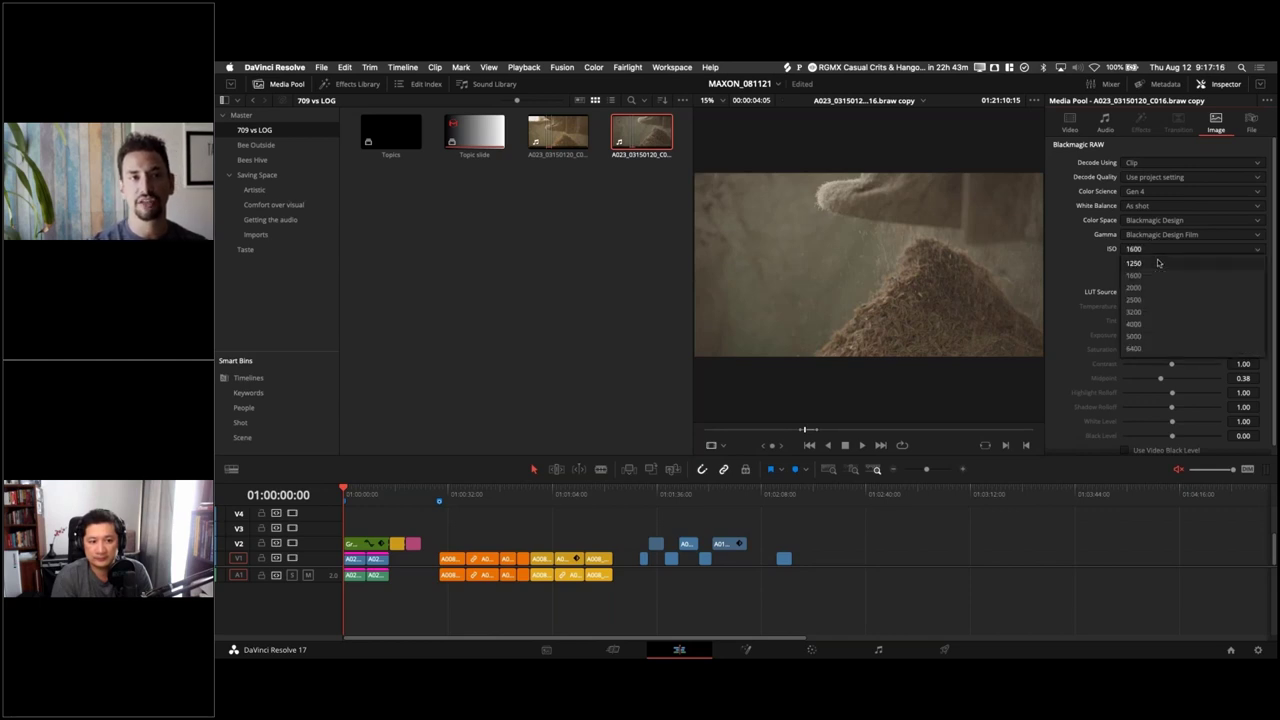
click(1158, 275)
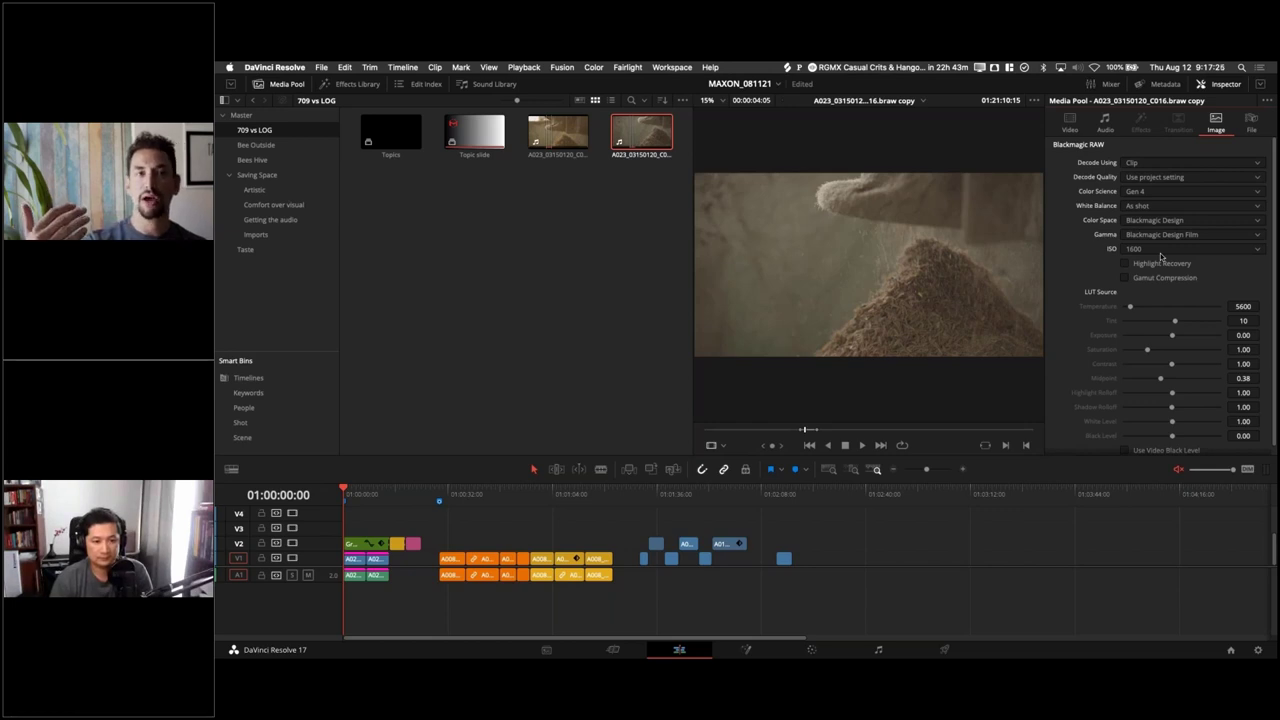
Step: Keep the braw copy's ISO at 1600, shift its tint to -1 and raise its exposure to 2.23
click(1166, 251)
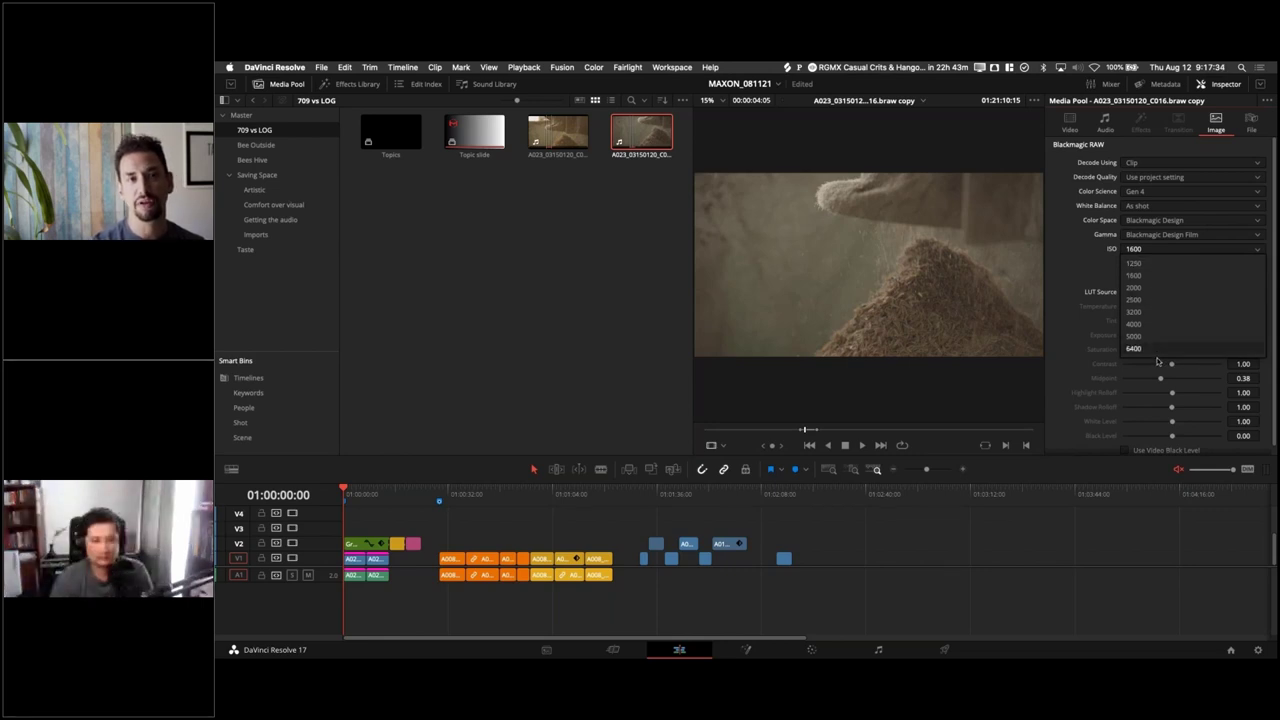
click(1090, 254)
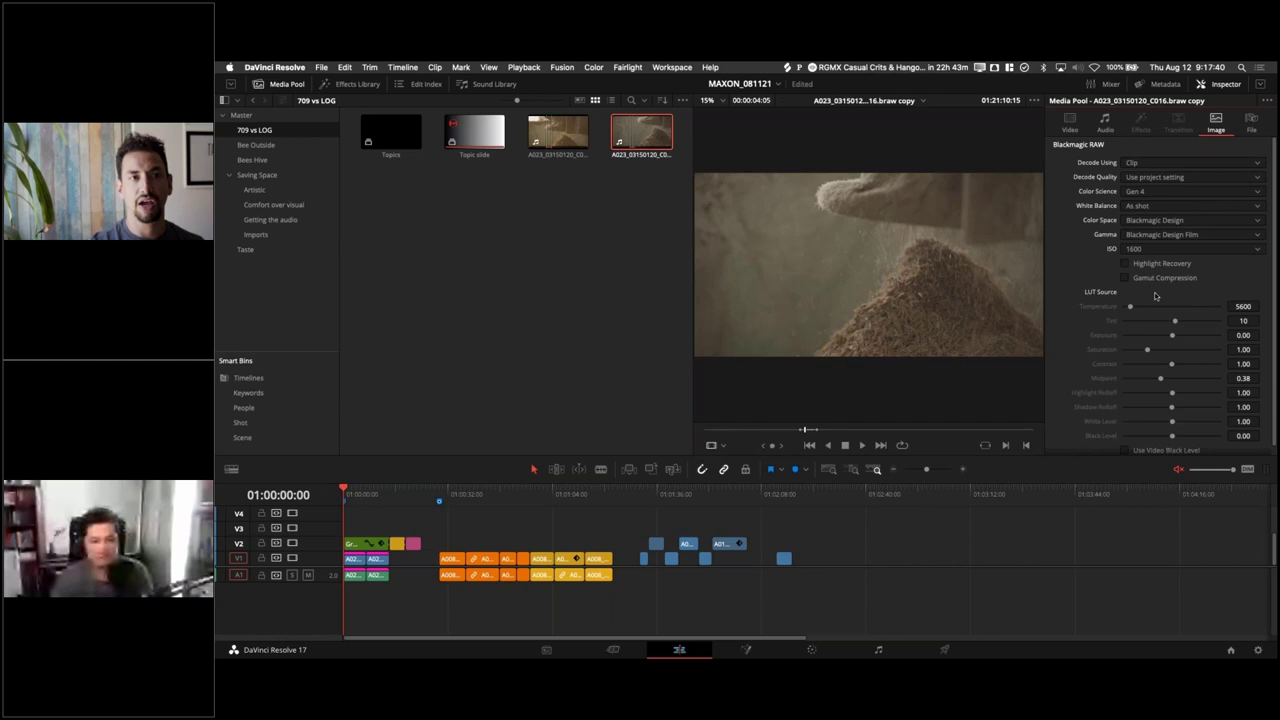
mouse_move(1173, 322)
mouse_down()
mouse_move(1192, 324)
mouse_move(1150, 325)
mouse_move(1168, 323)
mouse_up()
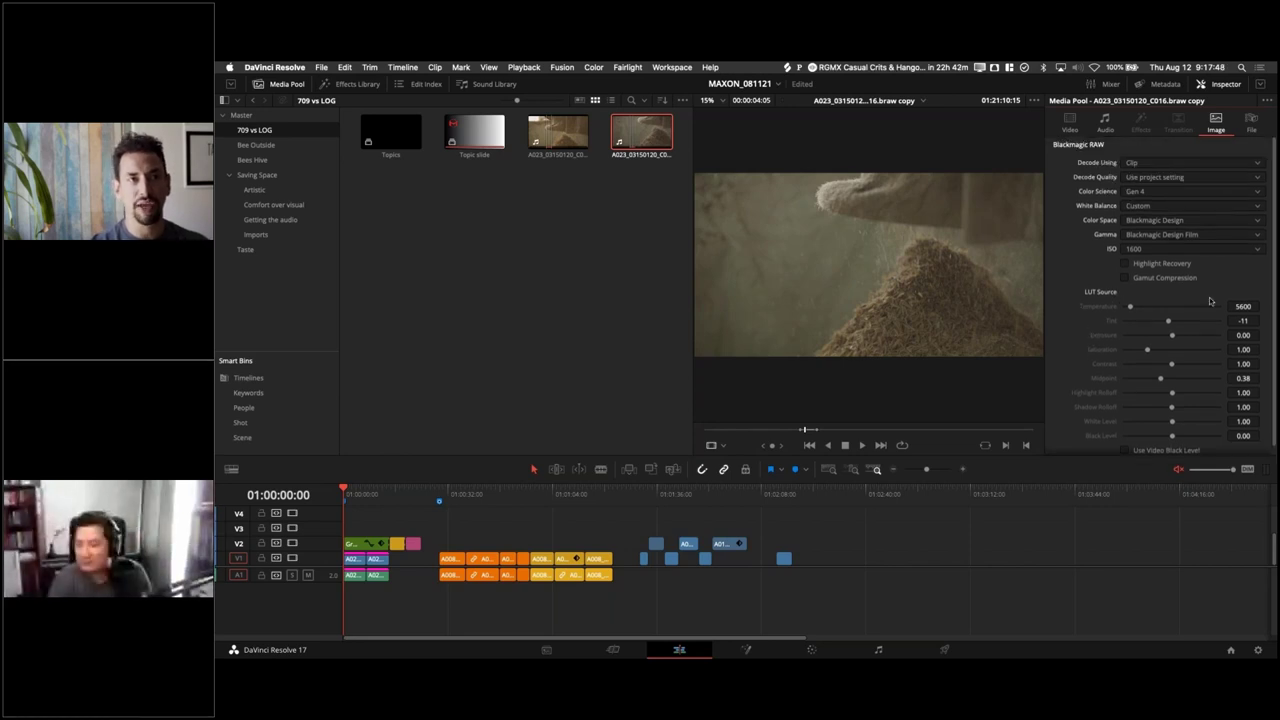
drag(1168, 323, 1173, 324)
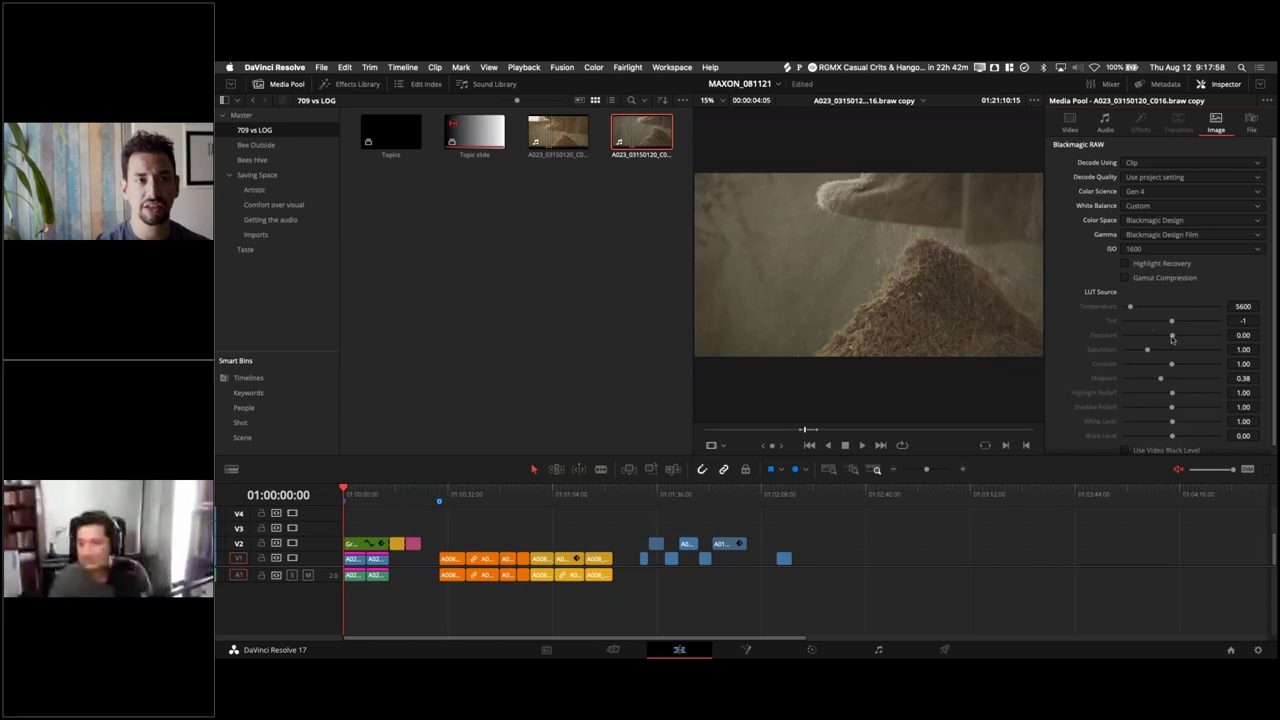
mouse_move(1172, 338)
mouse_down()
mouse_move(1189, 339)
mouse_move(1148, 343)
mouse_move(1197, 338)
mouse_up()
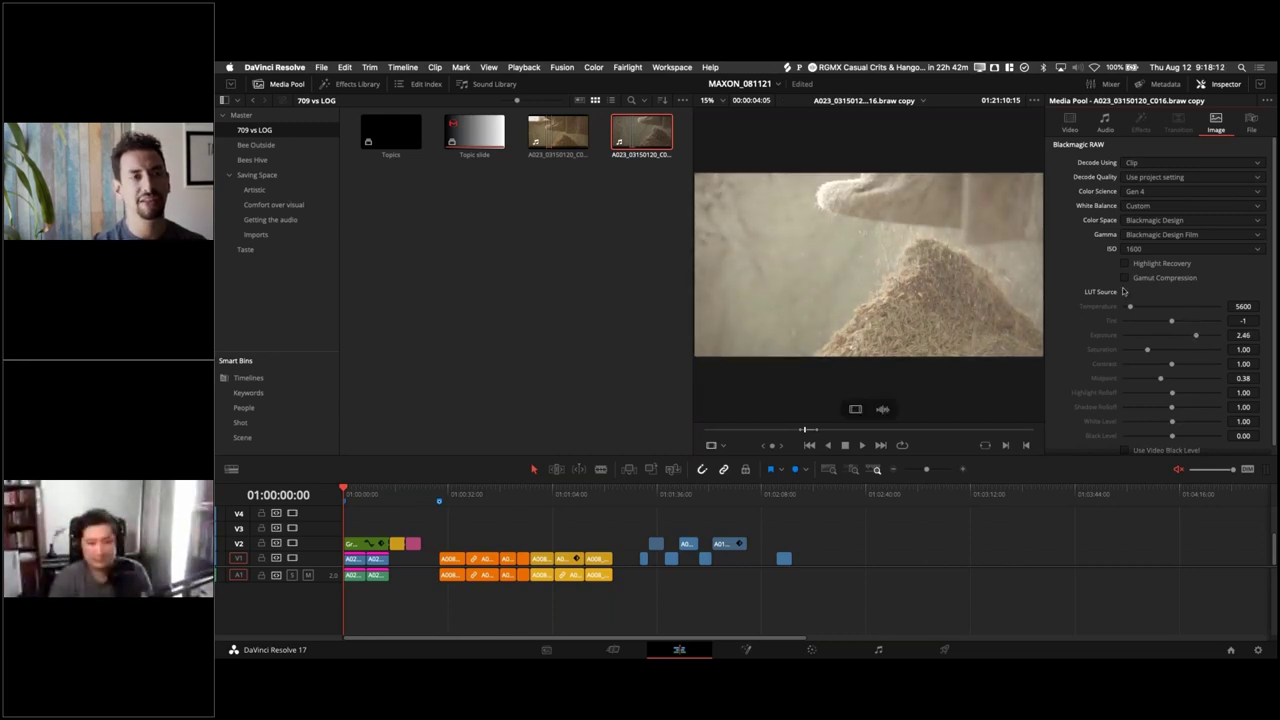
mouse_move(1197, 338)
mouse_down()
mouse_move(1178, 338)
mouse_move(1194, 338)
mouse_up()
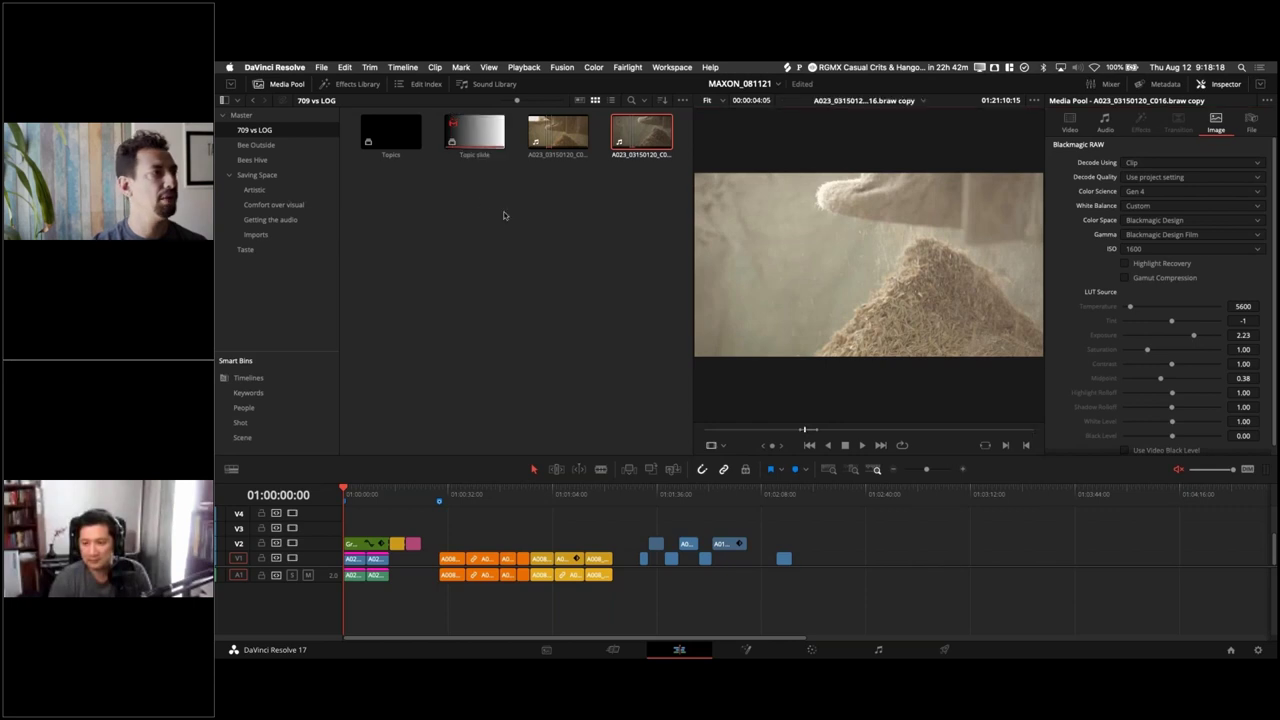
Step: Turn on the video scopes and move their window clear of the braw copy's image settings
click(654, 66)
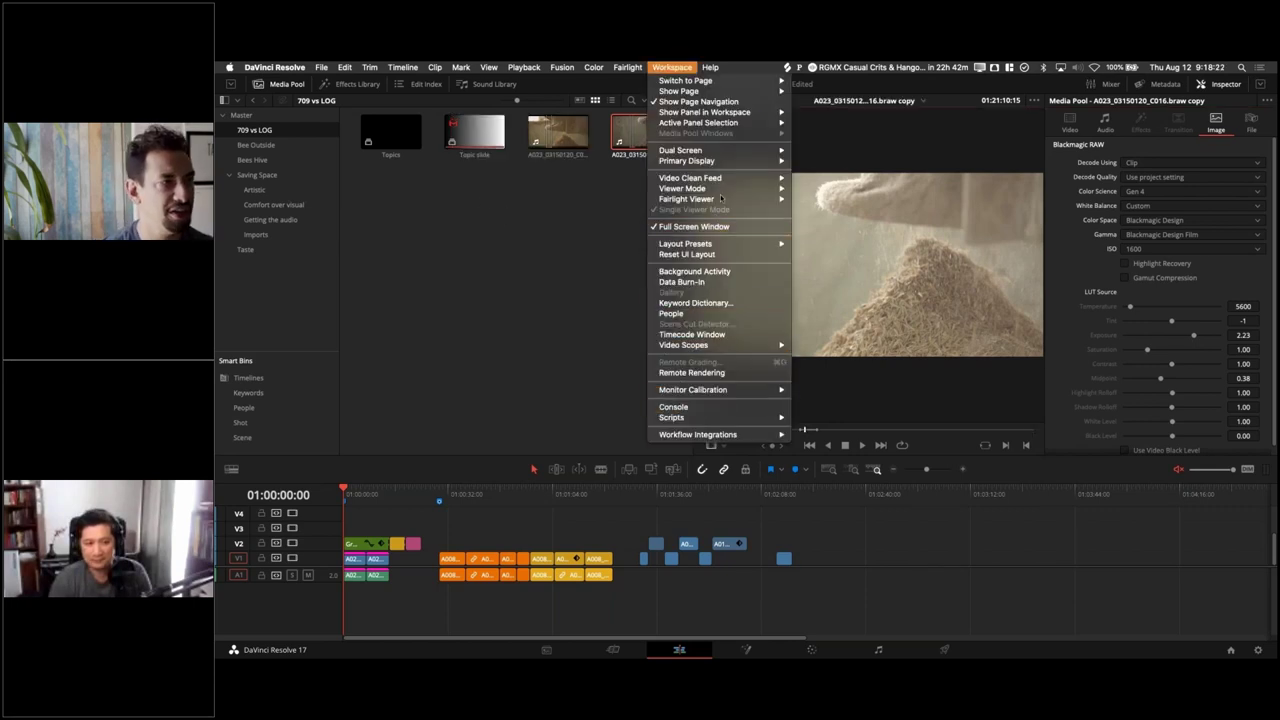
mouse_move(726, 152)
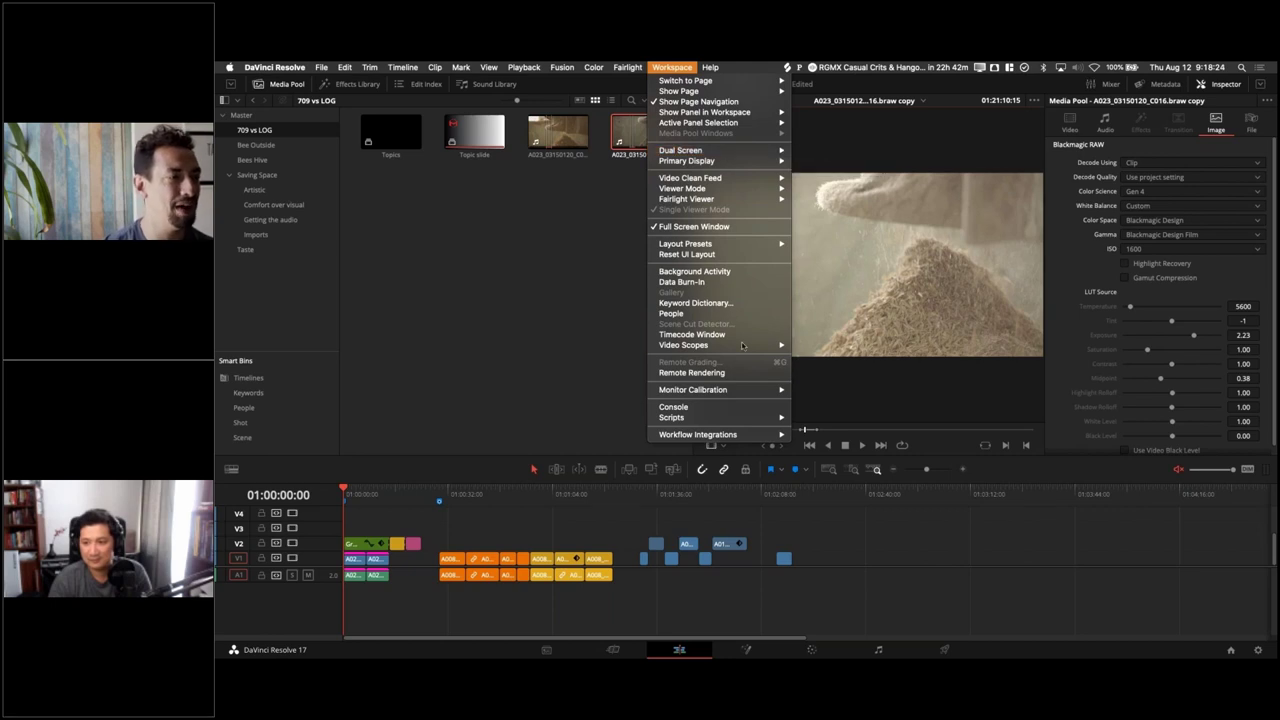
mouse_move(746, 350)
click(807, 345)
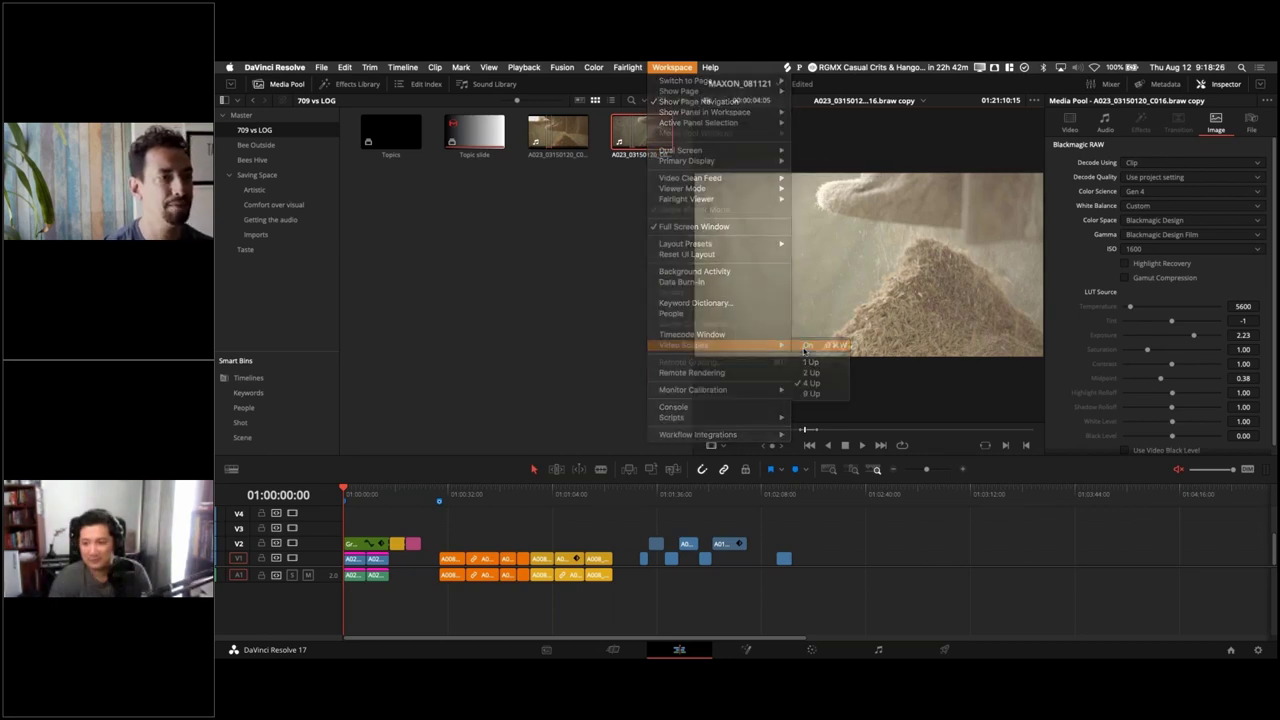
drag(822, 225, 531, 183)
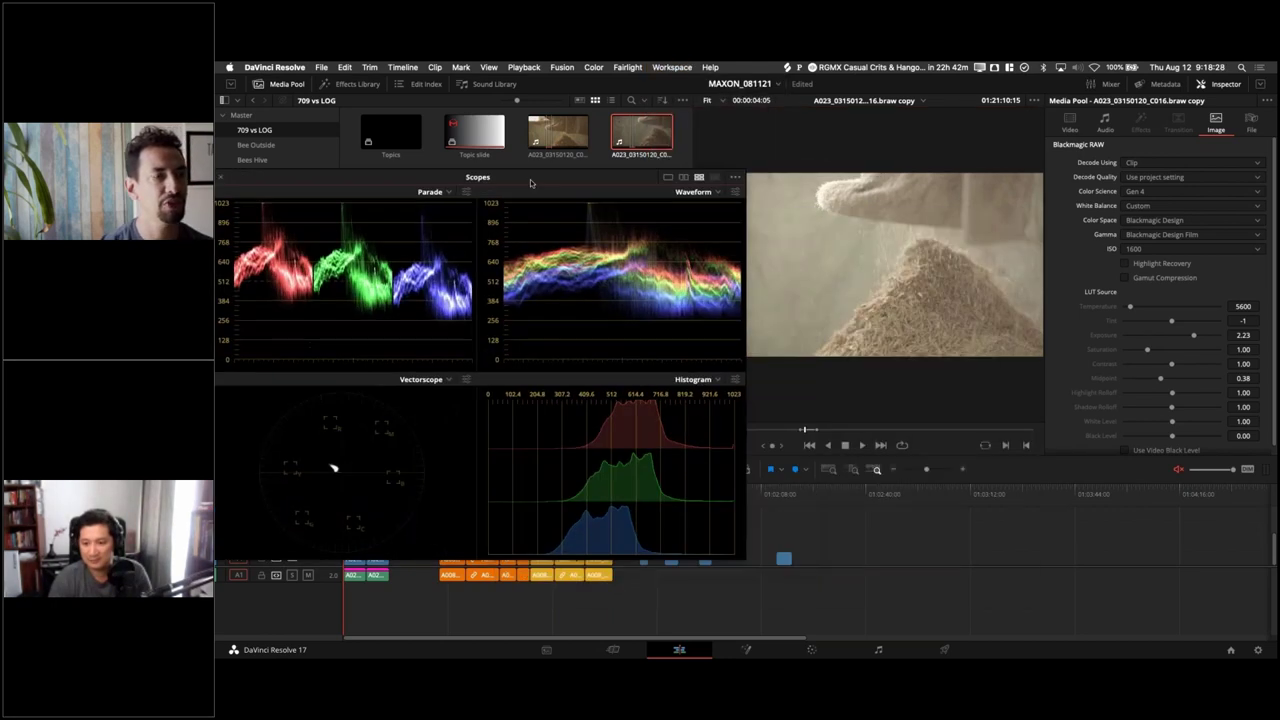
Step: Lower the braw copy's exposure to 0.82 and set both its gamma and color space to Rec.709
mouse_move(1165, 339)
mouse_down()
mouse_move(1197, 345)
mouse_move(1164, 351)
mouse_move(1180, 354)
mouse_up()
click(1170, 234)
click(1175, 334)
click(1180, 220)
click(1175, 247)
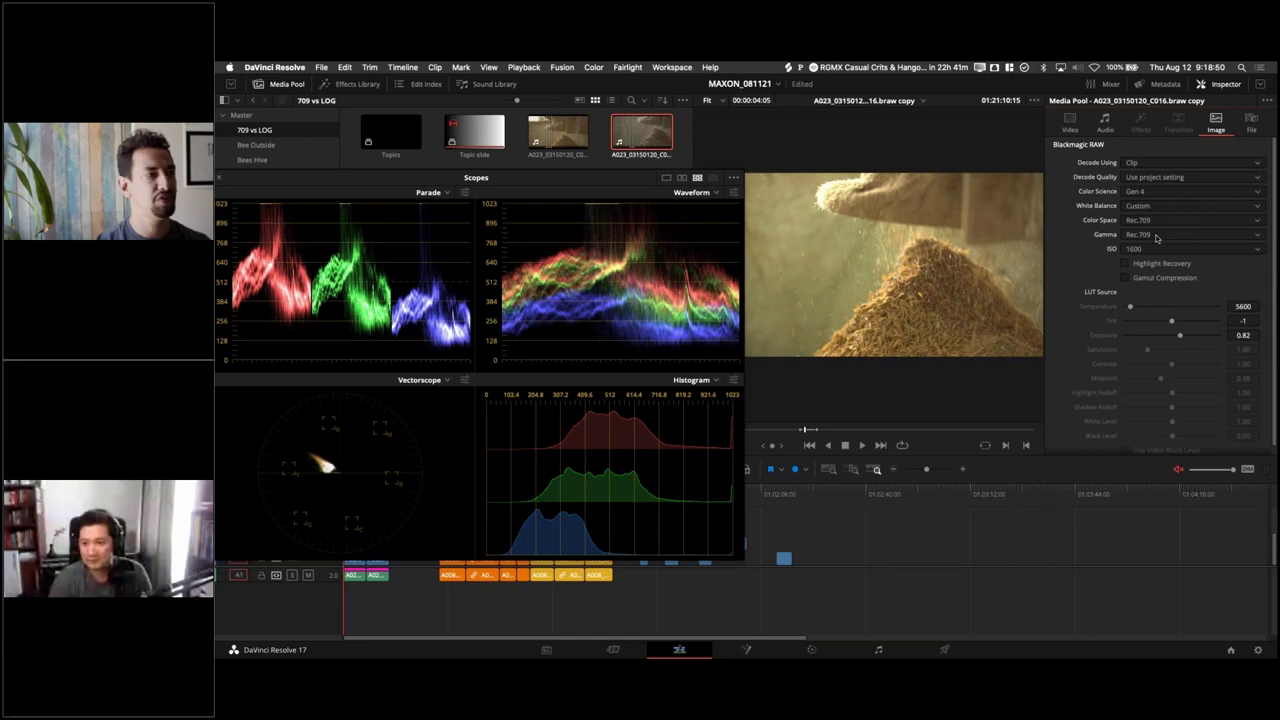
Step: Test exposures such as 1.61 and 0.37 on the Rec.709 image, and enable Highlight Recovery with exposure at 0.65
drag(1181, 337, 1187, 340)
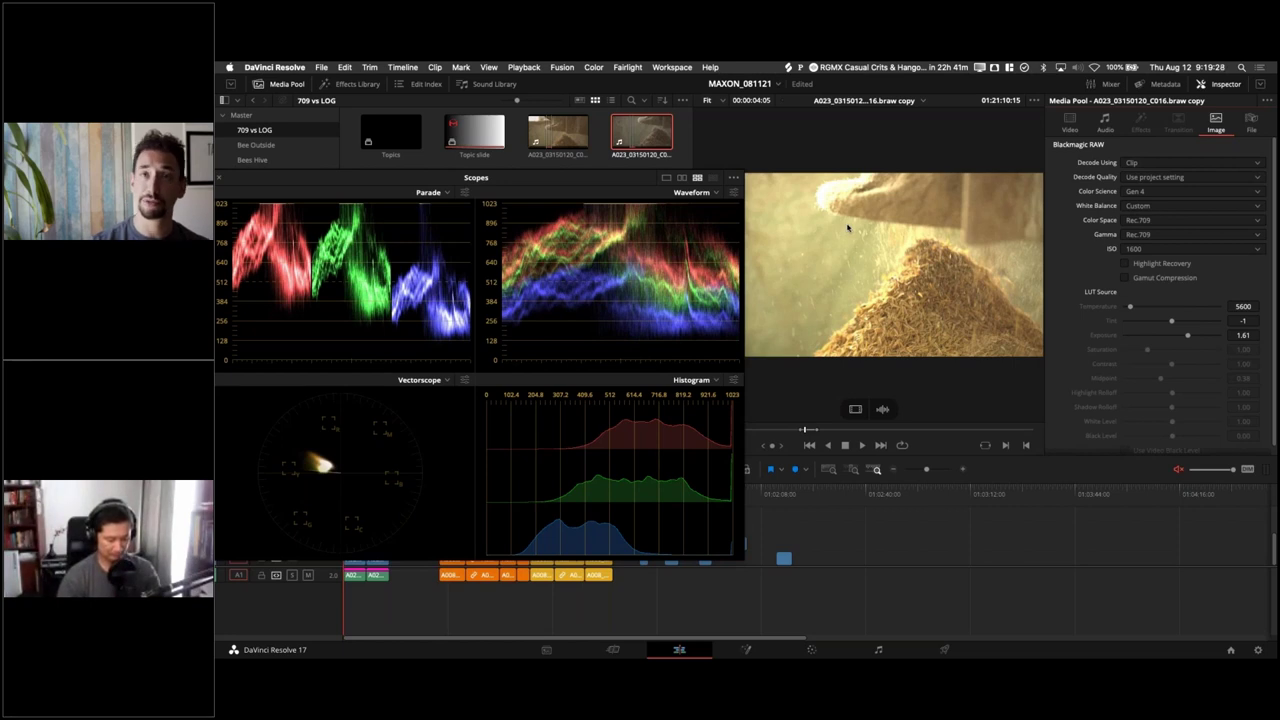
drag(1188, 335, 1173, 338)
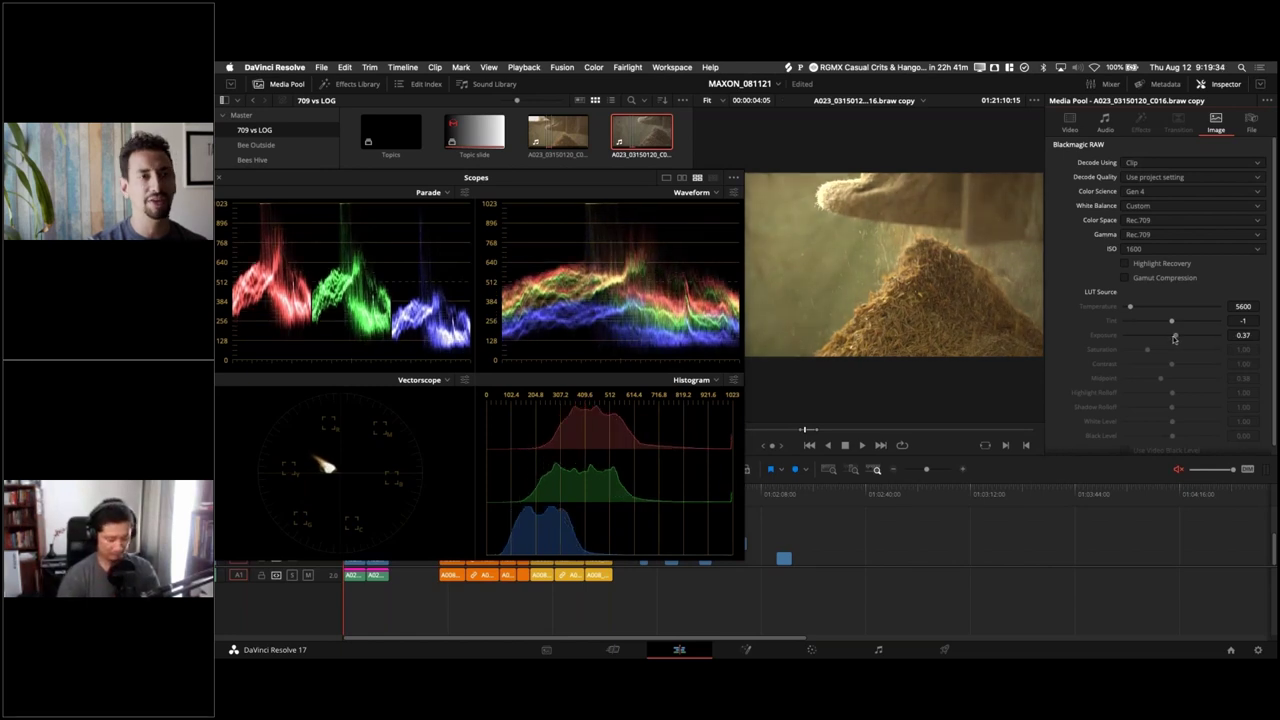
click(1125, 264)
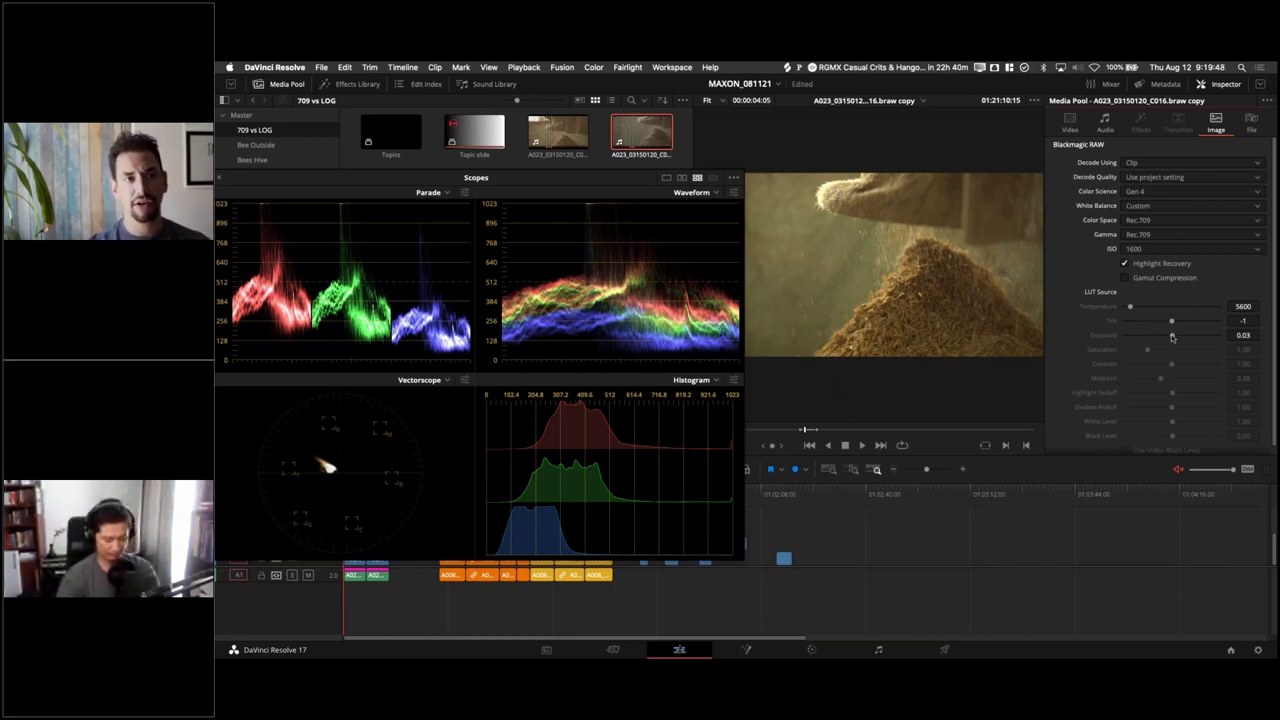
drag(1172, 337, 1178, 338)
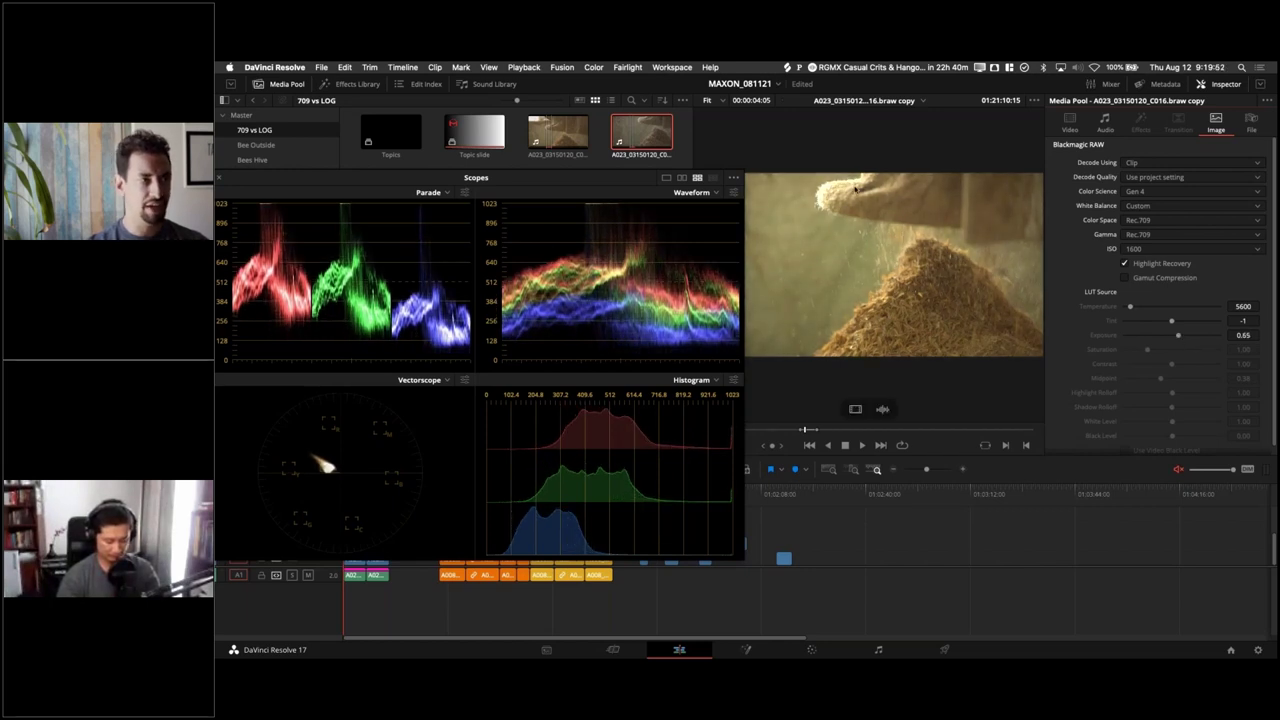
Step: Set the gamma to Blackmagic Design Film with color space Rec.709, and raise the exposure to 1.10
click(1183, 236)
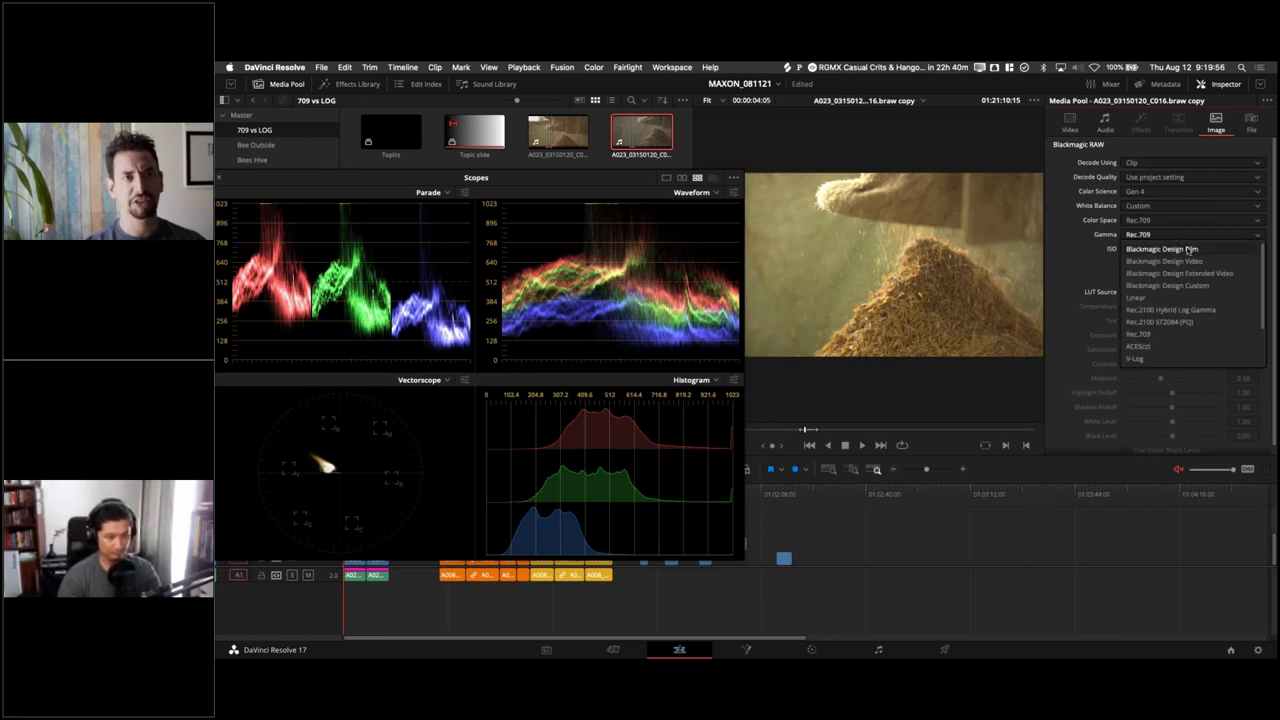
click(1190, 249)
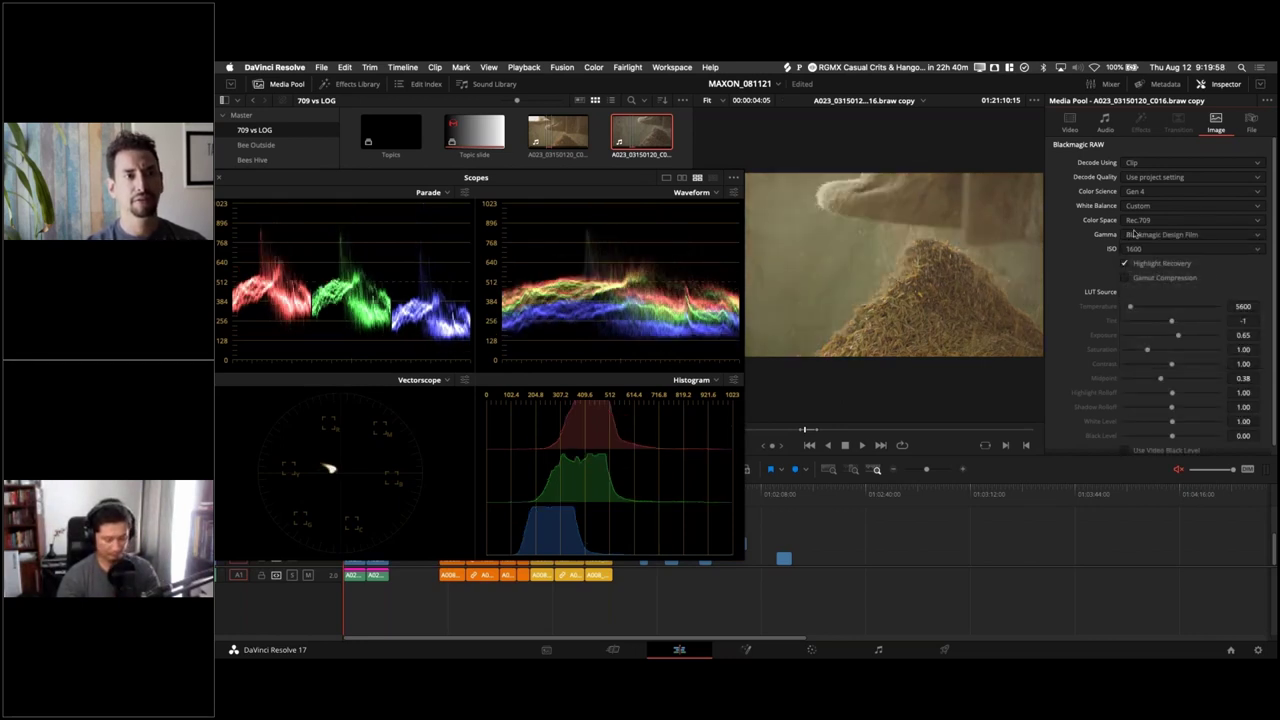
click(1155, 221)
click(1140, 247)
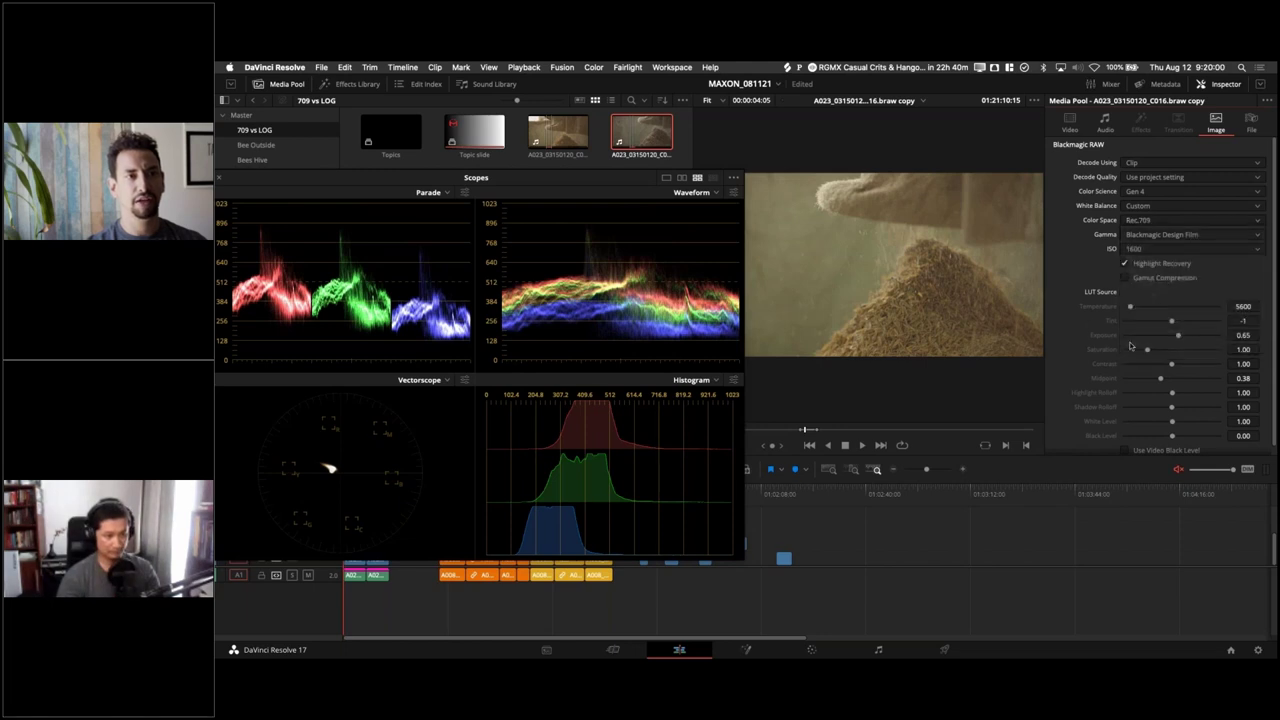
mouse_move(1179, 335)
mouse_down()
mouse_move(1196, 336)
mouse_move(1183, 338)
mouse_up()
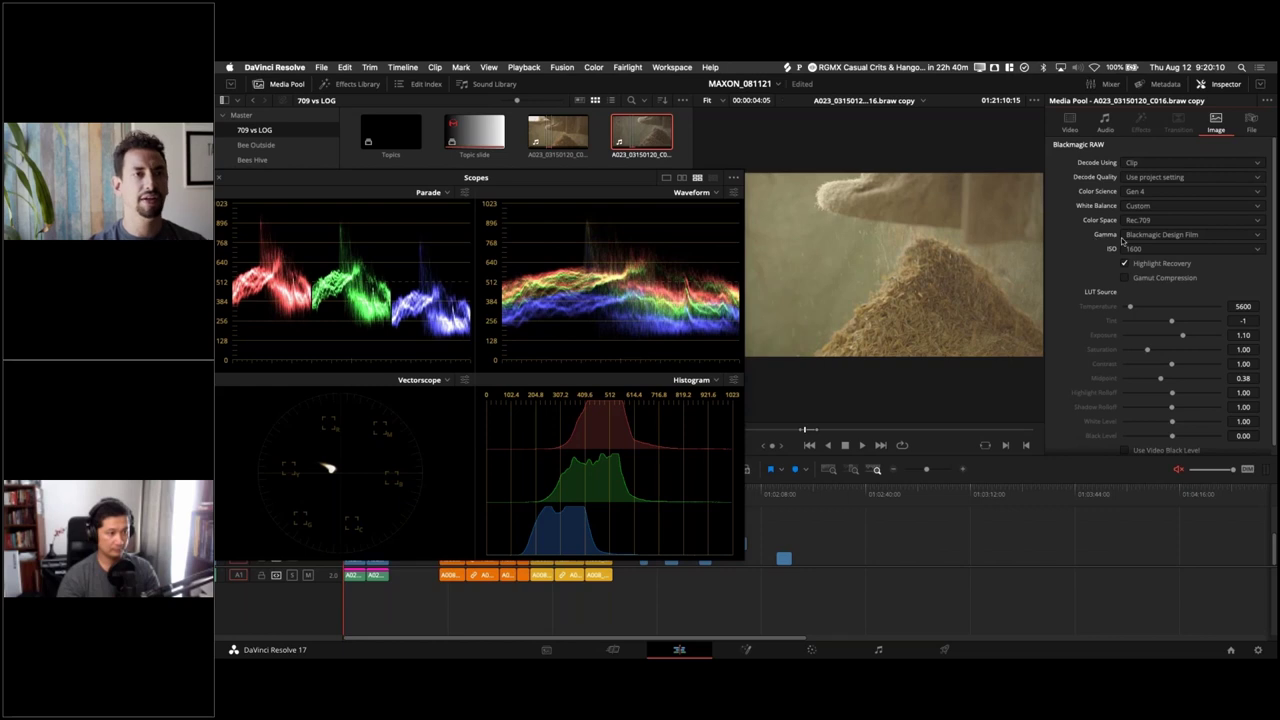
Step: Try the Blackmagic Design color space with Rec.709 gamma, and return the color space to Rec.709
click(1128, 222)
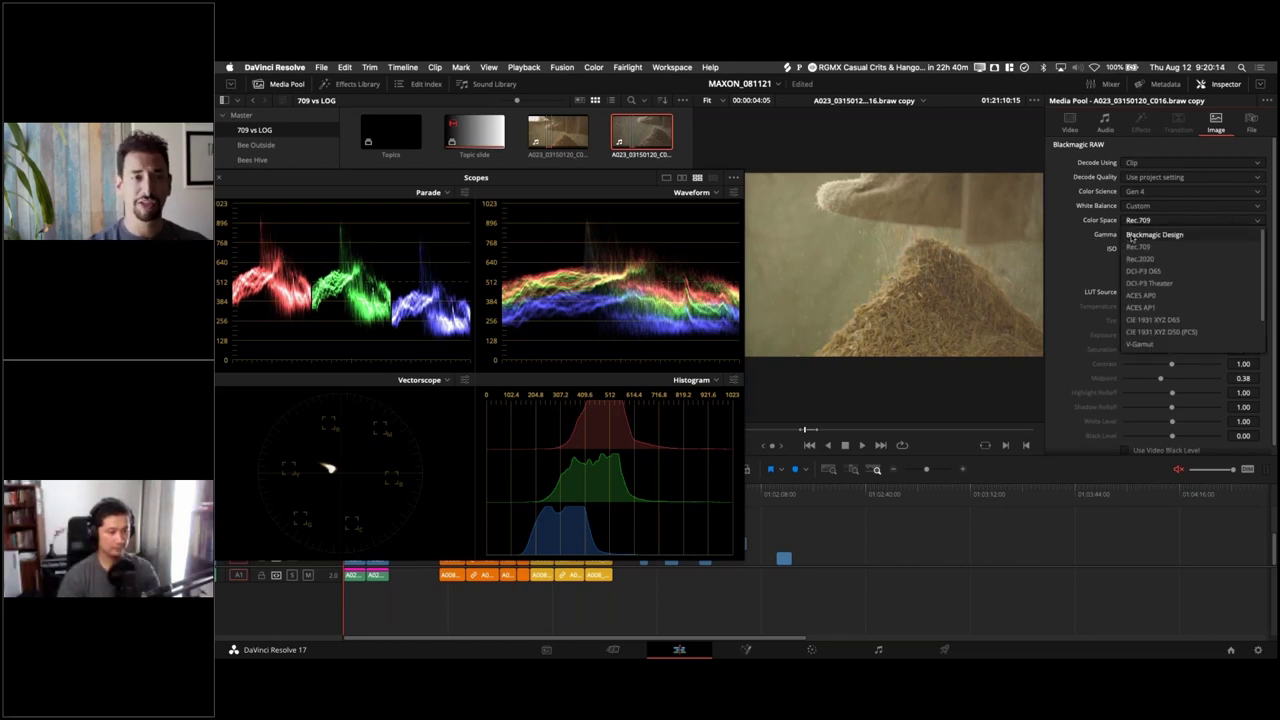
click(1131, 235)
click(1136, 234)
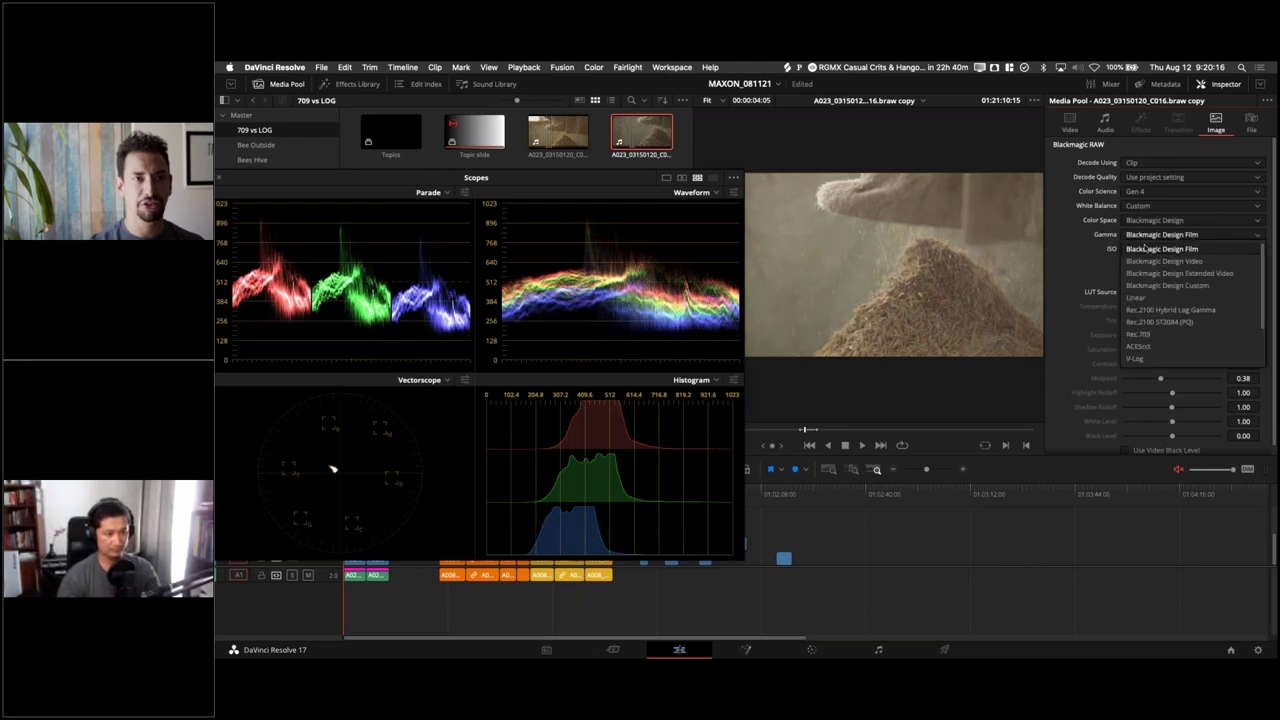
click(1138, 334)
click(1154, 220)
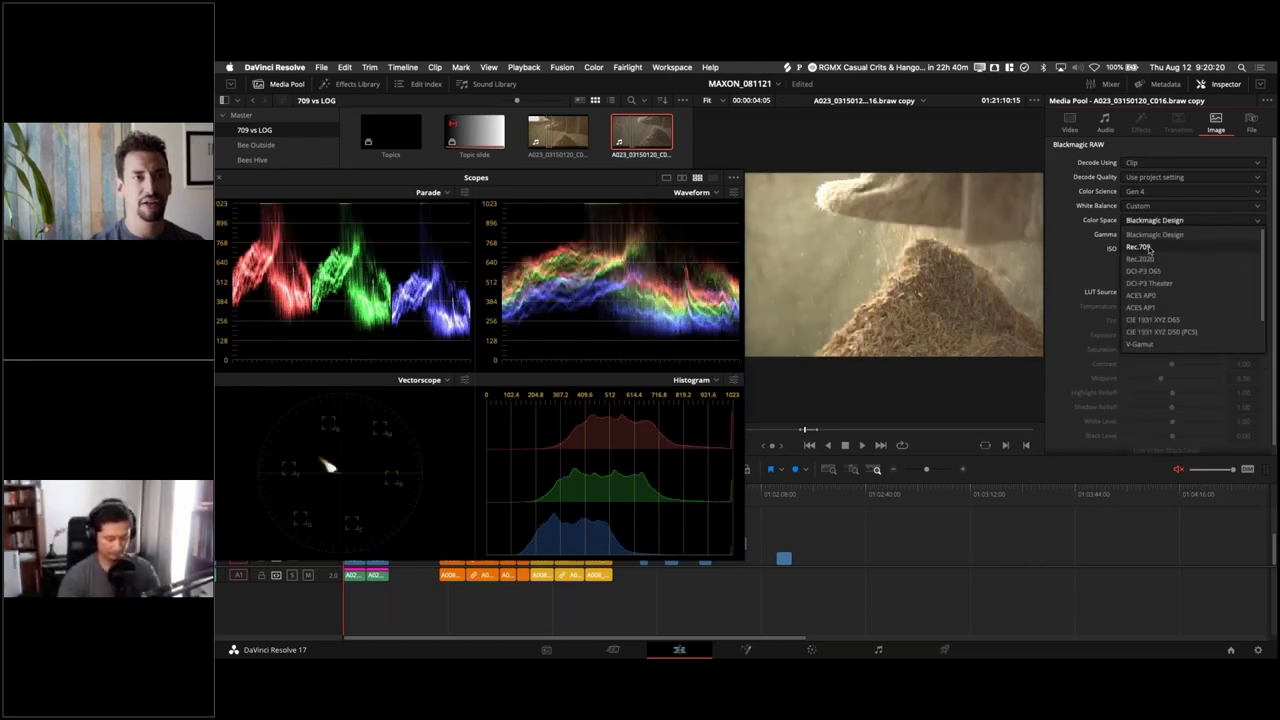
click(1146, 247)
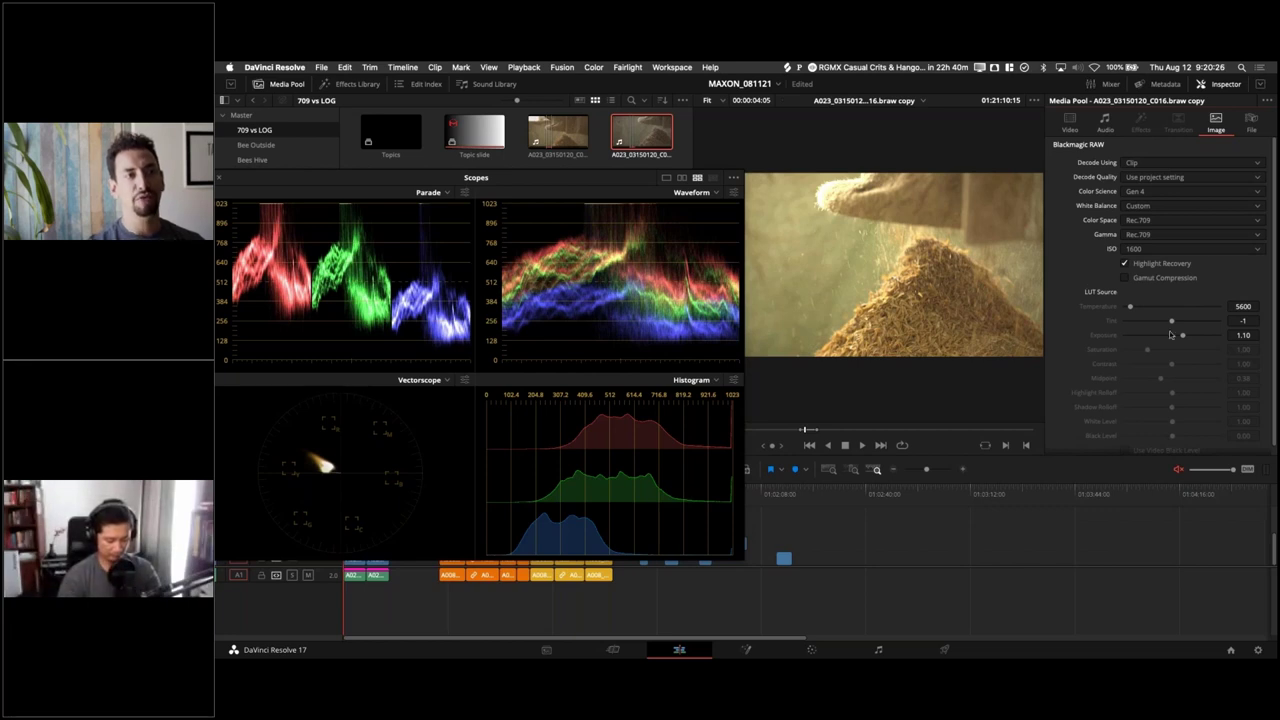
Step: Raise the braw copy's exposure to 1.38 and set its ISO to 1250
drag(1172, 335, 1186, 343)
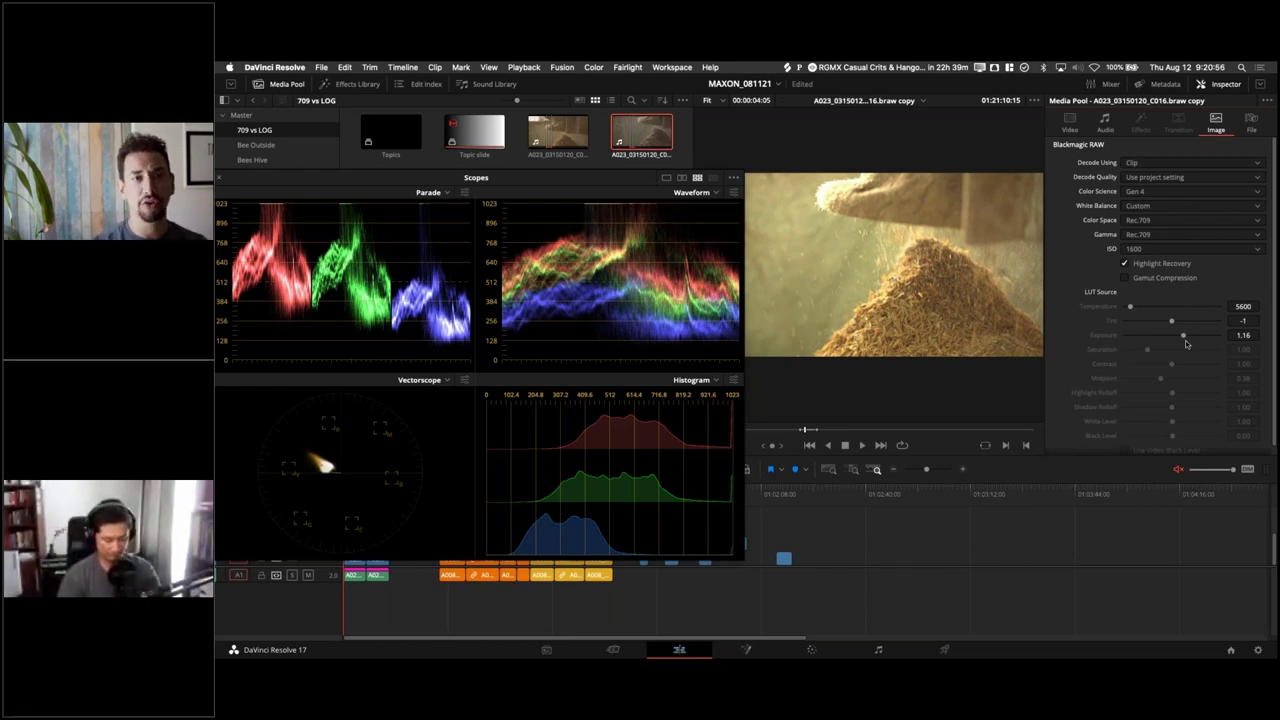
drag(1182, 338, 1185, 340)
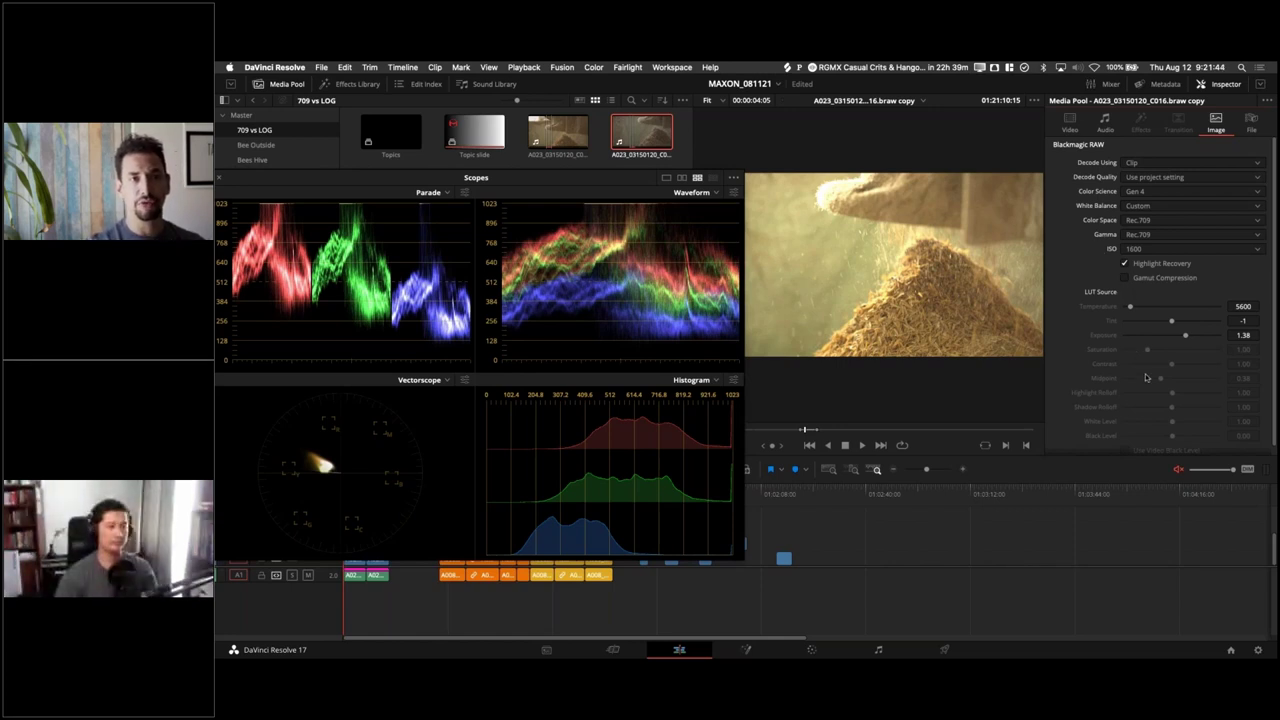
click(1146, 250)
click(1140, 277)
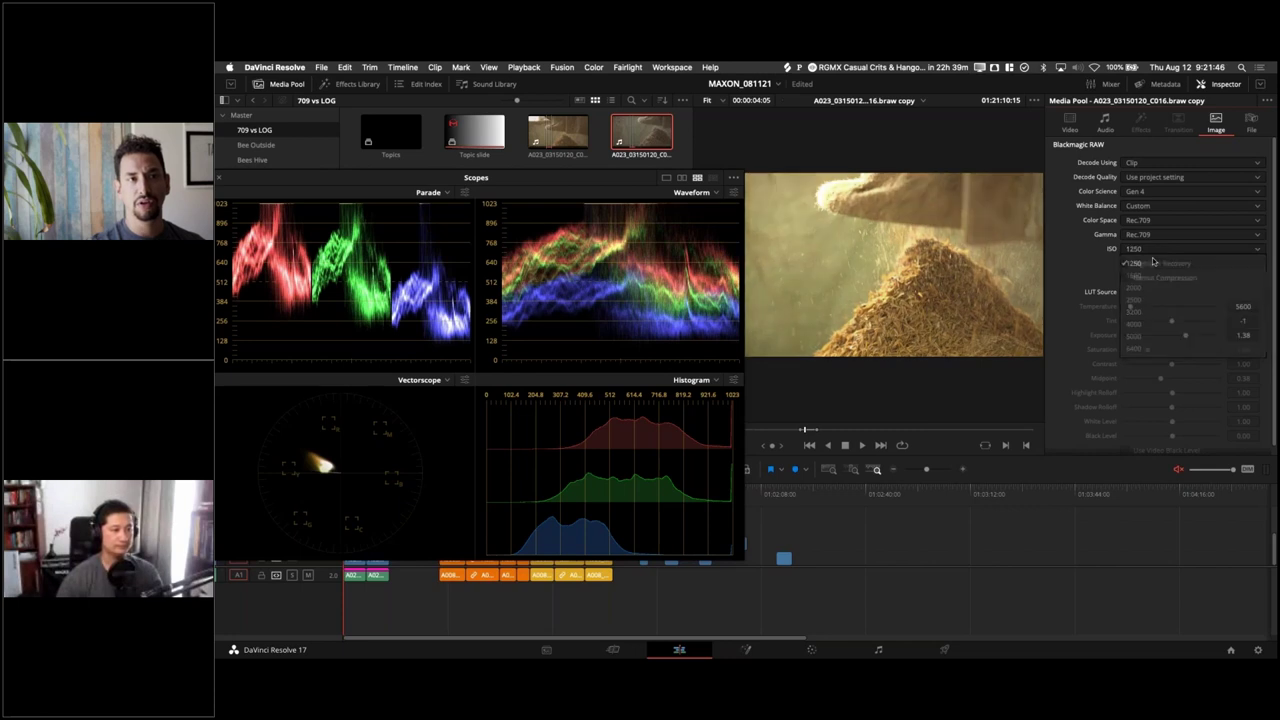
Step: Lower the braw copy's exposure to 1.04 and set its ISO to 2000
drag(1185, 332, 1181, 340)
click(1140, 249)
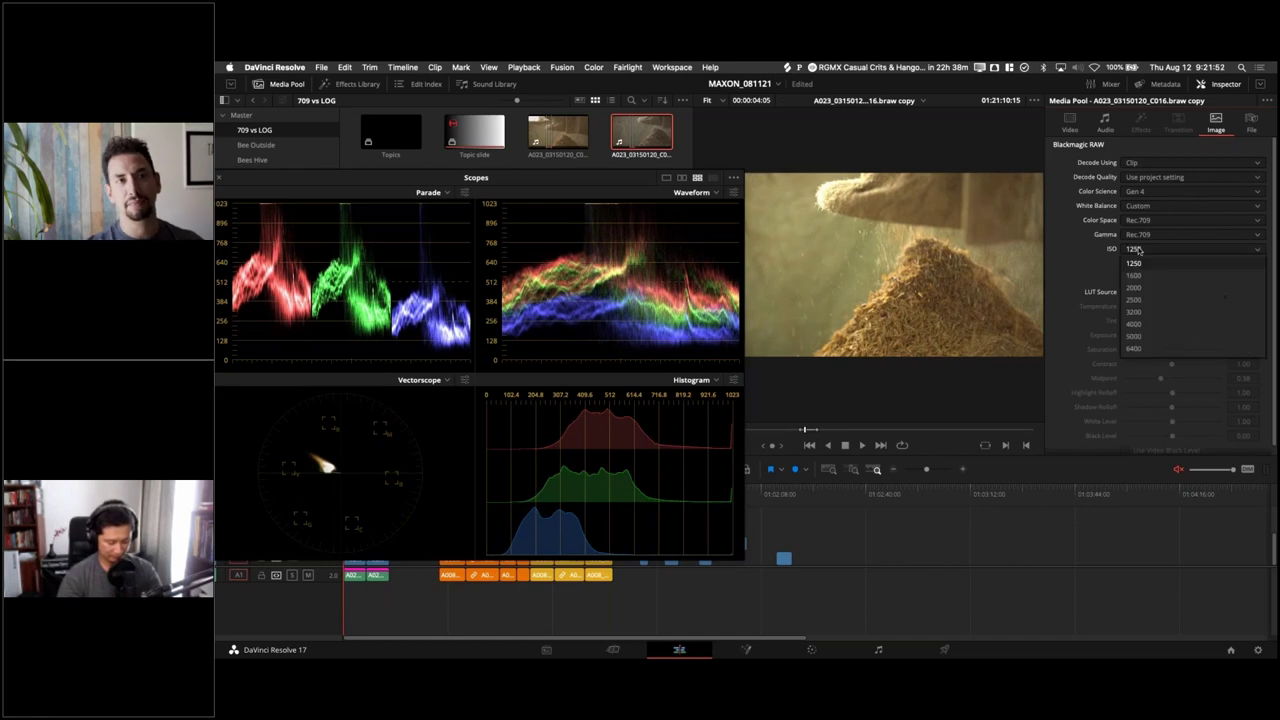
click(1149, 289)
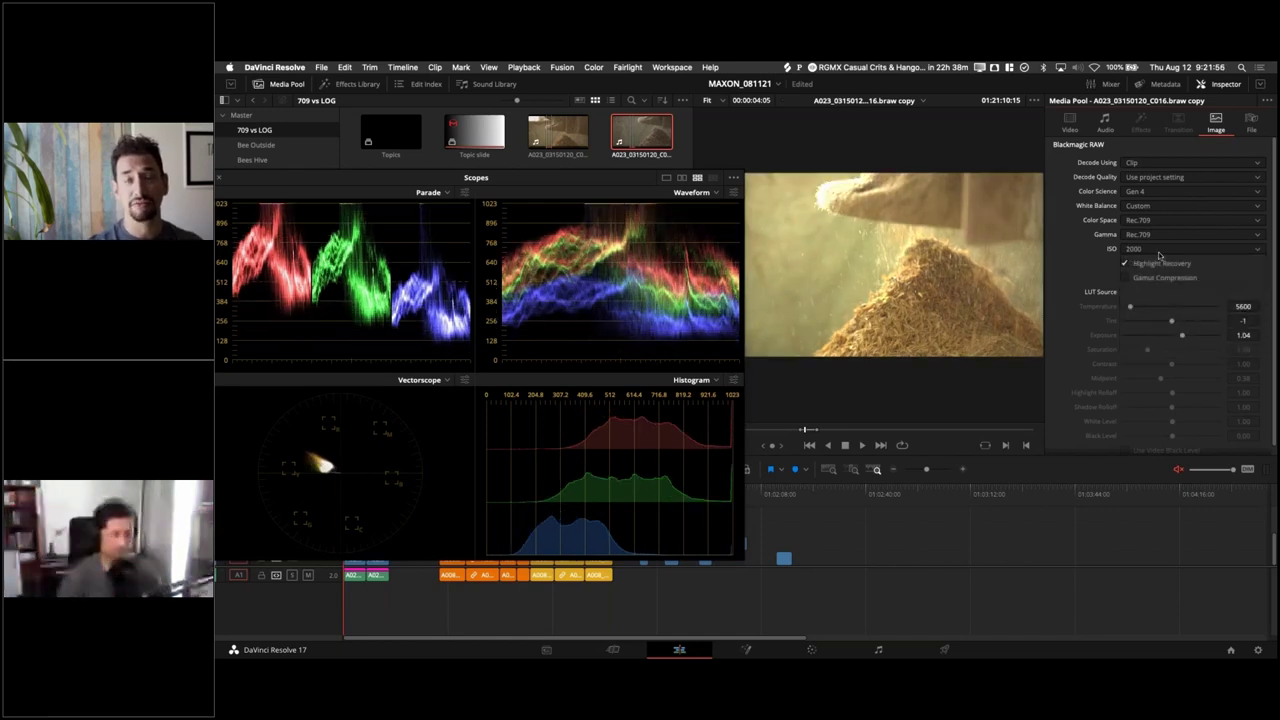
Step: Set Decode Using to Camera metadata for the braw copy and close the video scopes
click(1134, 166)
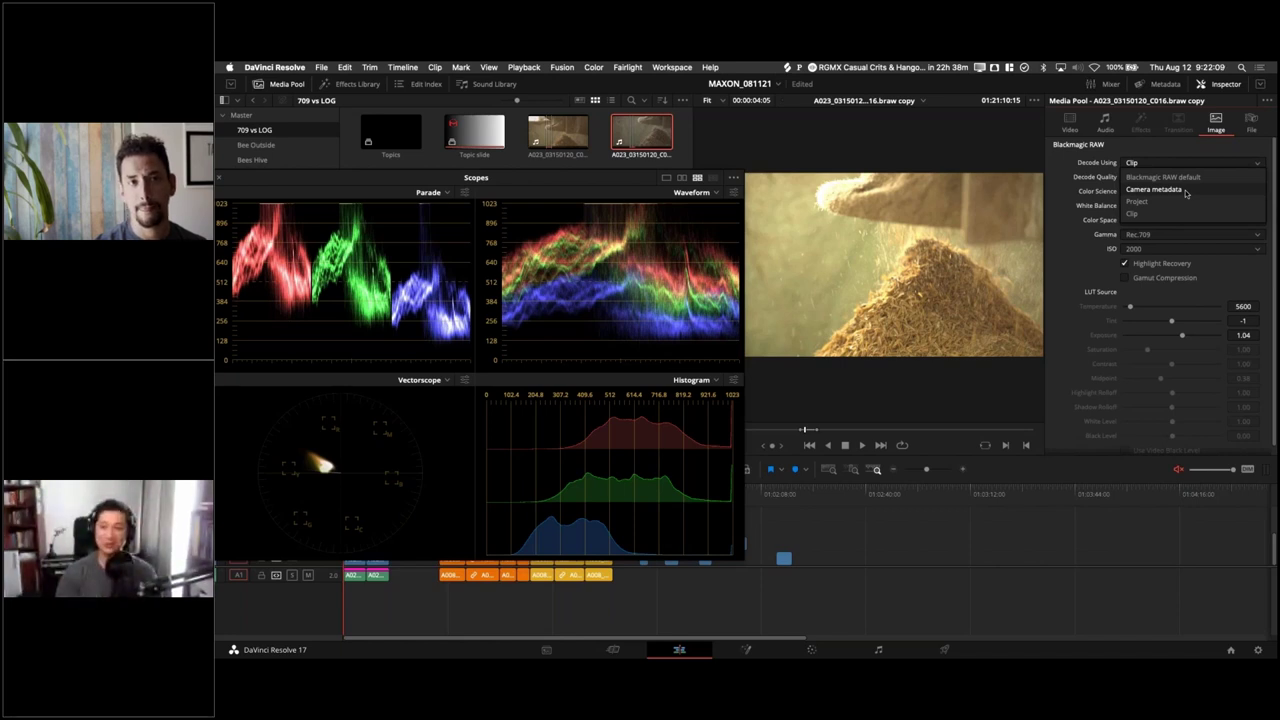
click(1185, 193)
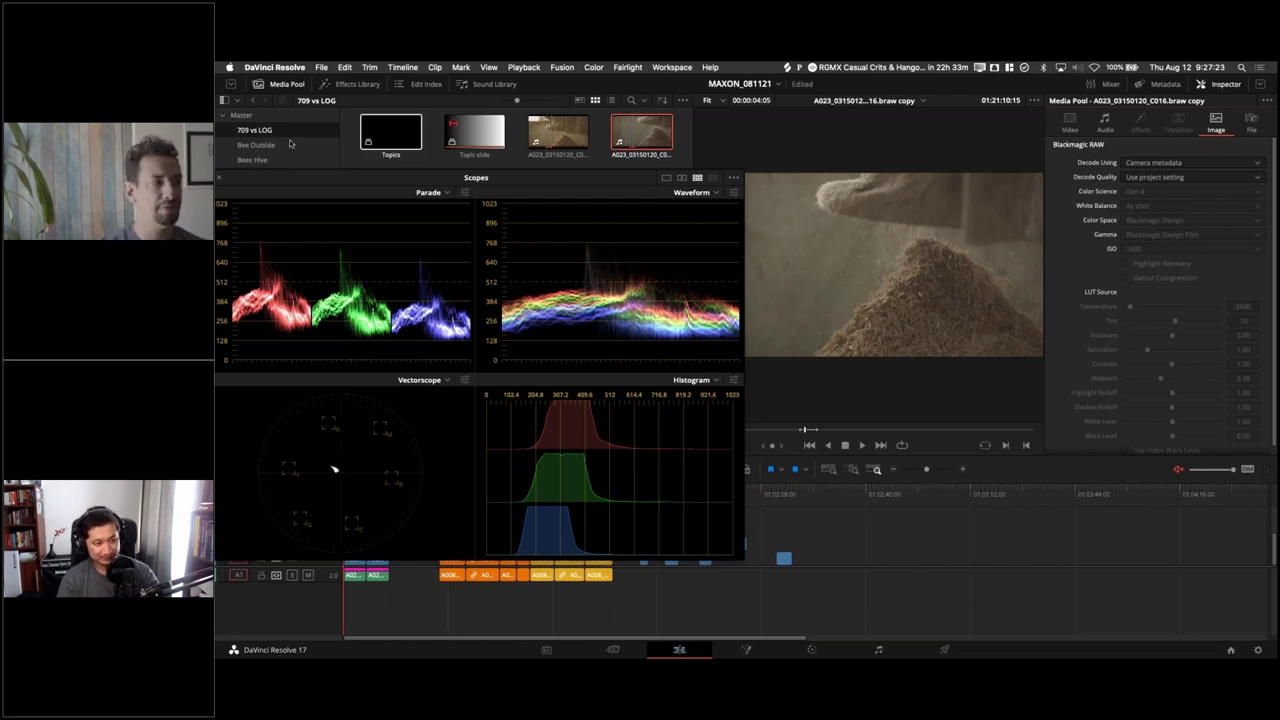
drag(254, 179, 370, 189)
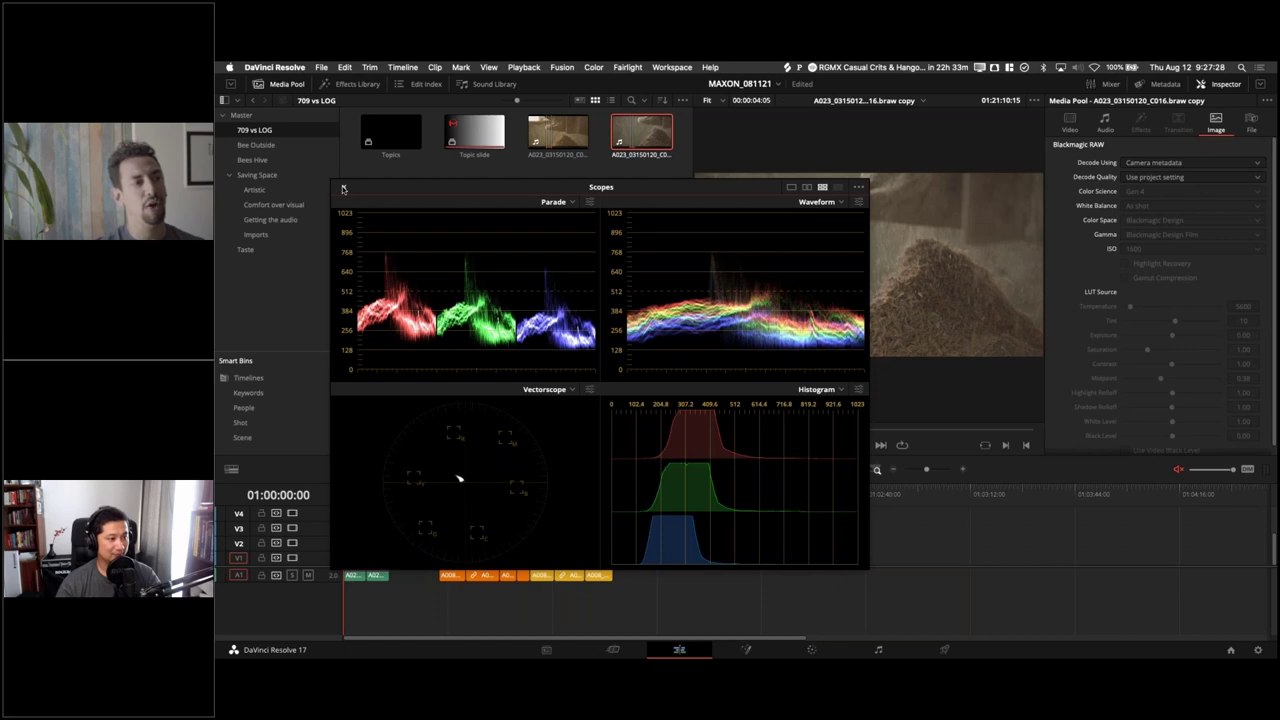
click(343, 188)
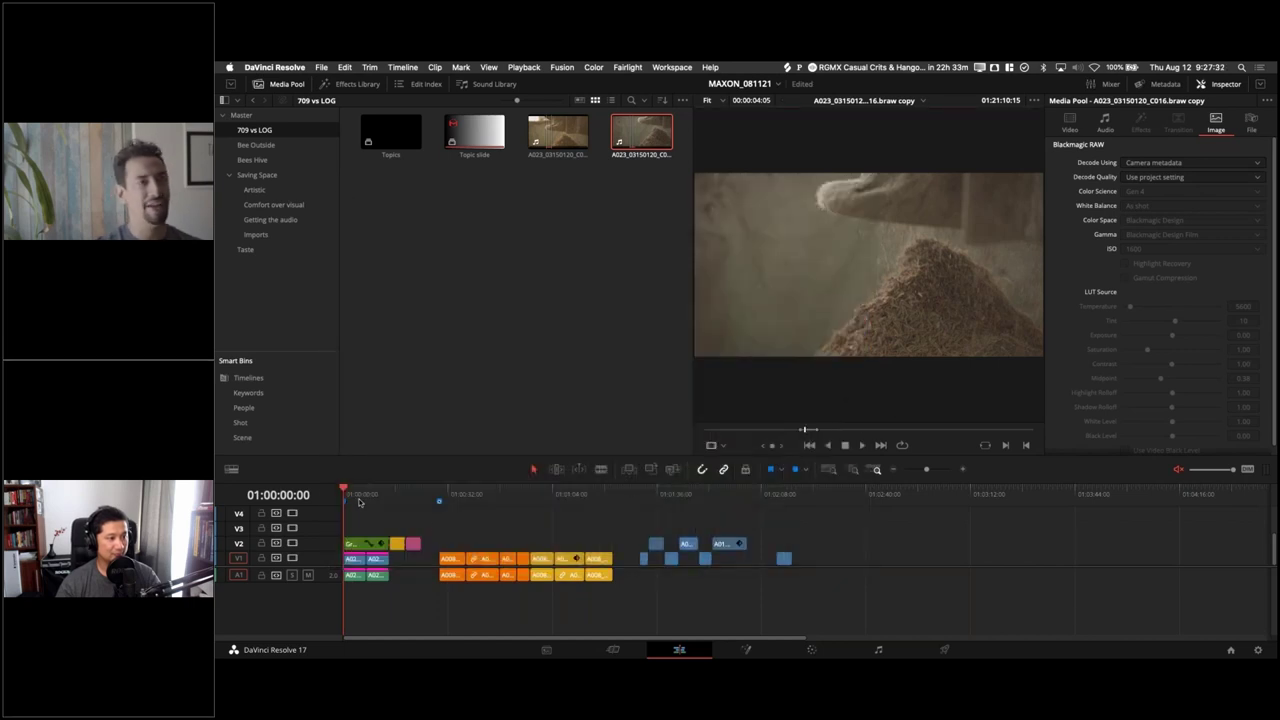
Step: Show the graded clip at 01:00:07:03 in the Examples timeline and the Topics covered slide at 01:02:12:16
click(366, 497)
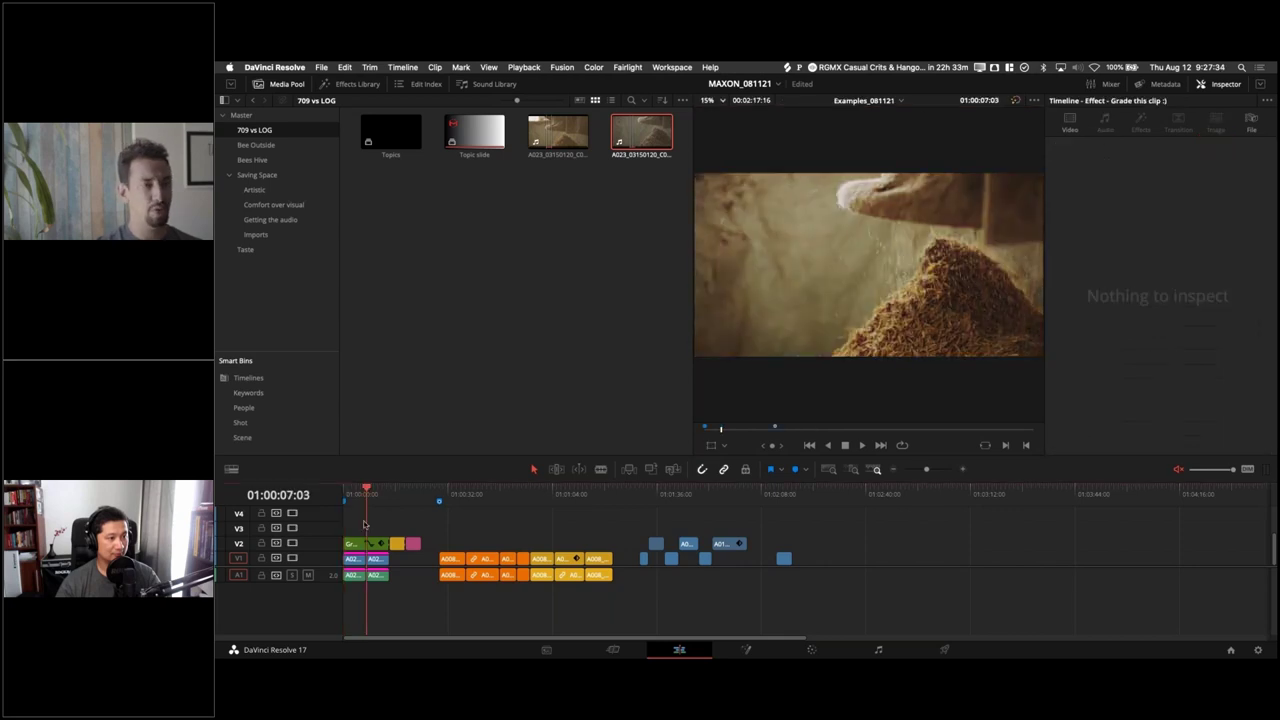
click(434, 300)
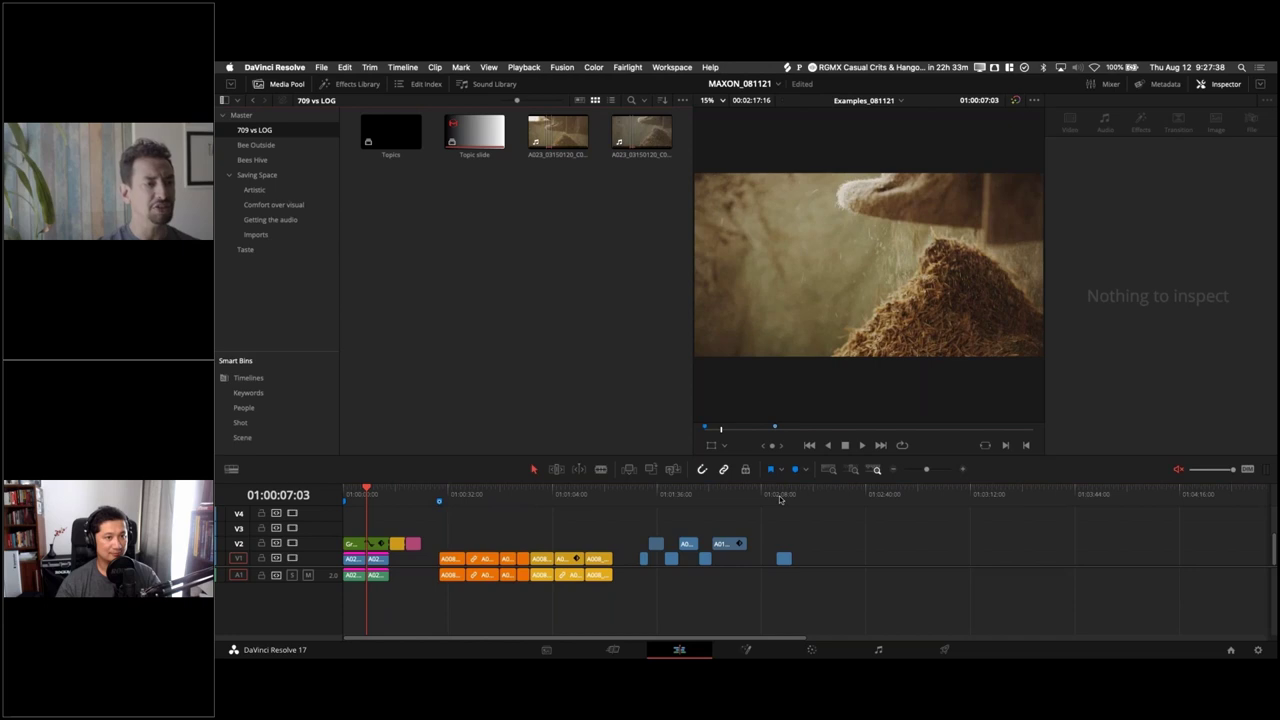
click(780, 497)
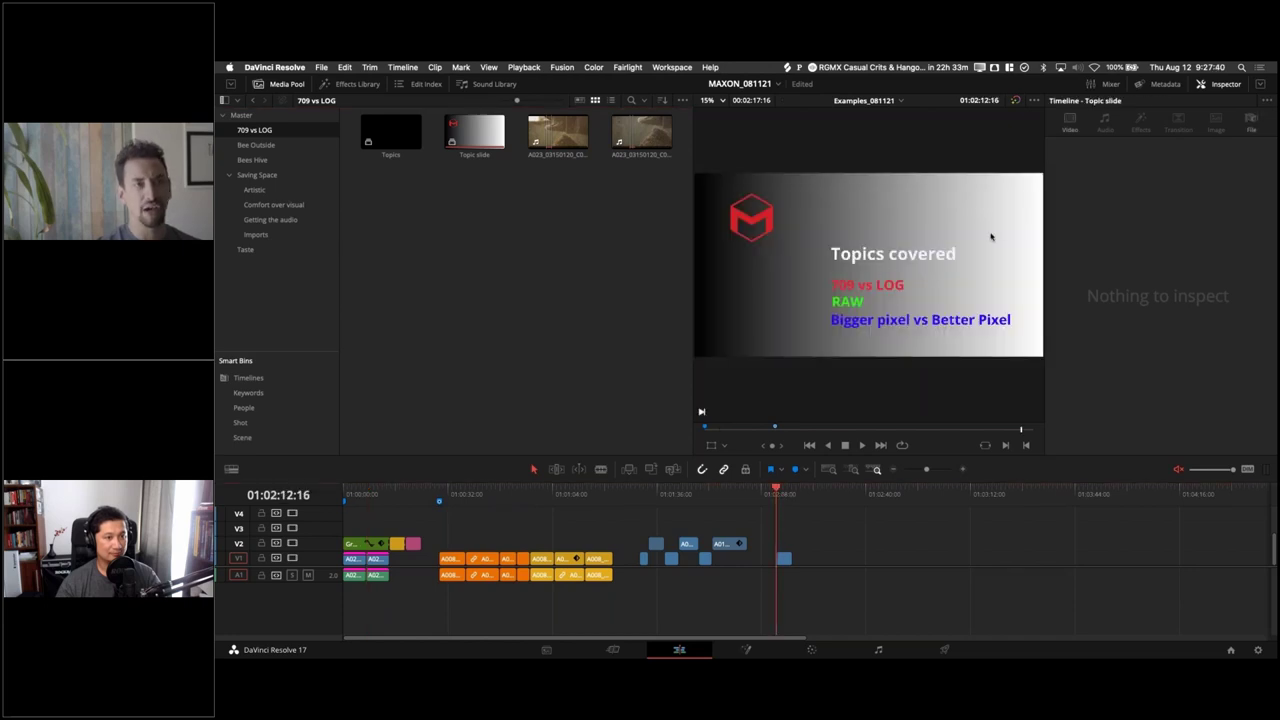
Step: Hide the Inspector and move the timeline playhead back to the Bigger pixel vs Better Pixel marker at 01:00:29:13
click(1226, 85)
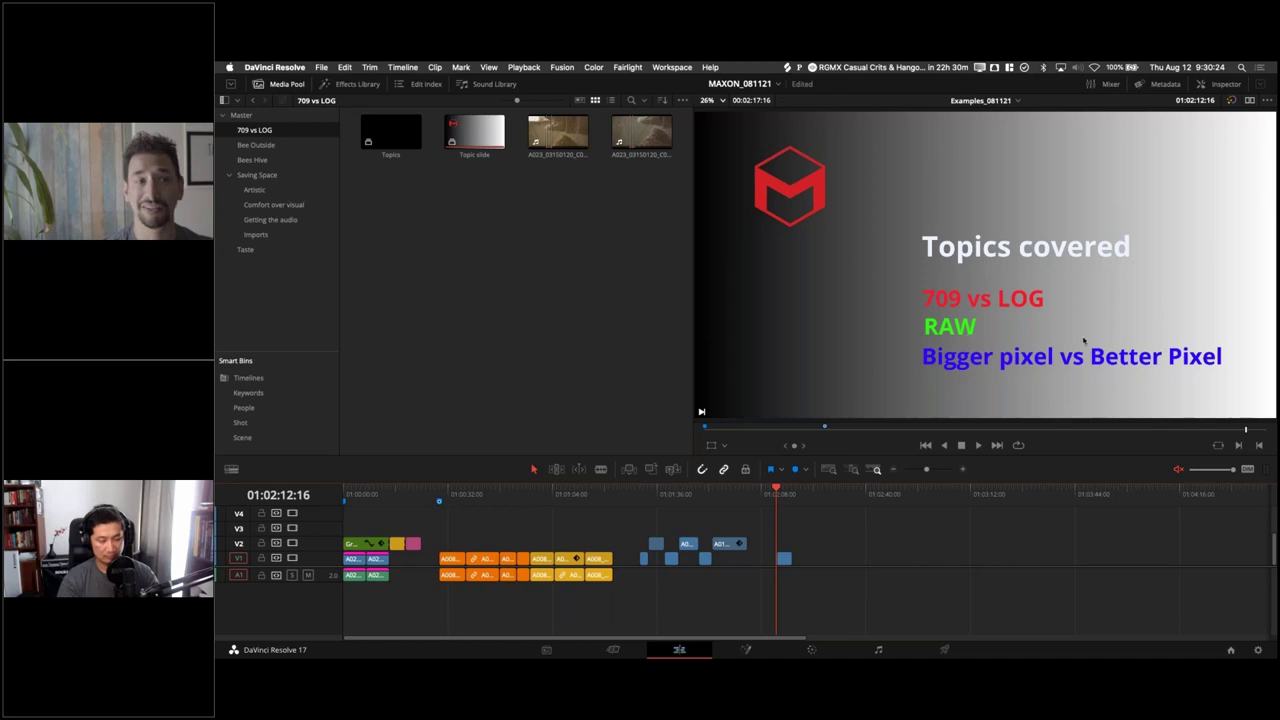
click(641, 493)
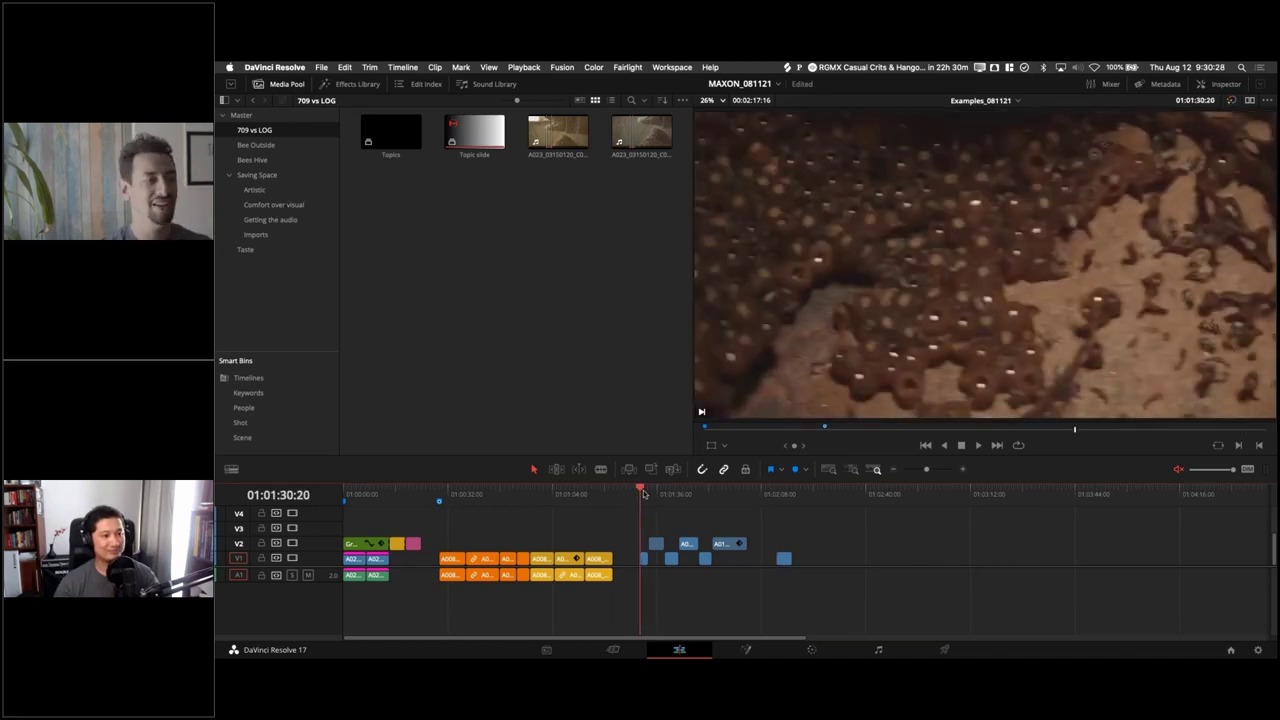
key(Up)
key(Up)
key(Up)
key(Up)
key(Up)
key(Up)
key(Up)
key(Up)
key(Up)
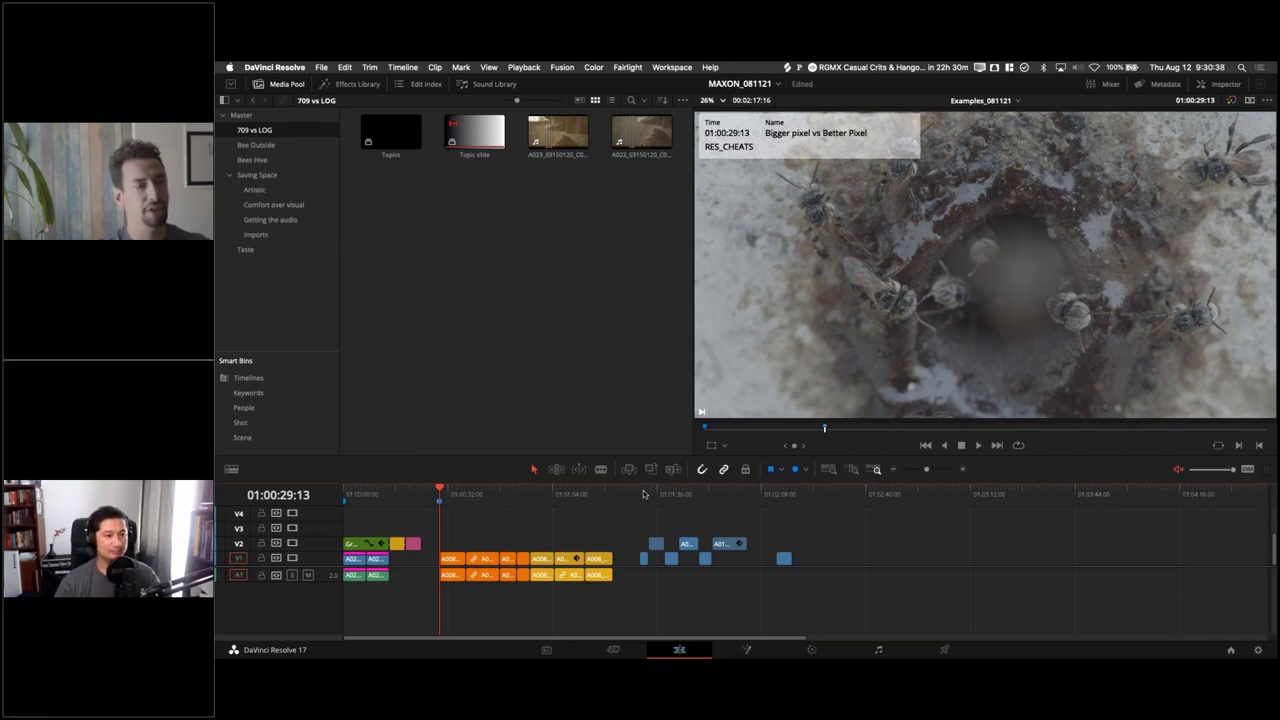
Step: Hide the Media Pool to enlarge the viewer and show the Examples_081121 timeline in it at 01:00:29:13
double_click(558, 133)
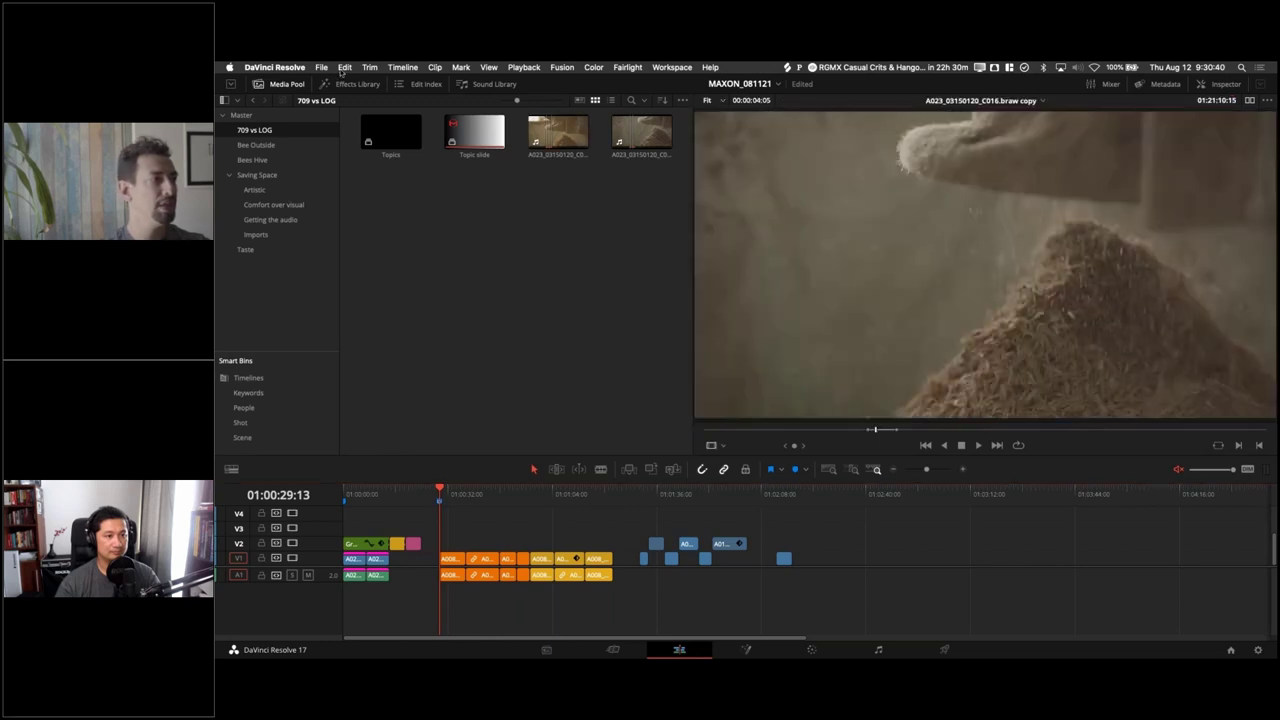
click(260, 84)
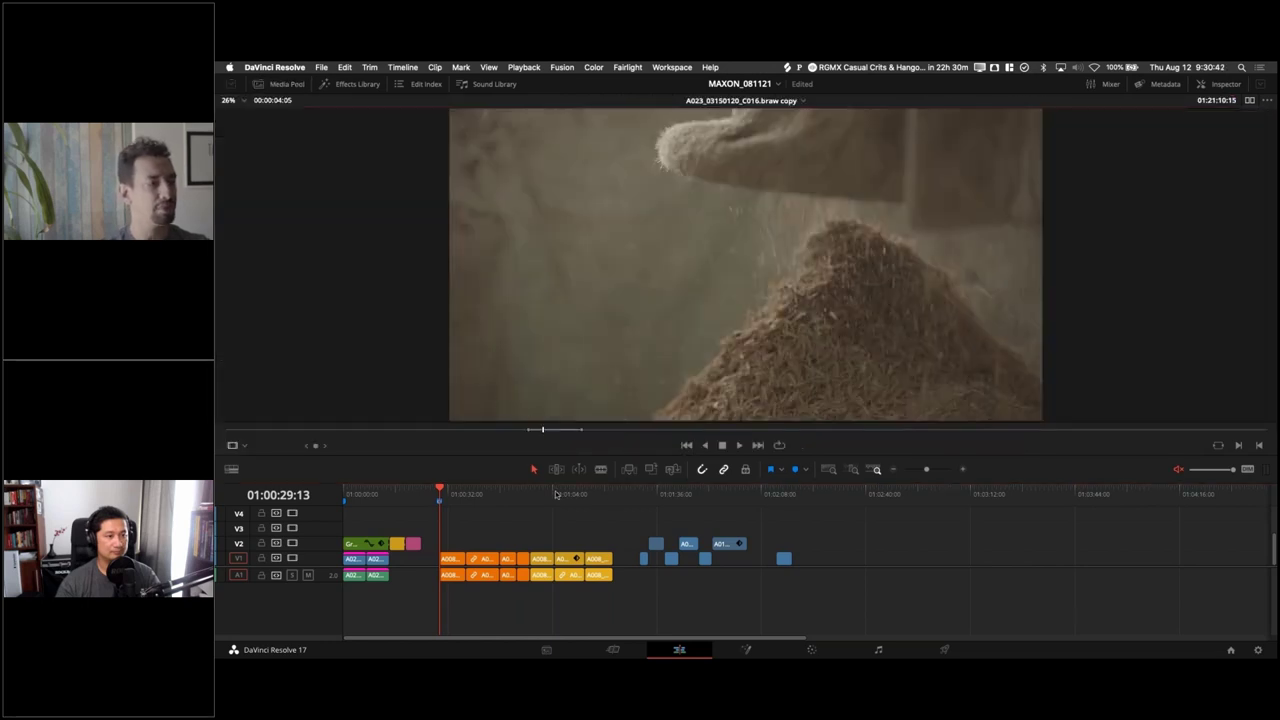
click(865, 533)
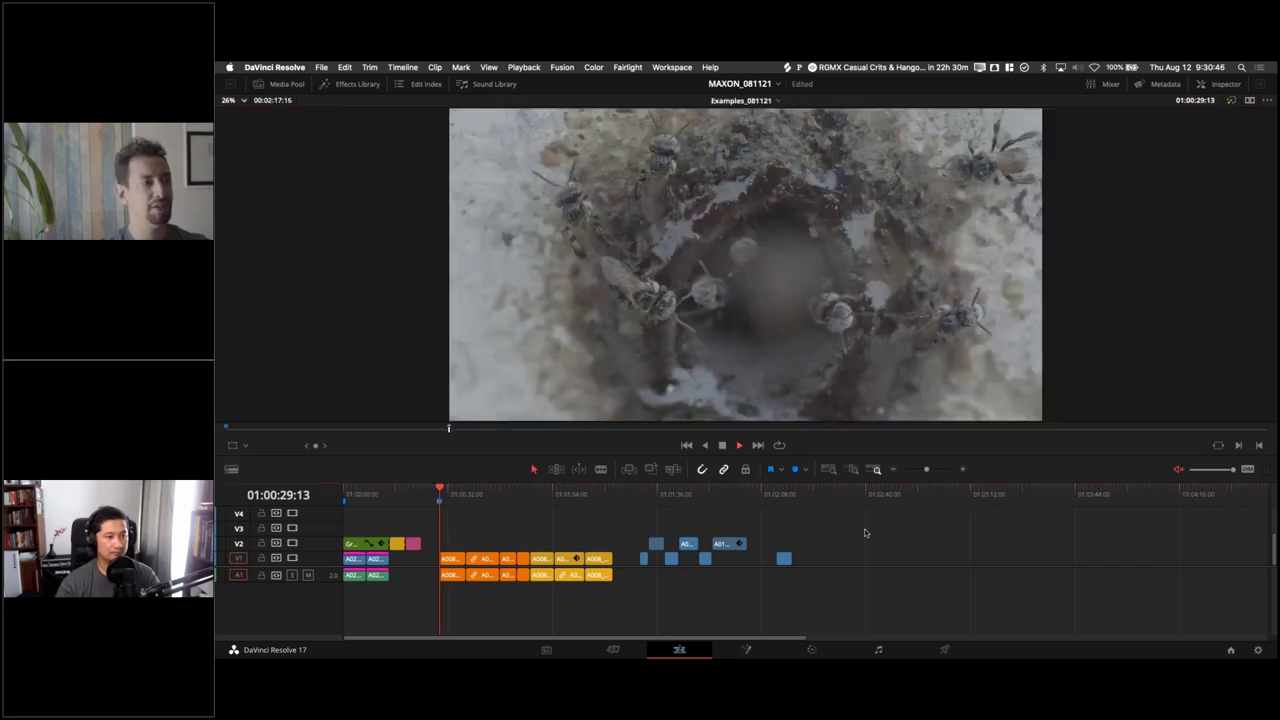
Step: Play the bee hive clips from 01:01:30:20 and stop on the spoon shot at 01:01:42:01
click(641, 493)
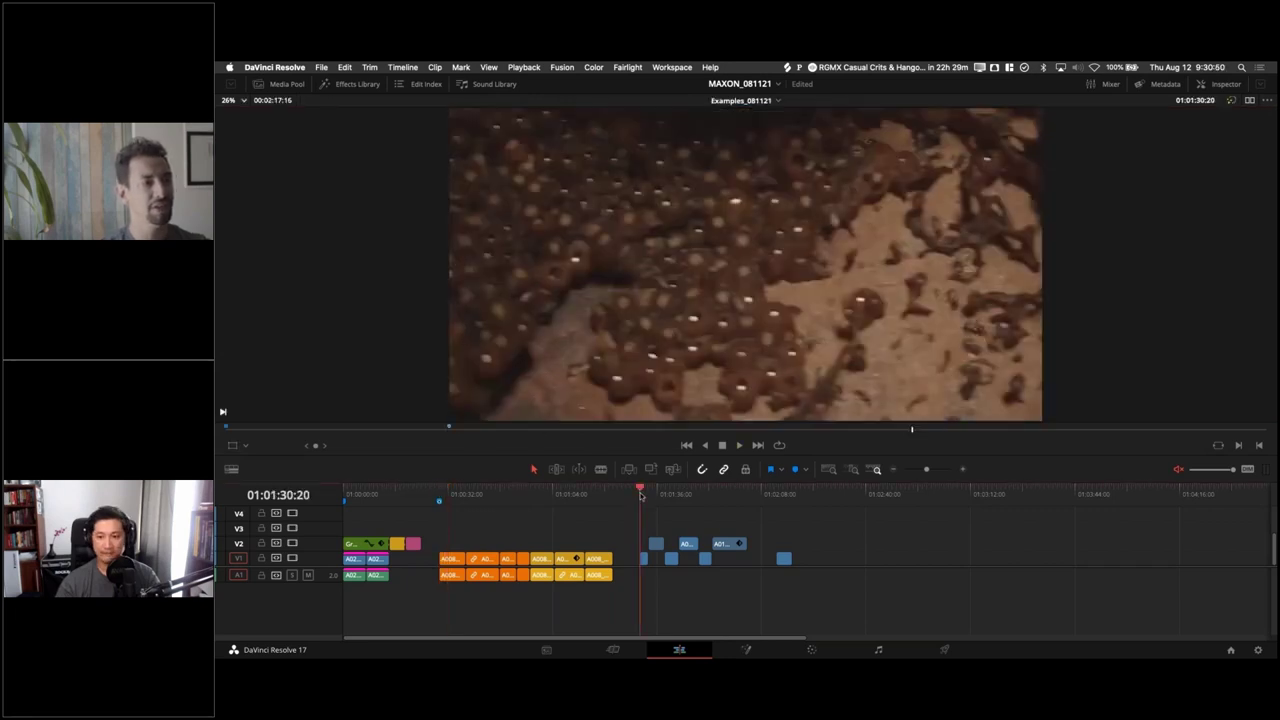
key(space)
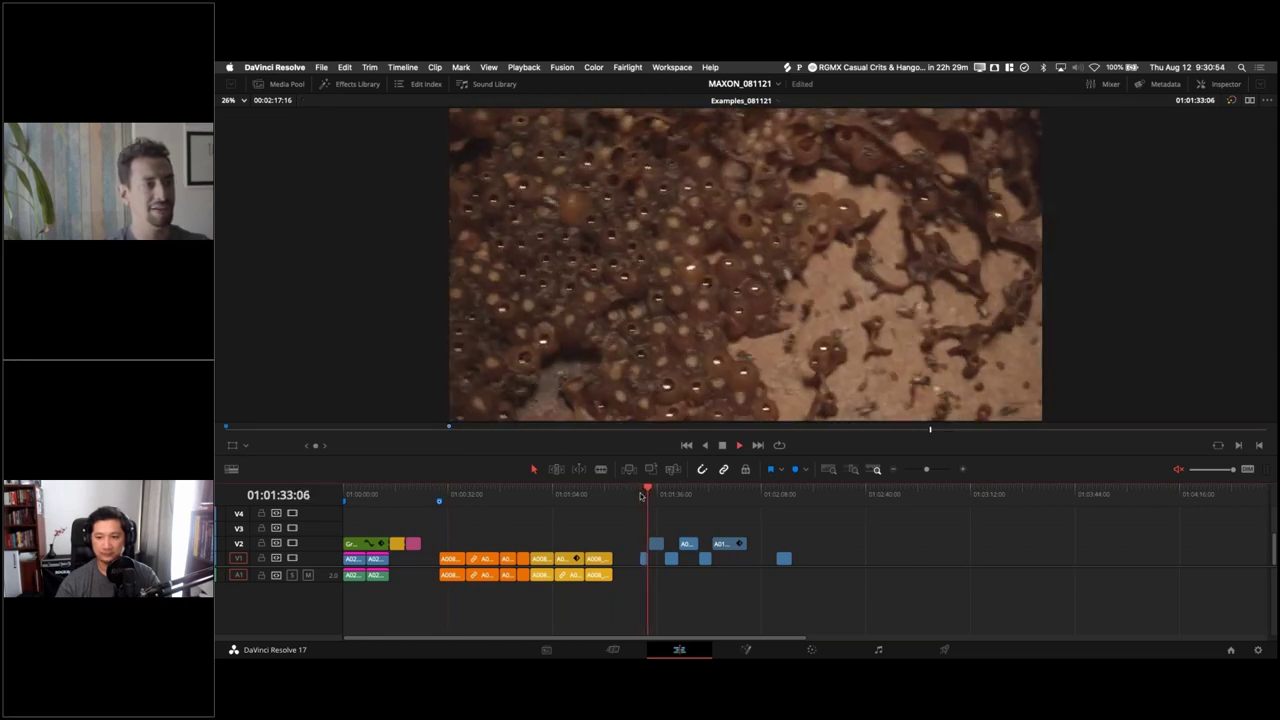
key(l)
key(l)
key(l)
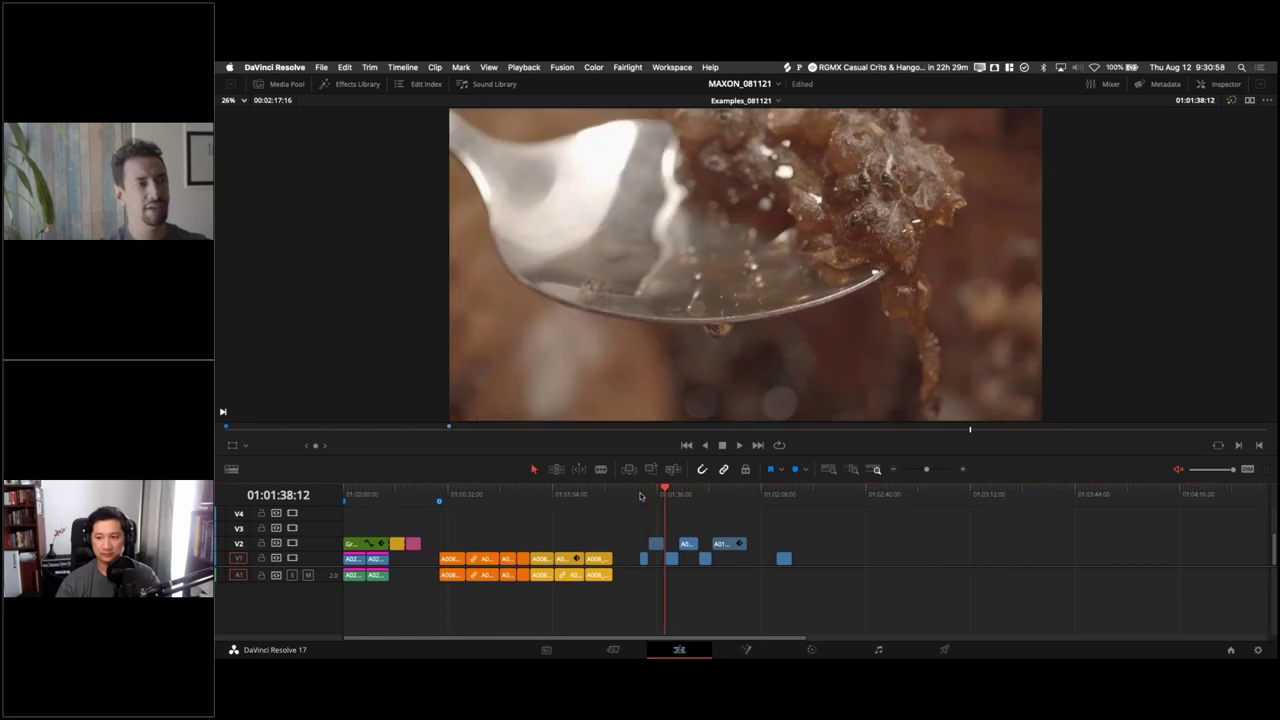
key(l)
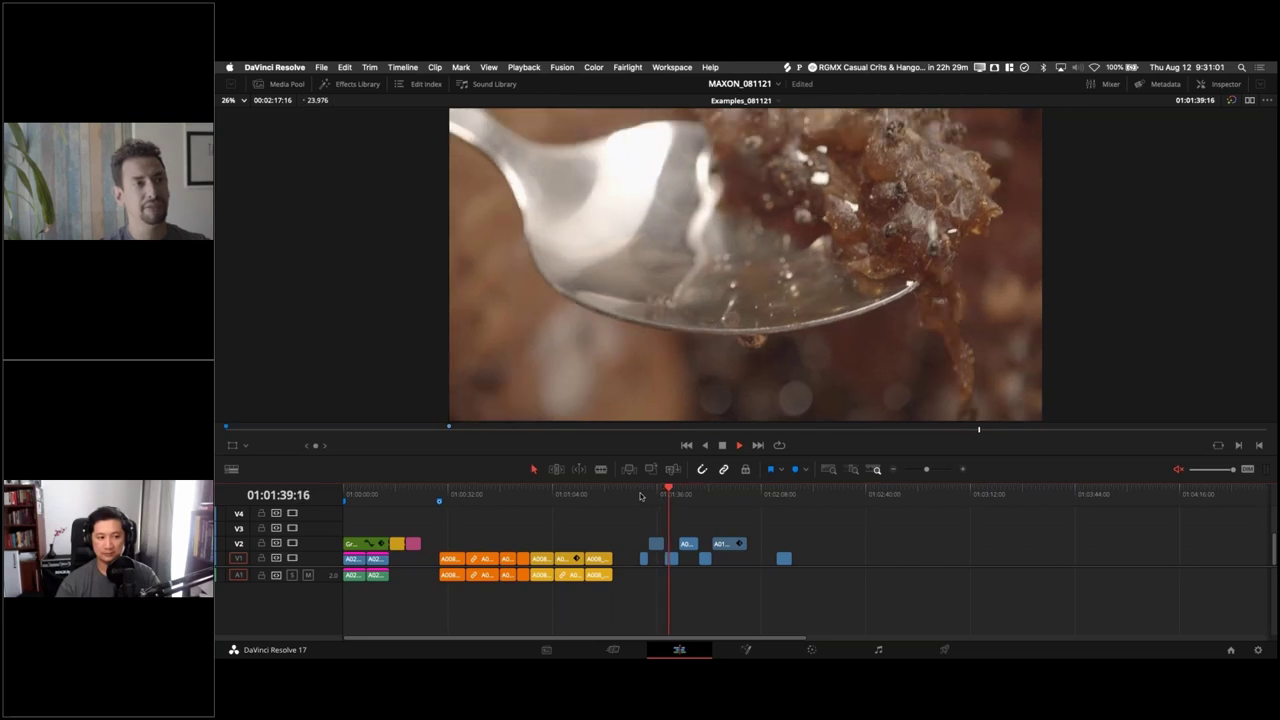
key(k)
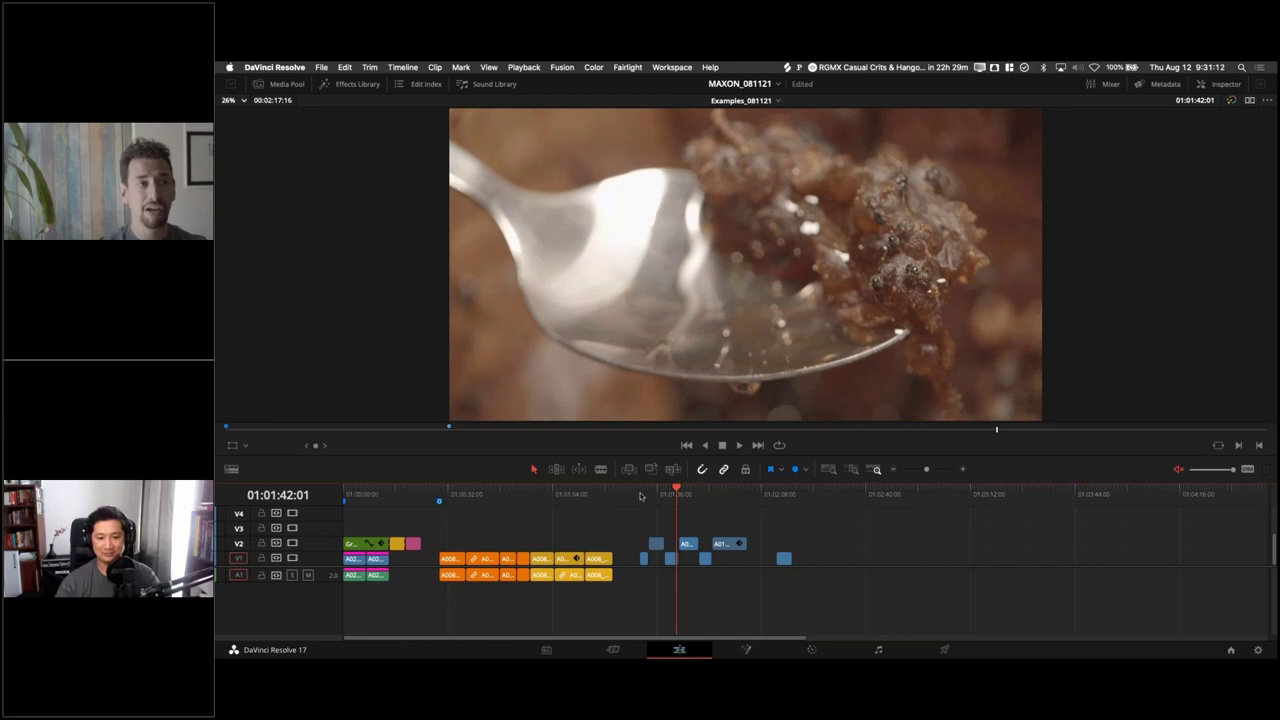
Step: Continue playback past the spoon shot and pause on the bee cell close-up at 01:01:50:00
key(j)
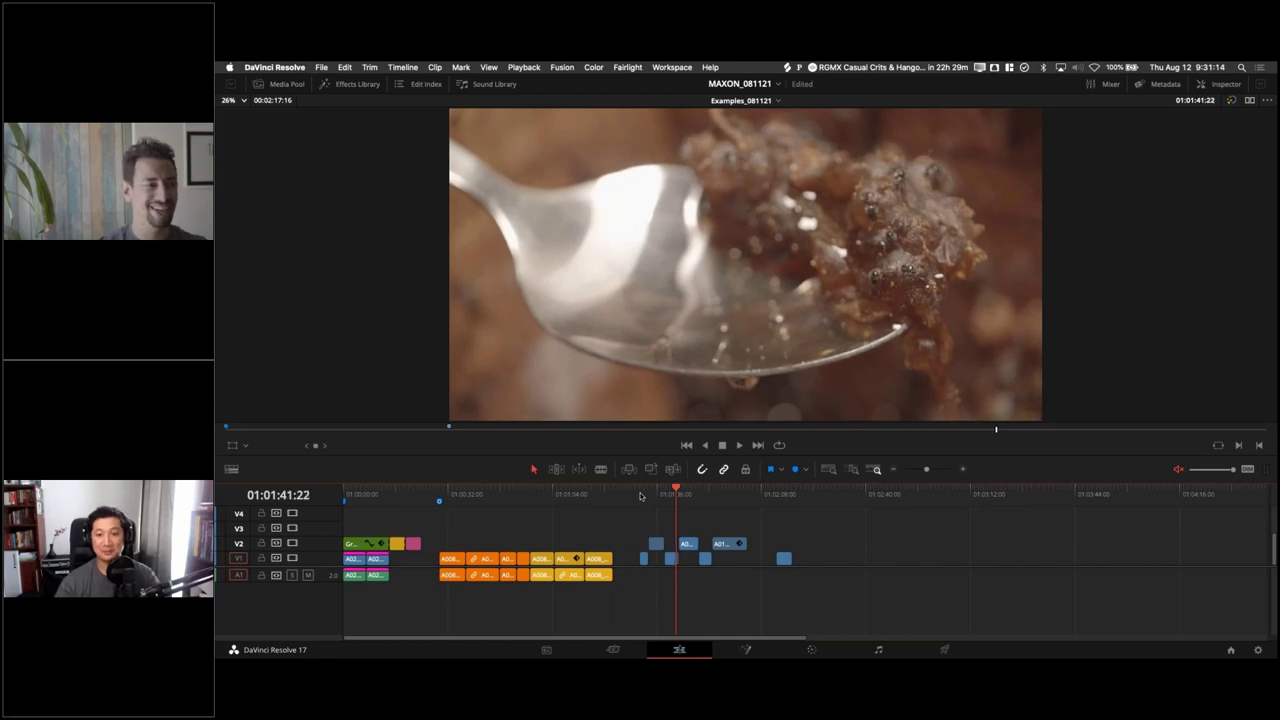
key(l)
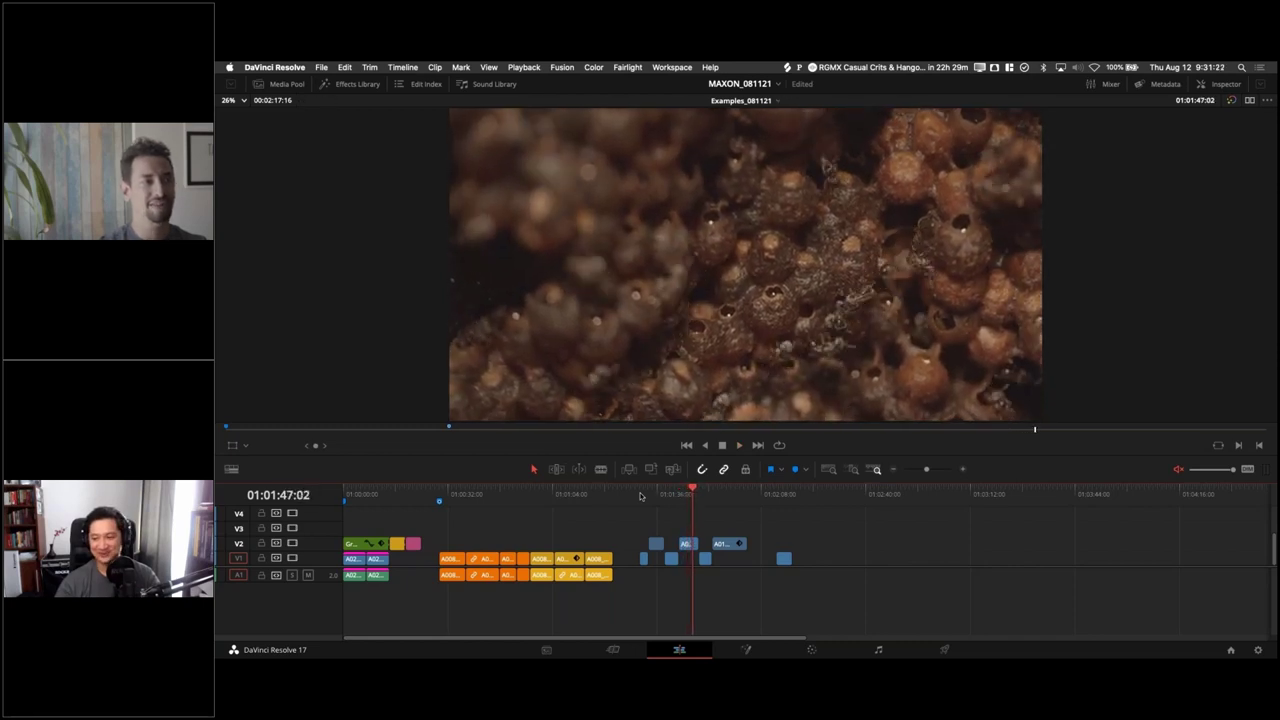
key(space)
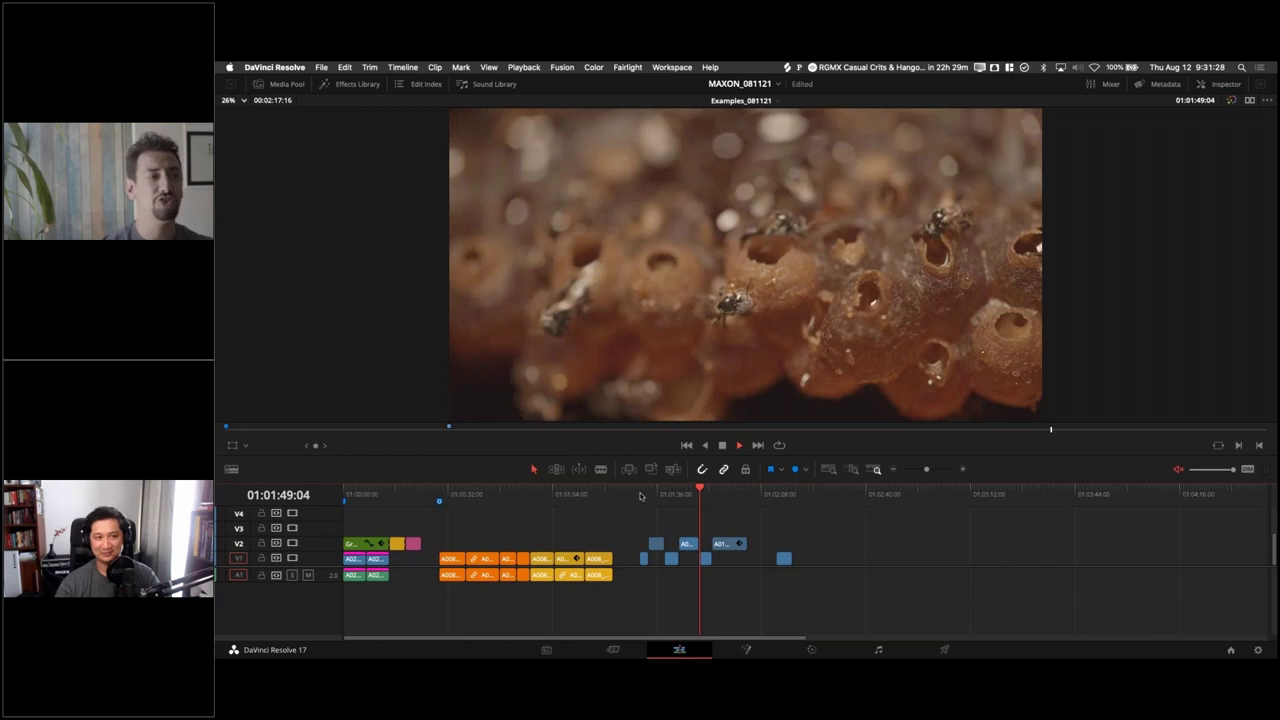
key(space)
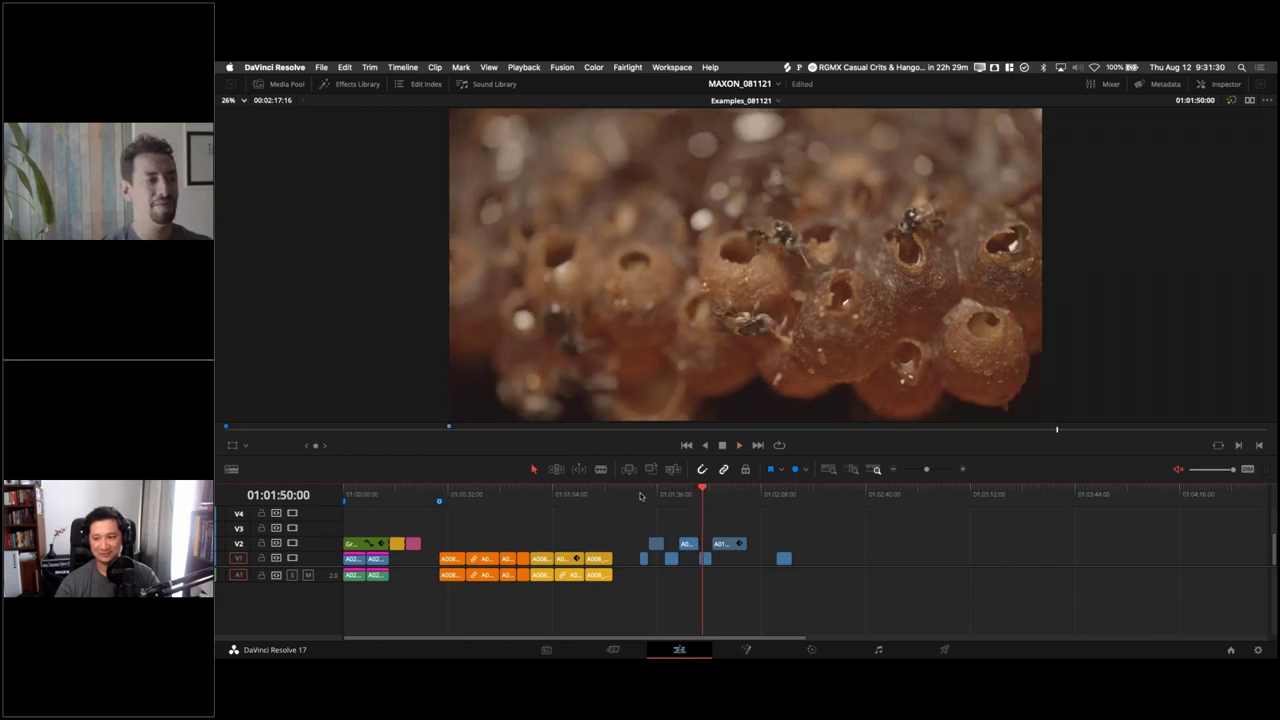
Step: Review the spoon shot from 01:01:38:12 by playback and single-frame steps, and play the following hive clip up to 01:01:44:12
key(Up)
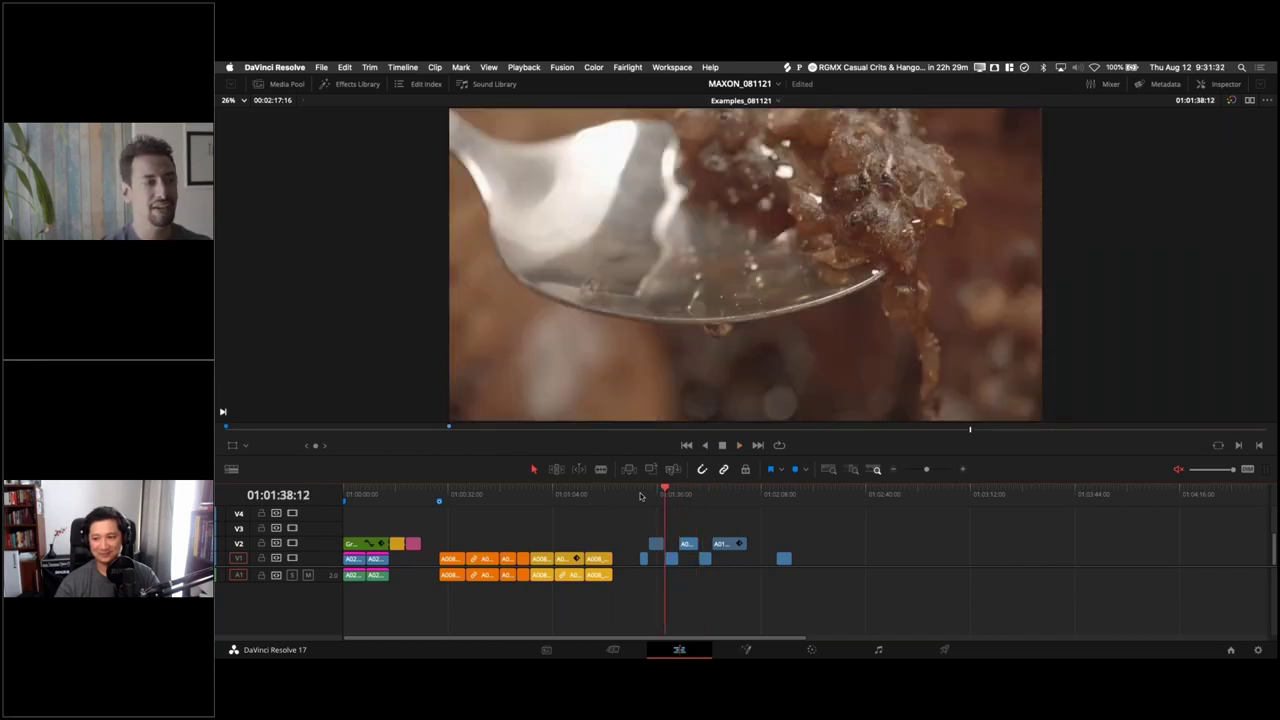
key(space)
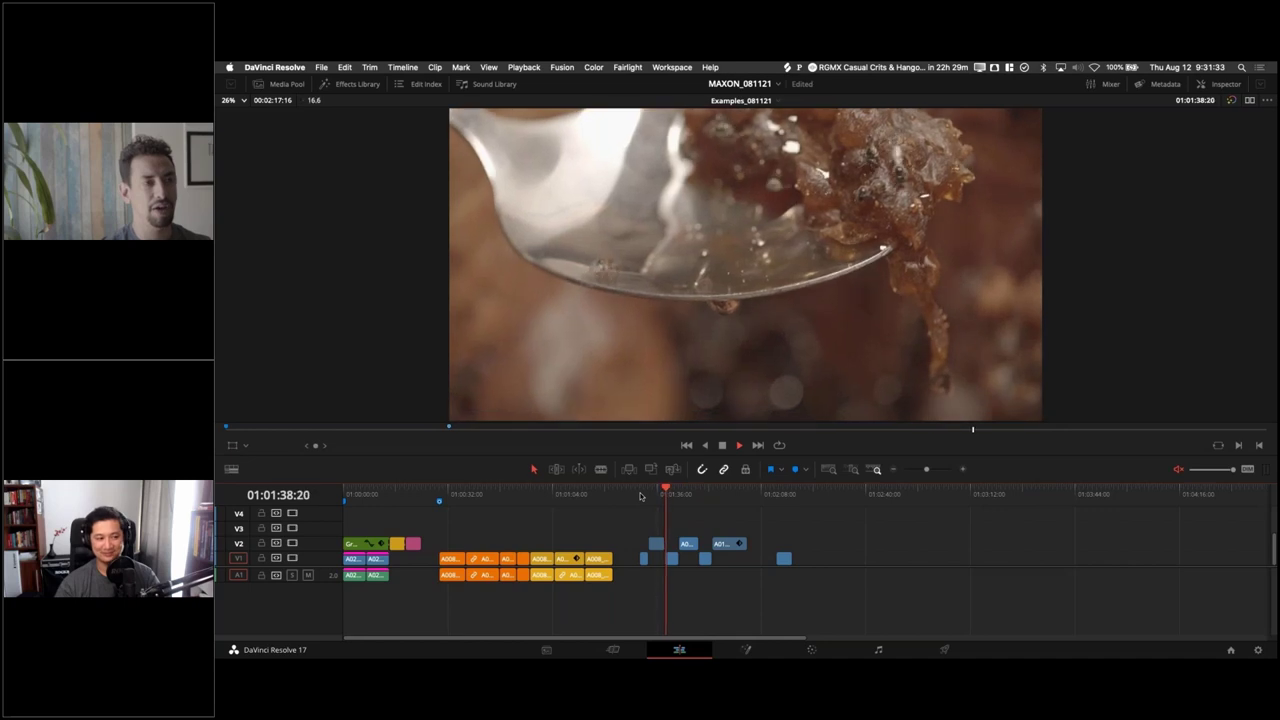
key(space)
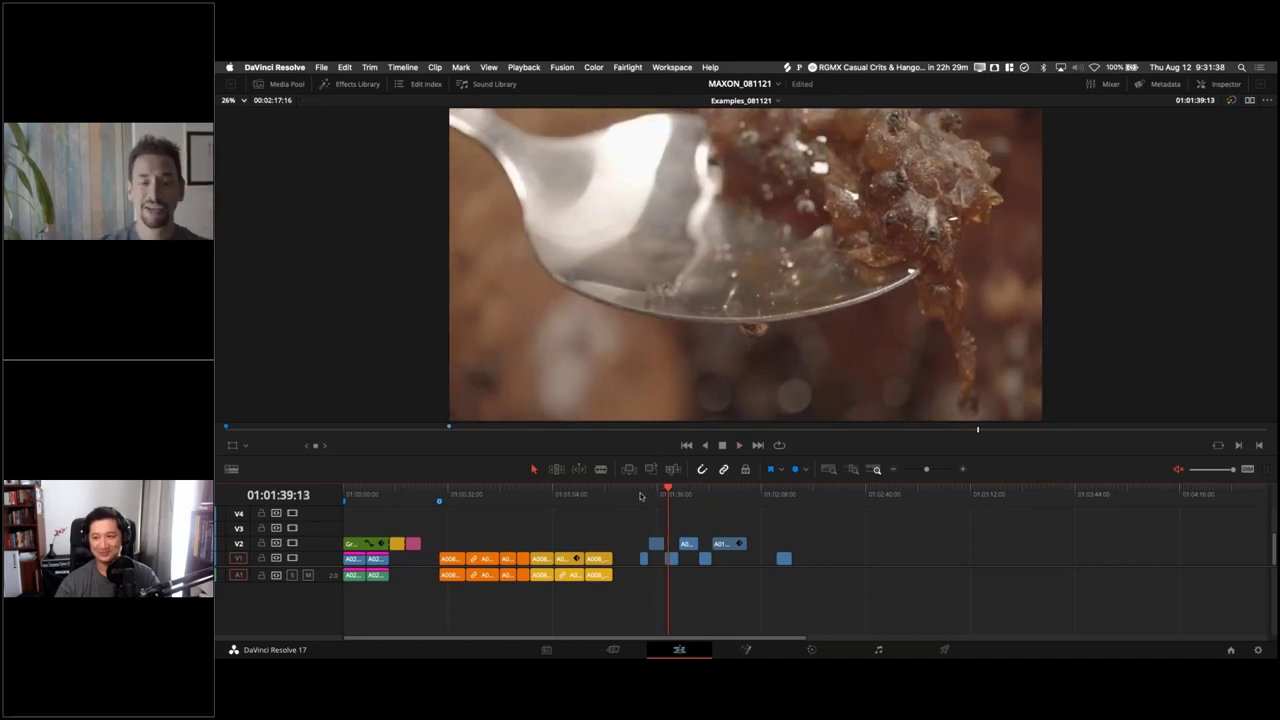
key(Right)
key(Right)
key(Right)
key(Right)
key(Right)
key(Right)
key(Right)
key(Right)
key(Right)
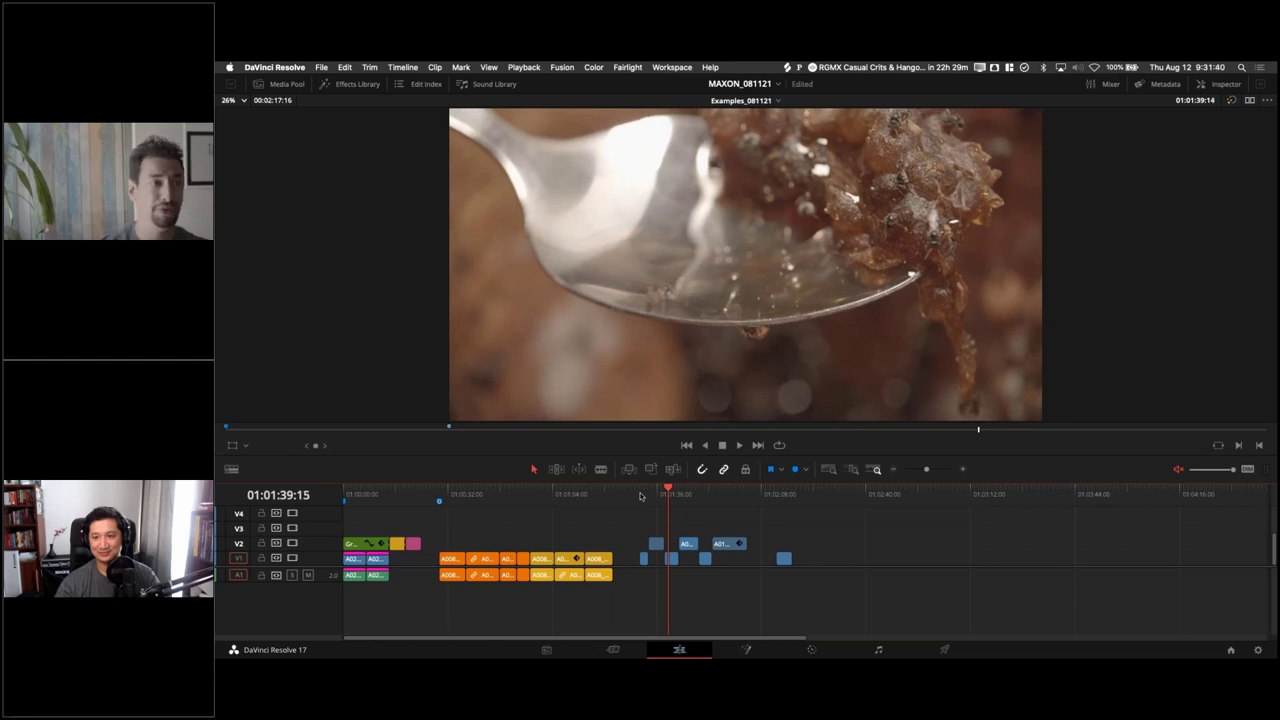
key(Right)
key(Right)
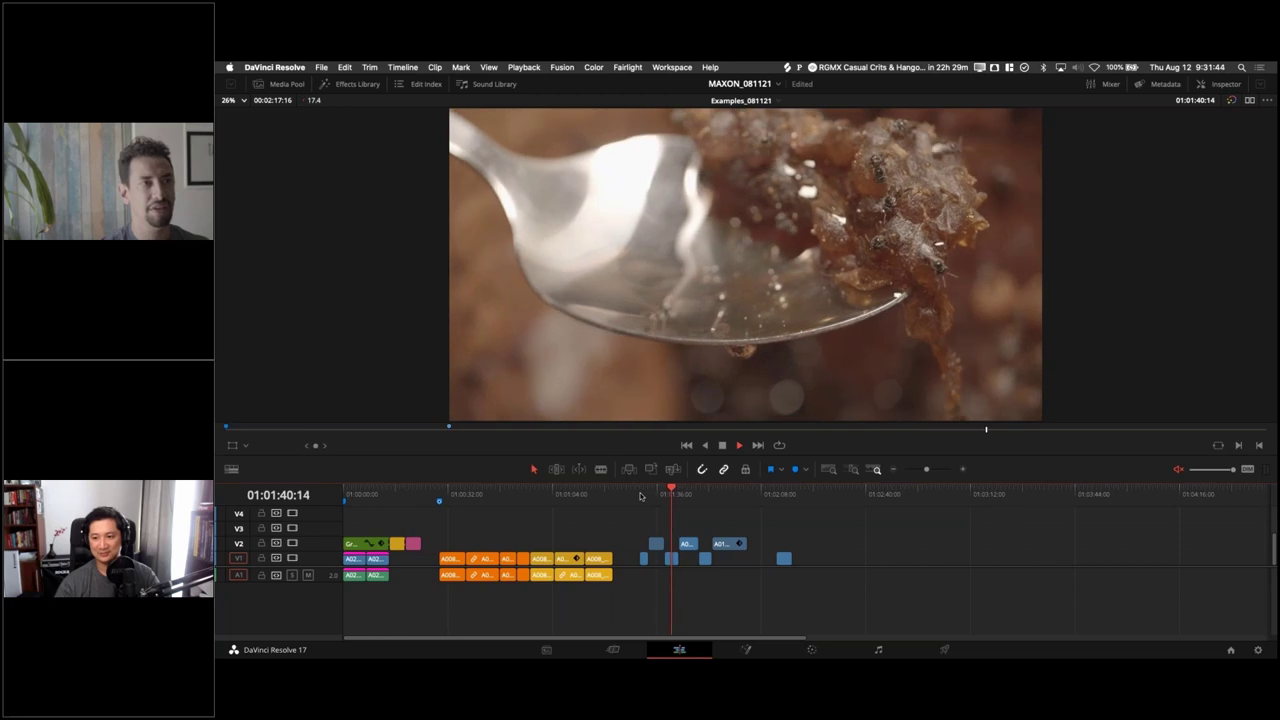
key(space)
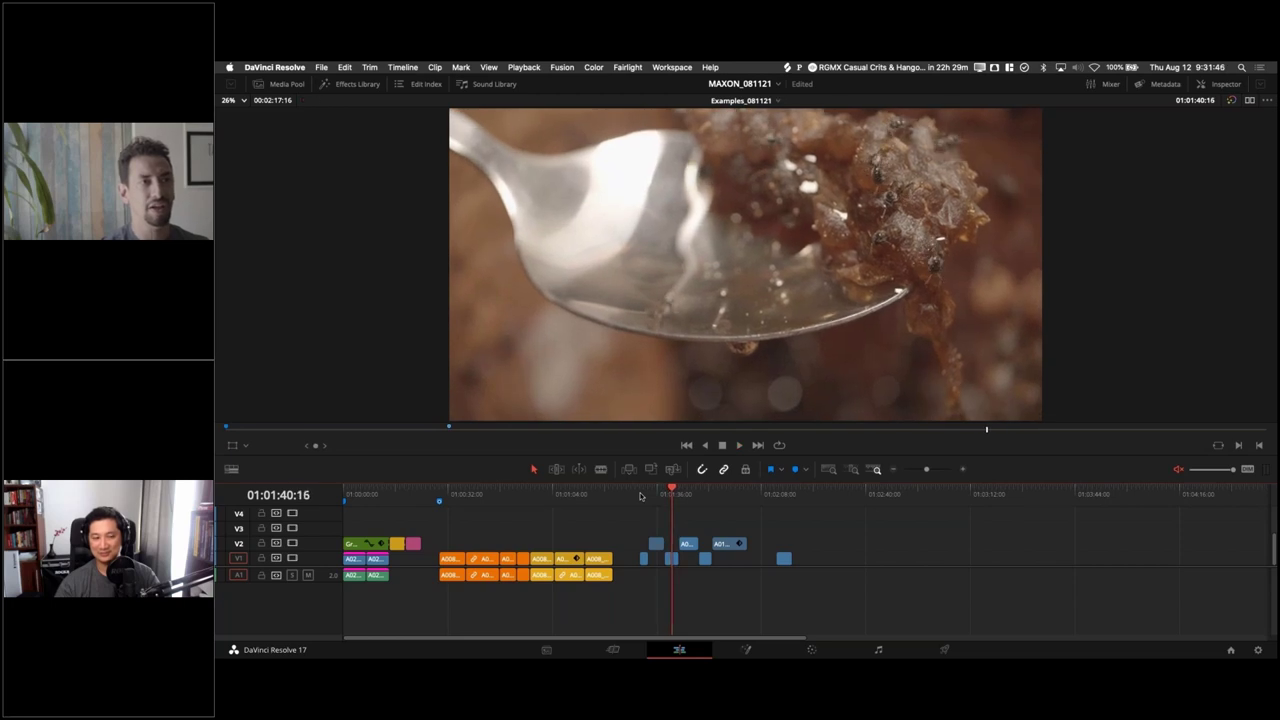
key(Down)
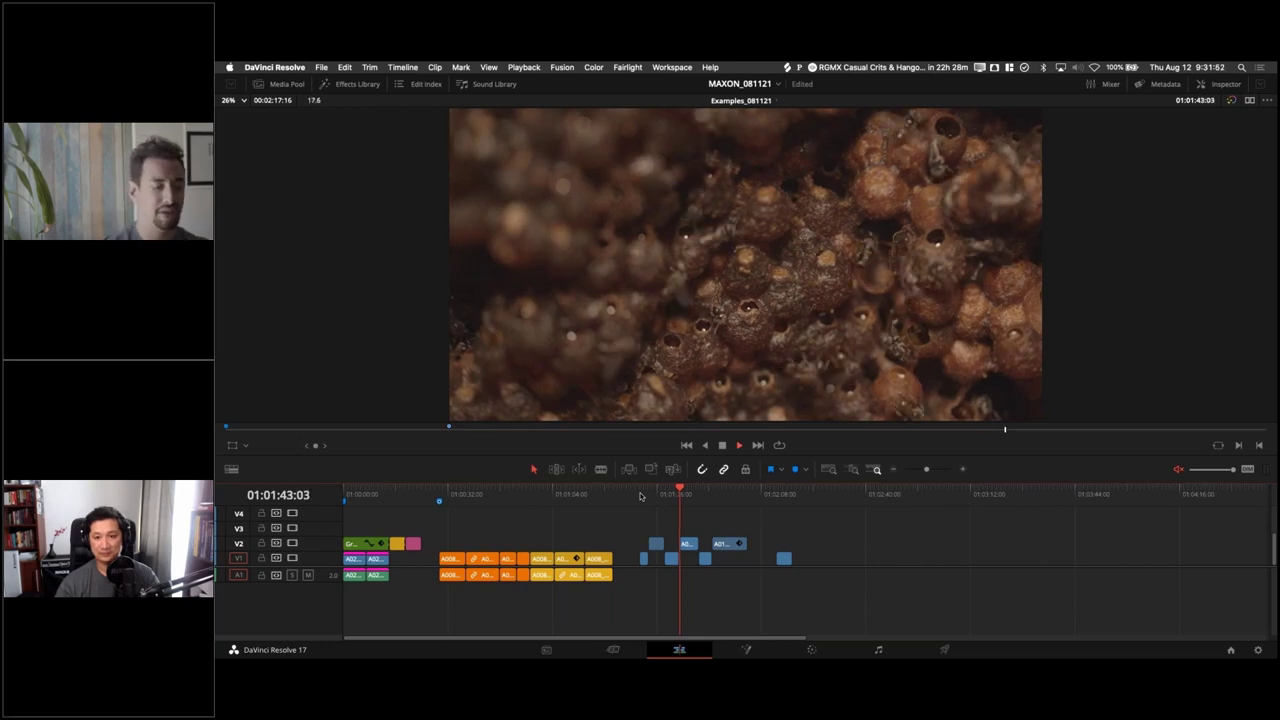
key(space)
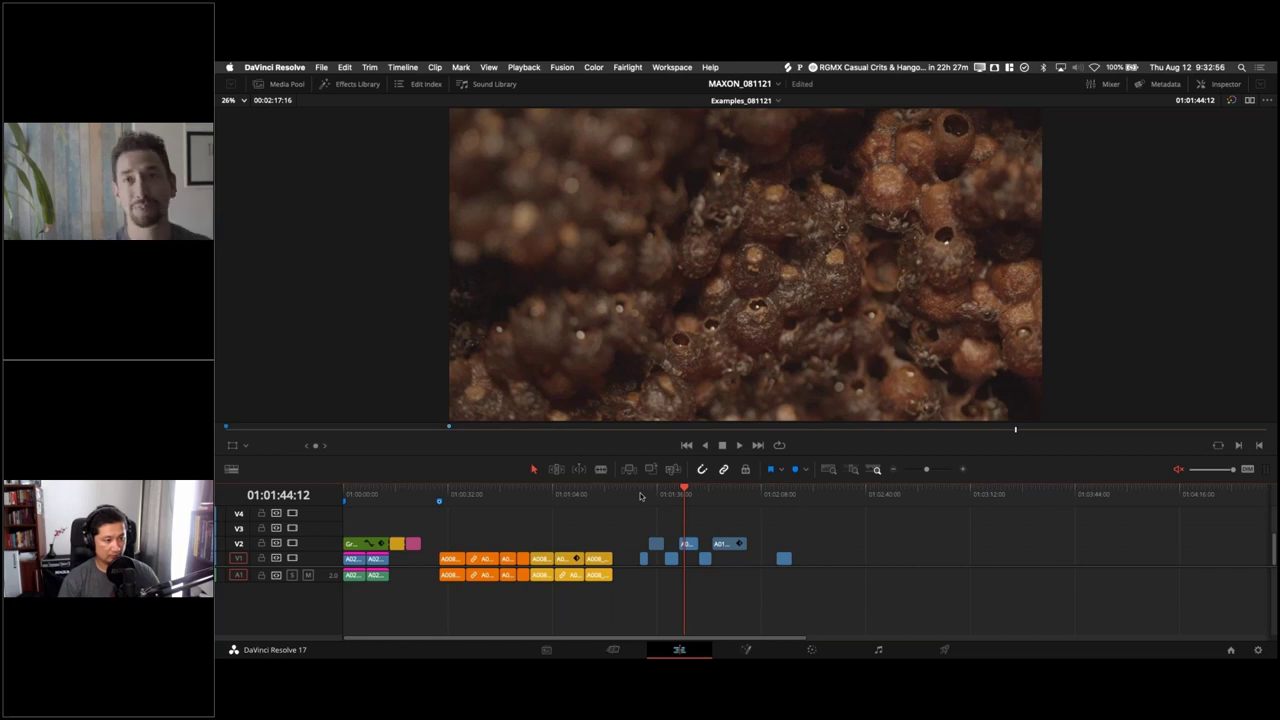
Step: Rewind to 01:01:30:20 and replay the bee hive clips, pausing at 01:01:44:15
key(j)
key(j)
key(j)
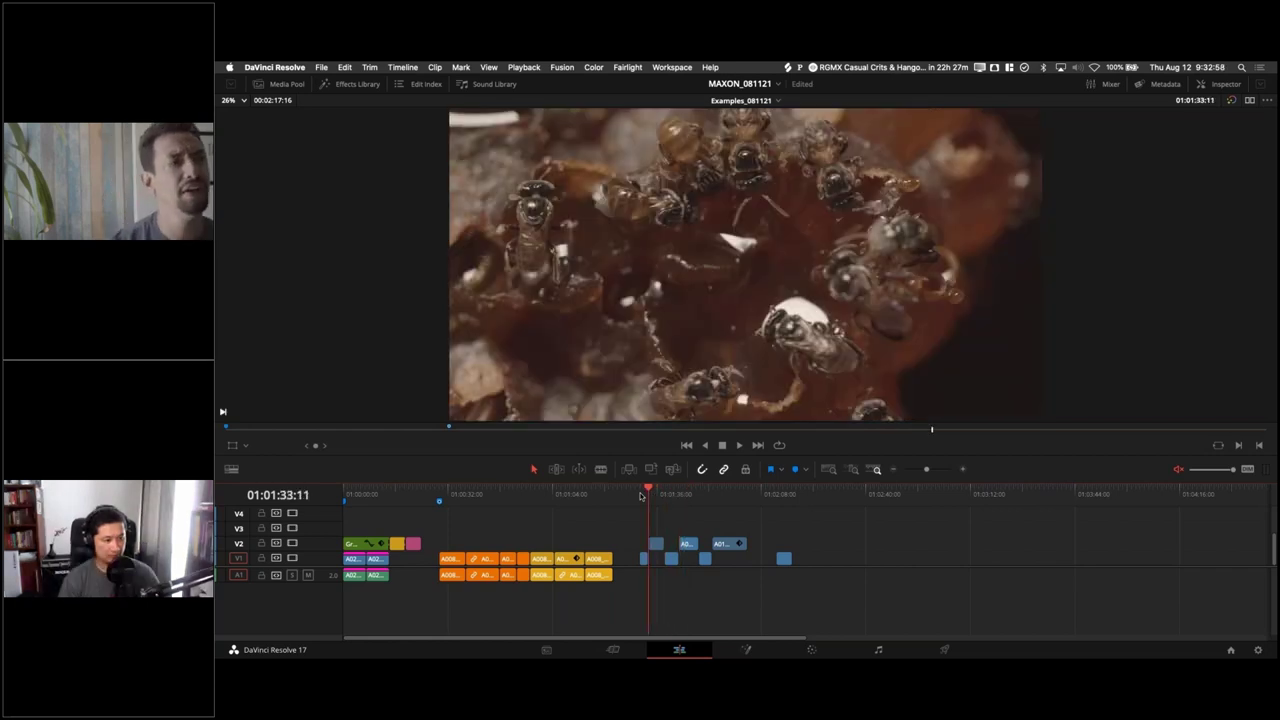
click(641, 494)
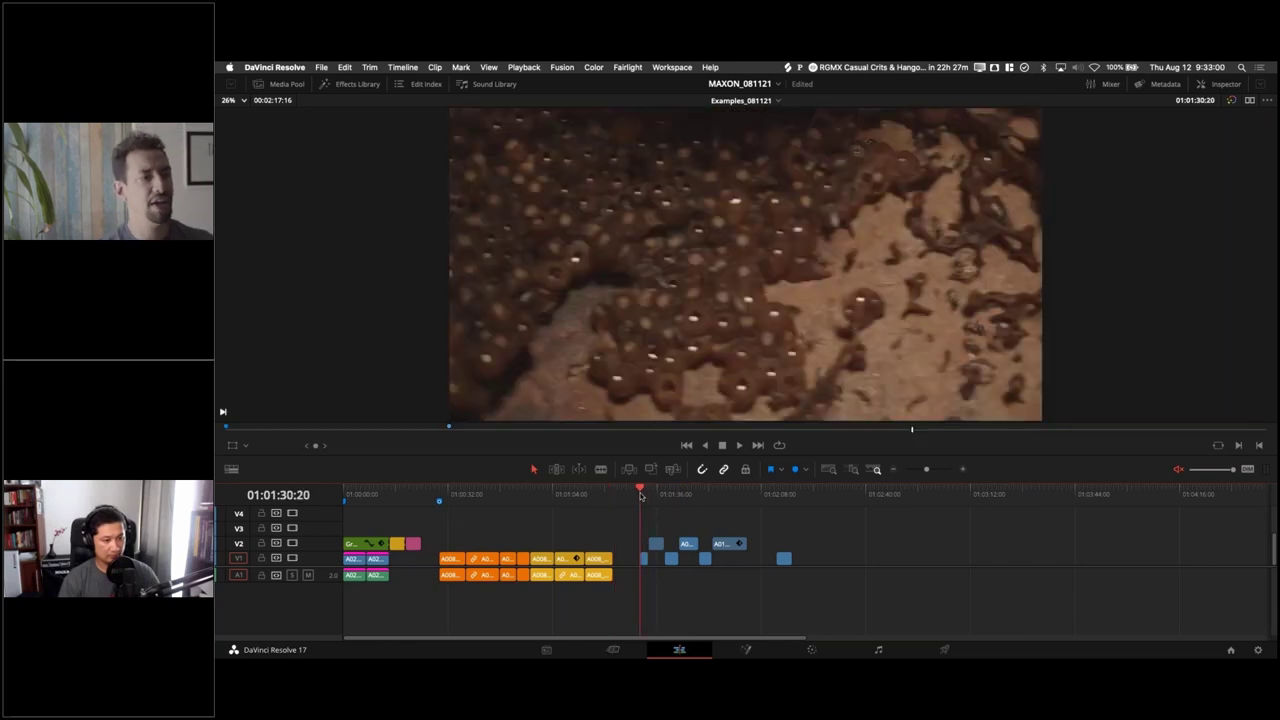
key(space)
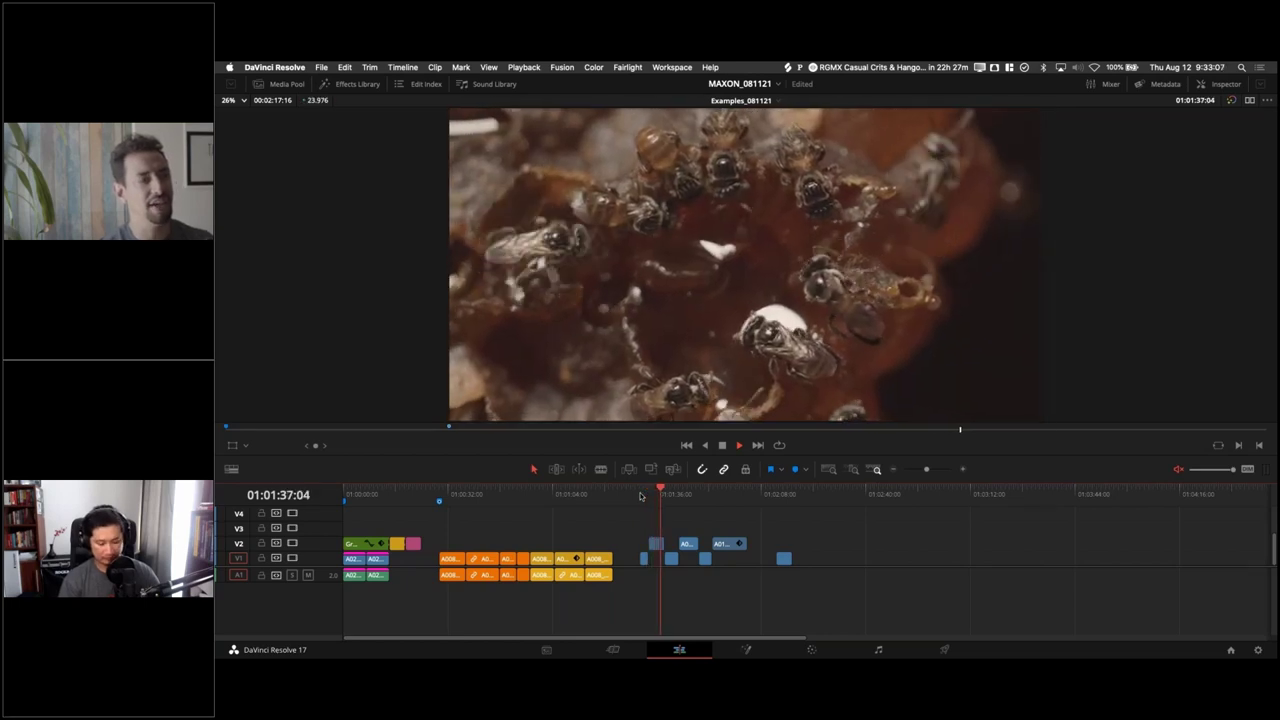
key(space)
key(space)
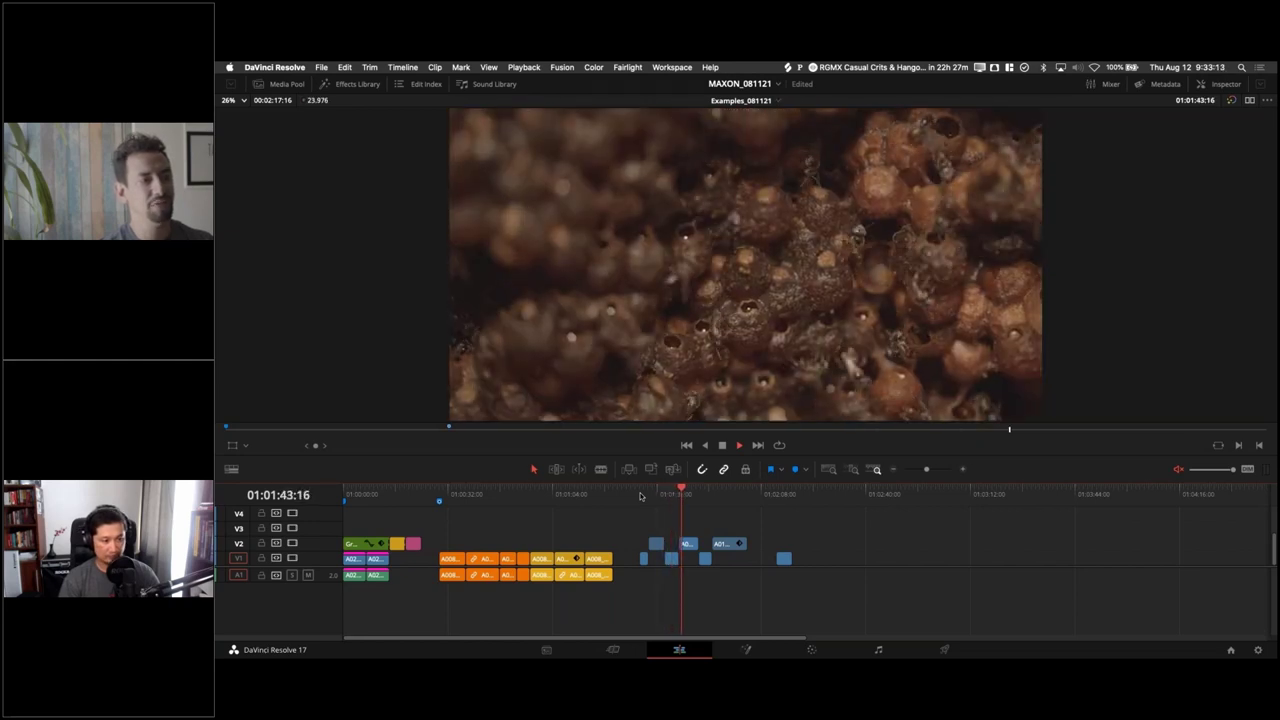
key(space)
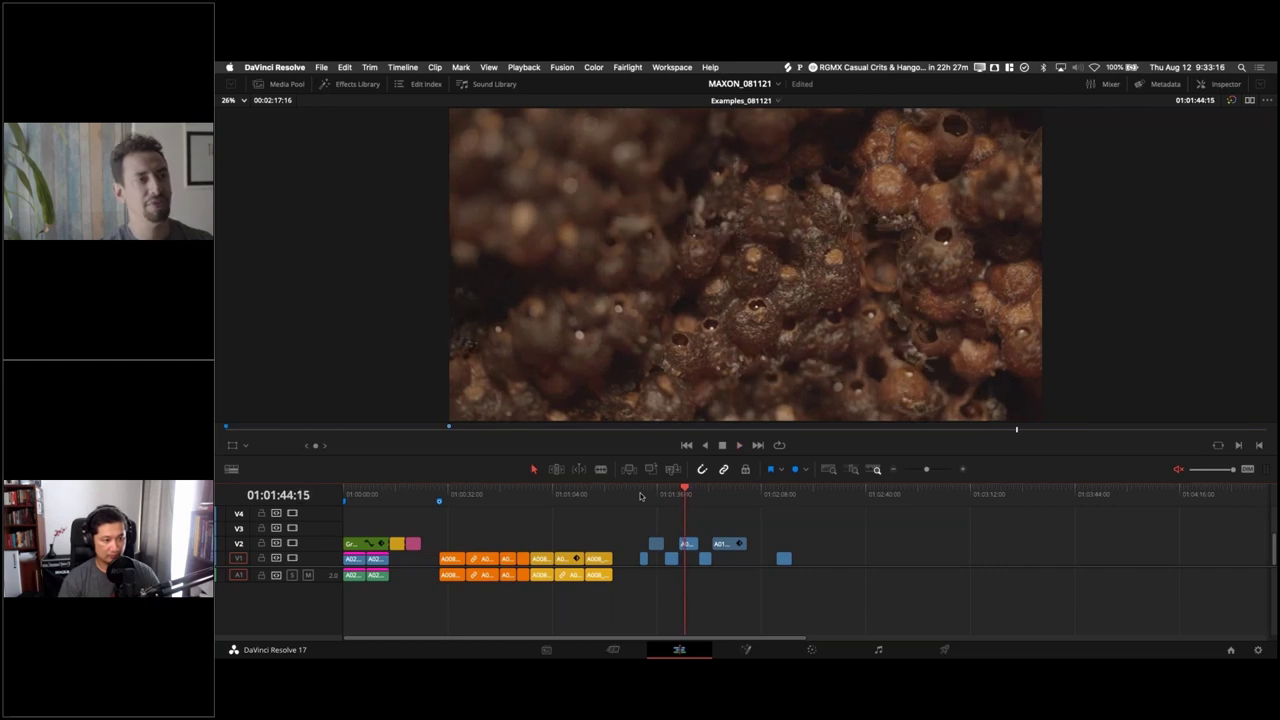
Step: Play on through the remaining hive close-ups, pausing at 01:01:49:19, 01:01:57:17 and 01:01:58:19
key(space)
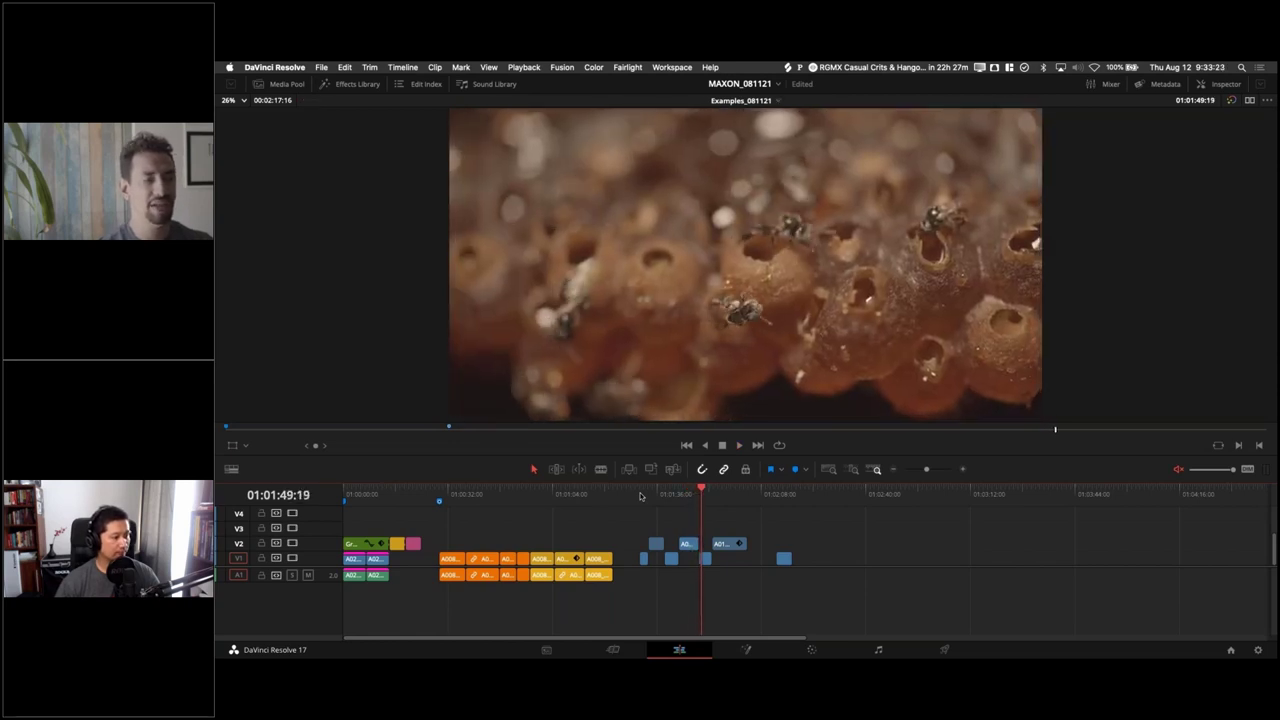
key(space)
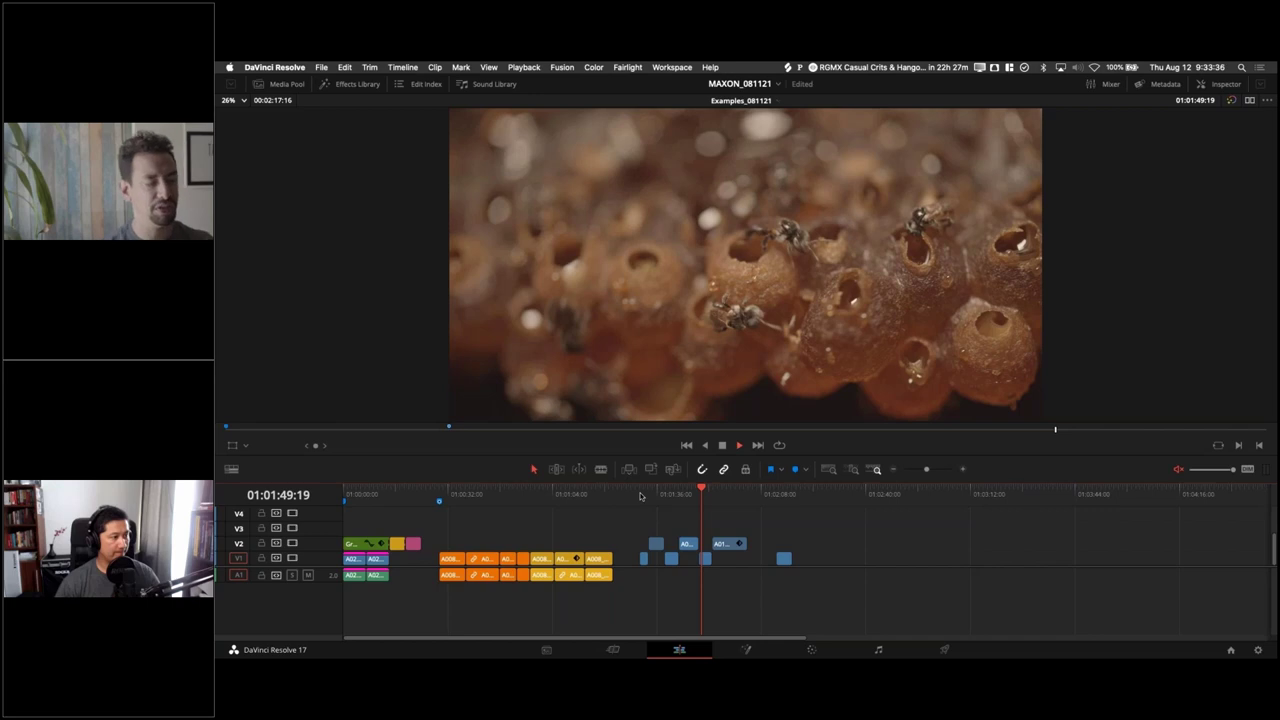
key(space)
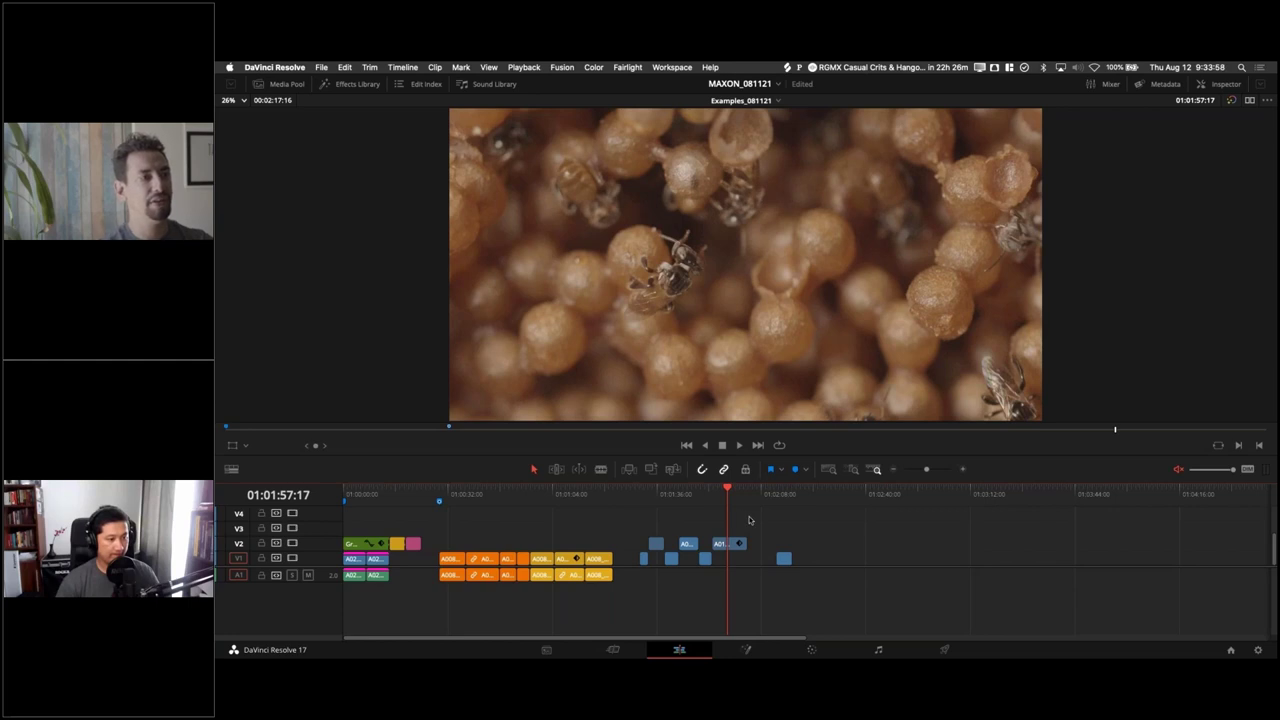
click(728, 488)
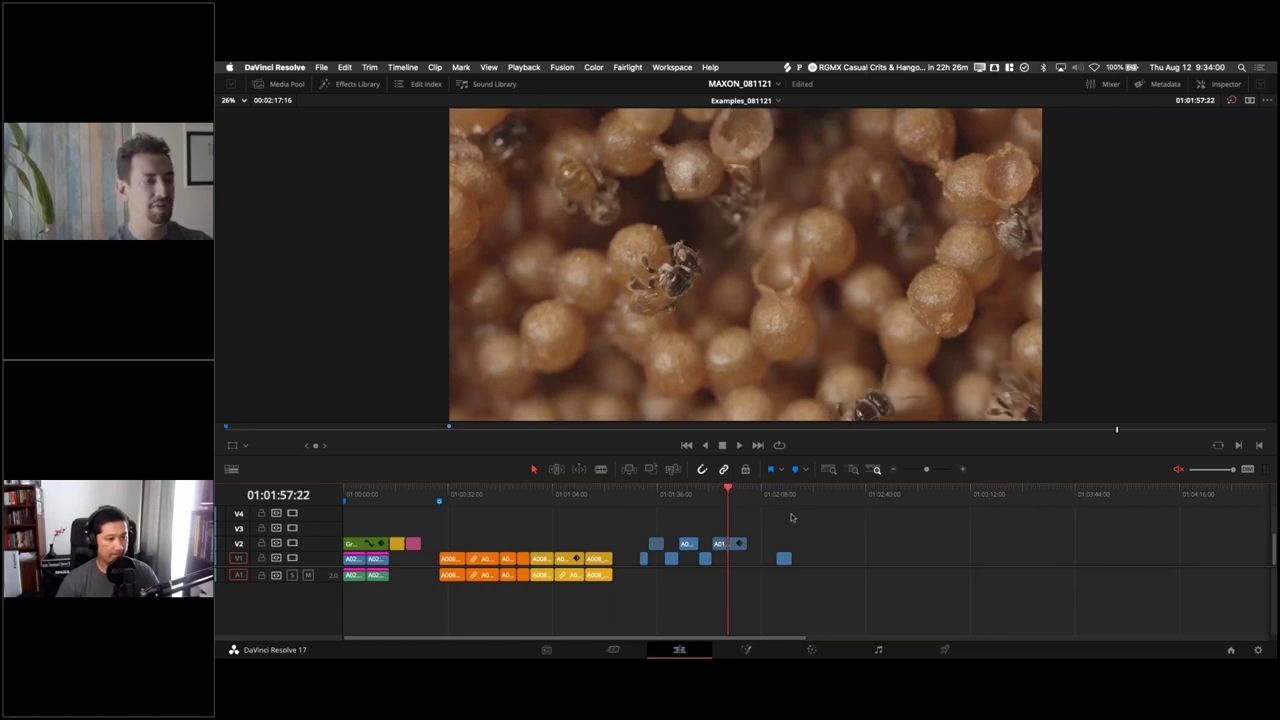
key(space)
key(space)
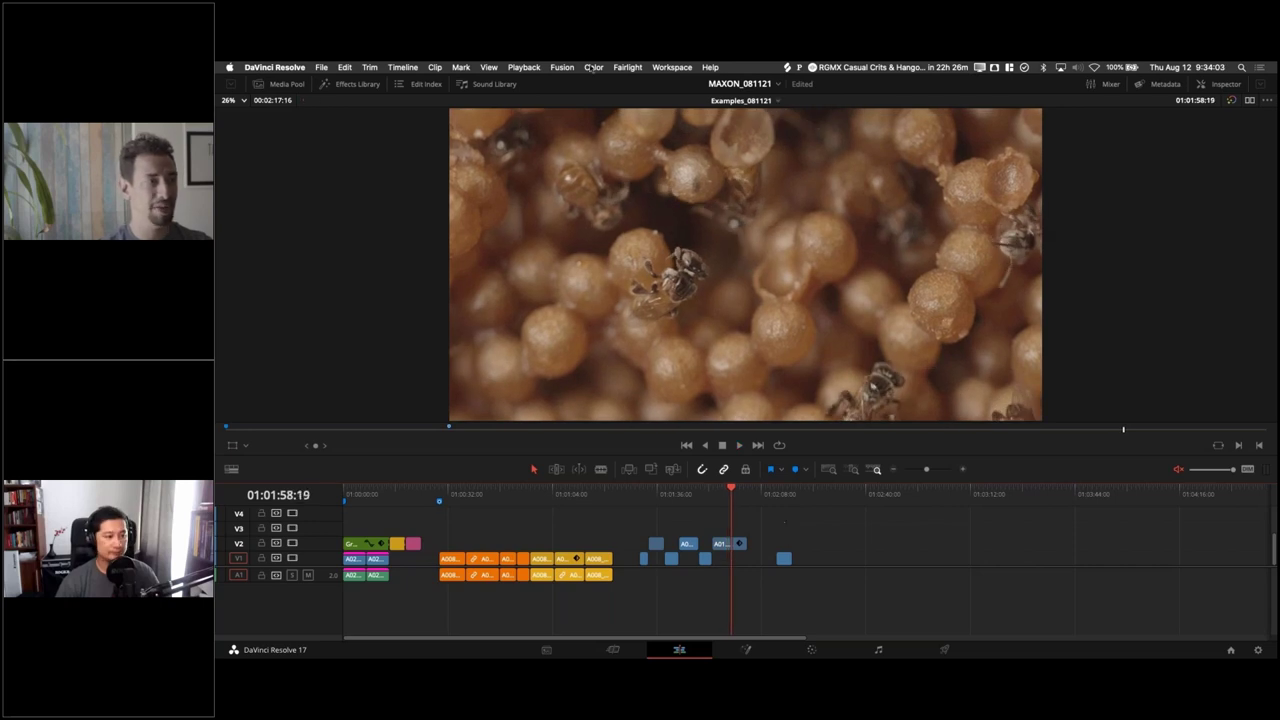
Step: Set Timeline Proxy Mode to Half Resolution and replay the last V2 hive clip from its start
click(524, 67)
mouse_move(530, 109)
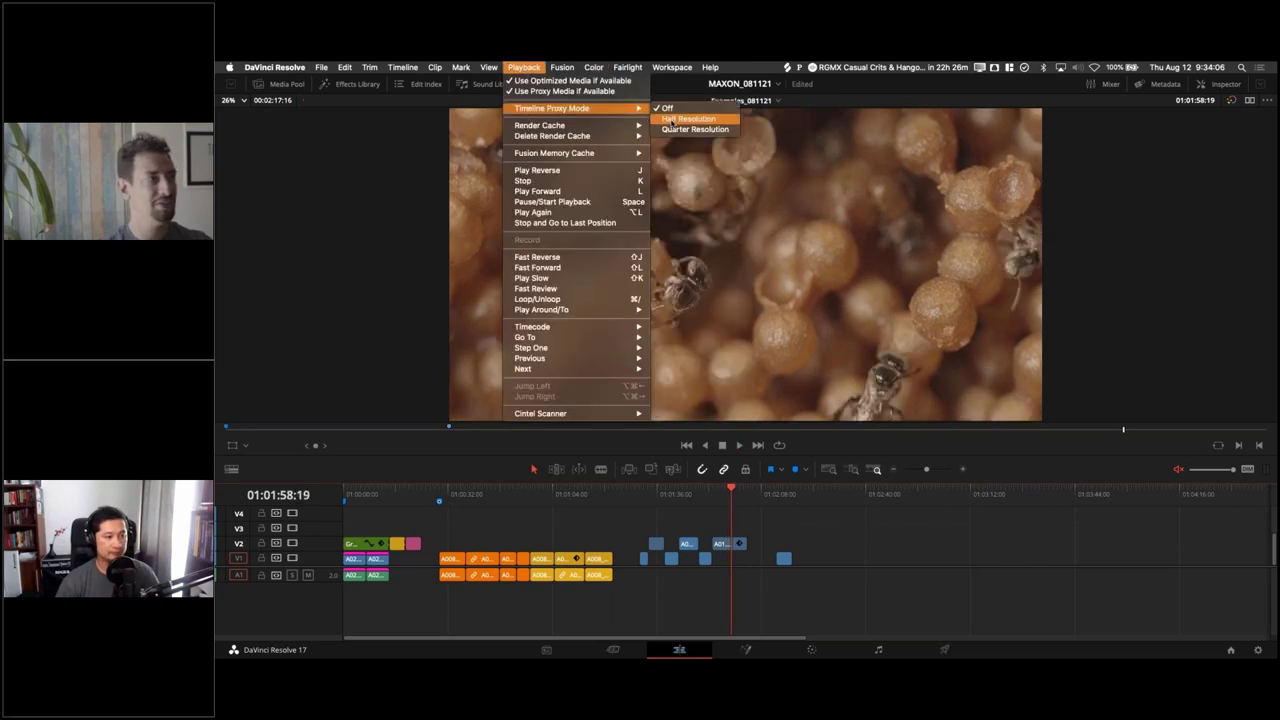
click(672, 119)
click(712, 492)
key(space)
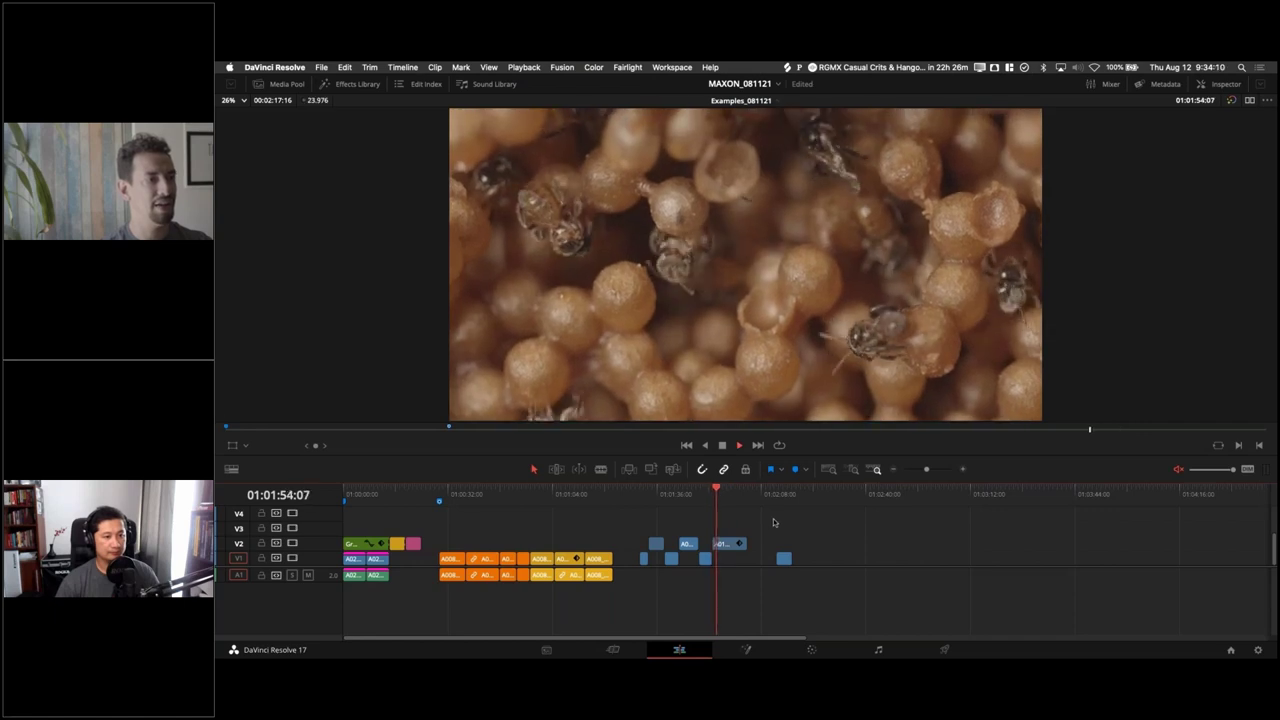
Step: Play the last V2 hive clip onward, pausing at 01:01:55:15 and 01:01:58:06
key(space)
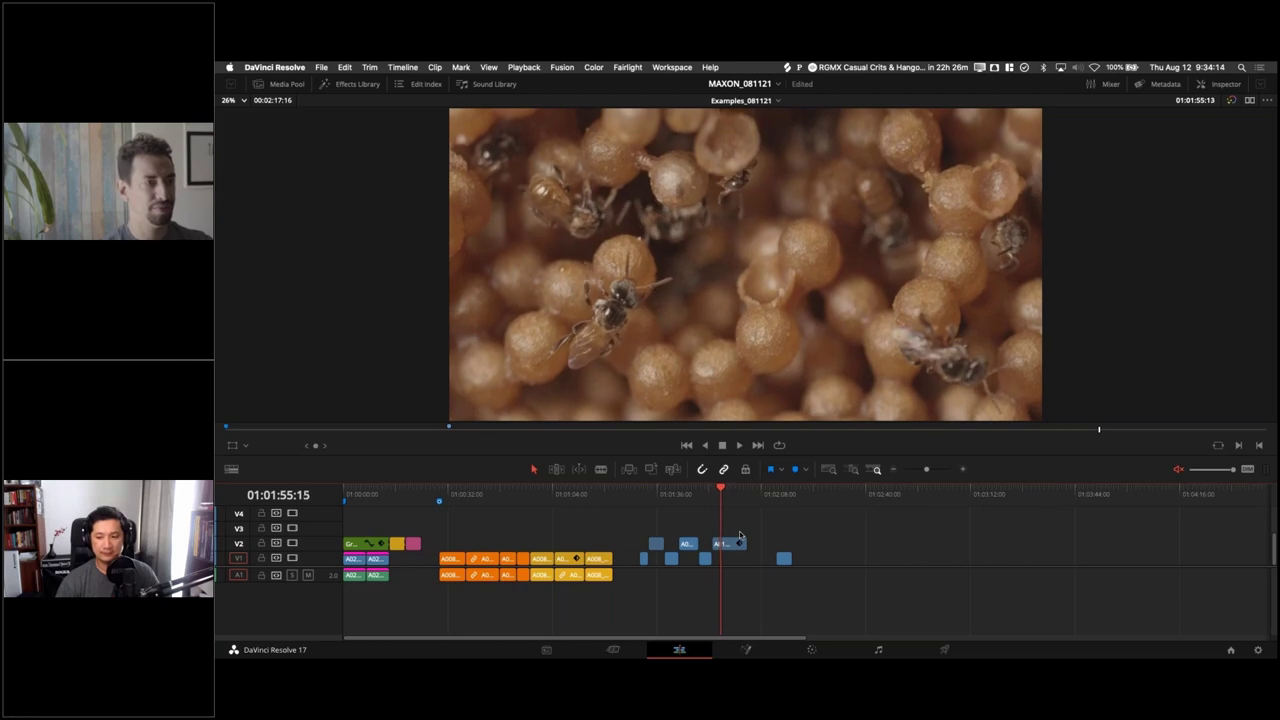
key(space)
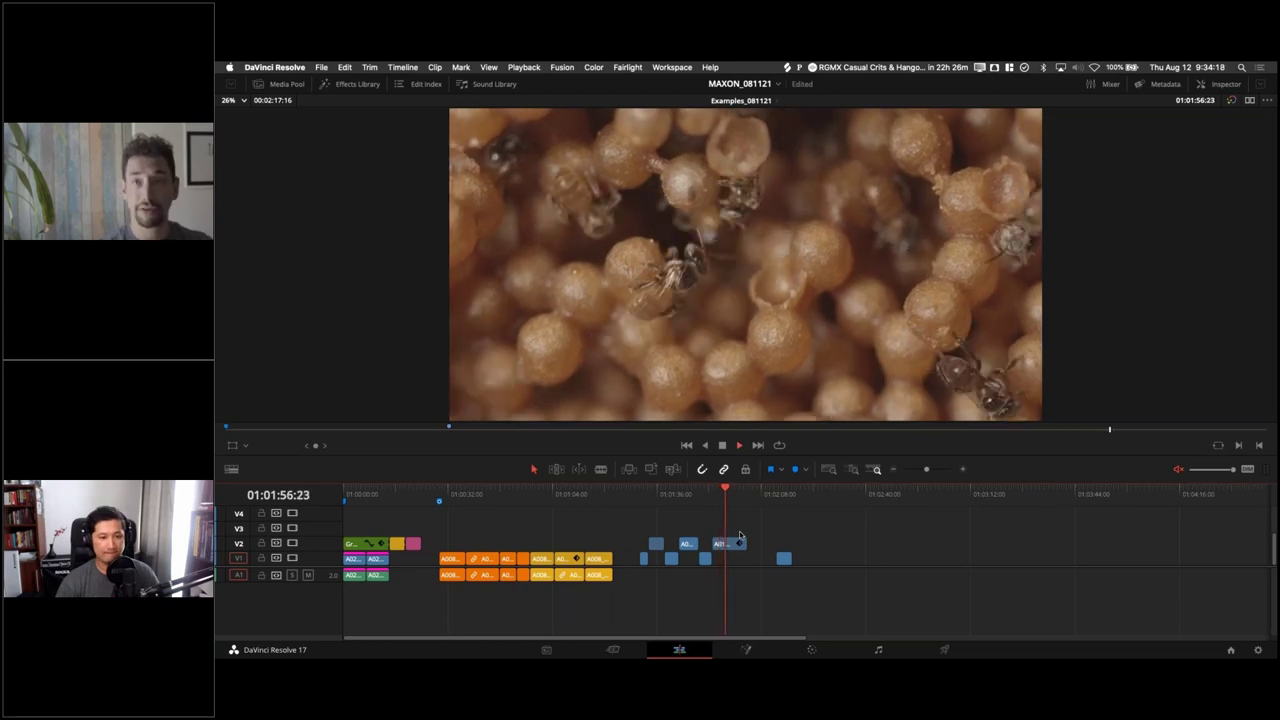
key(space)
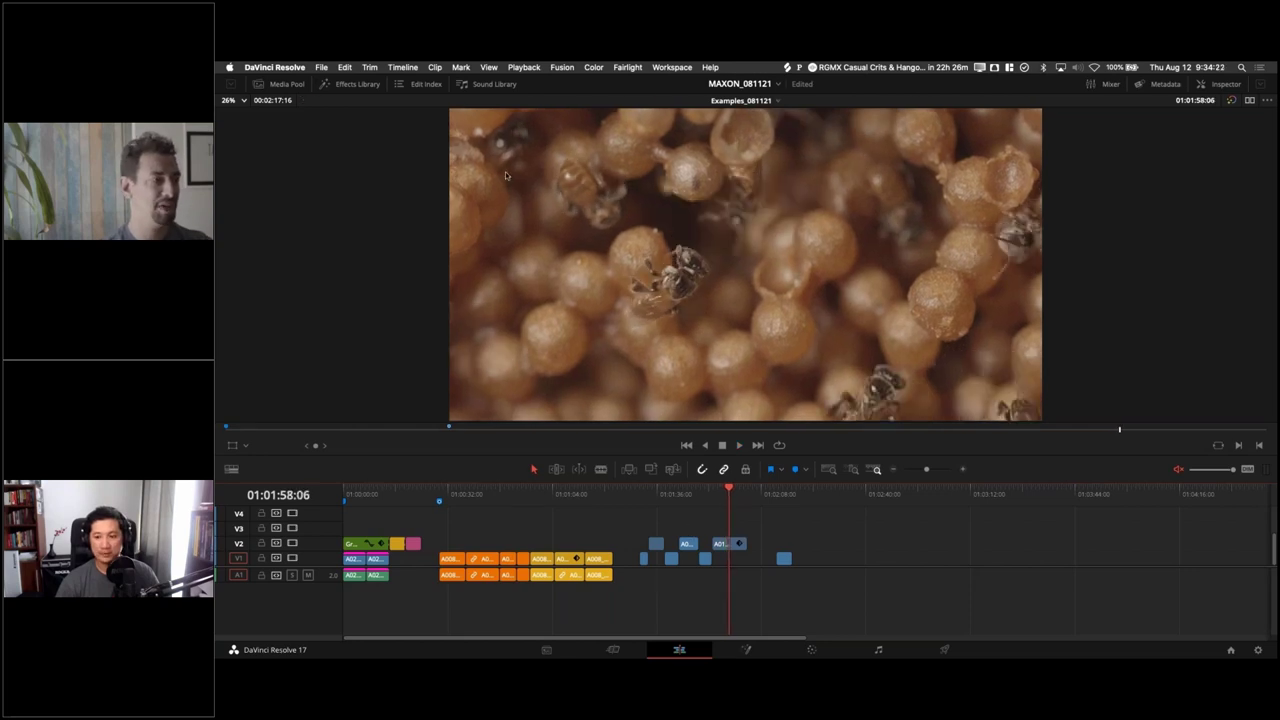
Step: Set Timeline Proxy Mode to Quarter Resolution and replay the last V2 hive clip from near its start
click(523, 67)
mouse_move(560, 108)
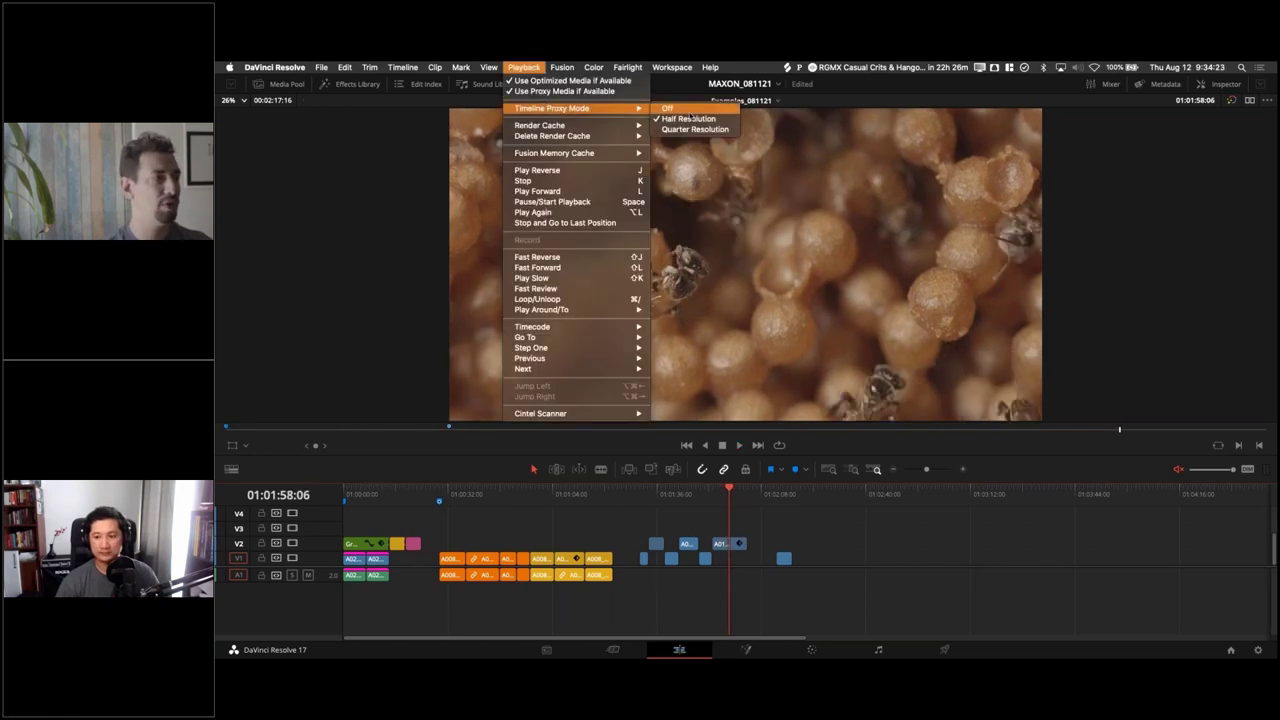
click(694, 130)
click(713, 492)
key(space)
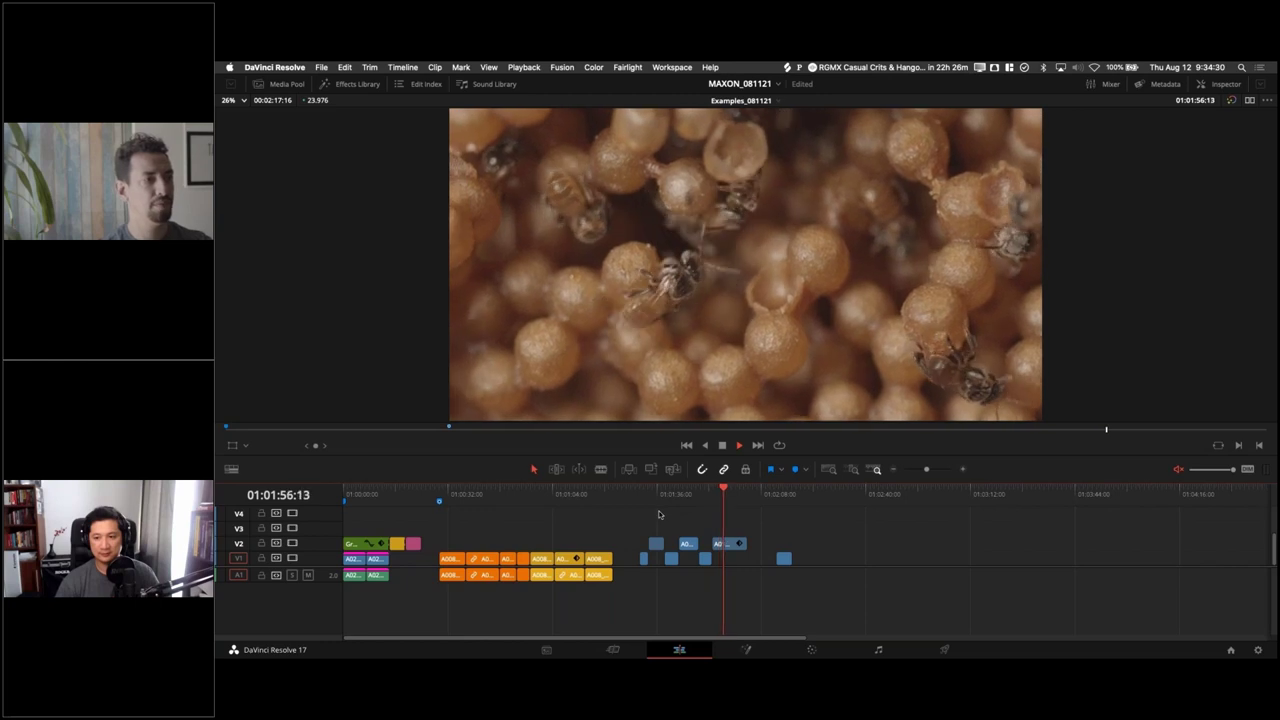
Step: Restart the last V2 hive clip from 01:01:53:01 and pause it at 01:01:56:15
key(space)
click(715, 494)
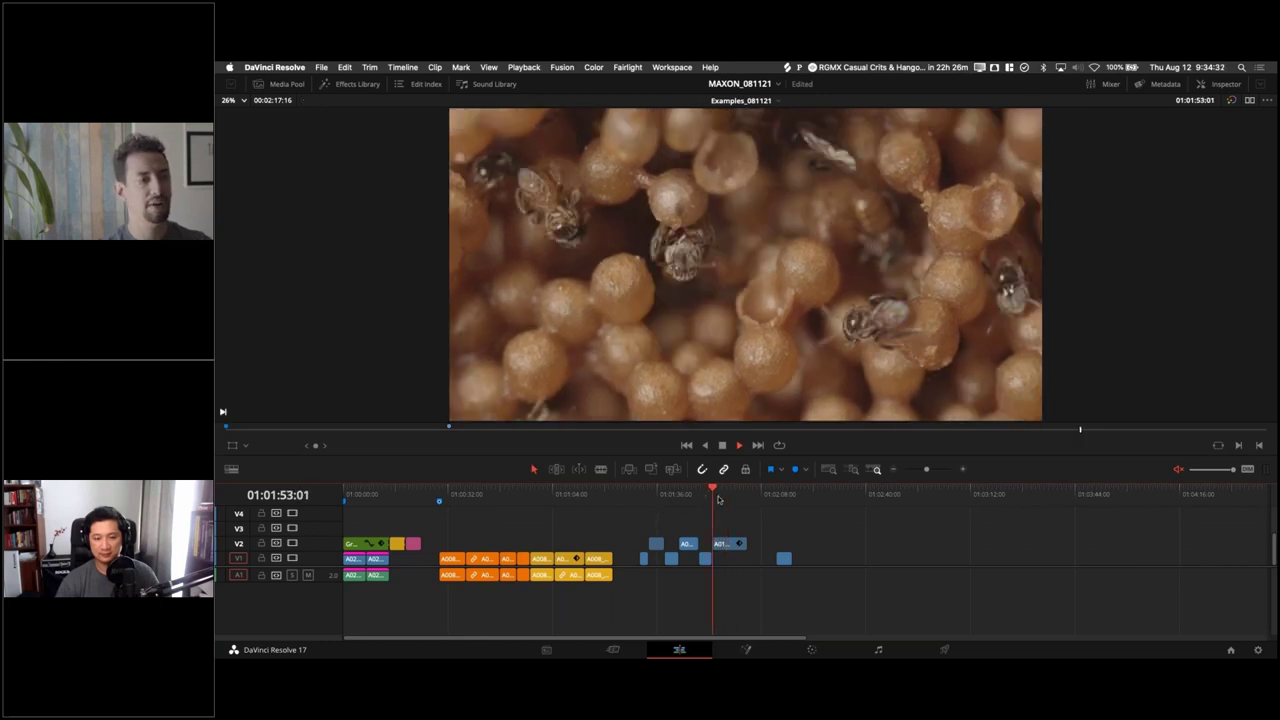
key(space)
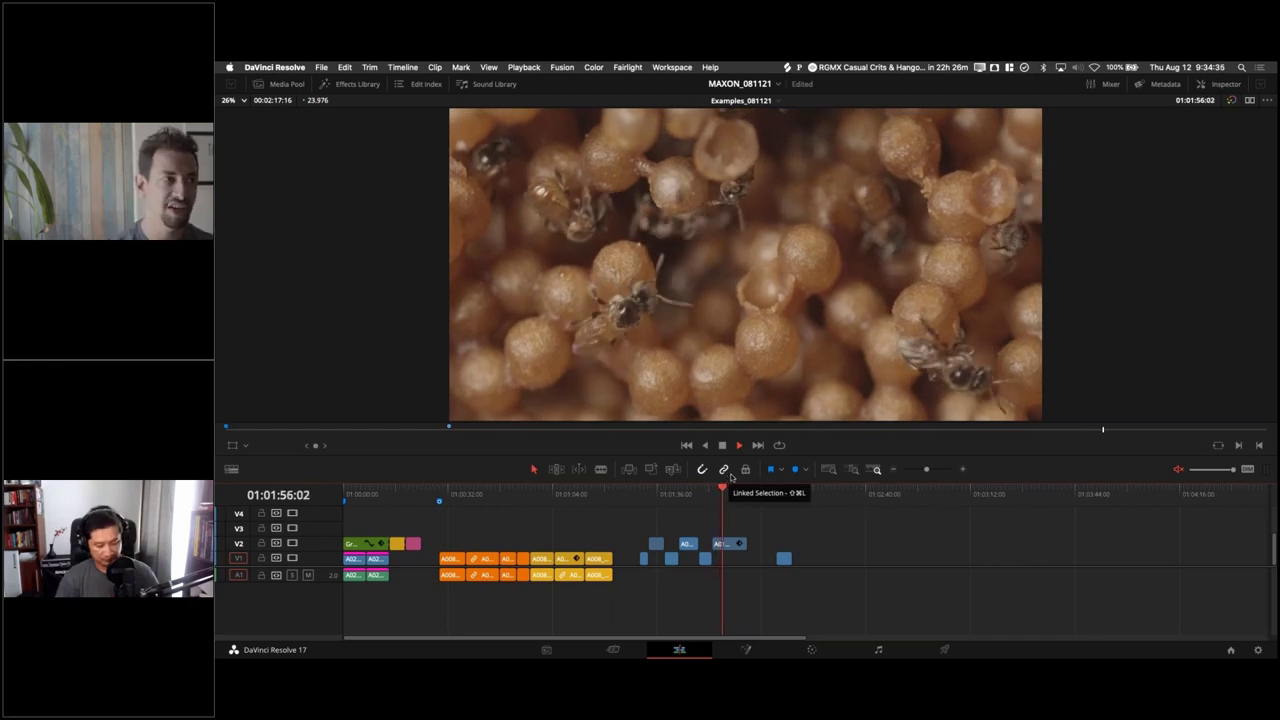
key(space)
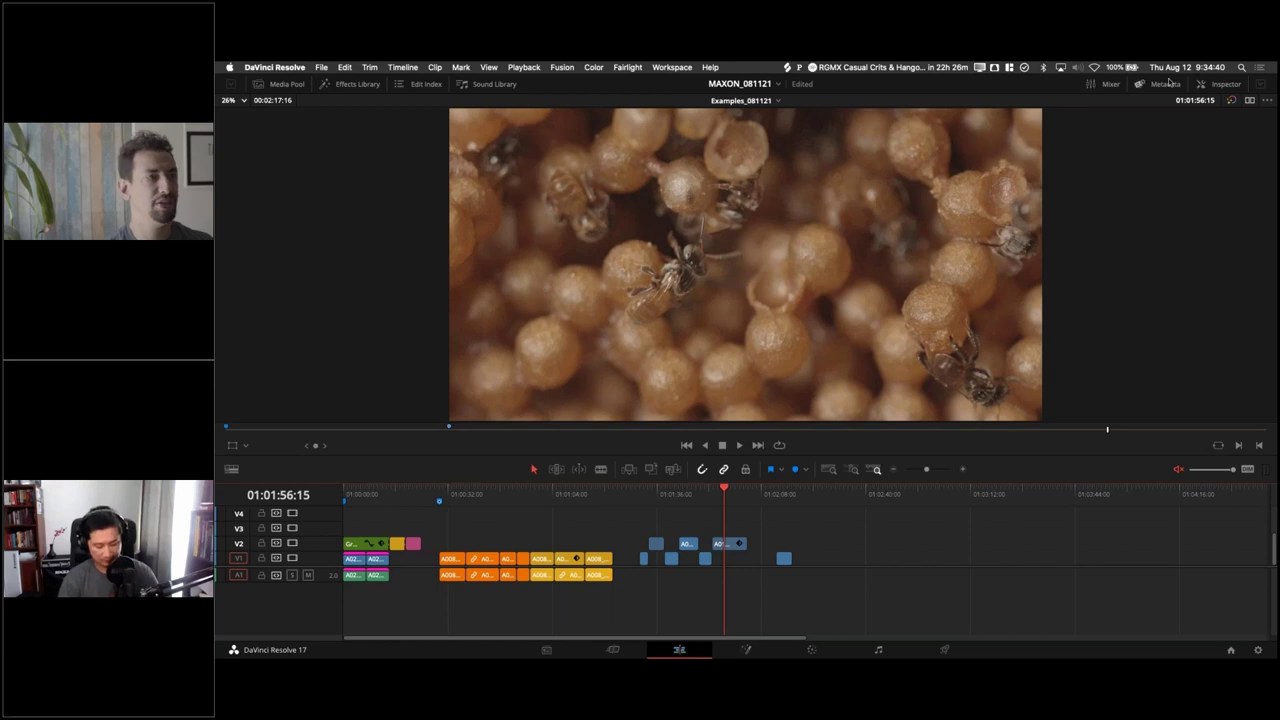
Step: Open the Edit Index to show the clips' resolutions and replay the last V2 hive clip from its start
click(404, 86)
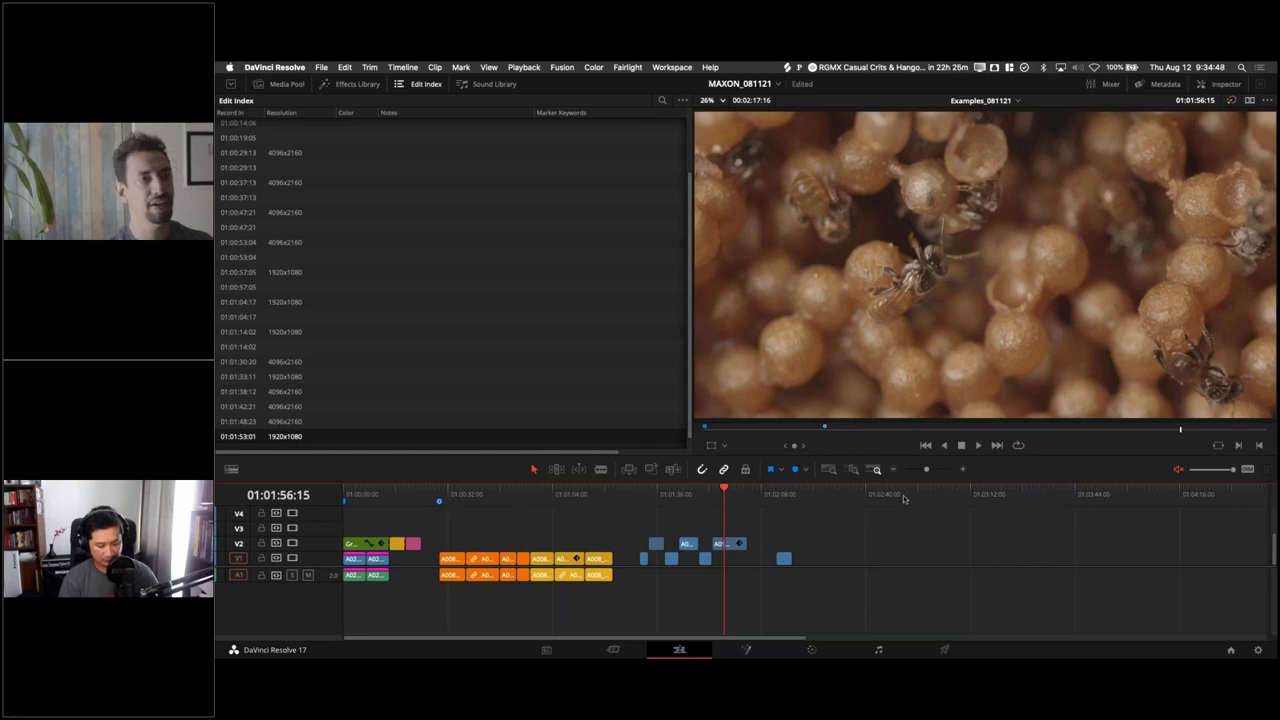
click(714, 488)
key(space)
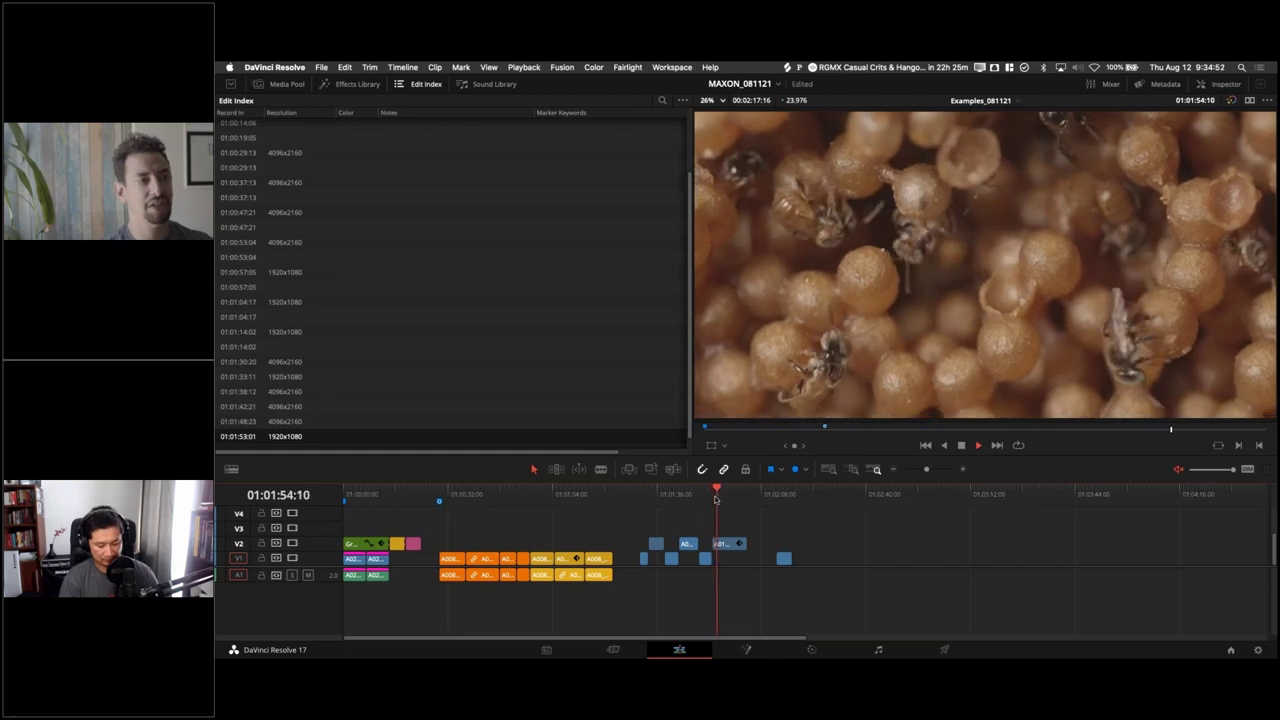
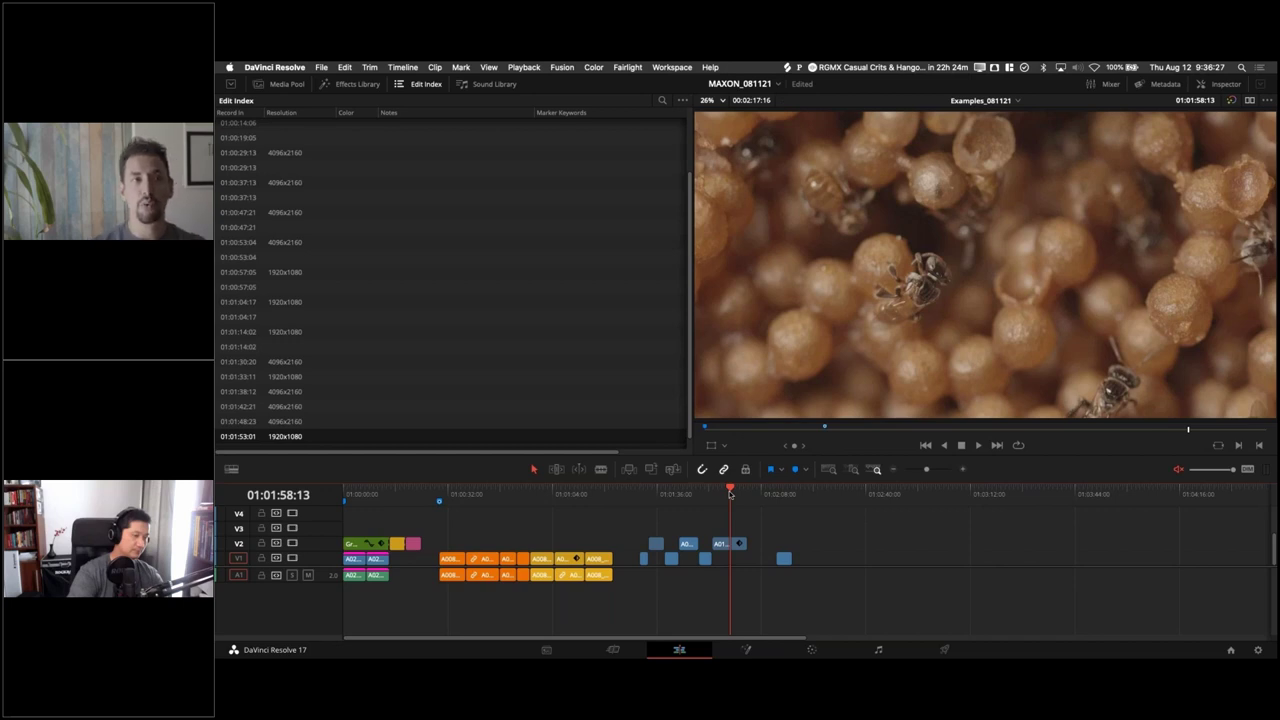
Step: Examine the bees' motion in the last V2 hive clip frame by frame from 01:01:58:13 to just past 01:02:00:23
key(Right)
key(Right)
key(Right)
key(Right)
key(Right)
key(Right)
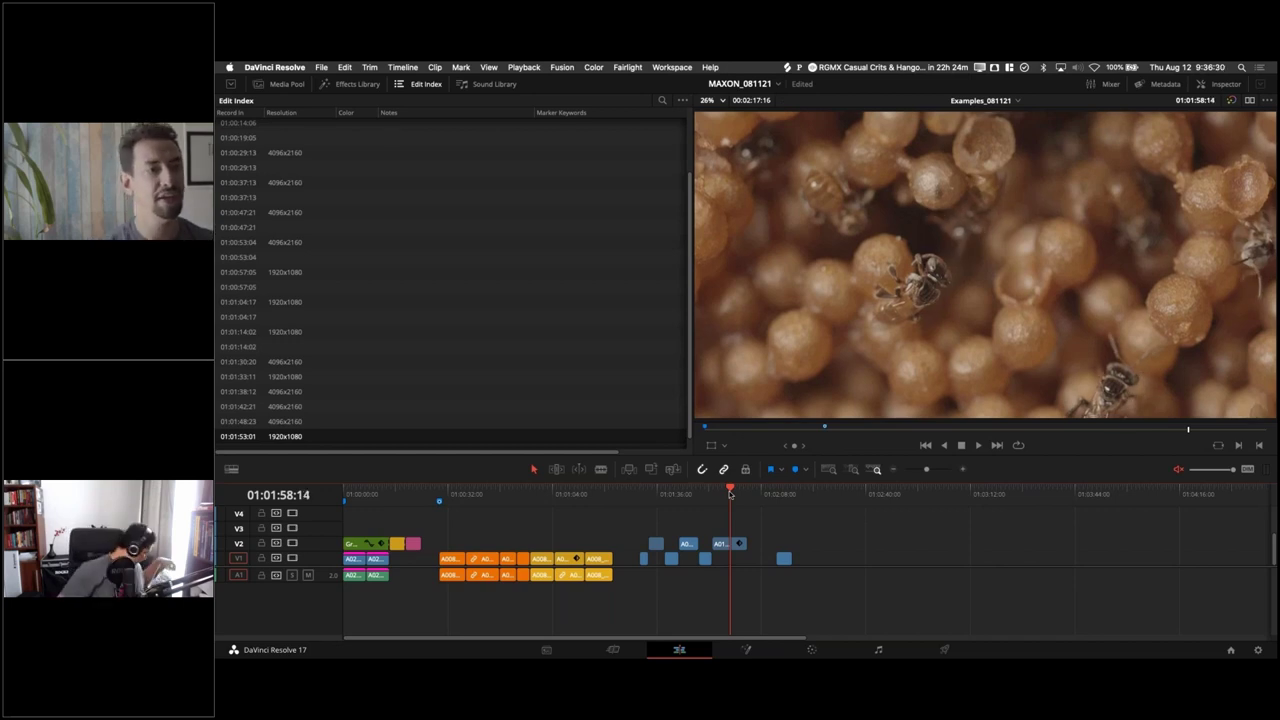
key(Right)
key(Right)
key(Right)
key(Right)
key(Right)
key(Right)
key(Right)
key(Right)
key(Right)
key(Right)
key(Right)
key(Right)
key(Right)
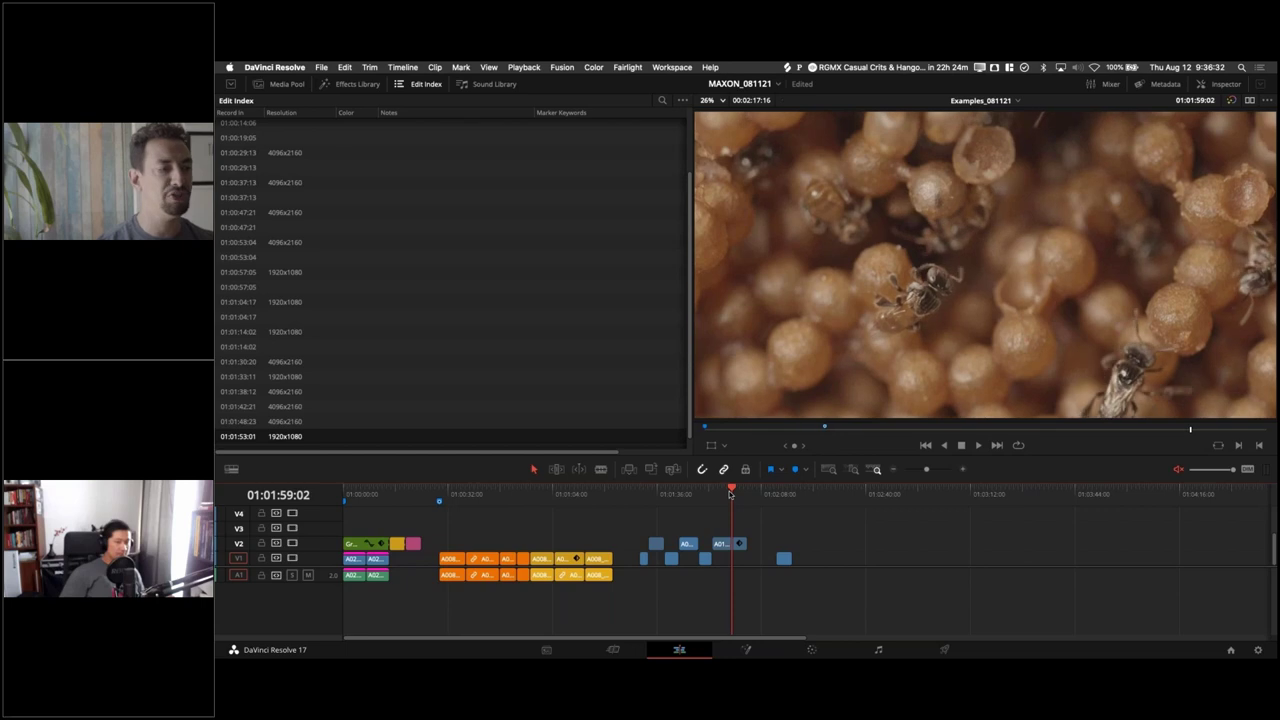
key(Right)
key(Right)
key(Right)
key(Right)
key(Right)
key(Right)
key(Right)
key(Right)
key(Right)
key(Right)
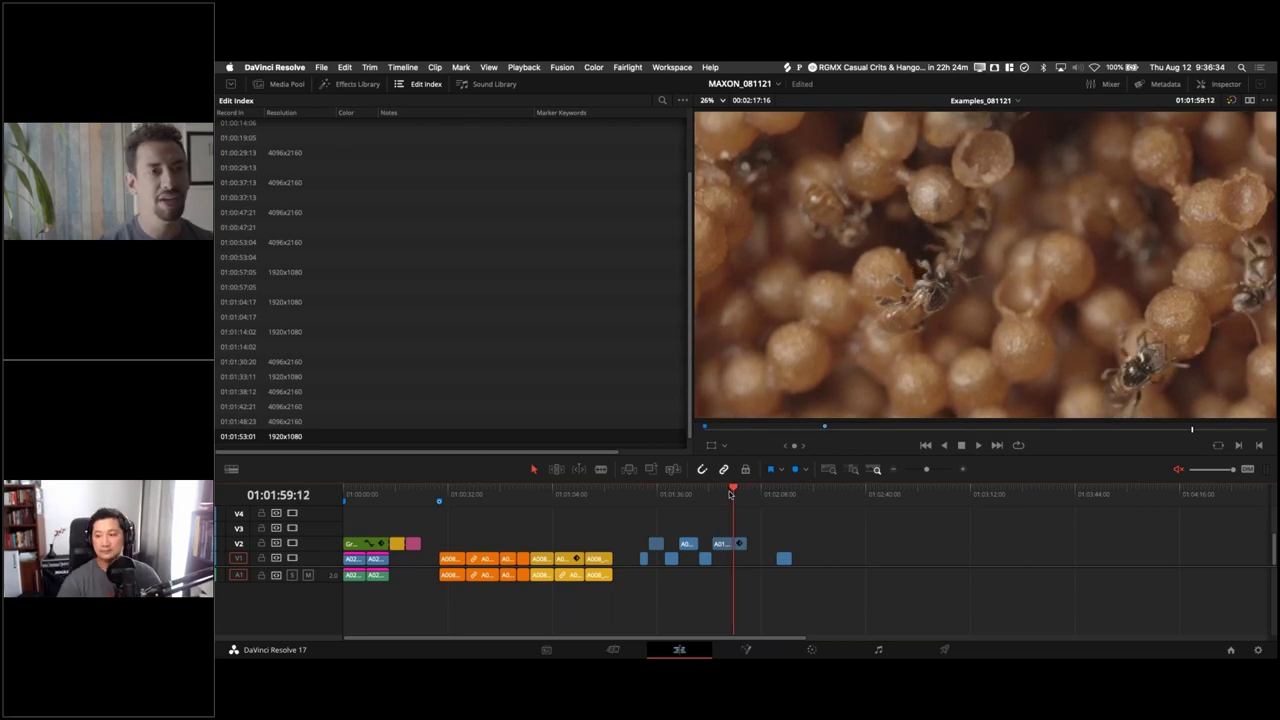
key(Right)
key(Right)
key(Right)
key(Right)
key(Right)
key(Right)
key(Right)
key(Right)
key(Right)
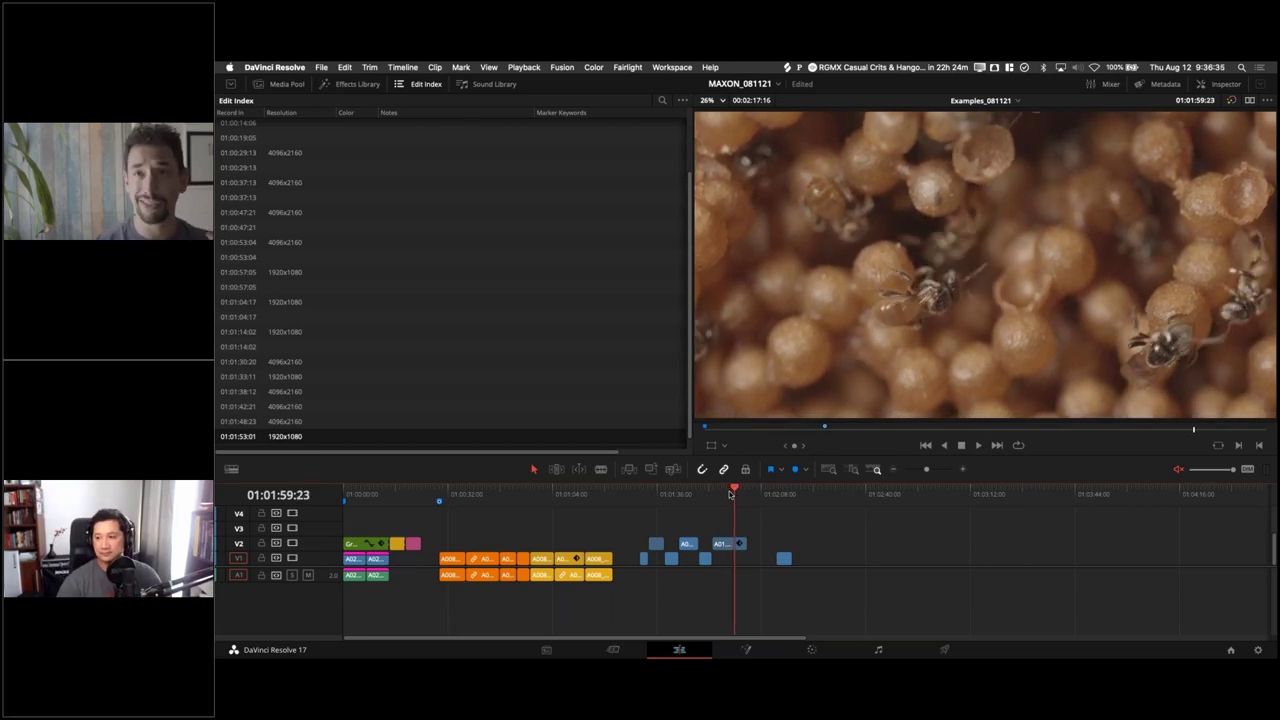
key(Right)
key(Right)
key(Right)
key(Right)
key(Right)
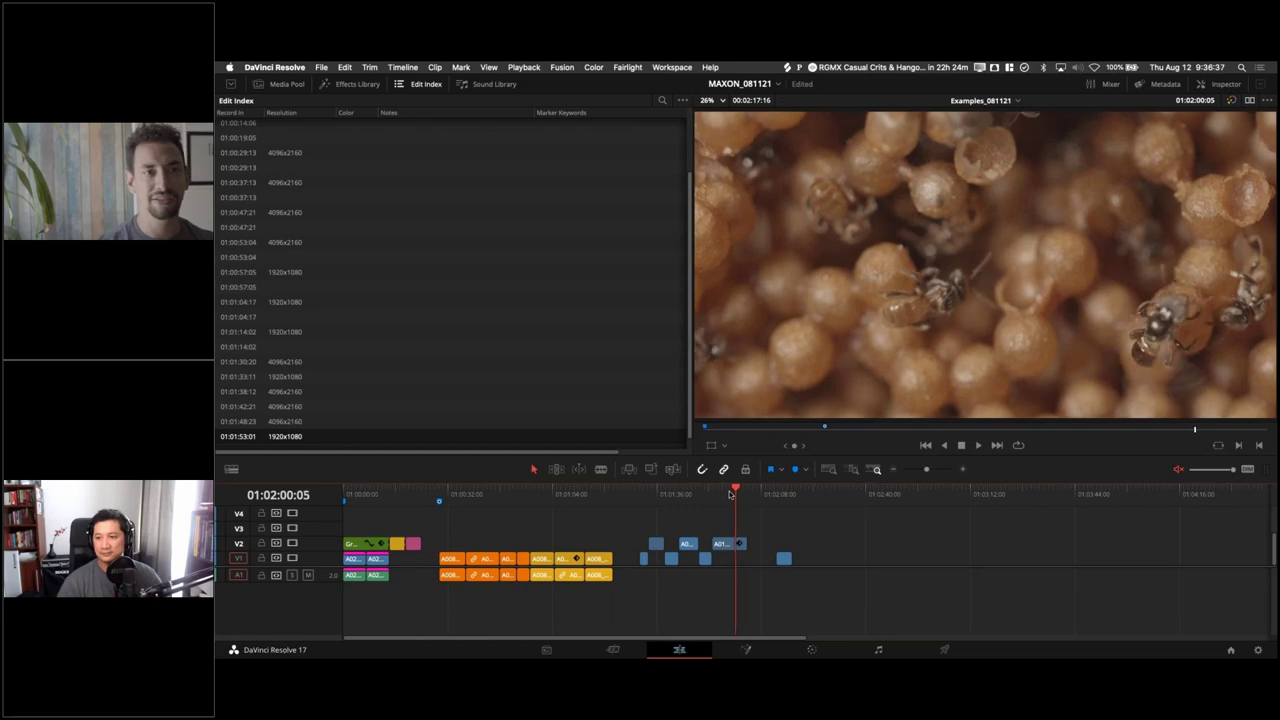
key(Right)
key(Right)
key(Right)
key(Right)
key(Right)
key(Right)
key(Right)
key(Right)
key(Right)
key(Right)
key(Right)
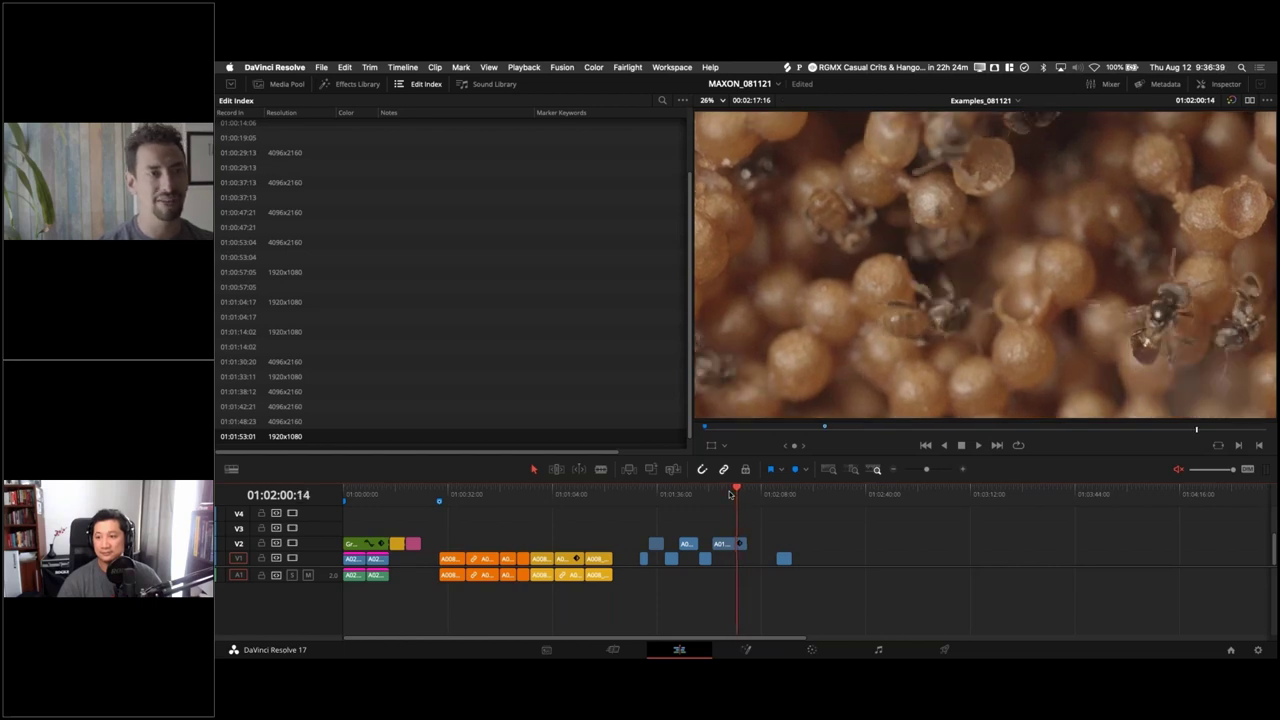
key(Right)
key(Right)
key(Right)
key(Right)
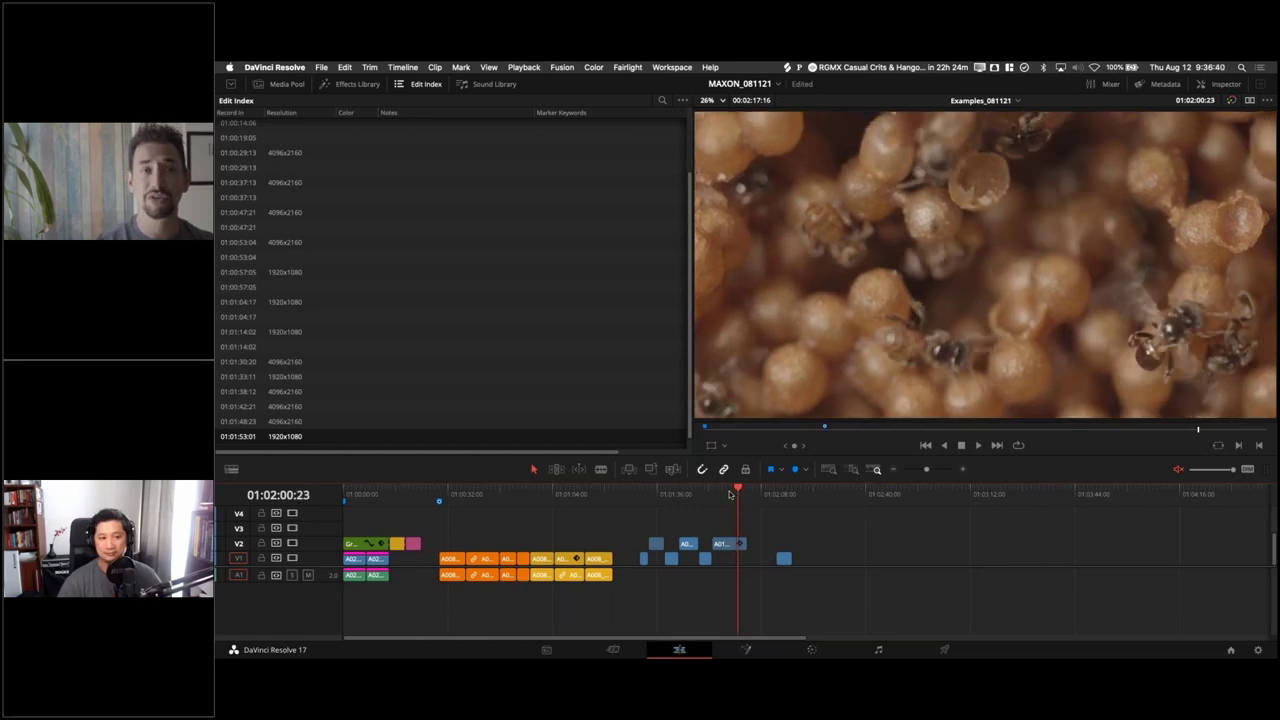
key(Right)
key(Right)
Step: Jump back in one-second steps to the clip's start at 01:01:53:01 and play it to 01:01:54:09
key(shift+Left)
key(shift+Left)
key(shift+Left)
key(shift+Left)
key(shift+Left)
key(shift+Left)
key(shift+Left)
key(shift+Left)
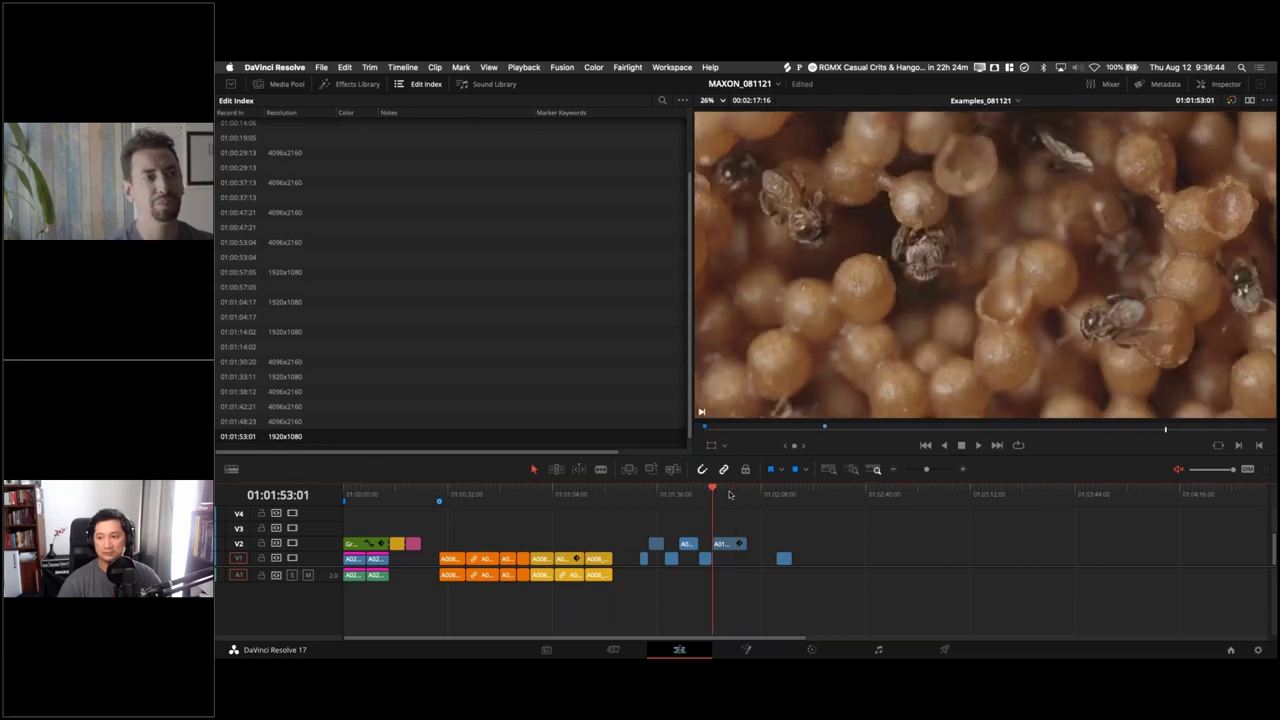
key(space)
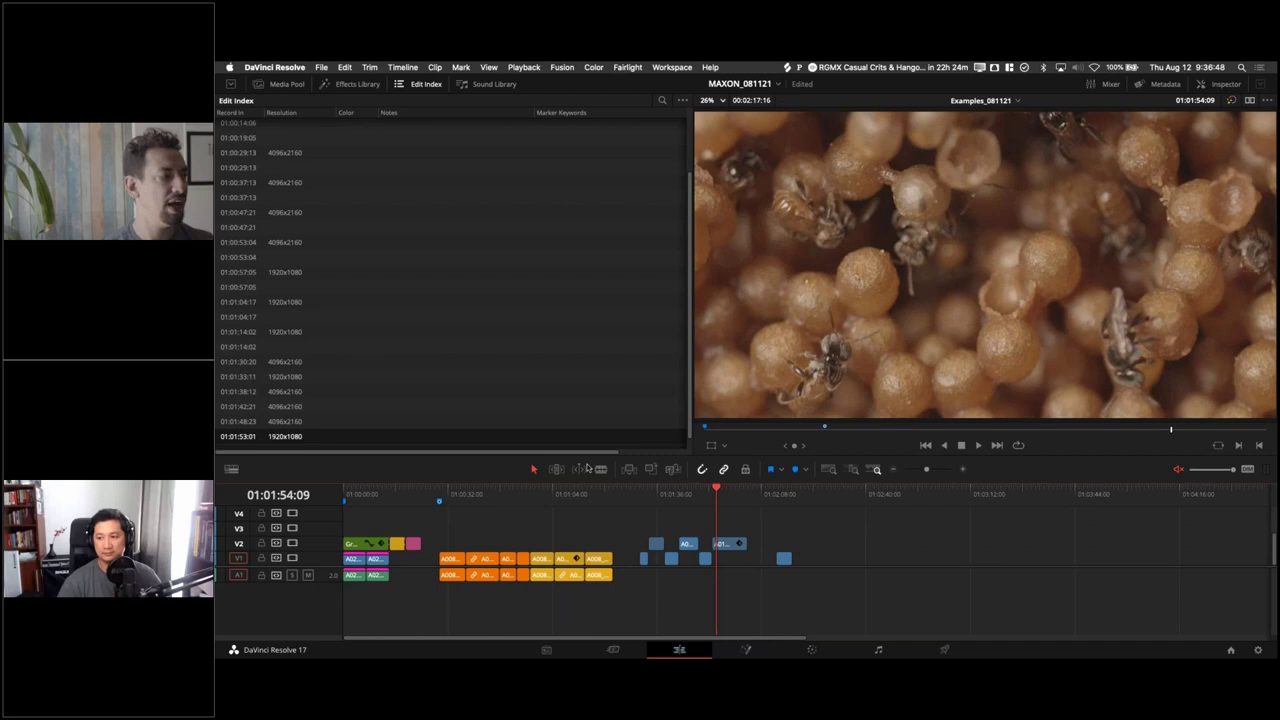
Step: Check the Edit Index events at 01:01:38:12 and 01:01:30:20, and play from the "Bigger pixel vs Better Pixel" marker at 01:00:29:13
click(321, 397)
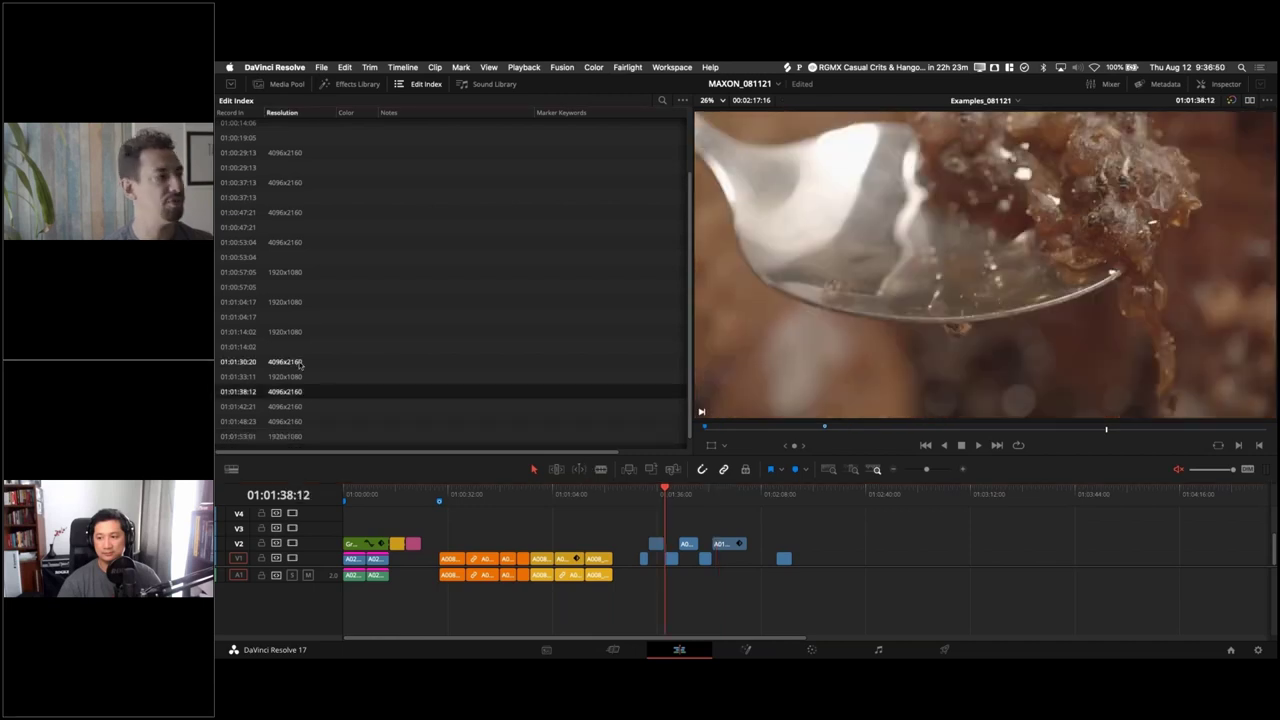
click(305, 361)
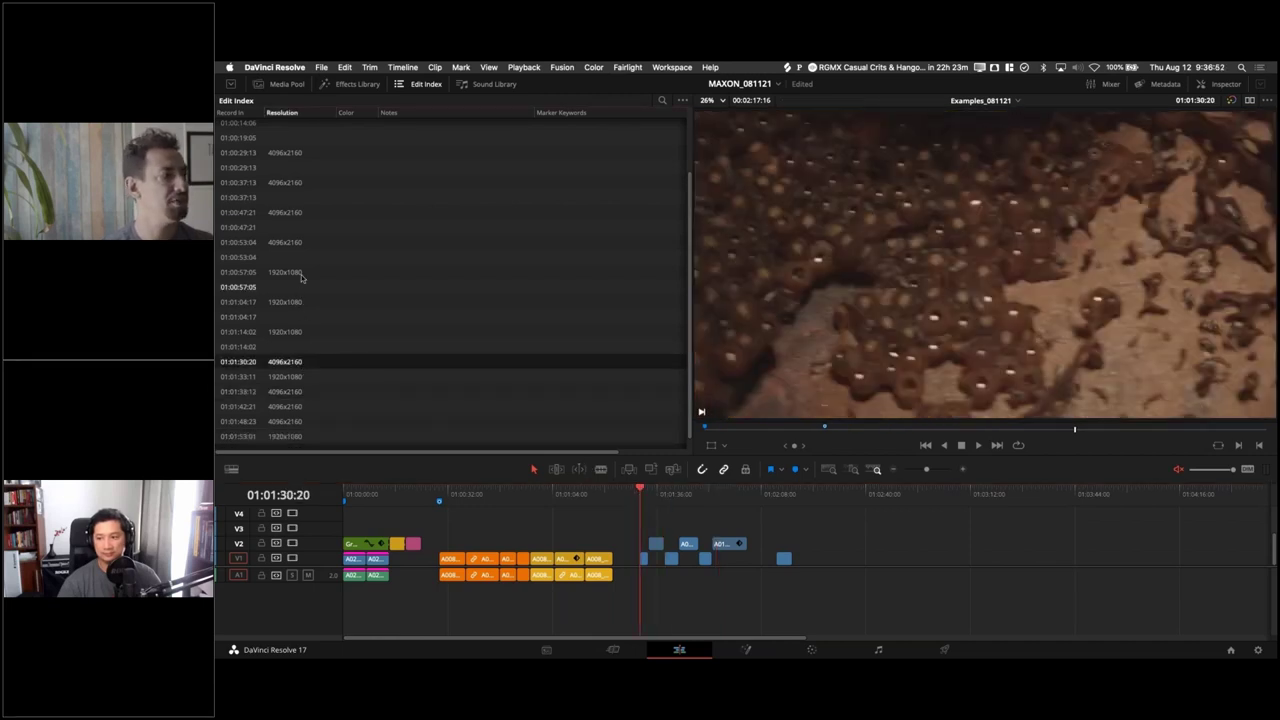
click(441, 501)
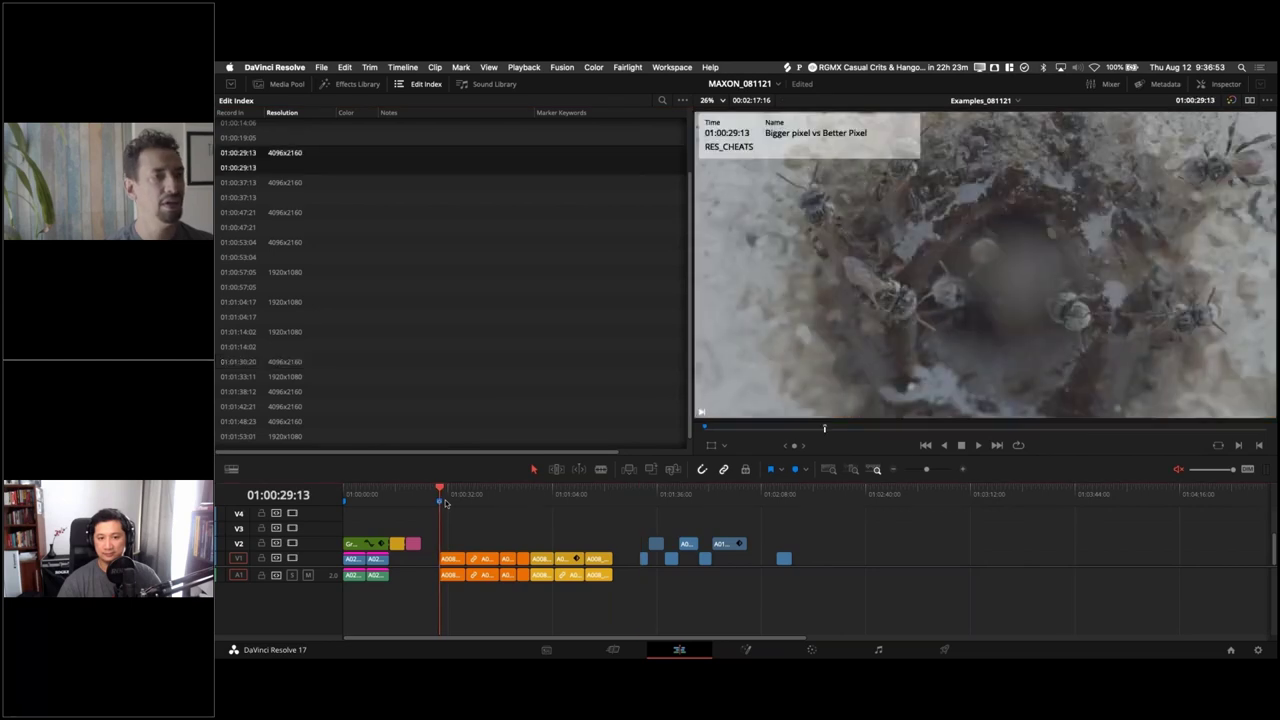
key(space)
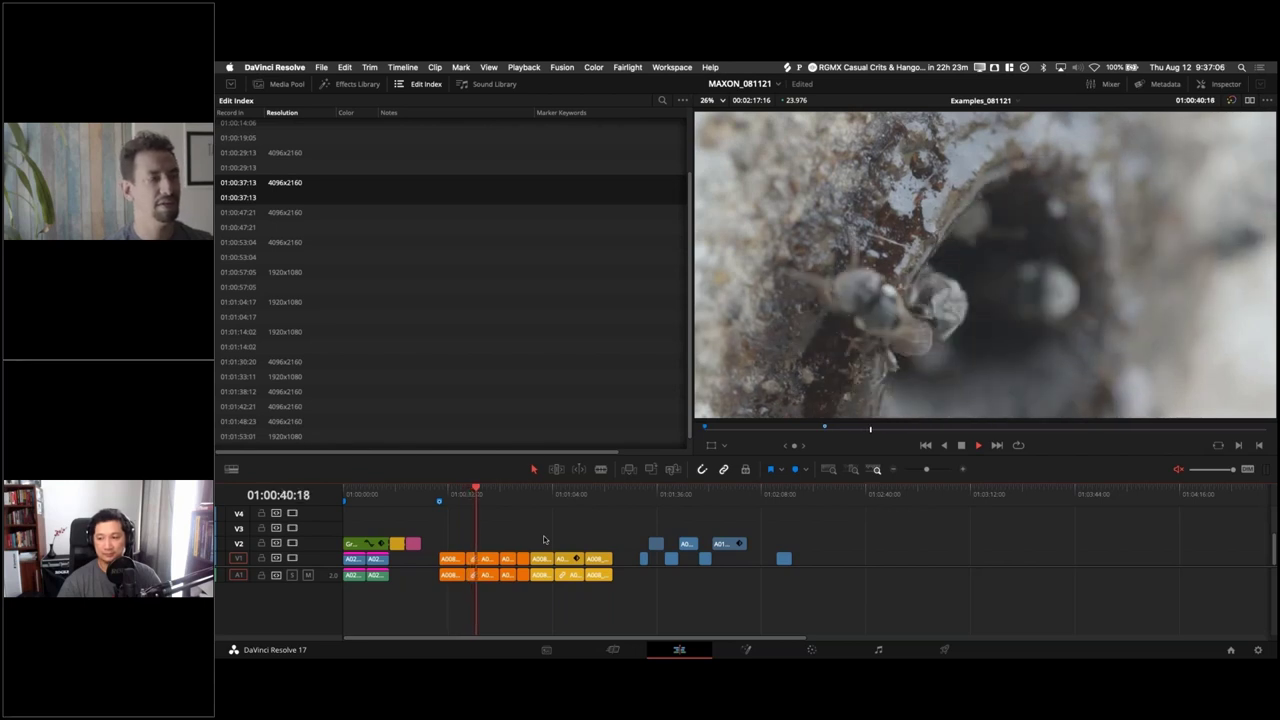
Step: Skip ahead to the 1920x1080 clip at 01:00:57:05 and play through the yellow bee clips
key(Down)
key(Down)
key(Down)
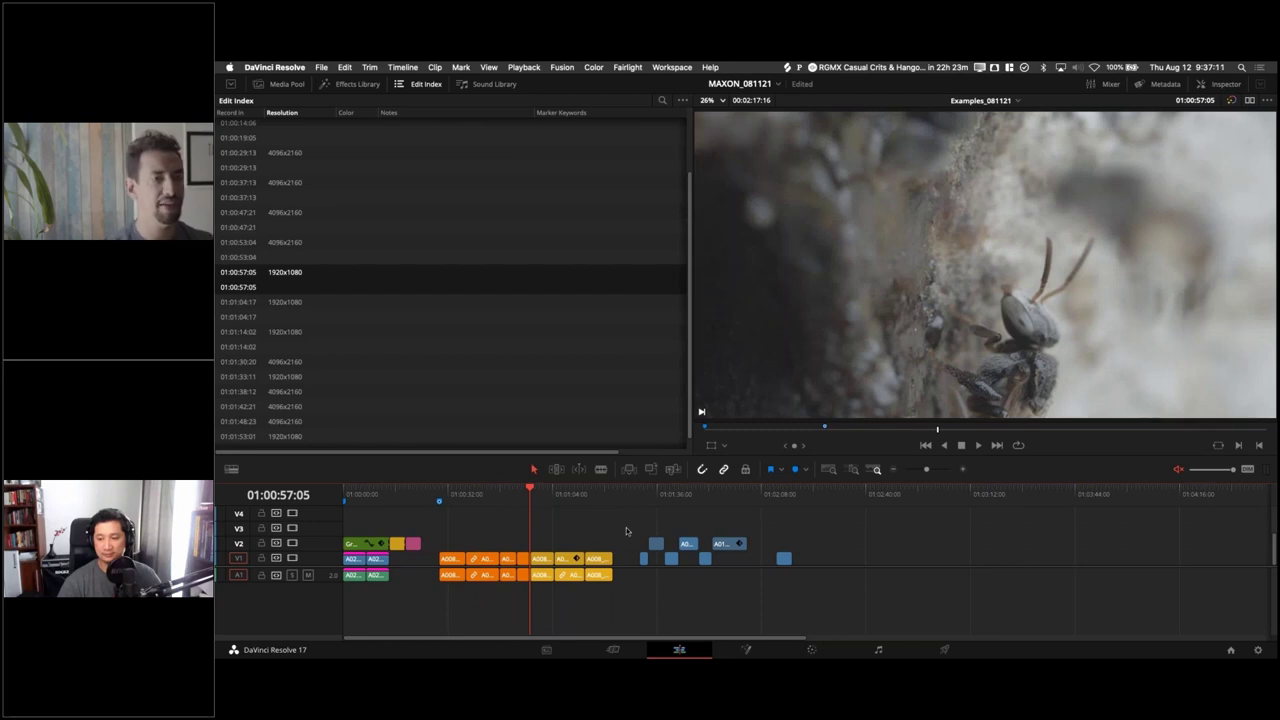
key(space)
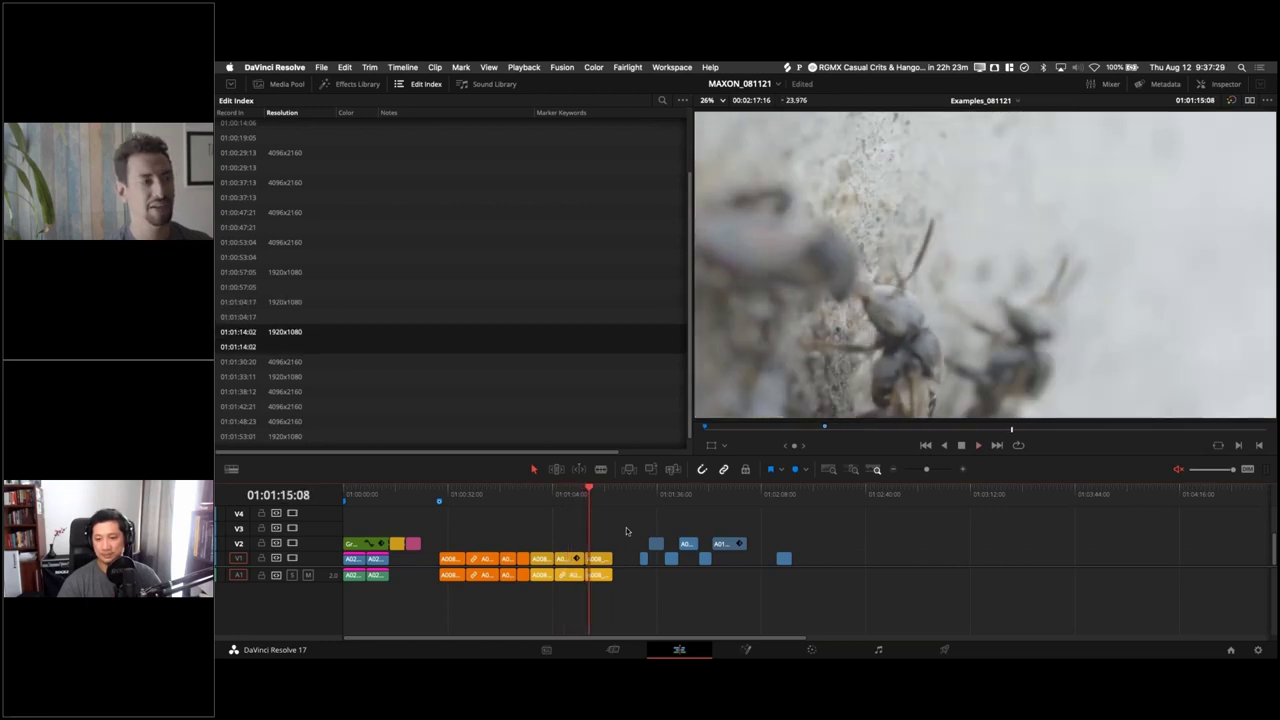
Step: Play the hive clips from about 01:01:43, skip to the 01:01:53:01 event and on to about 01:01:58, and pause at 01:01:59:15
drag(613, 492, 684, 496)
key(space)
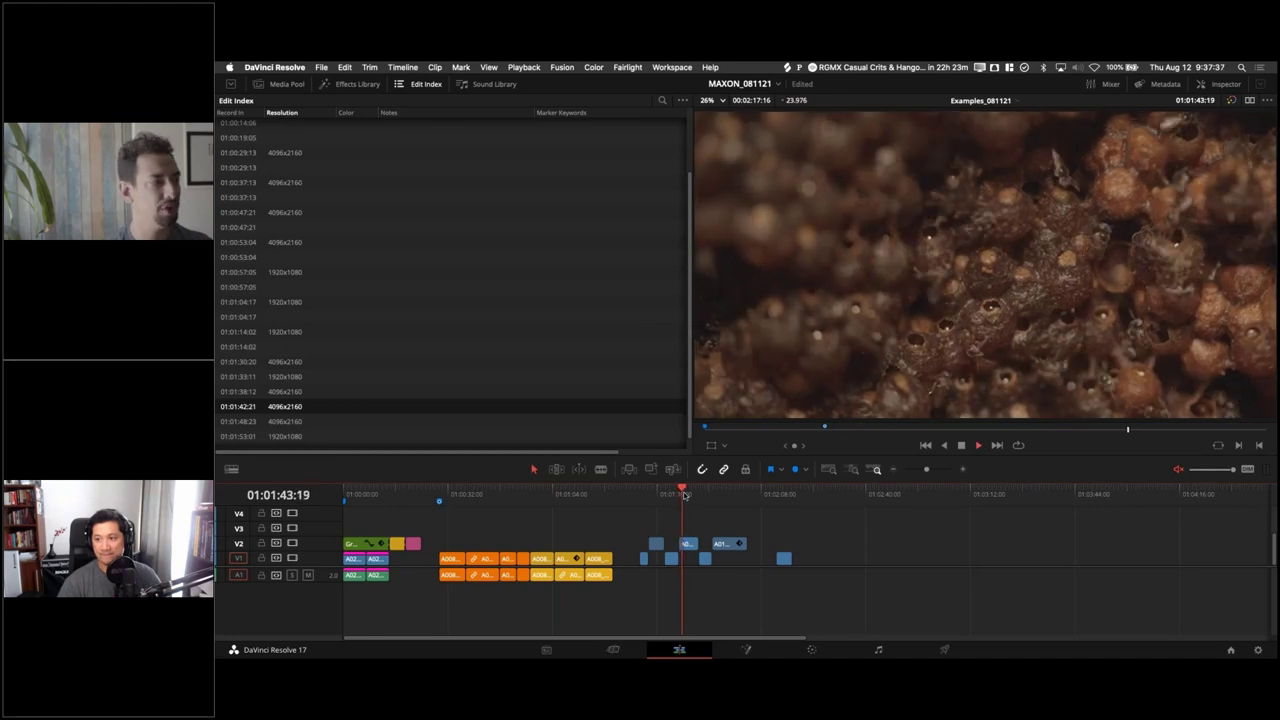
click(389, 421)
key(Down)
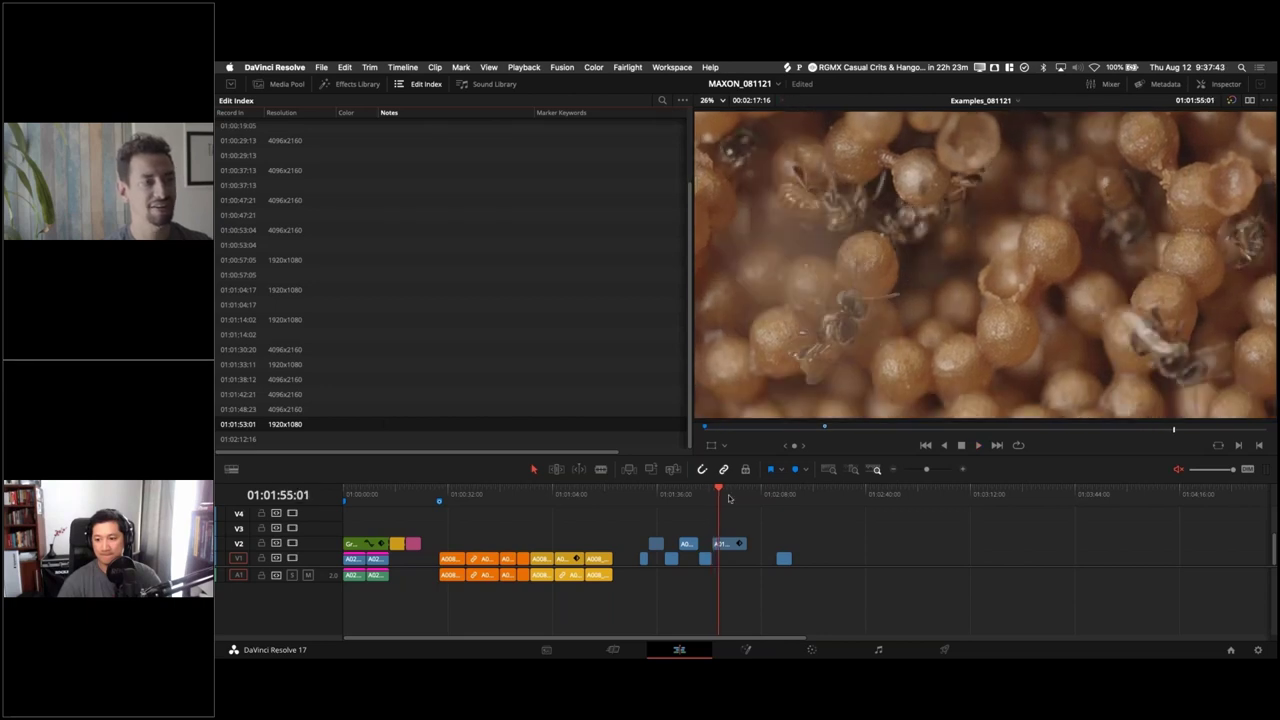
click(728, 494)
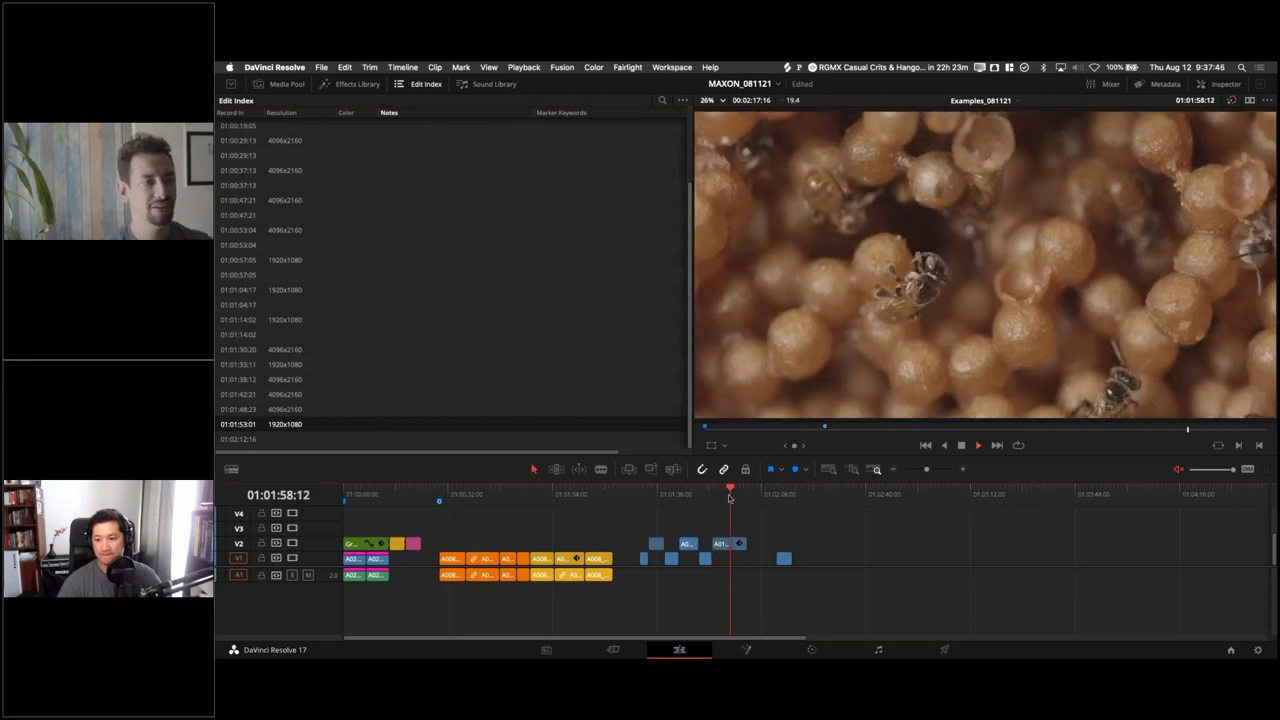
key(space)
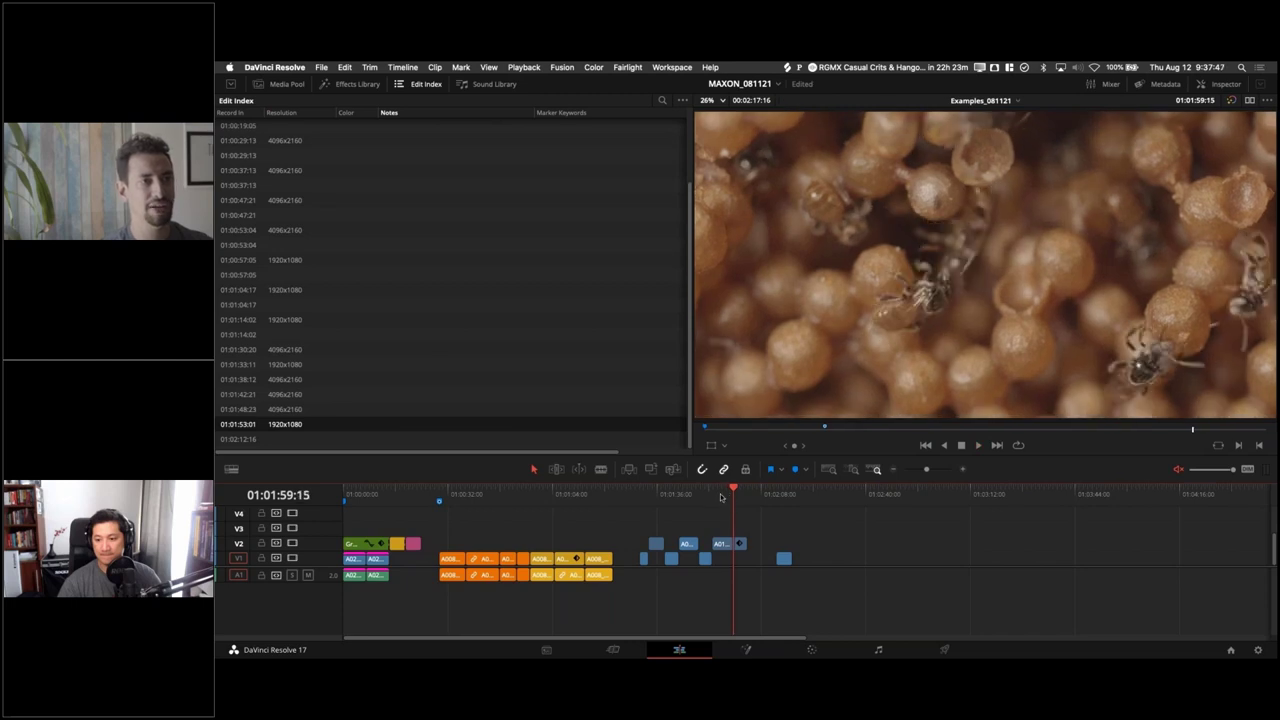
Step: Replay the last V2 hive clip from about 01:01:58, rewind by seconds, pause at 01:01:57:17 and inspect the bee at 51% zoom
click(725, 494)
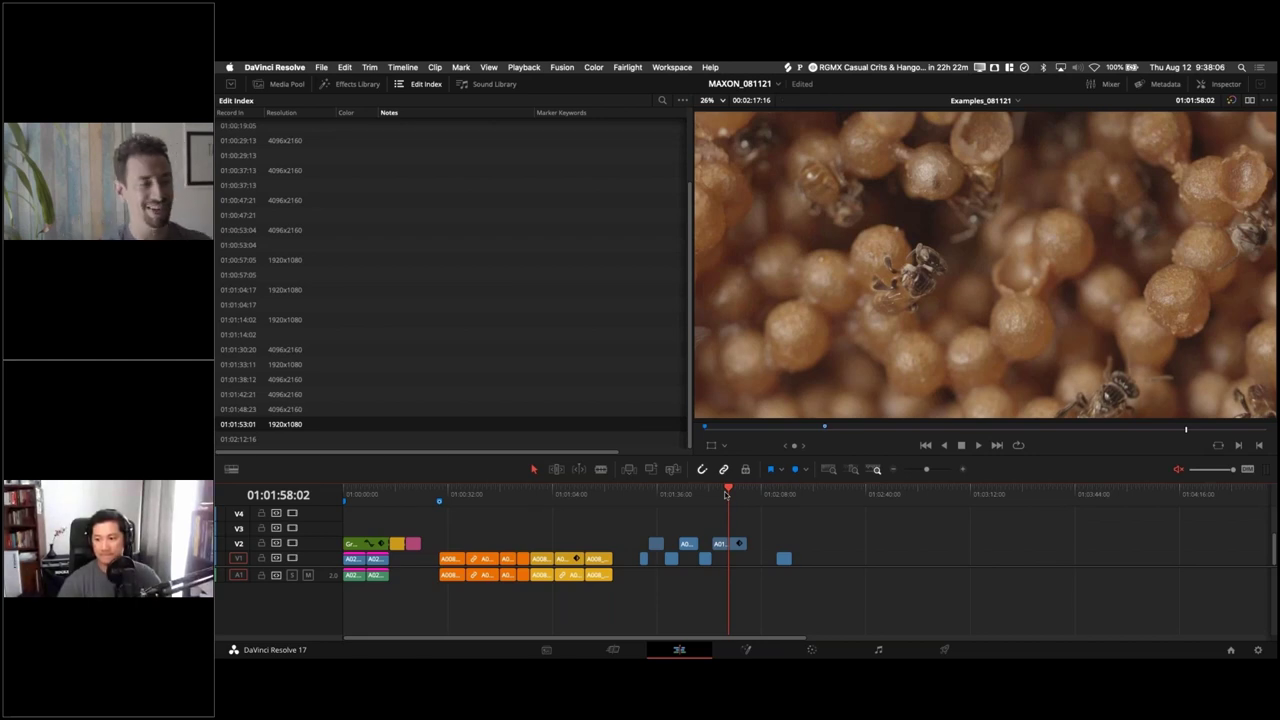
key(space)
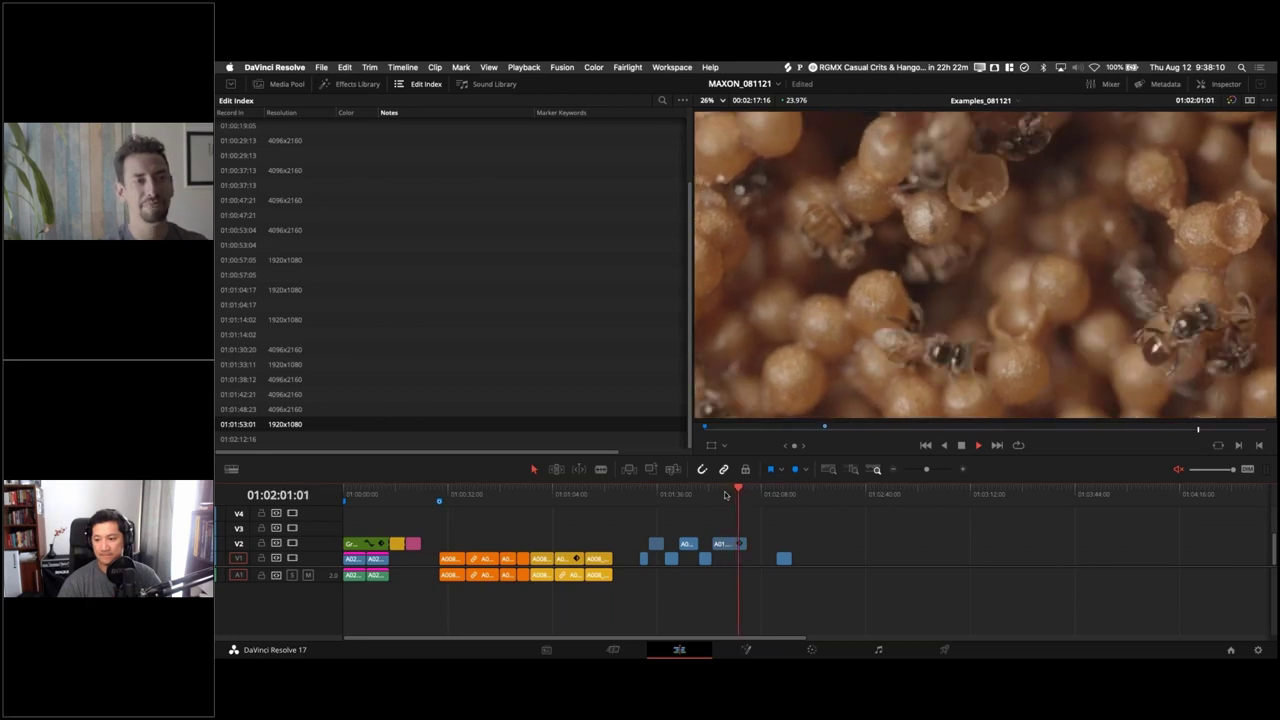
key(shift+Left)
key(shift+Left)
key(shift+Left)
key(shift+Left)
key(shift+Left)
key(shift+Left)
key(shift+Left)
key(shift+Left)
key(shift+Left)
key(shift+Left)
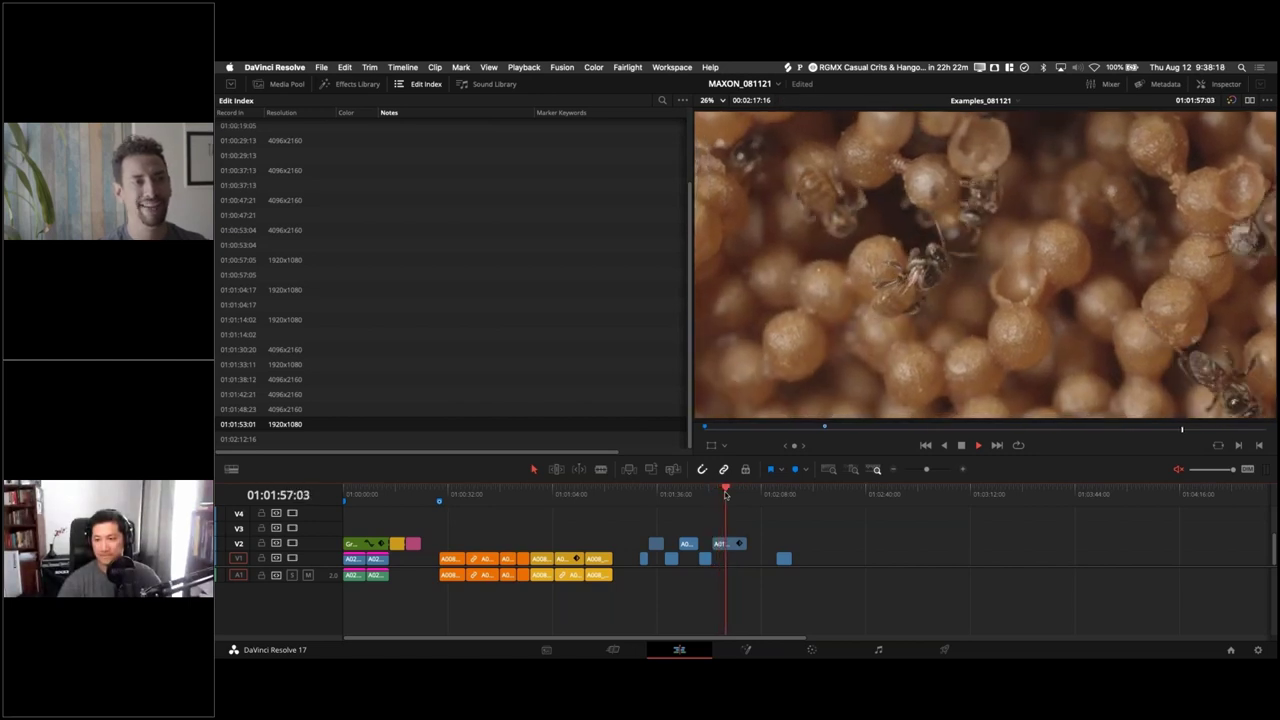
key(space)
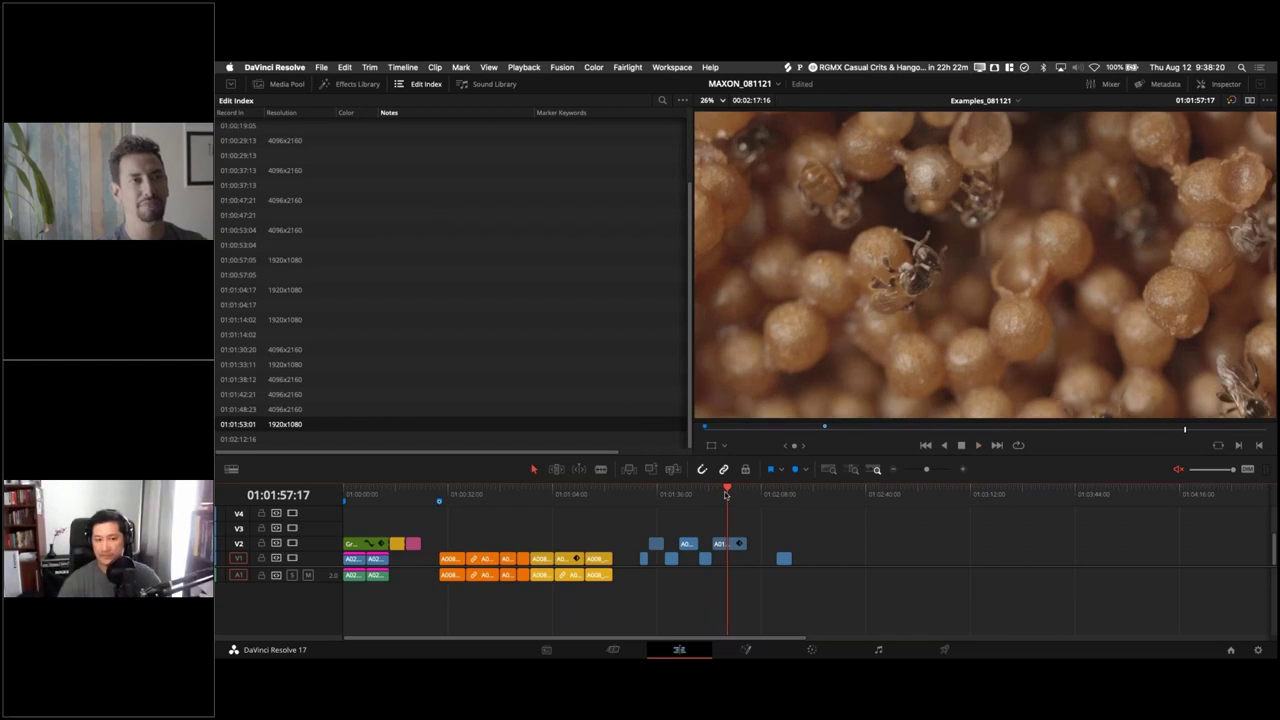
scroll(957, 223, up, 3)
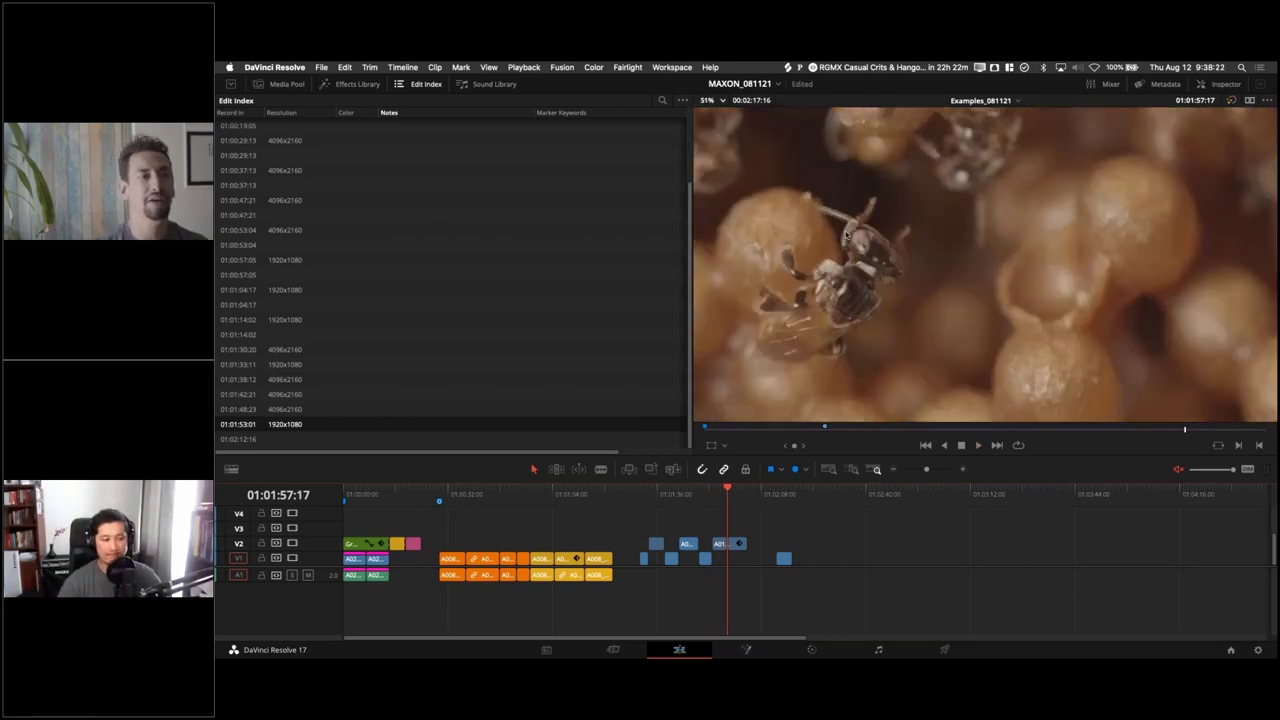
Step: Inspect the hive bee at 59% and 34% zoom, and play the orange 4096x2160 clip from 01:00:44:09
scroll(860, 270, up, 2)
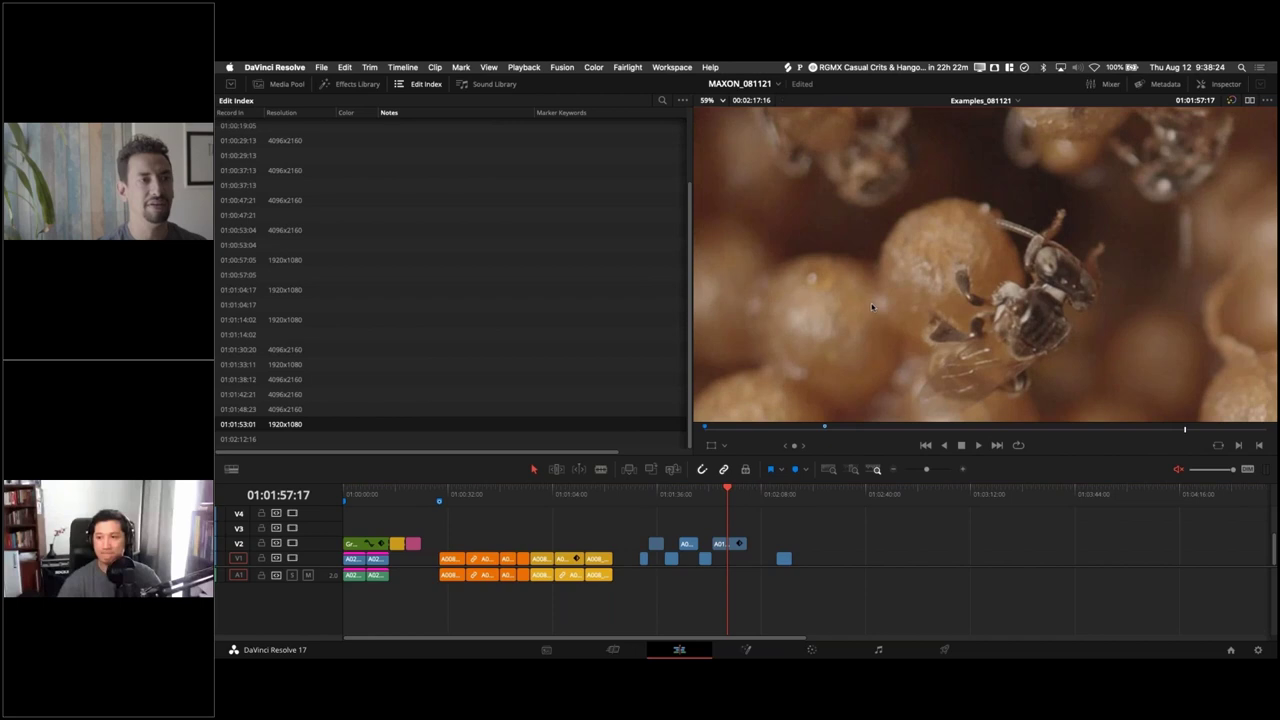
scroll(872, 305, down, 3)
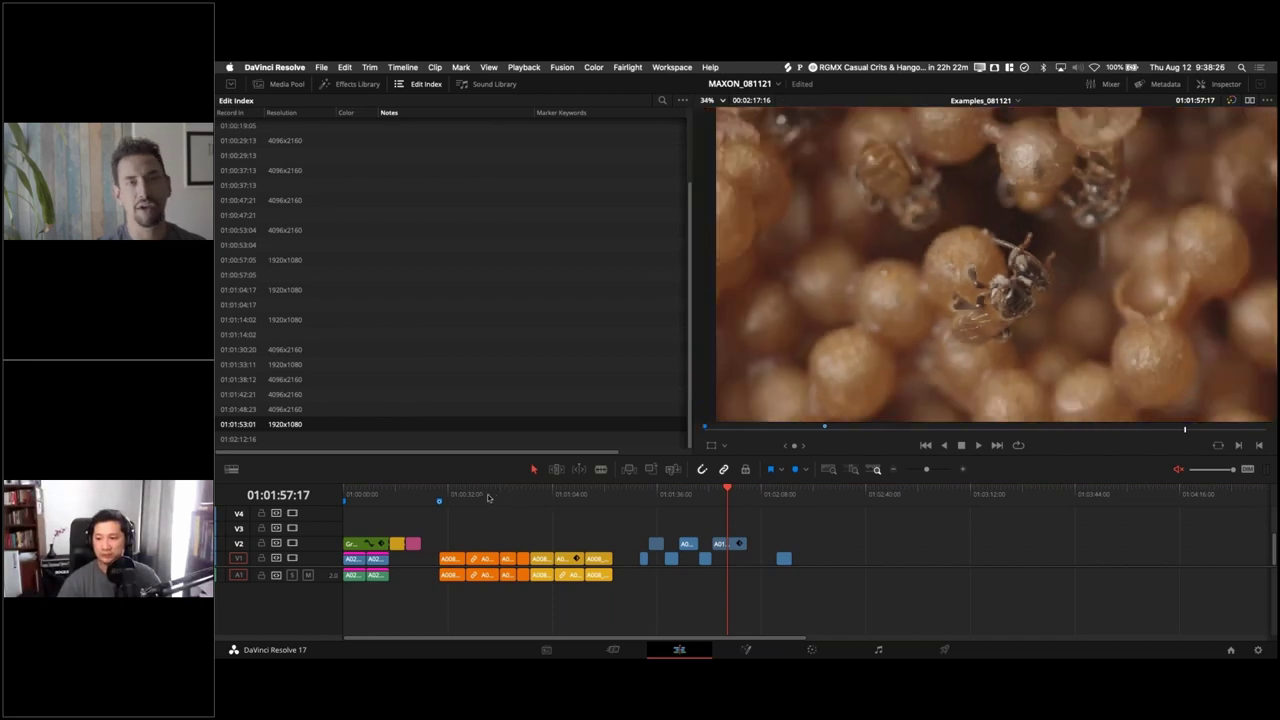
click(488, 496)
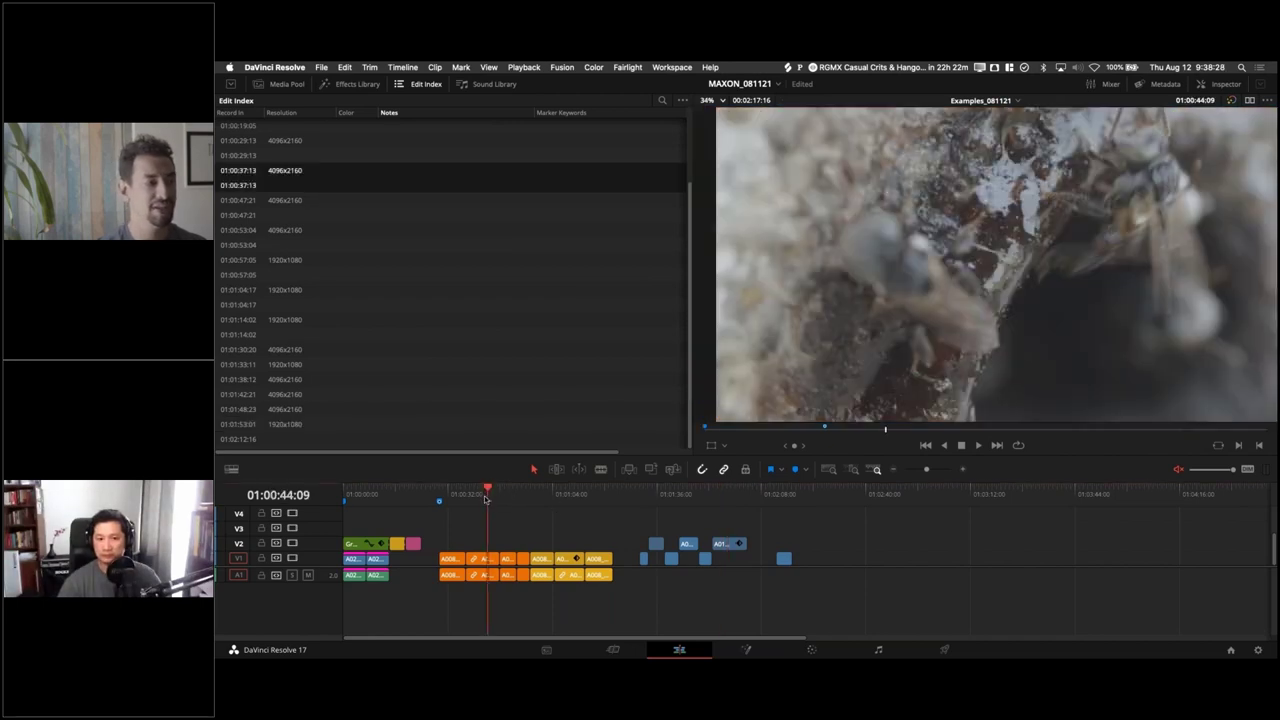
key(space)
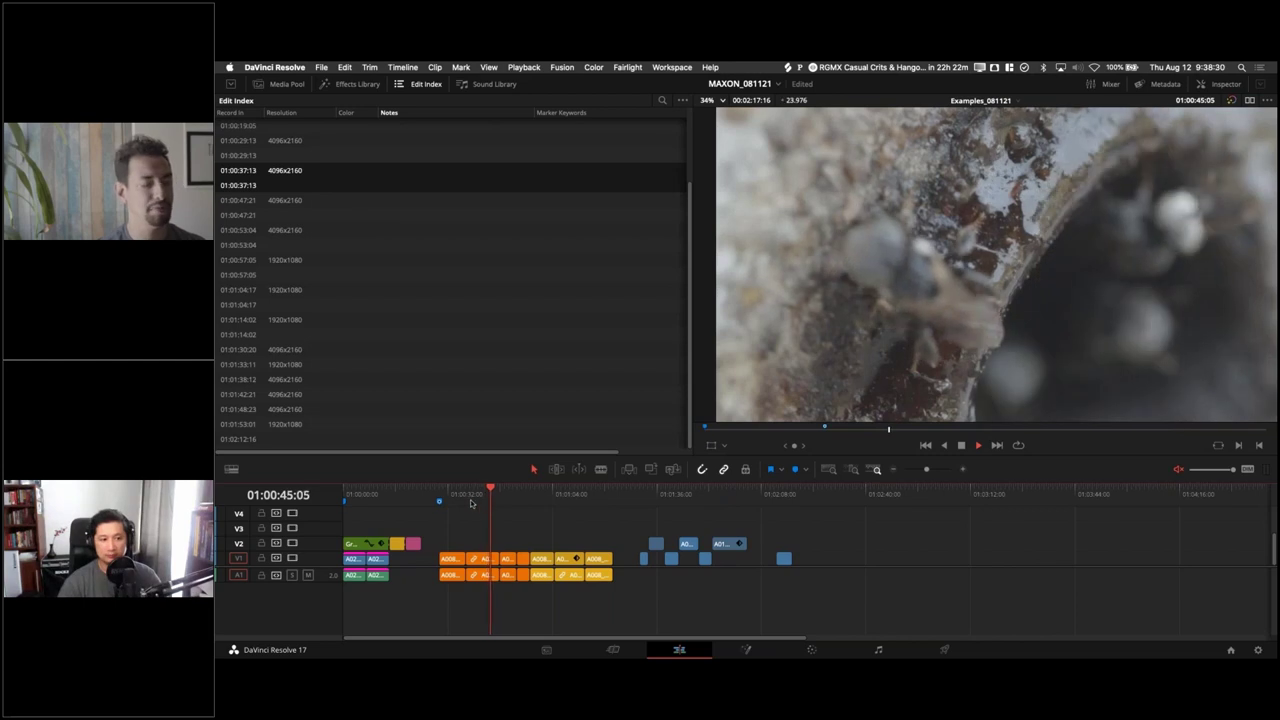
key(Up)
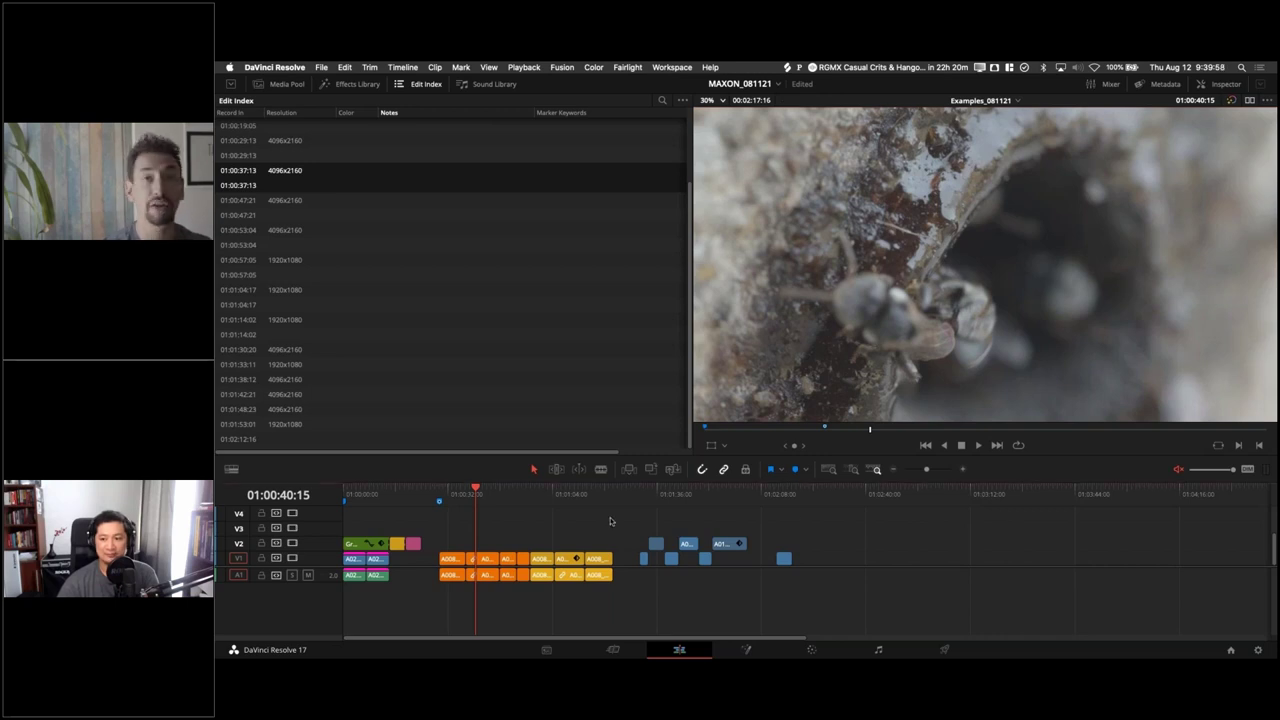
Step: Play the orange 4096x2160 clips that start at 01:00:47:21 and 01:00:53:04
key(Down)
key(space)
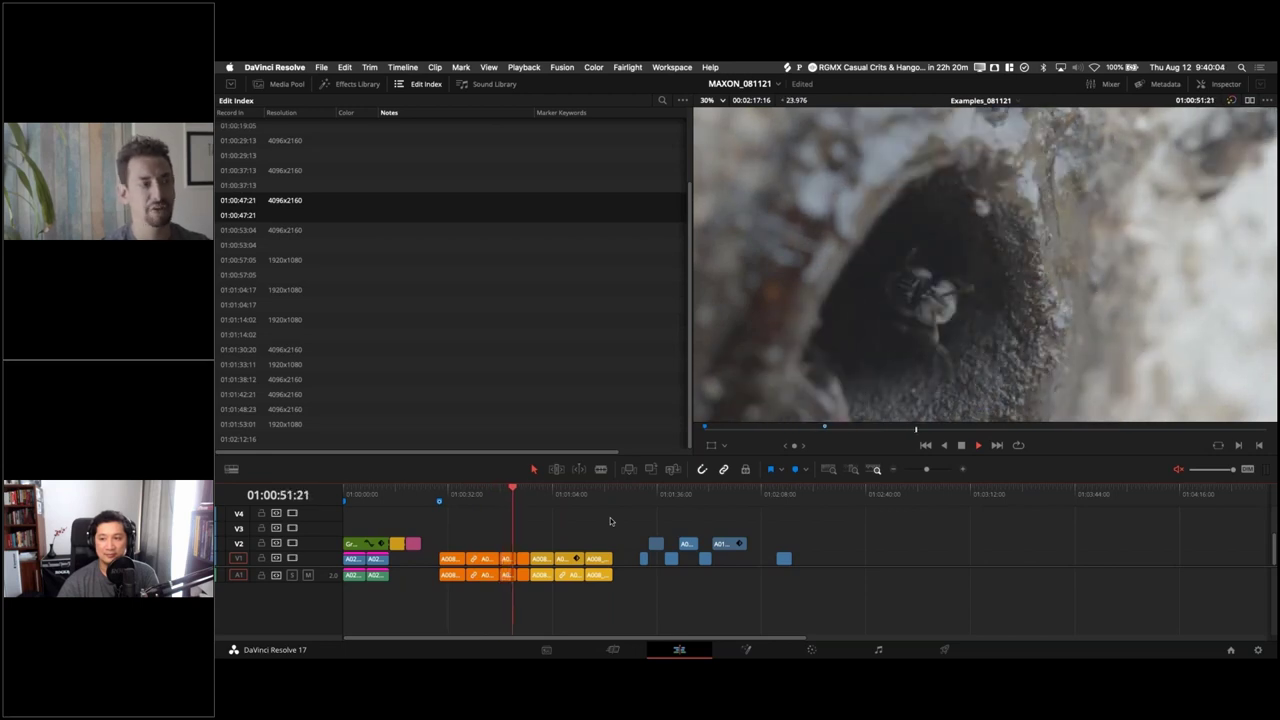
key(space)
key(Down)
key(space)
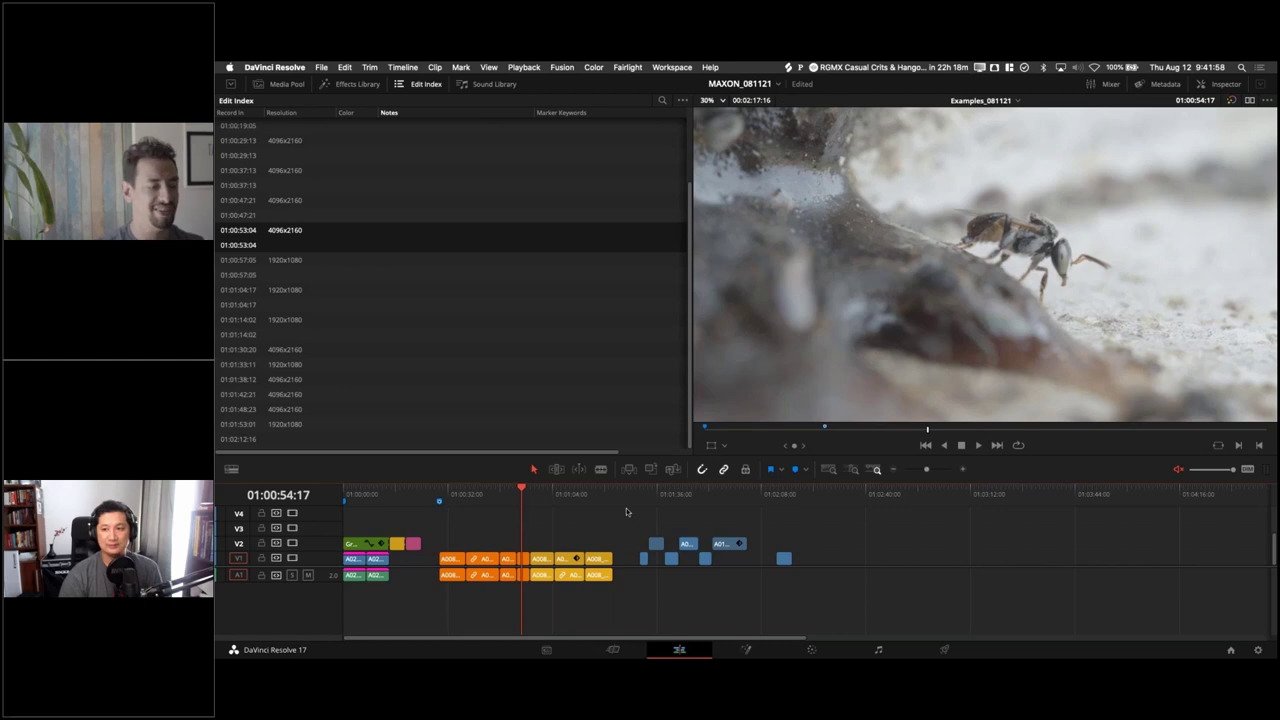
Step: Play the yellow 1920x1080 clip from 01:00:57:05, pause at 01:01:03:07, and play the following yellow clip up to 01:01:09:19
key(Down)
key(space)
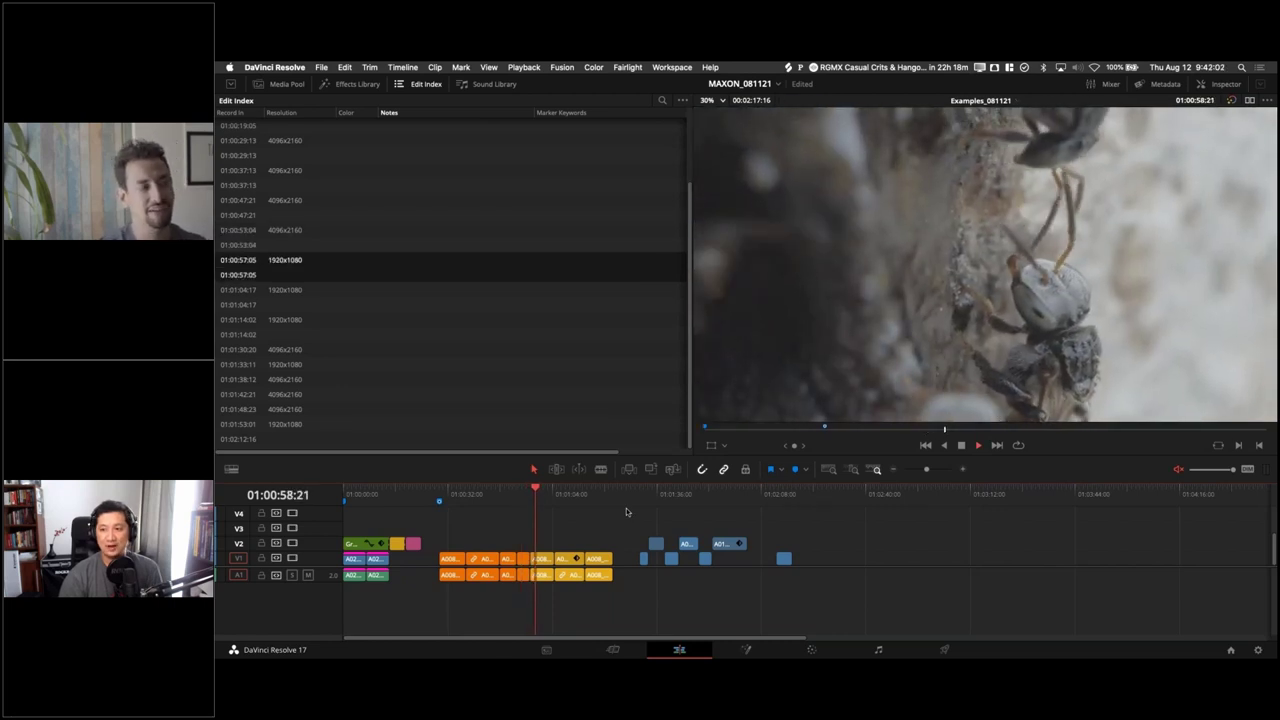
key(space)
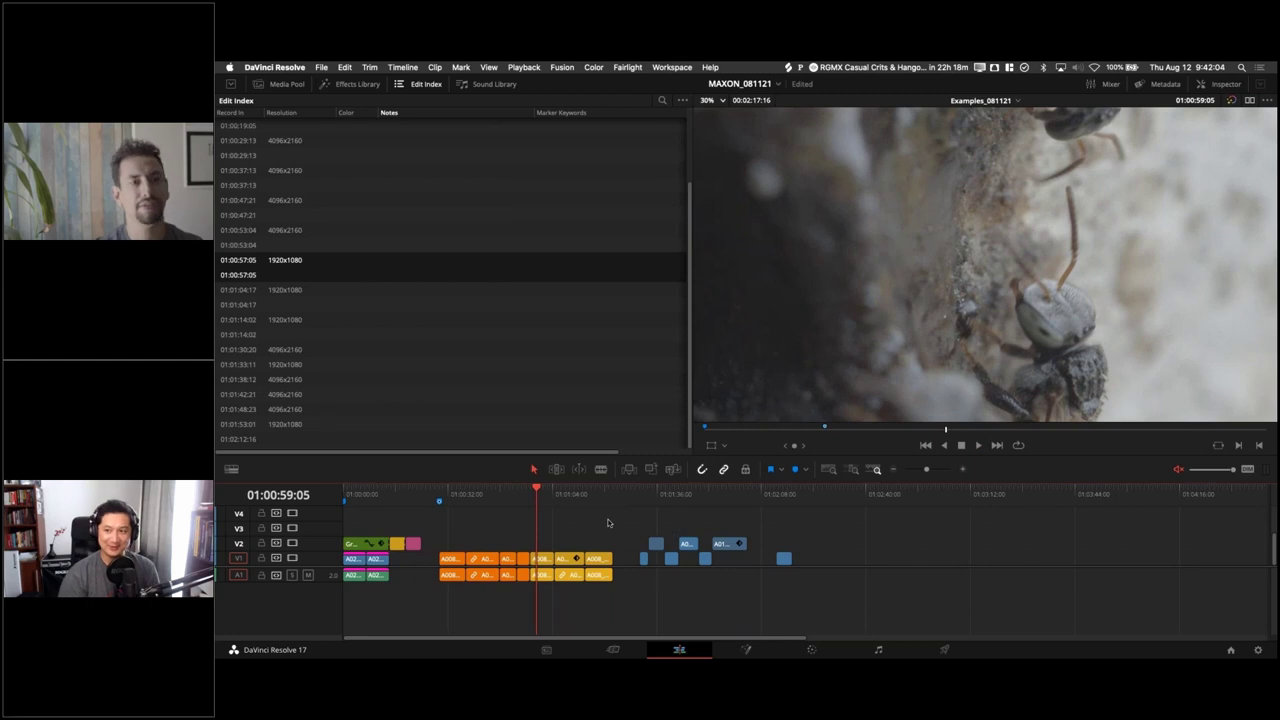
drag(551, 492, 538, 491)
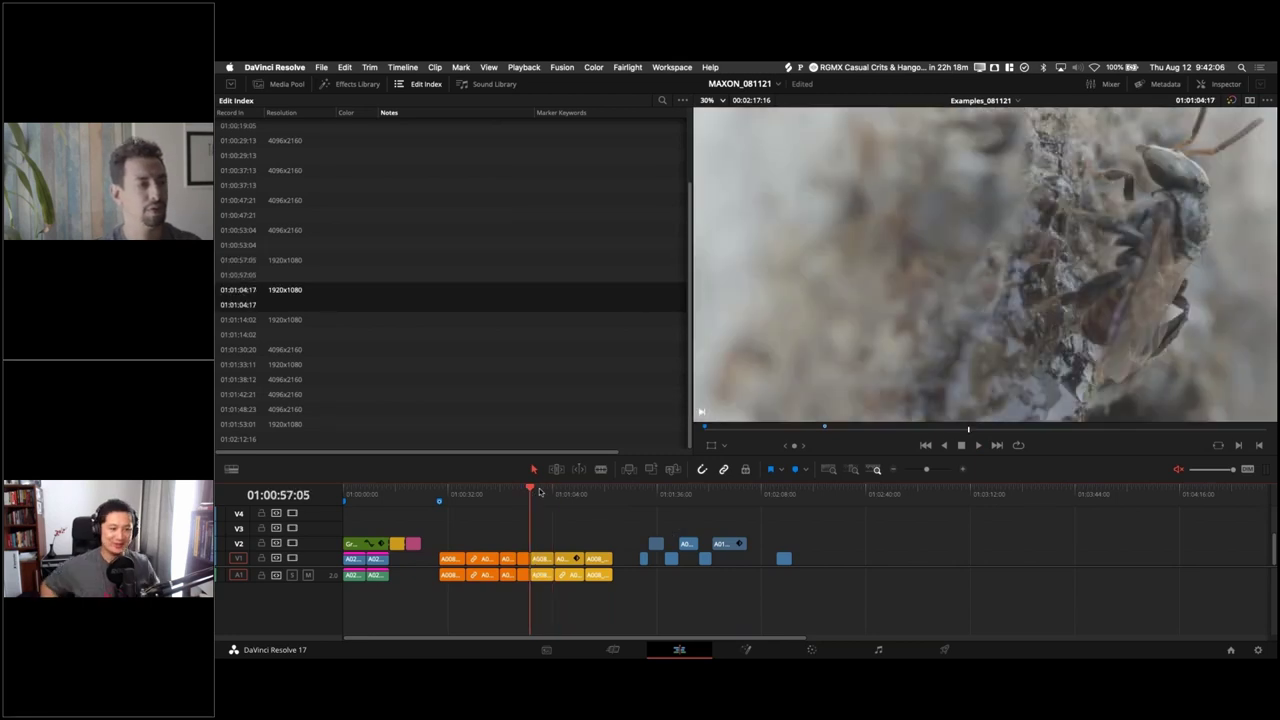
key(space)
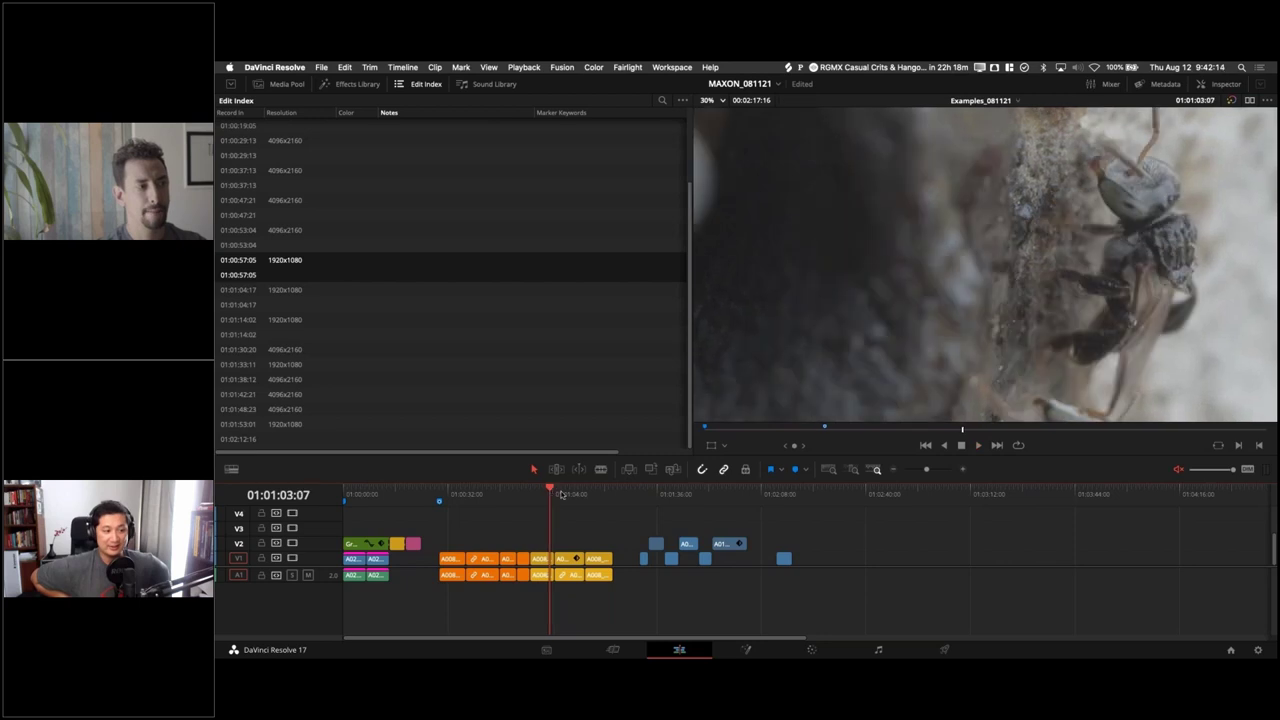
drag(547, 490, 567, 493)
key(space)
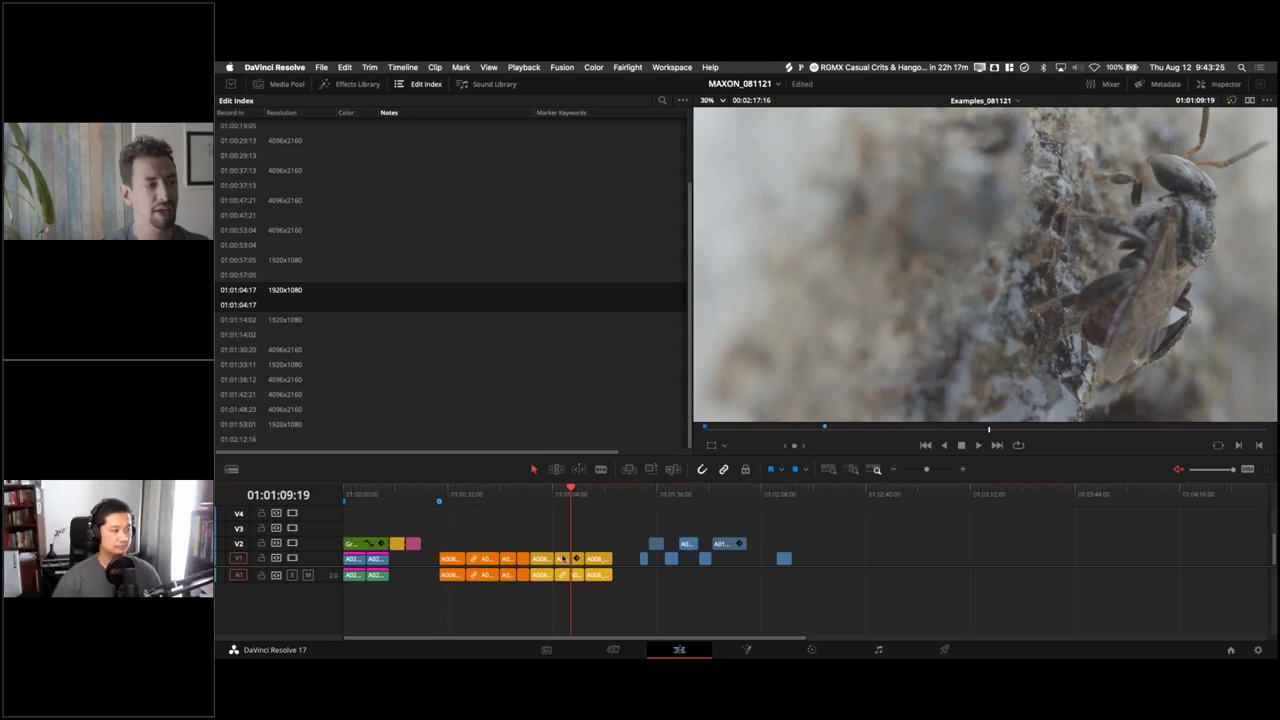
Step: Review the Blackmagic RAW Decode Using options of the clip A008_03102110_C034.braw in the Inspector
click(1205, 84)
click(1186, 164)
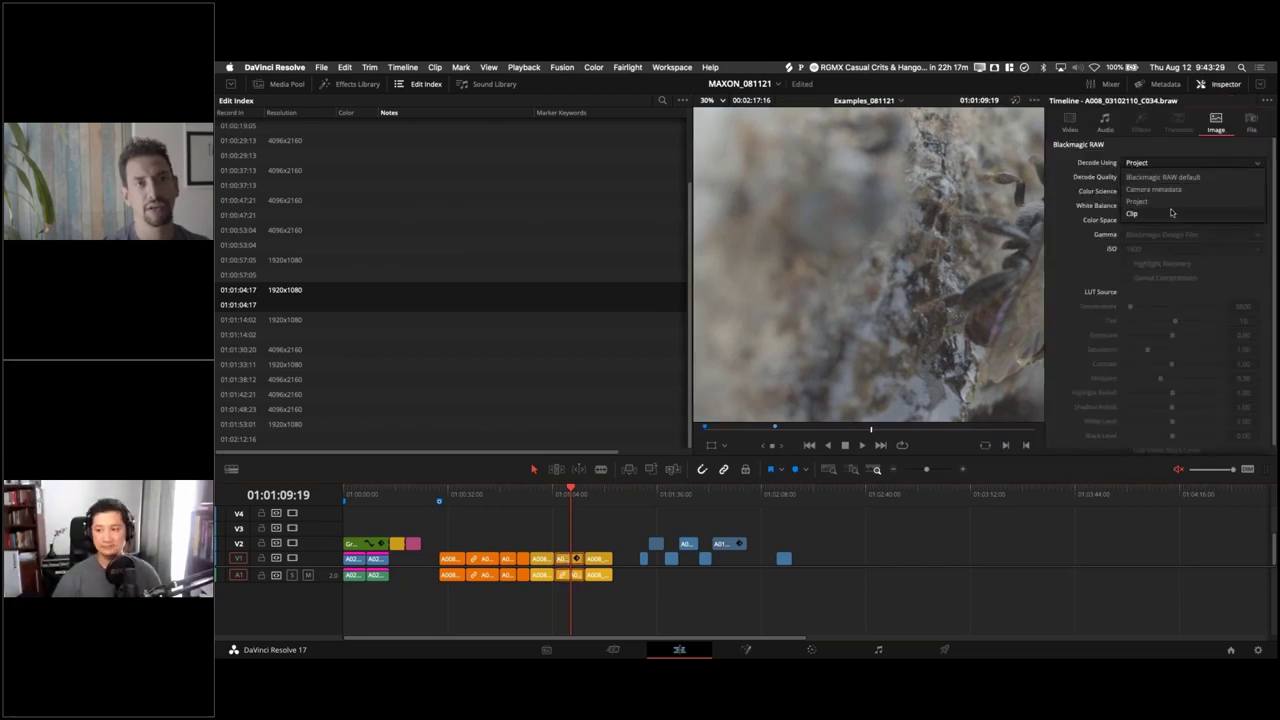
click(1172, 212)
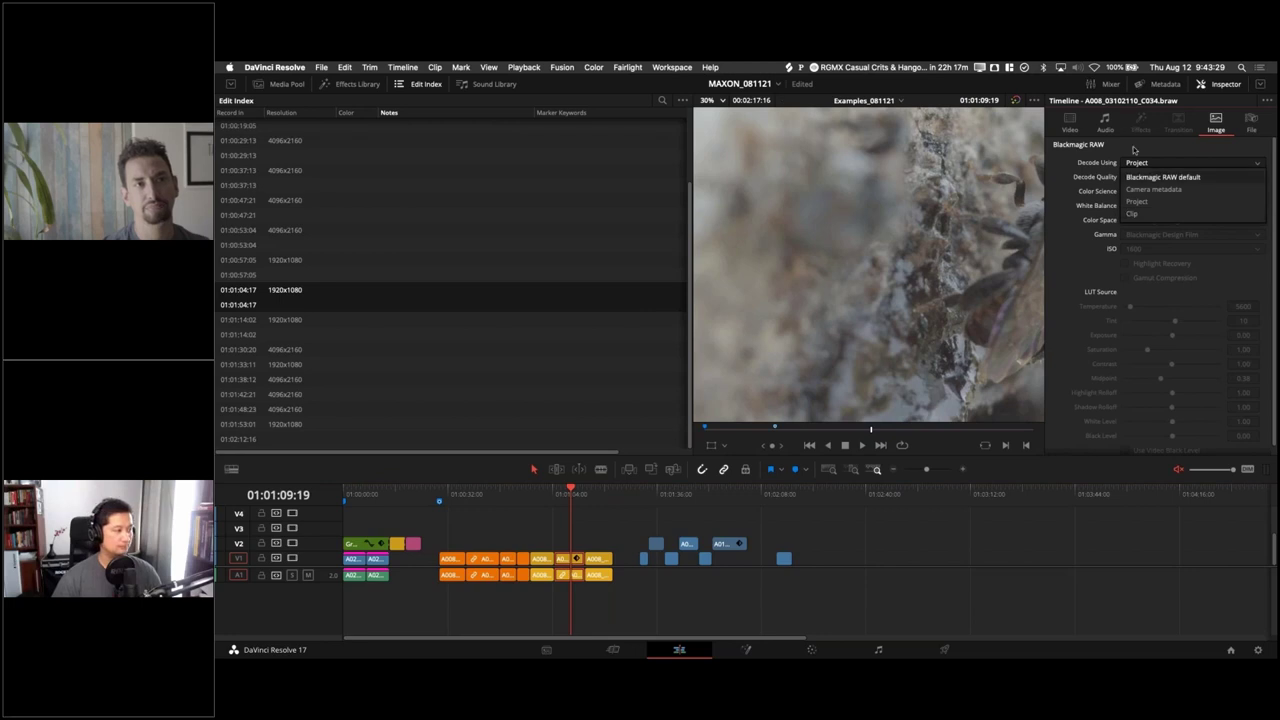
Step: Check the clip's Retime and Scaling settings, including Scaling and Resize Filter, and examine the frame's edge in the viewer
click(1070, 120)
scroll(1130, 390, down, 1)
click(1156, 432)
click(1150, 444)
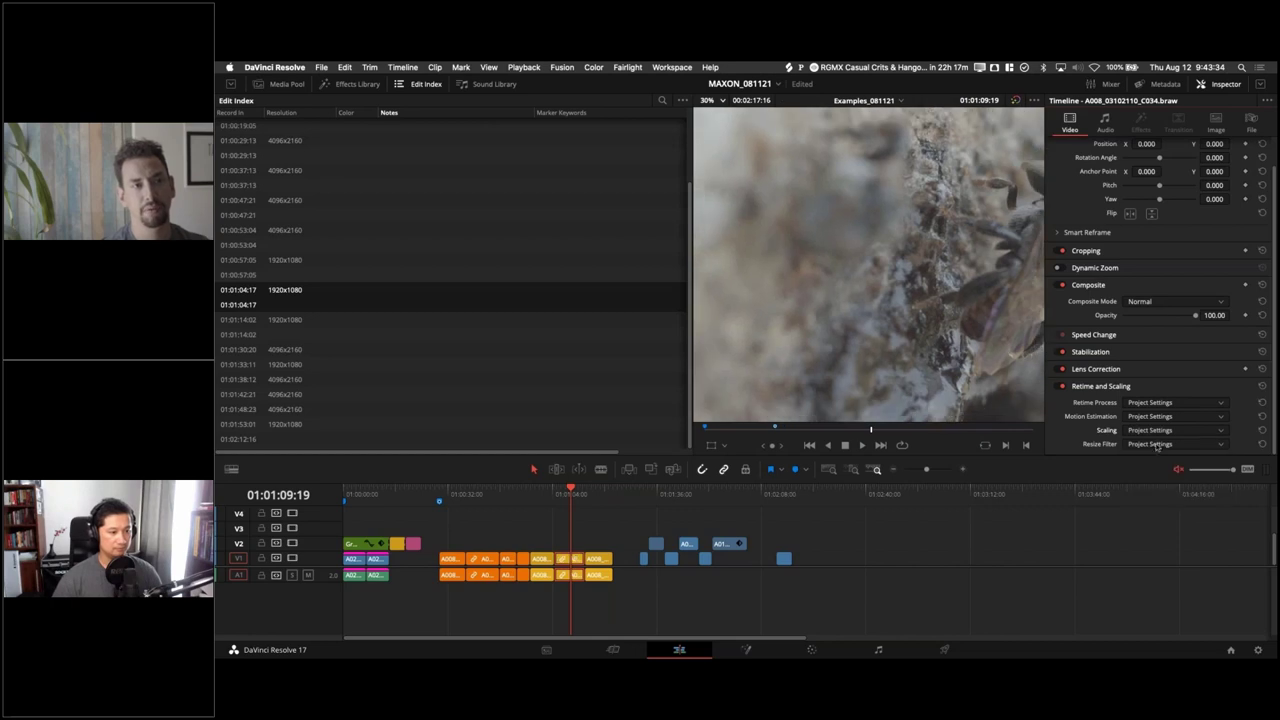
scroll(822, 263, down, 3)
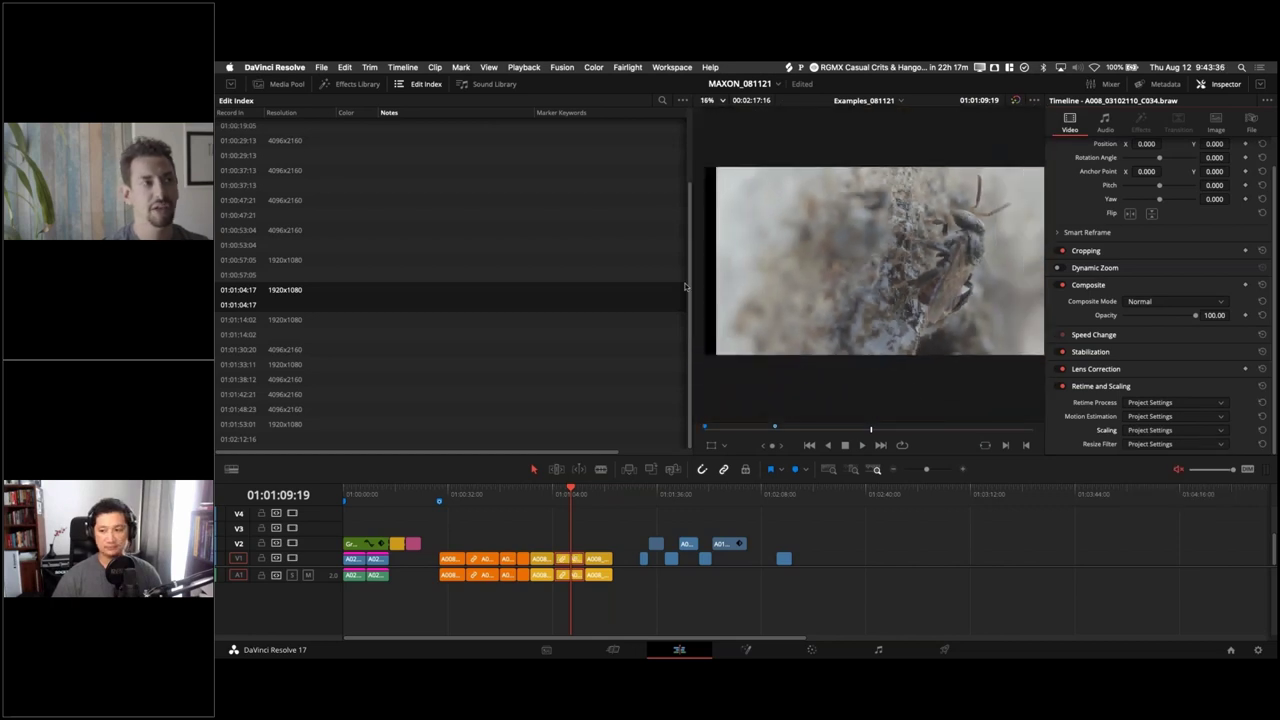
scroll(760, 290, up, 4)
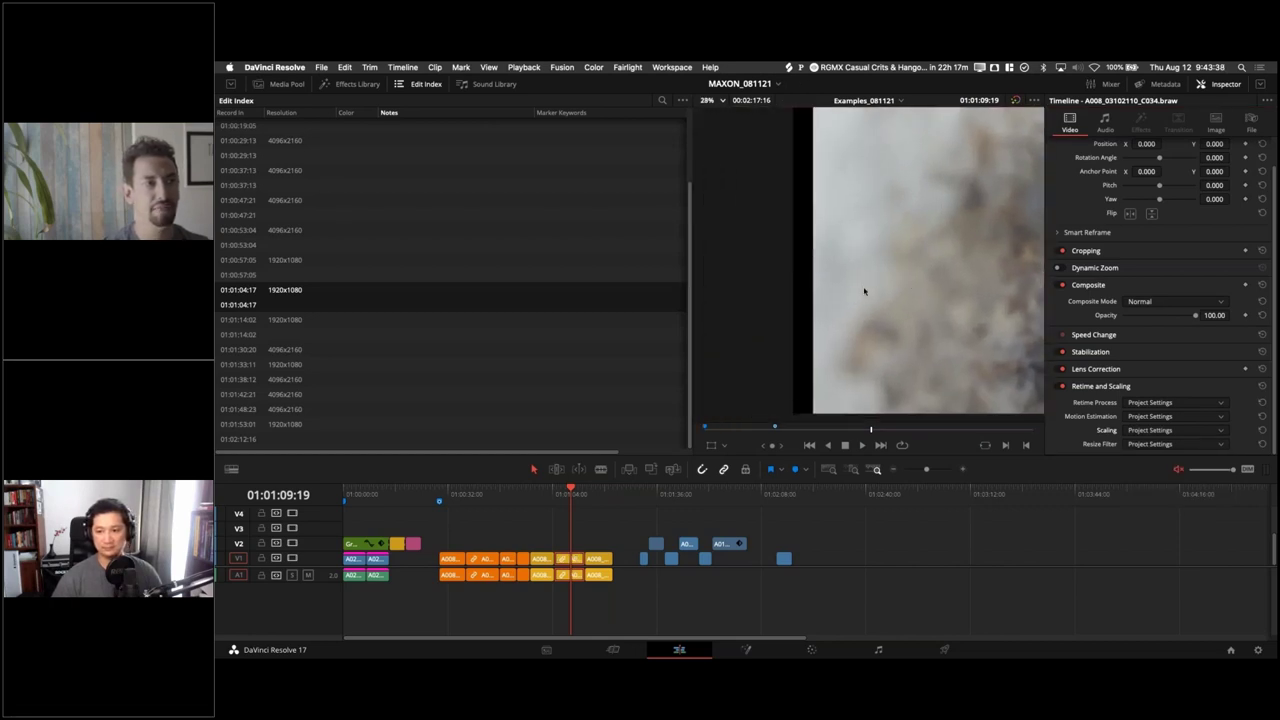
Step: Check the timeline resolution in the project settings and review the clip's Scaling options
click(1258, 649)
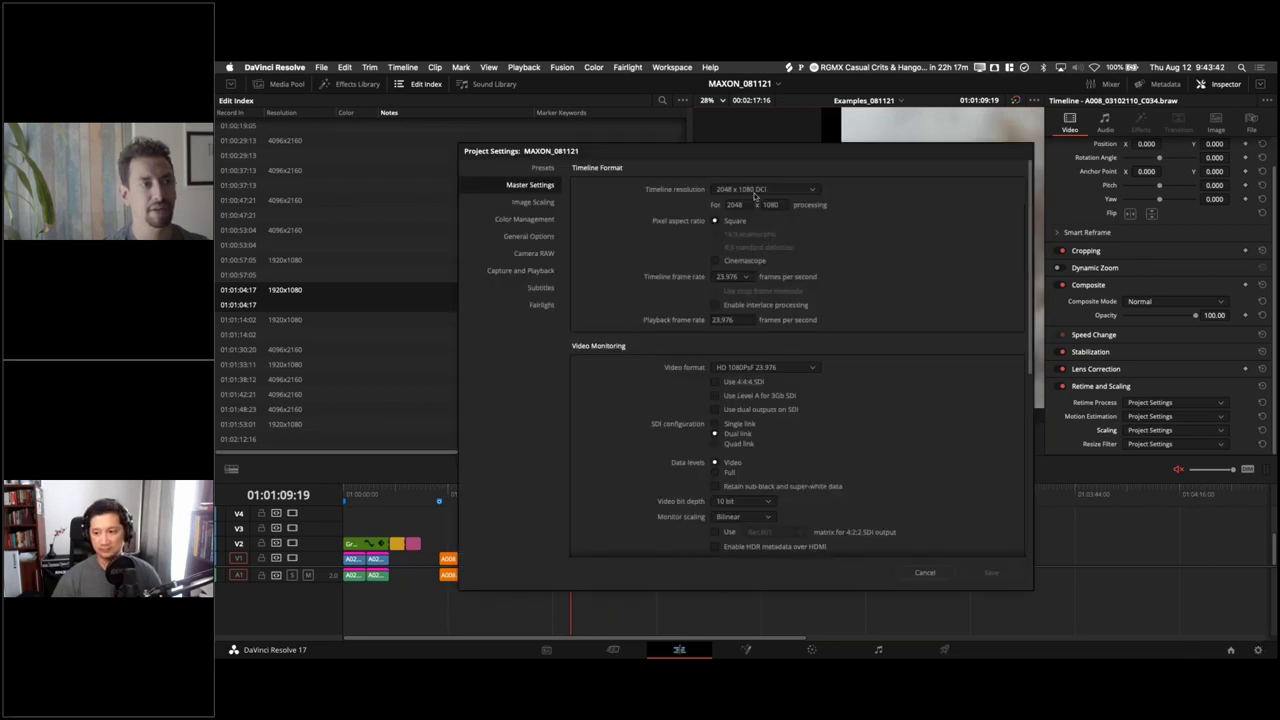
click(924, 573)
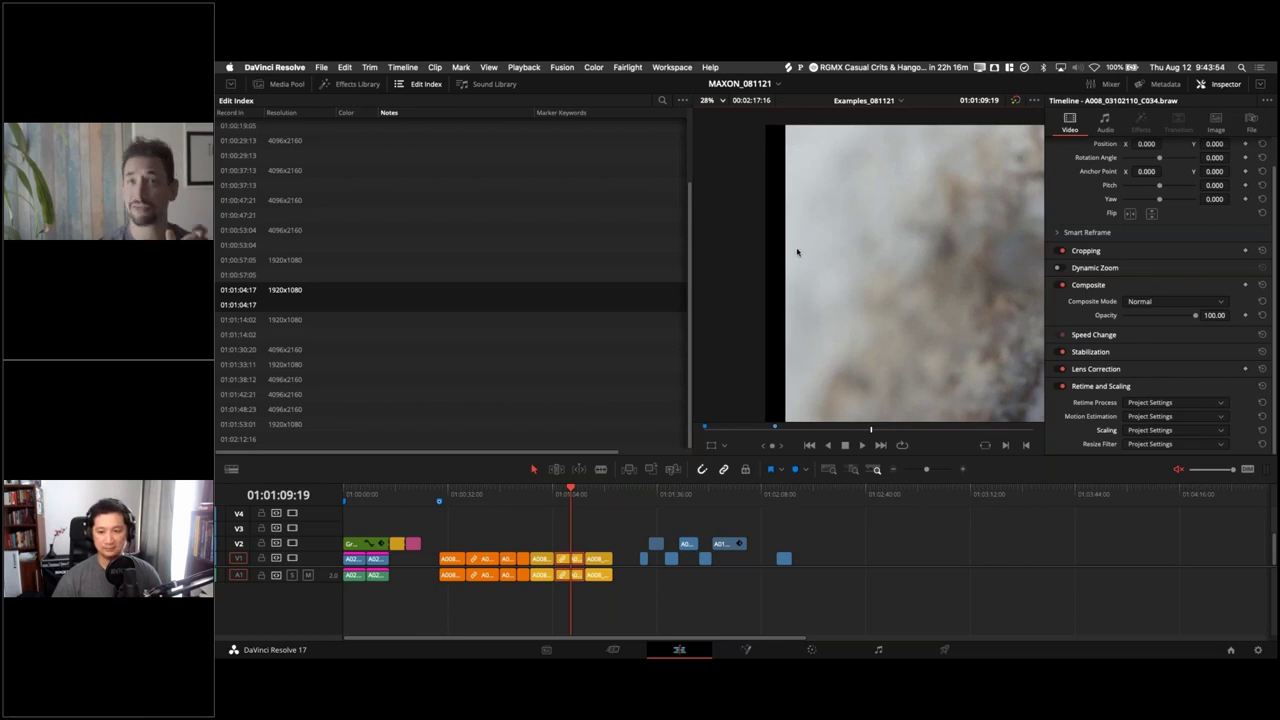
scroll(797, 252, up, 1)
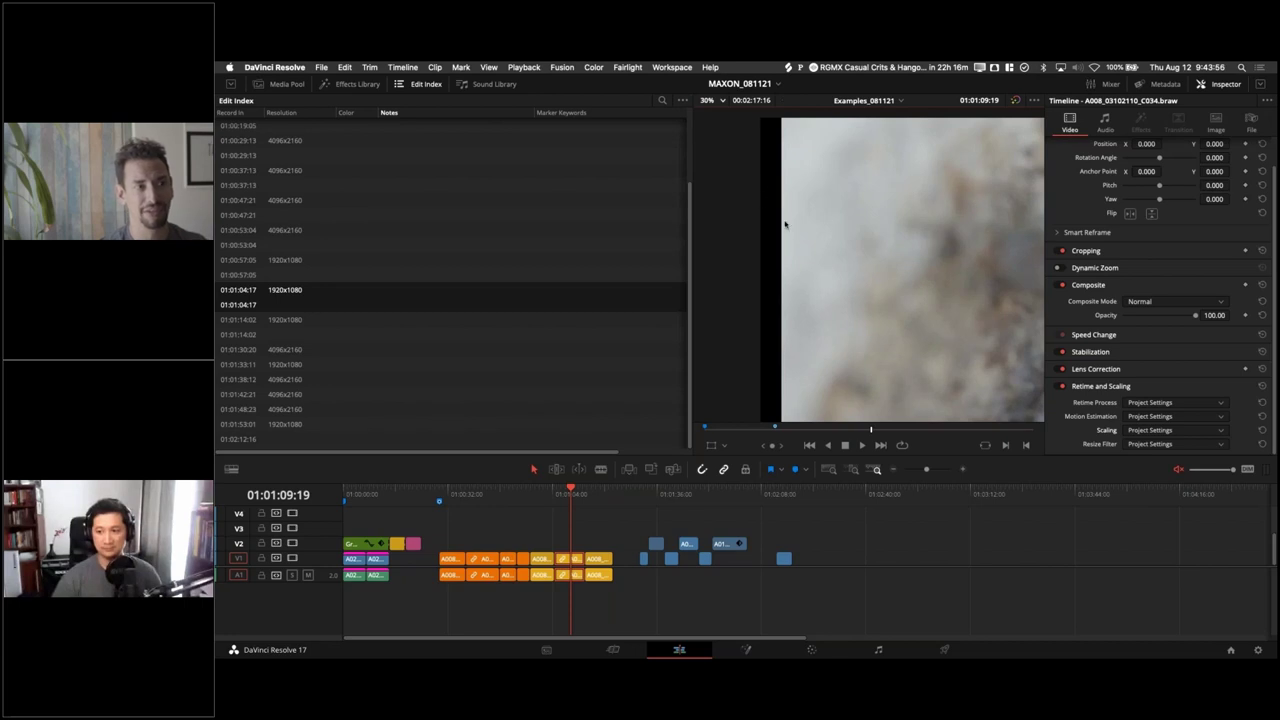
click(1136, 430)
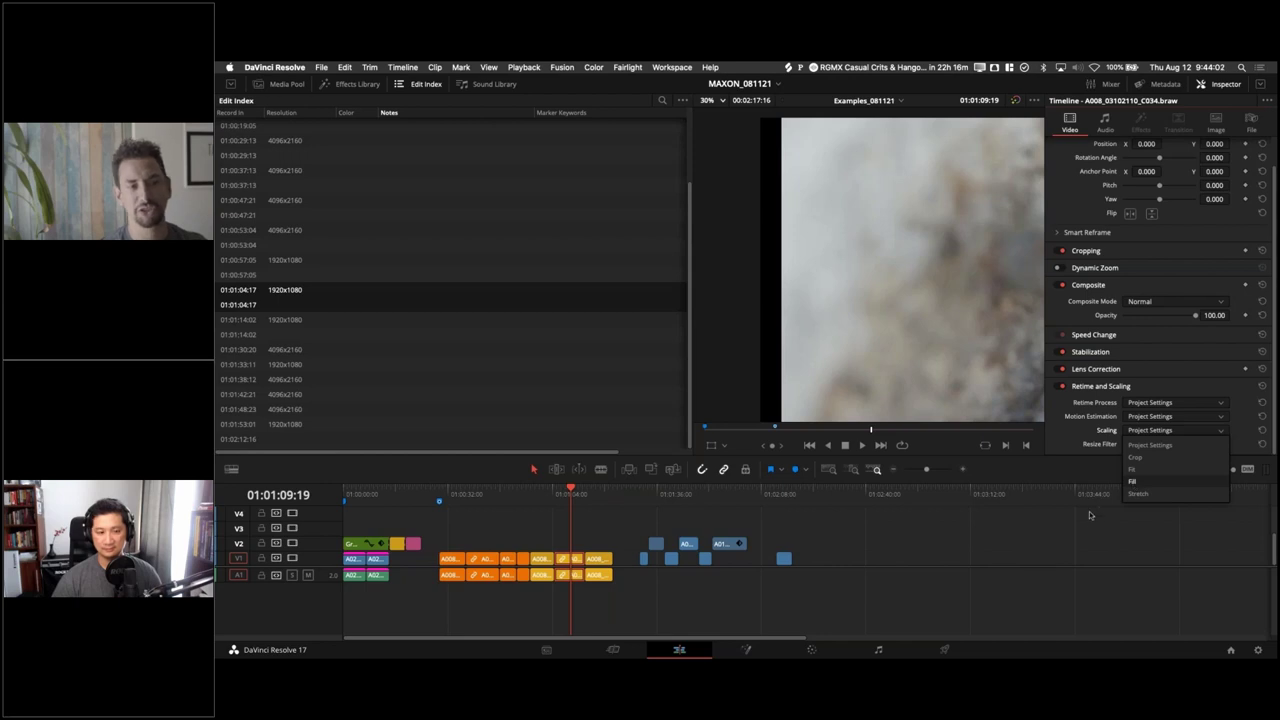
click(1186, 620)
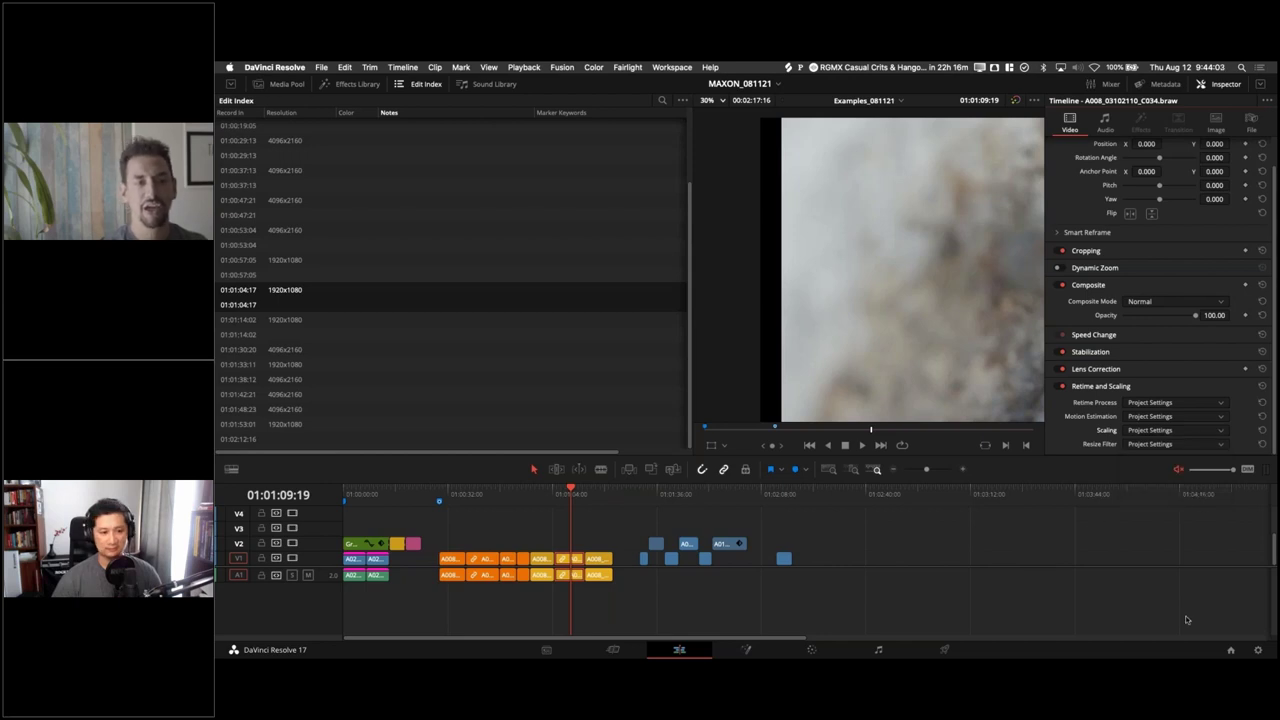
Step: Set the project's timeline resolution to 4096 x 2160 DCI and save the settings
click(1257, 650)
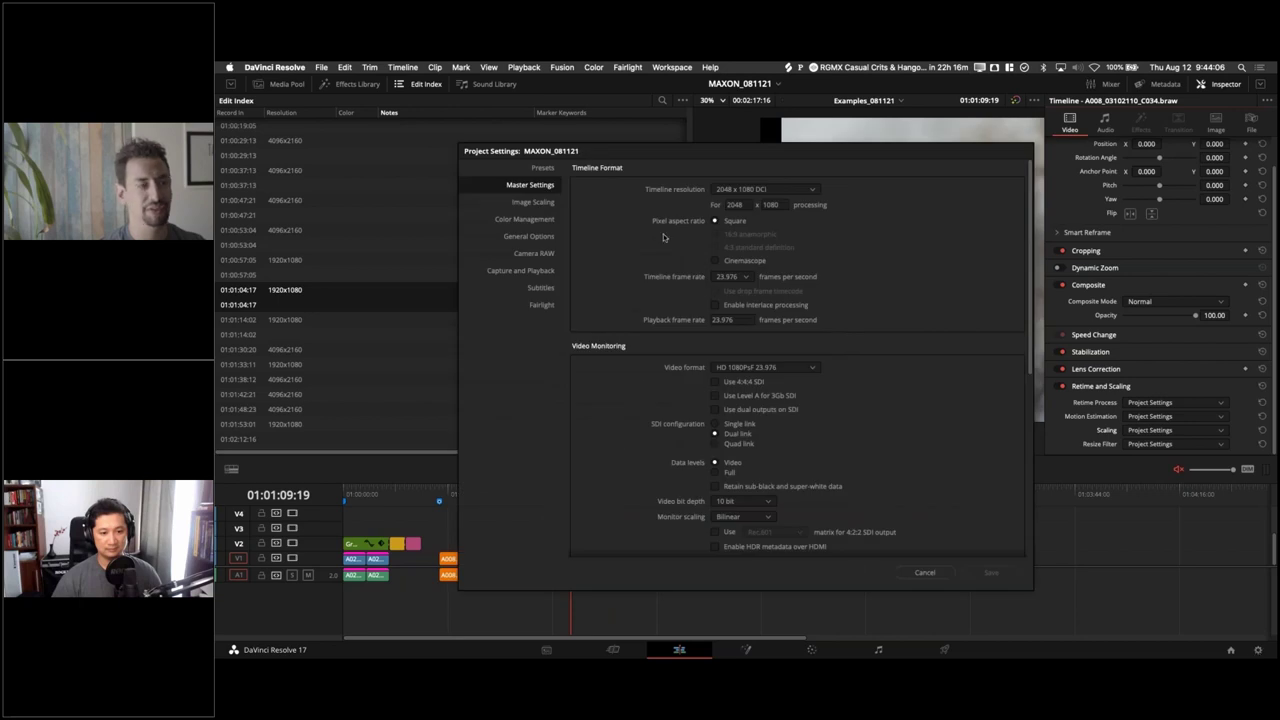
click(798, 191)
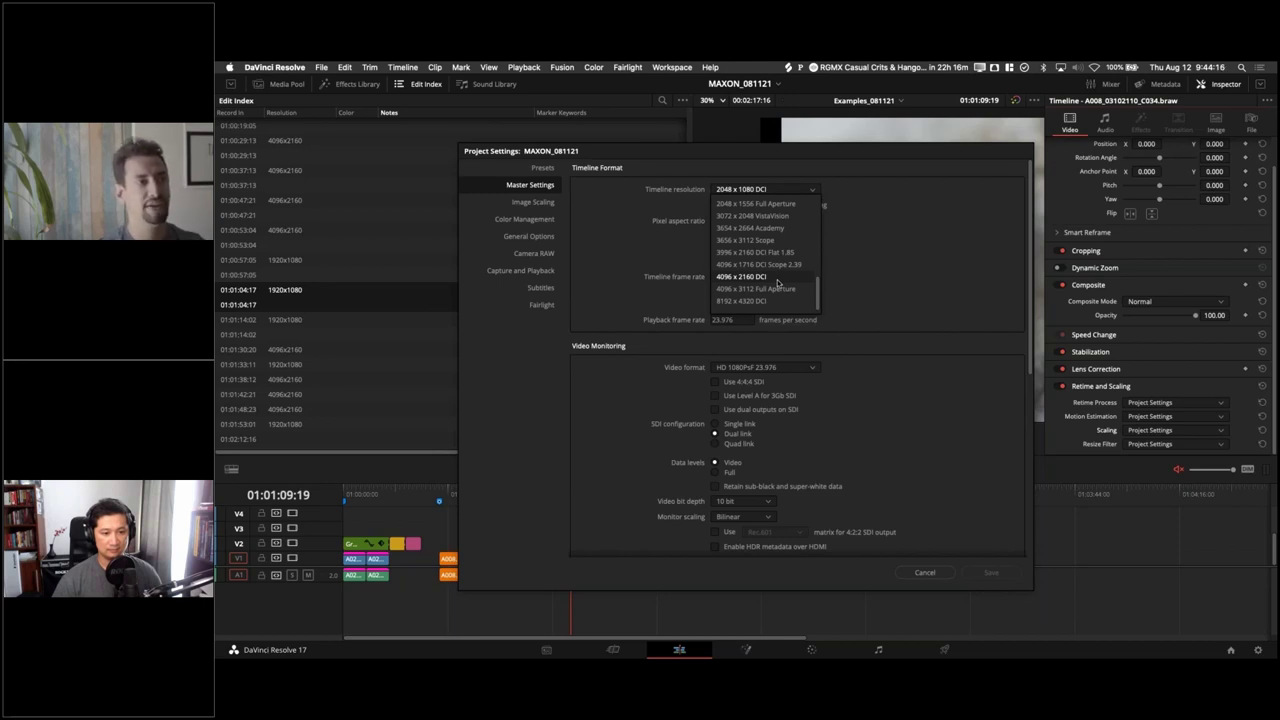
click(778, 279)
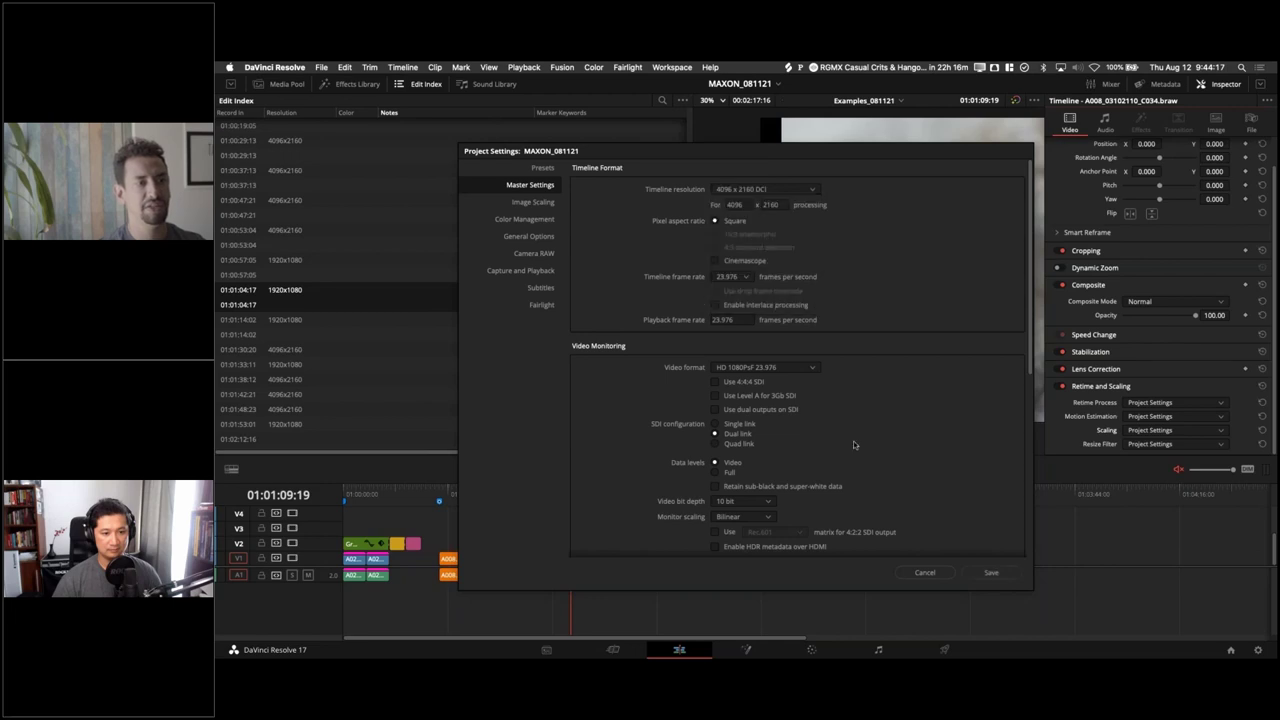
click(990, 573)
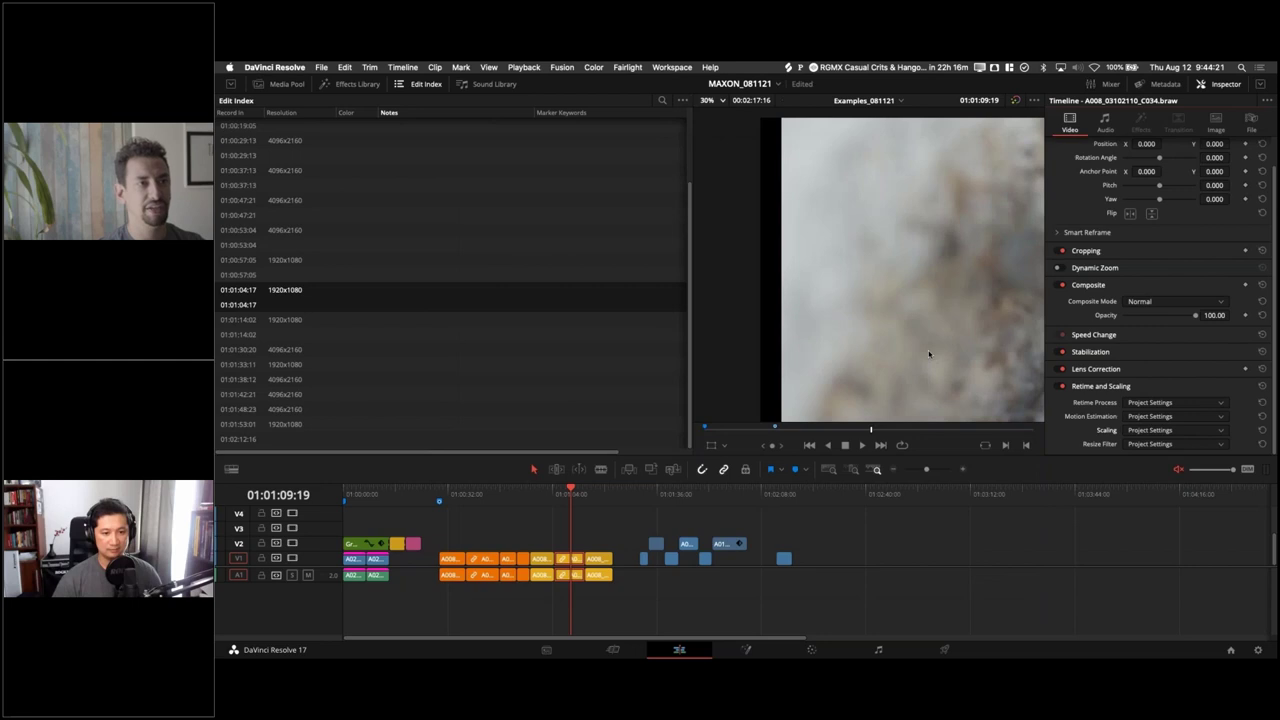
Step: Set the 1920x1080 clip's Scaling to Fill and close the Inspector
scroll(929, 354, down, 5)
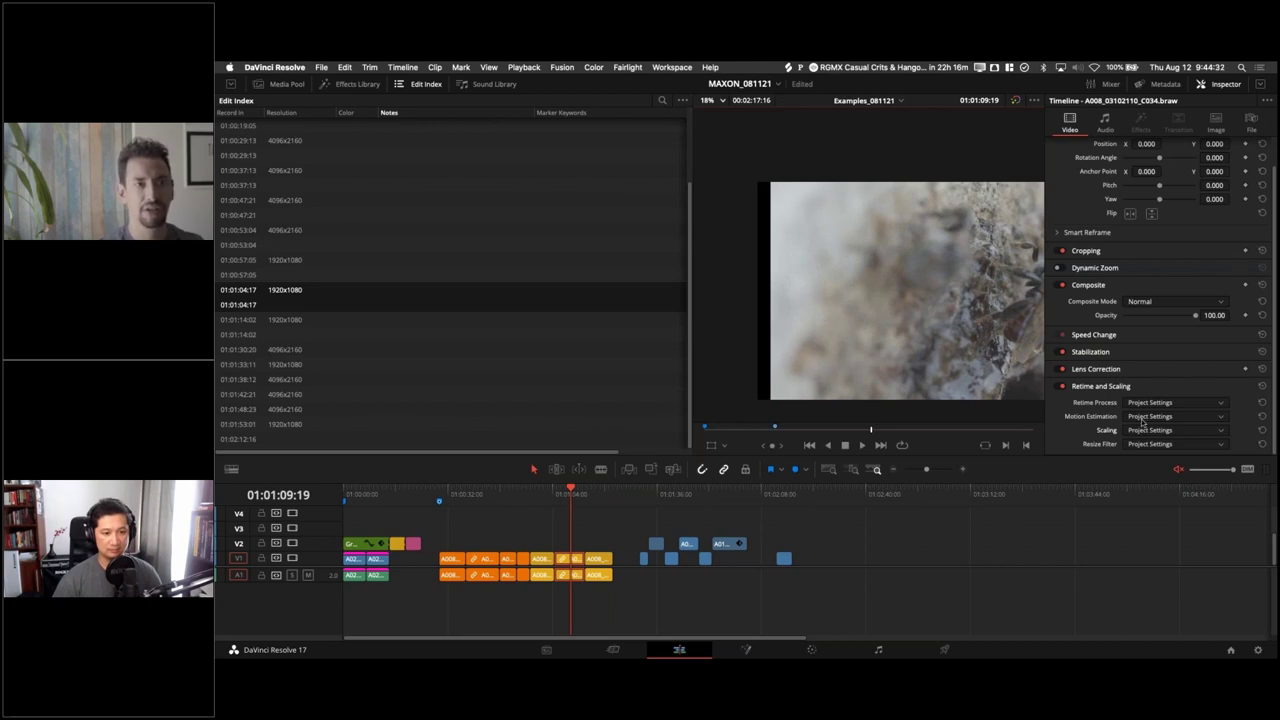
click(1150, 431)
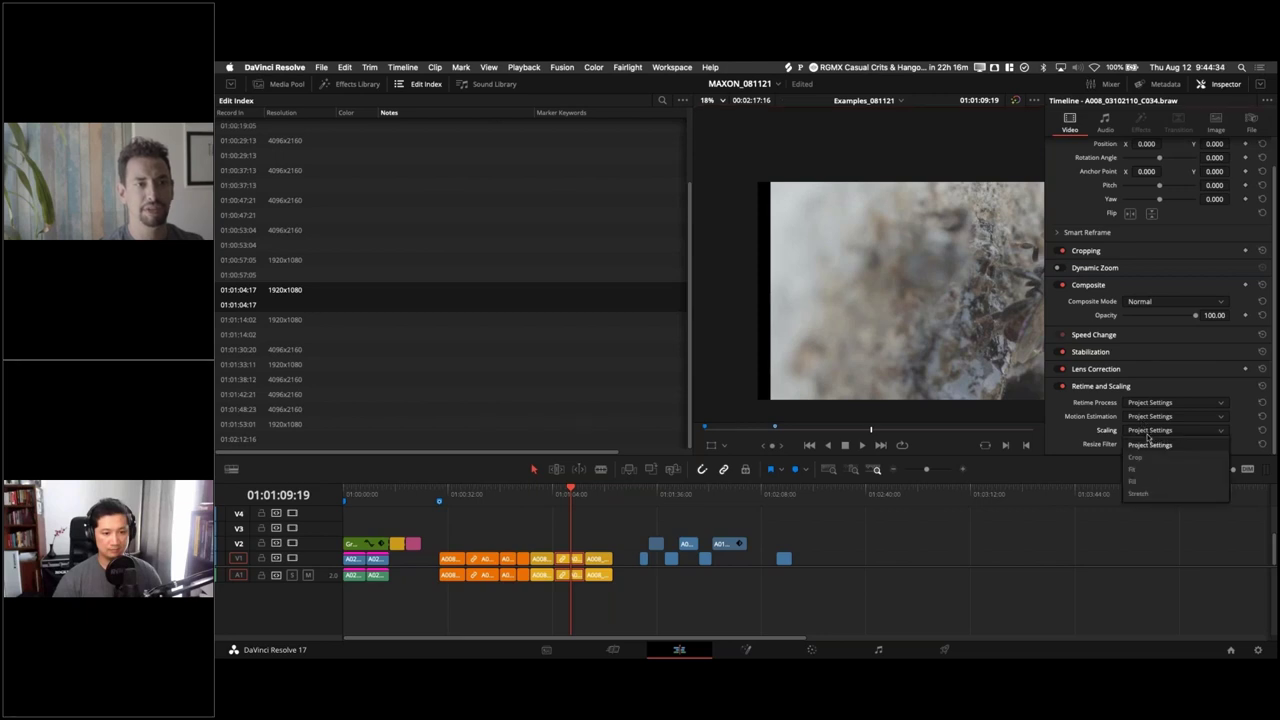
click(1151, 486)
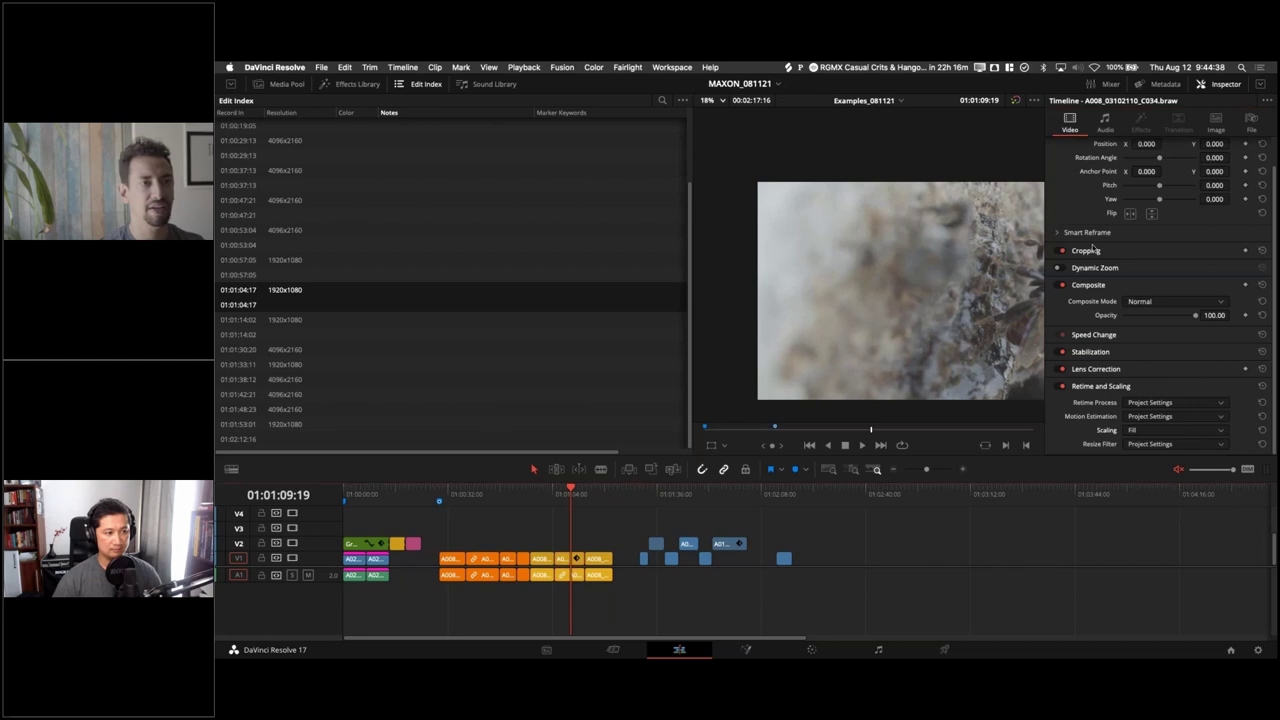
click(1213, 89)
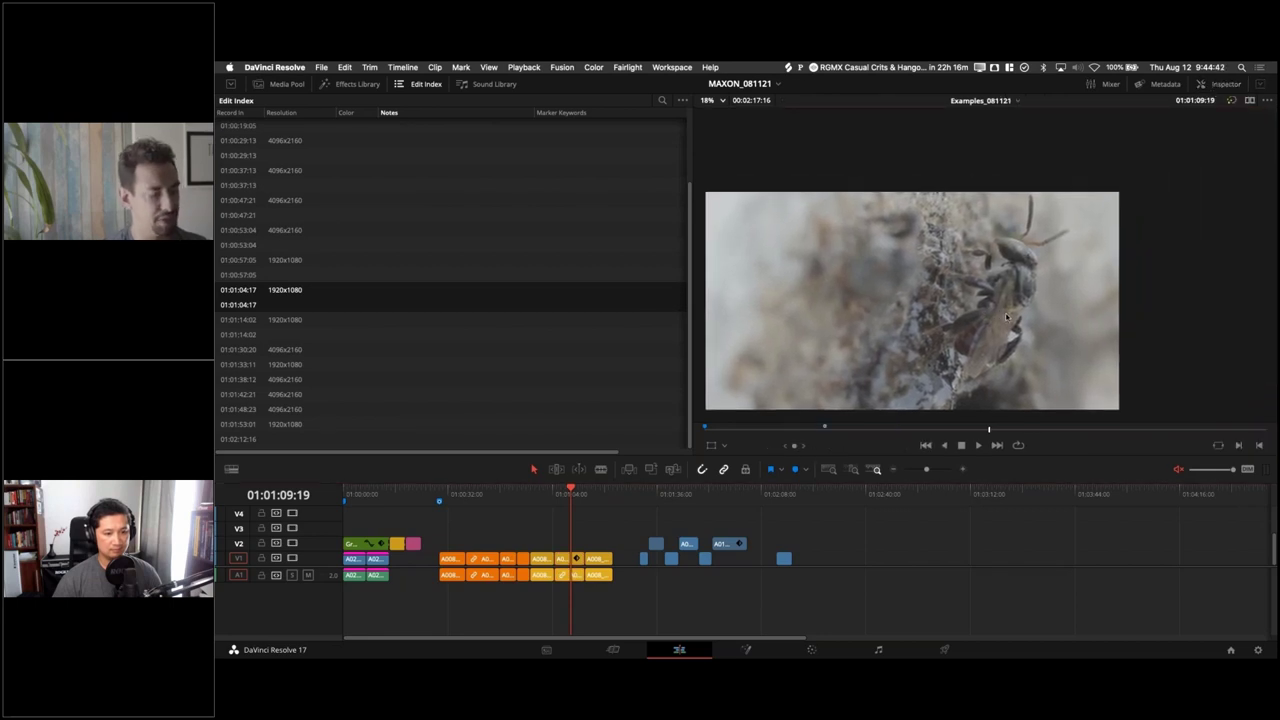
Step: View the rescaled bee clip full screen, play it to 01:01:11:02 and return to the Edit page
key(super+f)
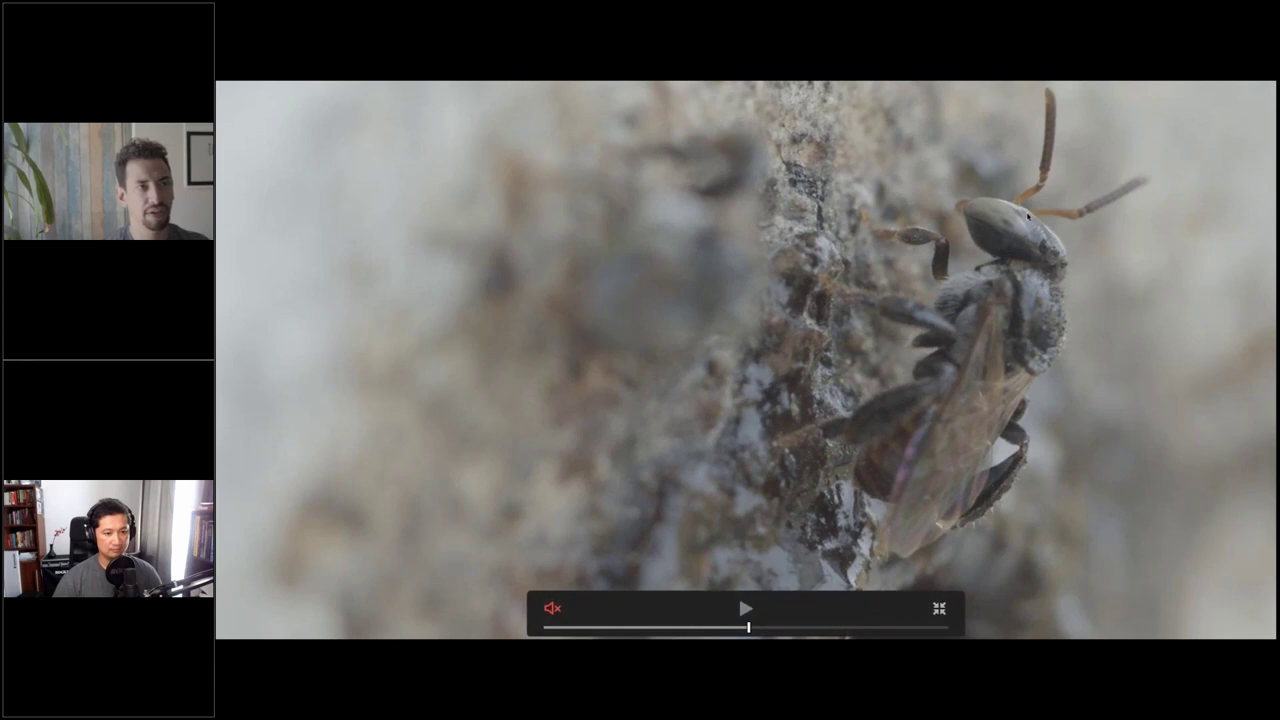
key(space)
key(space)
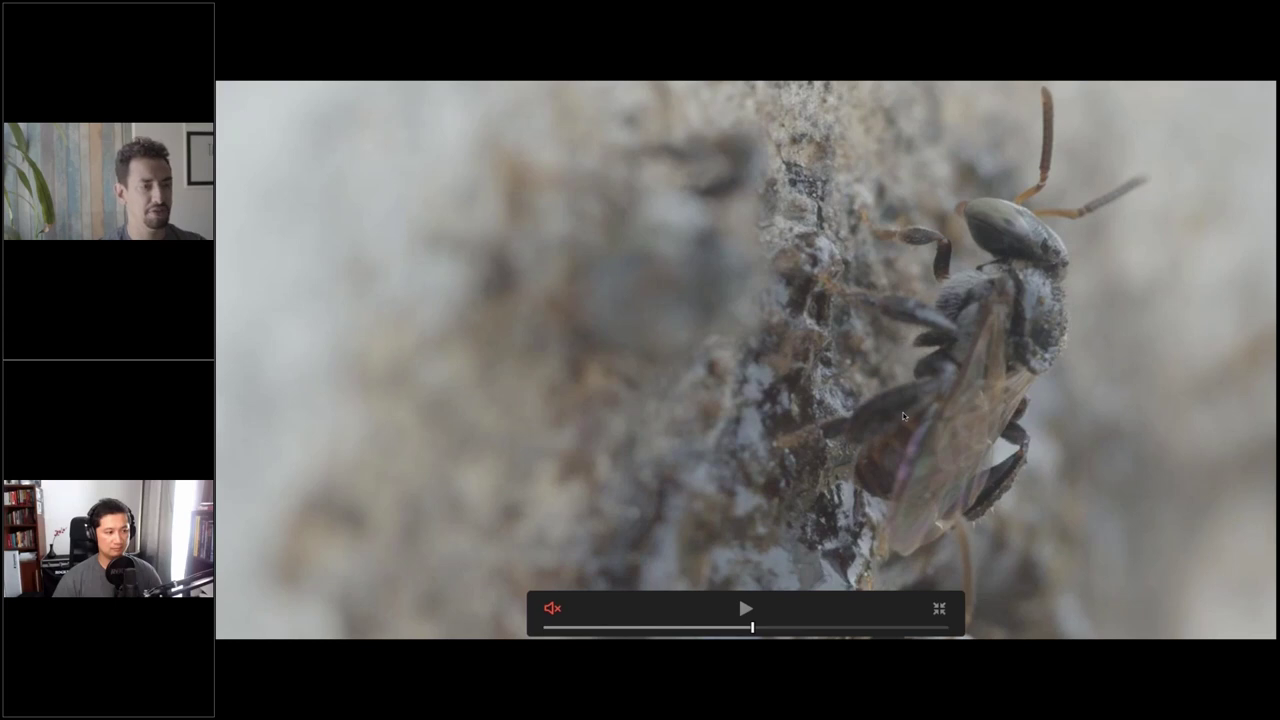
key(Escape)
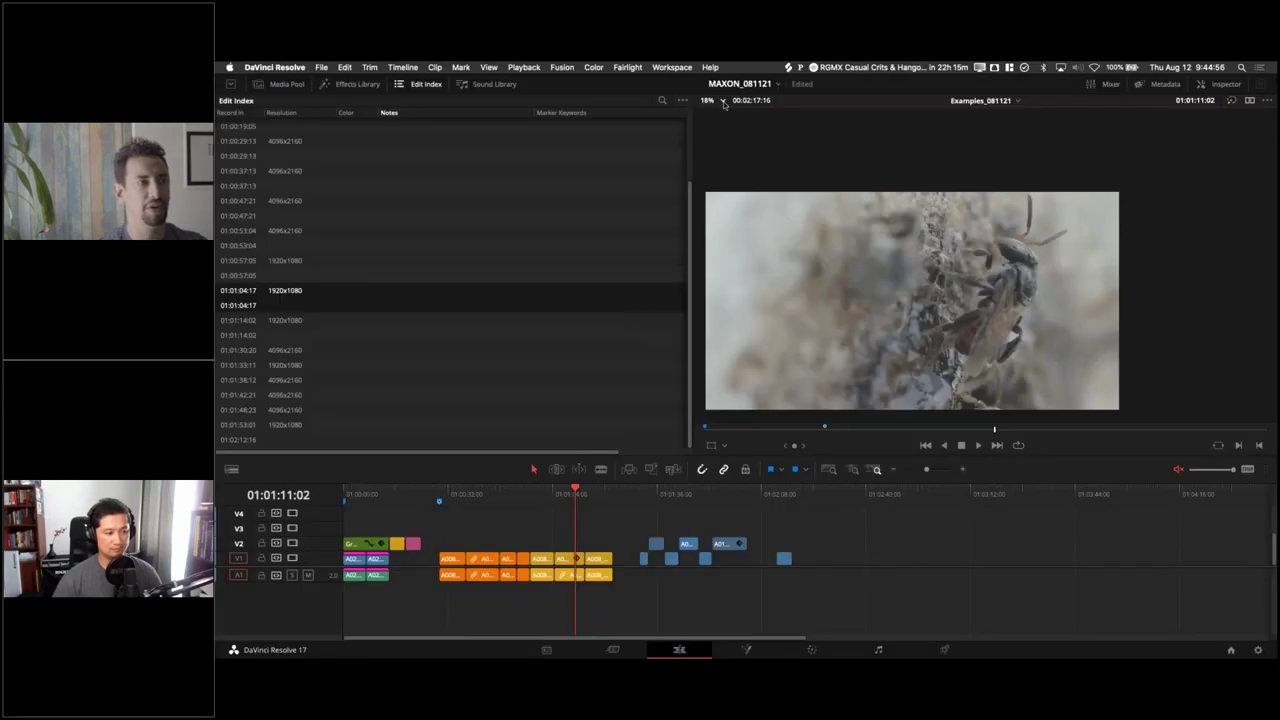
Step: Fit the frame to the timeline viewer and go to 01:01:00:07 in the first yellow clip
click(724, 101)
click(715, 118)
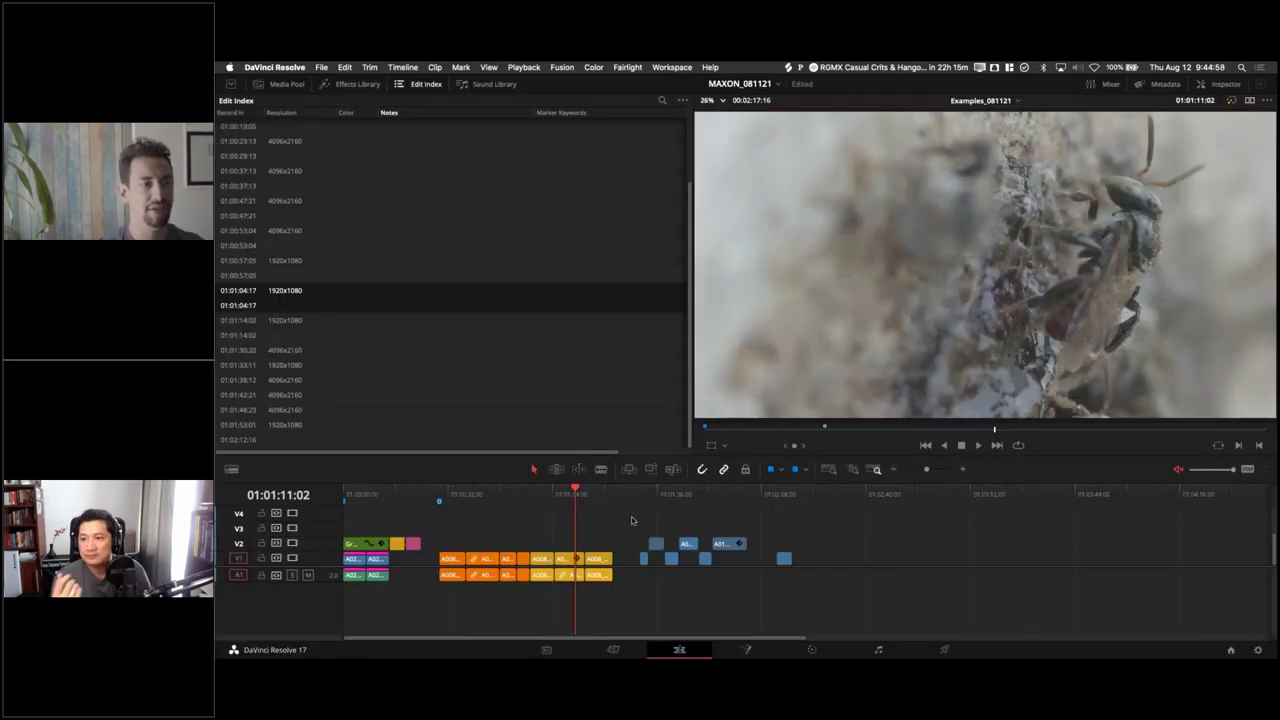
click(540, 494)
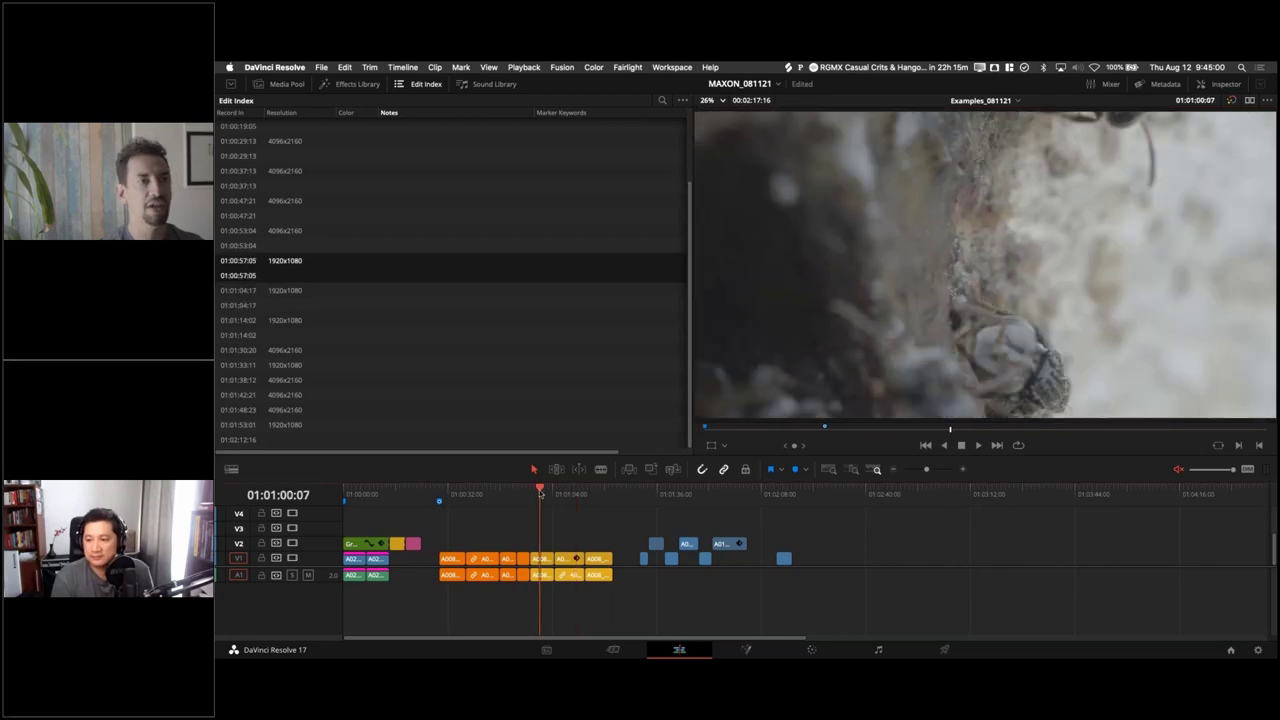
Step: Play the last yellow clip to 01:01:17:09 and zoom the timeline viewer out to 22%
click(590, 494)
key(space)
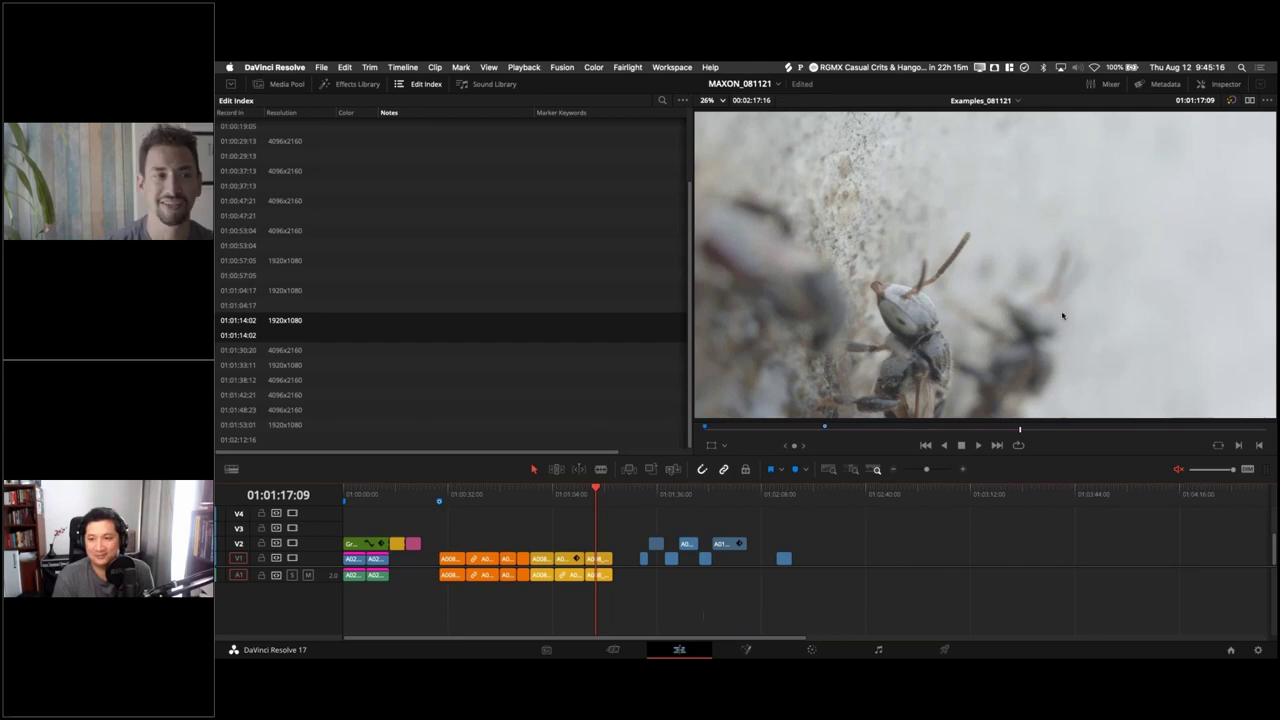
scroll(1050, 335, down, 4)
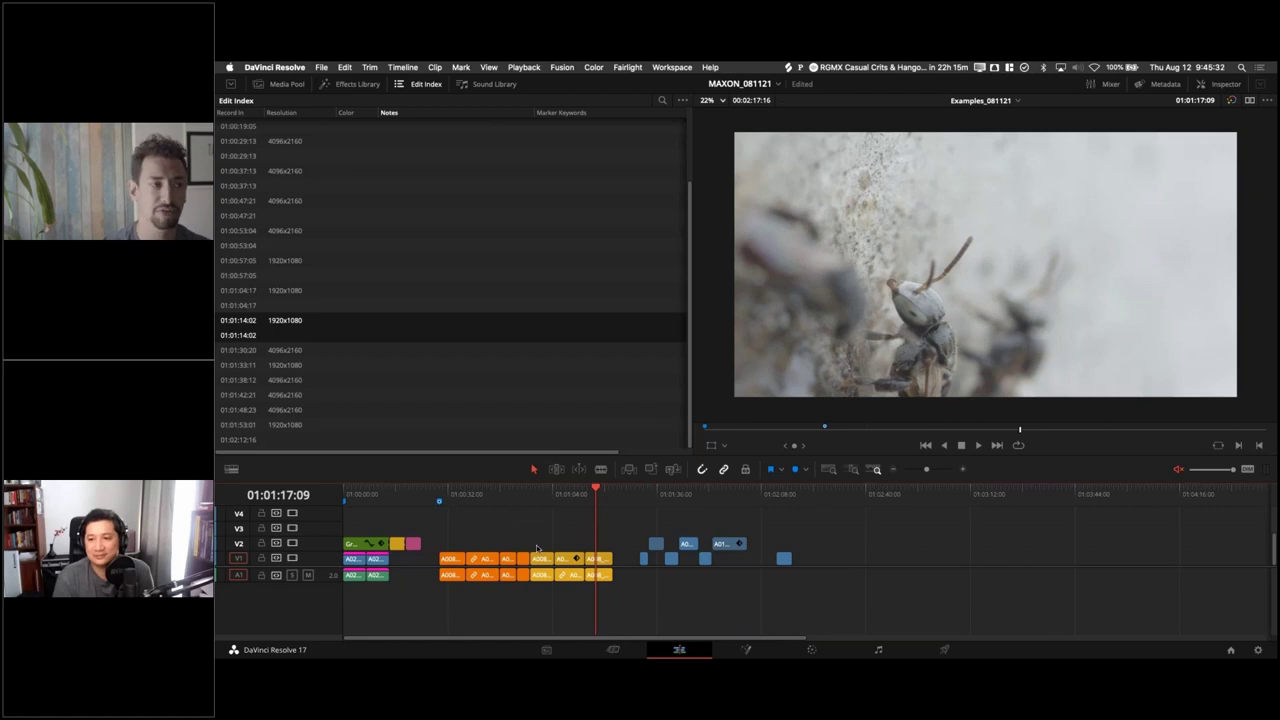
Step: Examine the Super Scale options in the last yellow clip's Clip Attributes and cancel without changing them
right_click(599, 561)
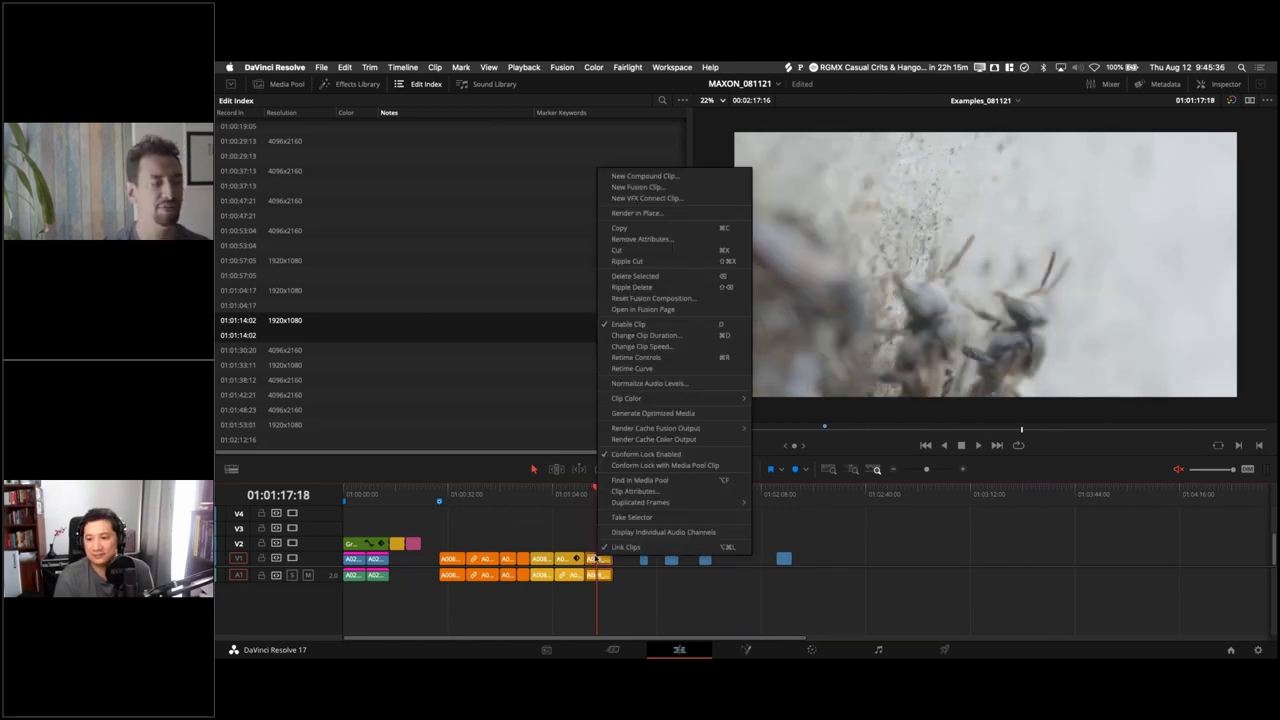
click(657, 491)
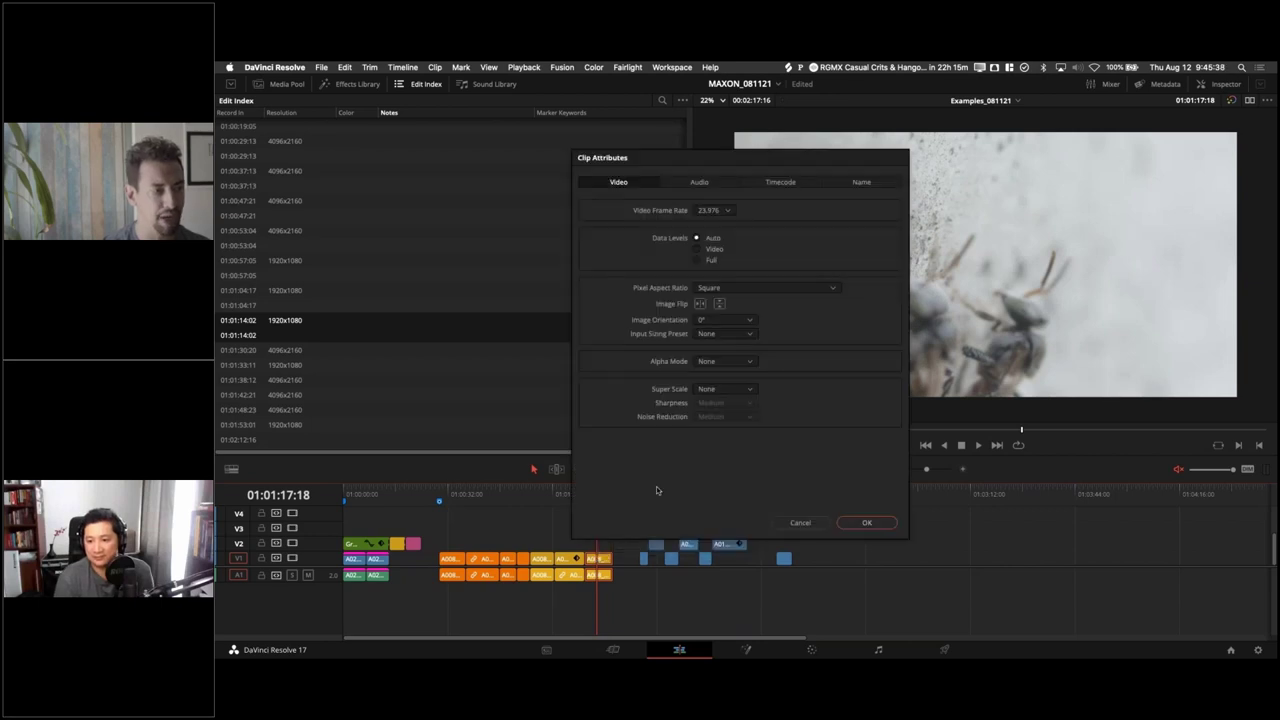
drag(759, 163, 841, 139)
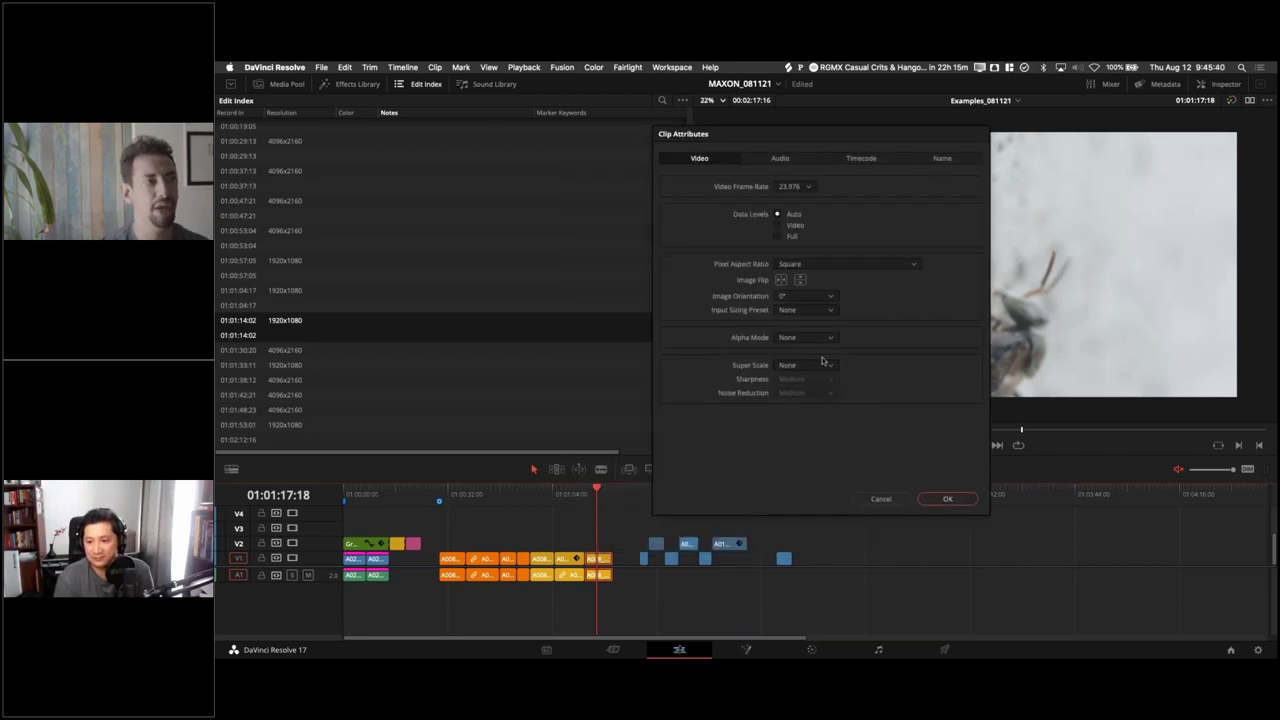
click(822, 366)
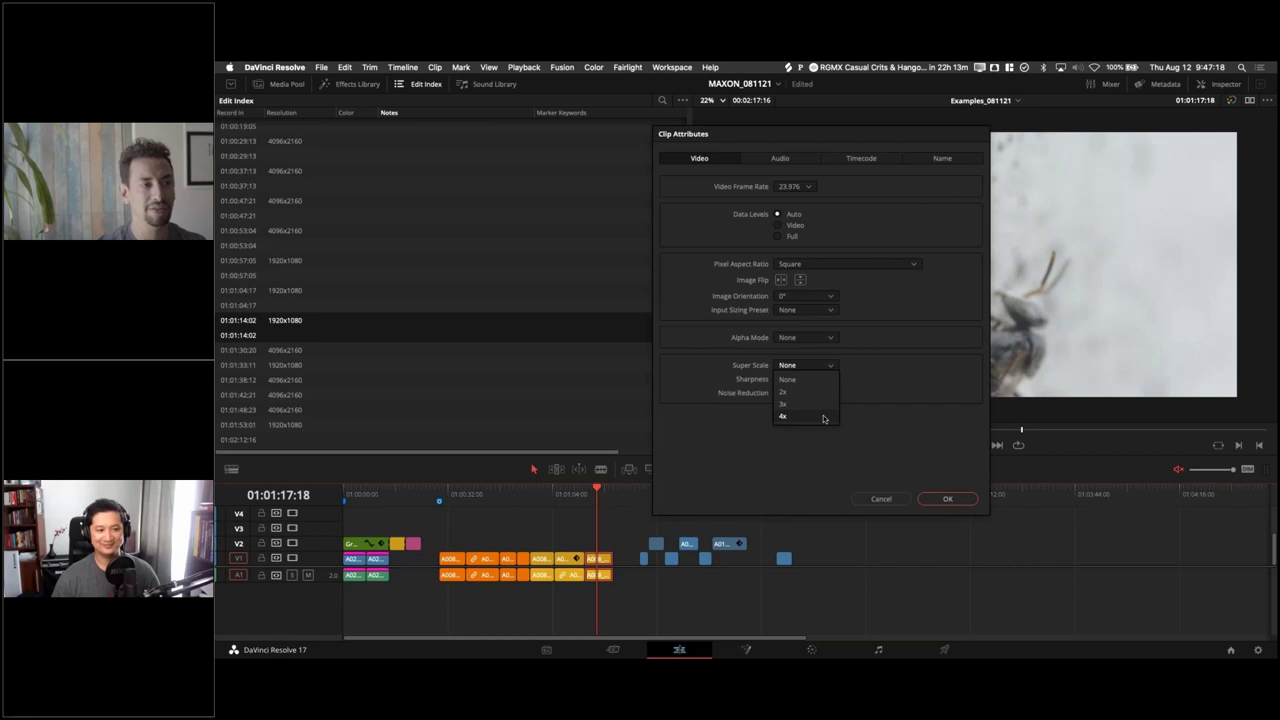
click(882, 477)
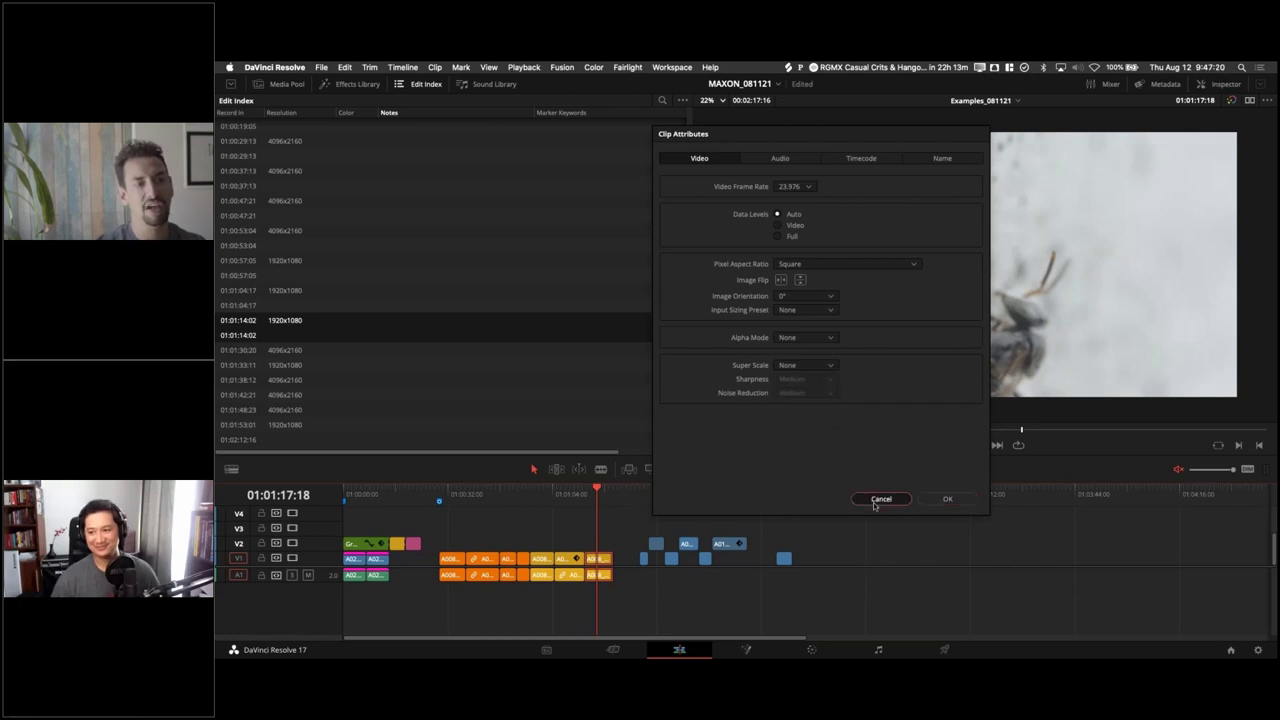
click(874, 500)
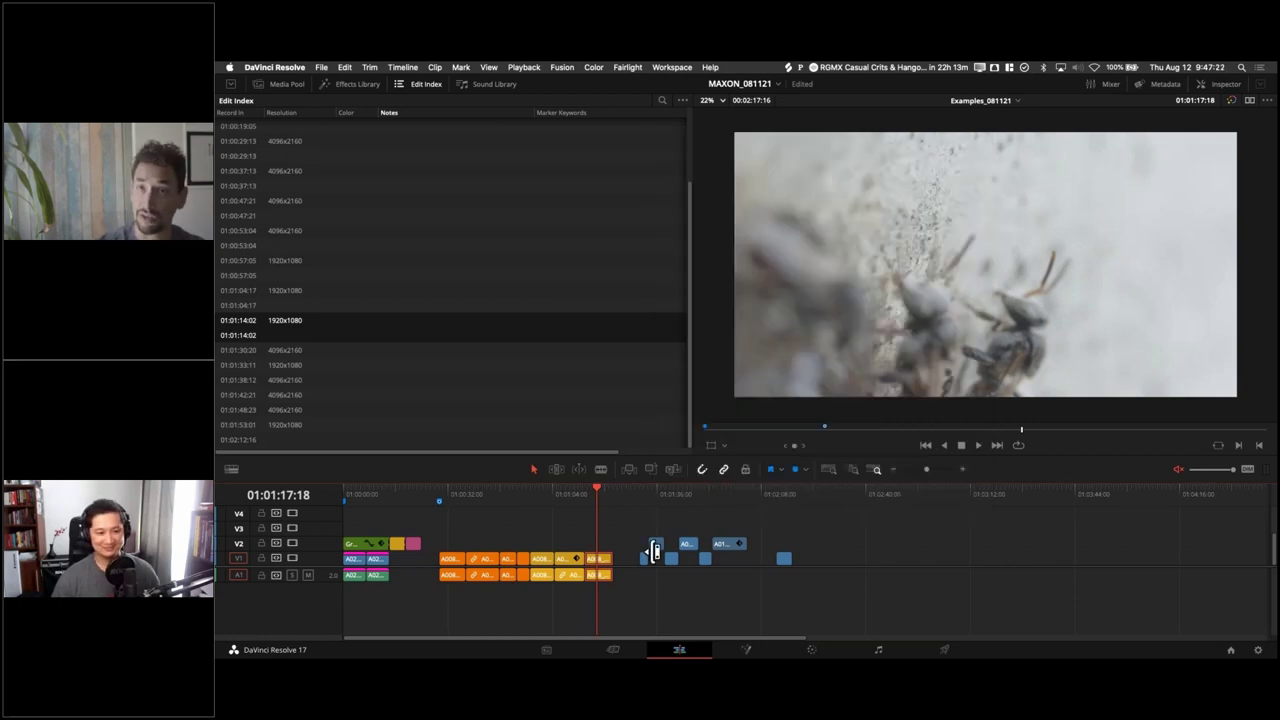
Step: Show the Media Pool's Taste bin with the playhead at 01:01:08:23 and preview BRoll_FX6_8.mov
click(568, 495)
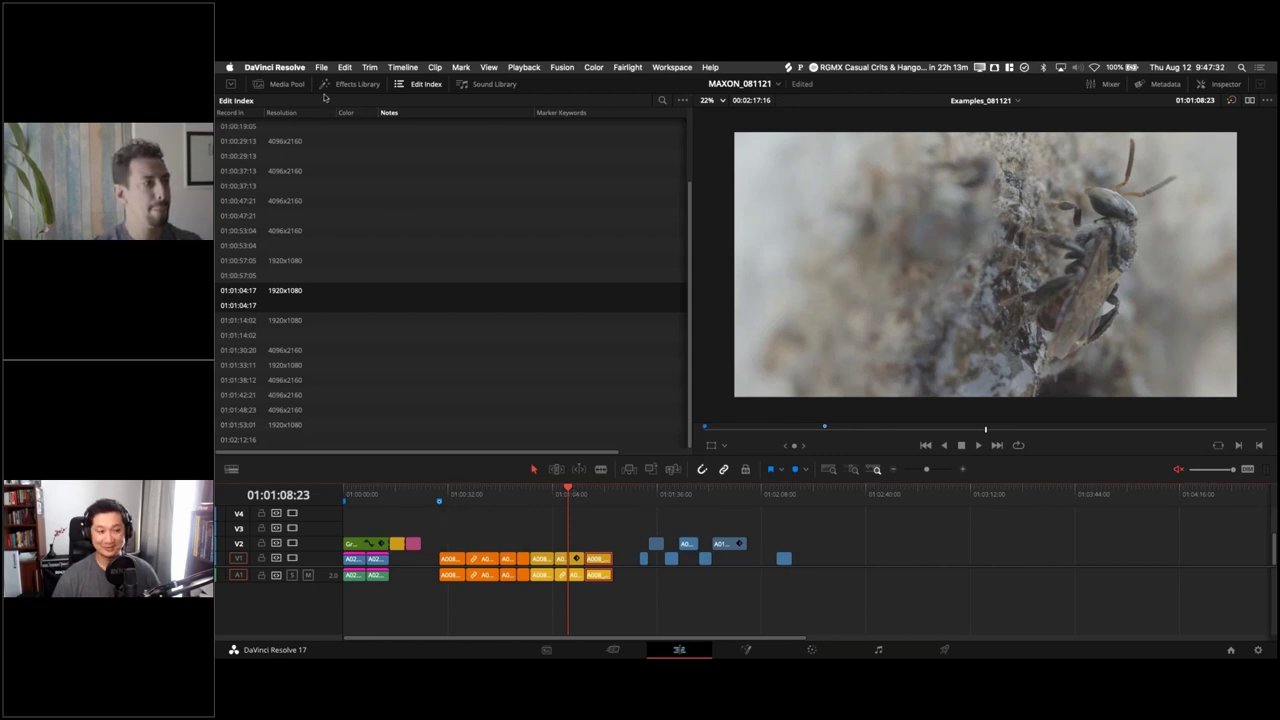
click(400, 84)
click(287, 85)
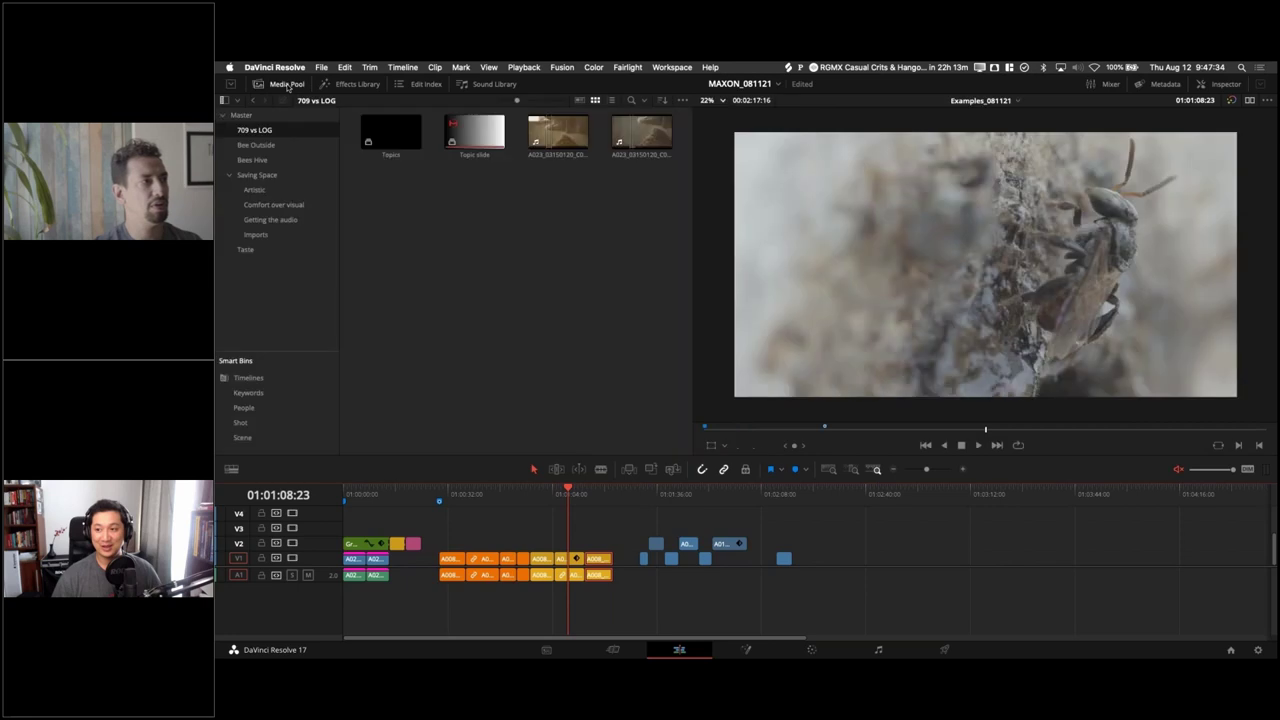
click(257, 177)
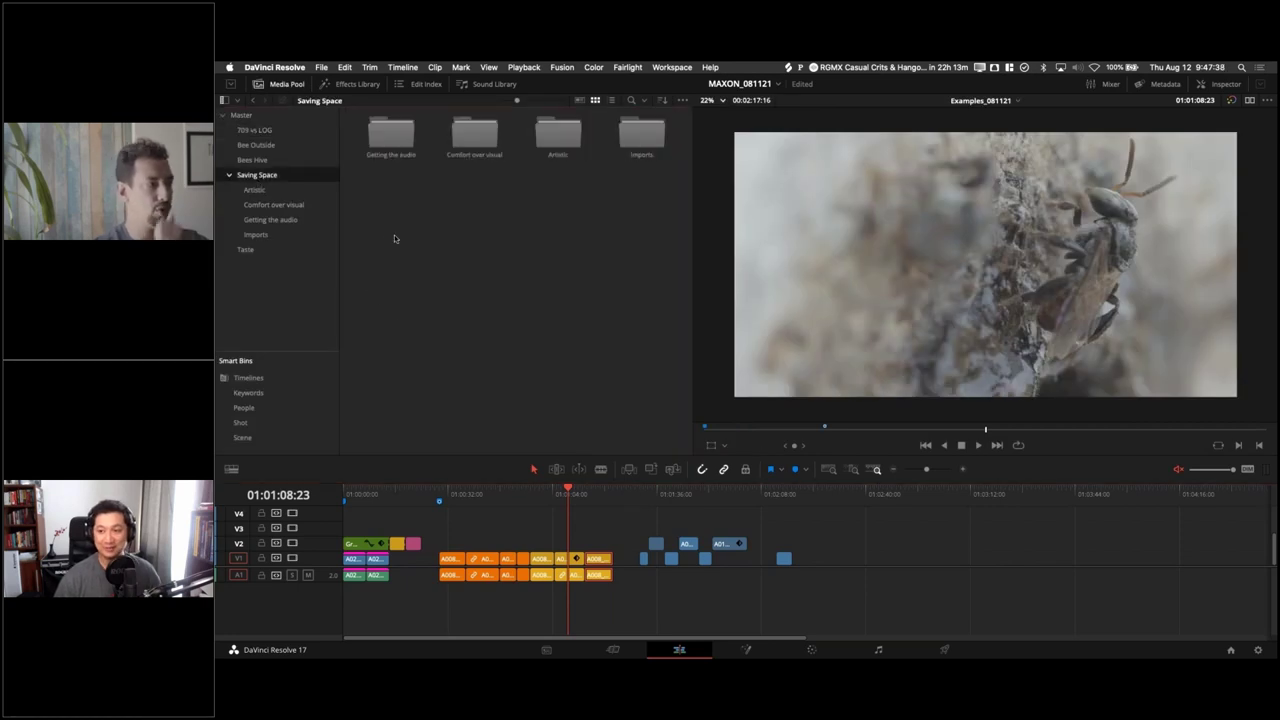
click(245, 249)
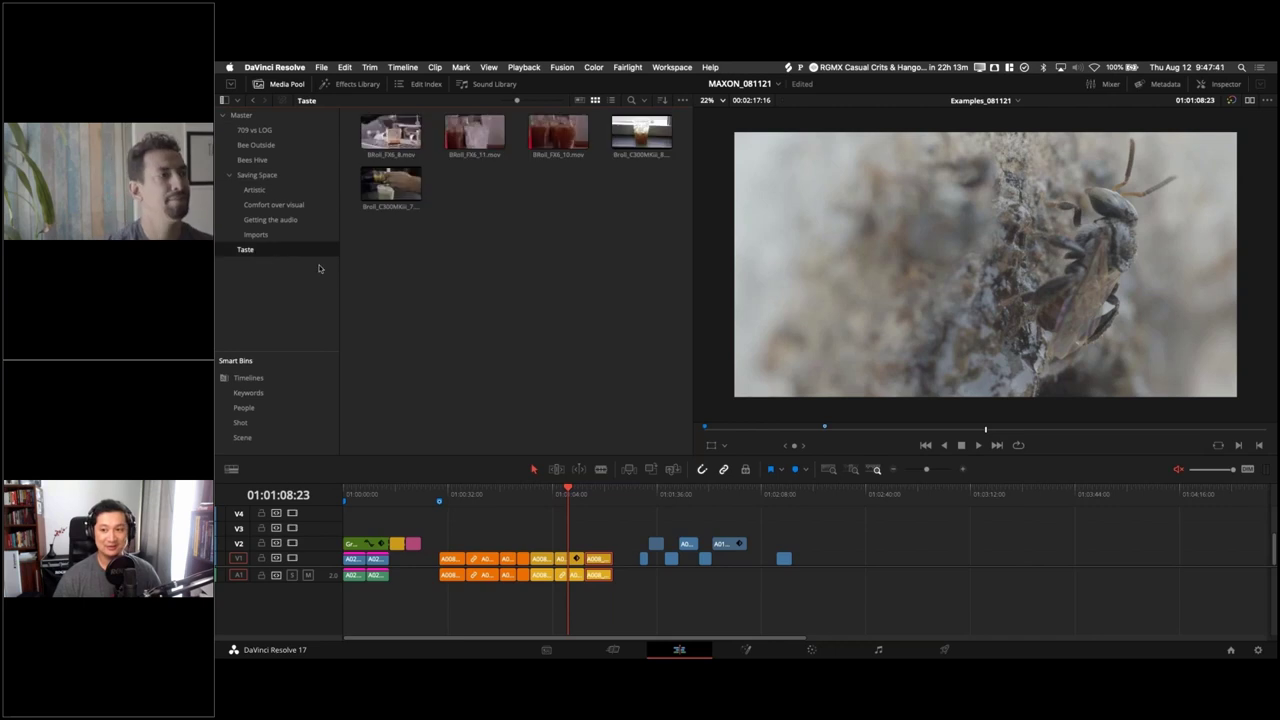
click(390, 132)
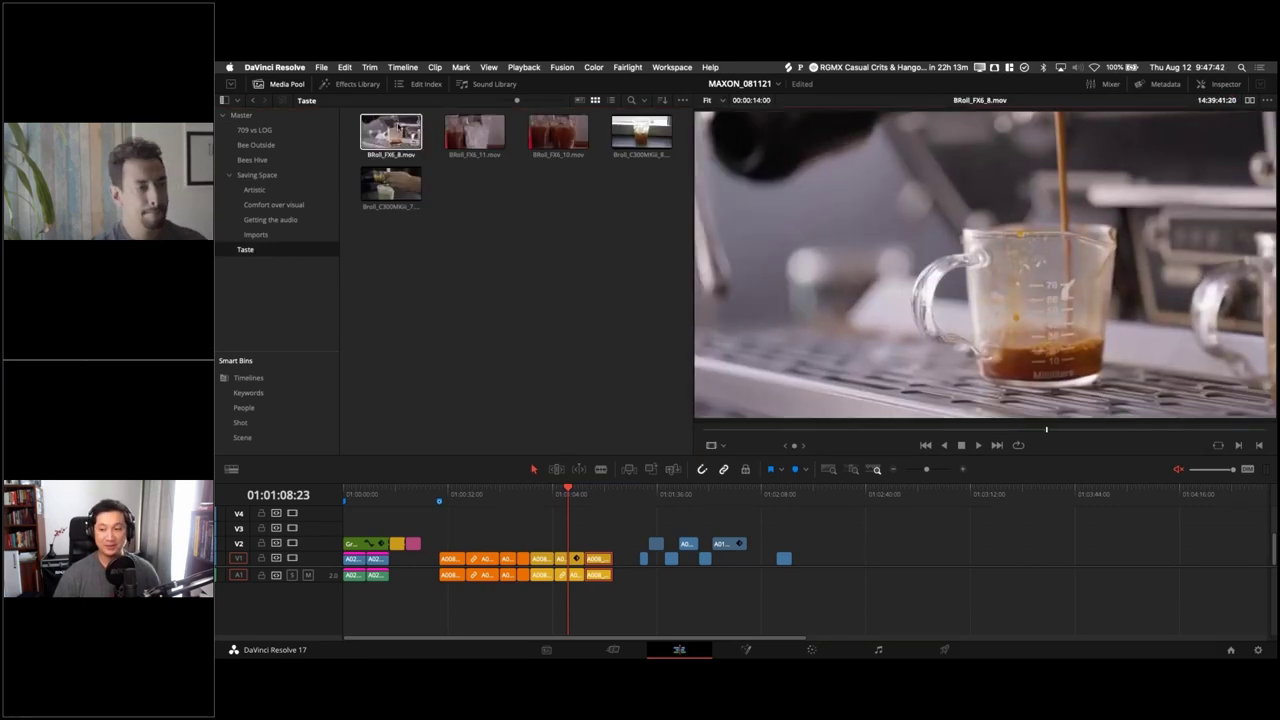
click(480, 236)
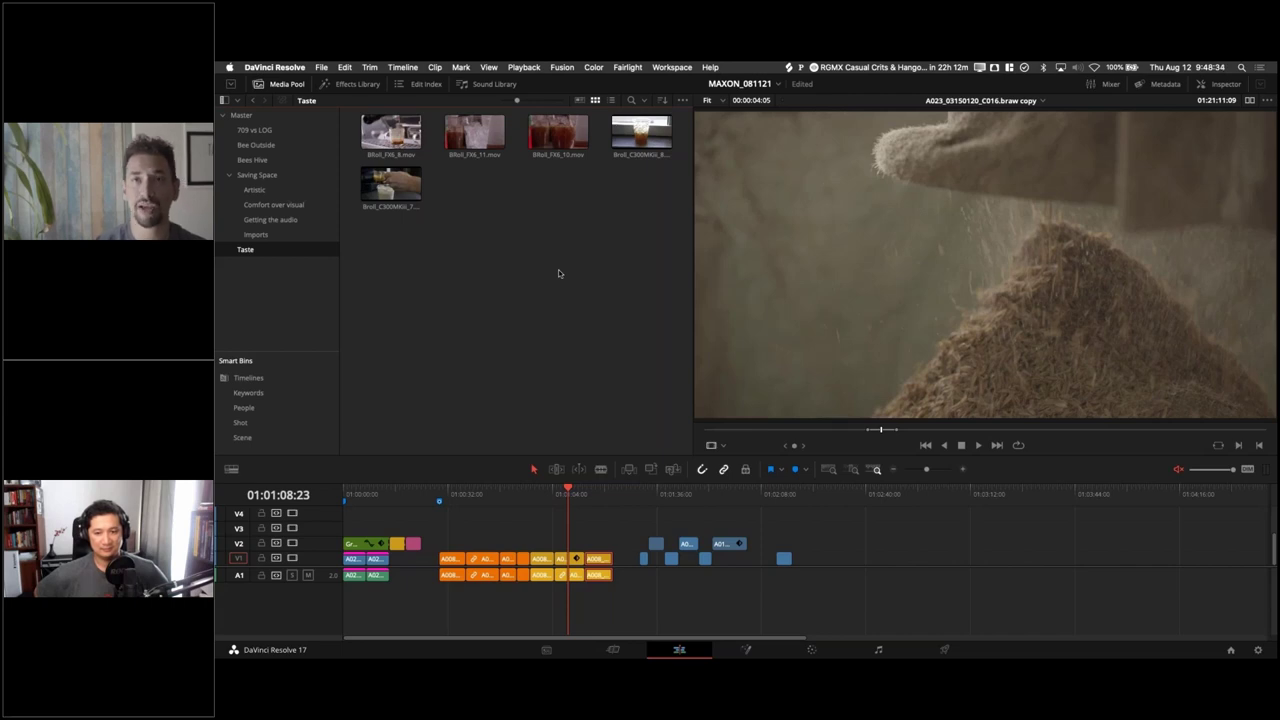
Step: Examine the timeline frame rate options in the Project Settings, cancel, and return to the Examples_081121 timeline view
click(1258, 650)
click(731, 276)
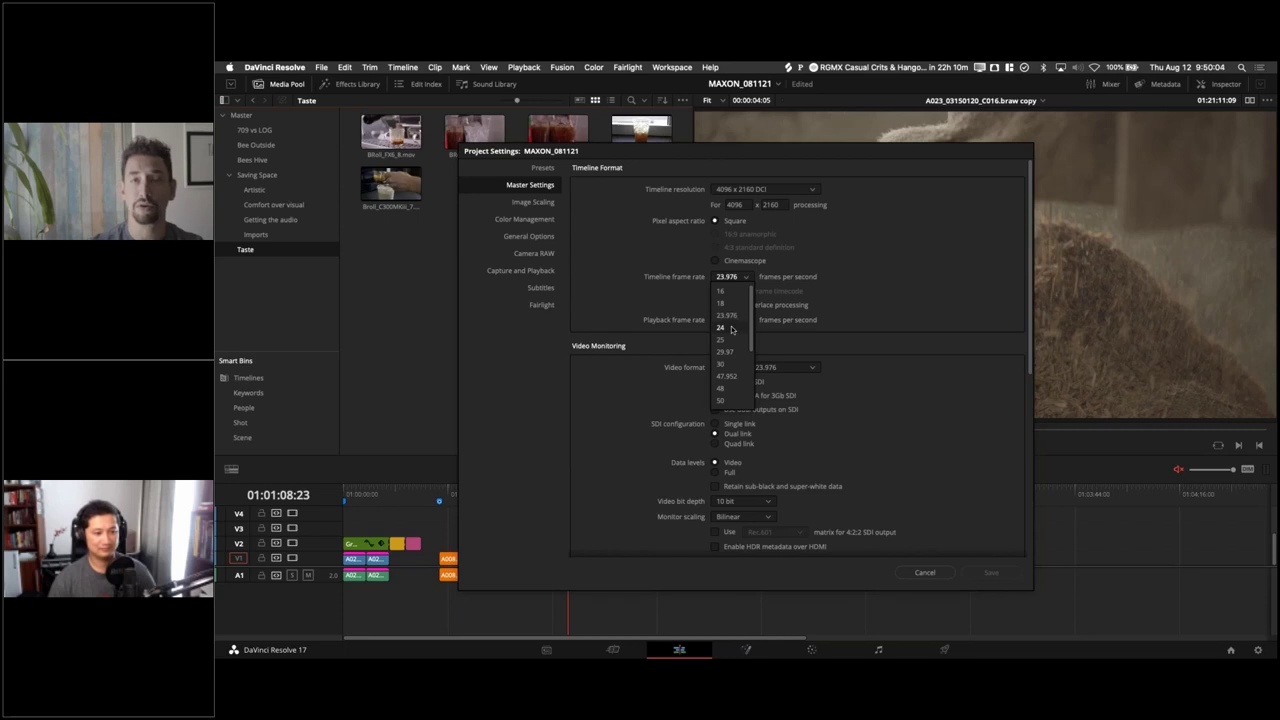
click(842, 301)
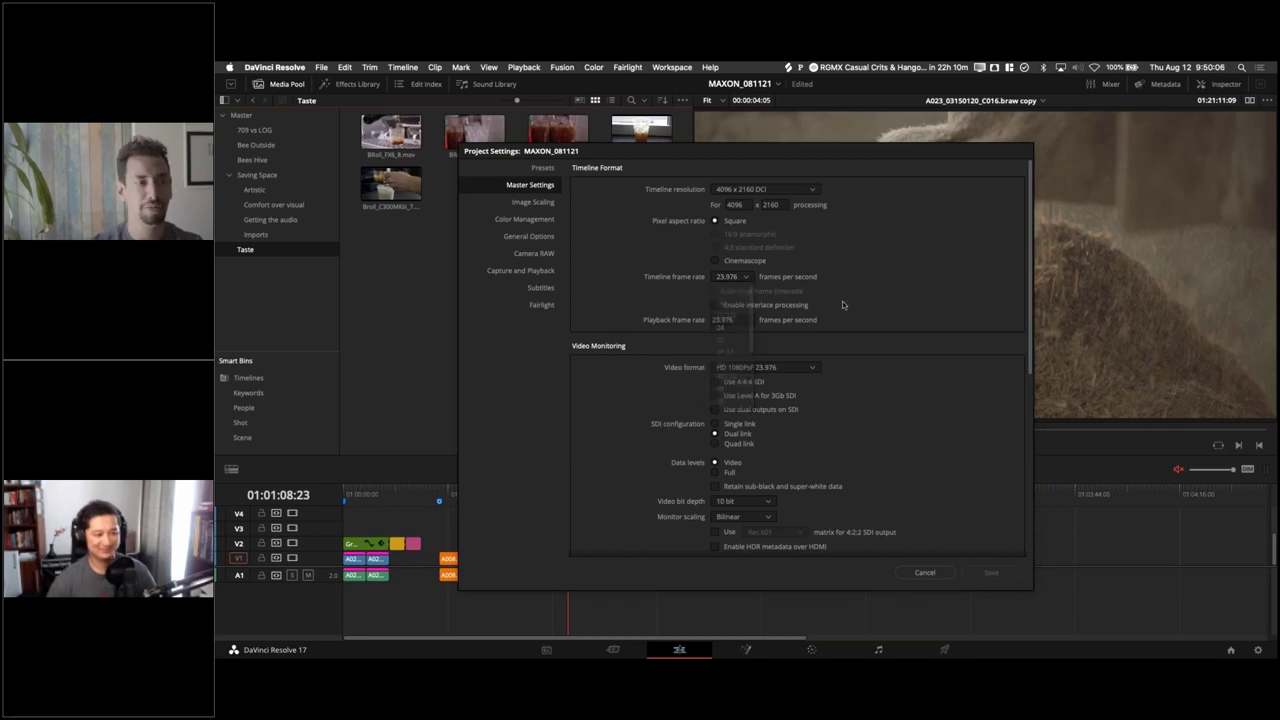
click(902, 572)
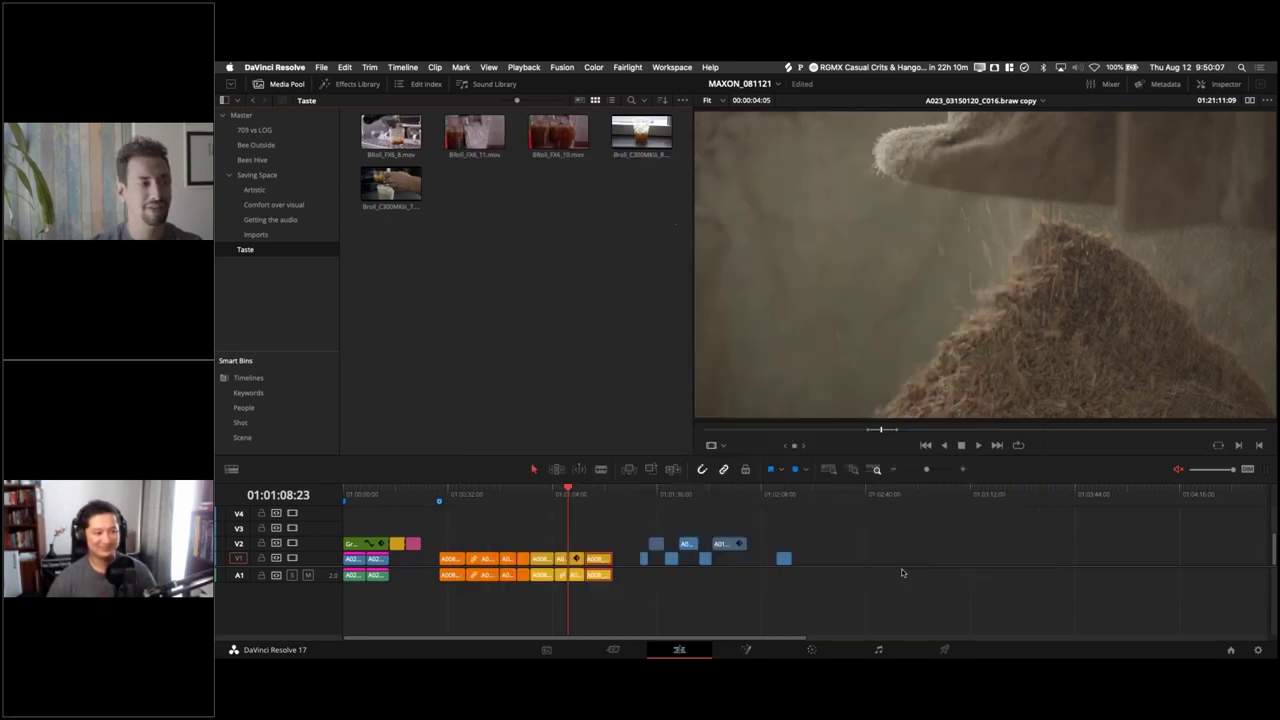
click(796, 581)
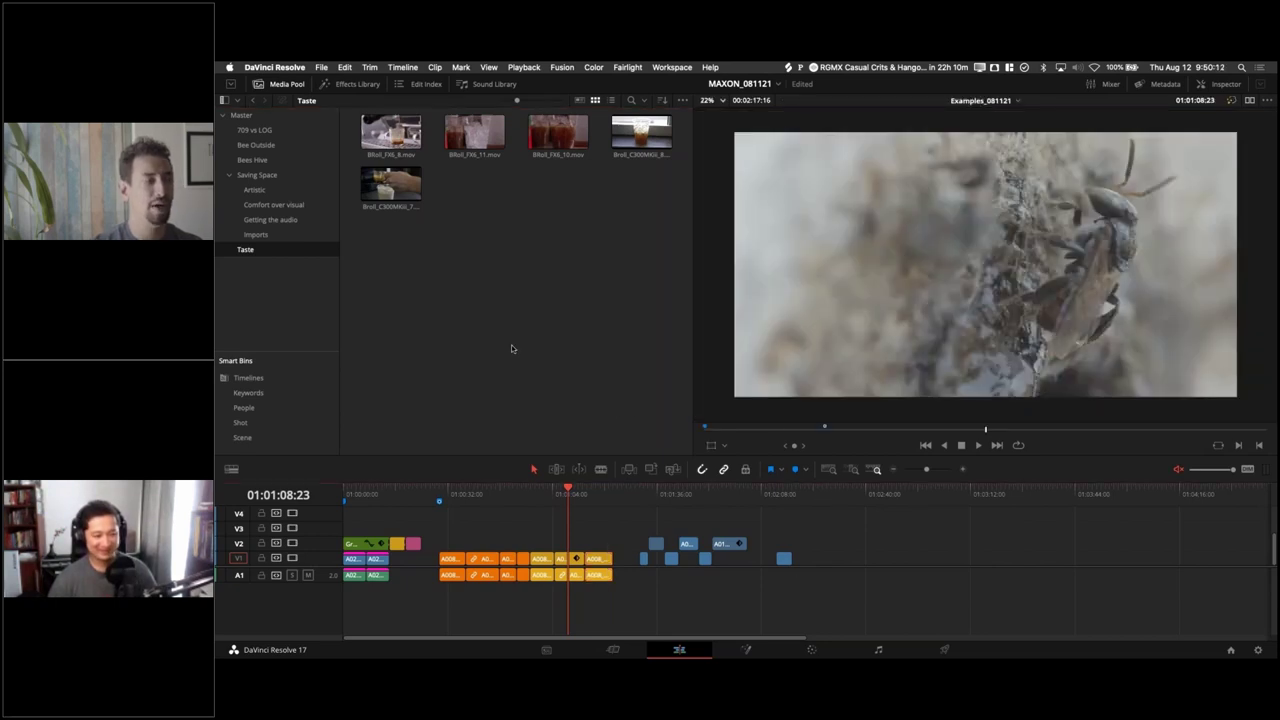
Step: Load BRoll_FX6_8.mov from the Taste bin in the viewer and play it
click(395, 143)
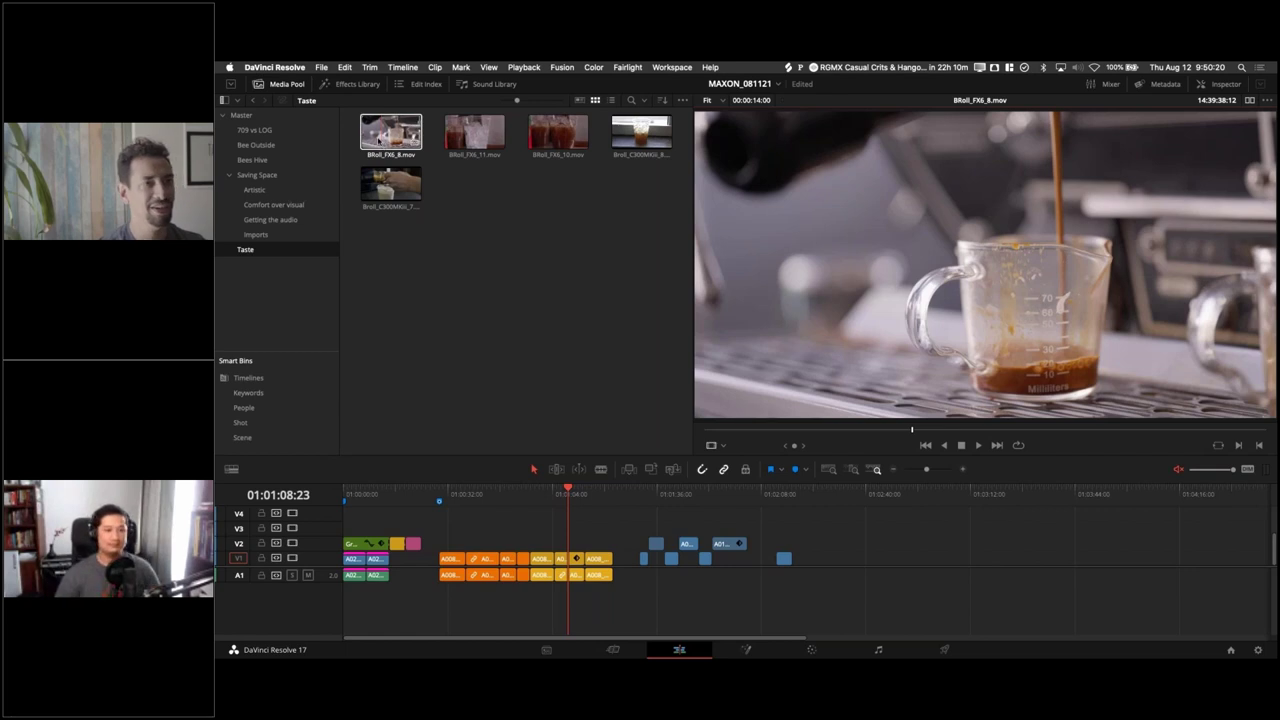
key(space)
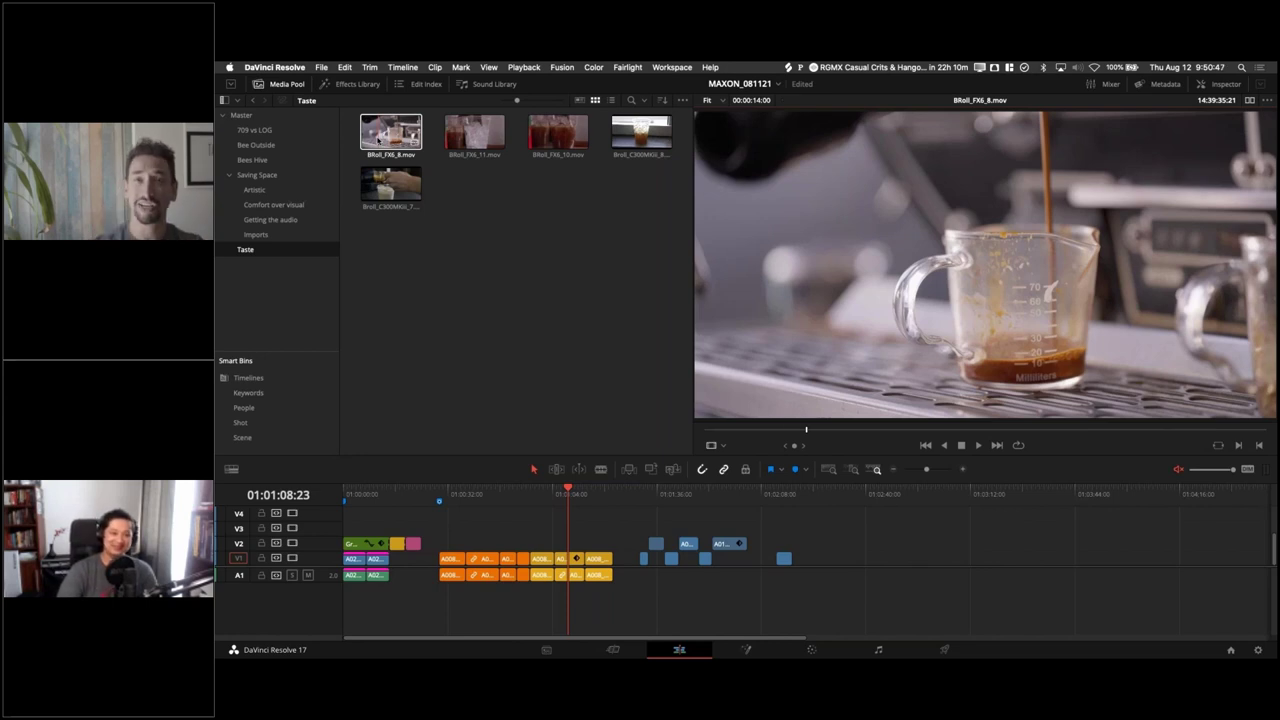
key(space)
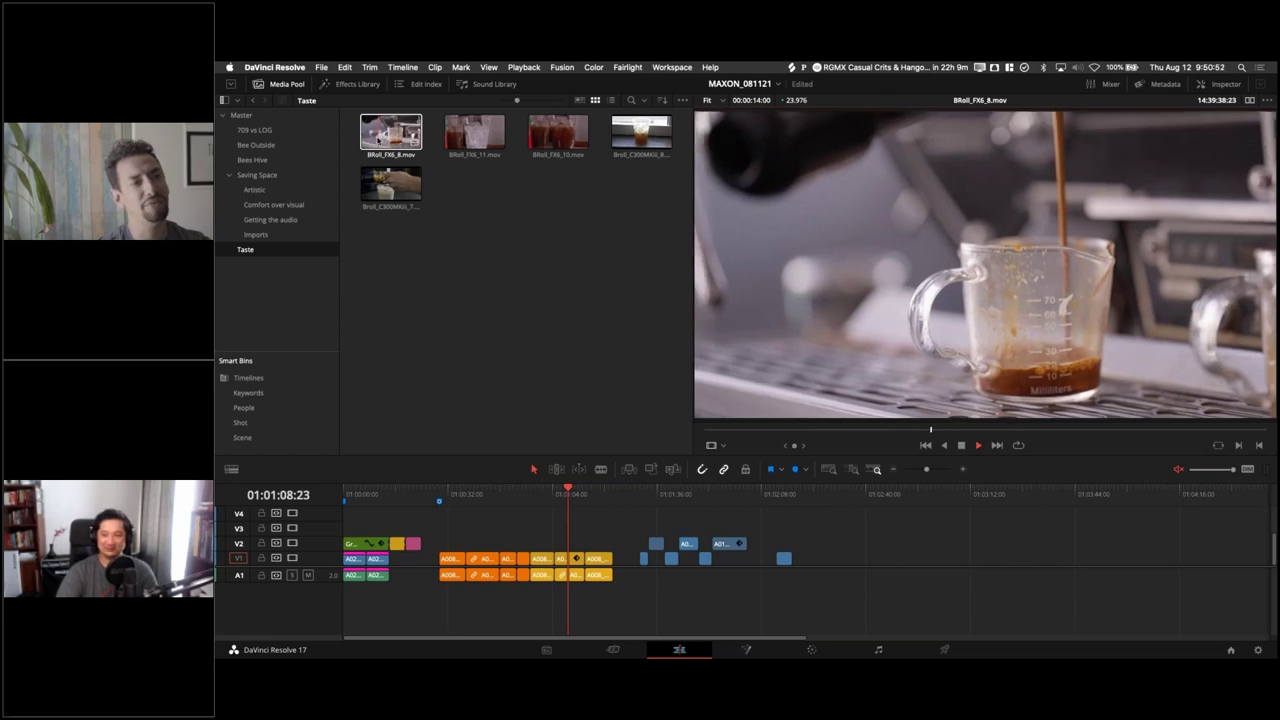
Step: Preview BRoll_FX6_11.mov and play a short part of BRoll_FX6_10.mov up to 14:42:46:17
click(475, 130)
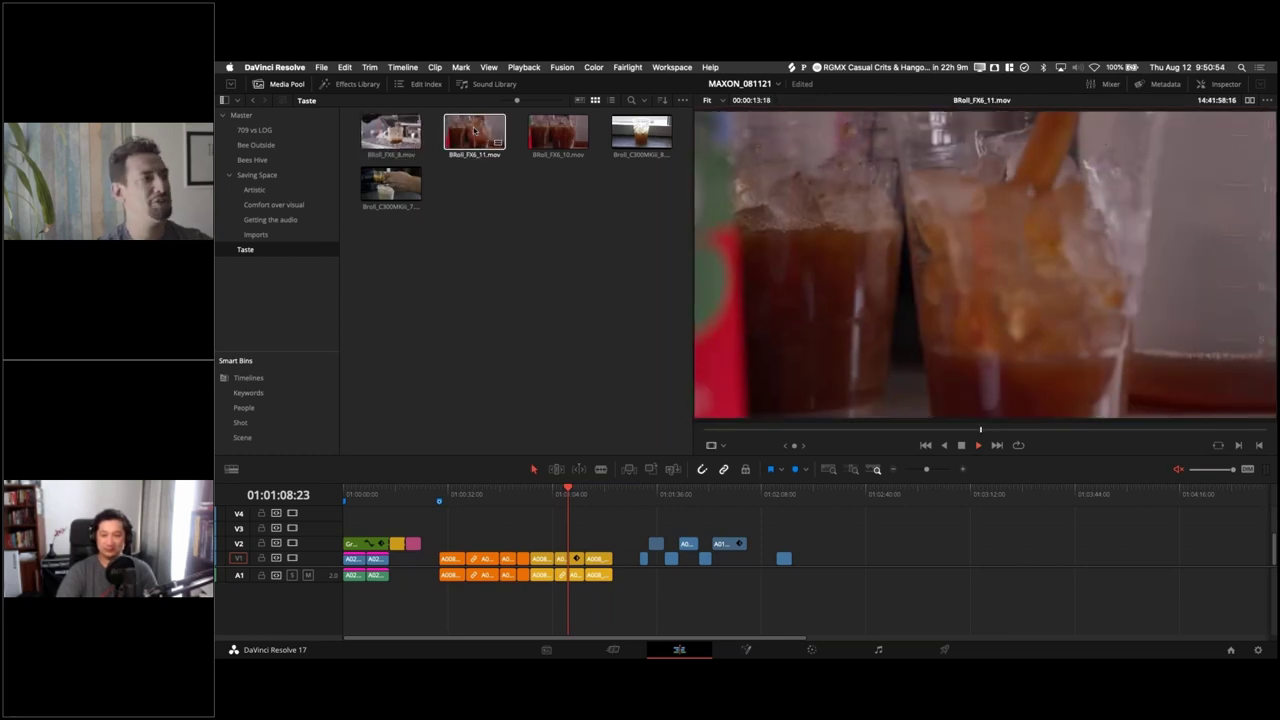
click(558, 135)
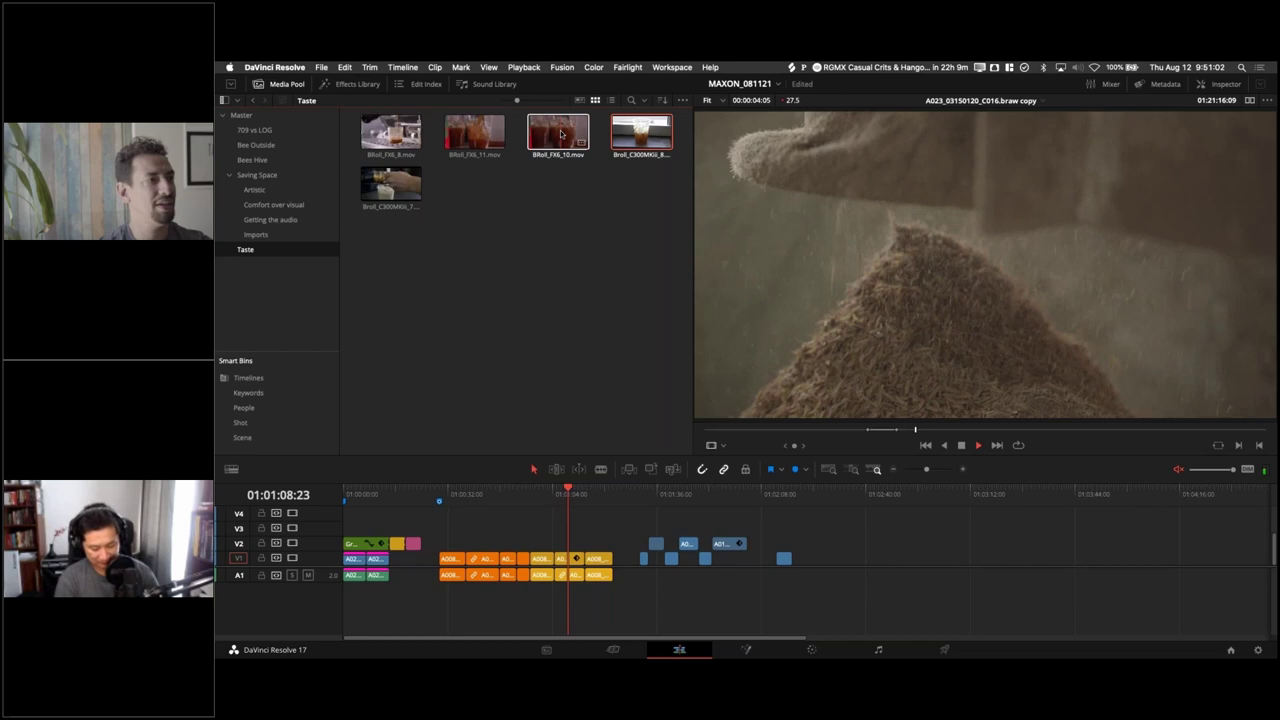
click(607, 369)
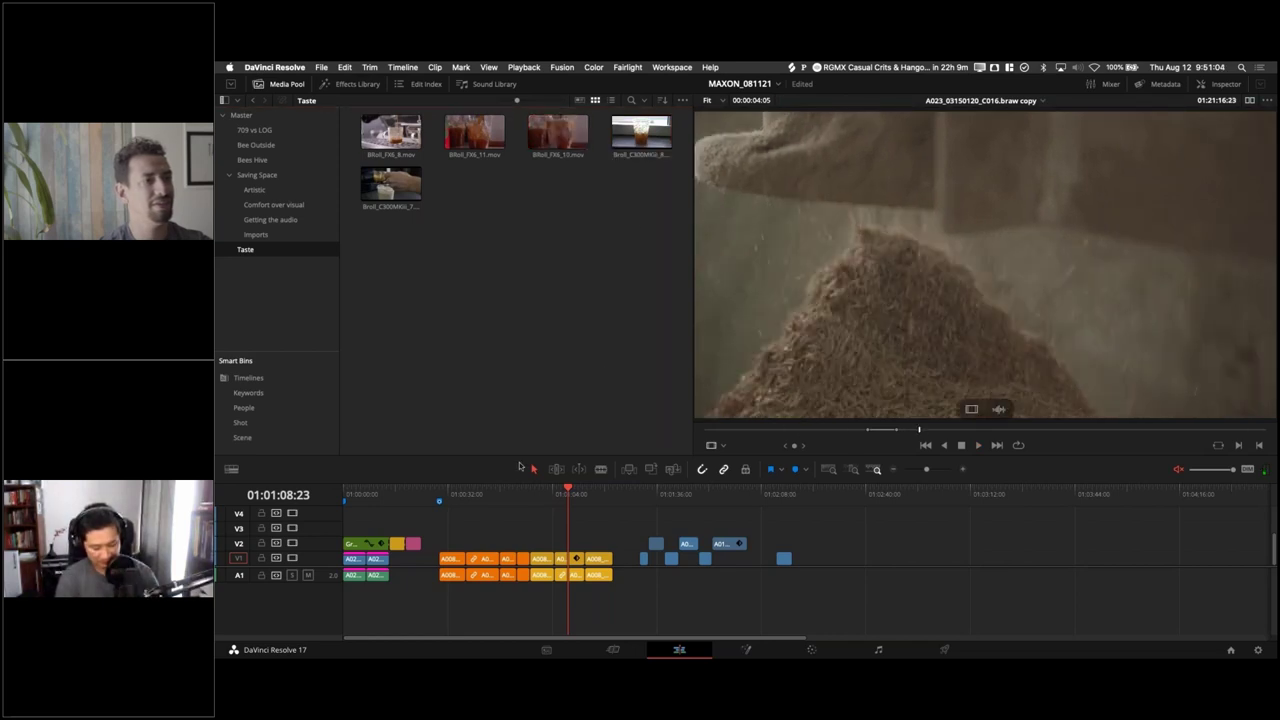
click(557, 140)
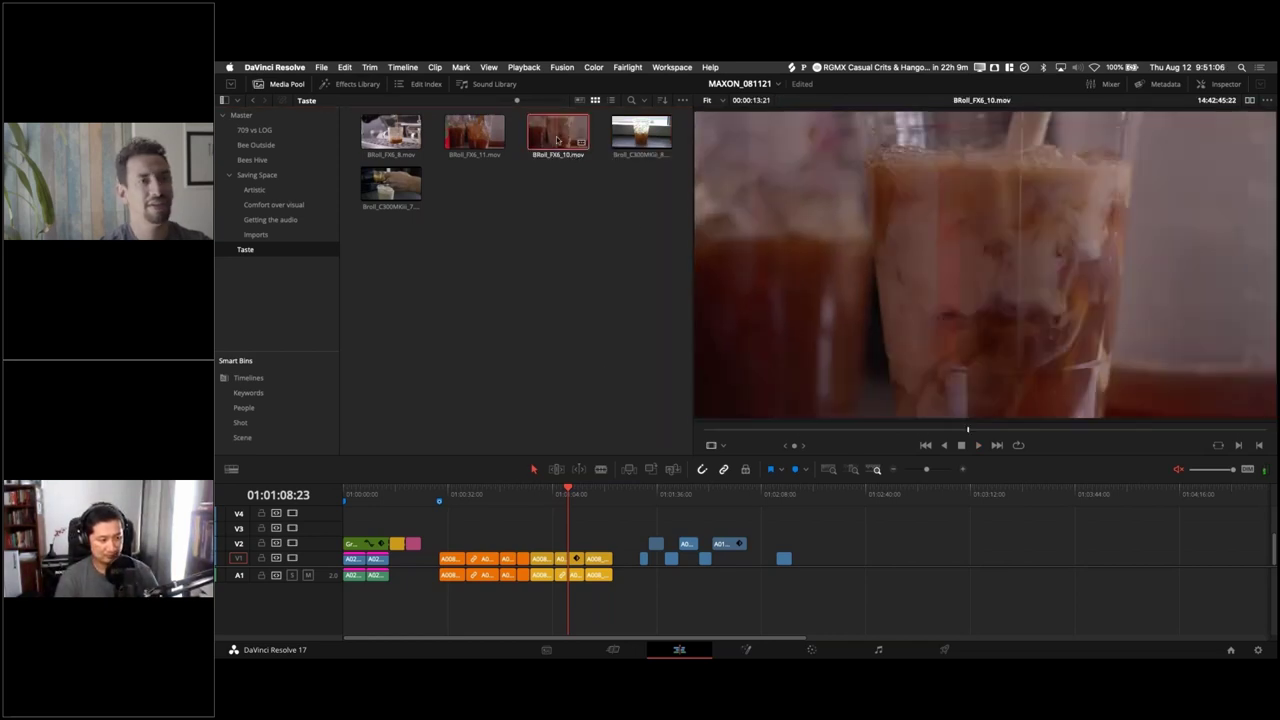
key(space)
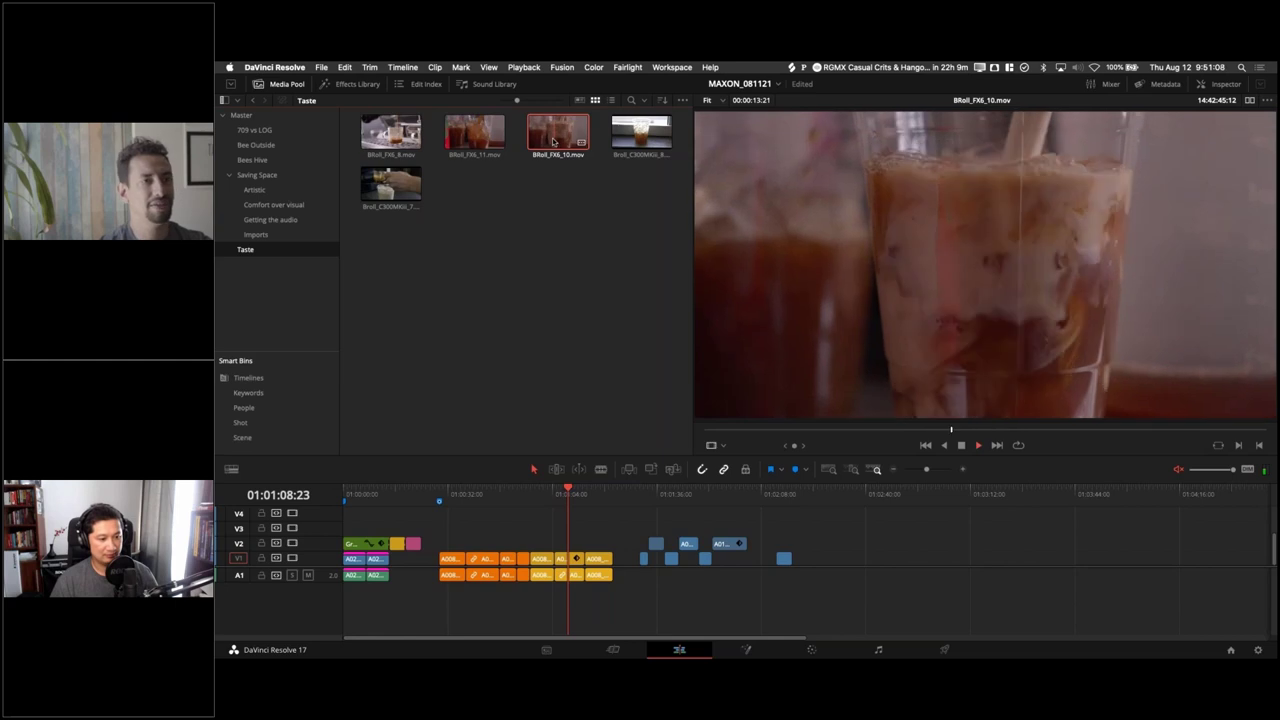
key(space)
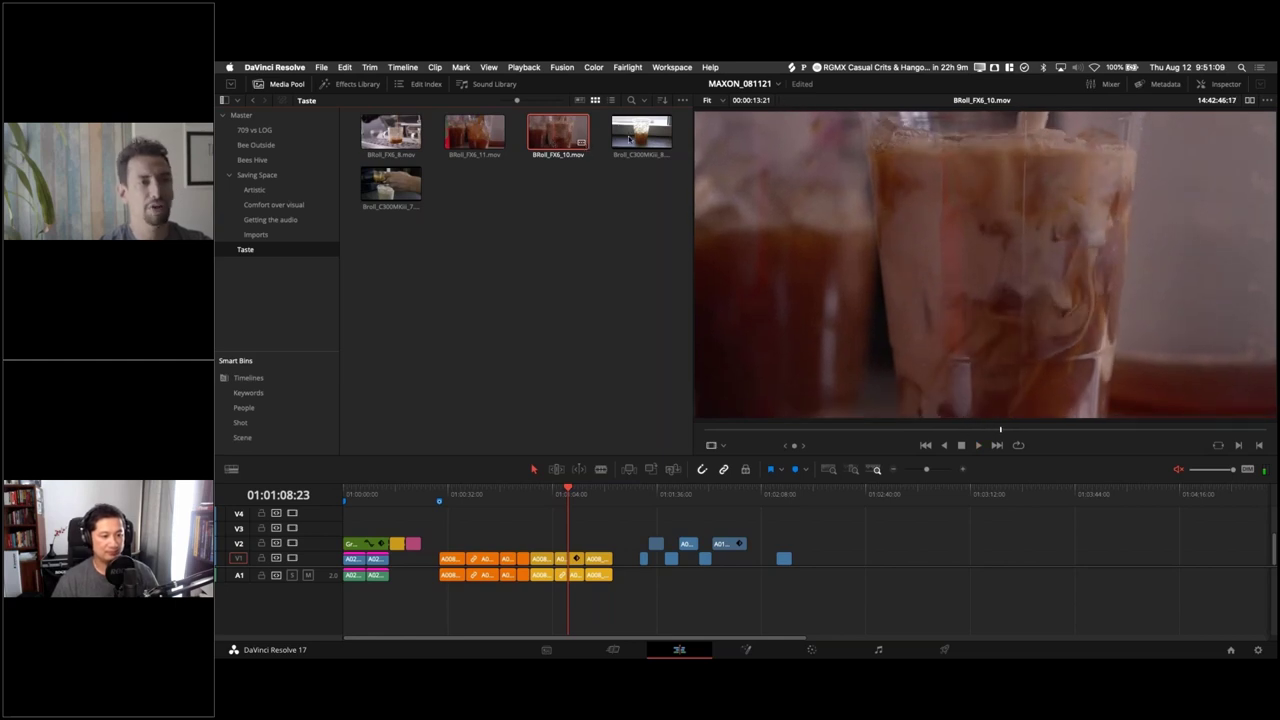
Step: Play part of Broll_C300MKii_8.mov, preview Broll_C300MKii_7.mov, and clear the clip selection
click(628, 140)
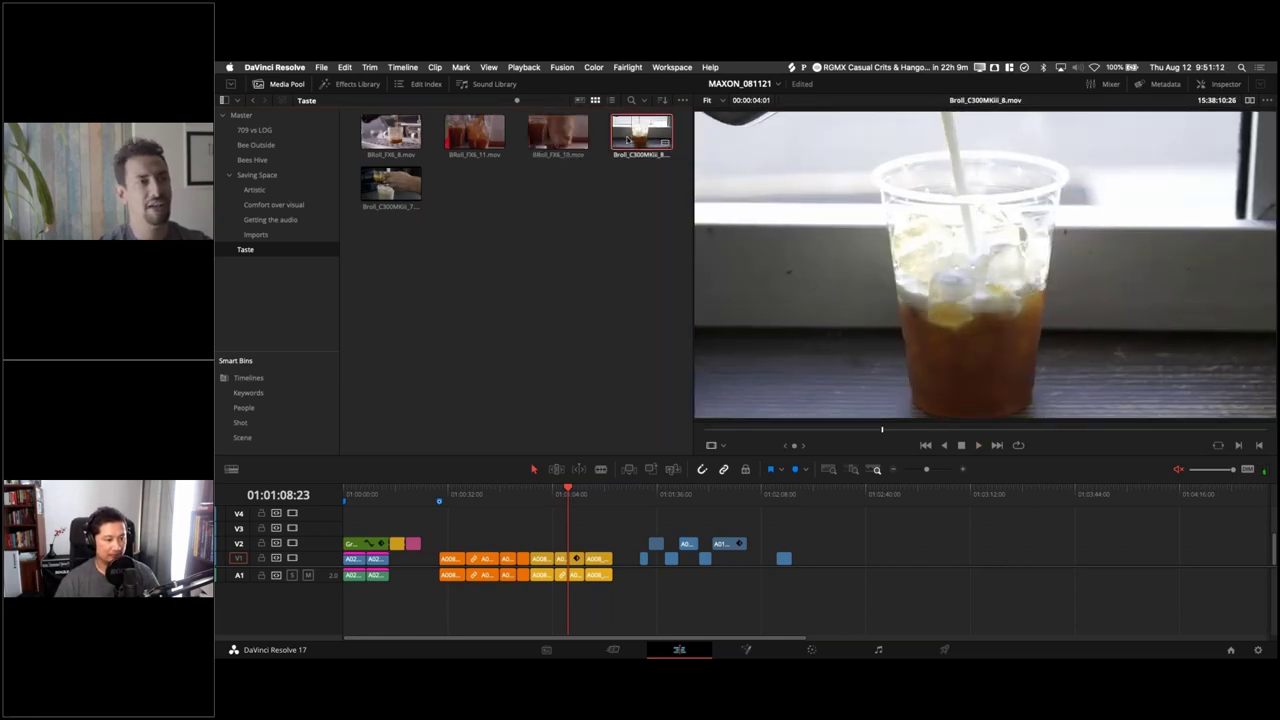
key(space)
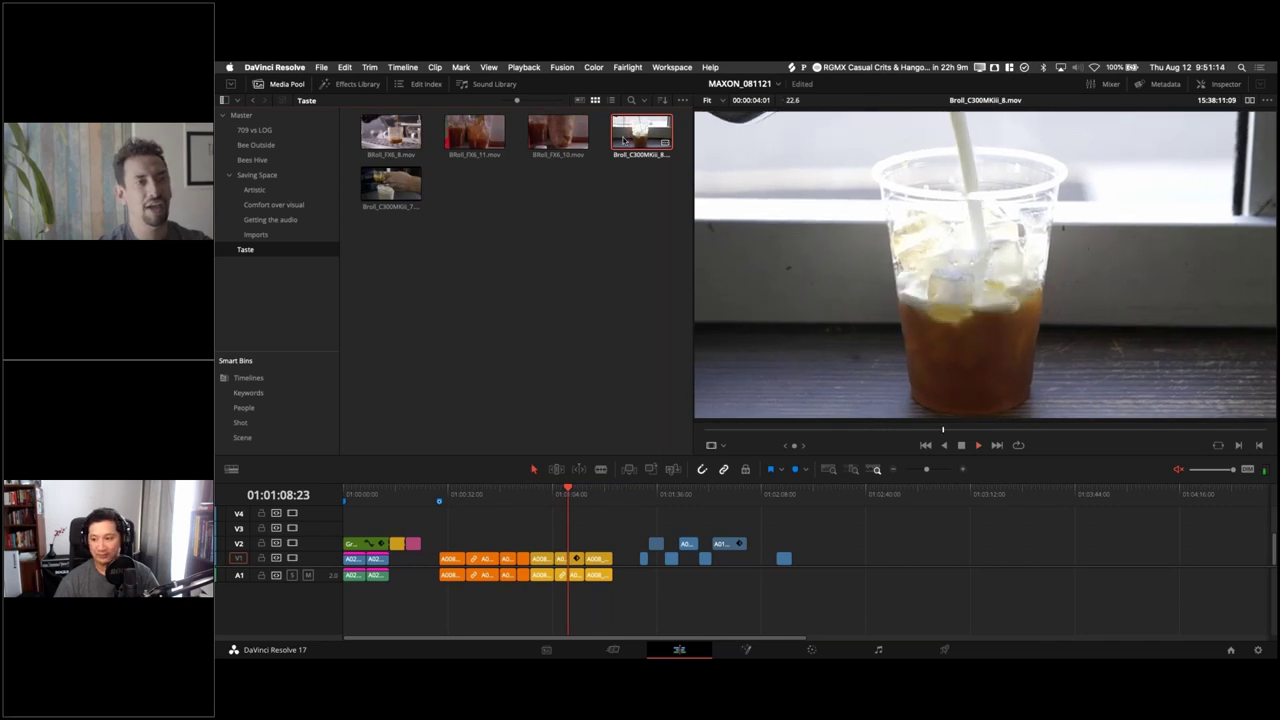
key(space)
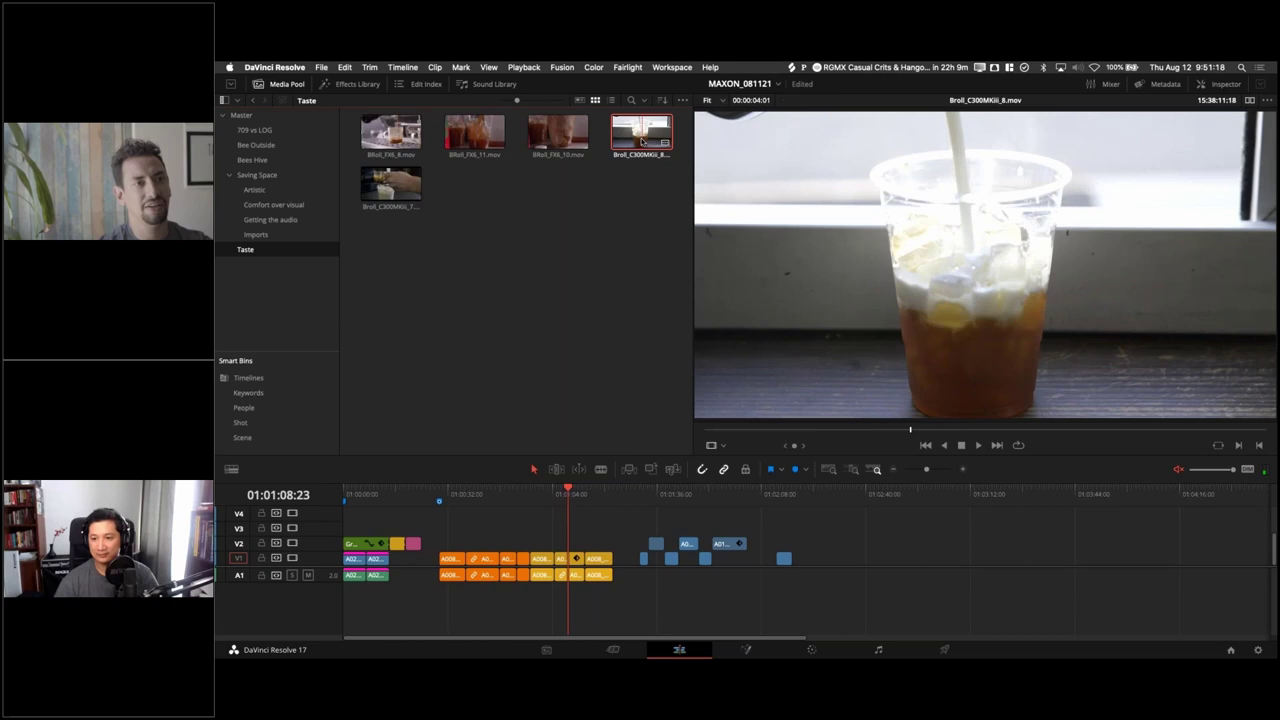
click(649, 140)
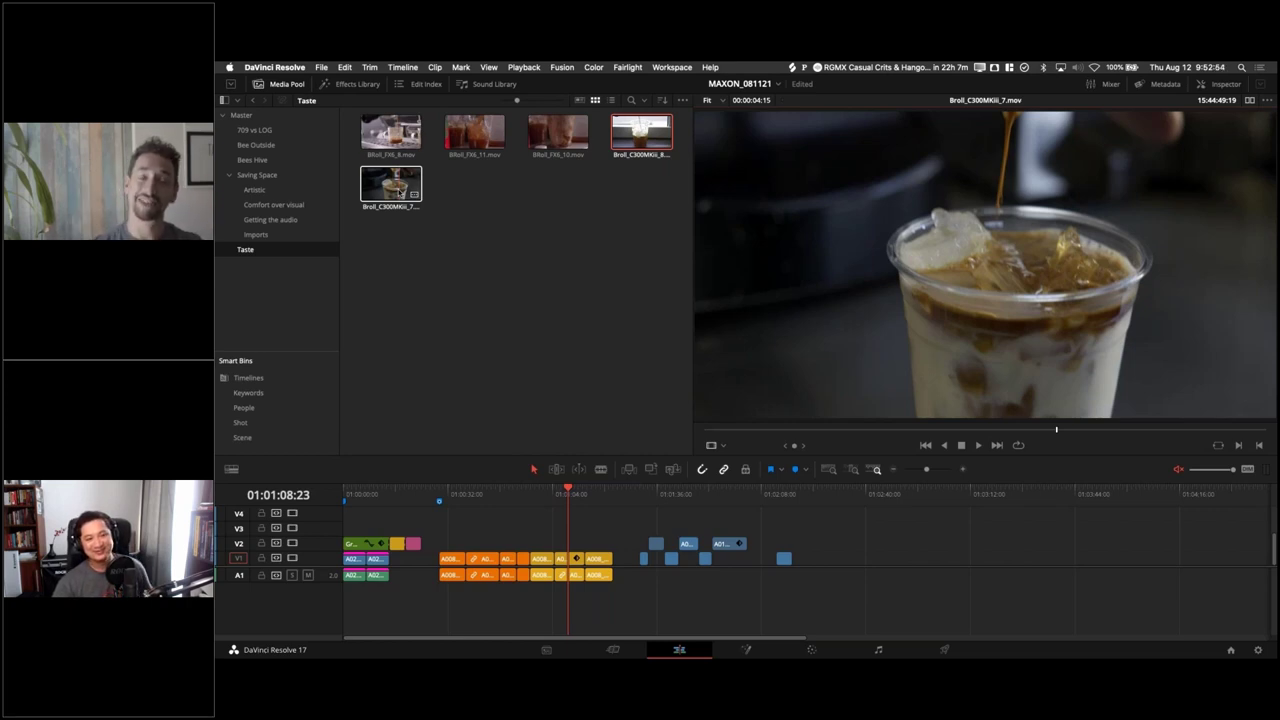
click(403, 292)
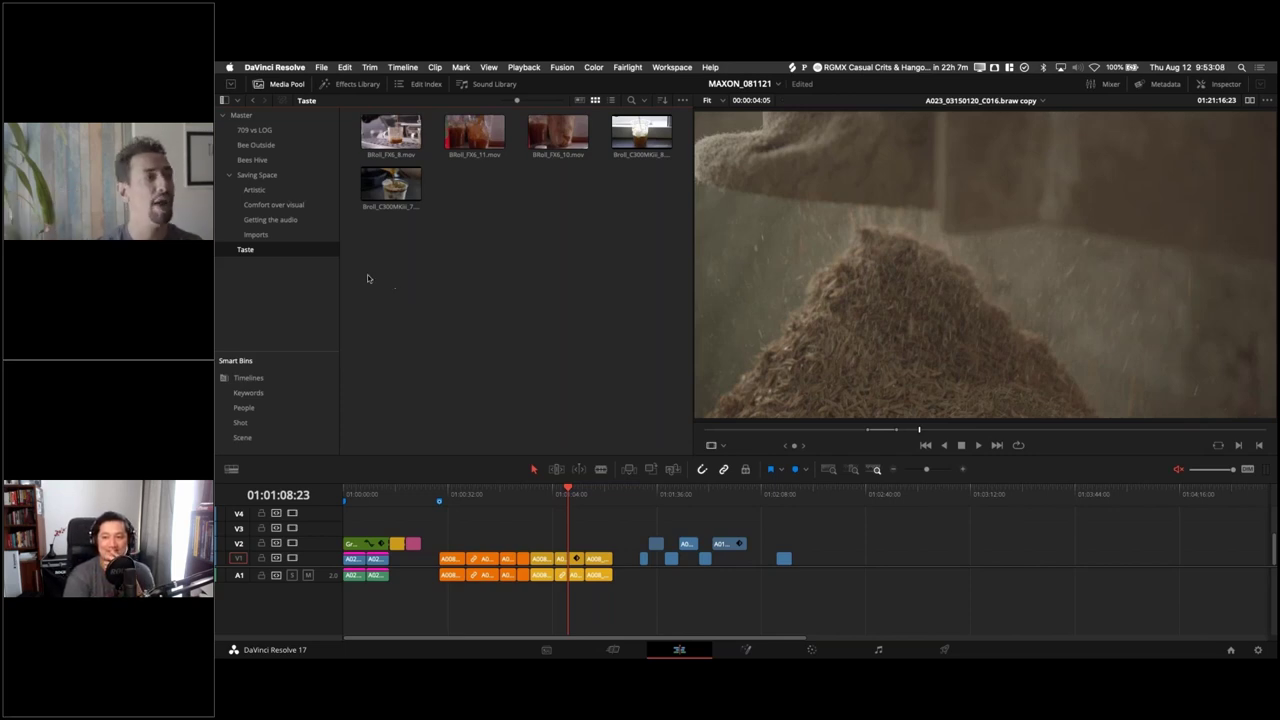
Step: Browse the Saving Space bin's Comfort over visual clips and open its Artistic bin
click(256, 176)
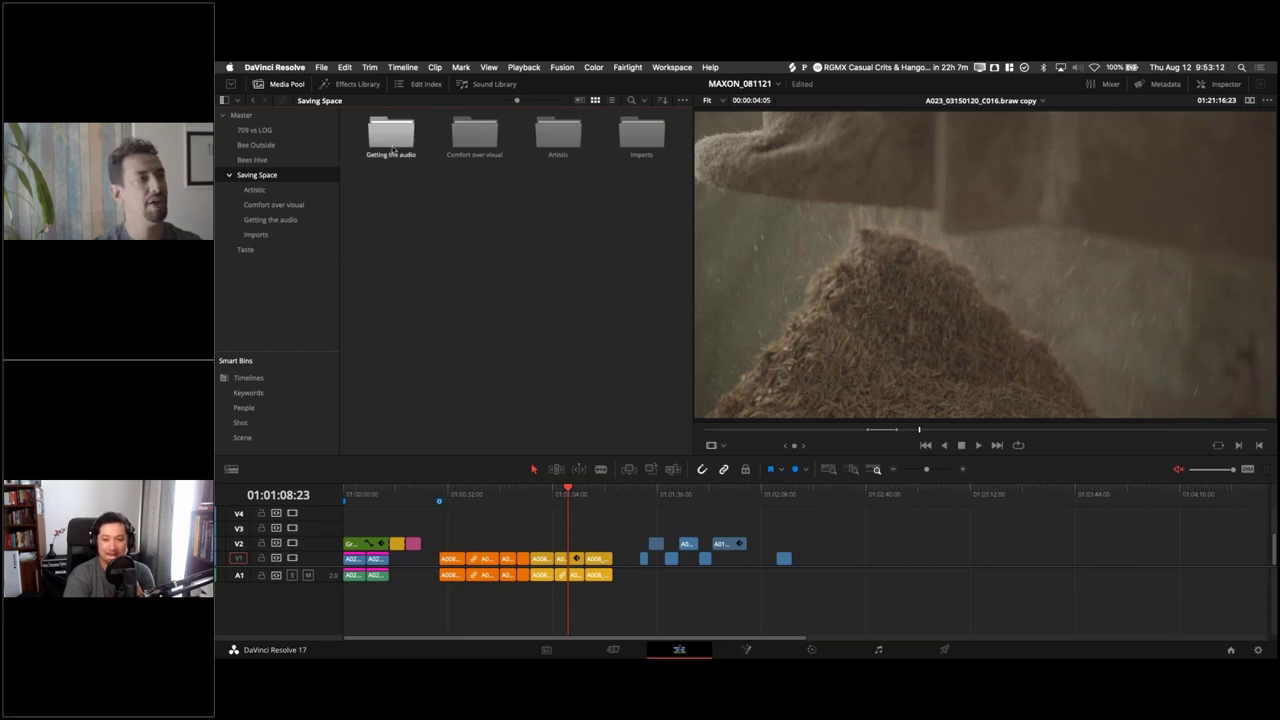
click(256, 190)
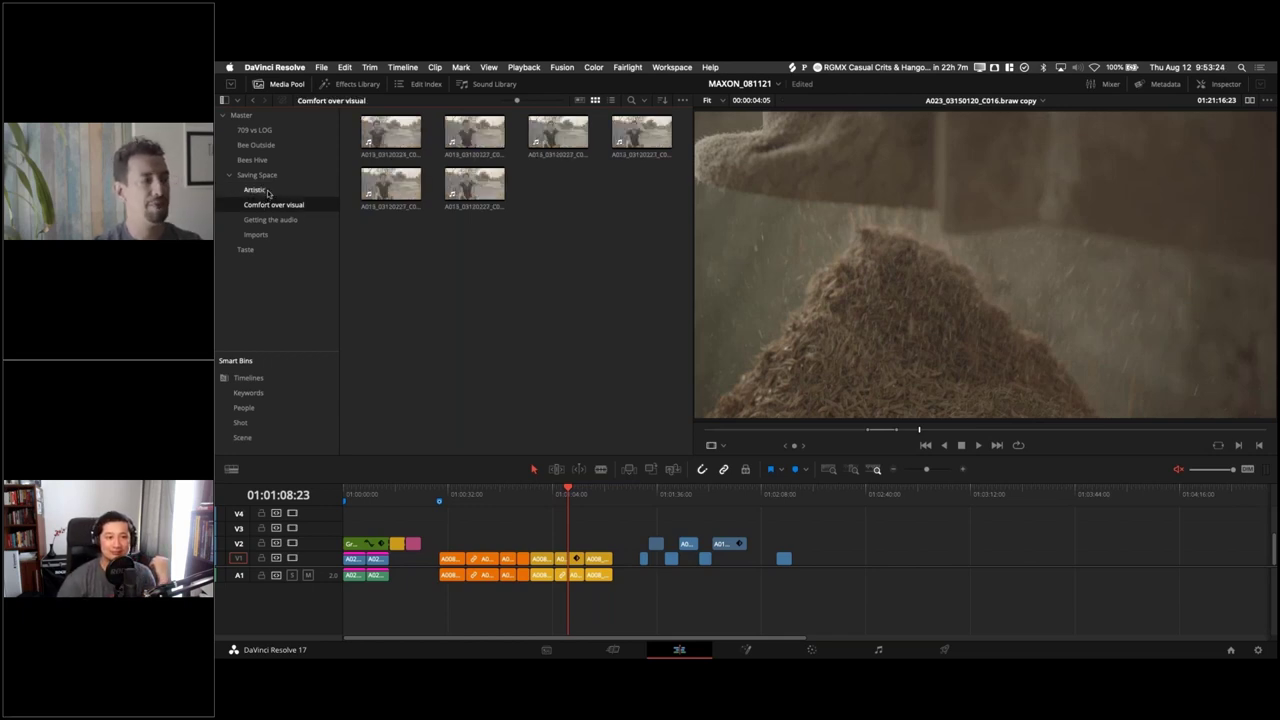
click(267, 191)
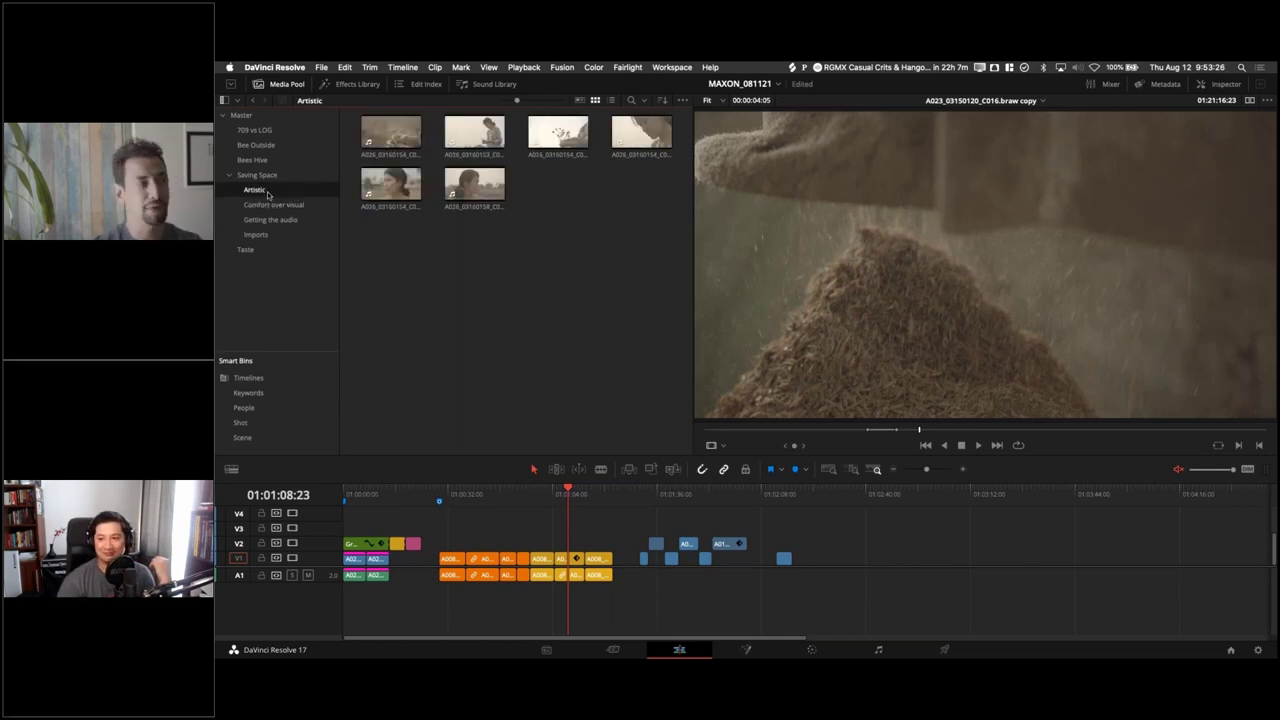
Step: Preview each of the six Artistic bin clips, return to A026_03160154_C010_S002.mov, and clear the clip selection
click(372, 141)
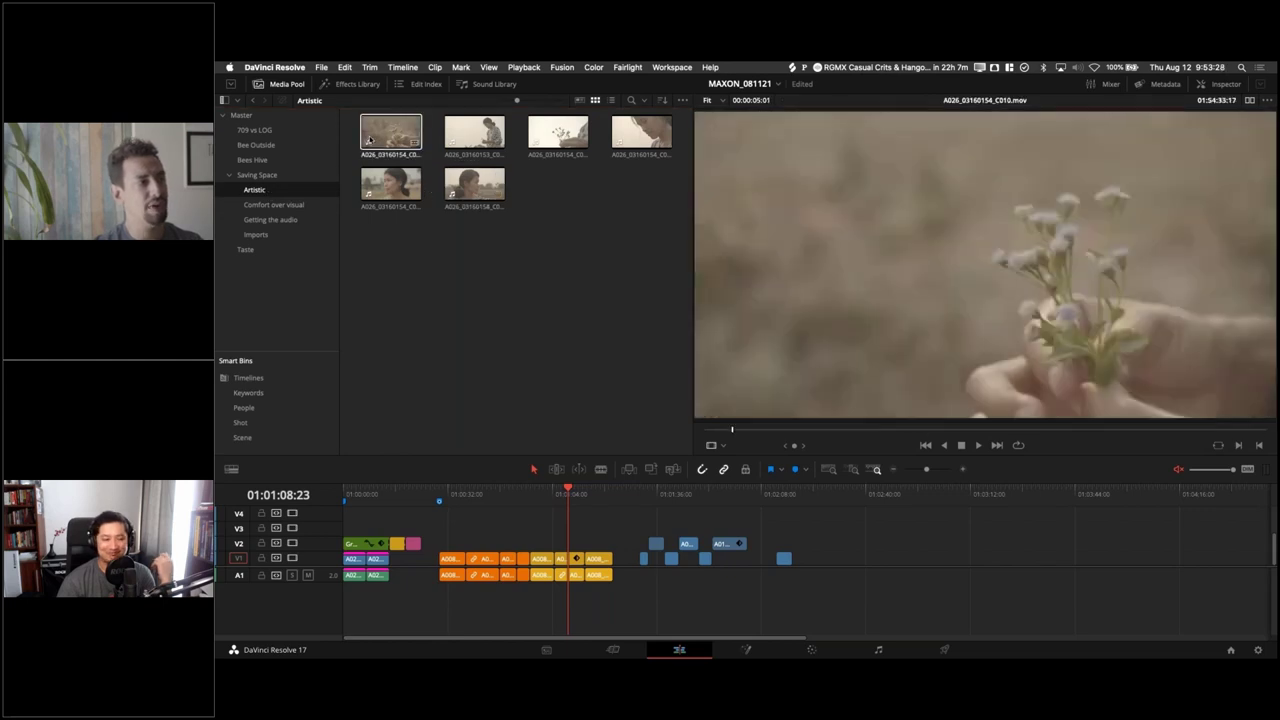
click(481, 143)
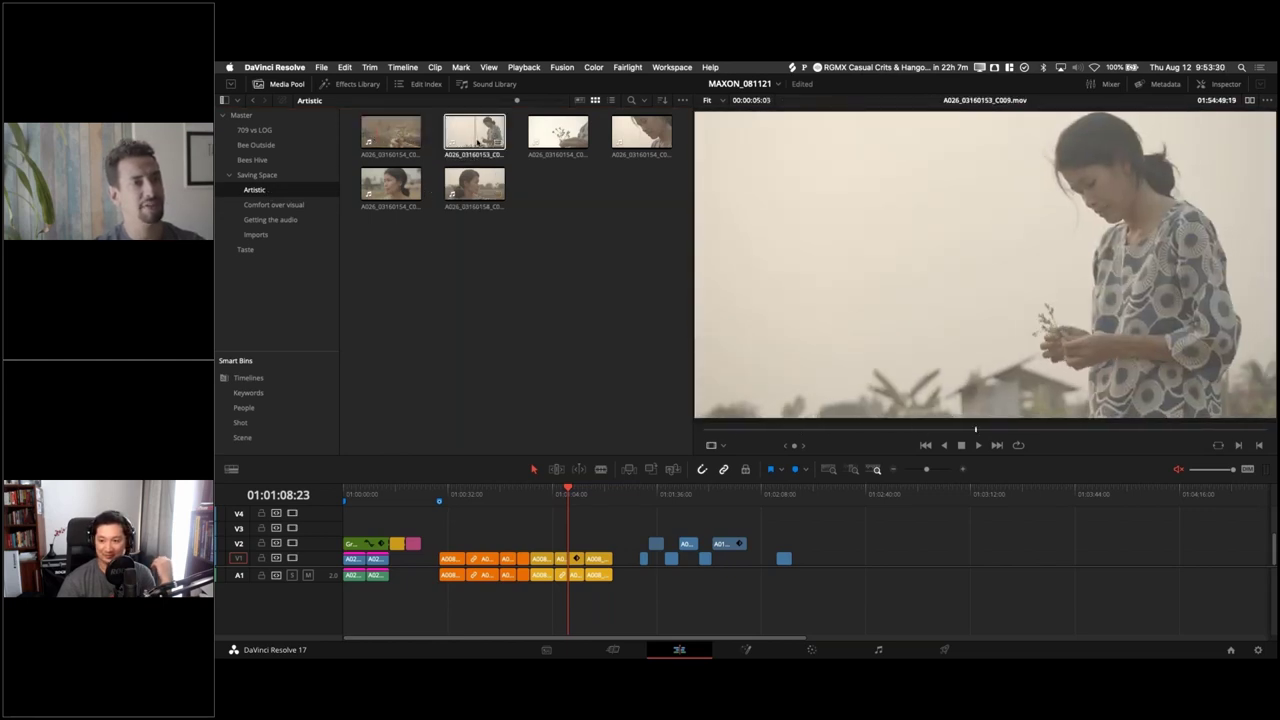
click(560, 140)
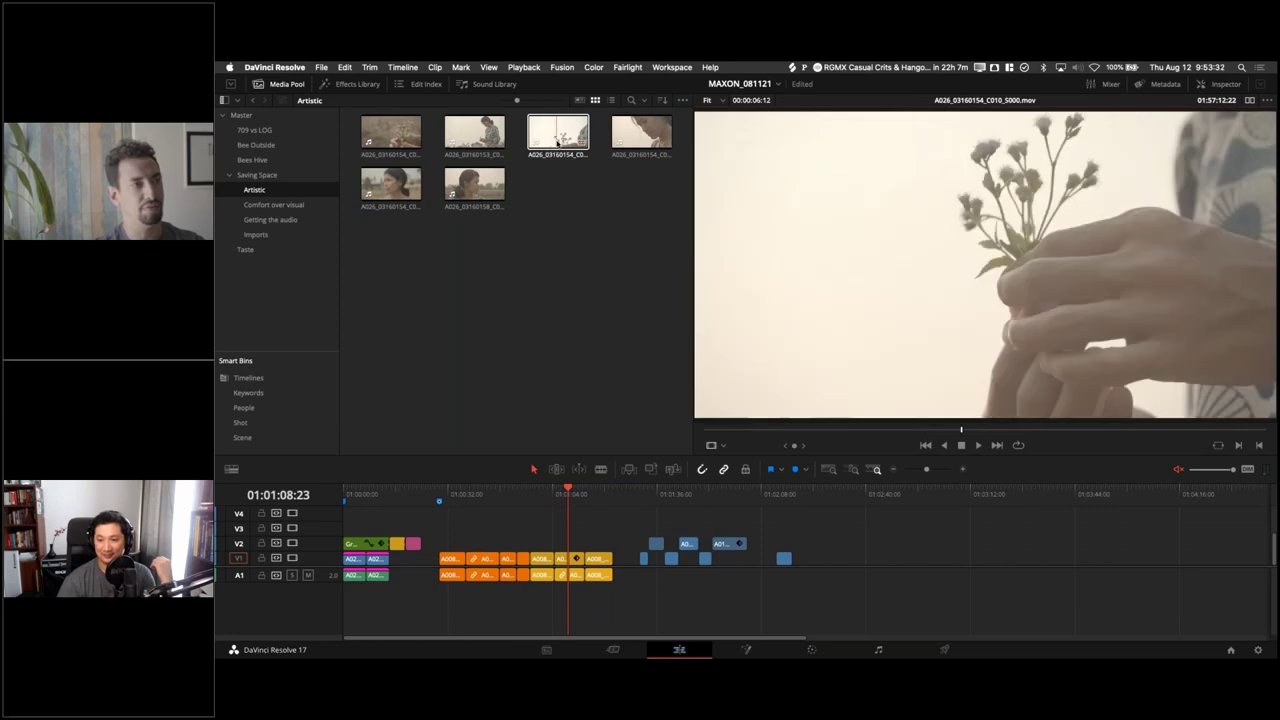
click(641, 133)
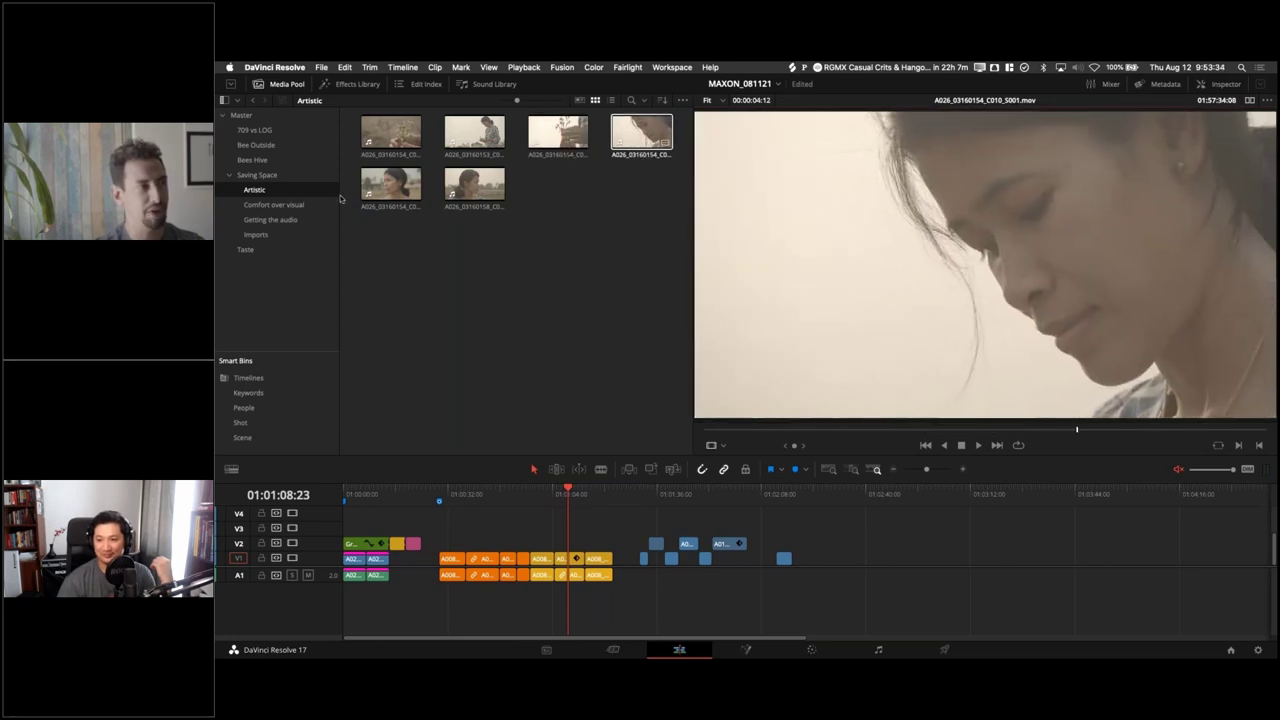
click(383, 187)
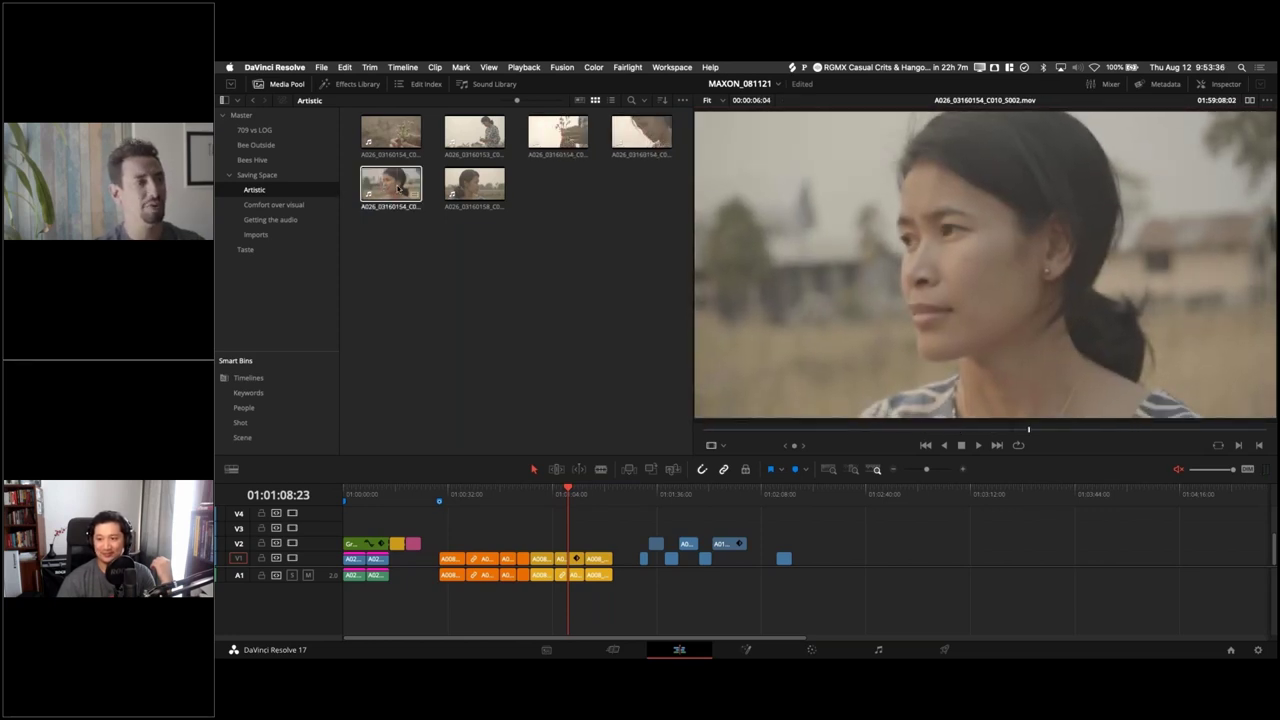
click(474, 188)
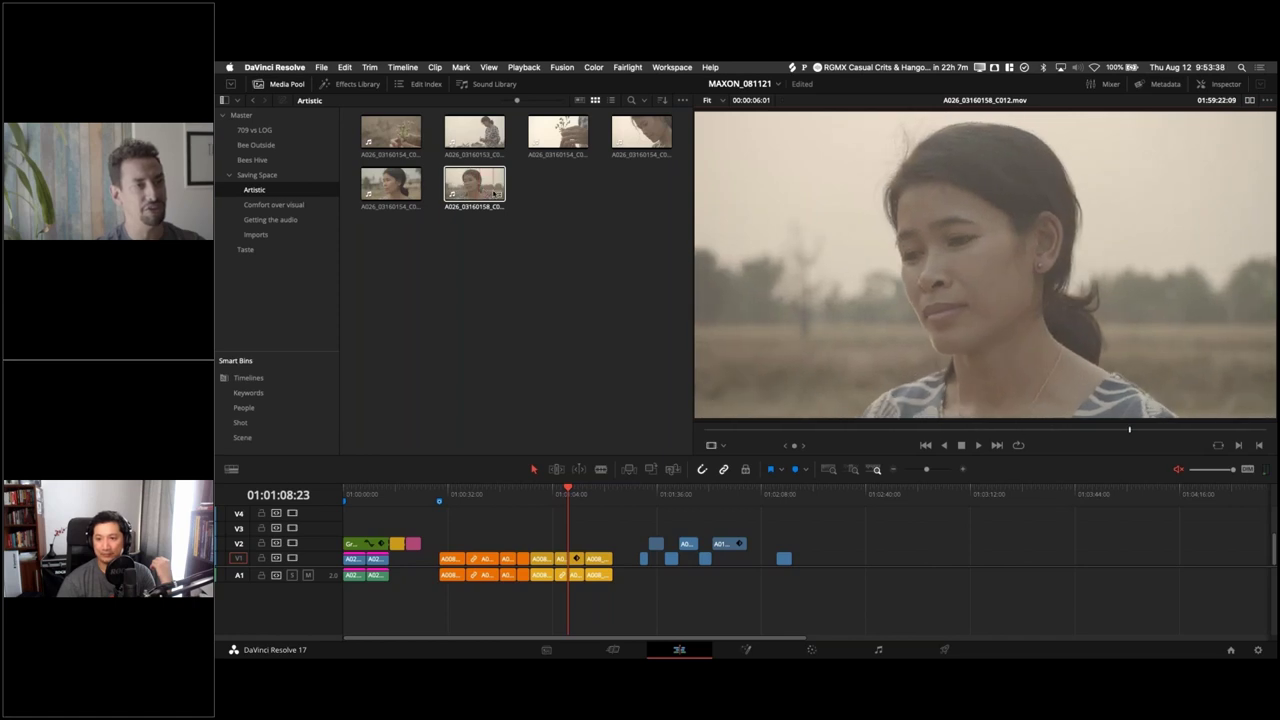
click(392, 188)
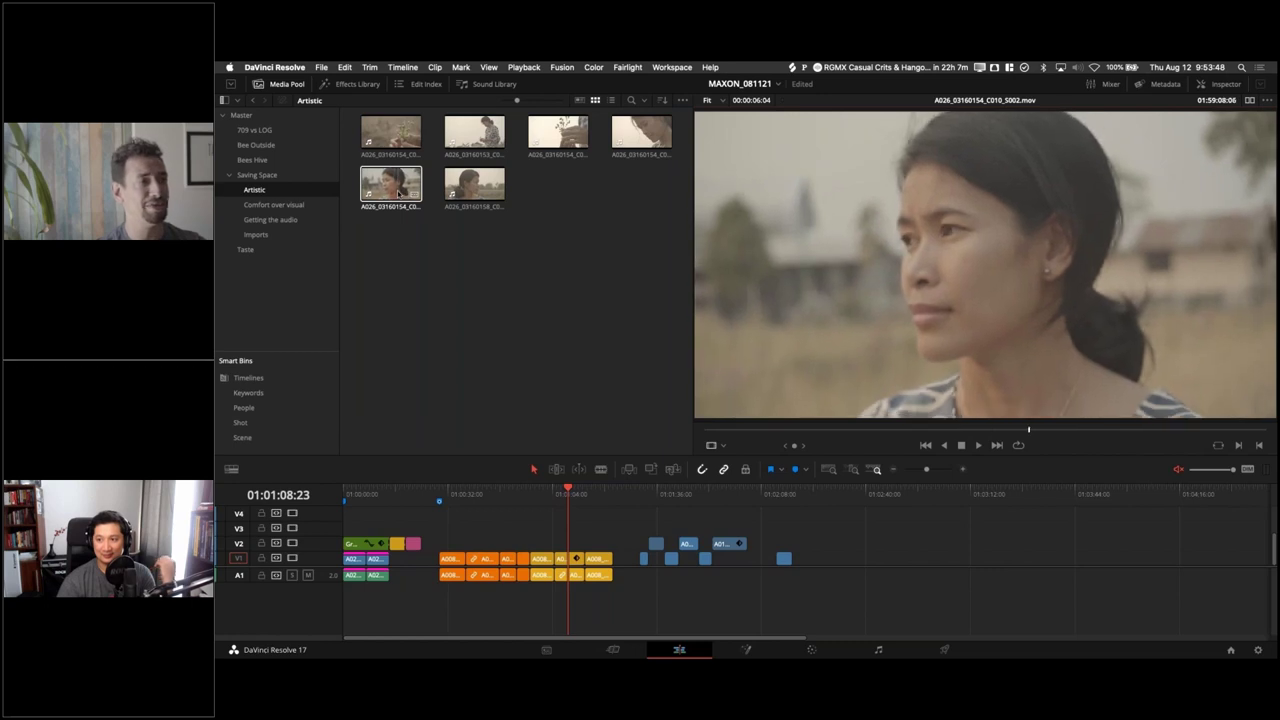
click(393, 274)
Step: Open the Comfort over visual bin, play part of A013_03120227_C021_S002.mov, and preview A013_03120223_C020.mov and A013_03120227_C021.mov
click(280, 204)
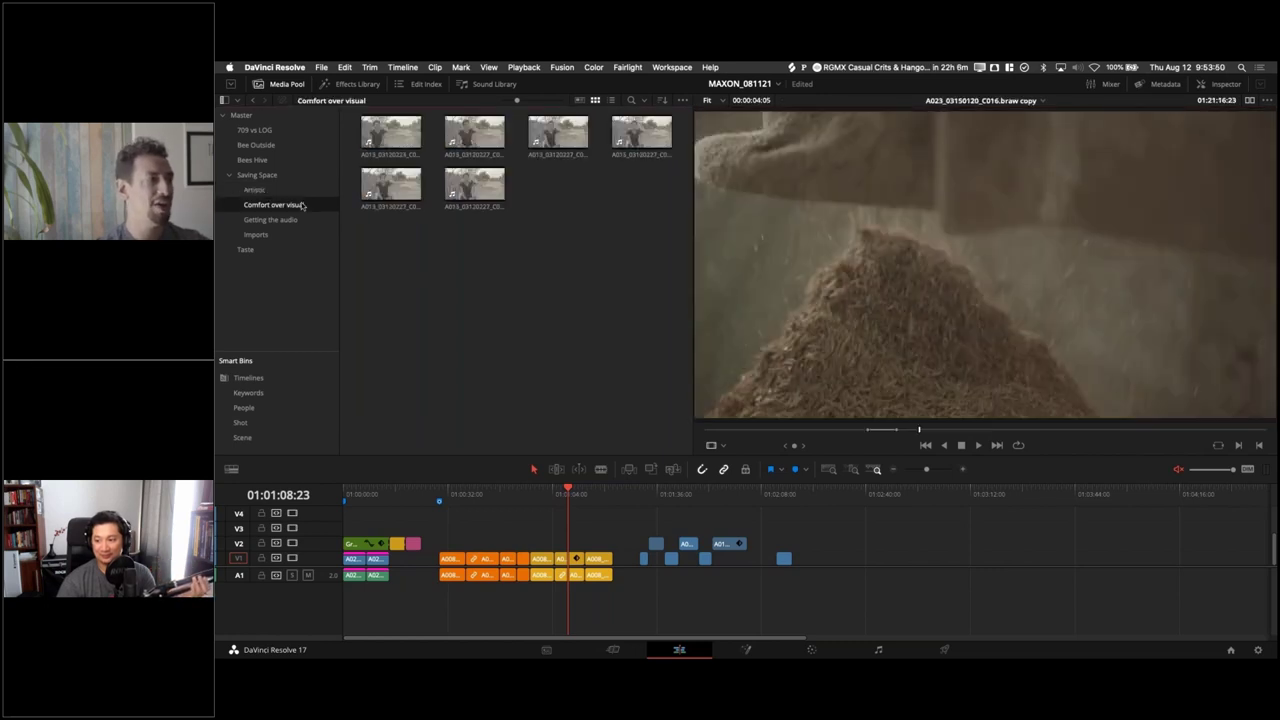
click(390, 190)
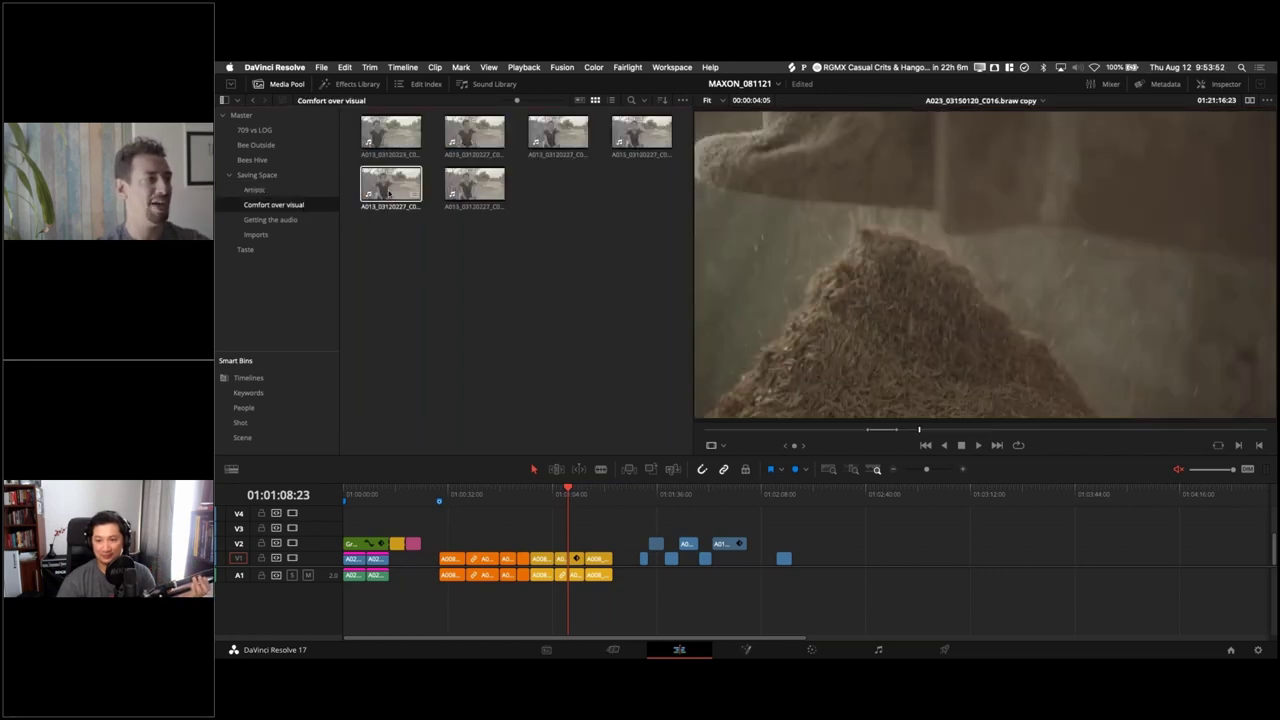
key(space)
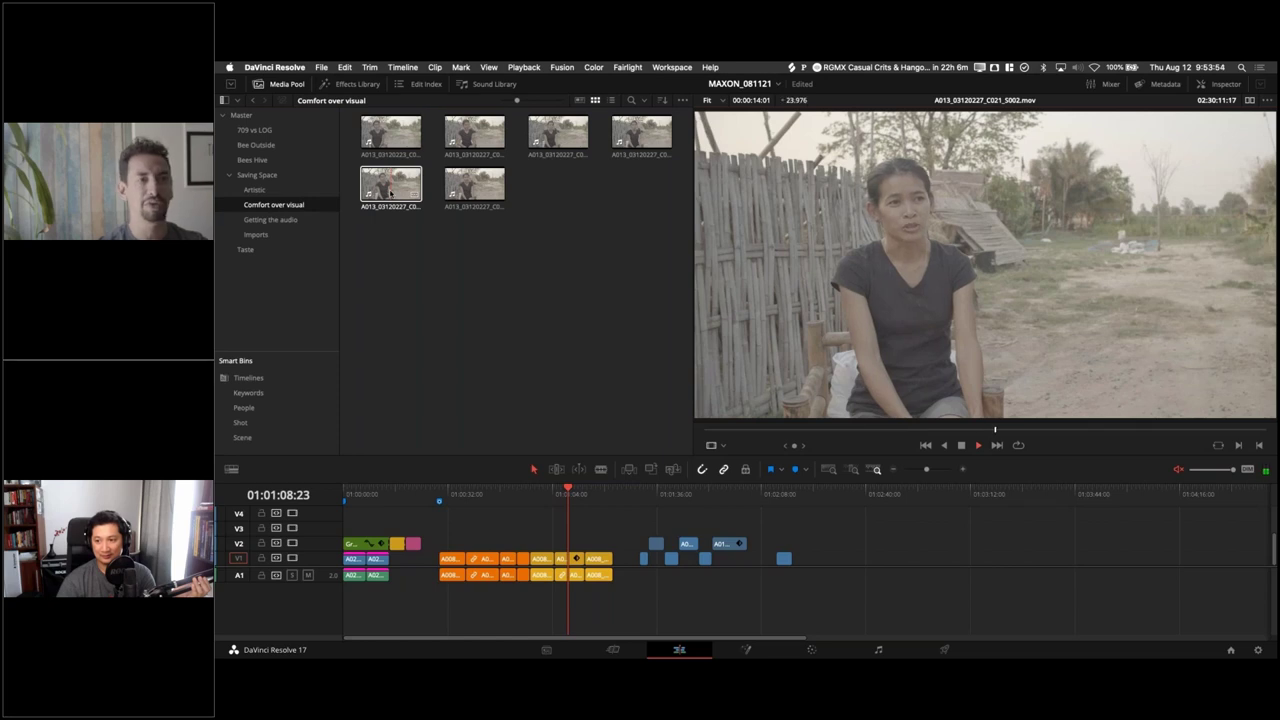
click(397, 131)
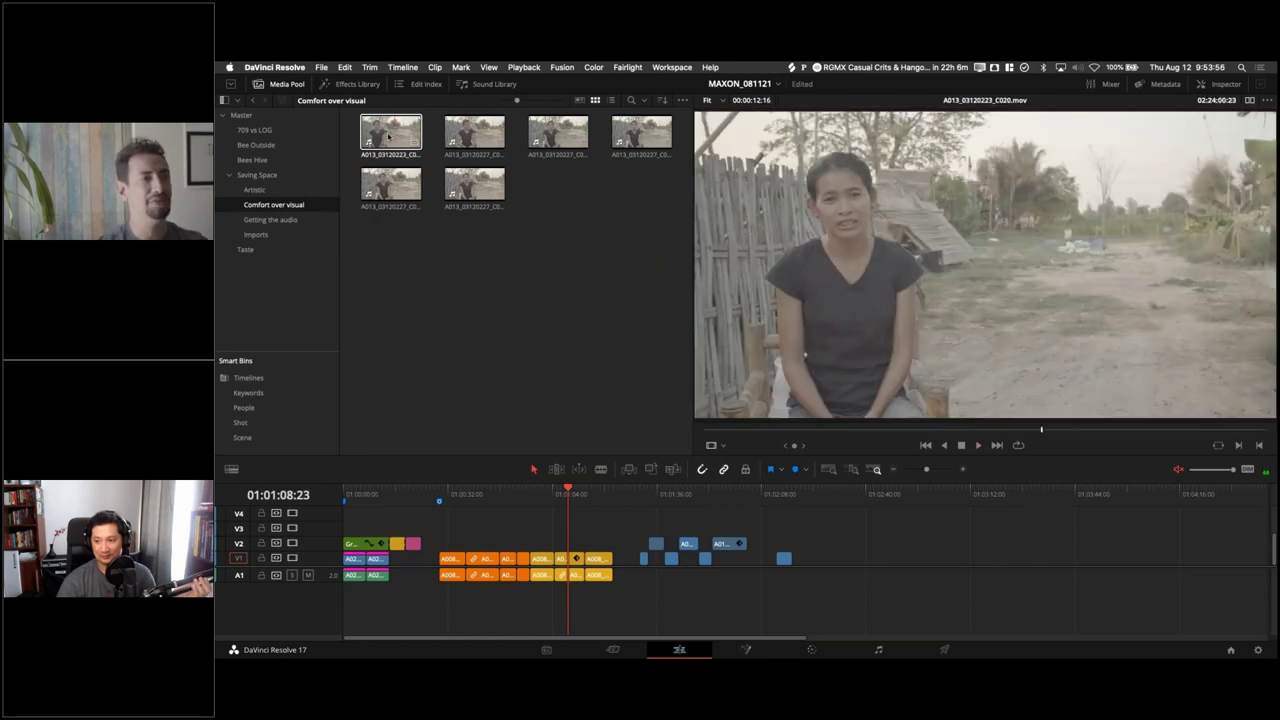
click(463, 138)
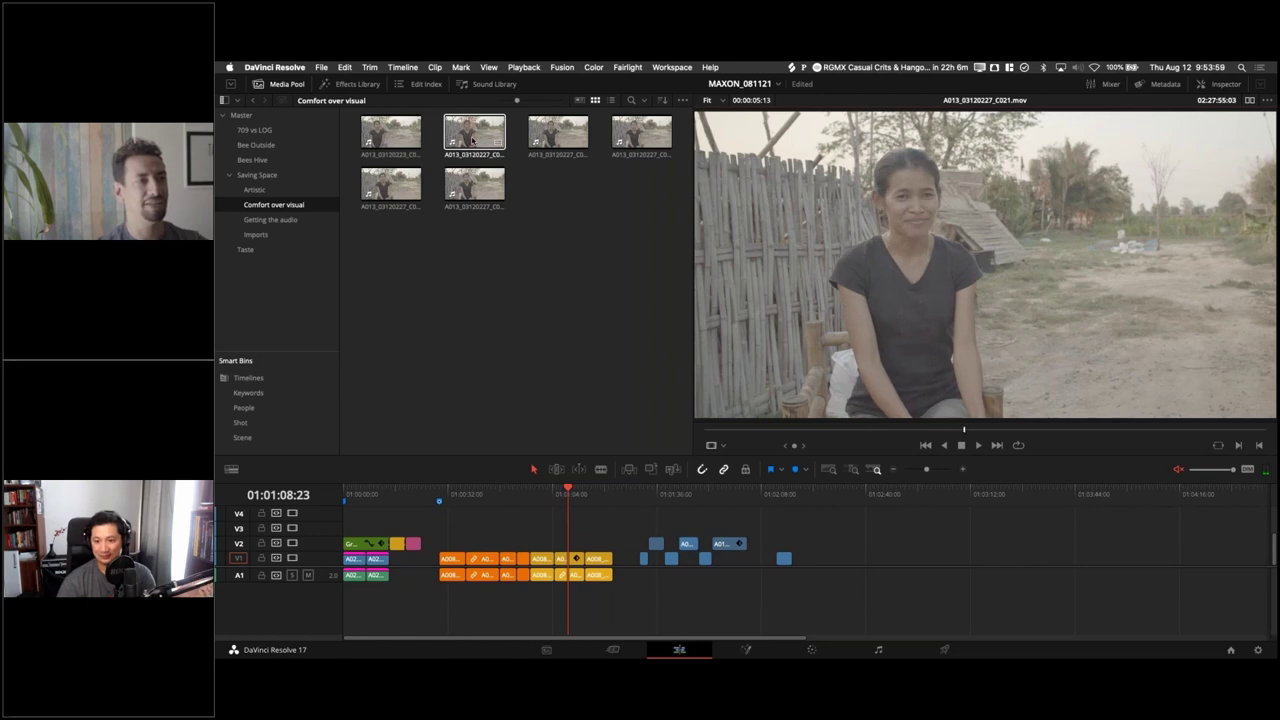
click(466, 194)
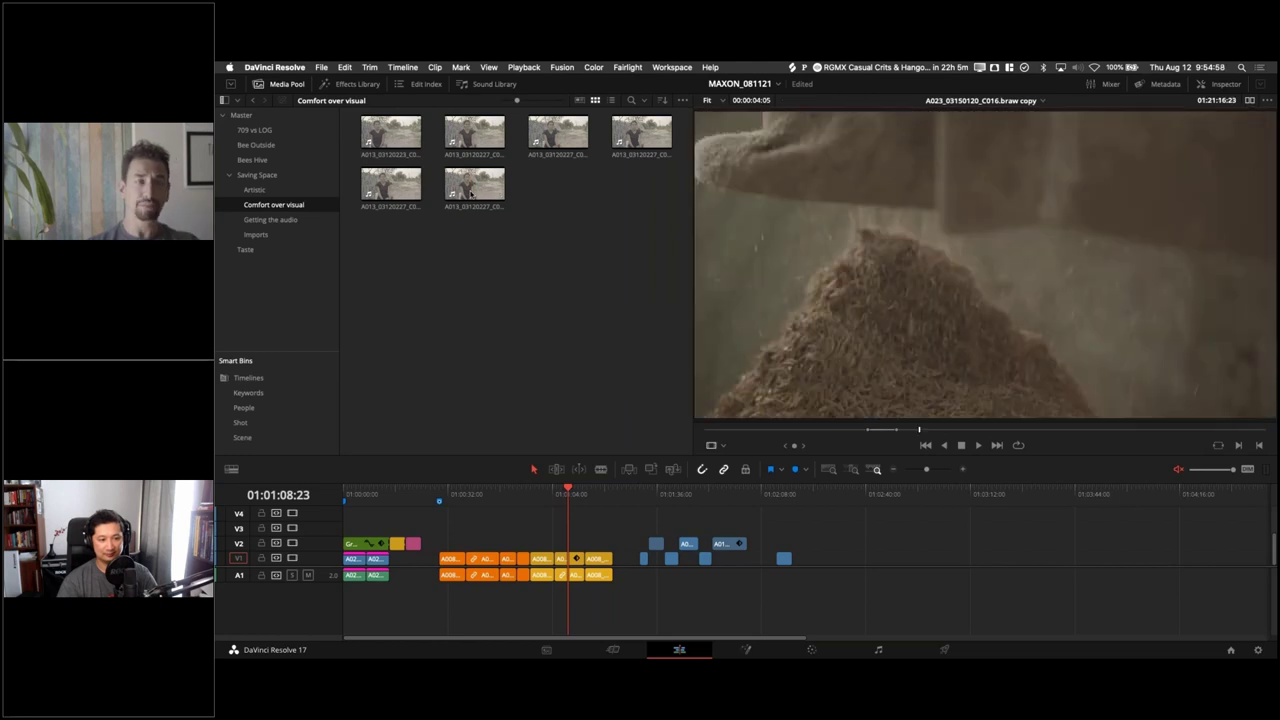
Step: Play A013_03120227_C021_S002.mov forward and in reverse, load it in the viewer, and review short parts of it
click(397, 189)
key(space)
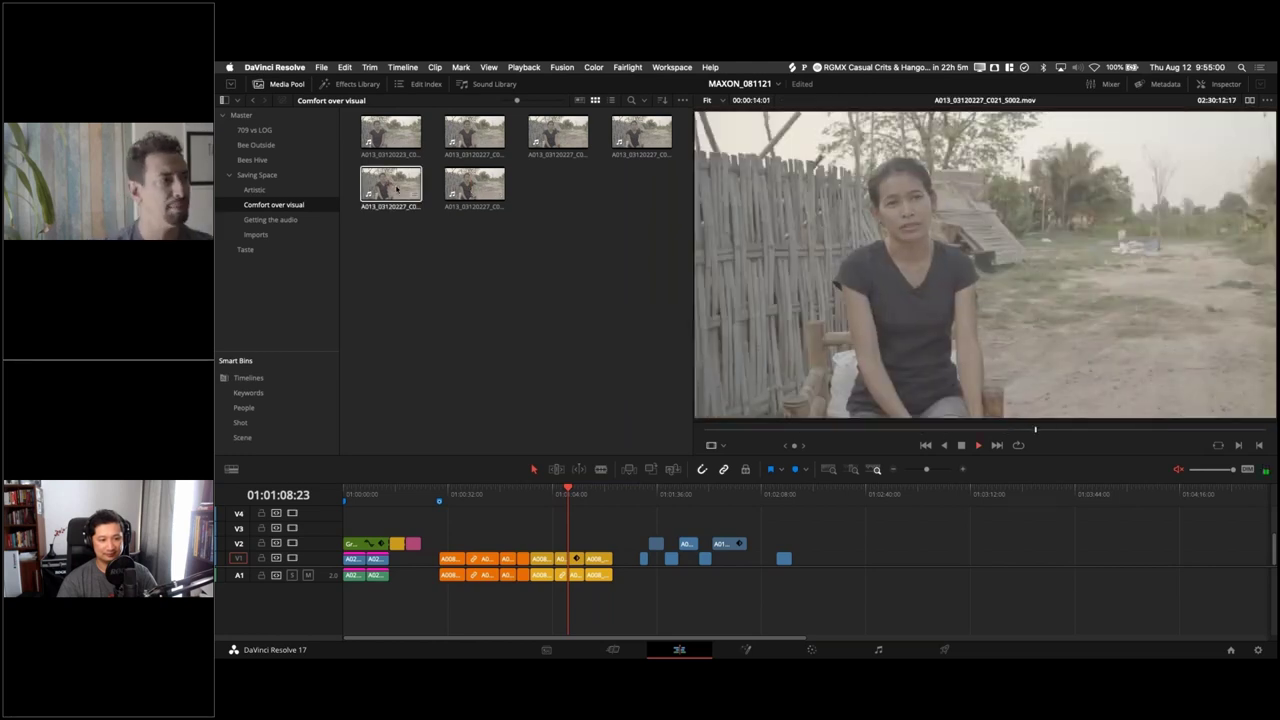
key(space)
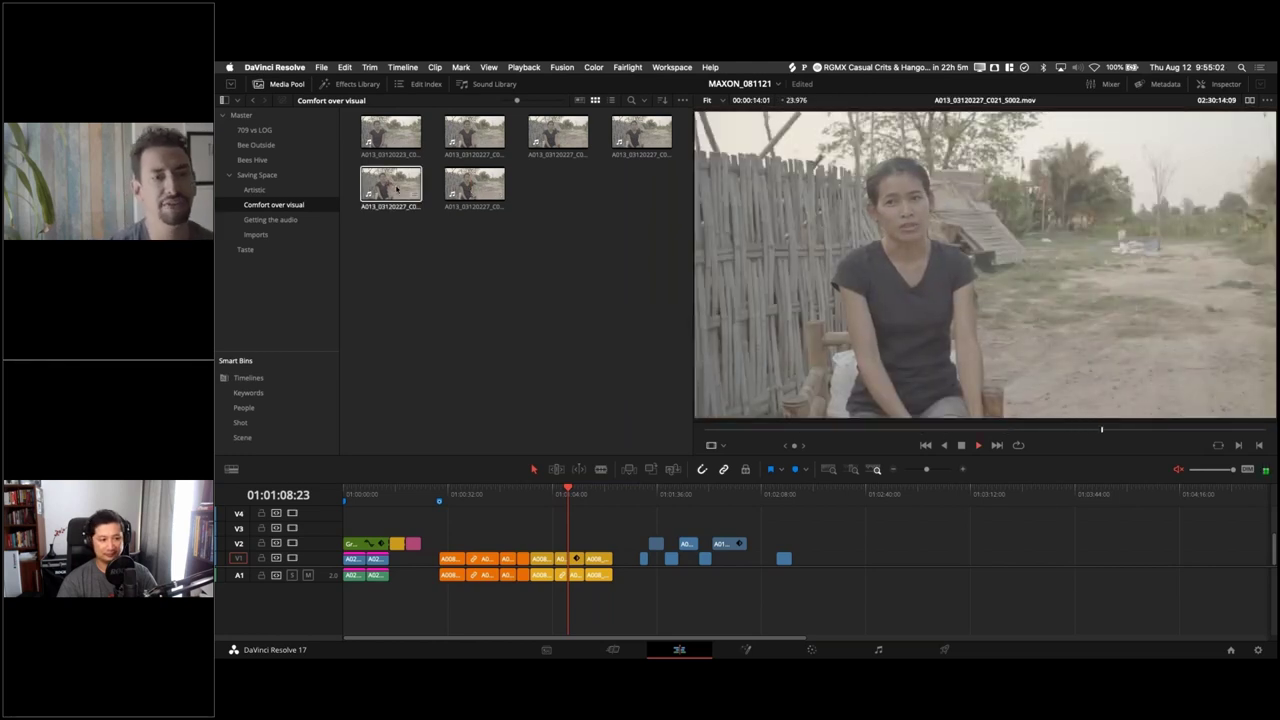
key(j)
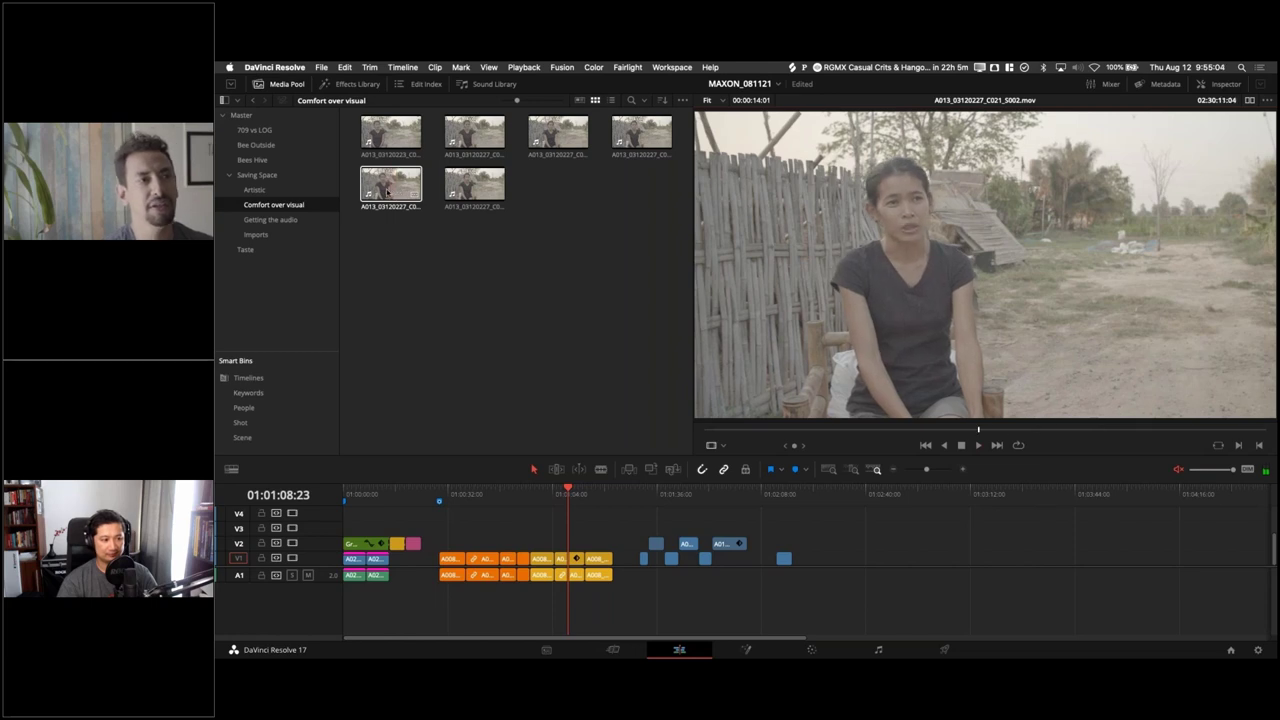
key(l)
click(395, 192)
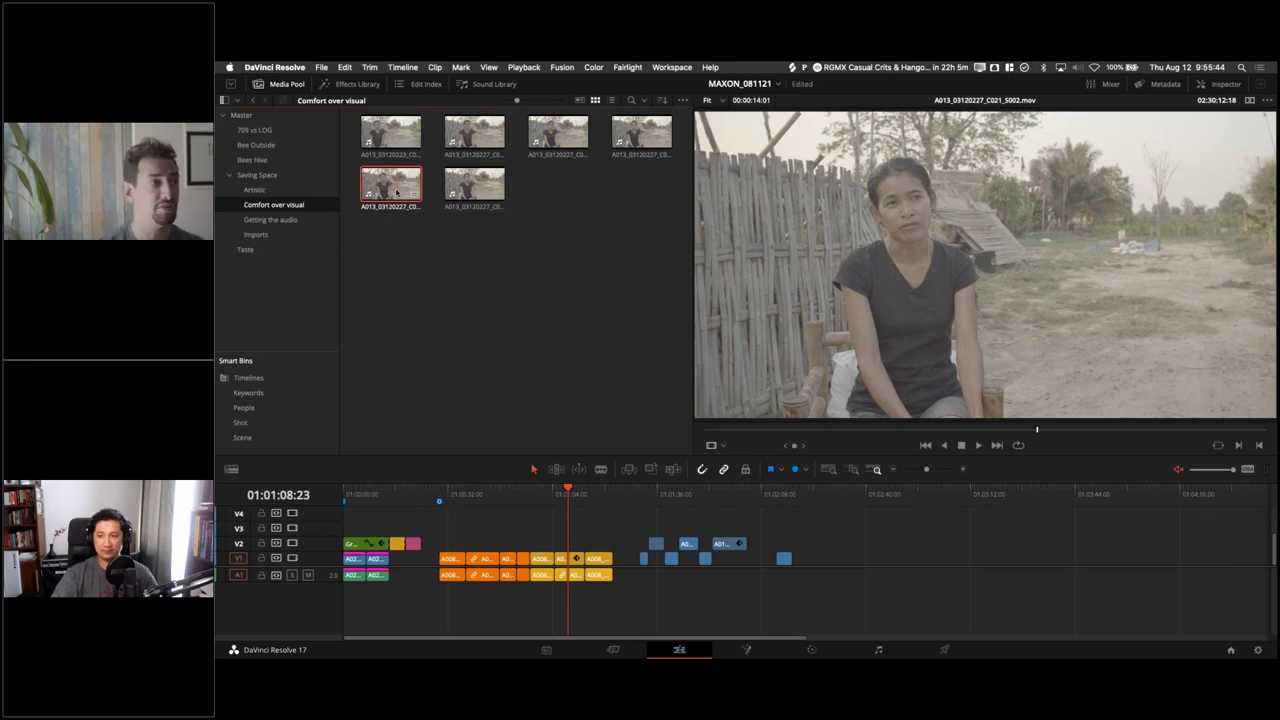
key(space)
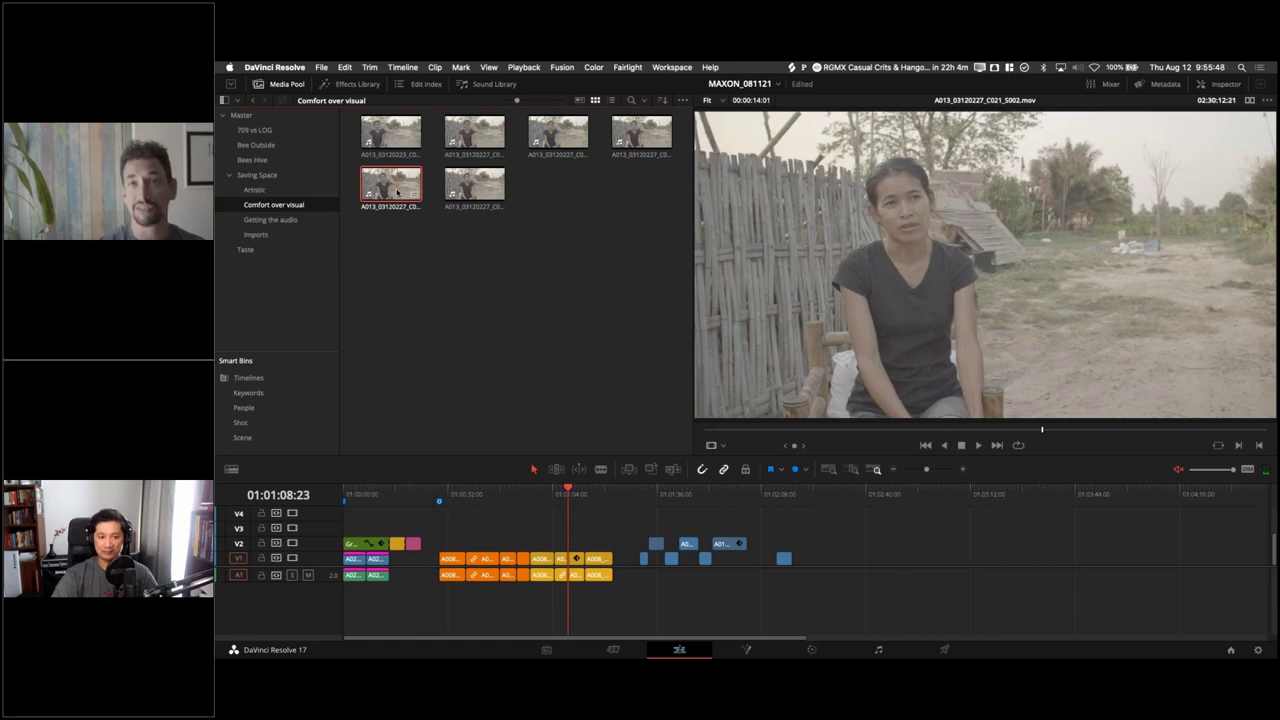
click(386, 189)
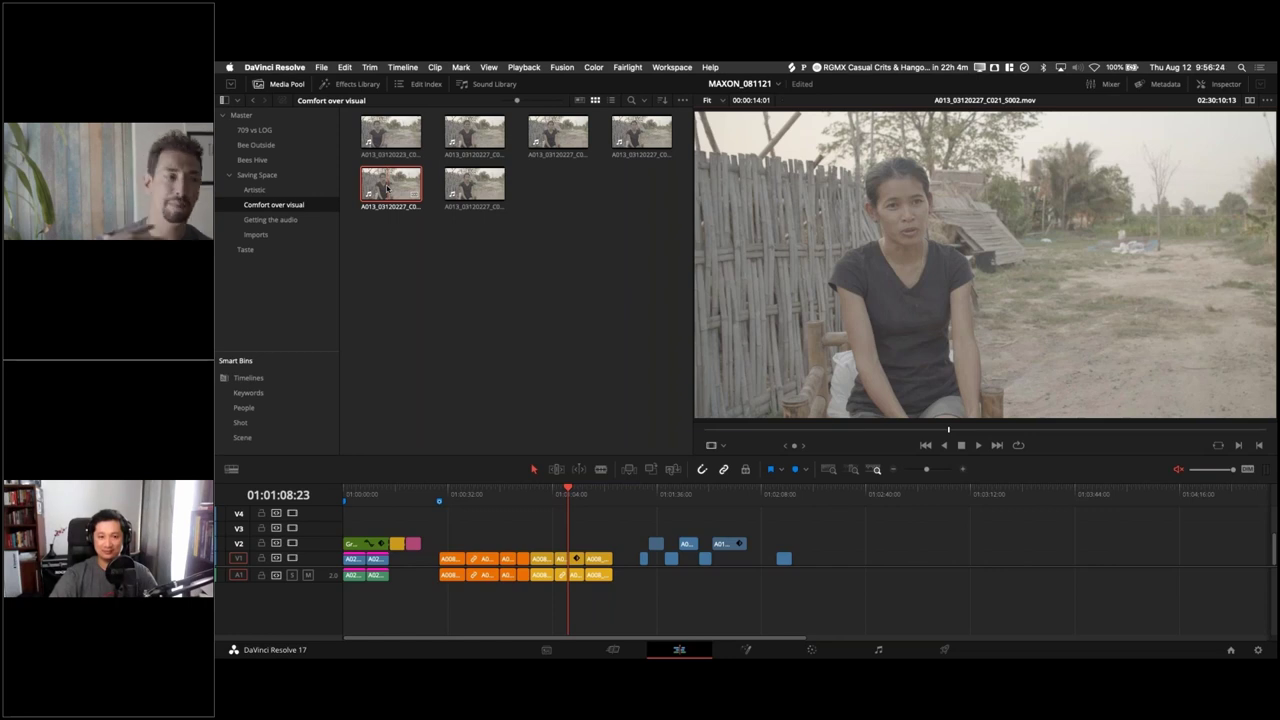
Step: Open the Getting the audio bin and preview its interview clips, including A029_03170137_C004_S002.mov and A029_03170137_C004.mov
click(270, 219)
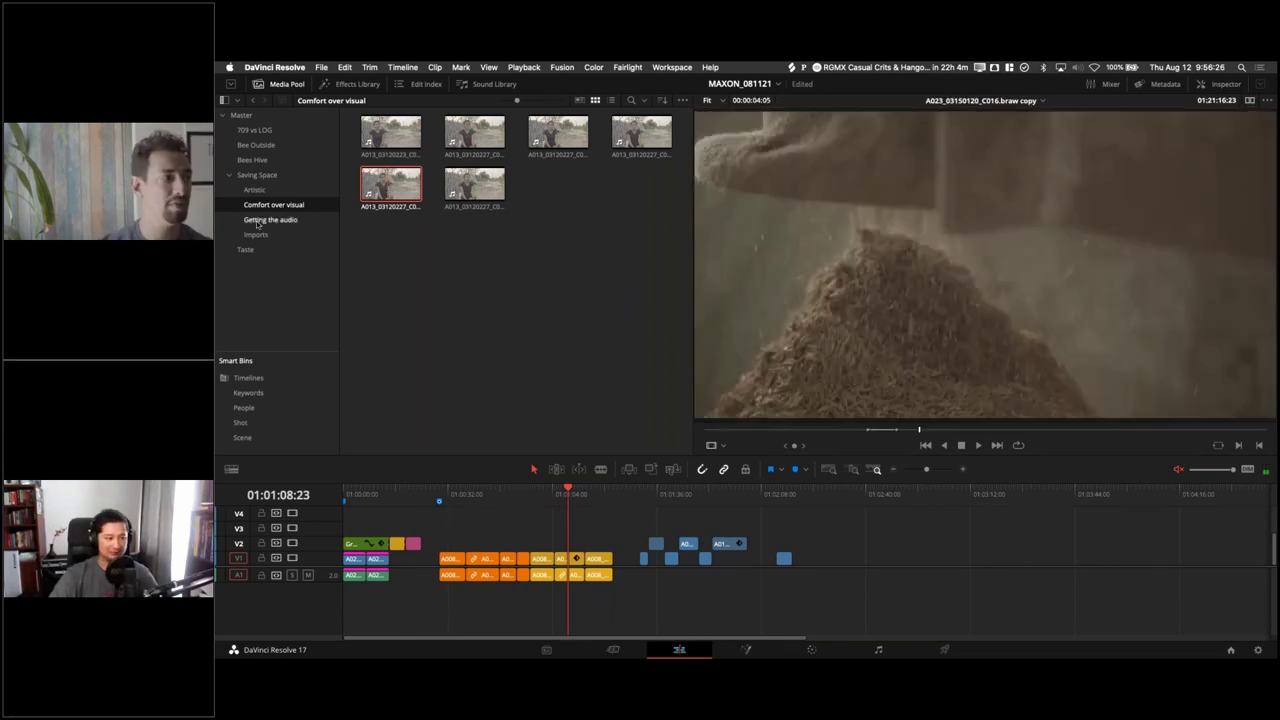
click(385, 145)
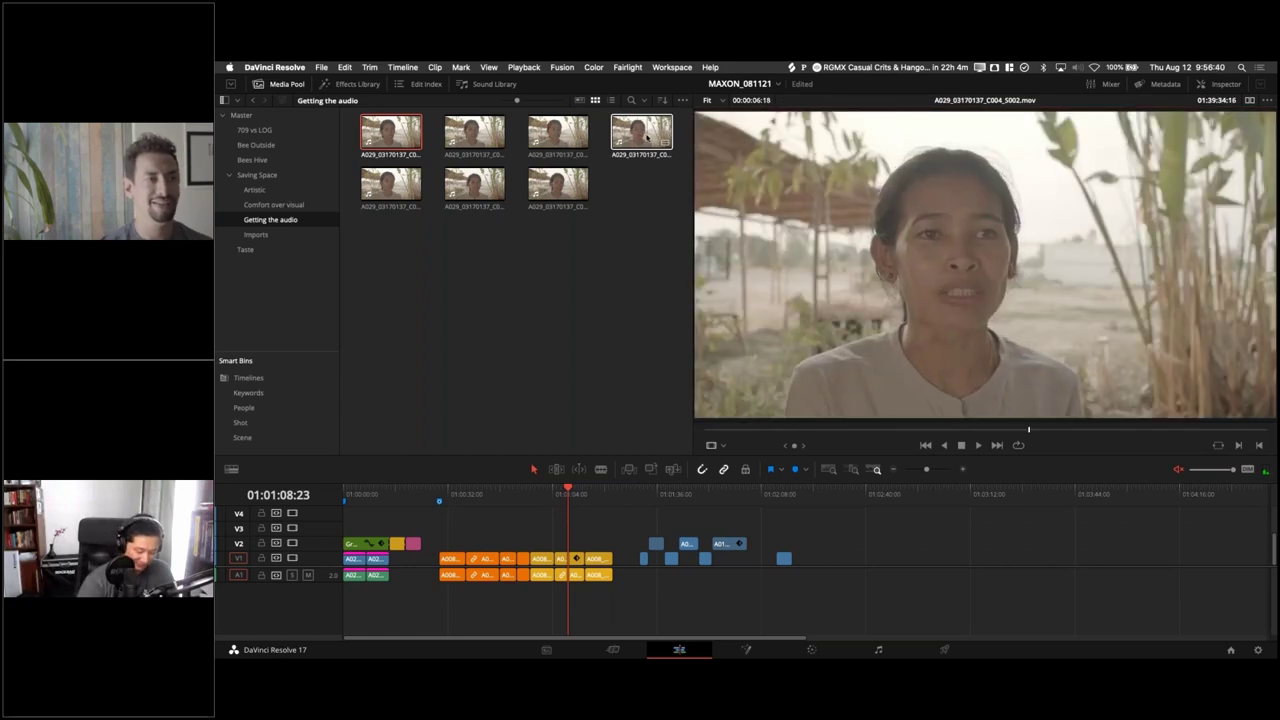
click(478, 146)
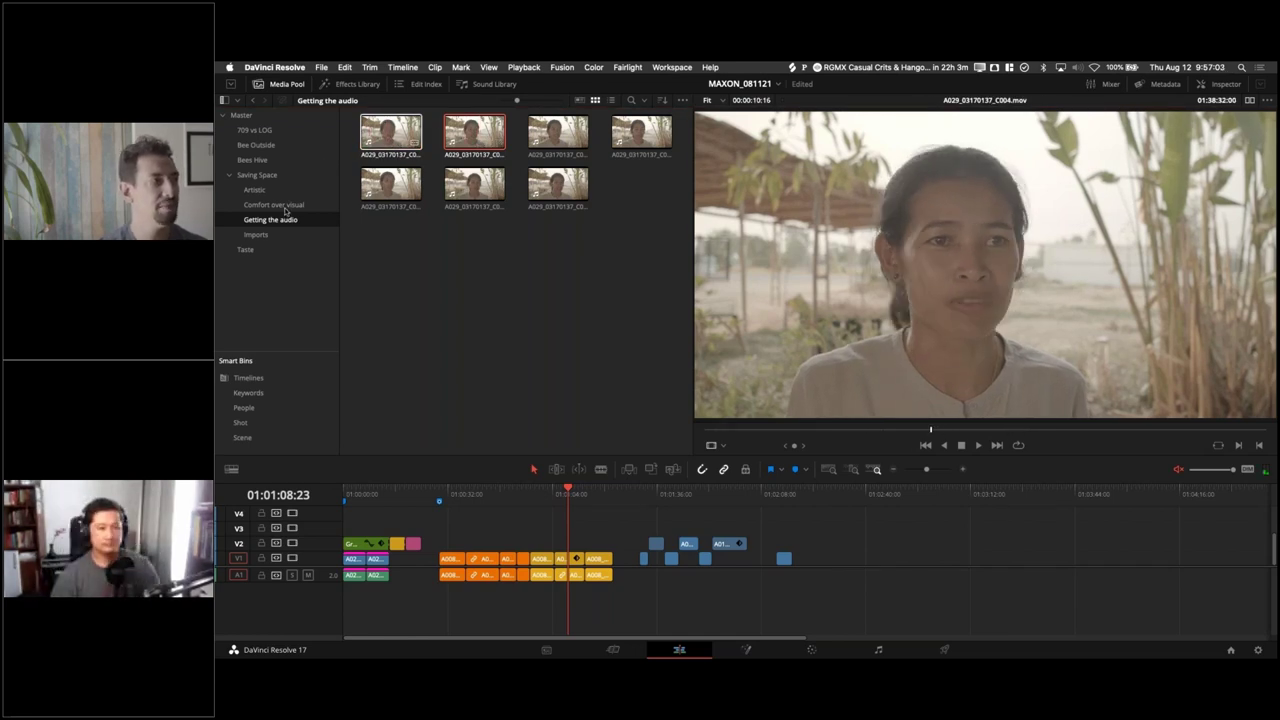
Step: Open the ___Heritage_Promo_V2_TODAY timeline from the Timelines smart bin and fit its picture to the viewer
click(249, 378)
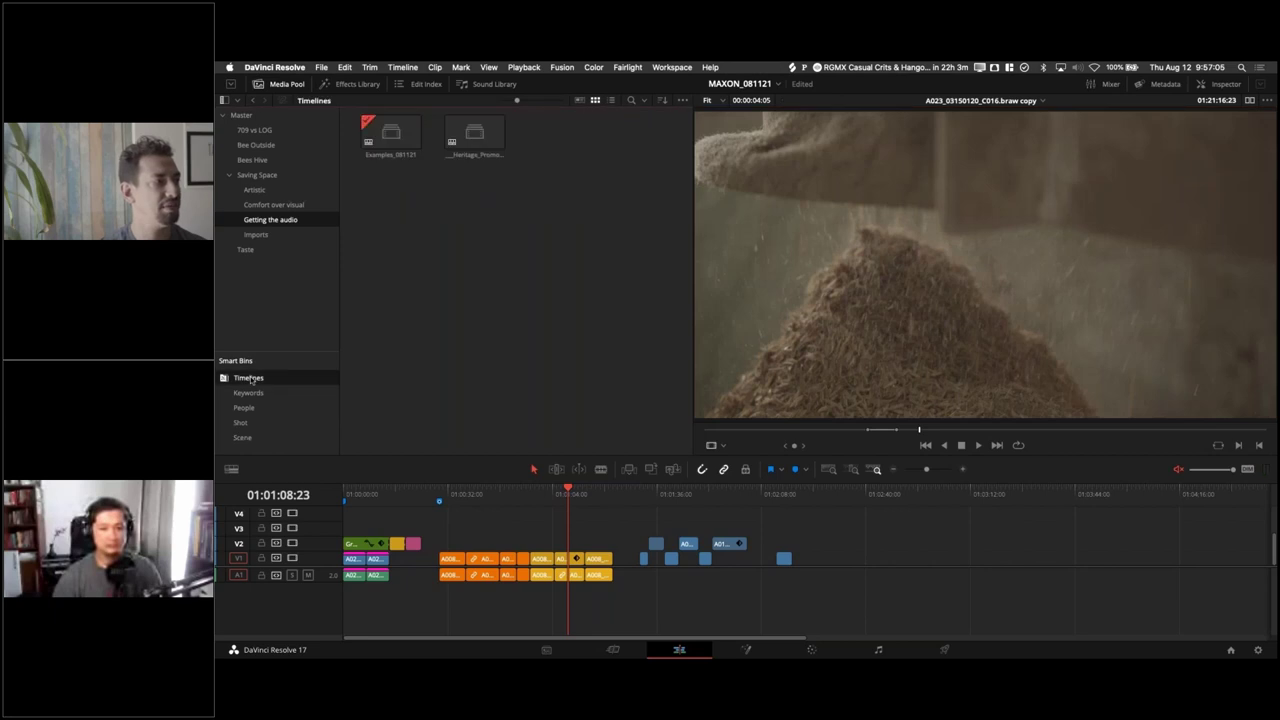
double_click(474, 131)
drag(474, 131, 496, 207)
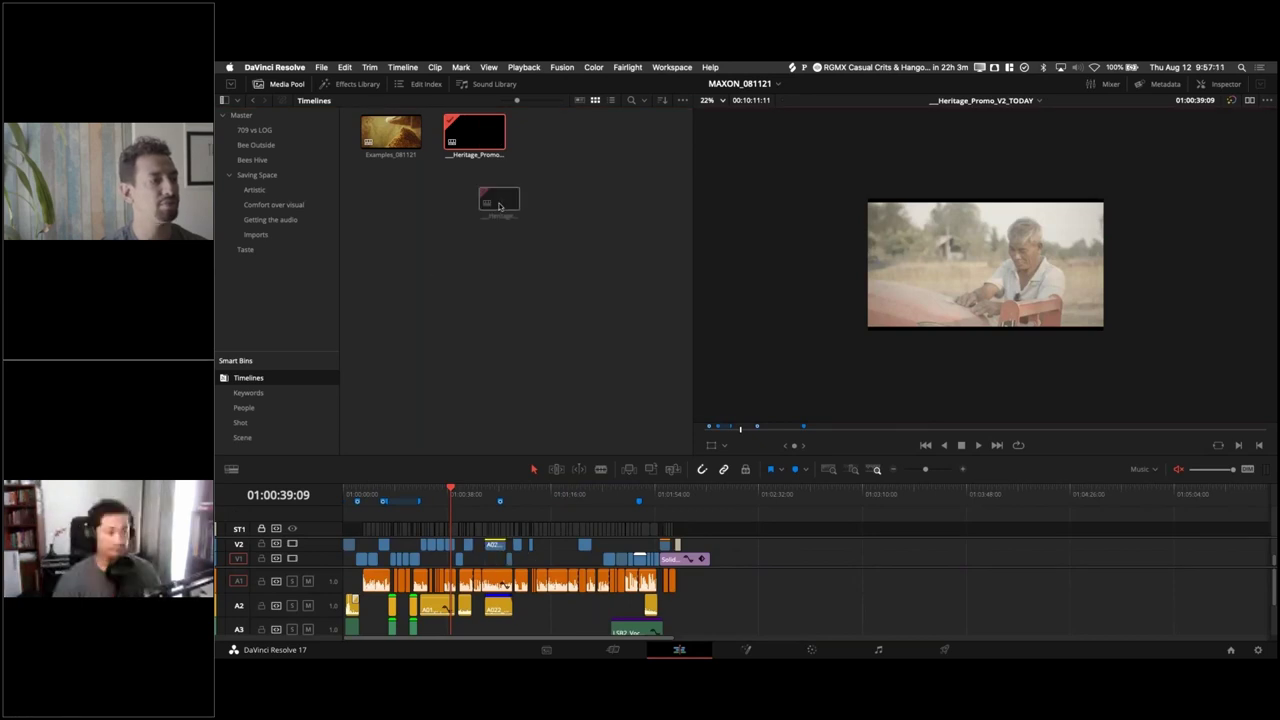
key(Up)
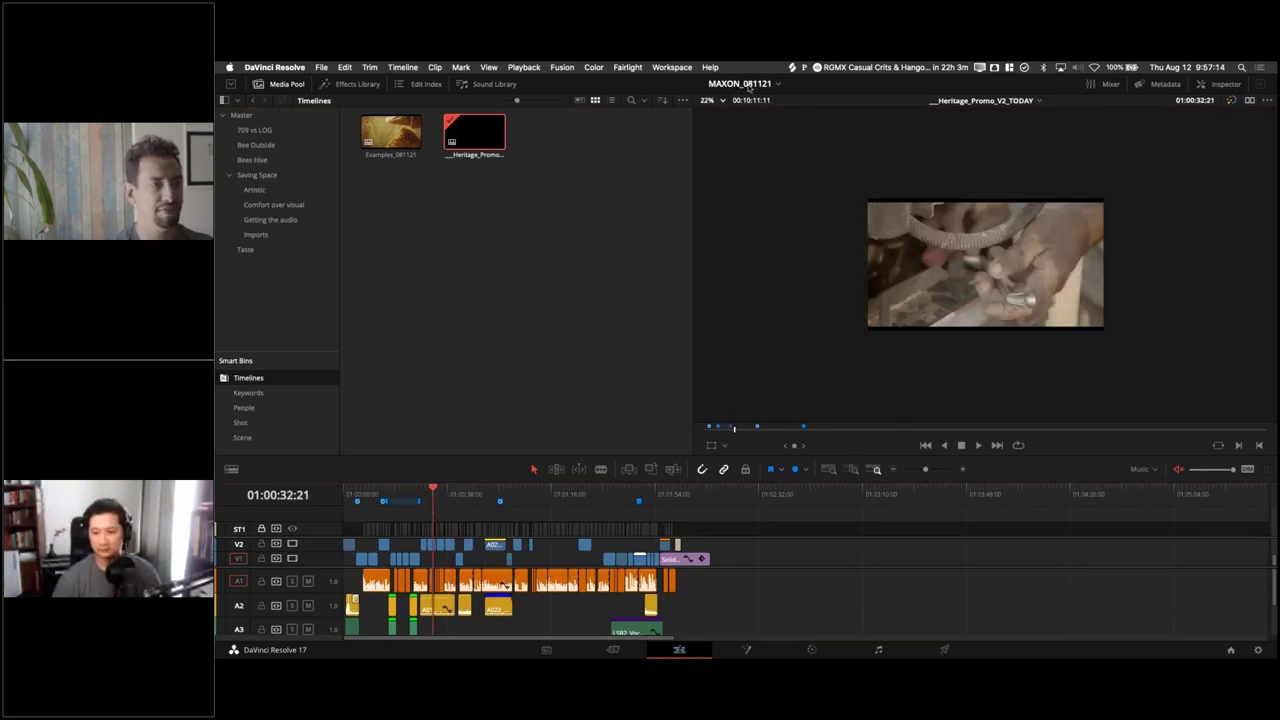
click(718, 100)
click(718, 114)
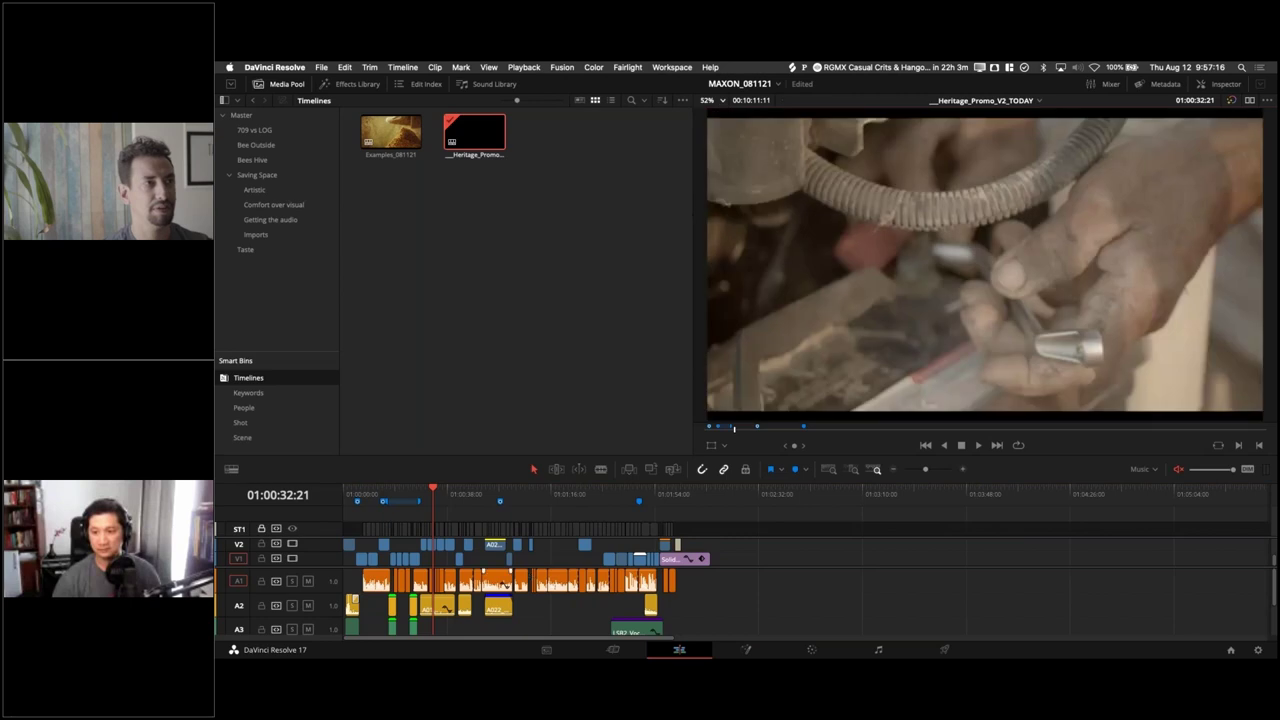
Step: Play part of the promo timeline, raise its timeline proxy mode above Quarter Resolution, and turn off Use Proxy Media if Available
key(space)
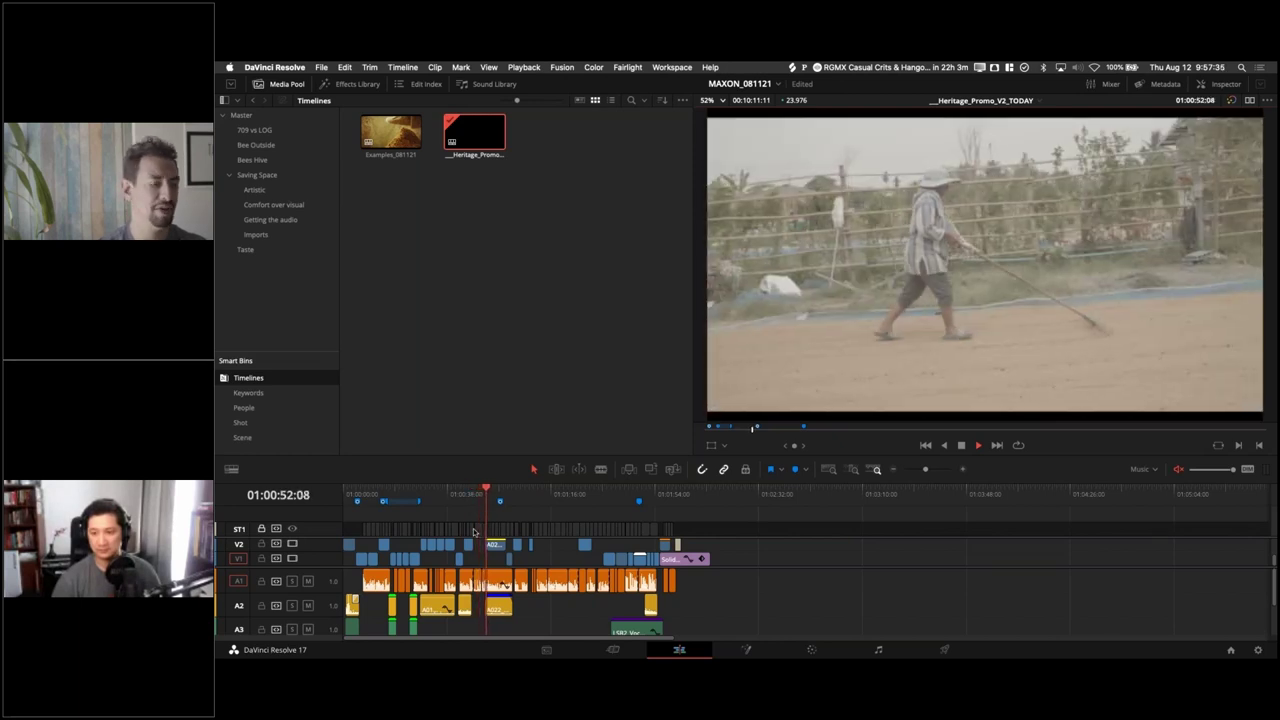
click(562, 67)
mouse_move(524, 67)
mouse_move(630, 108)
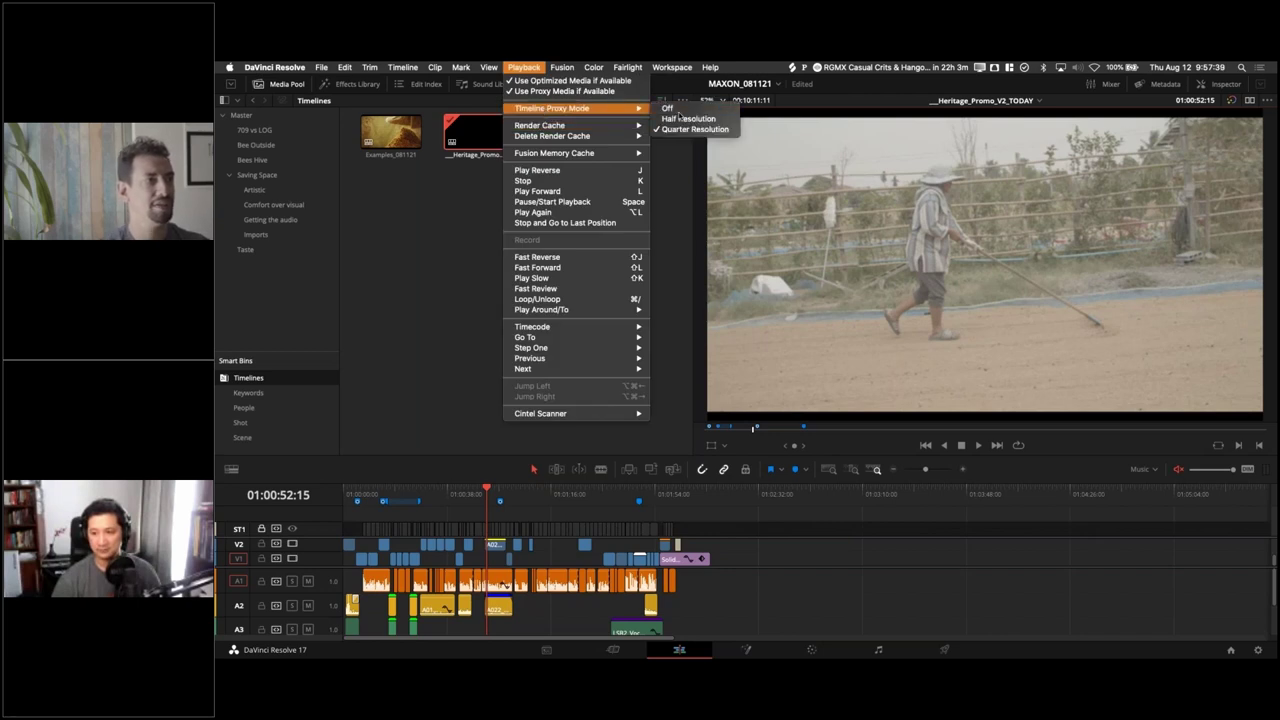
click(679, 117)
click(530, 496)
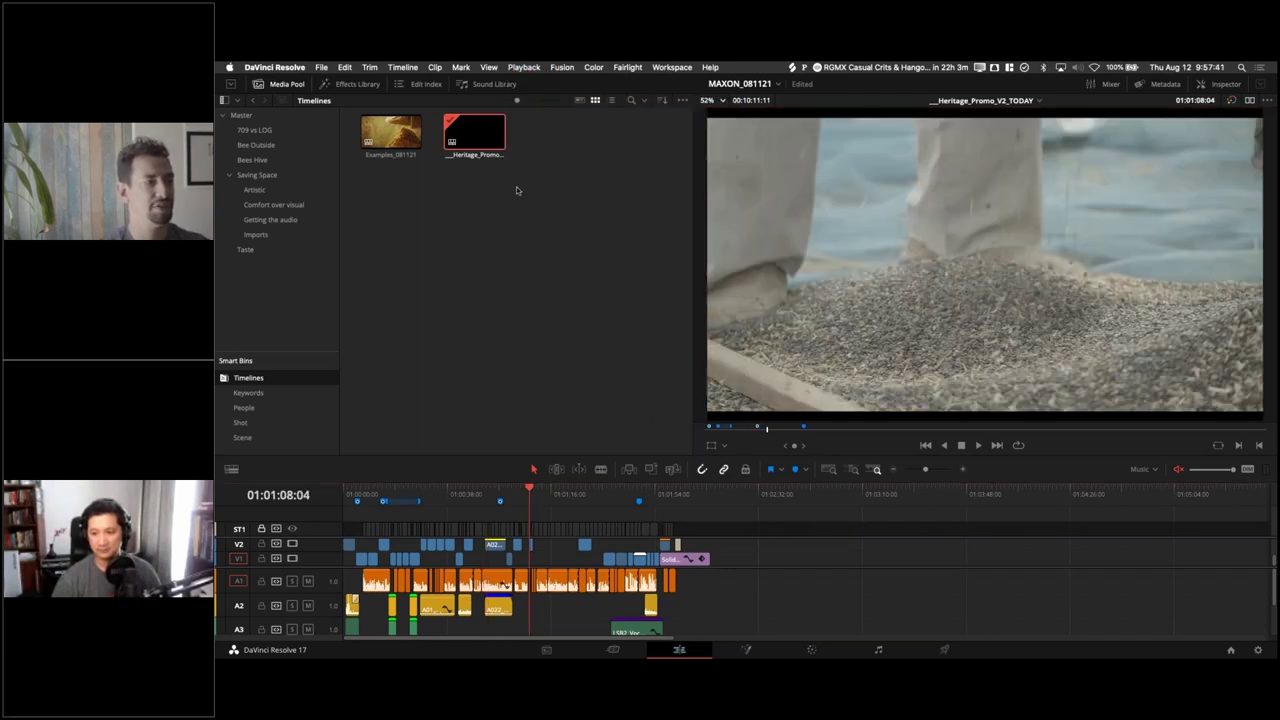
click(524, 67)
click(529, 92)
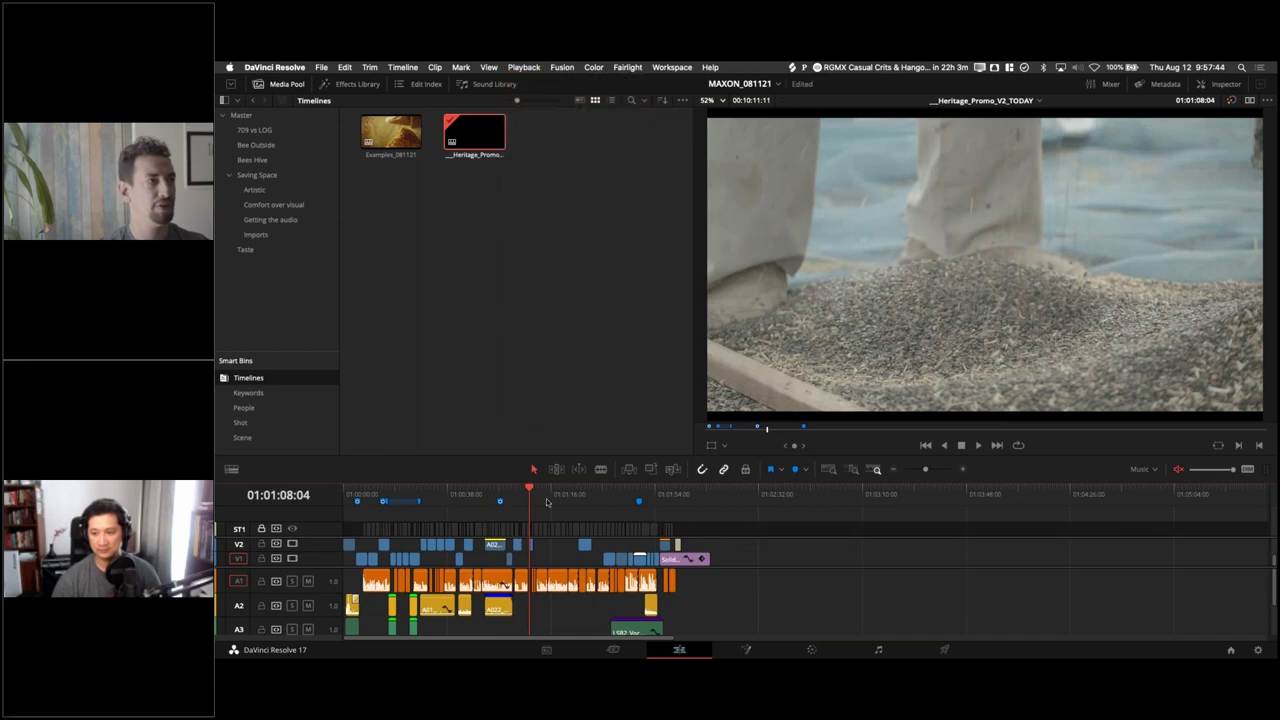
Step: Stop the promo timeline on the woman's close-up at 01:01:17:06 and bring that clip up for color grading
click(546, 502)
key(space)
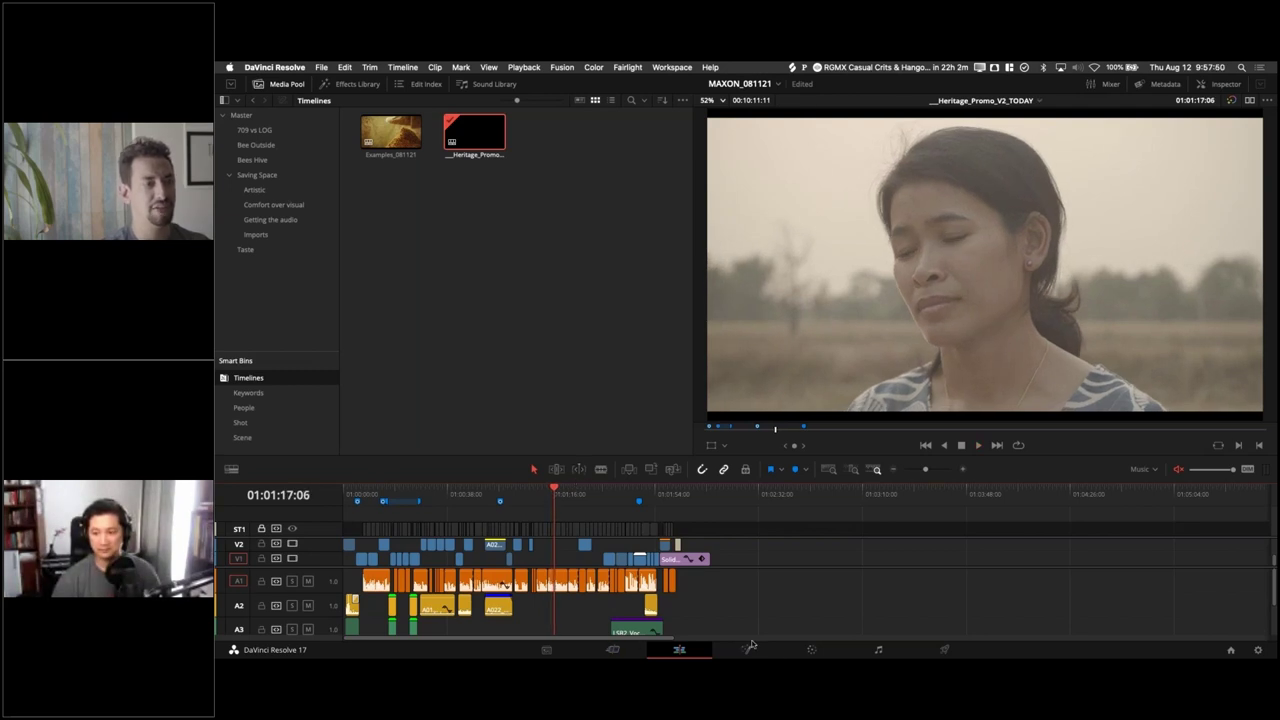
click(814, 649)
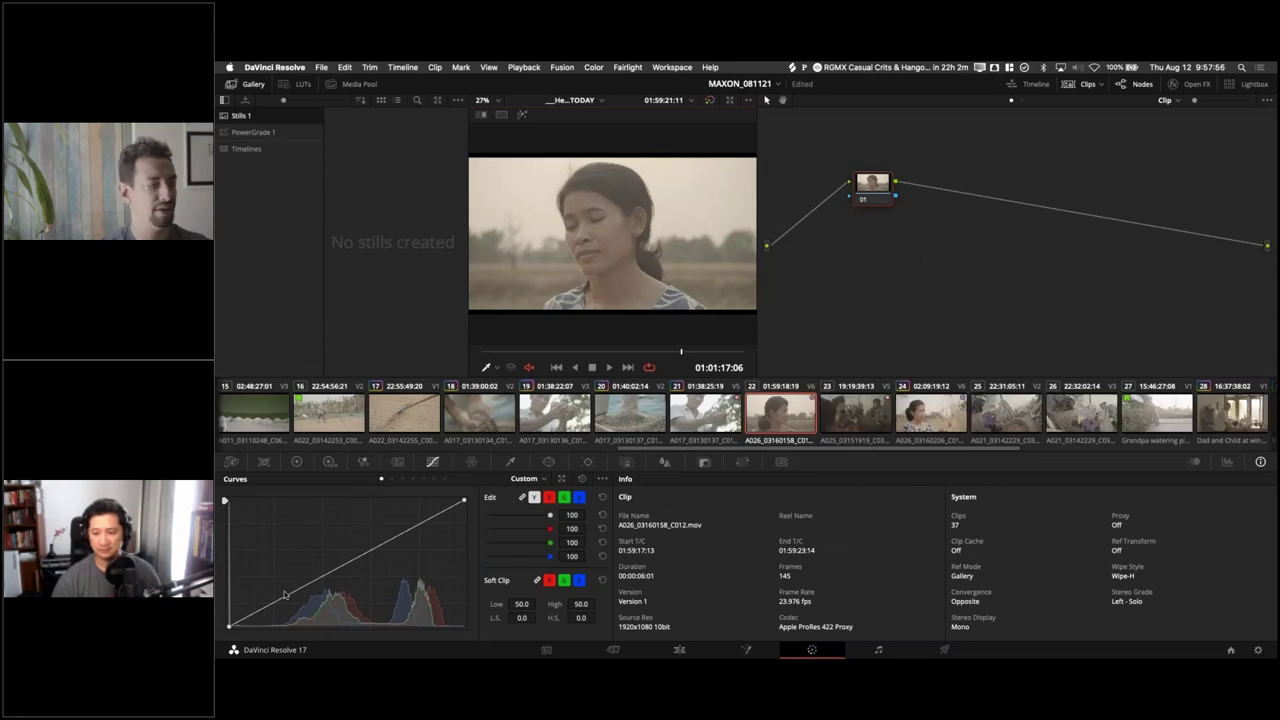
Step: Shape an S-curve on A026_03160158_C012.mov's node by lowering a shadow point and raising a highlight point in the custom curve
click(290, 597)
drag(290, 597, 297, 607)
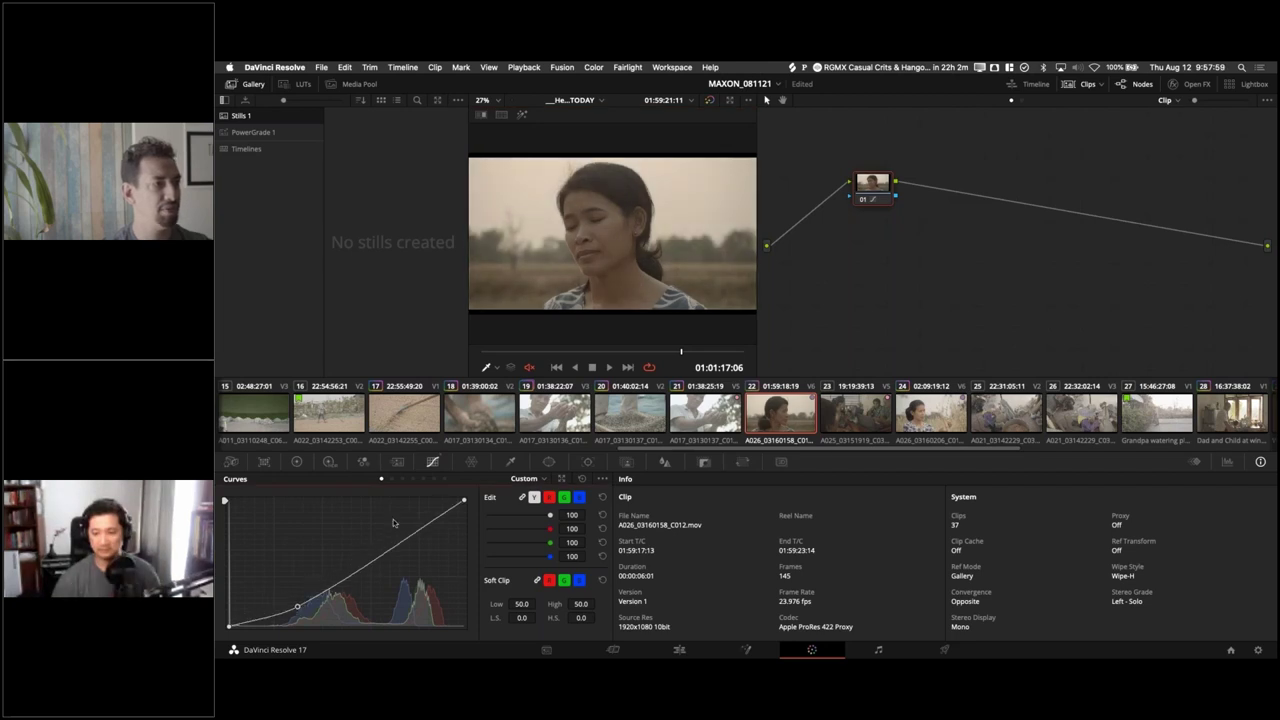
drag(405, 533, 397, 521)
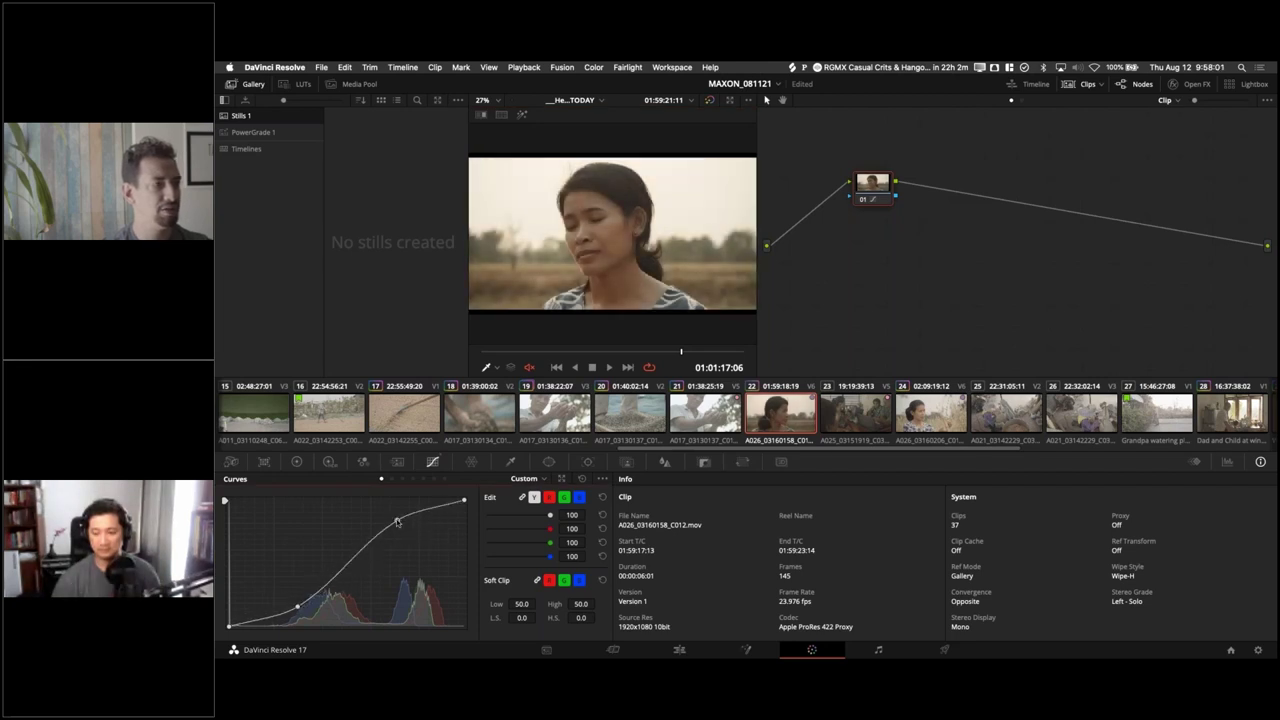
drag(298, 608, 294, 607)
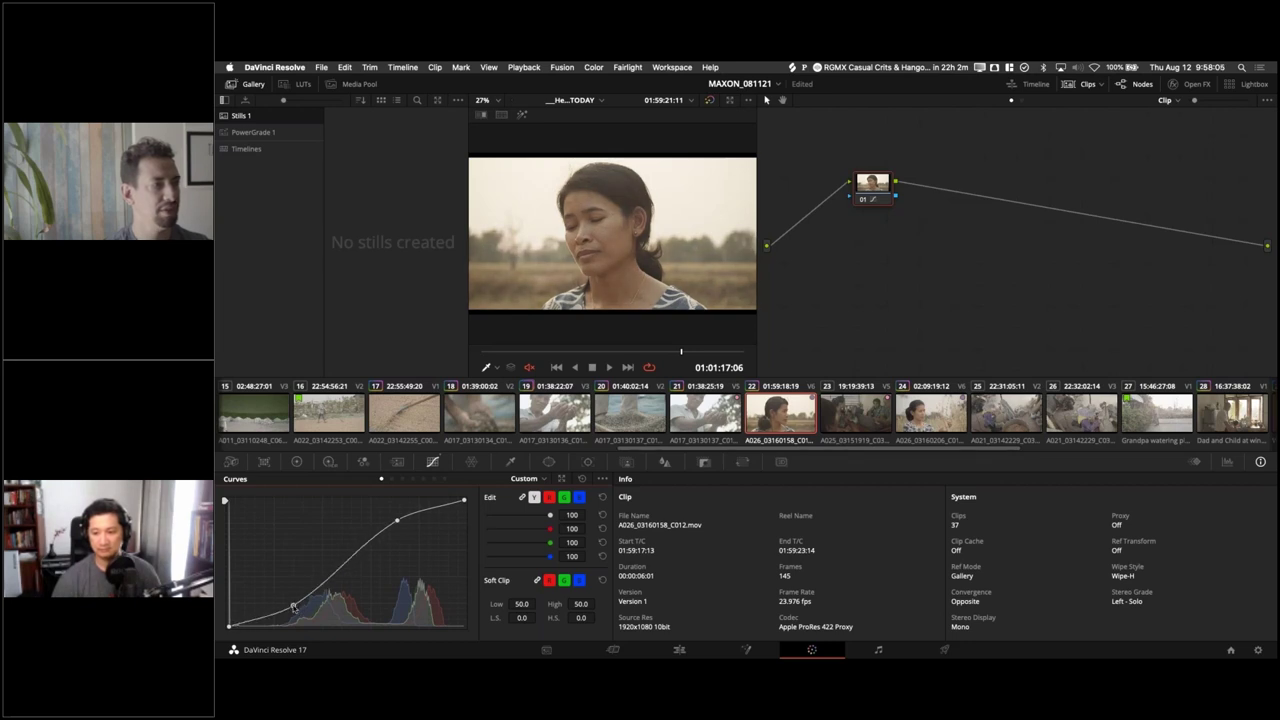
Step: Raise a midtone point on the close-up's custom curve and preview Blackmagic Design LUTs such as Blackmagic 4.6K Film to Rec709 on it
drag(346, 565, 341, 557)
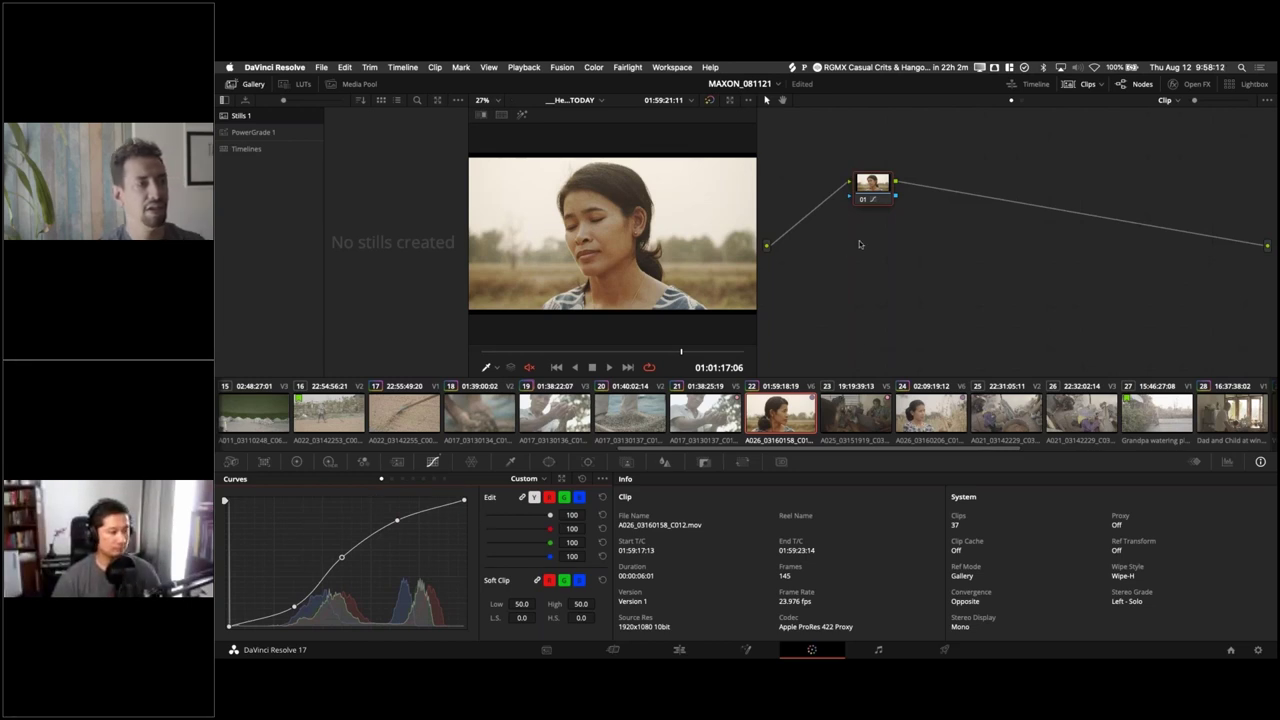
click(283, 85)
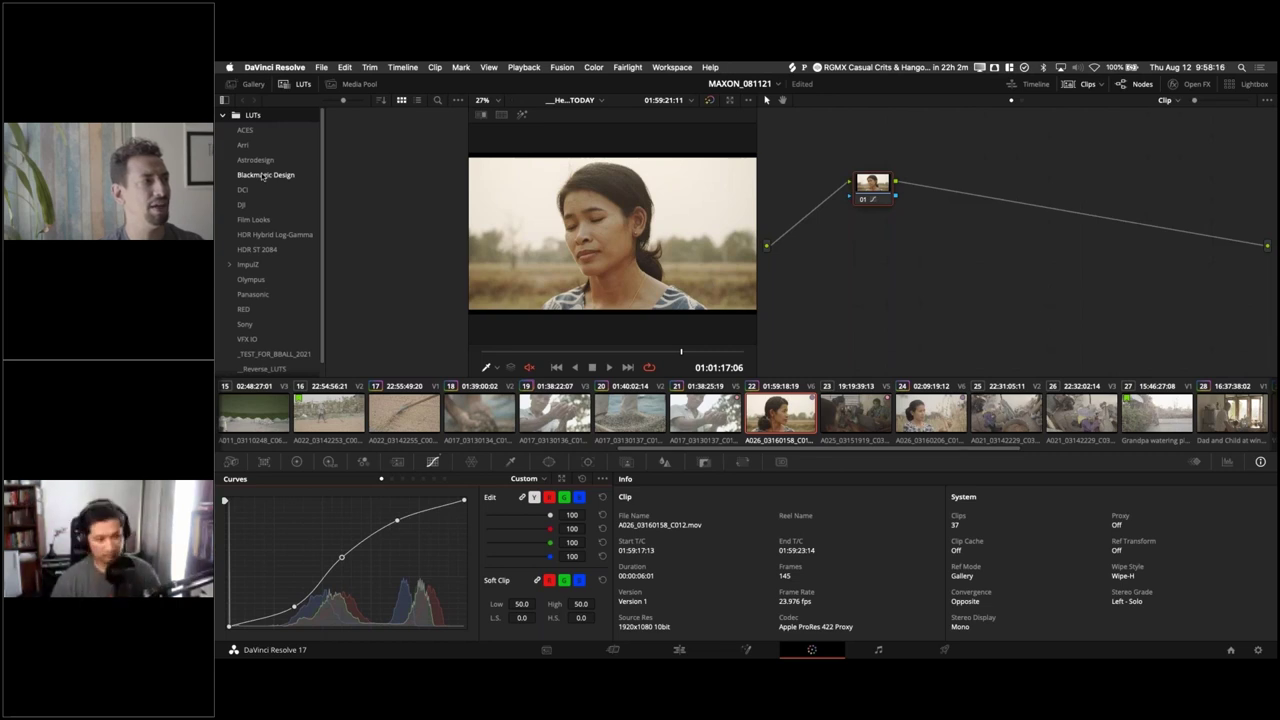
click(262, 176)
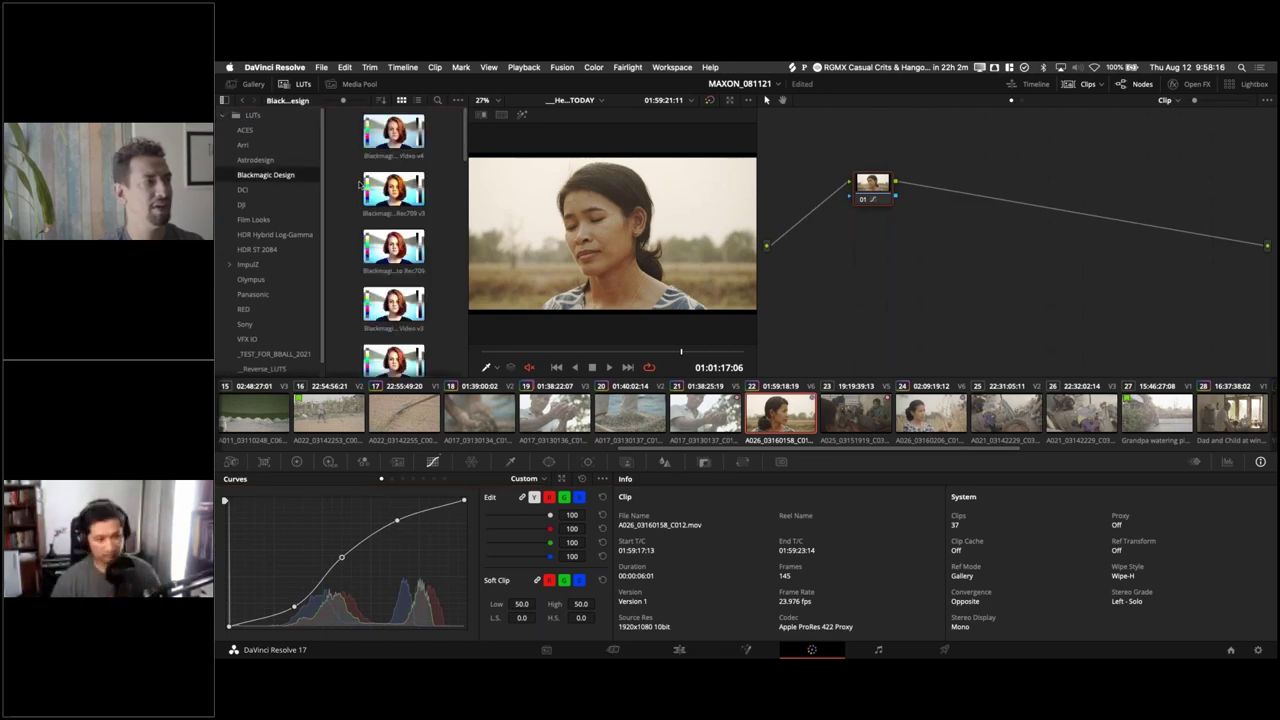
click(390, 132)
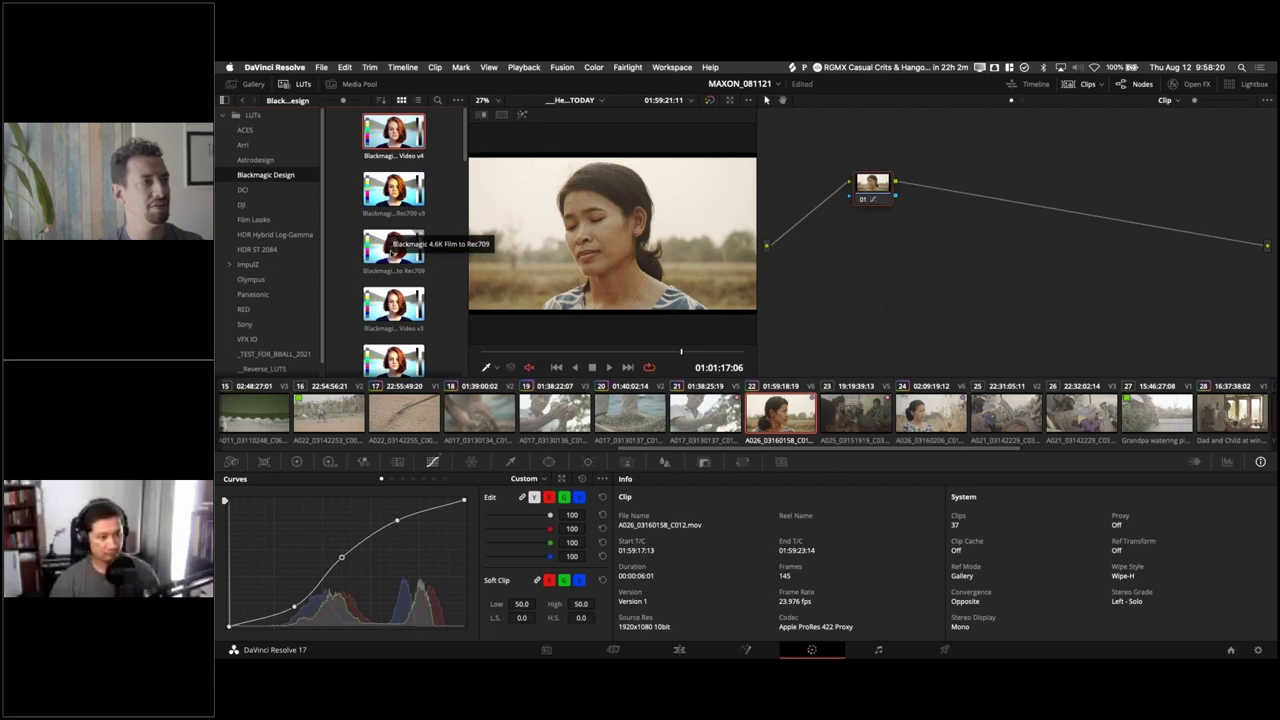
drag(392, 249, 610, 175)
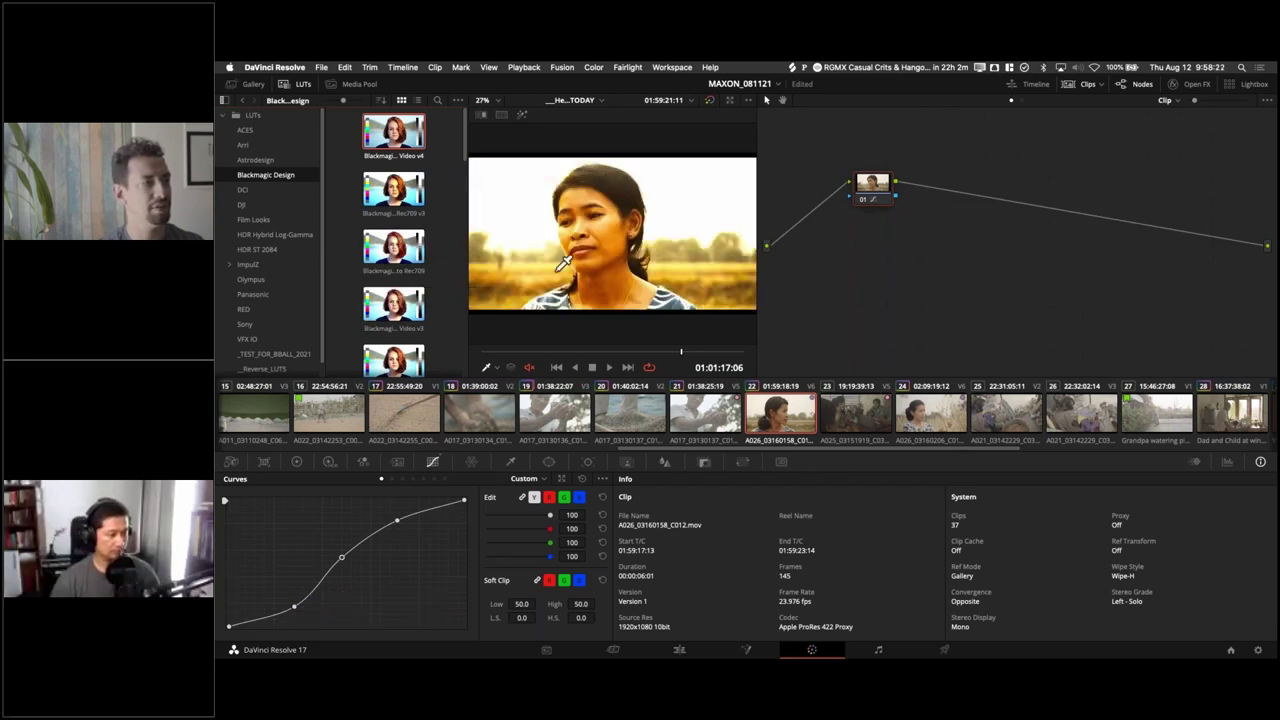
drag(565, 262, 375, 300)
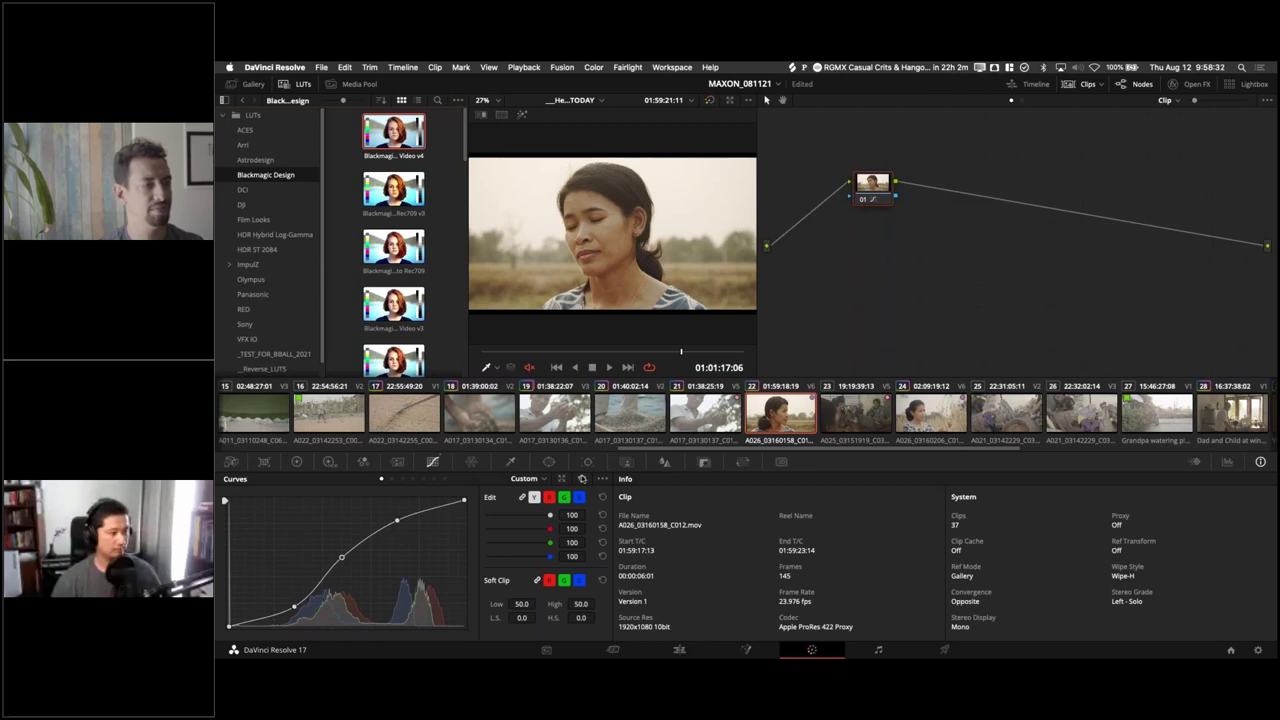
Step: Clear the custom curve adjustments from A026_03160158_C012.mov and bring up clip A026_03160206_C015.mov
key(ctrl+z)
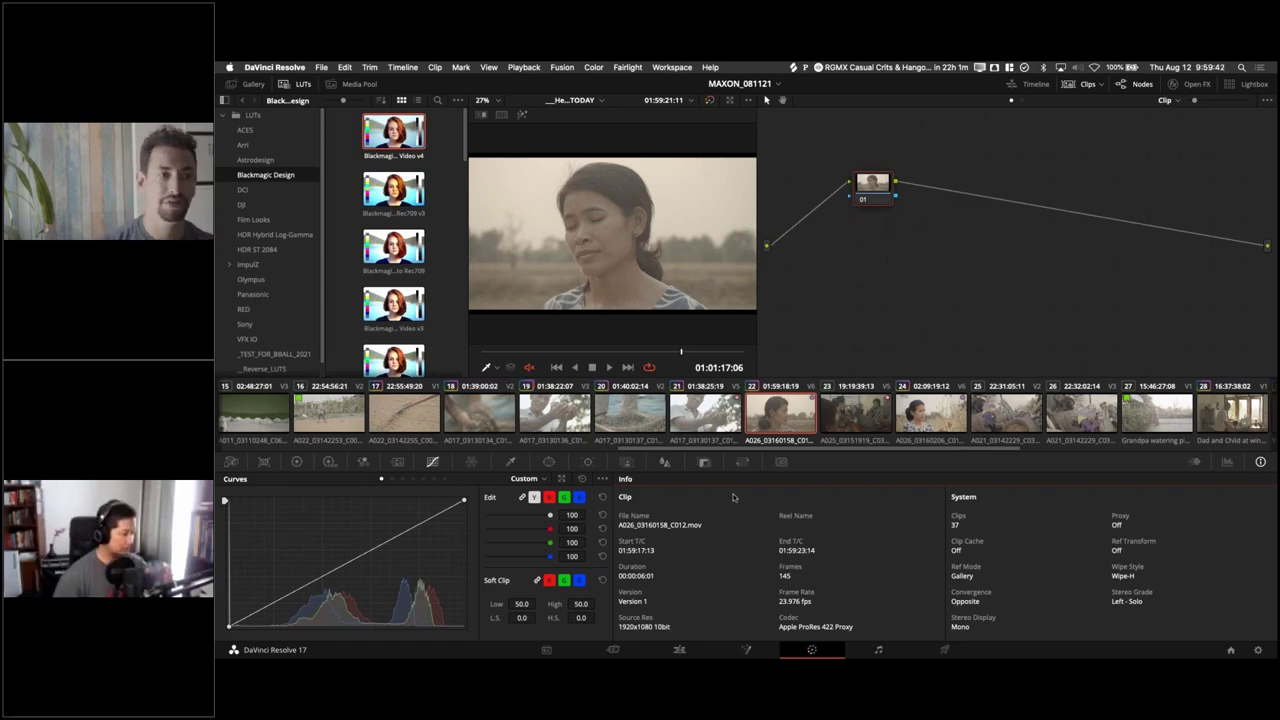
click(930, 412)
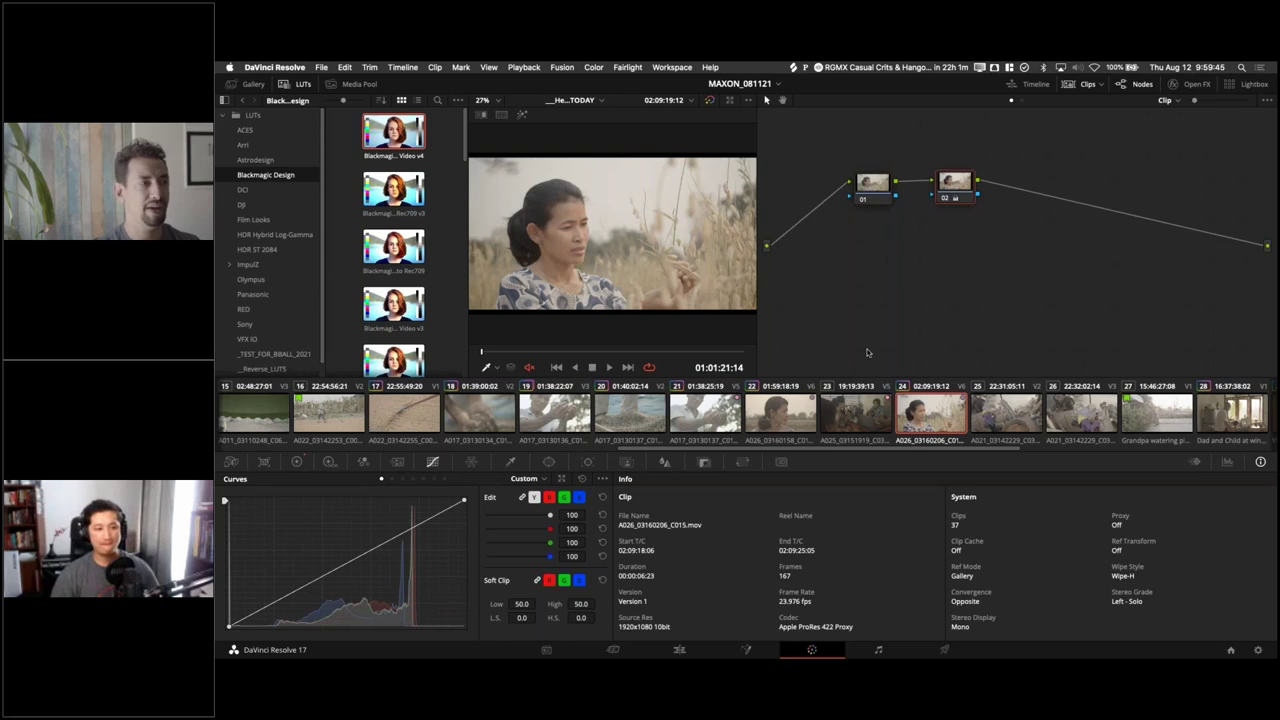
Step: Return to editing the promo timeline and play it from 01:00:53:11 and from about 01:01:11
click(678, 648)
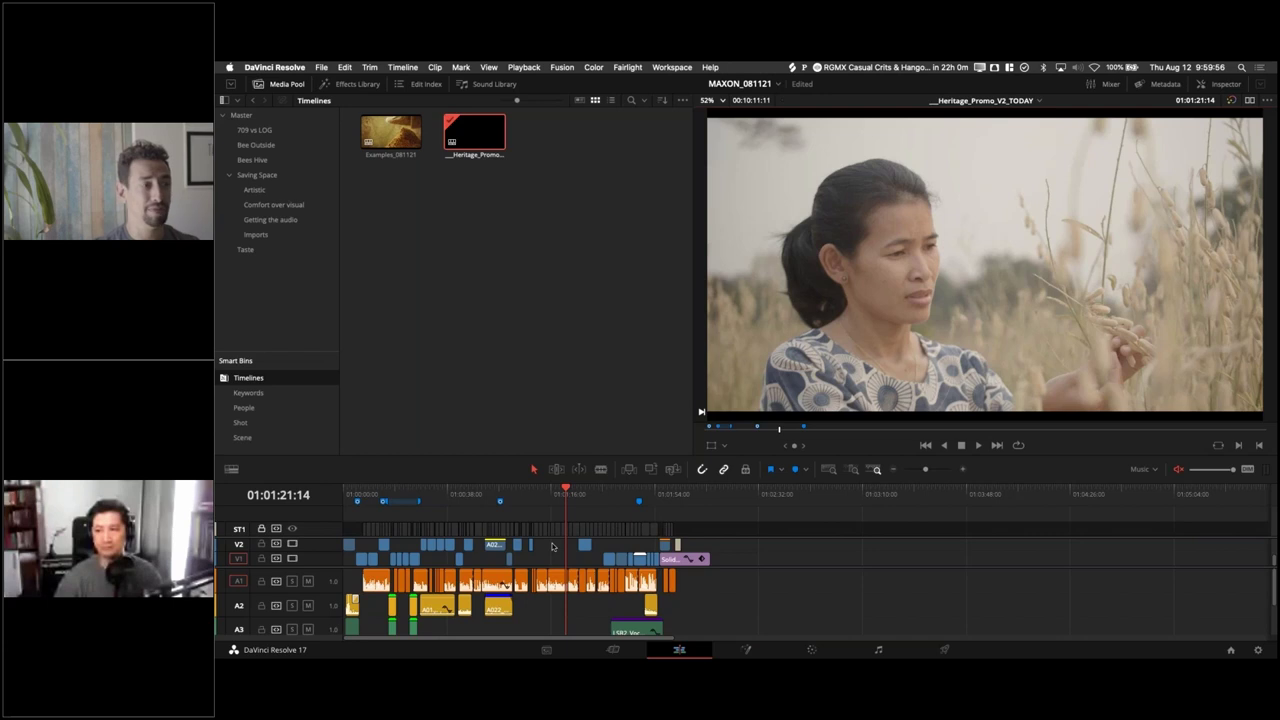
click(490, 500)
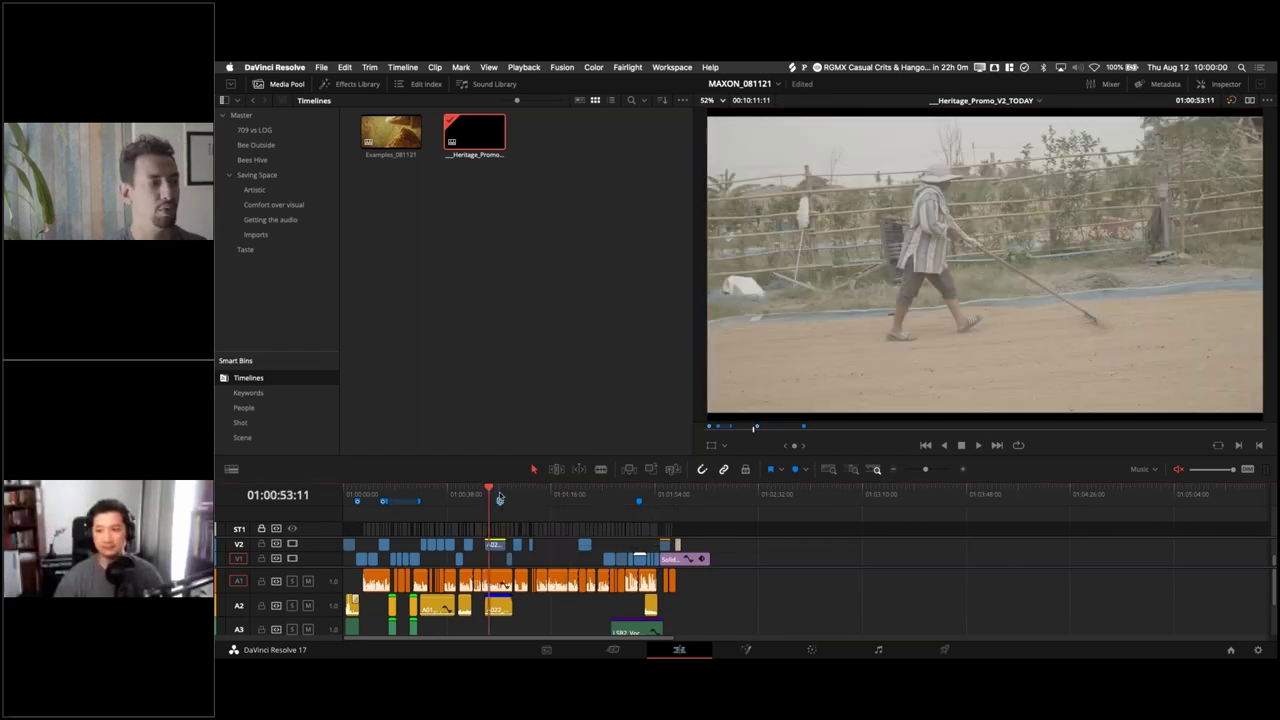
click(500, 498)
key(space)
click(538, 494)
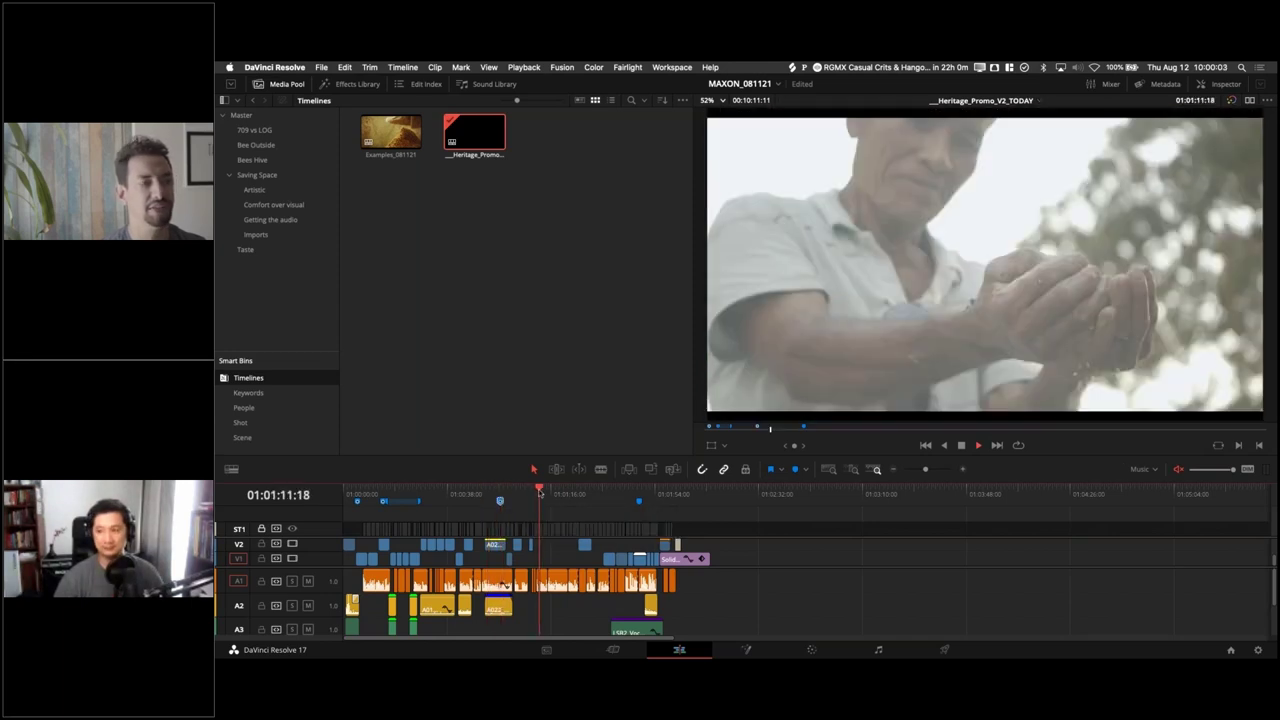
Step: Switch to the Examples_081121 timeline and play the flower close-up A026_03160154_C010.mov from the Artistic bin
click(1039, 102)
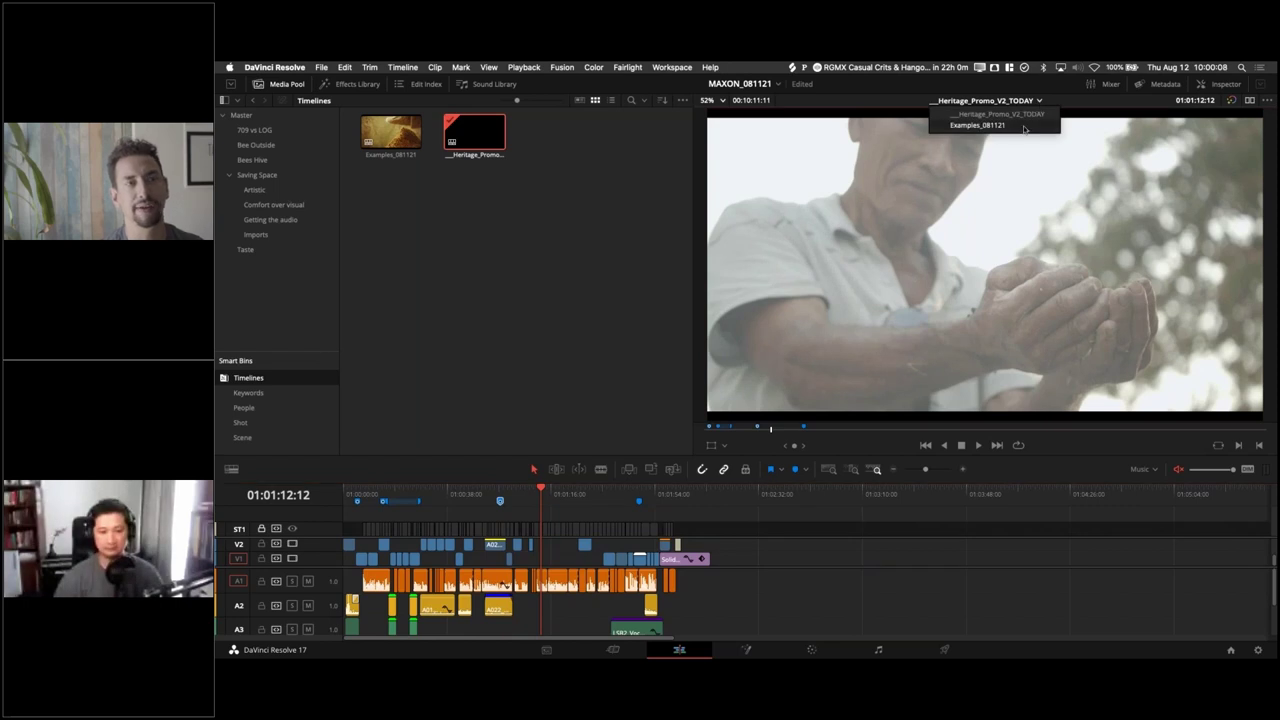
click(1024, 128)
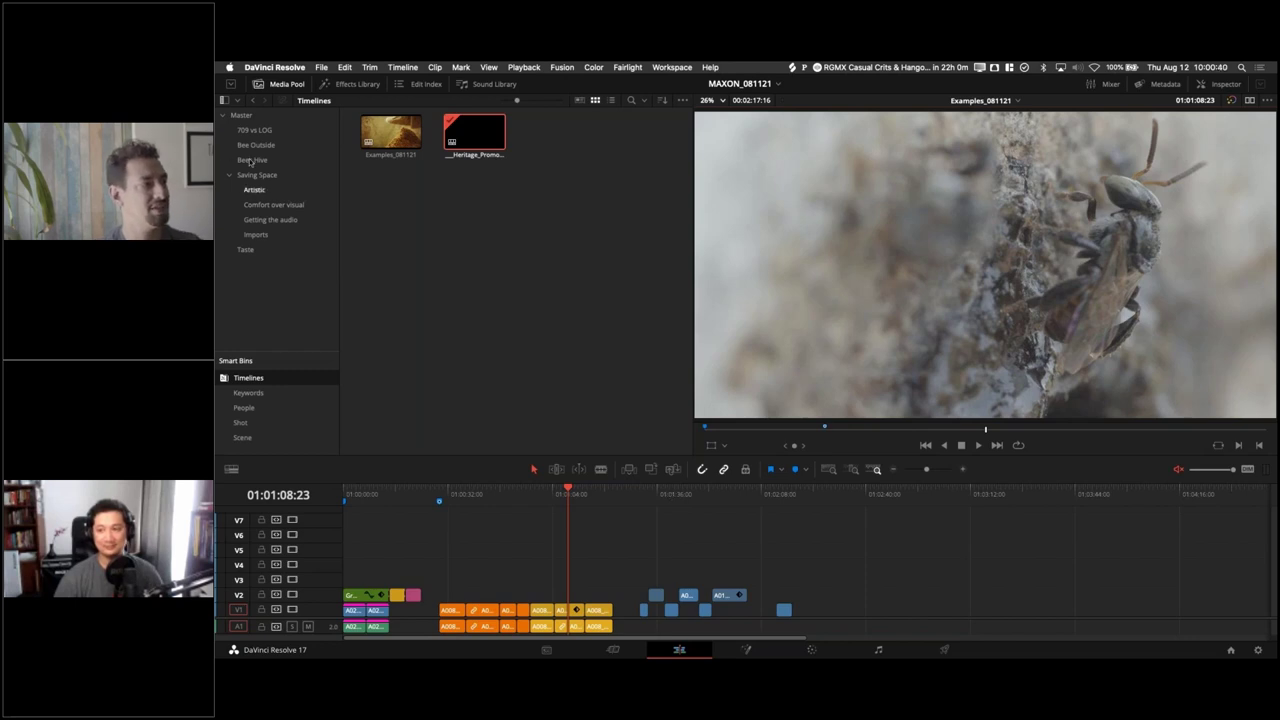
click(255, 190)
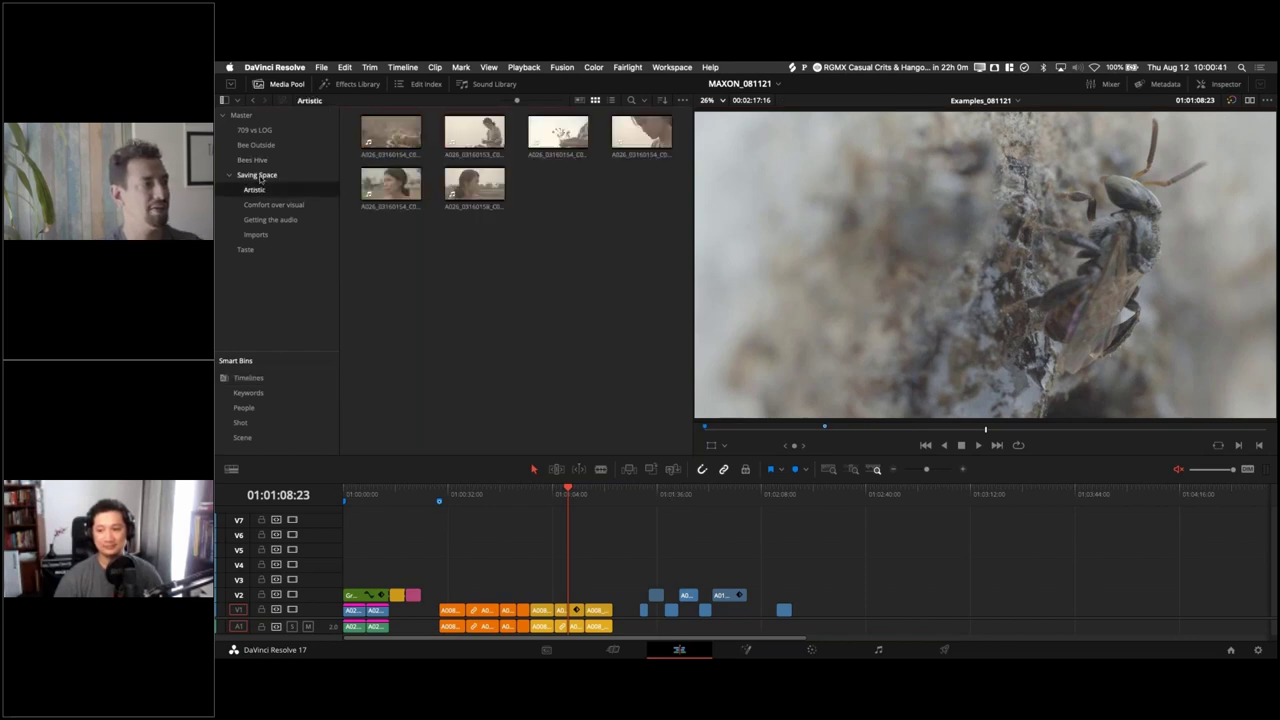
click(259, 176)
click(290, 192)
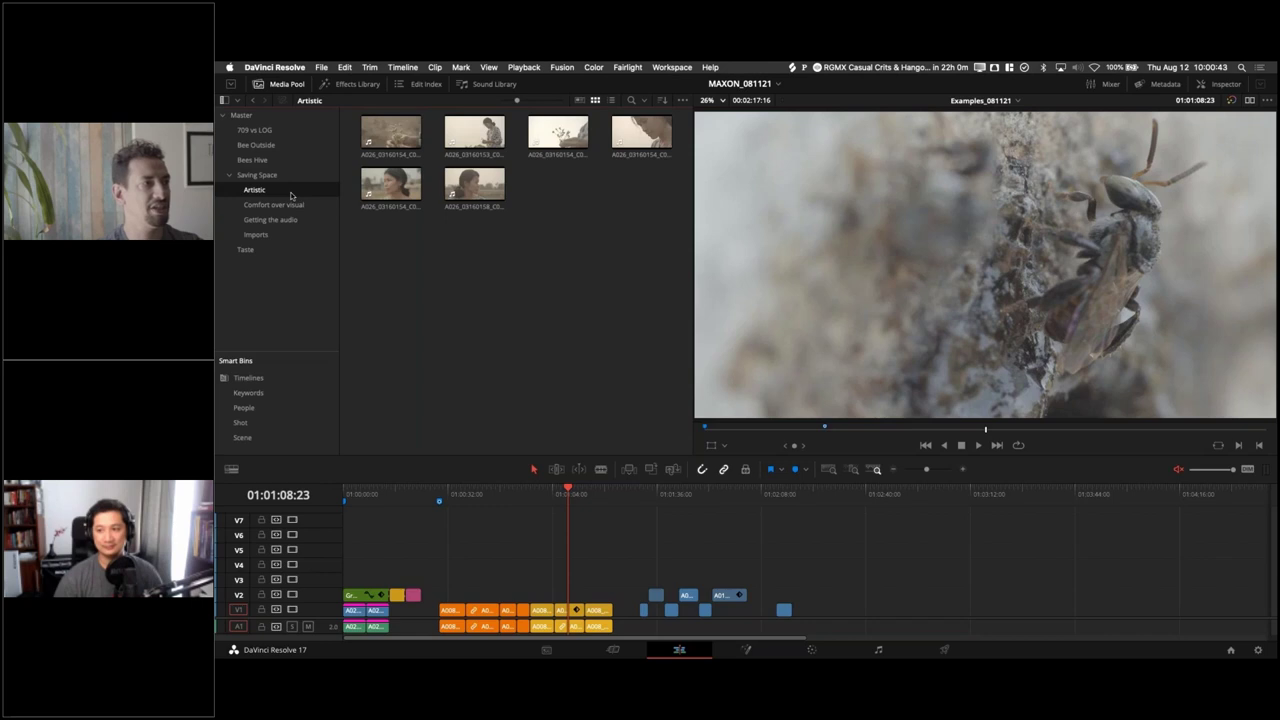
click(391, 133)
key(space)
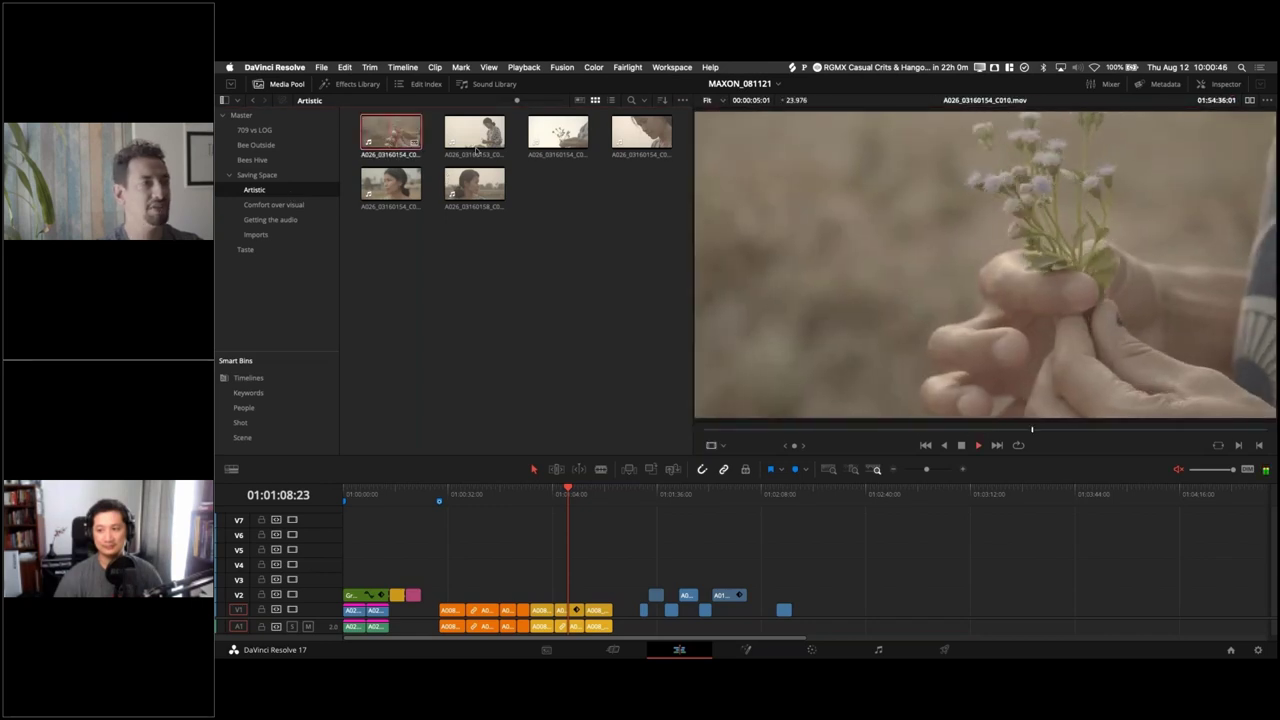
Step: View A026_03160153_C009.mov and show its file details in the Inspector
click(470, 140)
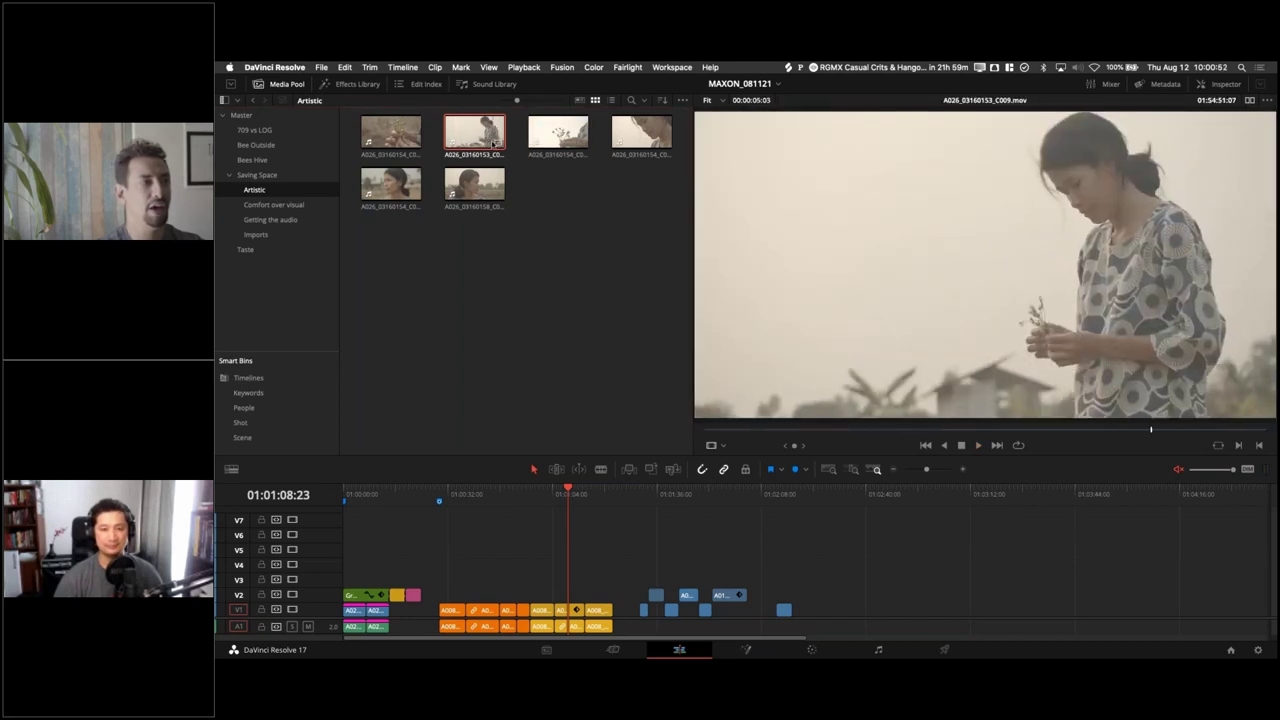
click(1226, 85)
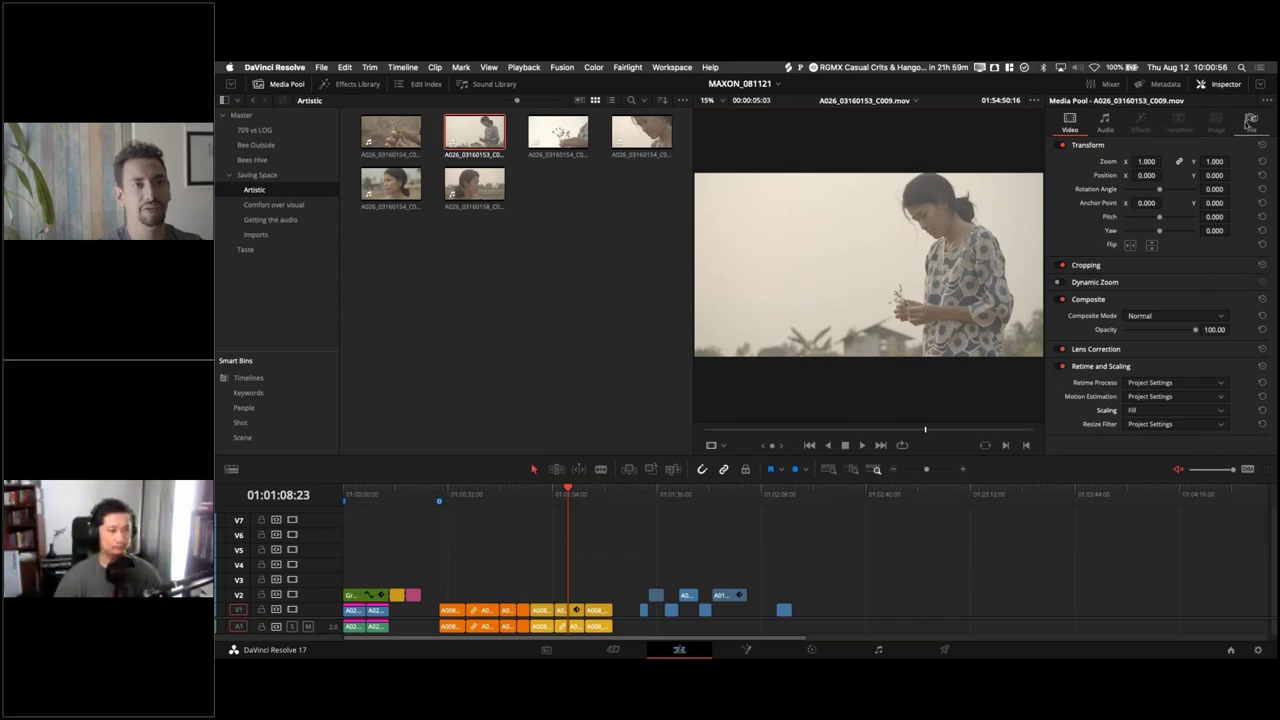
click(1248, 120)
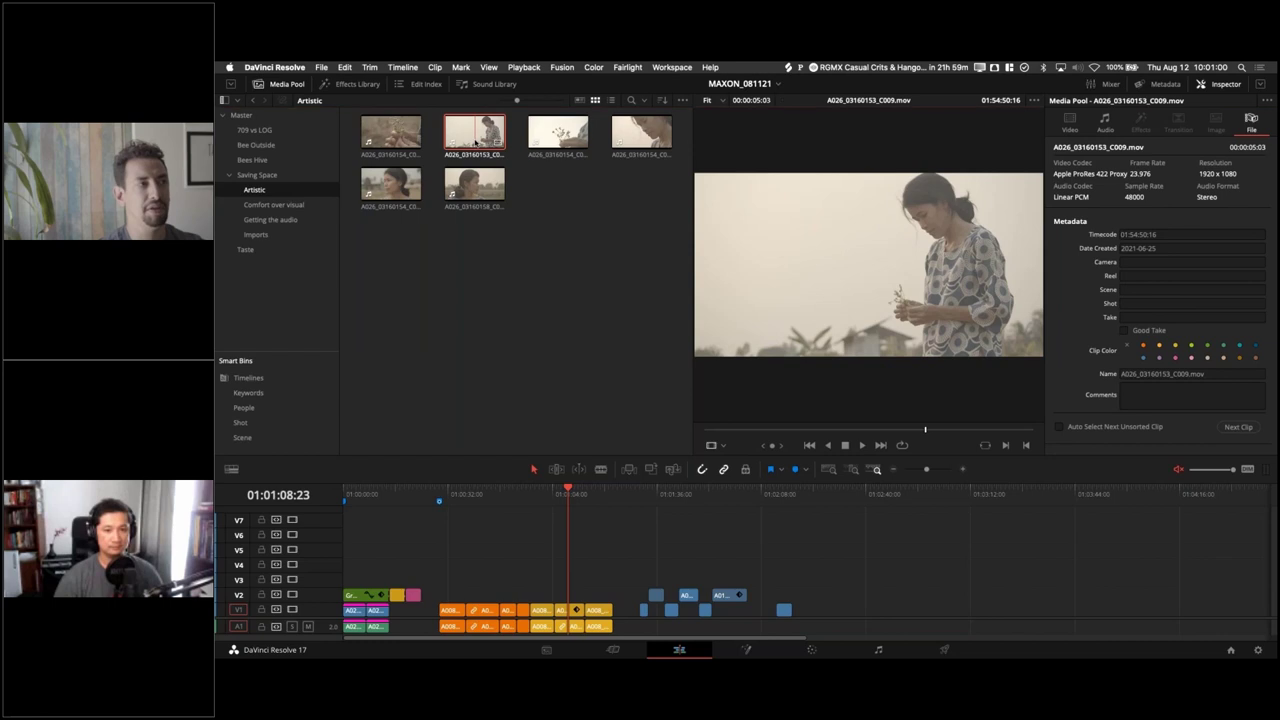
Step: Play the remaining Artistic clips: A026_03160154_C010_S000, S001 and S002, and A026_03160158_C012.mov
key(space)
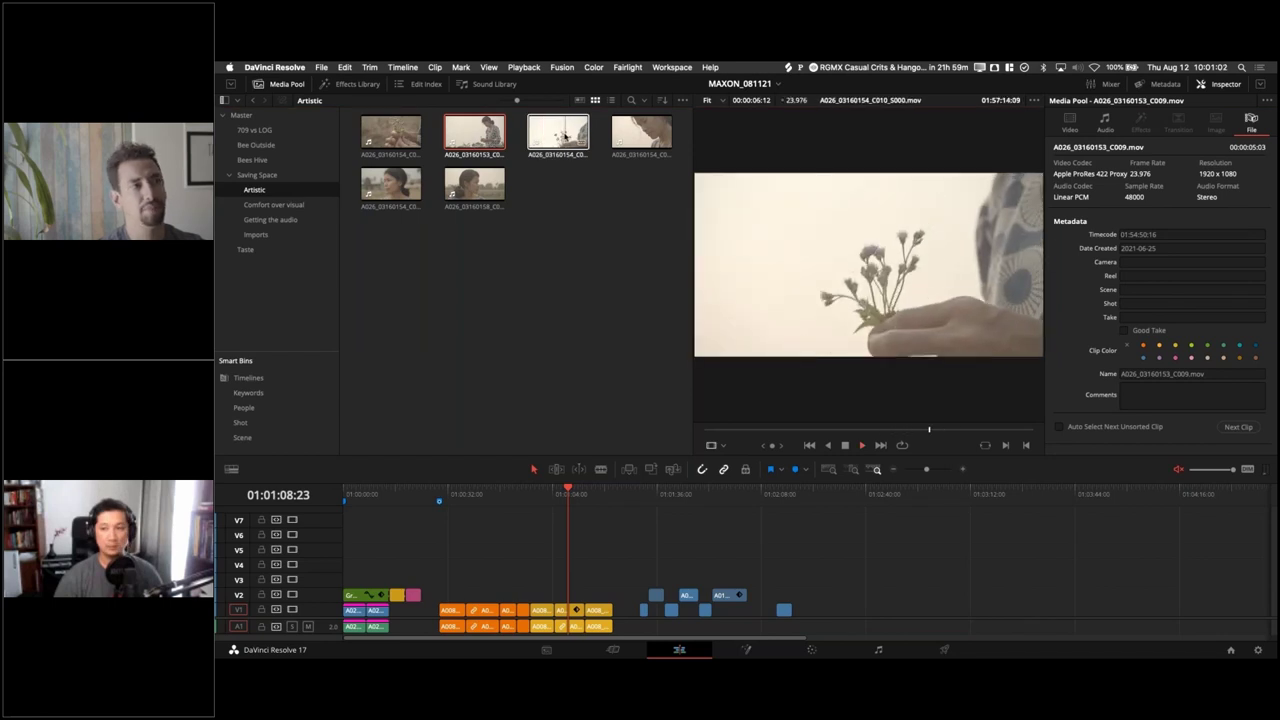
click(565, 137)
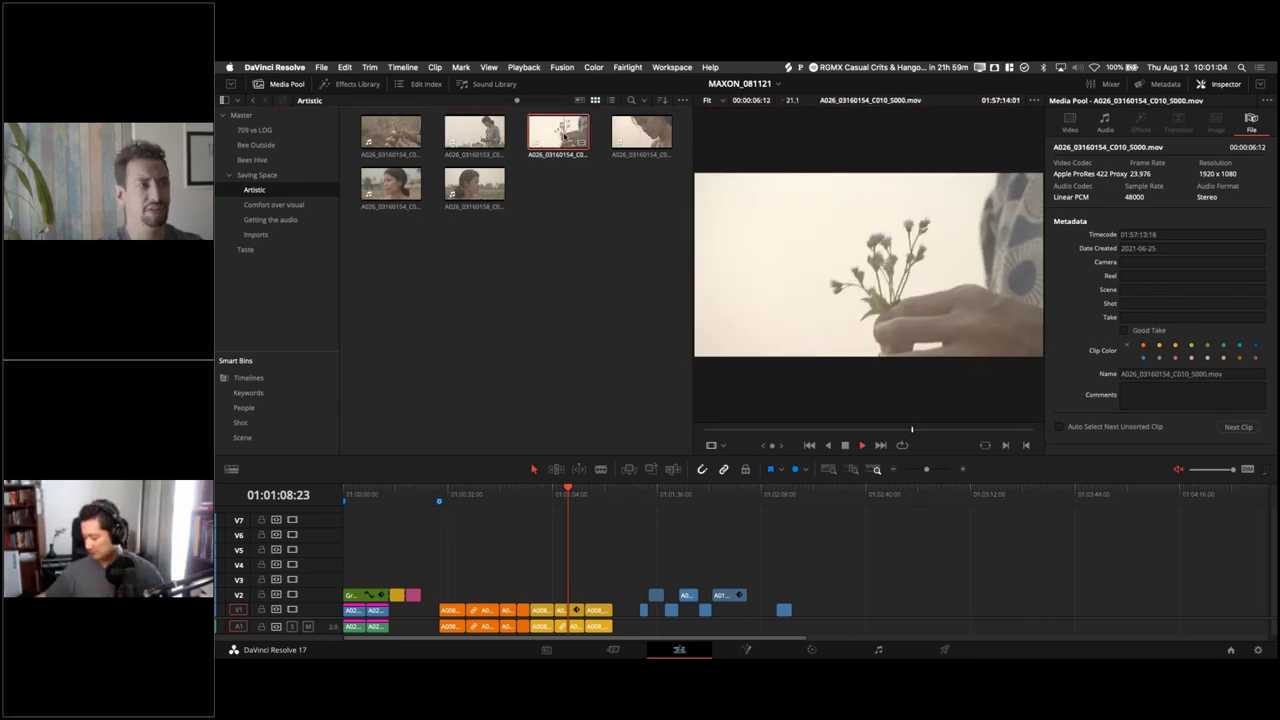
click(621, 122)
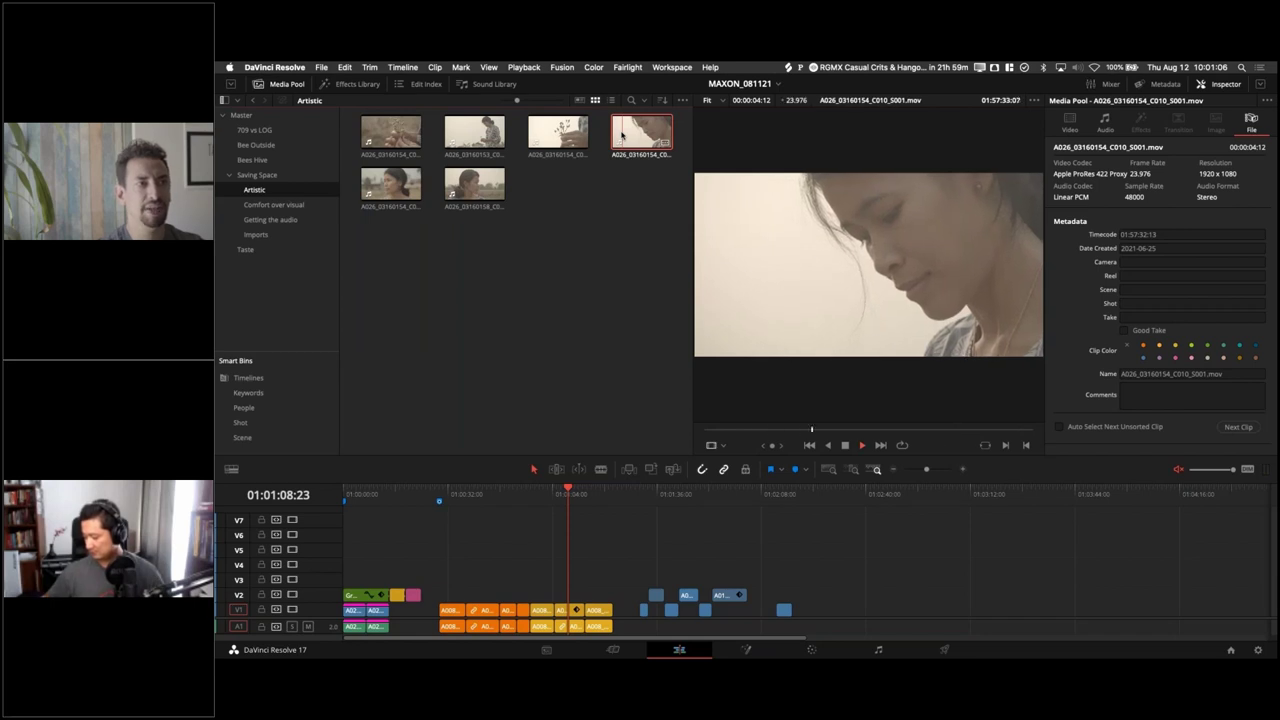
click(390, 185)
key(space)
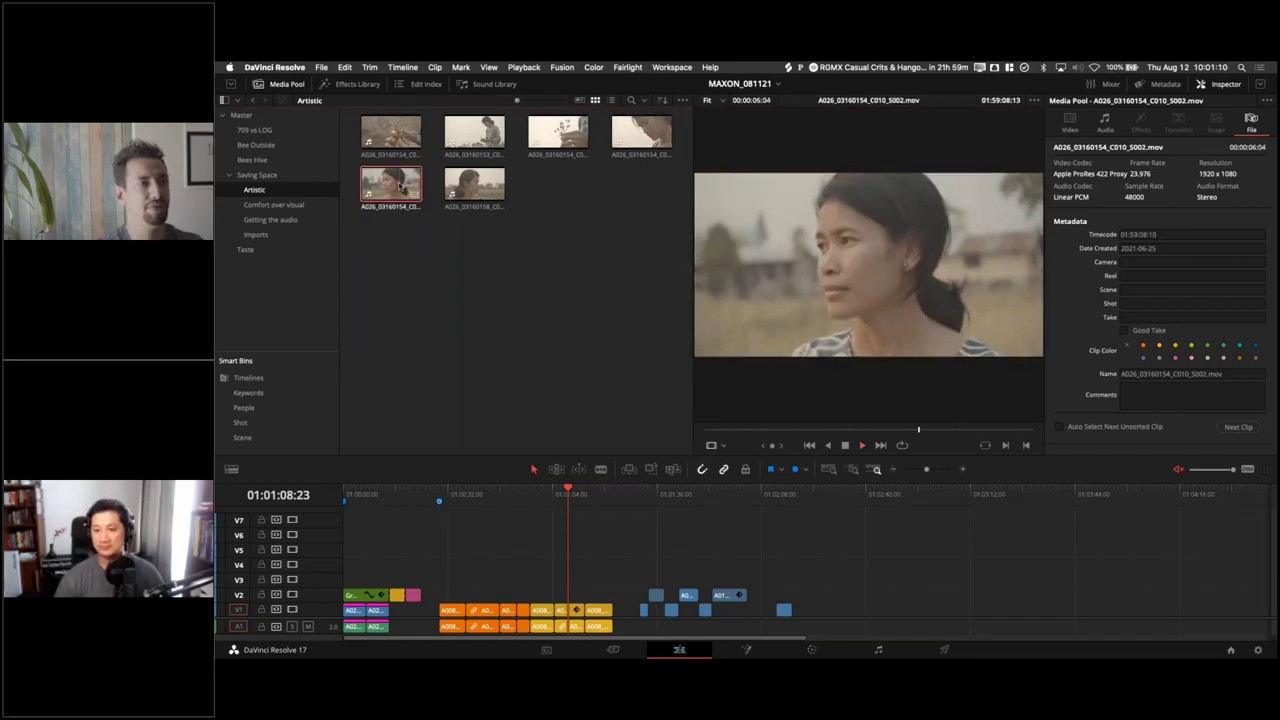
click(476, 186)
key(space)
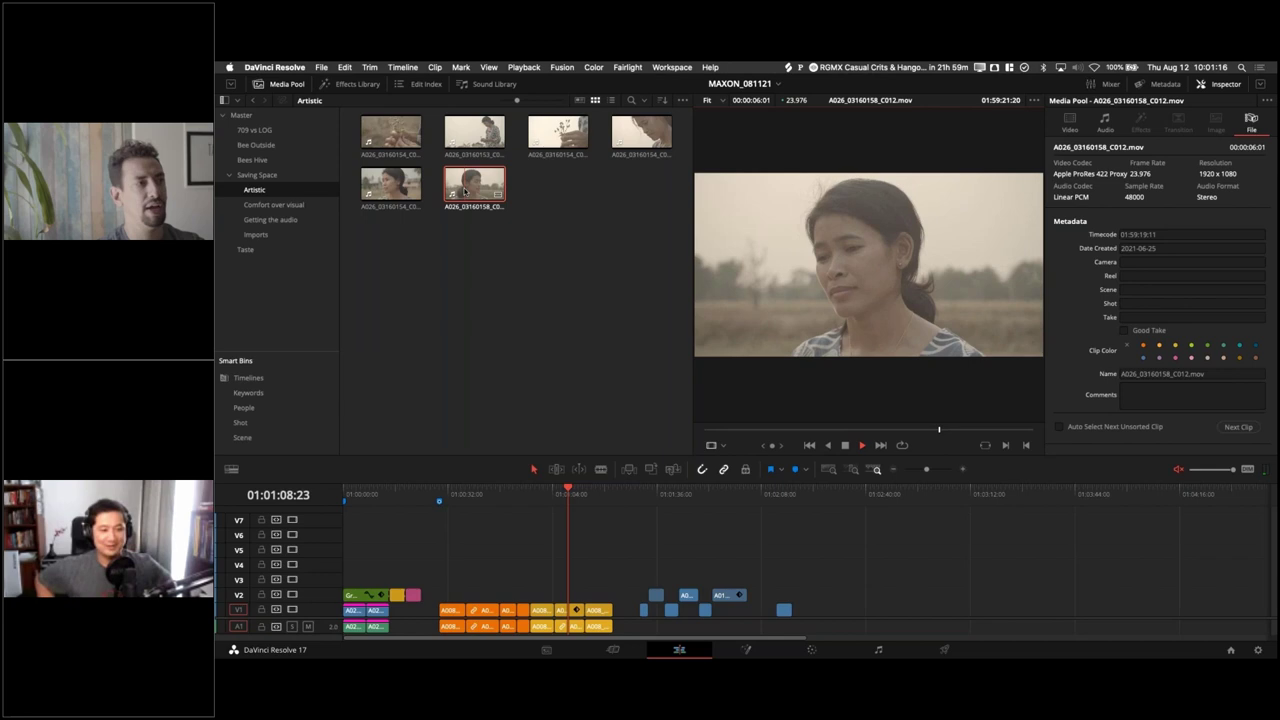
key(space)
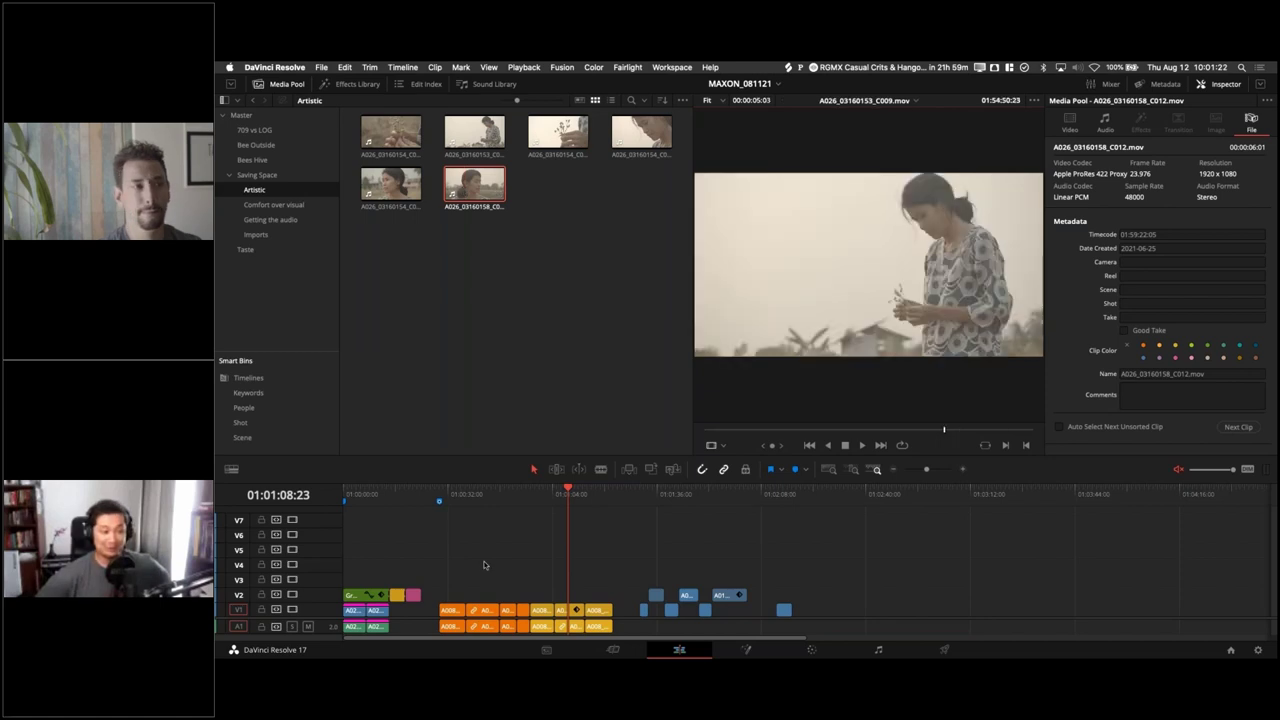
Step: Play the Examples_081121 timeline's orange bee-nest clips, stop at 01:00:38:06 and clear the selection
click(456, 505)
click(456, 505)
key(space)
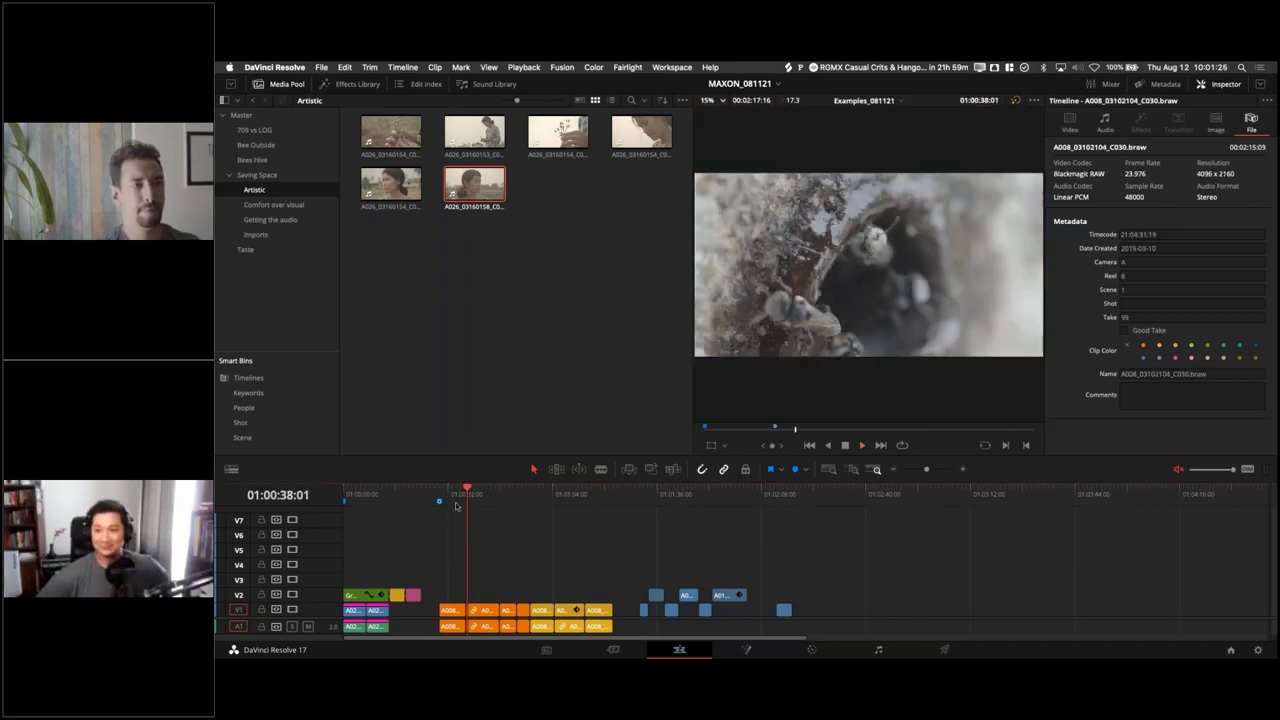
click(476, 360)
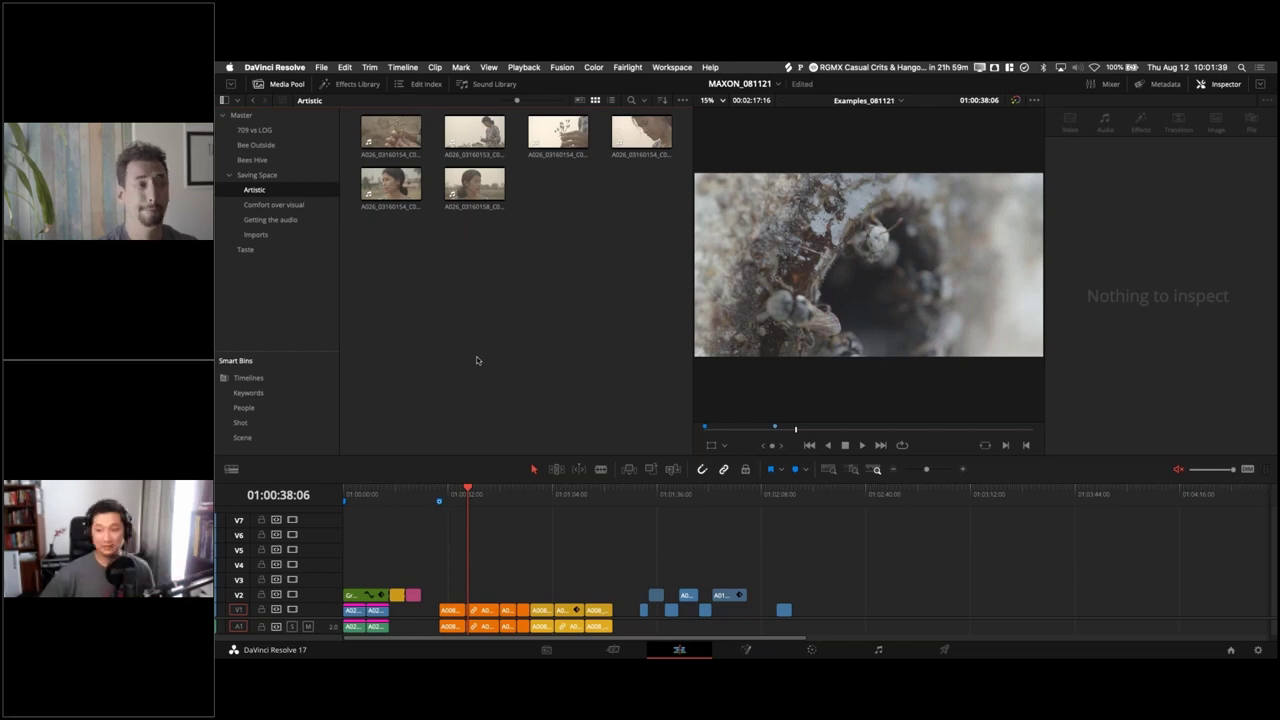
Step: Step through the Examples_081121 timeline clip by clip from about 01:00:53 to 01:01:53:01, examining each bee and honey shot's file details
click(515, 492)
key(Down)
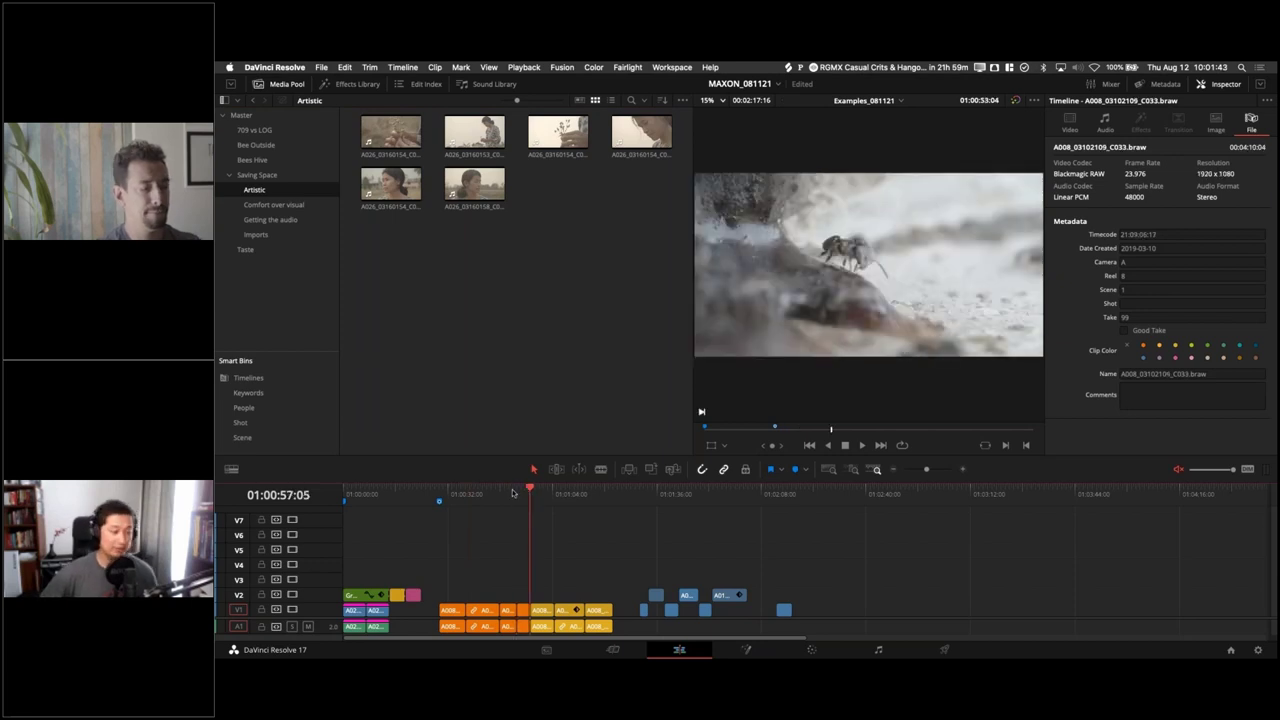
key(Down)
key(Down)
key(Down)
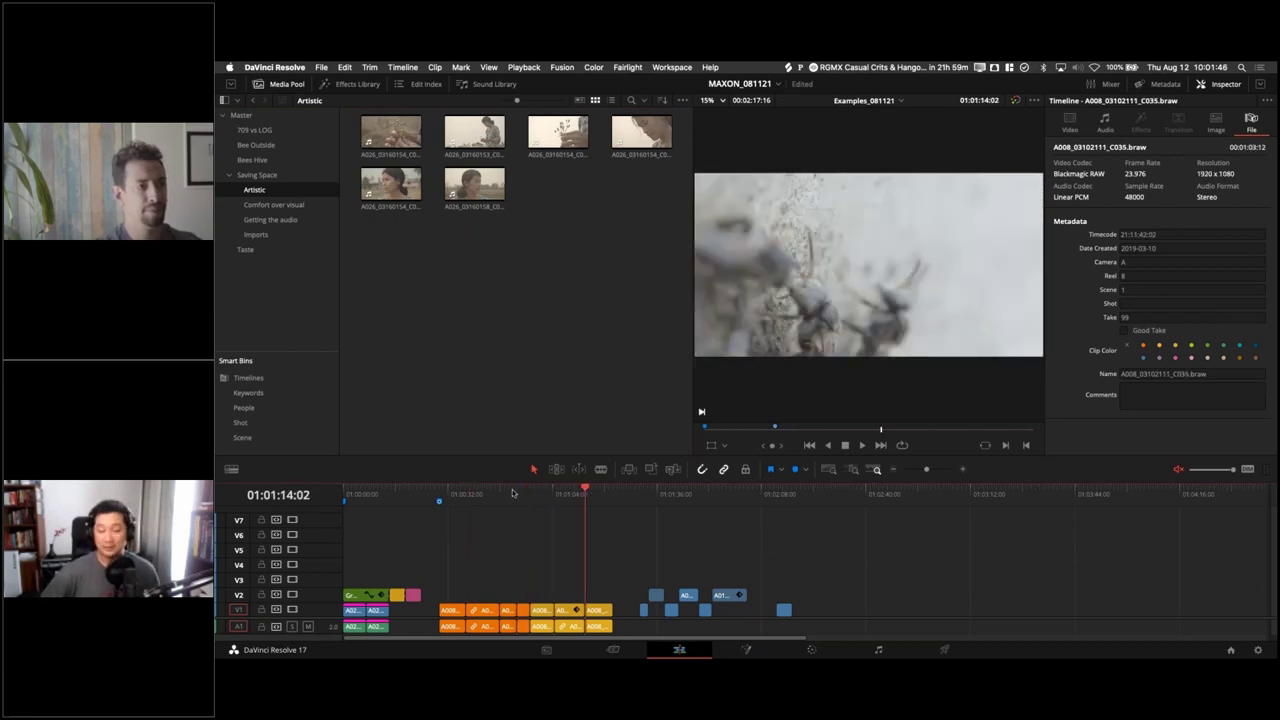
key(Down)
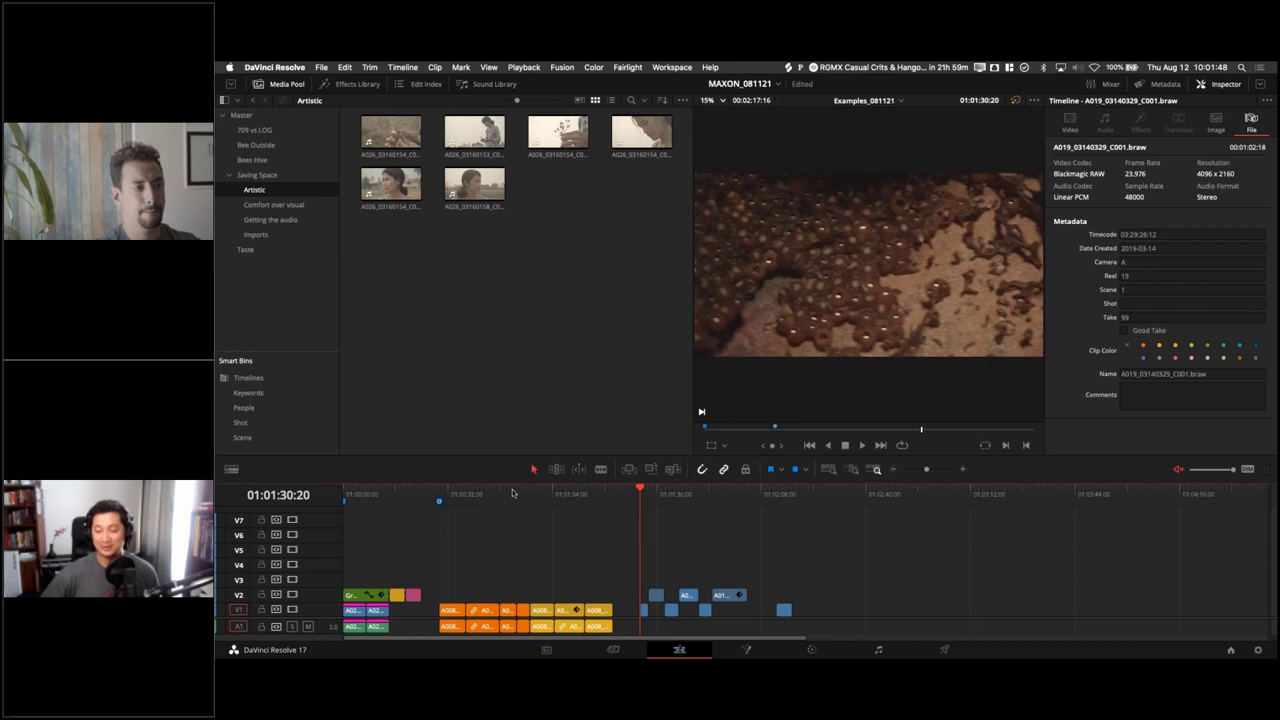
key(Down)
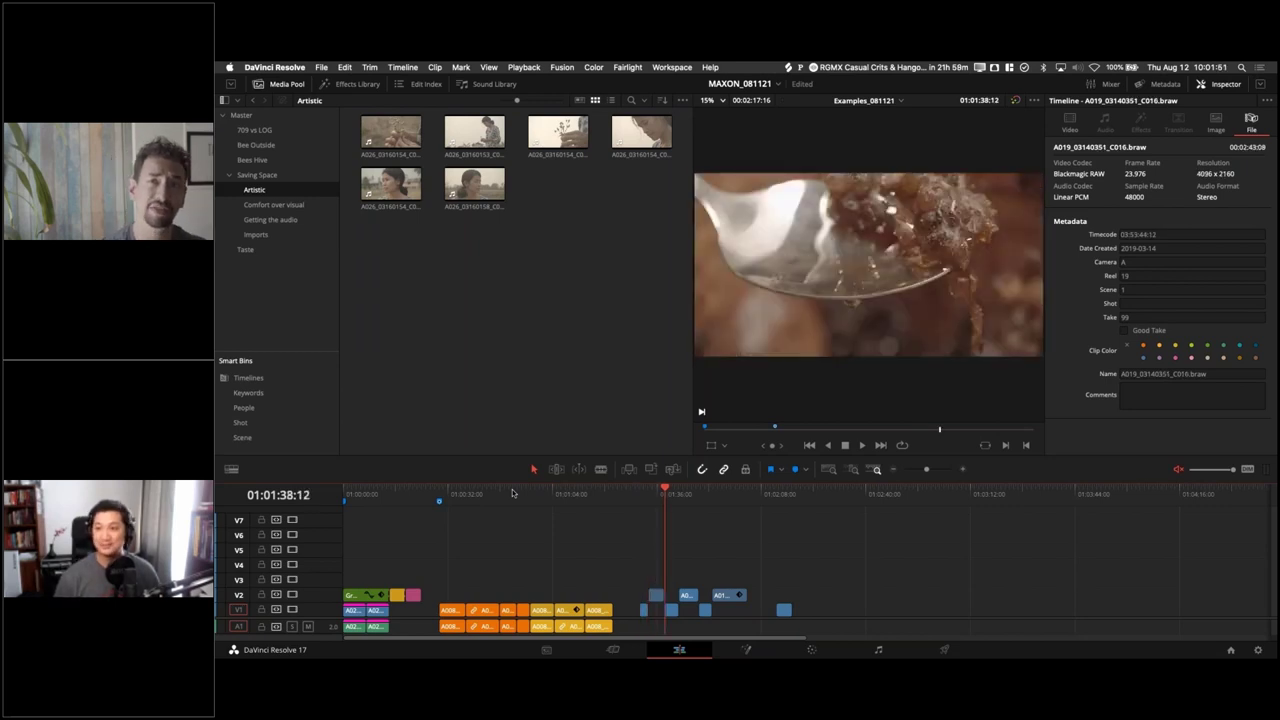
key(Down)
key(Down)
key(Down)
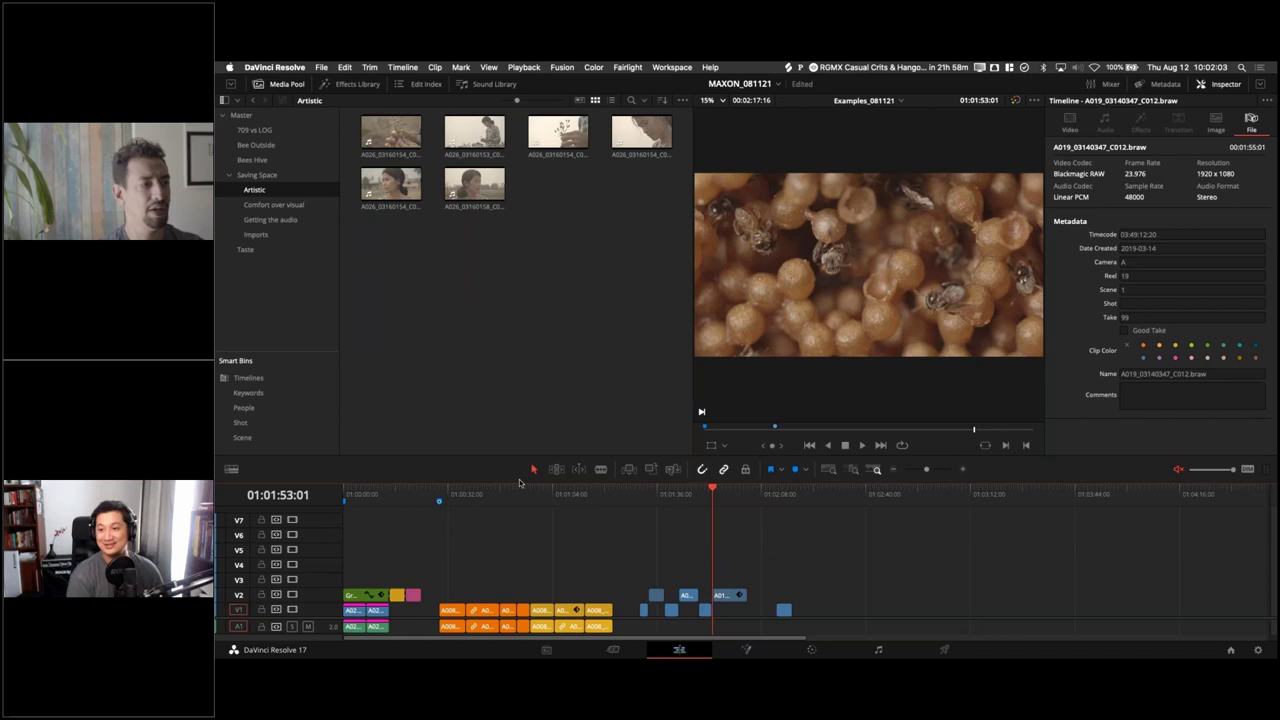
Step: Enlarge the timeline area, raise the divider between video and audio tracks, and deselect everything
drag(519, 463, 519, 422)
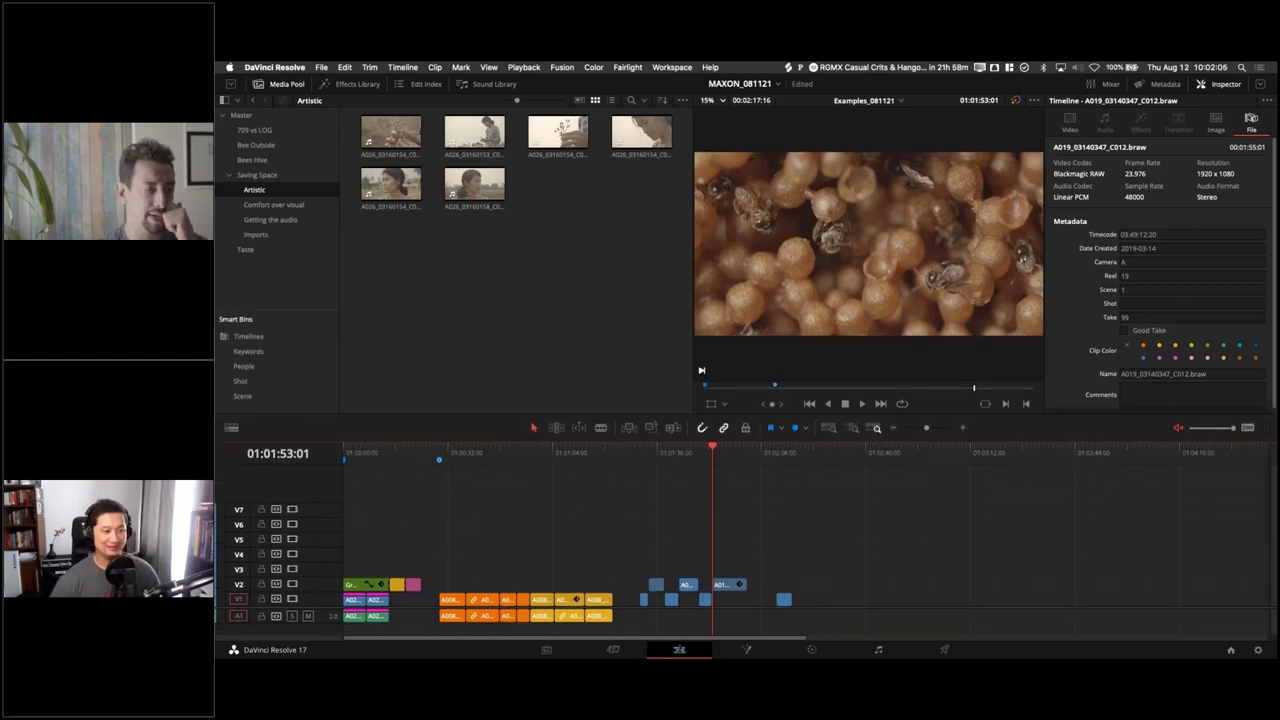
drag(627, 594, 628, 517)
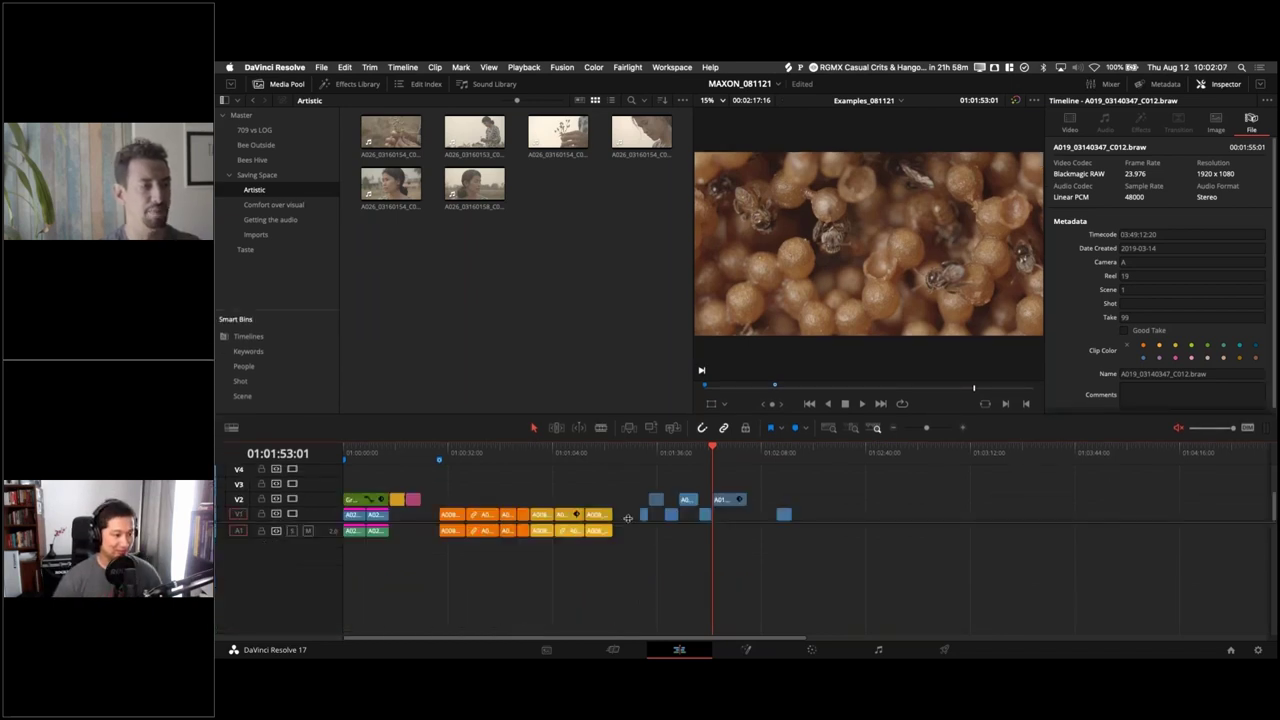
click(458, 366)
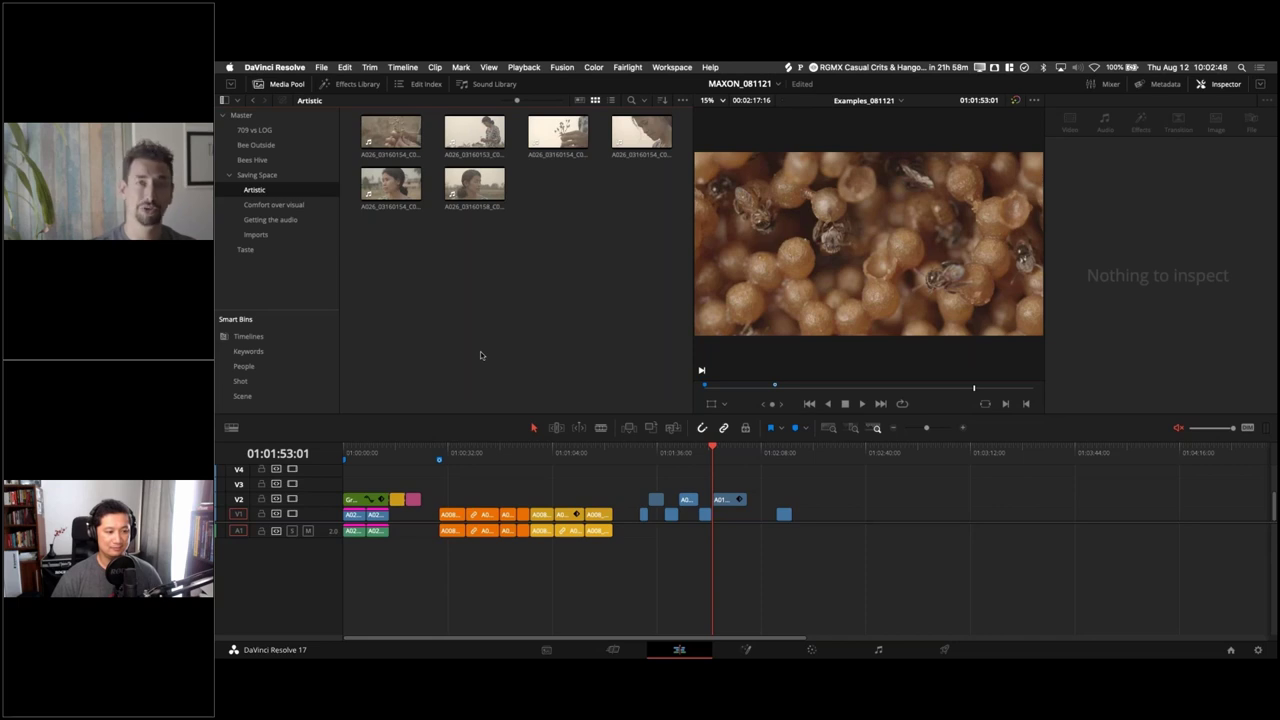
Step: Hide the Inspector and open the Clip Attributes of A026_03160158_C012.mov in the Artistic bin, placing the dialog clear of the thumbnails
click(1226, 85)
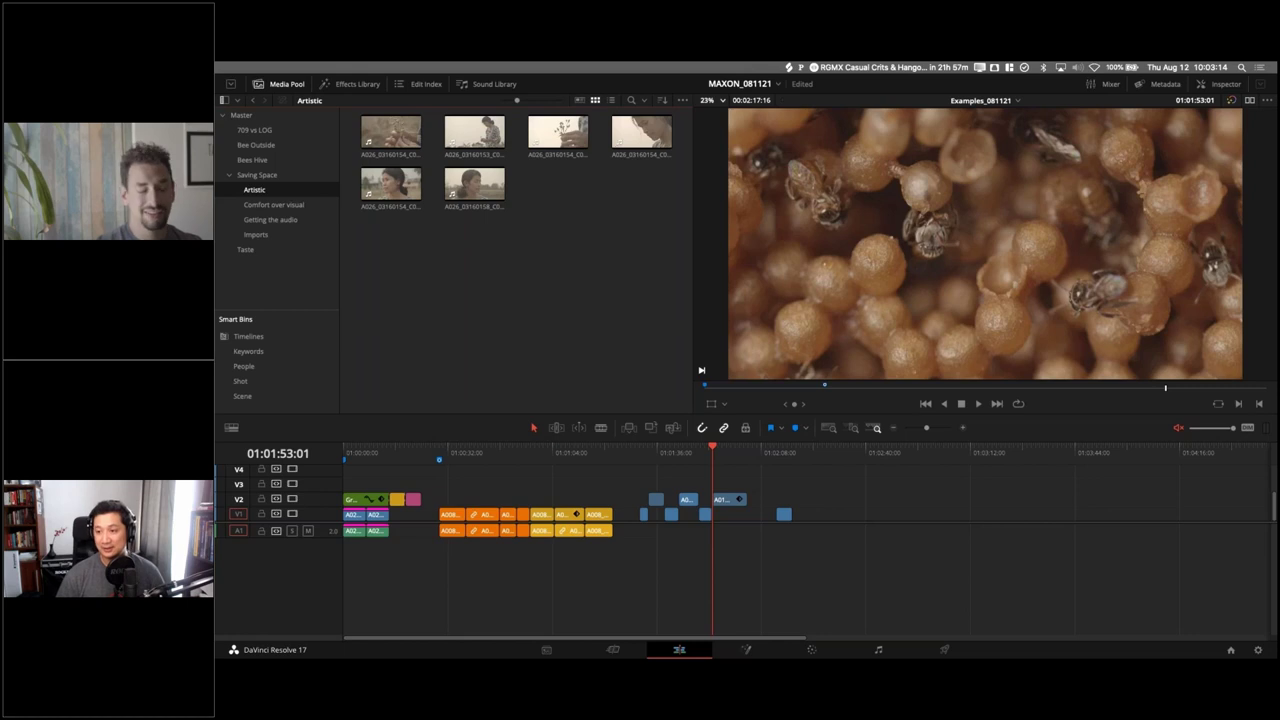
click(560, 318)
click(484, 186)
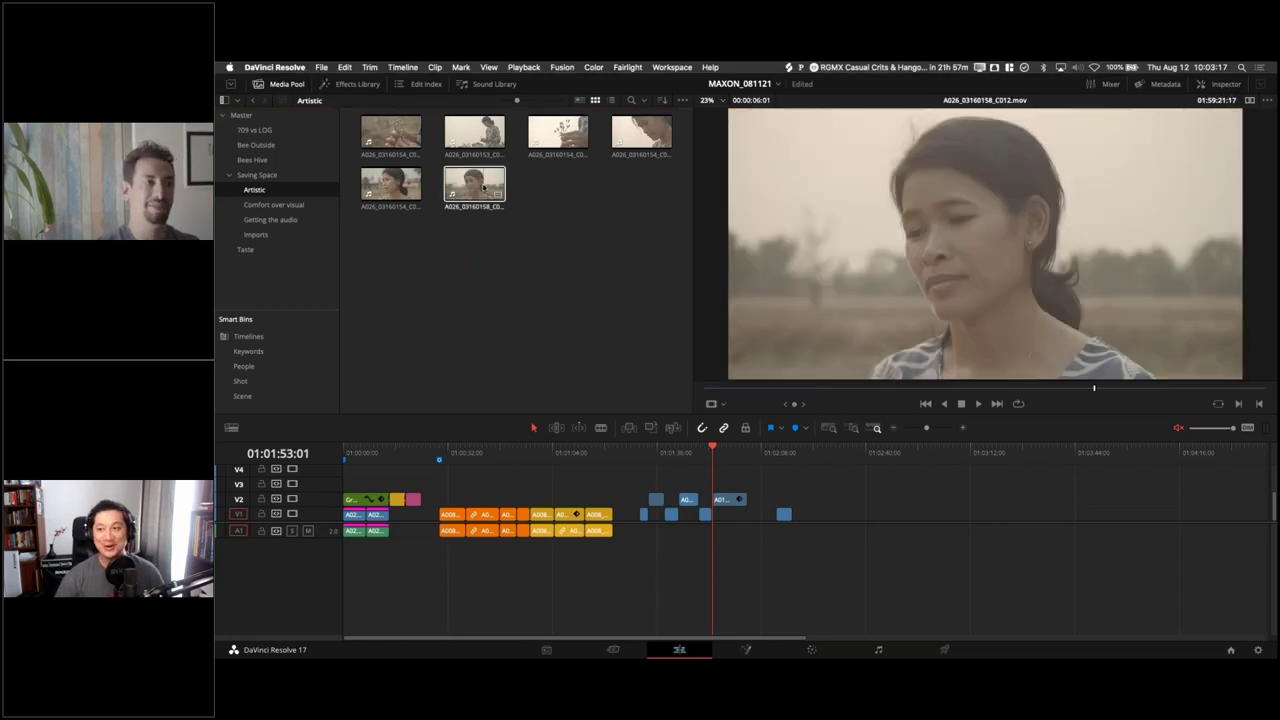
right_click(484, 186)
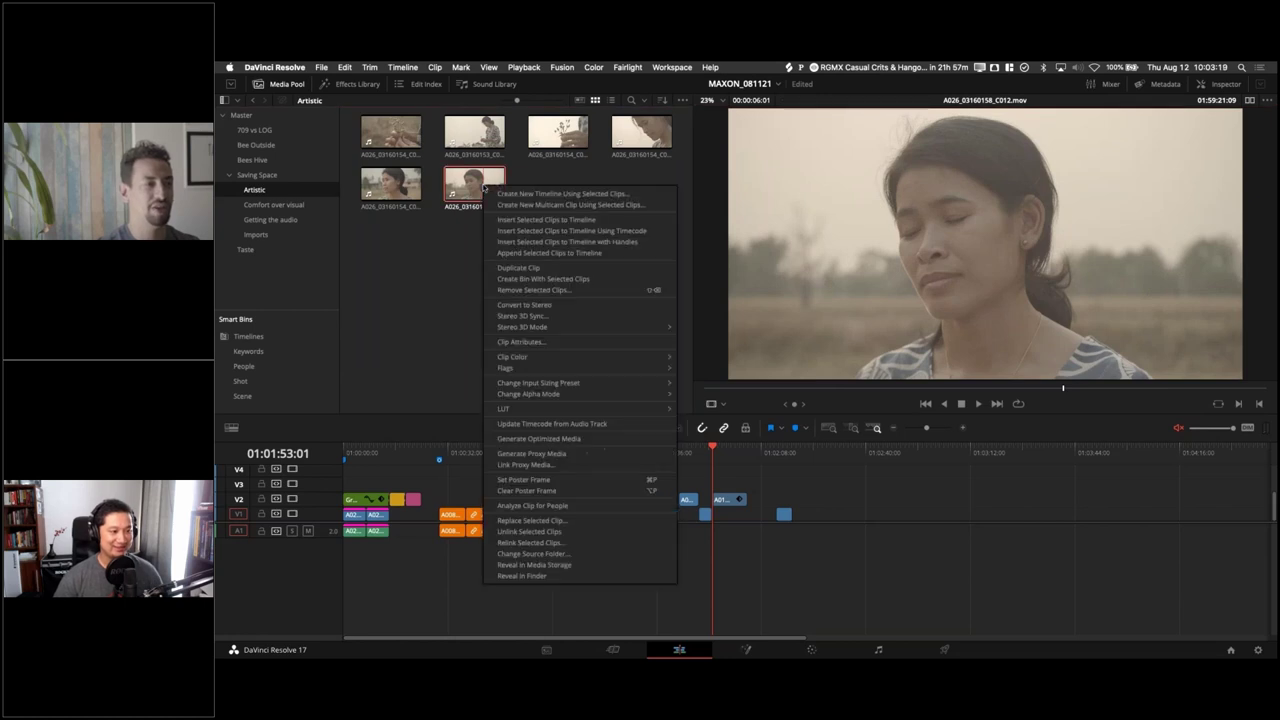
click(572, 342)
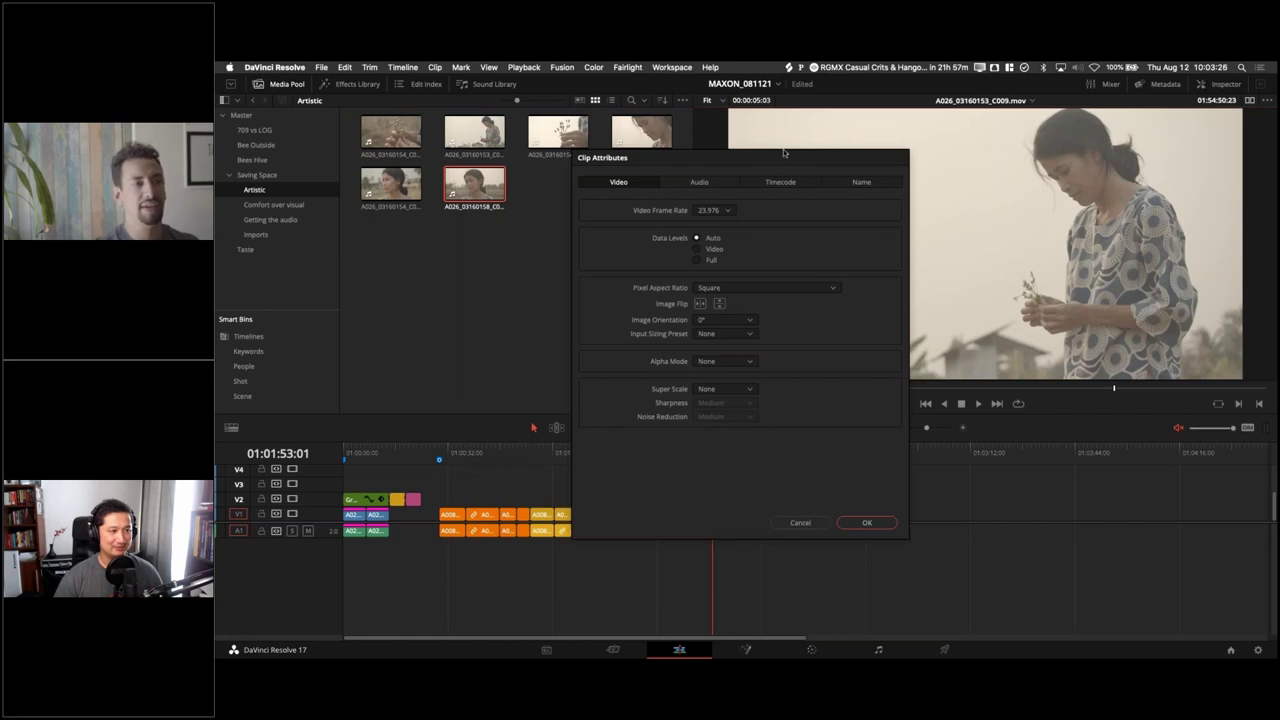
drag(784, 152, 843, 180)
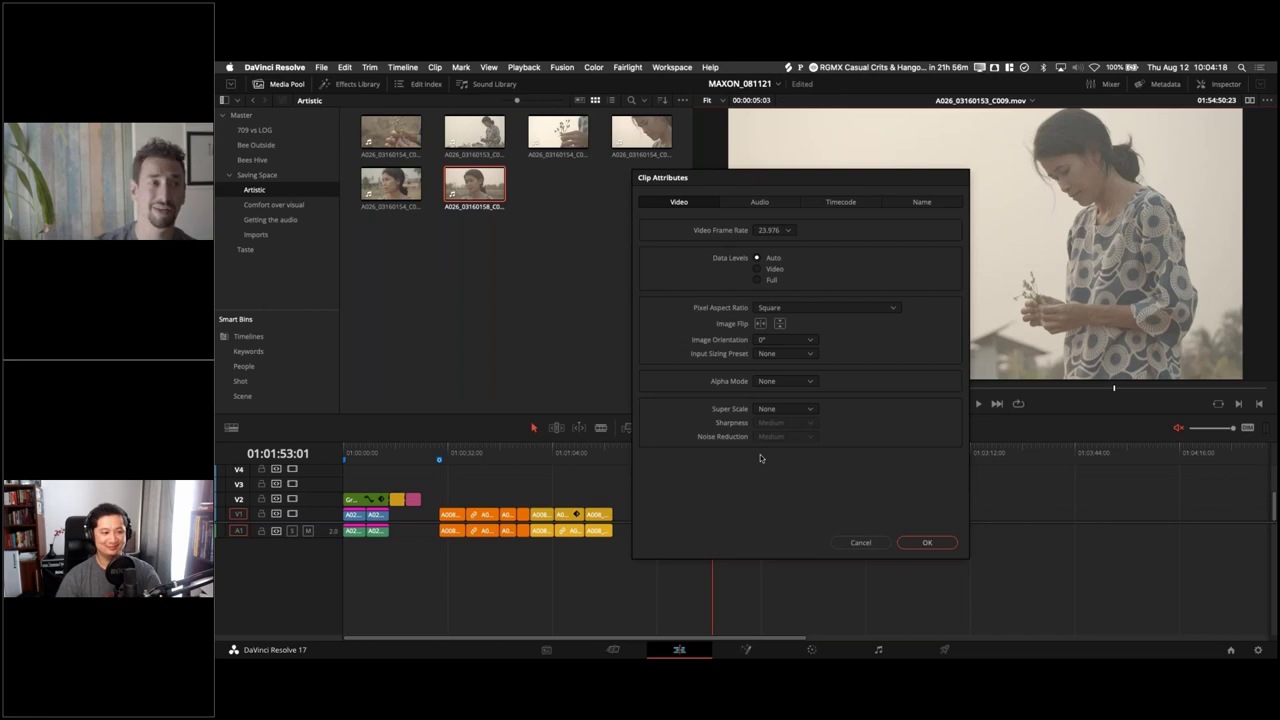
Step: Review the clip's audio and video attributes, including Super Scale, and close the dialog without applying changes
click(771, 199)
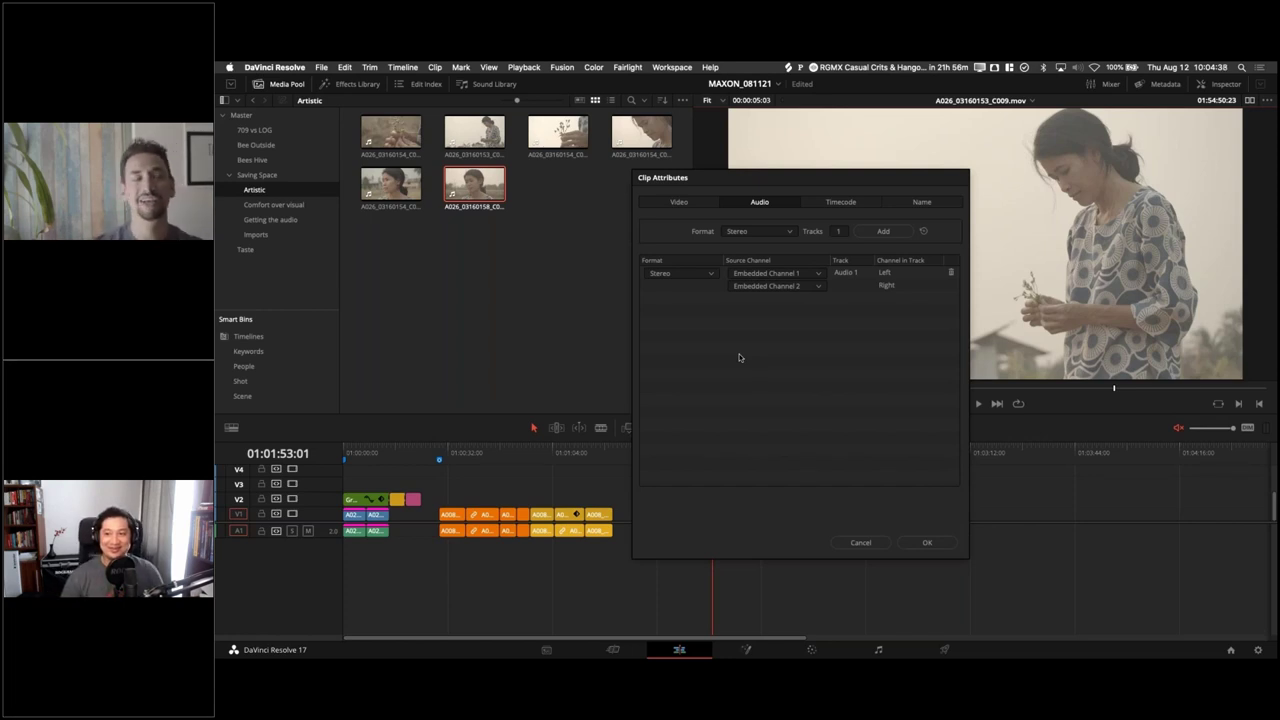
click(698, 204)
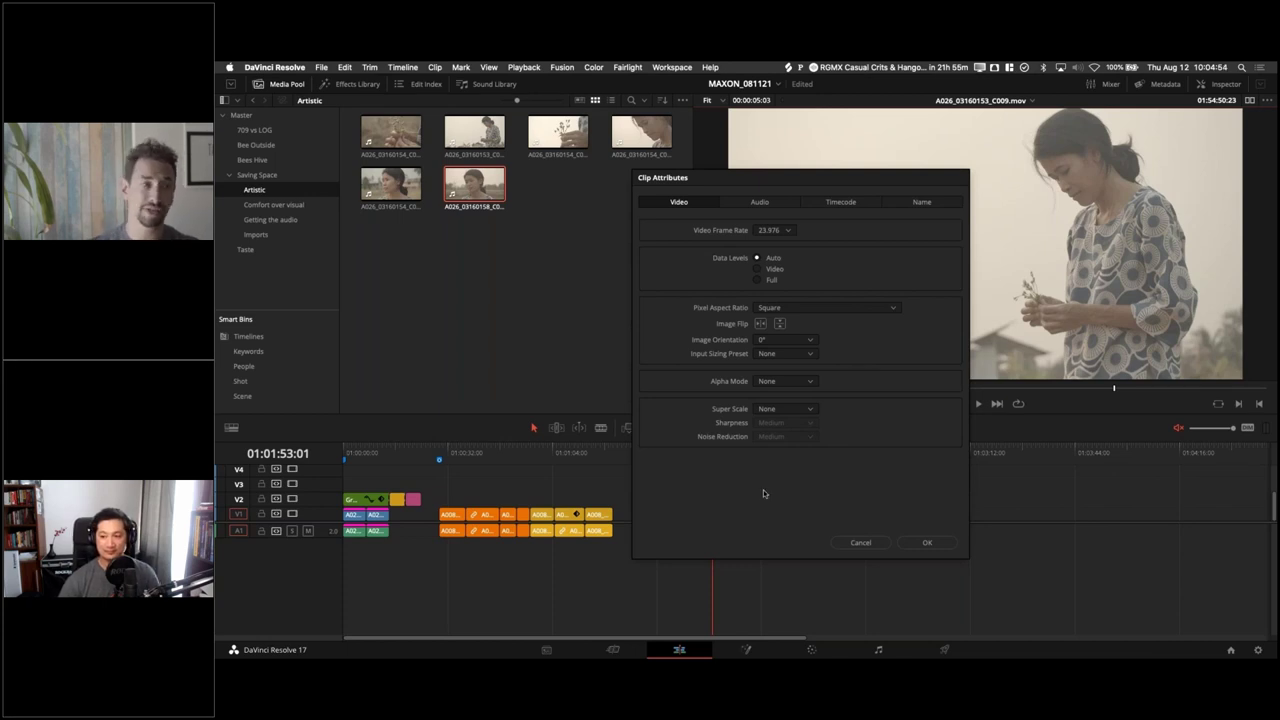
click(860, 542)
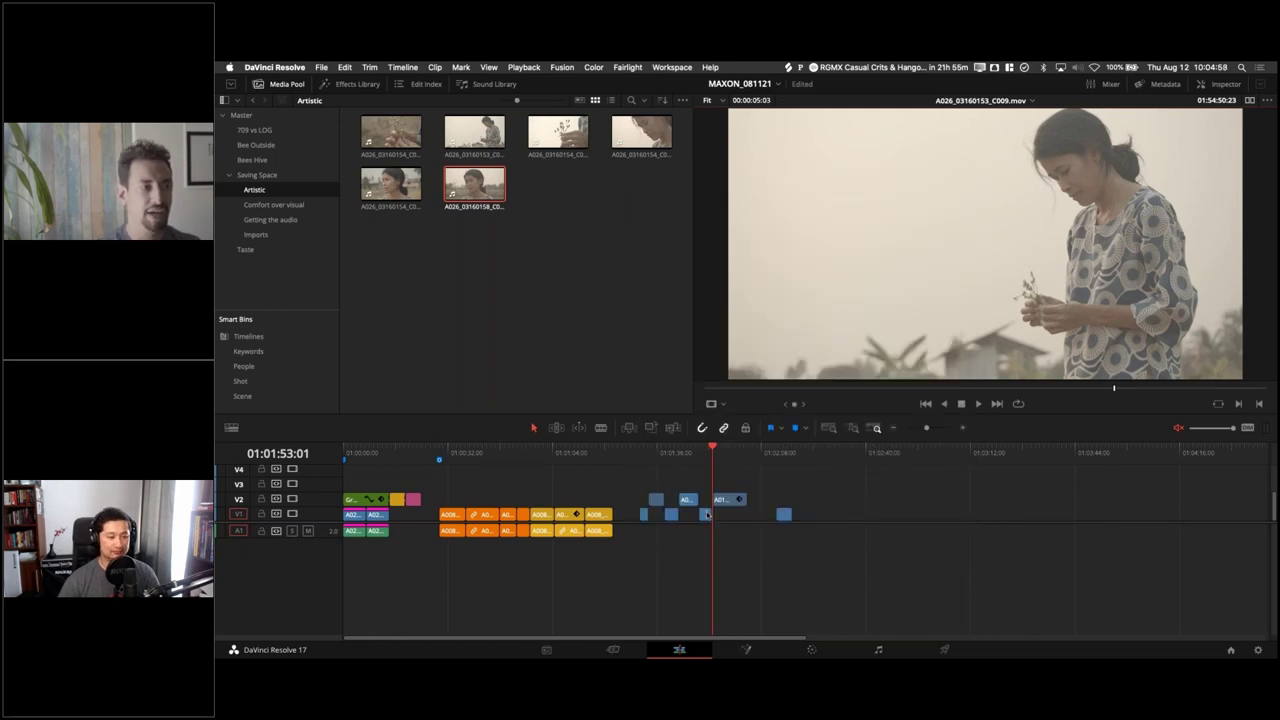
Step: Examine the available clip commands, such as Render in Place, for the V1 clip just before 01:01:53:01, and deselect it
click(706, 515)
right_click(706, 515)
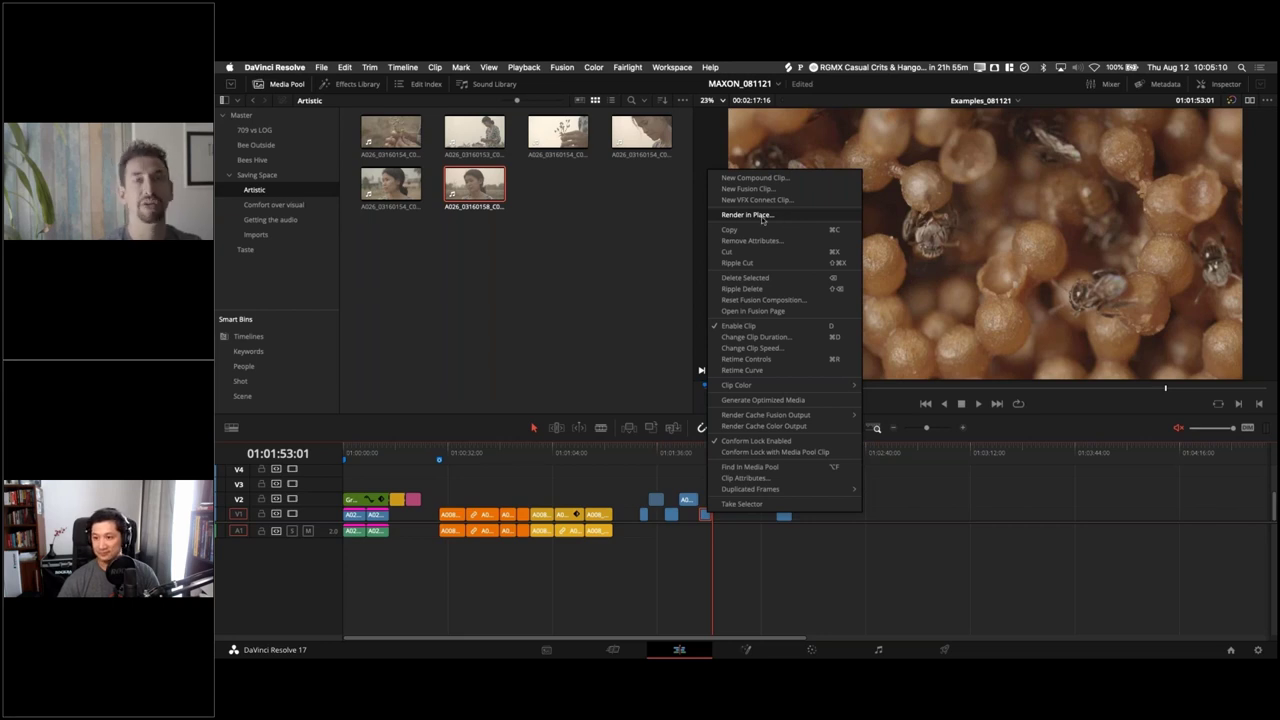
click(751, 590)
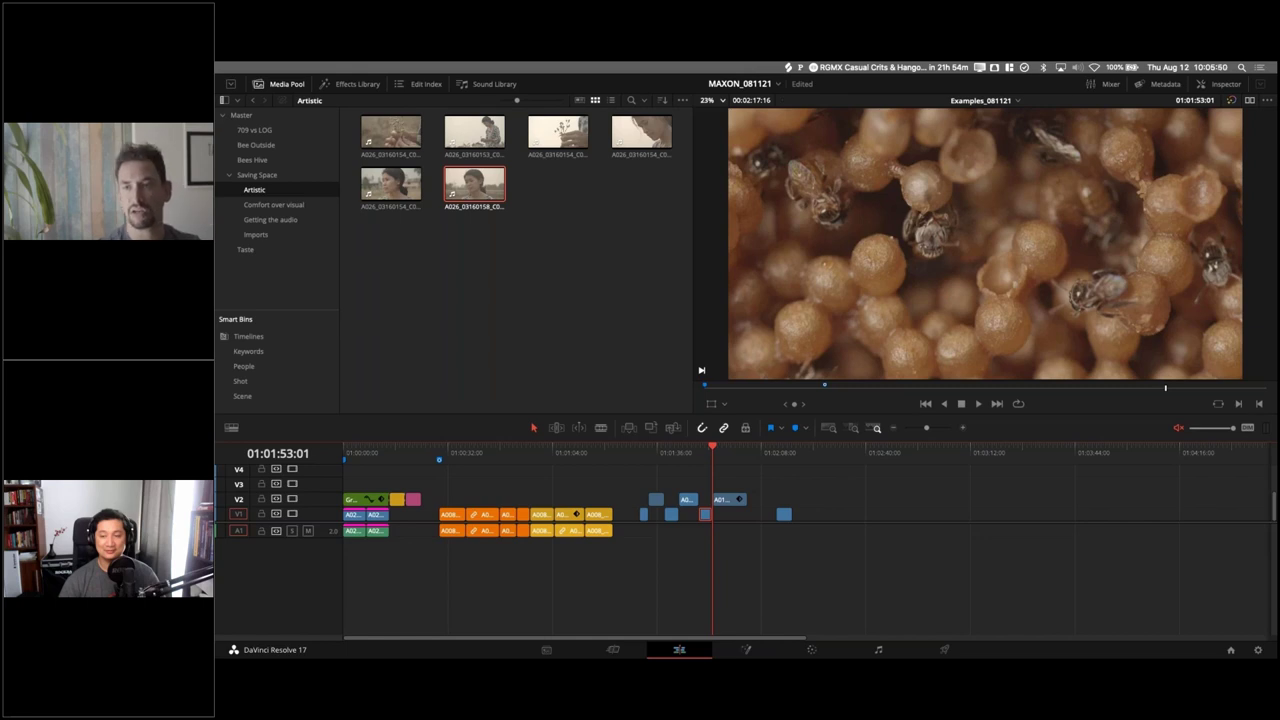
click(862, 492)
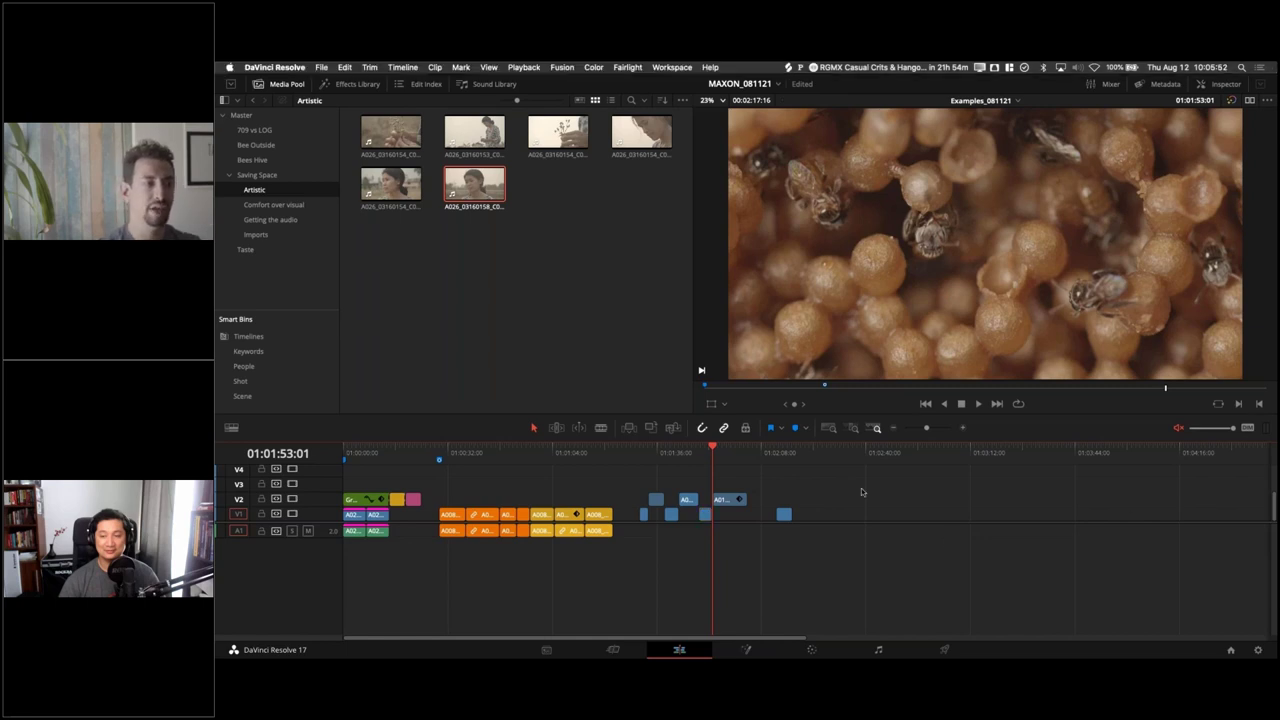
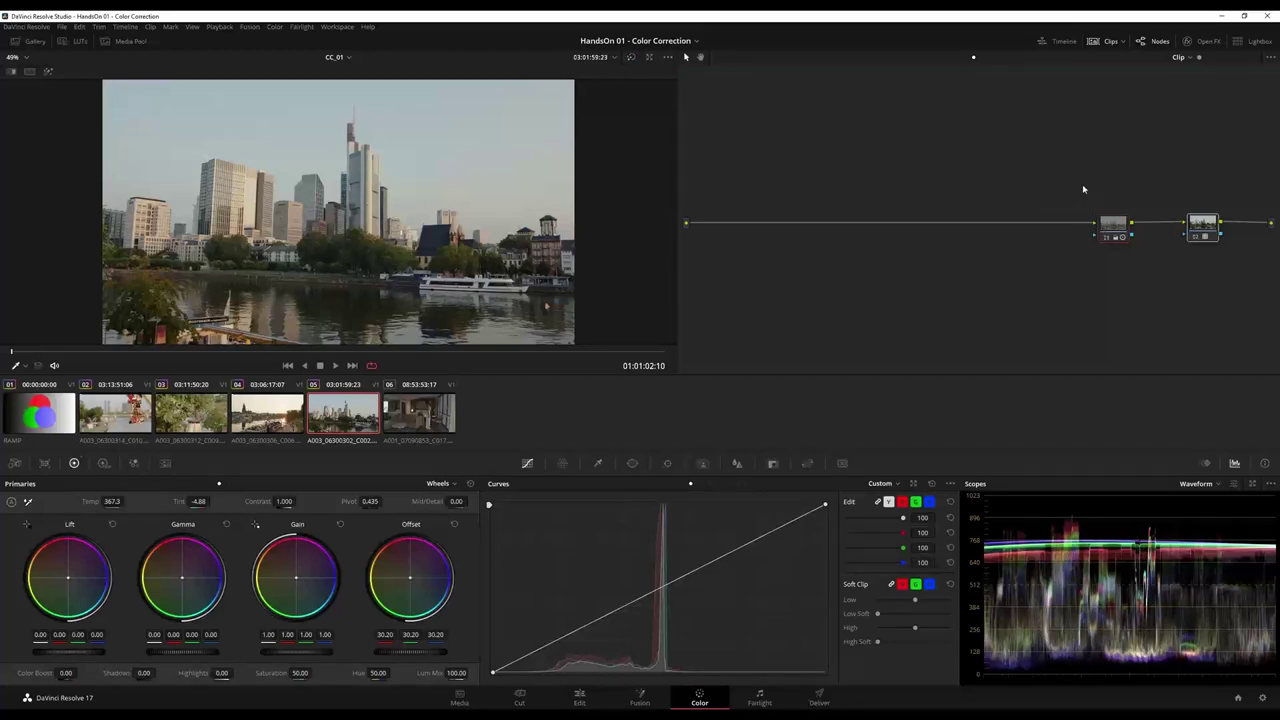
Step: Reset all grades and nodes on the skyline clip 05 in CC_01 and align the single remaining node with the graph's input and output
drag(1084, 189, 1217, 277)
right_click(1011, 208)
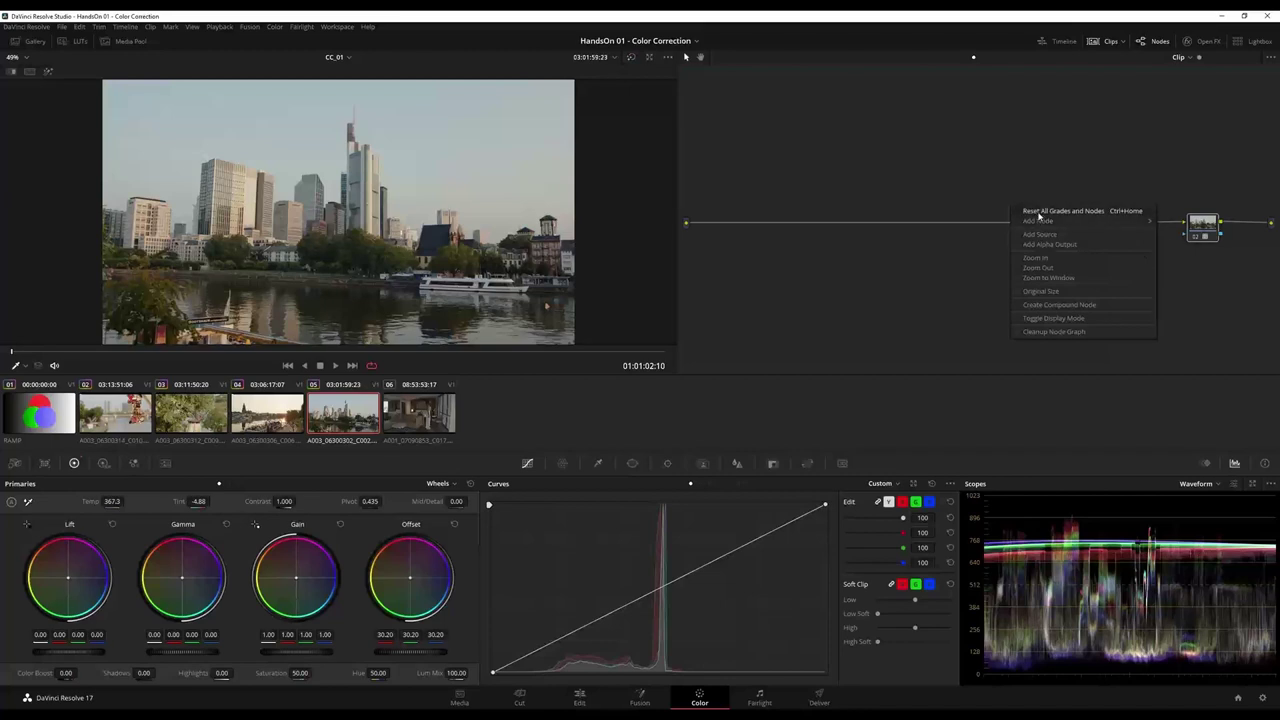
click(1040, 212)
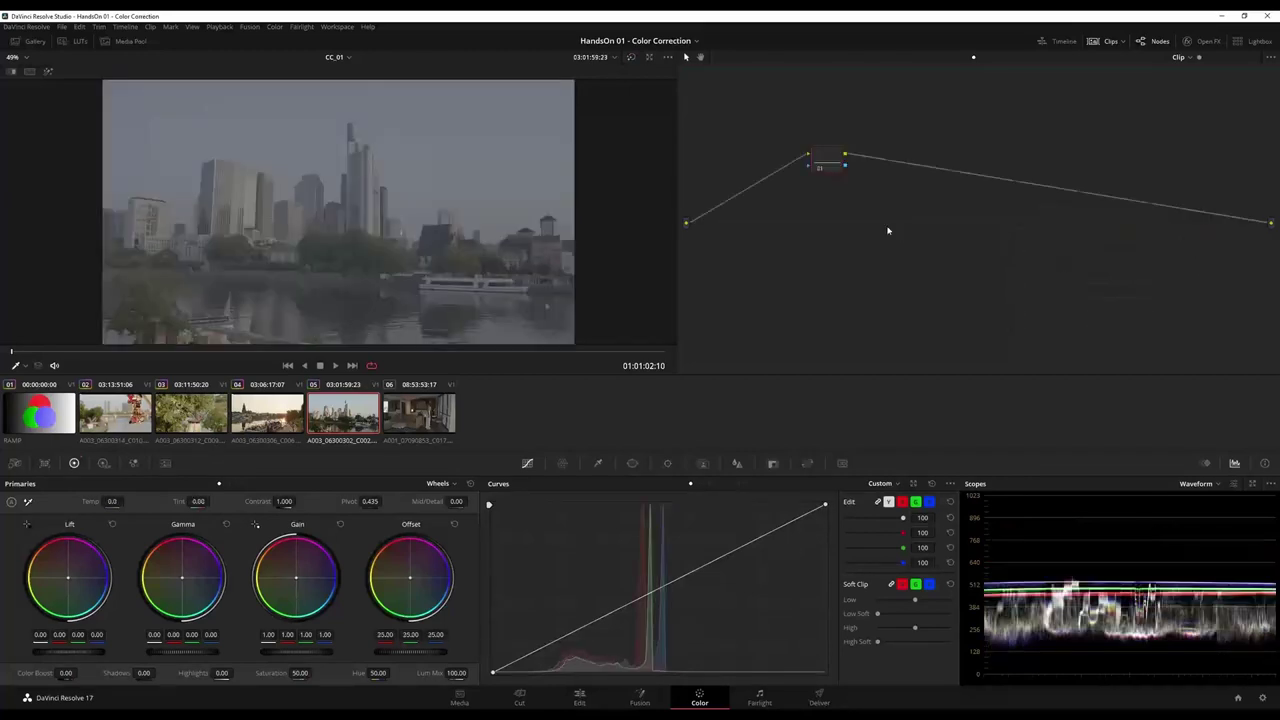
drag(837, 163, 1103, 216)
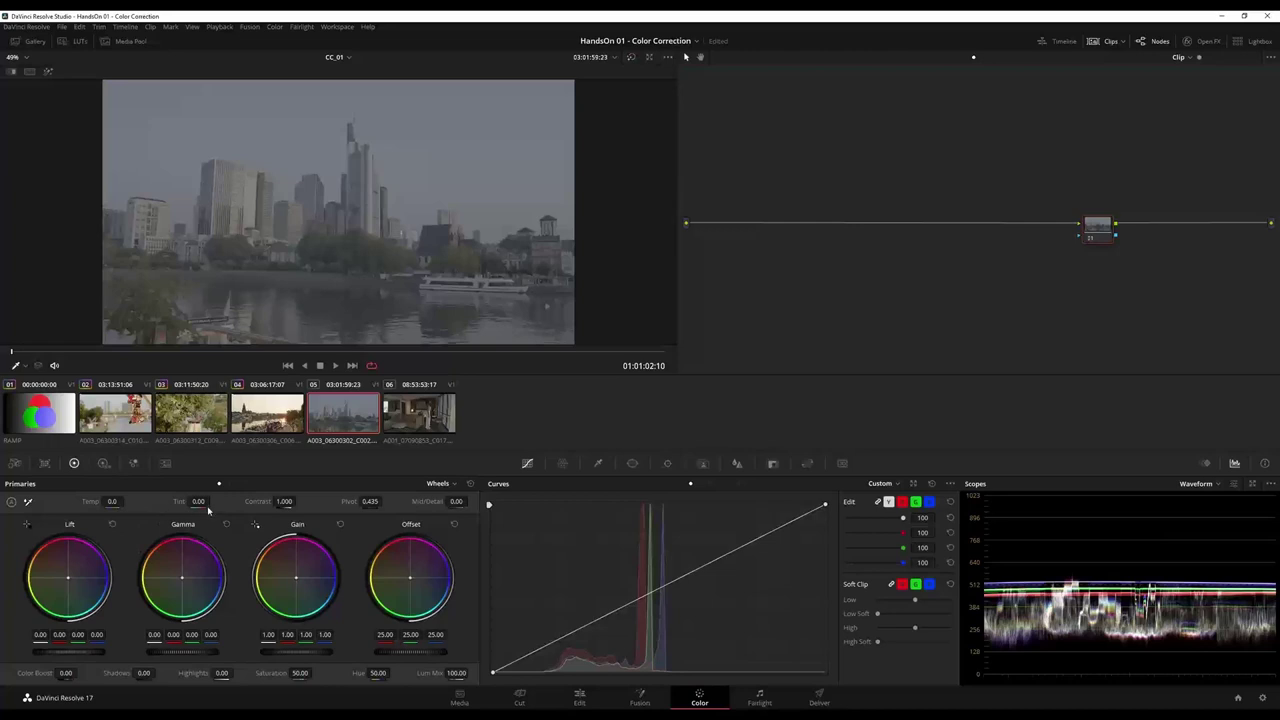
drag(282, 501, 330, 501)
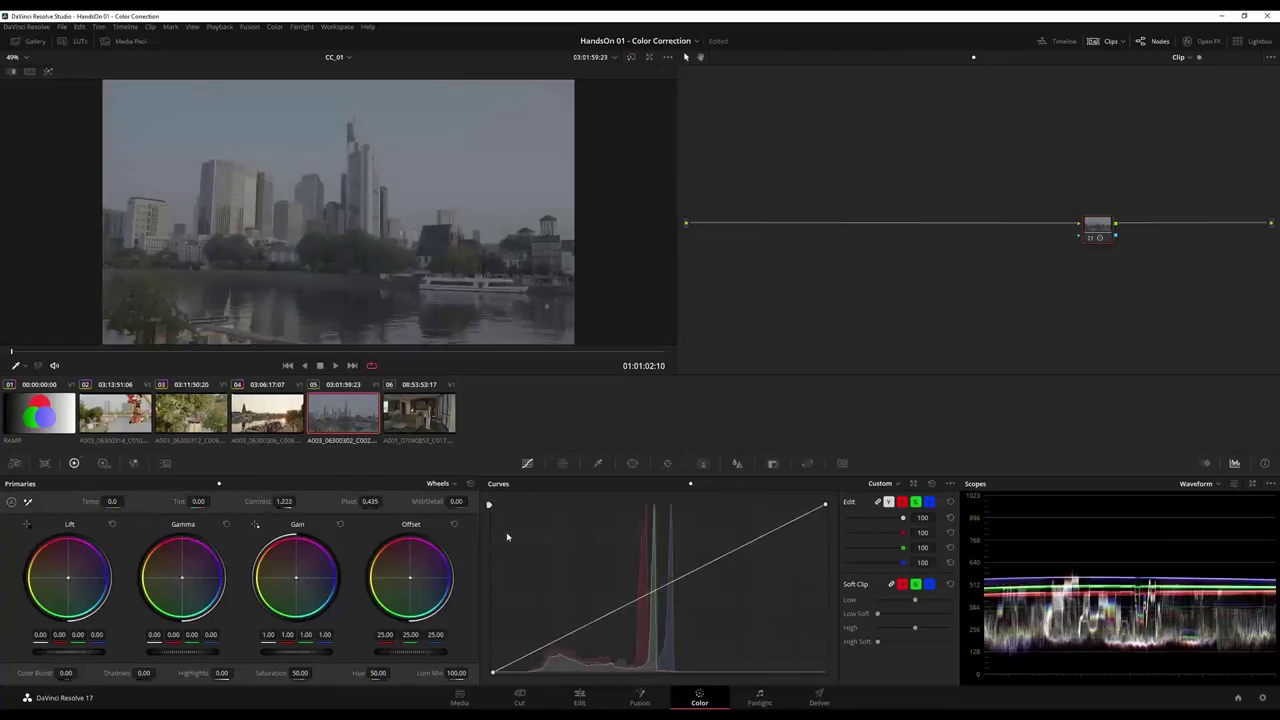
right_click(1088, 237)
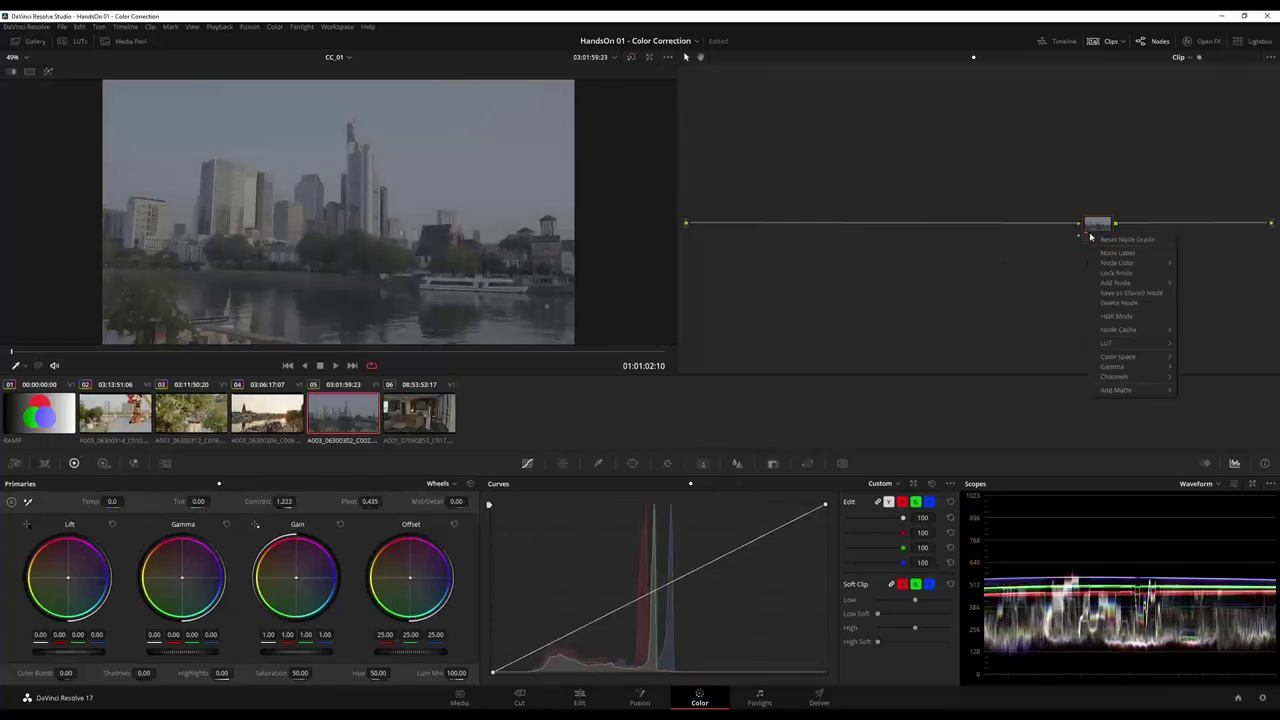
click(1100, 237)
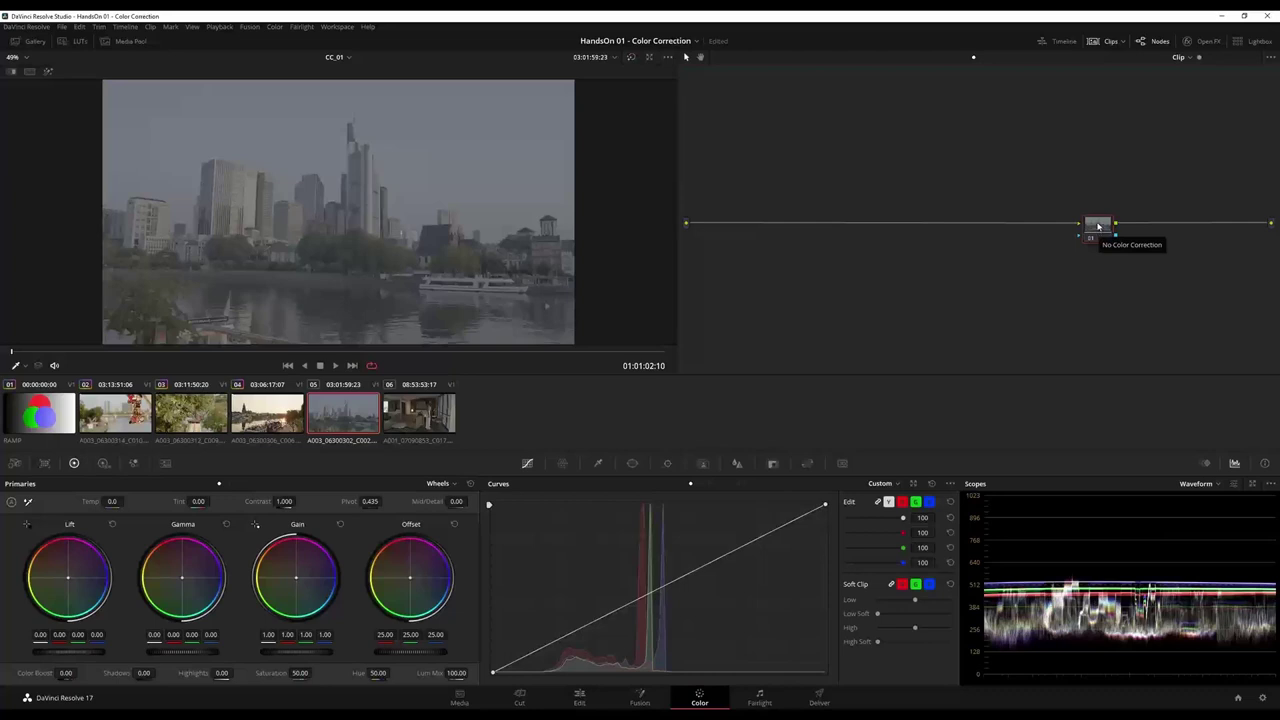
Step: Apply the Blackmagic Gen 5 Film to Extended Video LUT to the clip's only node
right_click(1099, 229)
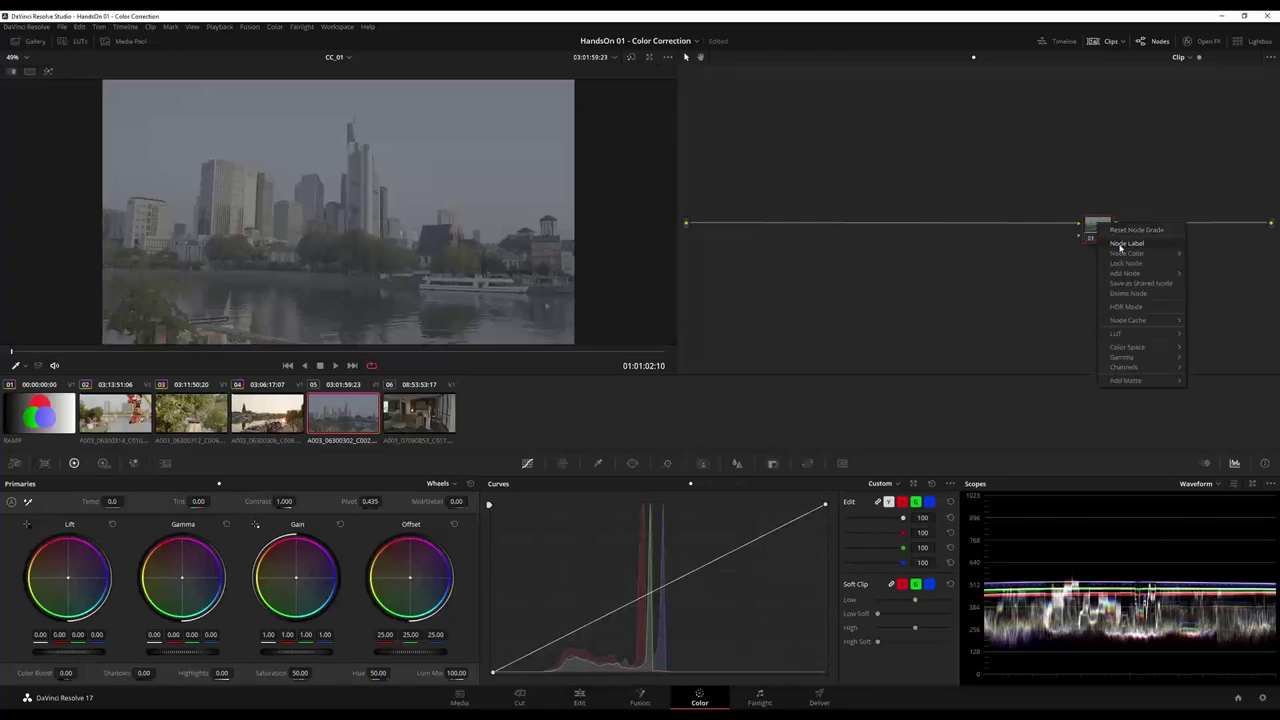
mouse_move(1132, 257)
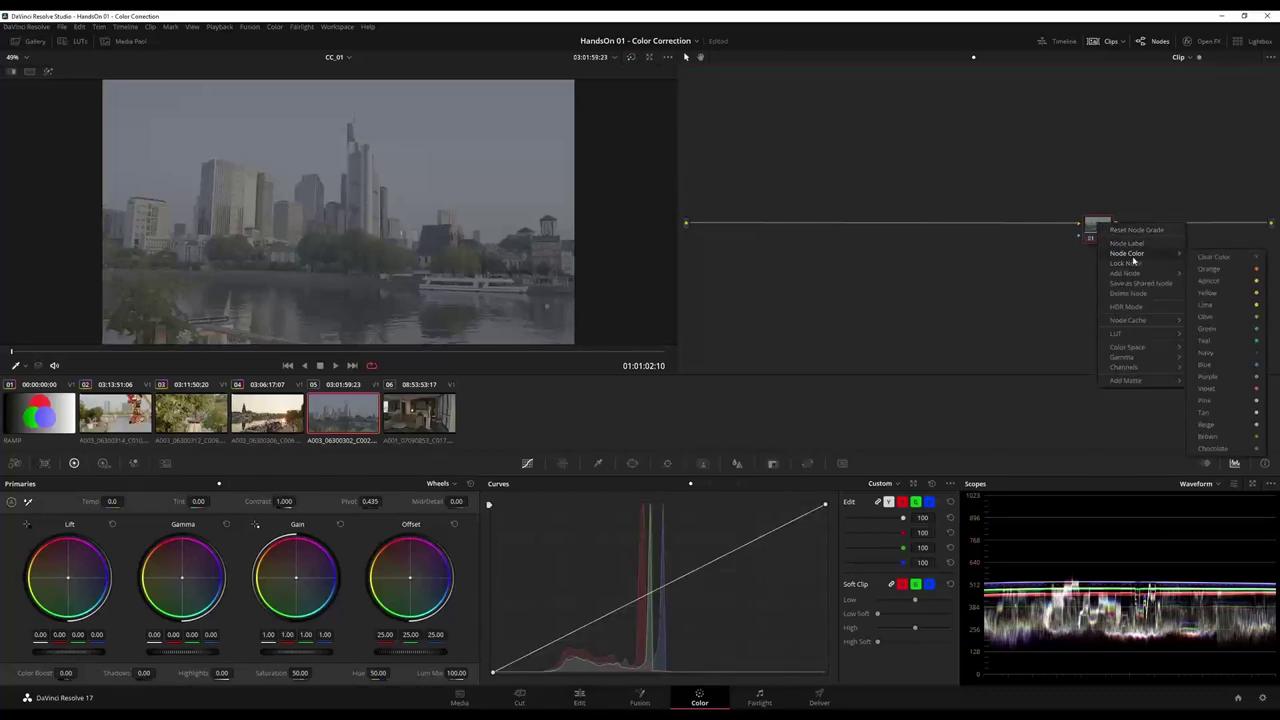
mouse_move(1144, 341)
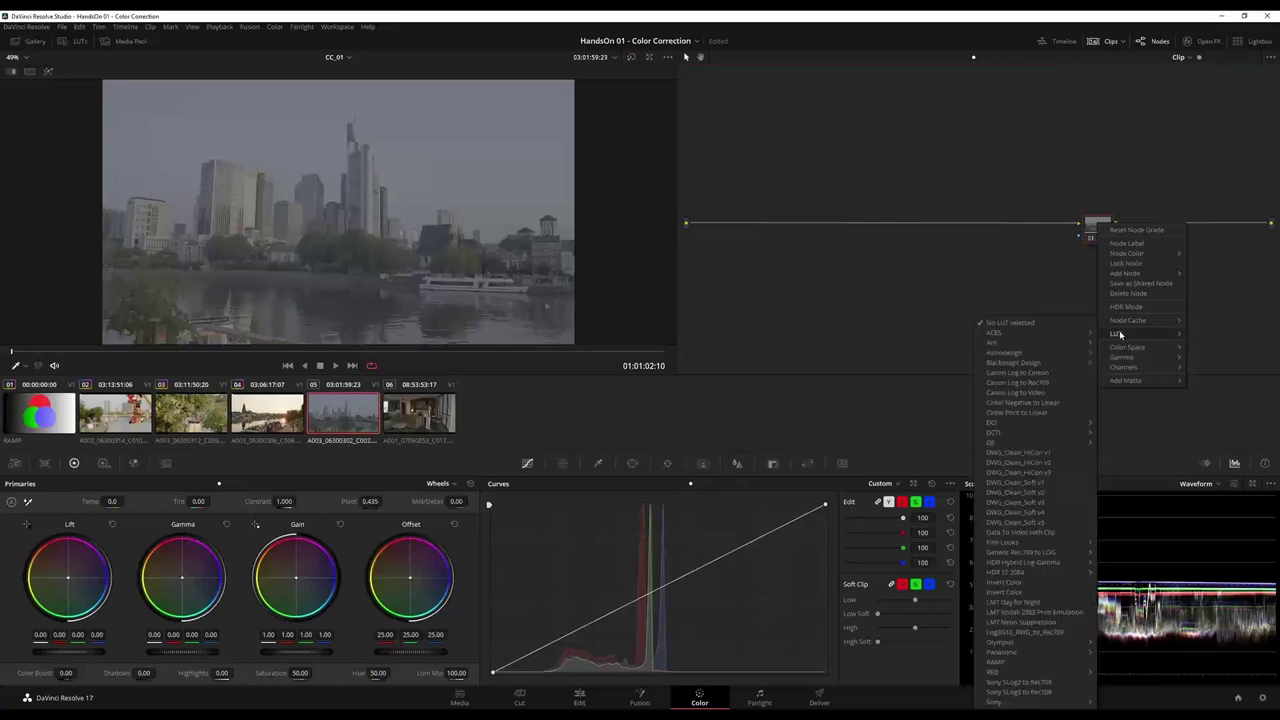
mouse_move(1019, 365)
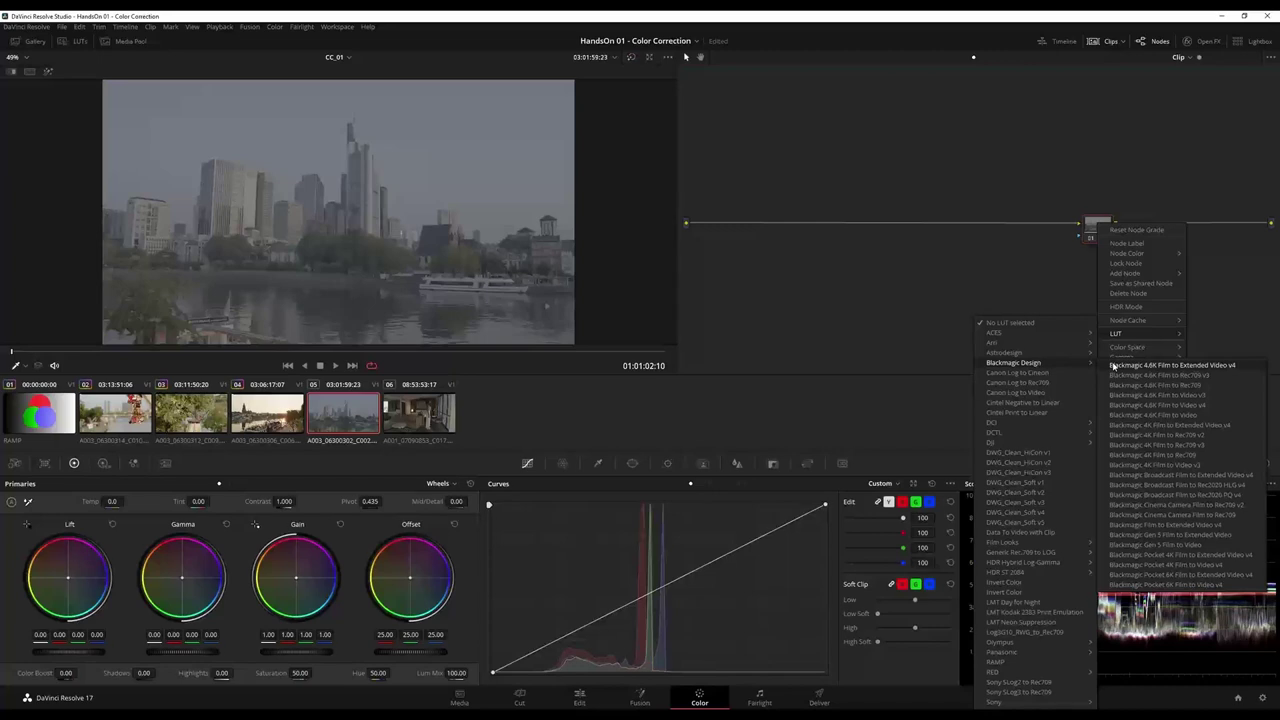
click(1165, 535)
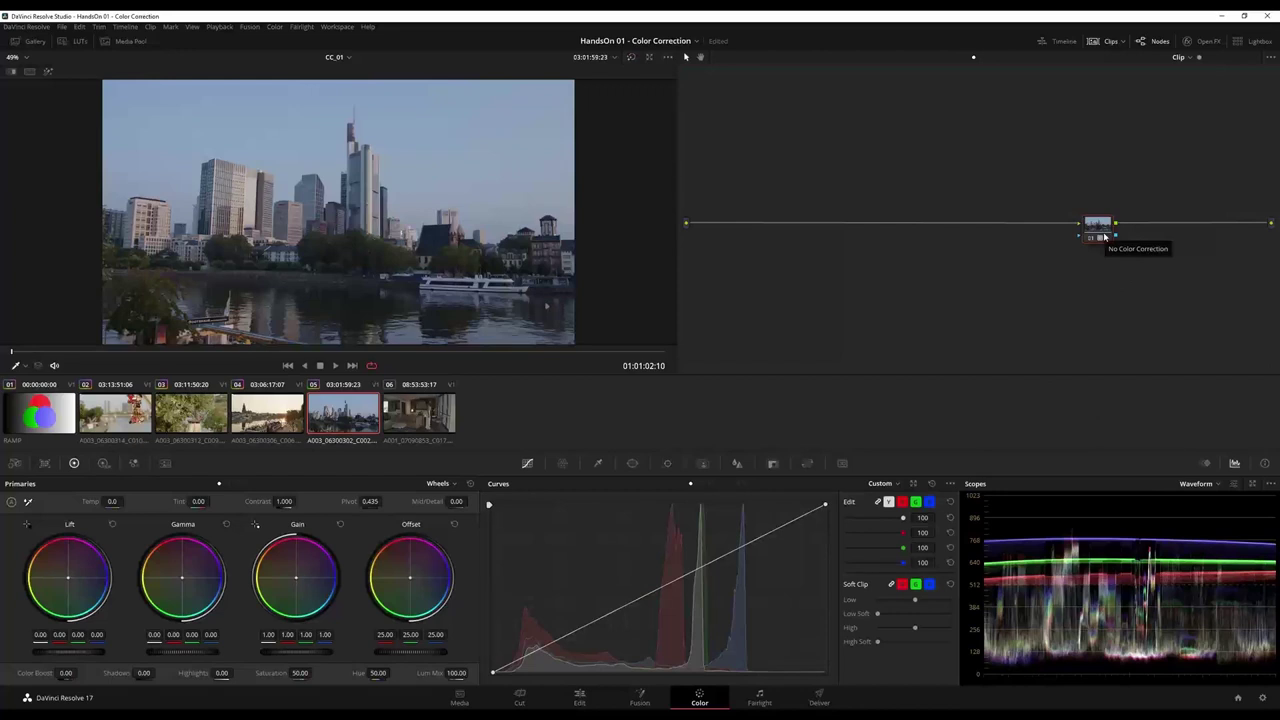
Step: Shift the LUT node toward the output, insert a serial node before it and raise the new node's offset to 29.65
drag(1104, 237, 1141, 234)
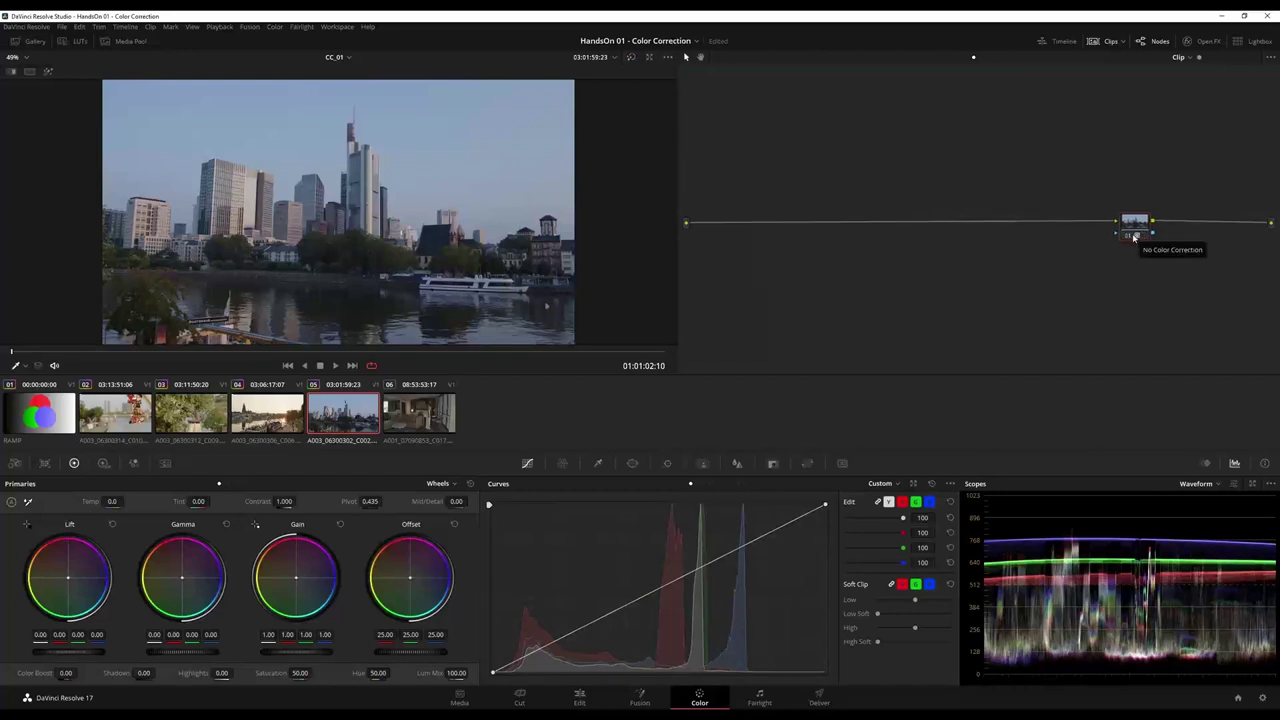
key(shift+s)
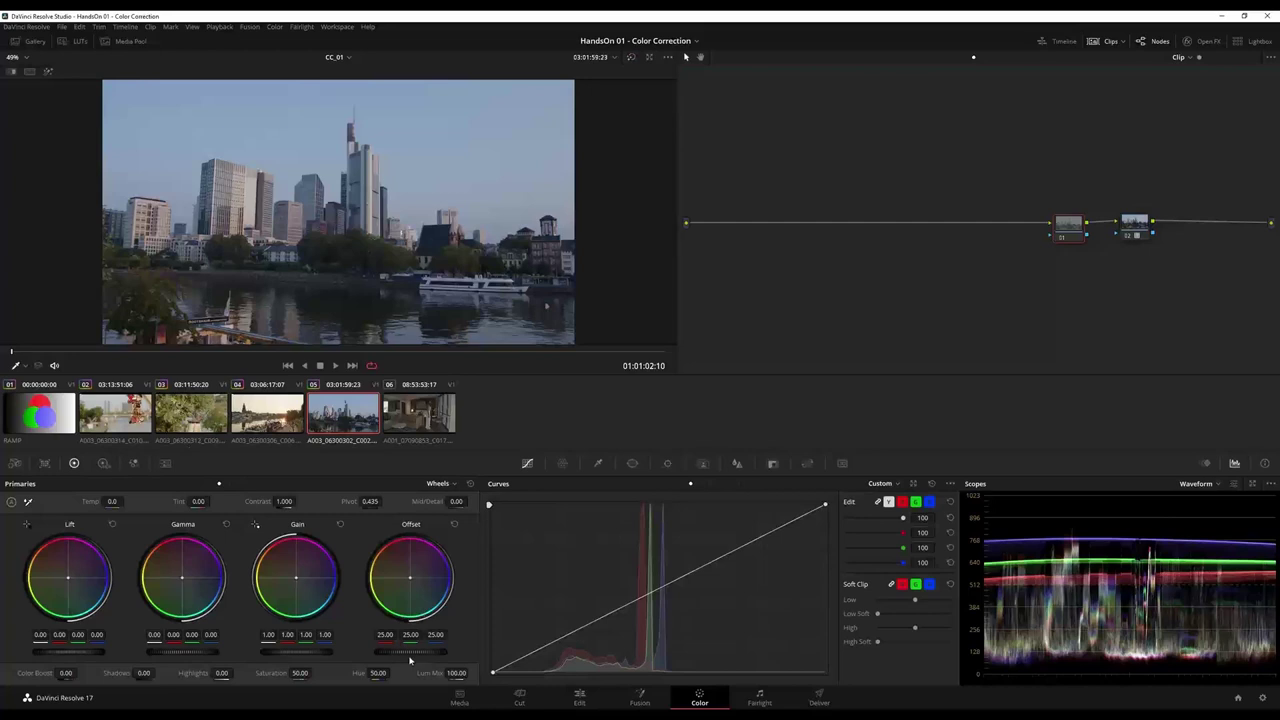
drag(410, 652, 450, 652)
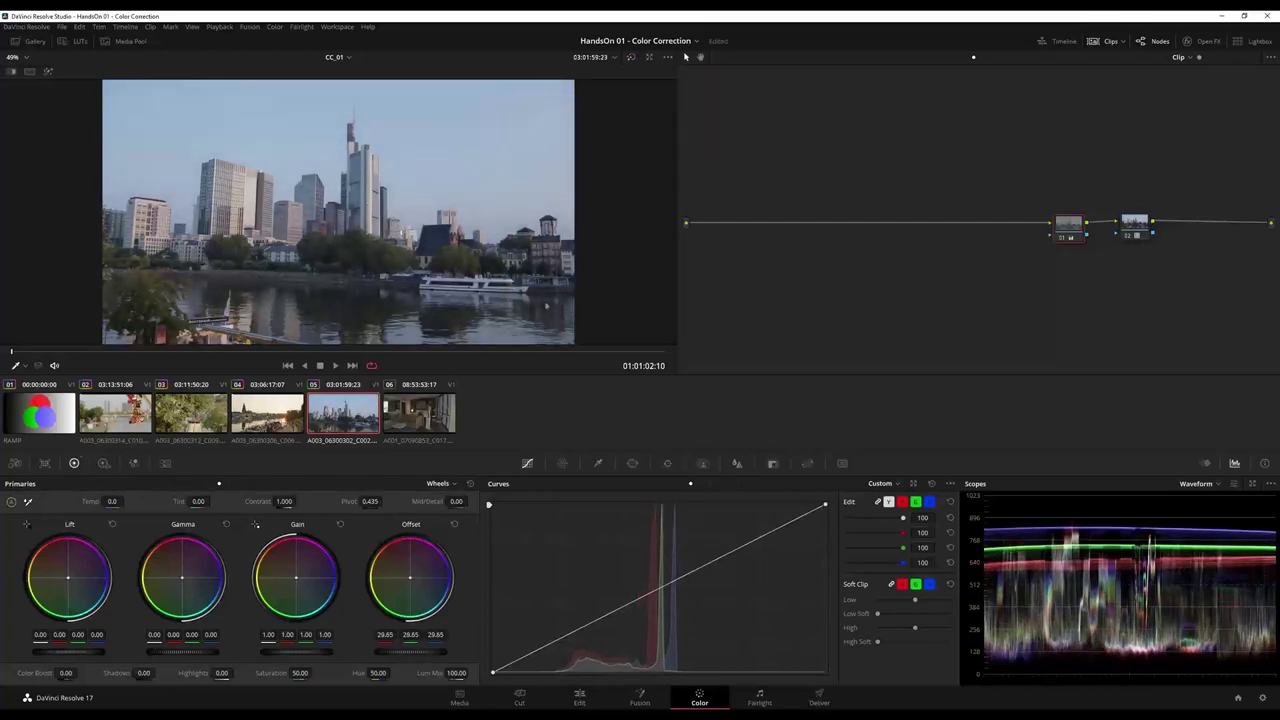
Step: Lower the log shadow level to -0.14 and white-balance the shot by sampling the white boat on the river
click(238, 484)
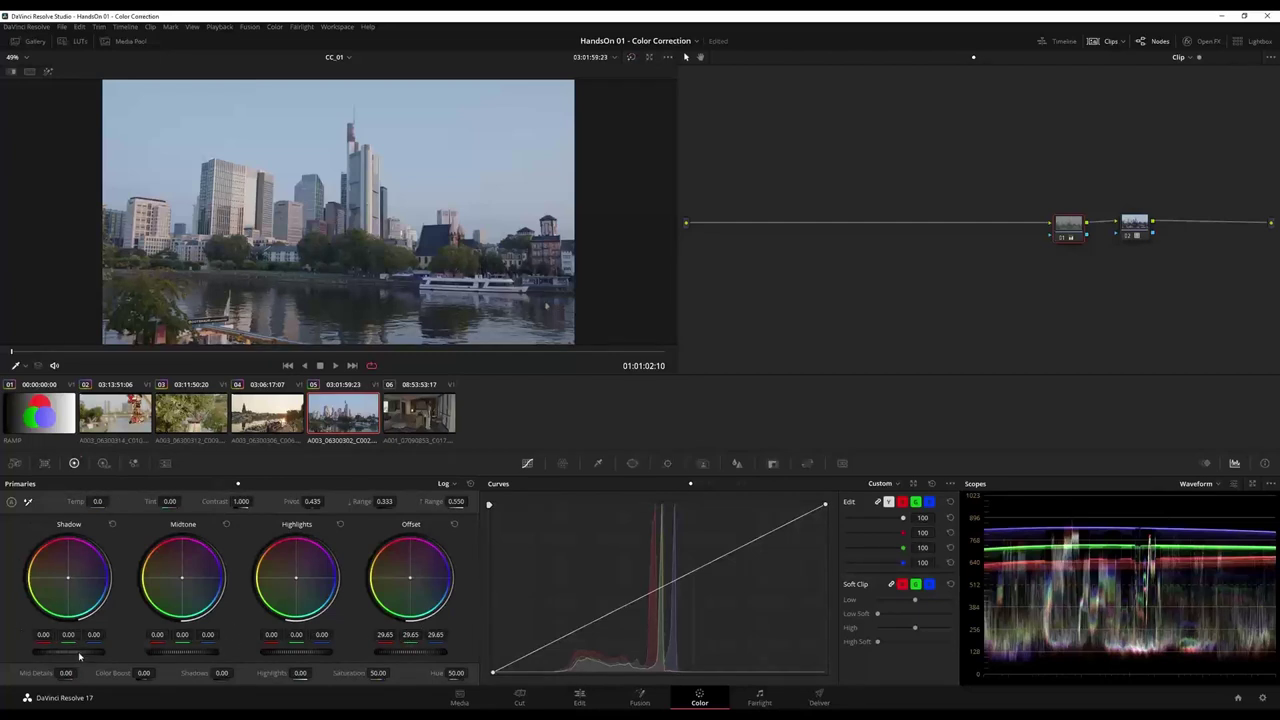
drag(68, 651, 46, 651)
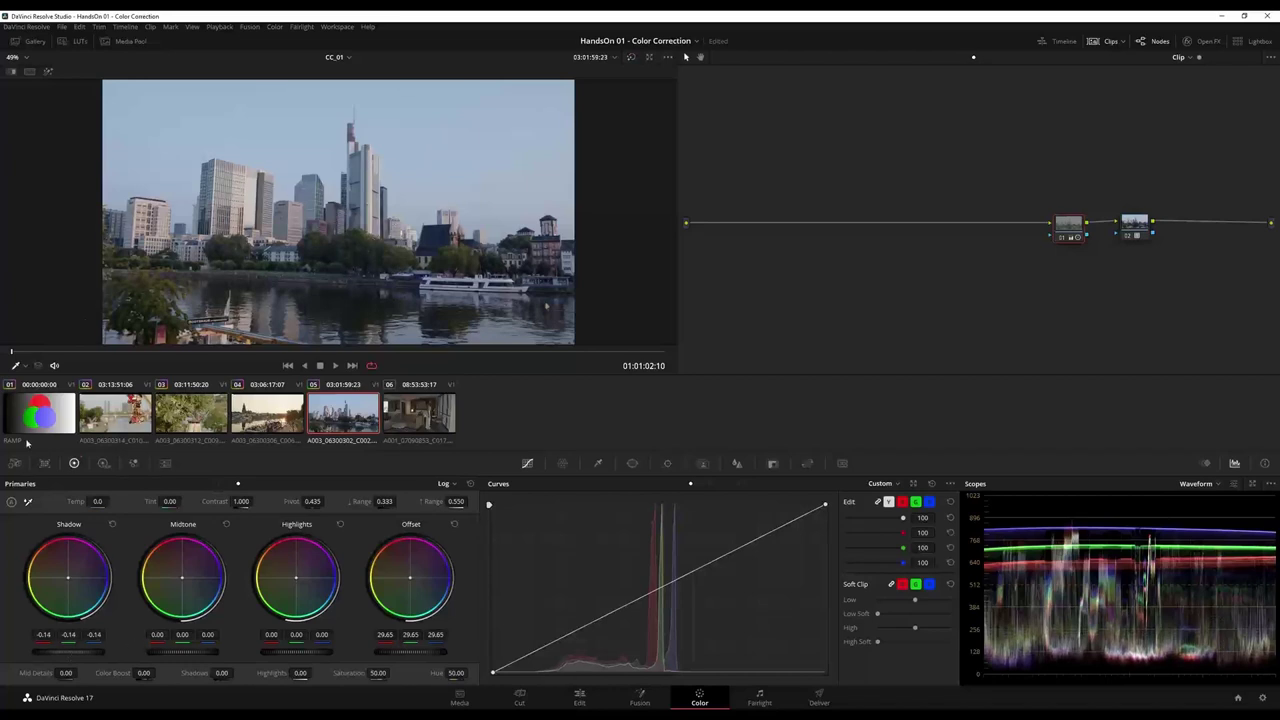
click(228, 305)
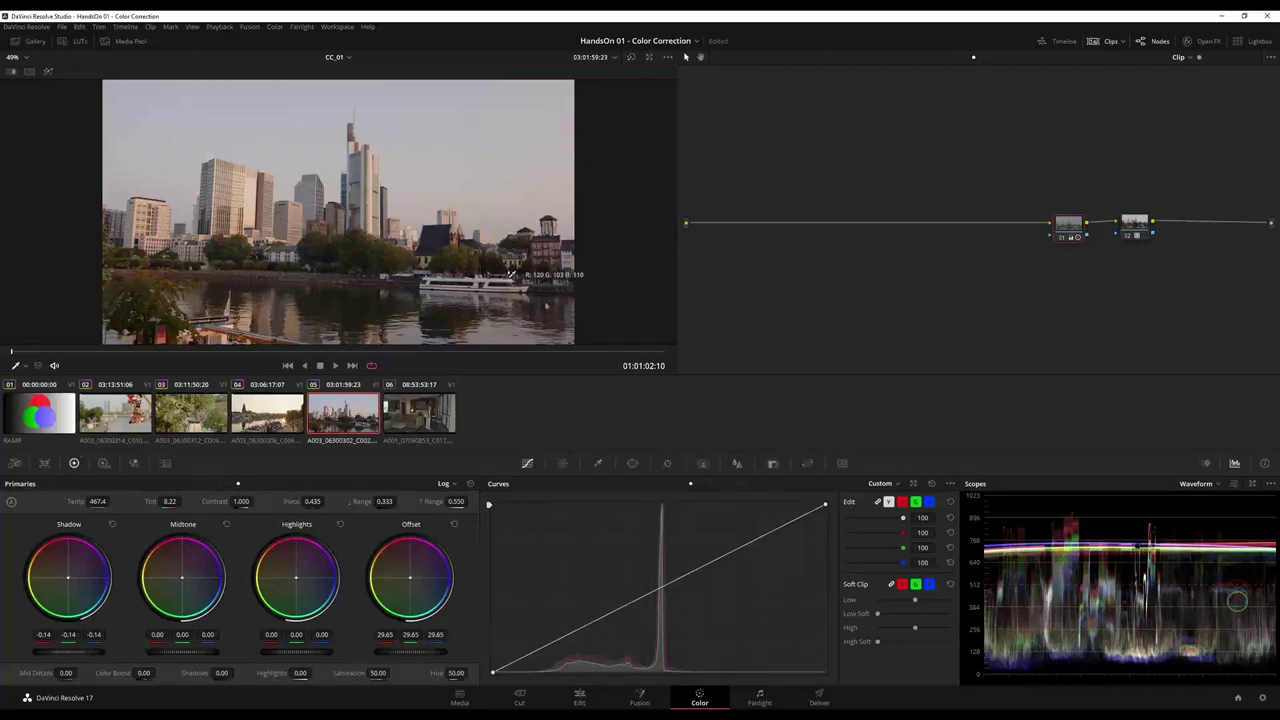
click(491, 276)
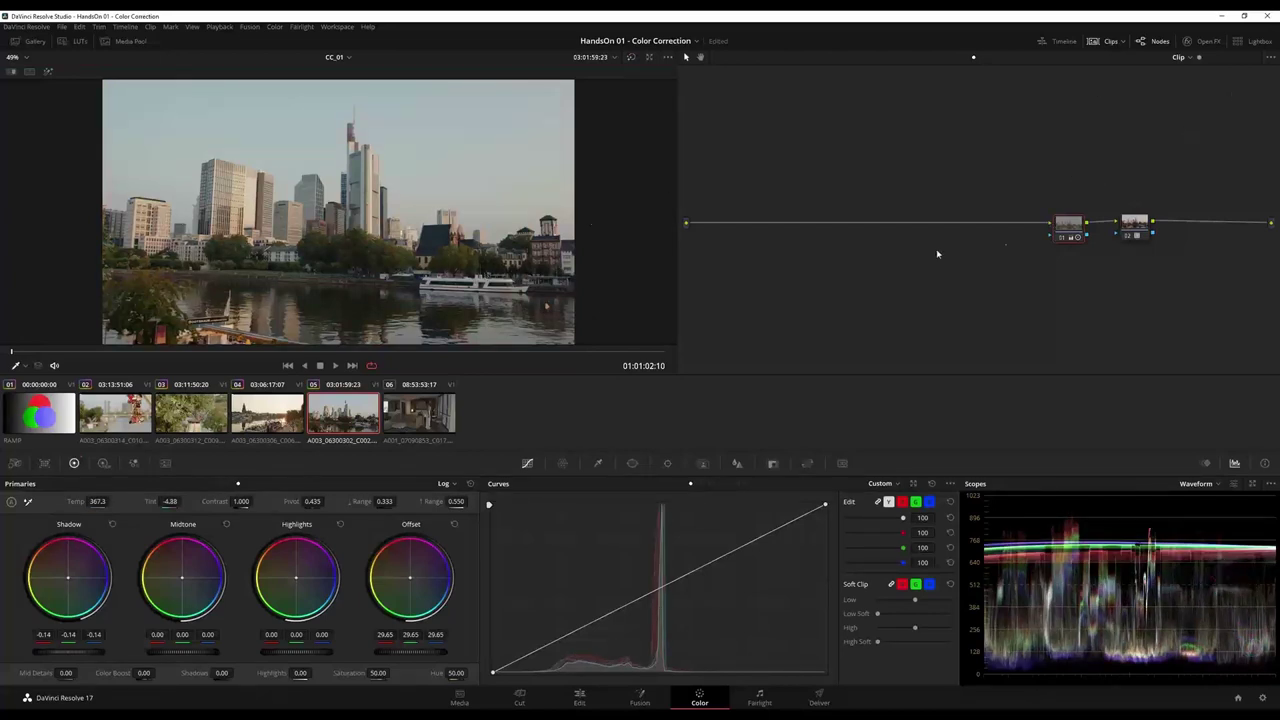
Step: Select the correction node and the LUT node and move them together toward the graph's output
drag(1028, 168, 1149, 257)
drag(1047, 178, 1143, 250)
drag(1037, 183, 1145, 262)
drag(1074, 223, 1122, 228)
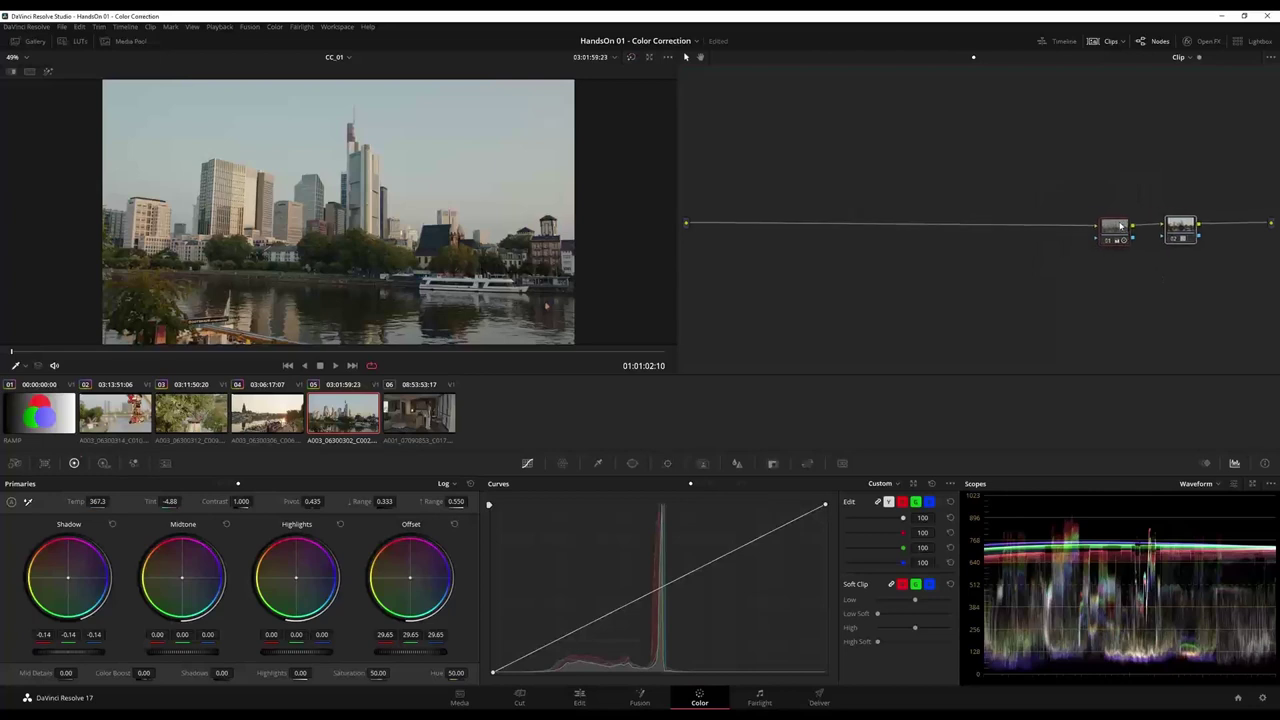
Step: Insert a serial node before the correction node and place it near the graph's source
click(1188, 234)
click(1116, 234)
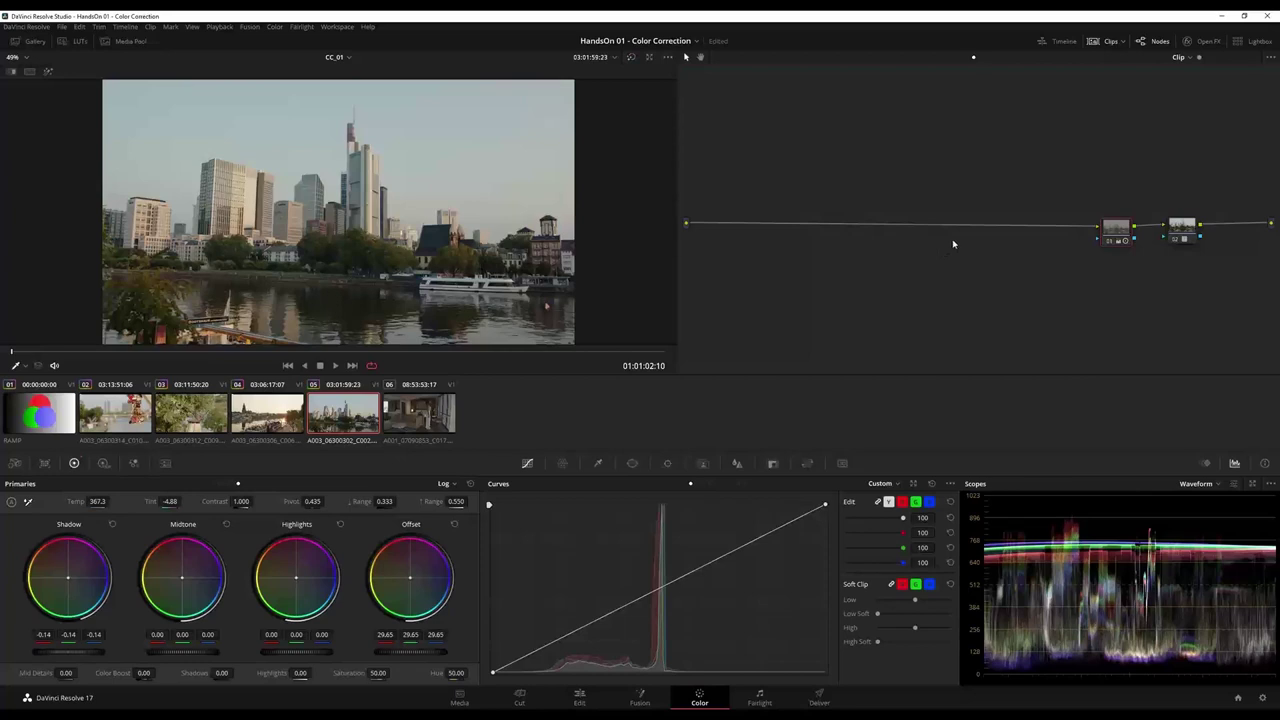
key(shift+s)
drag(1106, 262, 768, 230)
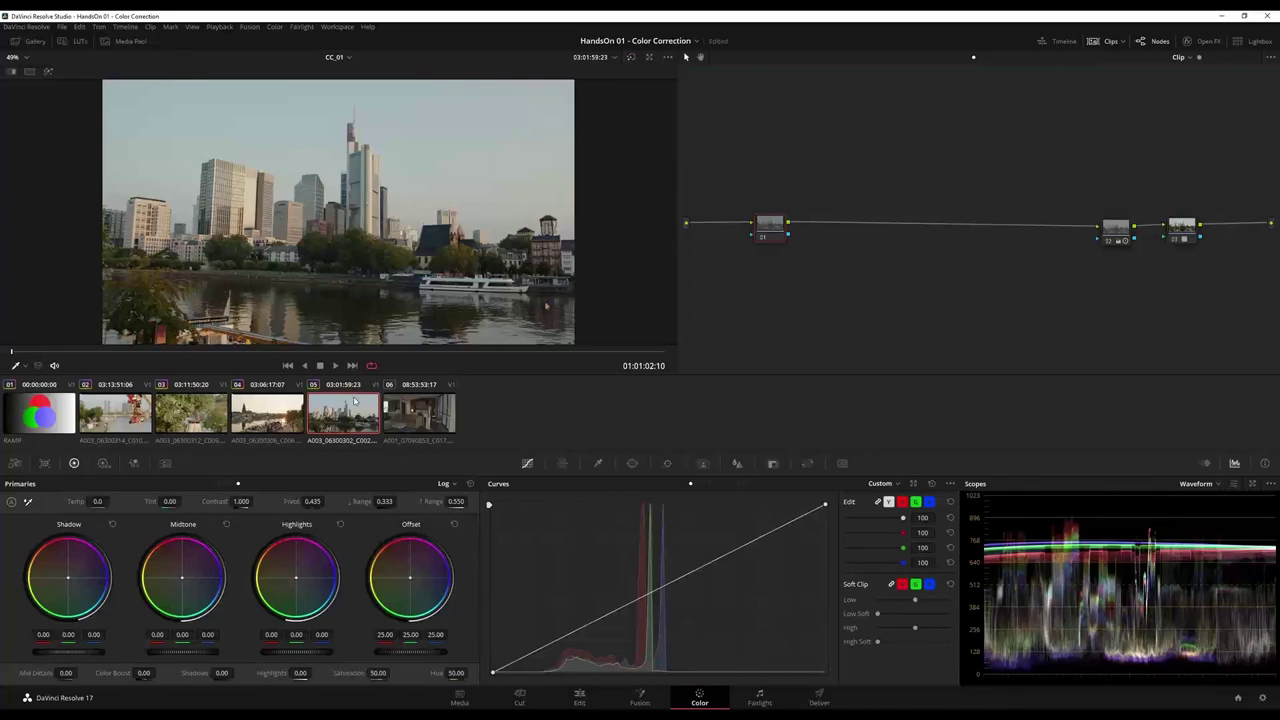
click(376, 673)
text(0)
key(Return)
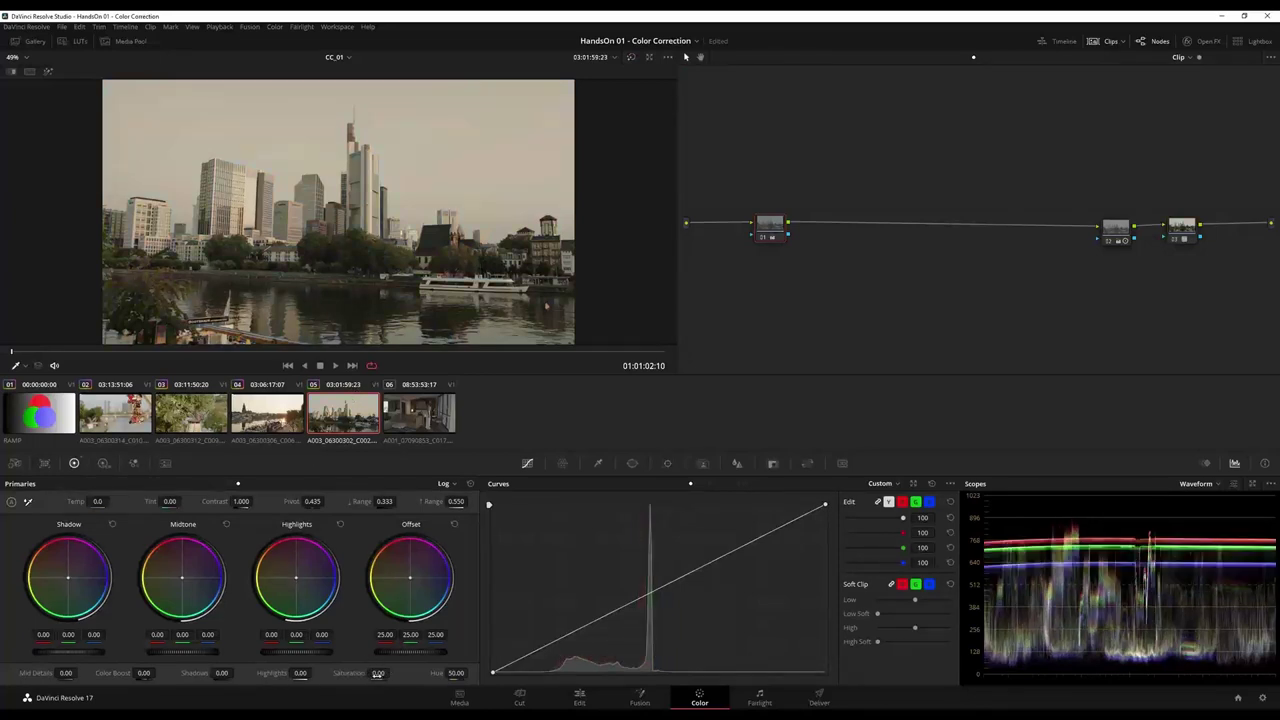
double_click(354, 675)
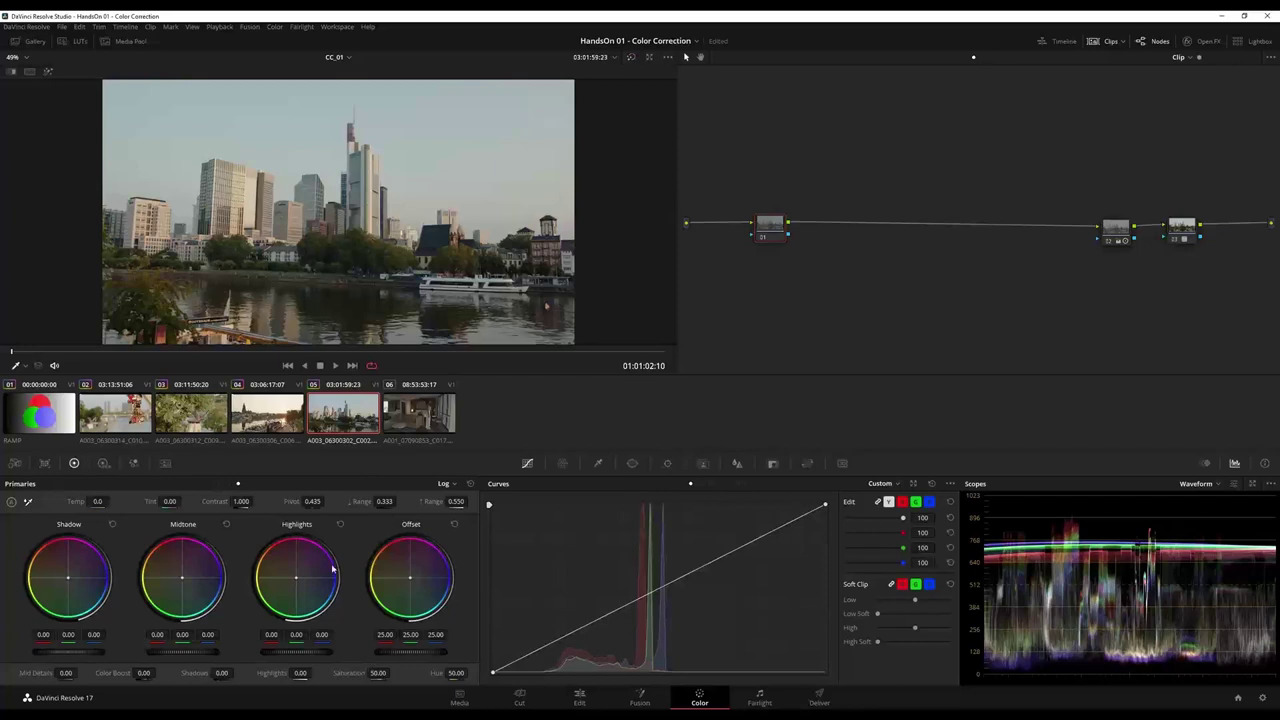
Step: Make the new first node monochrome in the RGB Mixer, with red at 1.46, green at 0.70 and blue at about -0.59
click(134, 464)
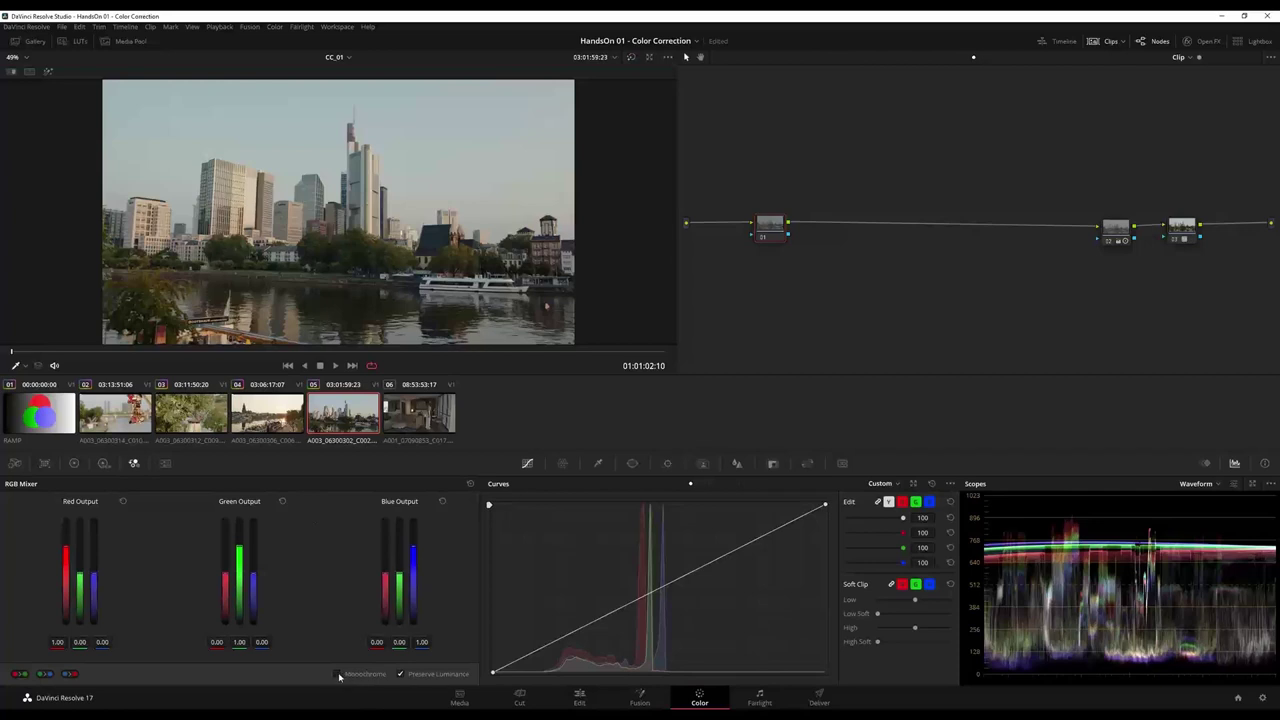
click(337, 674)
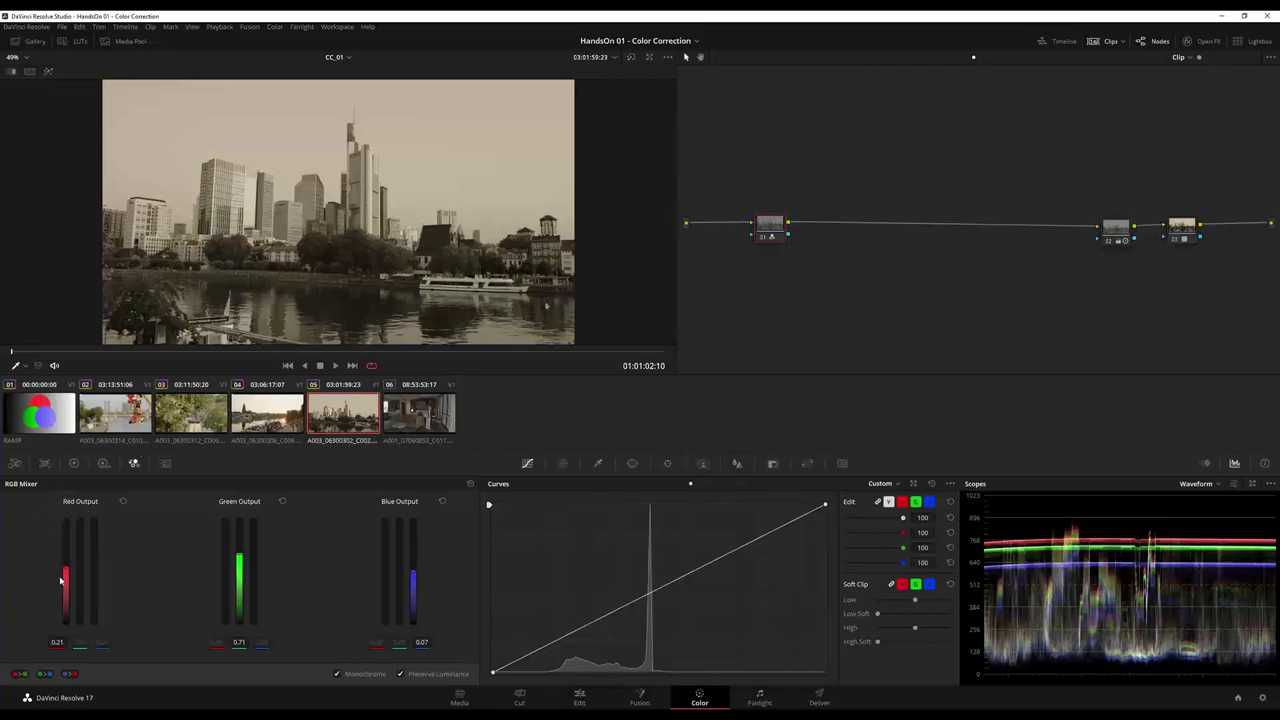
drag(65, 568, 66, 531)
mouse_move(235, 563)
mouse_down()
mouse_move(266, 571)
mouse_move(240, 568)
mouse_move(240, 551)
mouse_up()
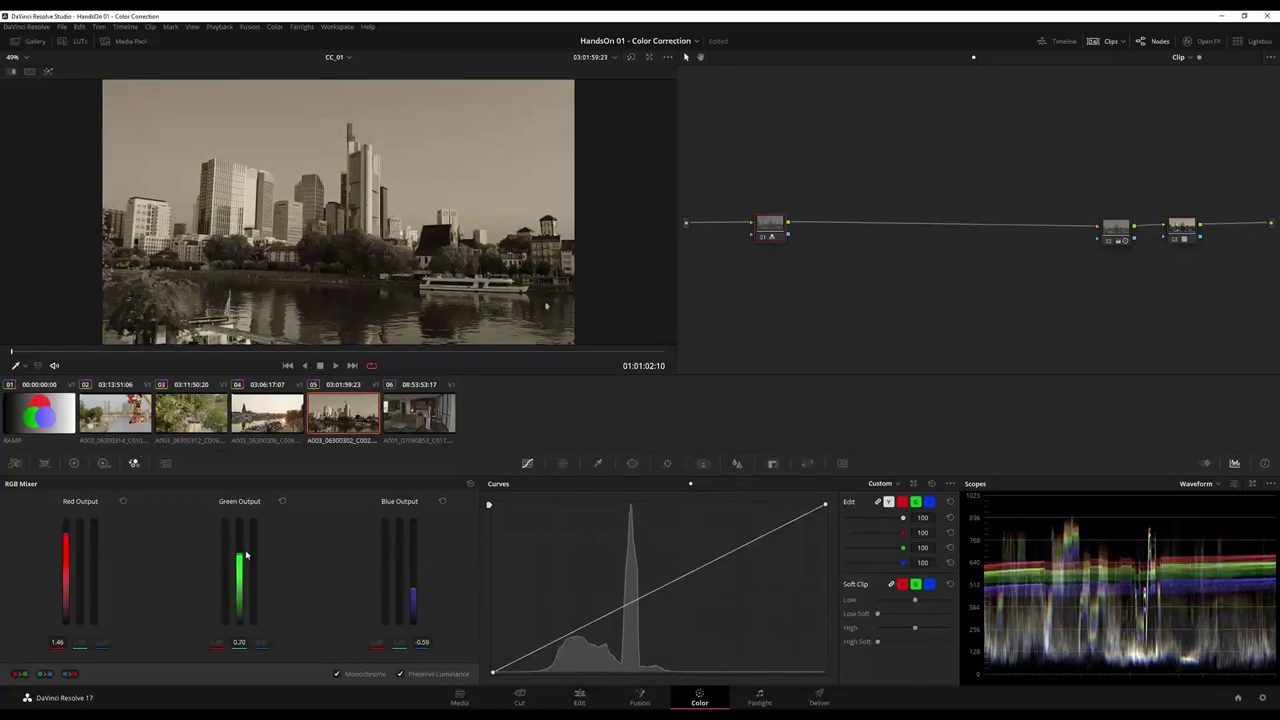
Step: Label the monochrome node BW and add a serial node labelled Sepia after it
right_click(769, 226)
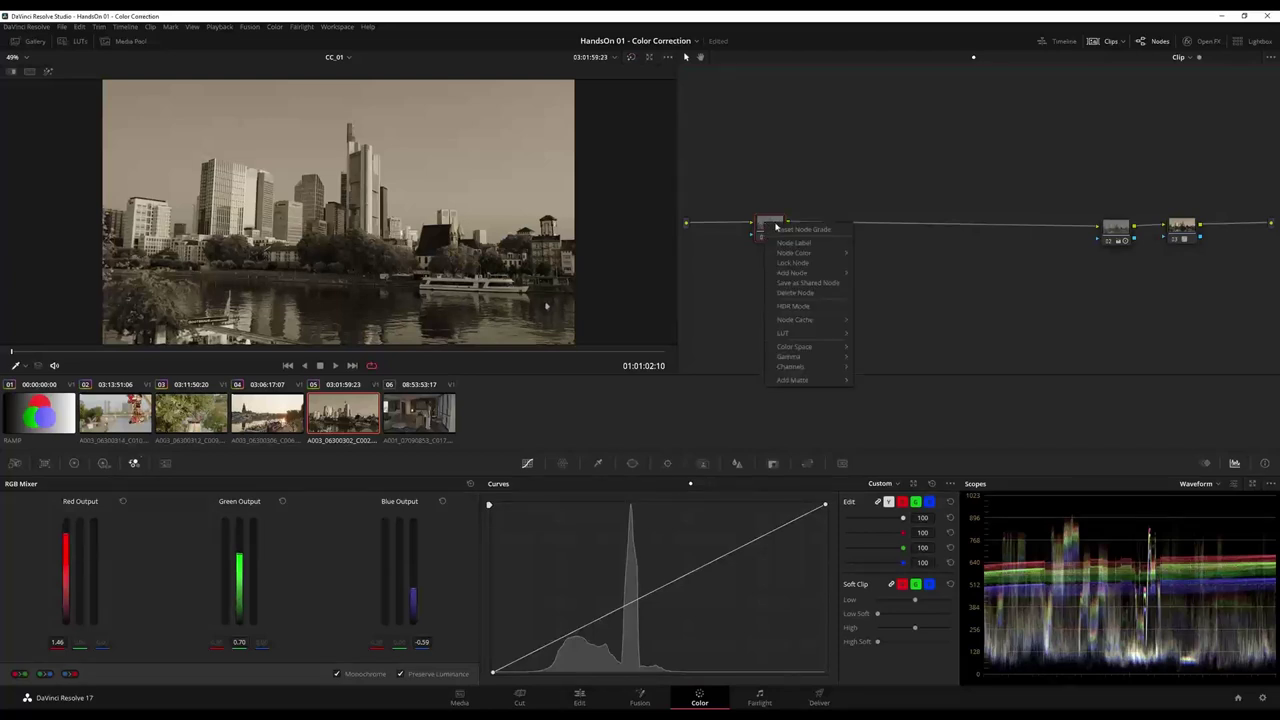
click(790, 243)
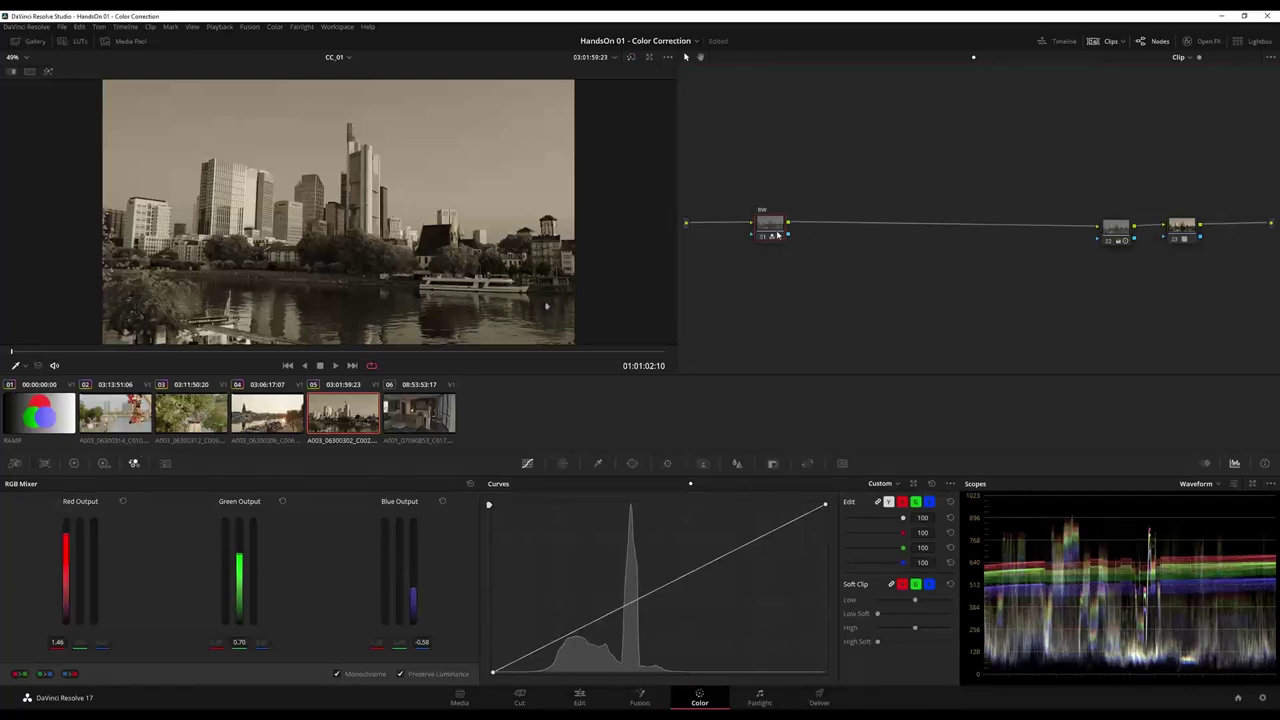
right_click(780, 235)
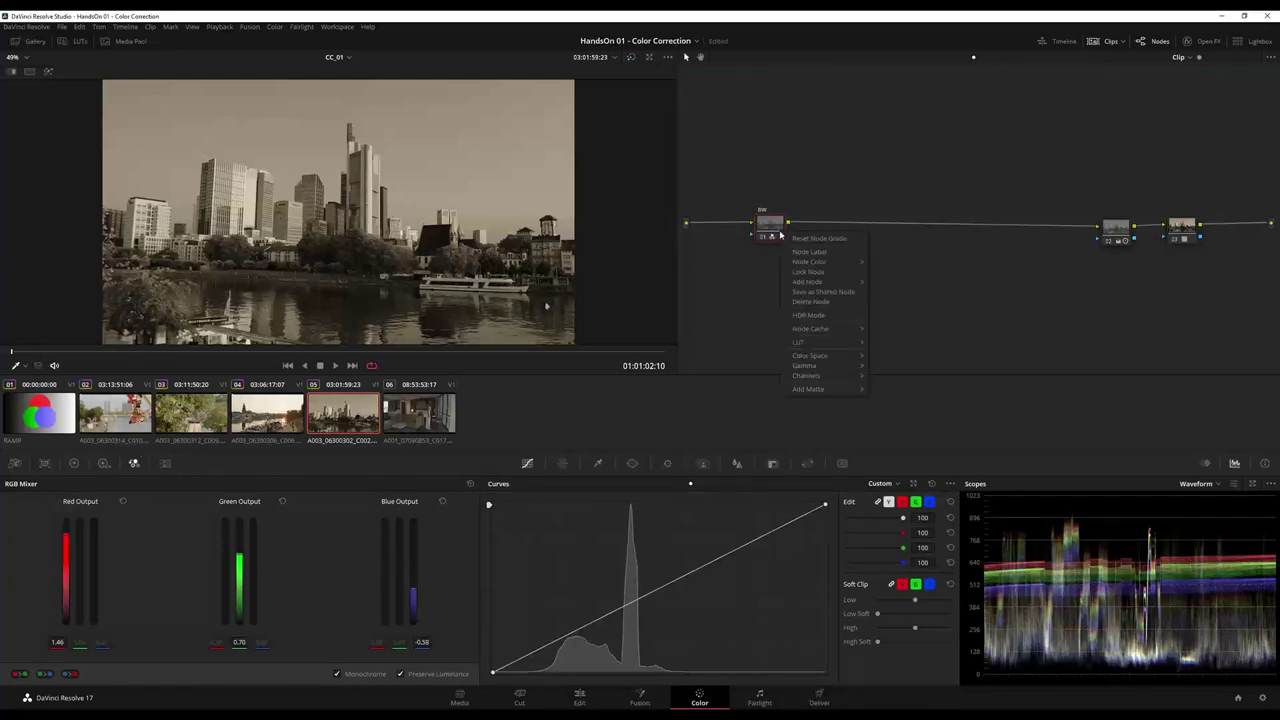
mouse_move(812, 264)
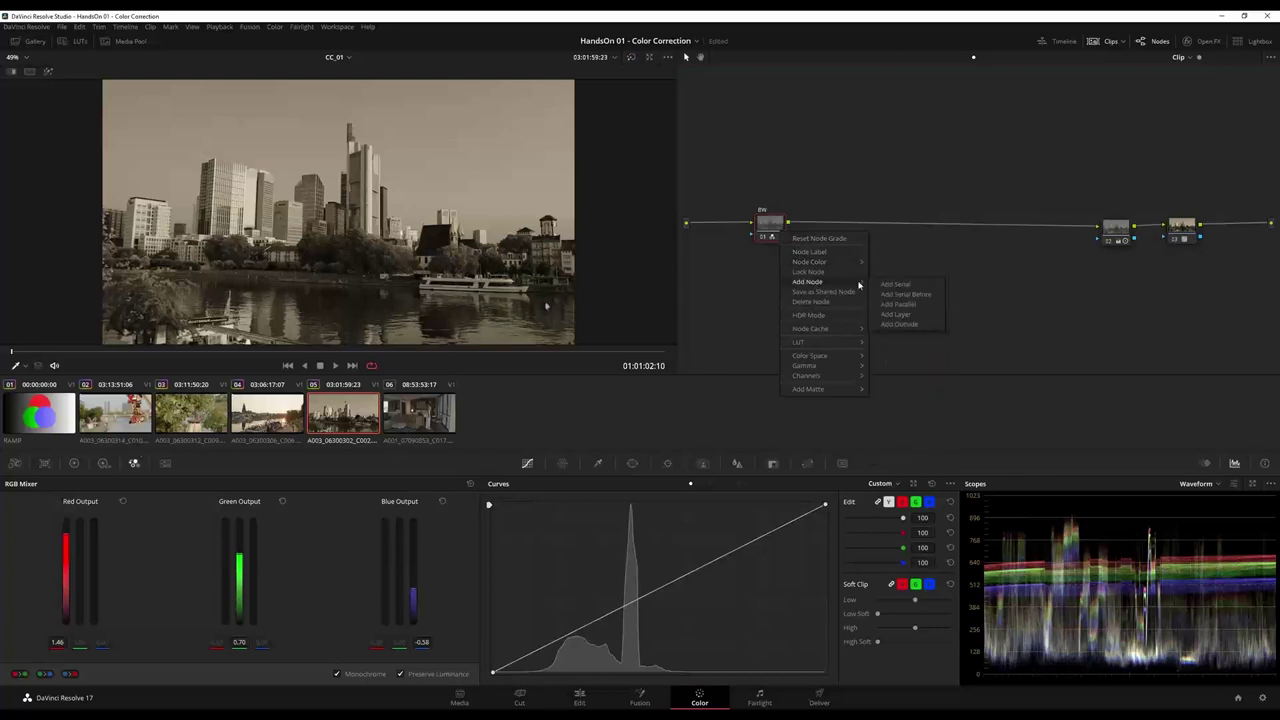
click(894, 285)
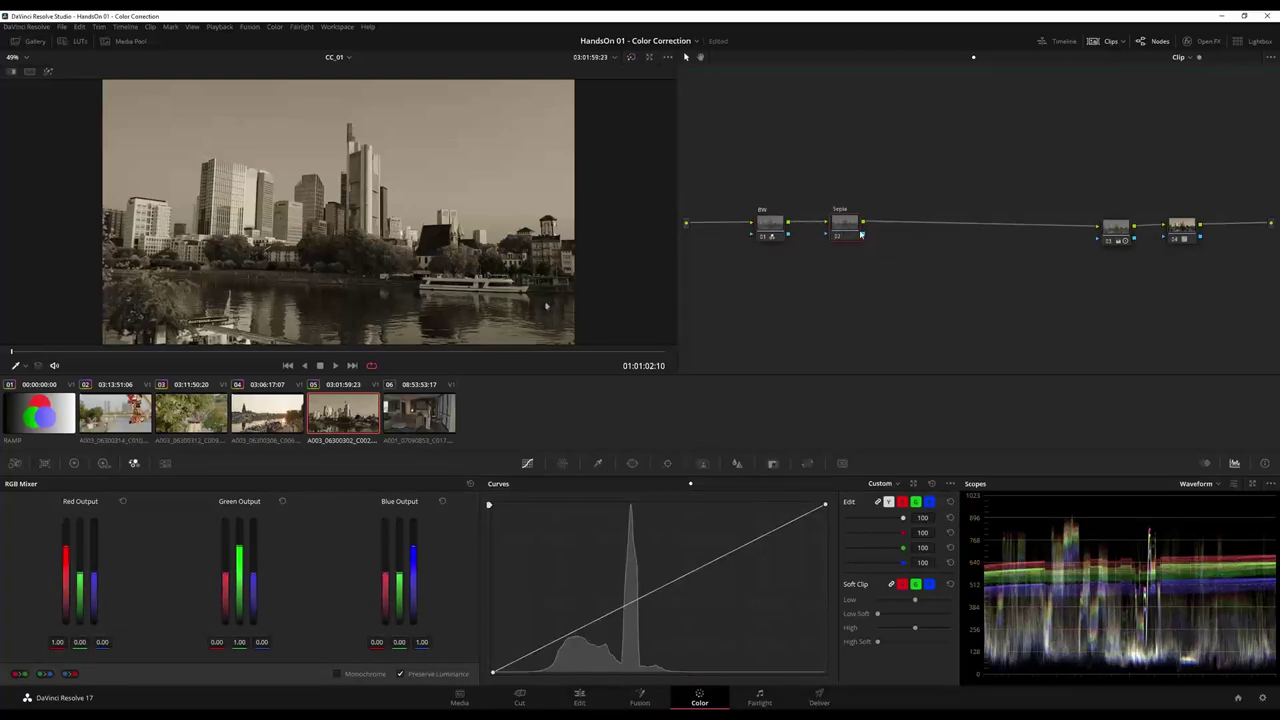
Step: Tint the Sepia node warm orange by shifting its gain to red 1.09, green 0.99 and blue 0.88
click(840, 230)
click(765, 222)
click(835, 230)
click(73, 463)
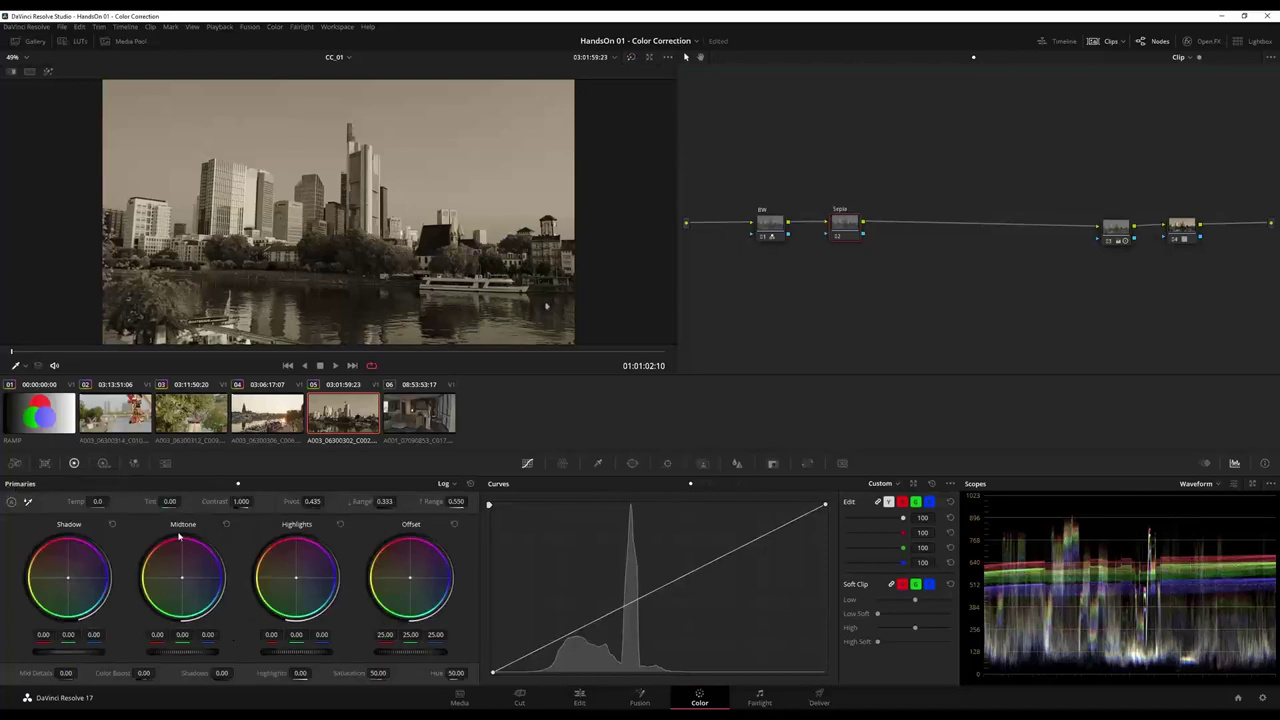
drag(95, 501, 135, 501)
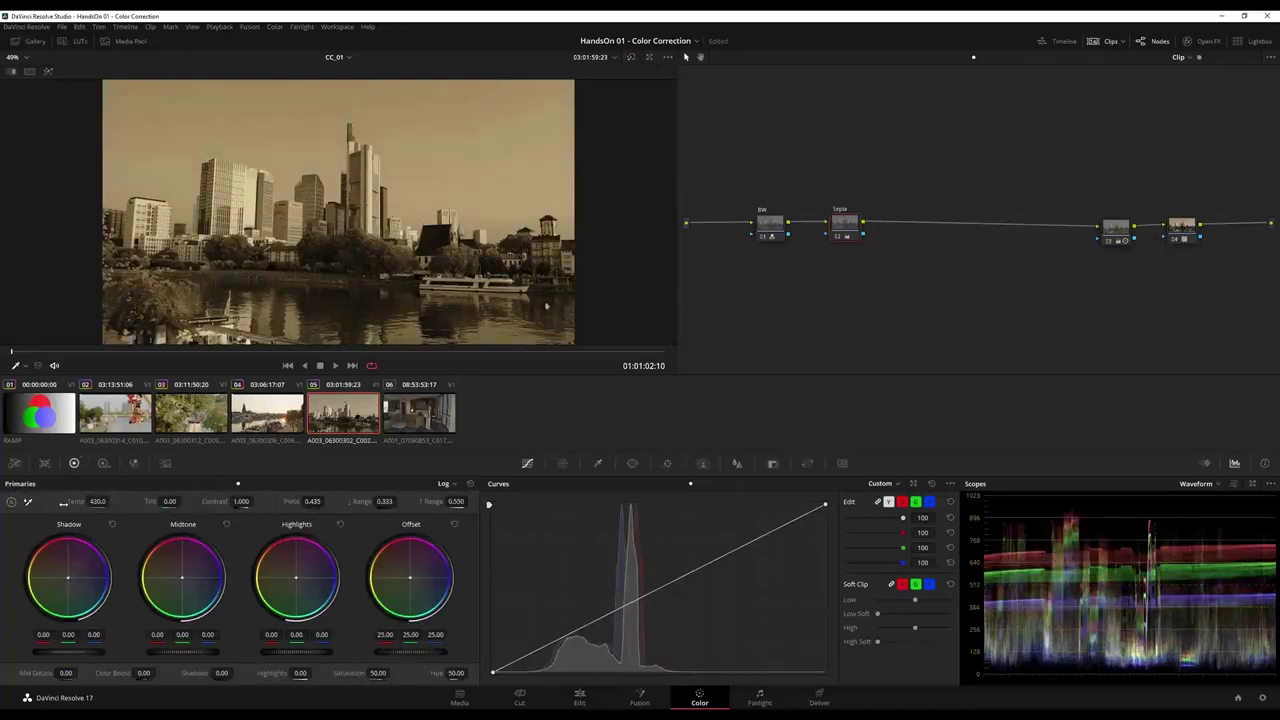
key(ctrl+z)
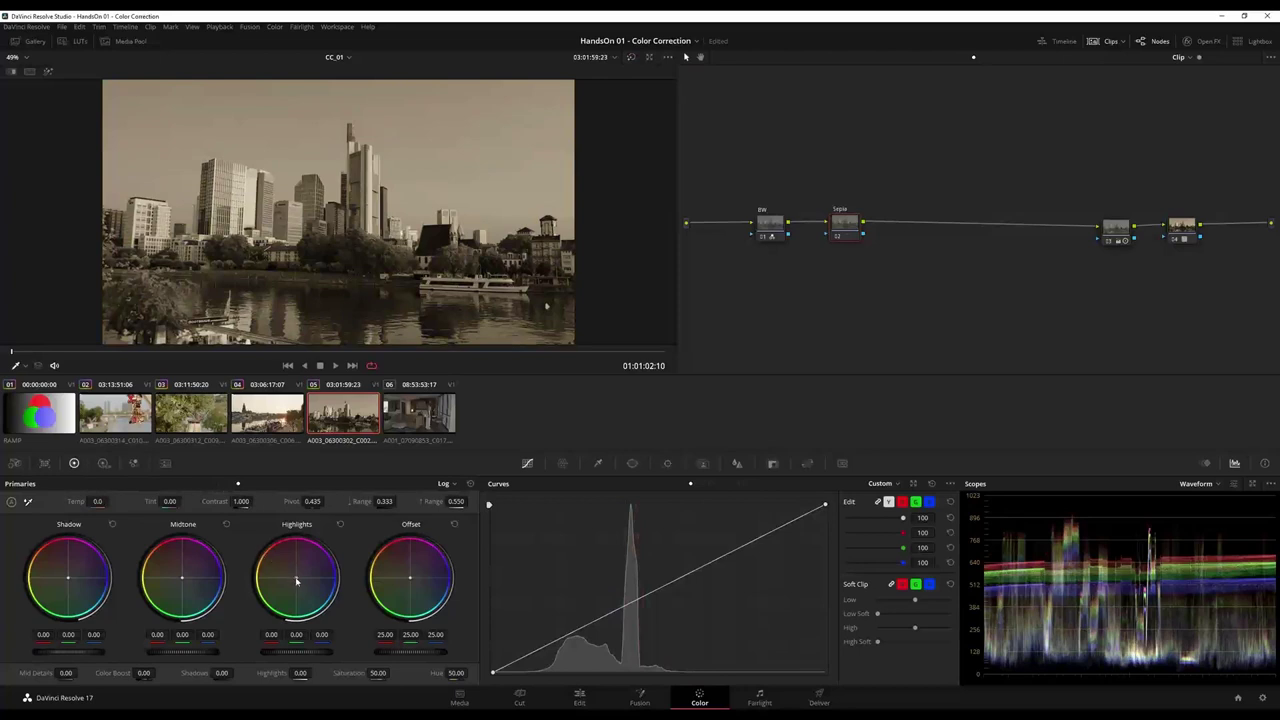
click(220, 484)
drag(292, 575, 280, 565)
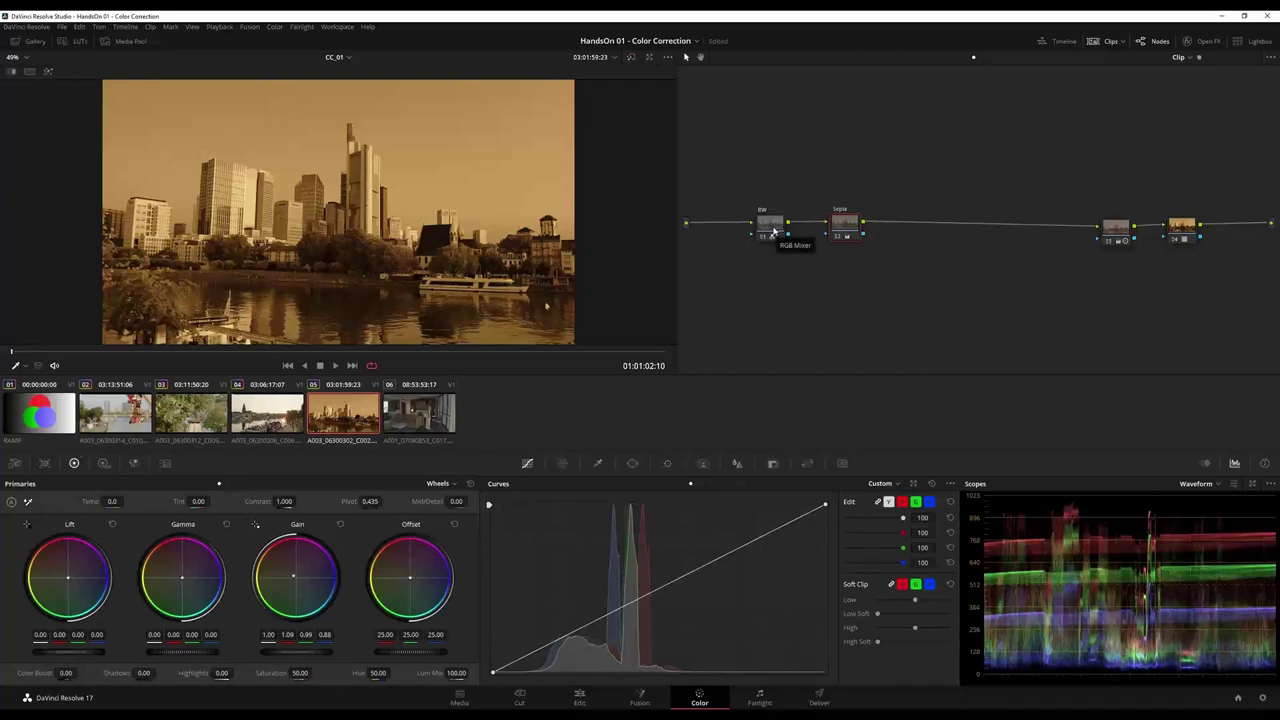
Step: Move the BW node closer to the Sepia node and select the BW node again
drag(772, 230, 790, 230)
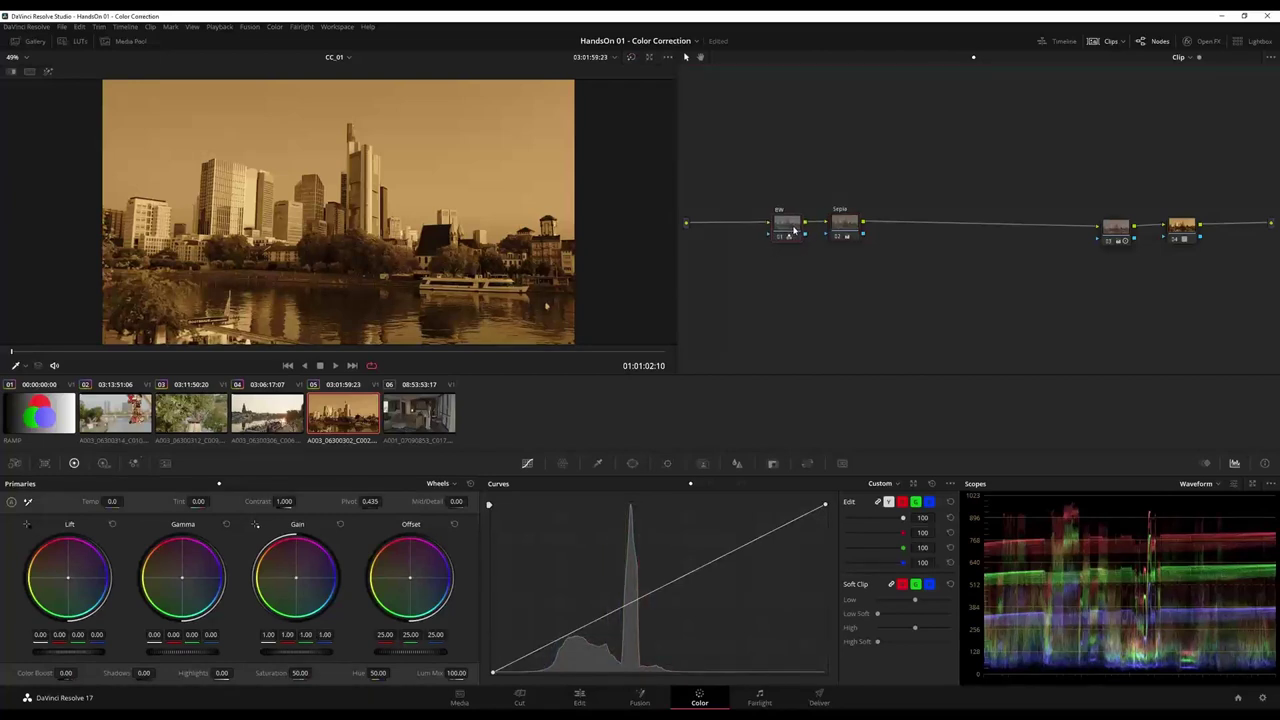
click(846, 226)
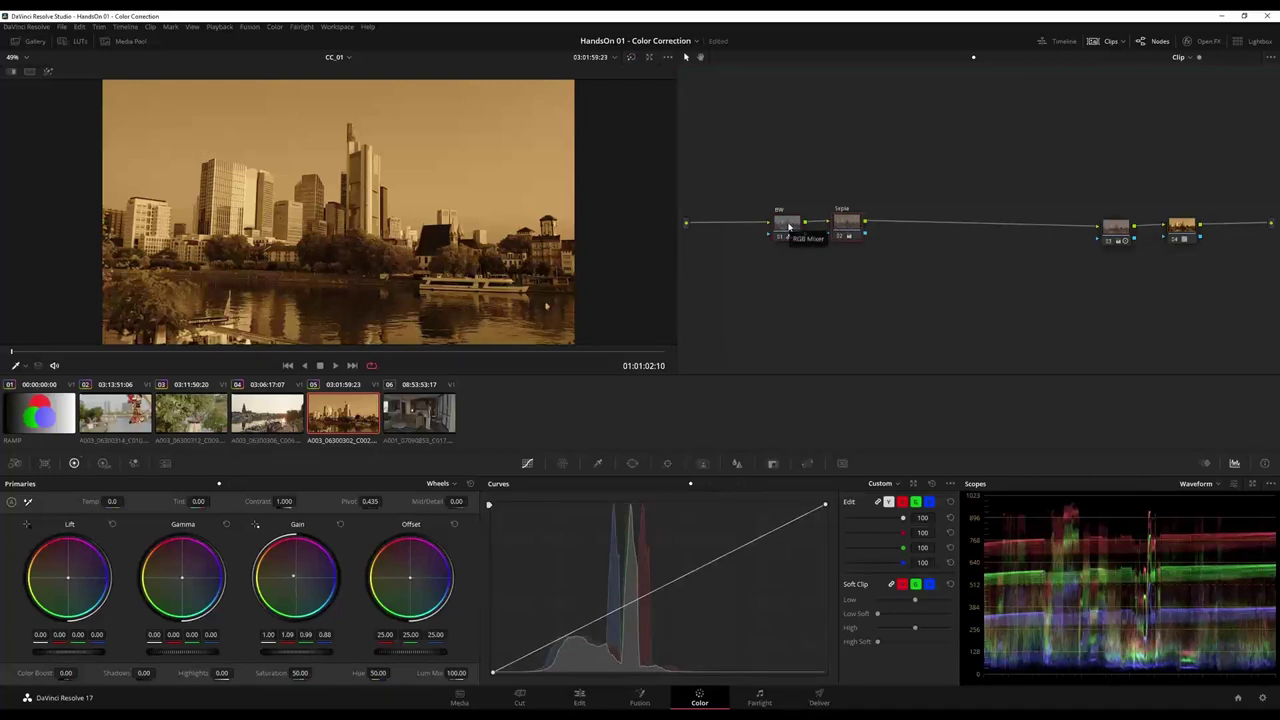
click(788, 227)
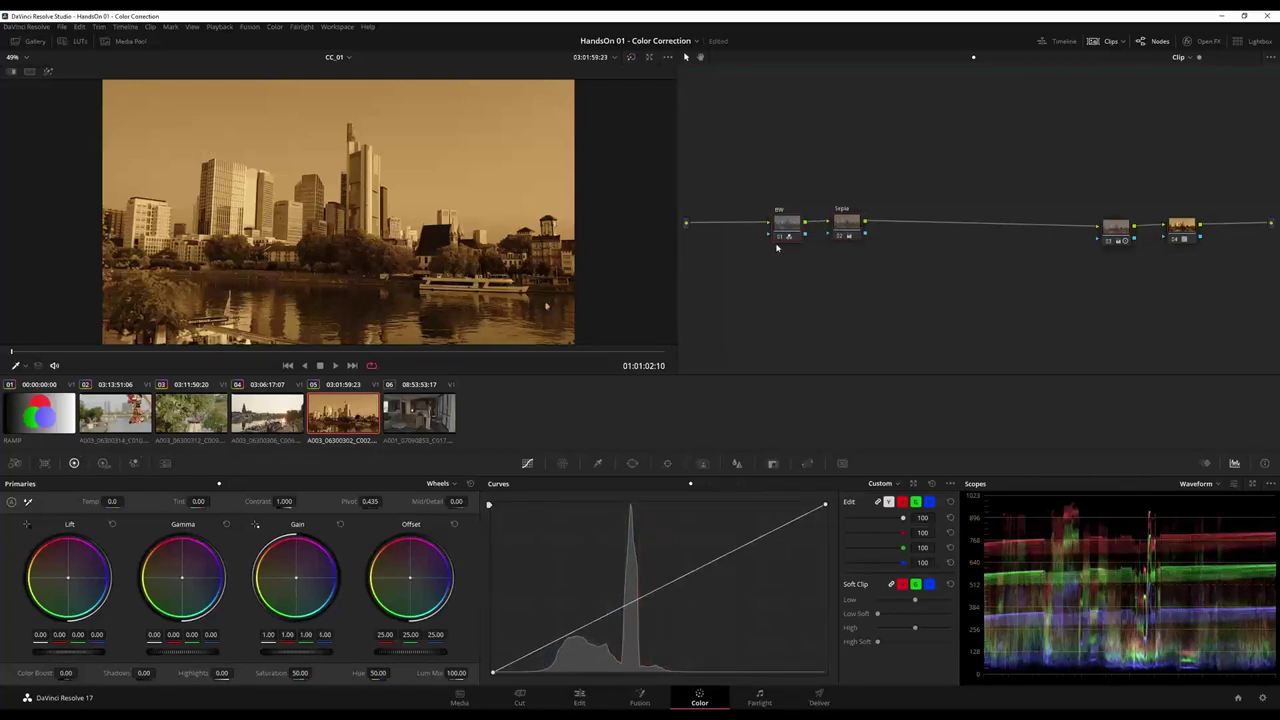
Step: Raise the blue output of the BW node to -0.34 in the RGB Mixer
click(134, 463)
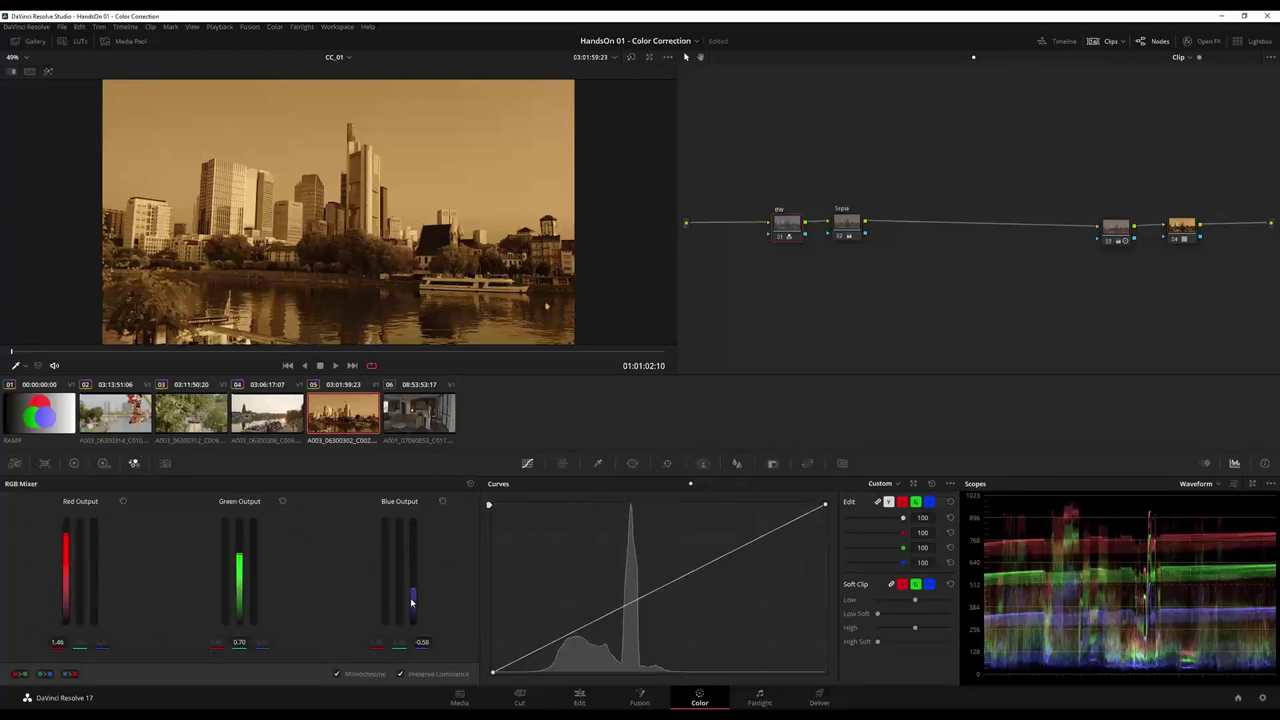
mouse_move(414, 598)
mouse_down()
mouse_move(414, 565)
mouse_move(414, 580)
mouse_up()
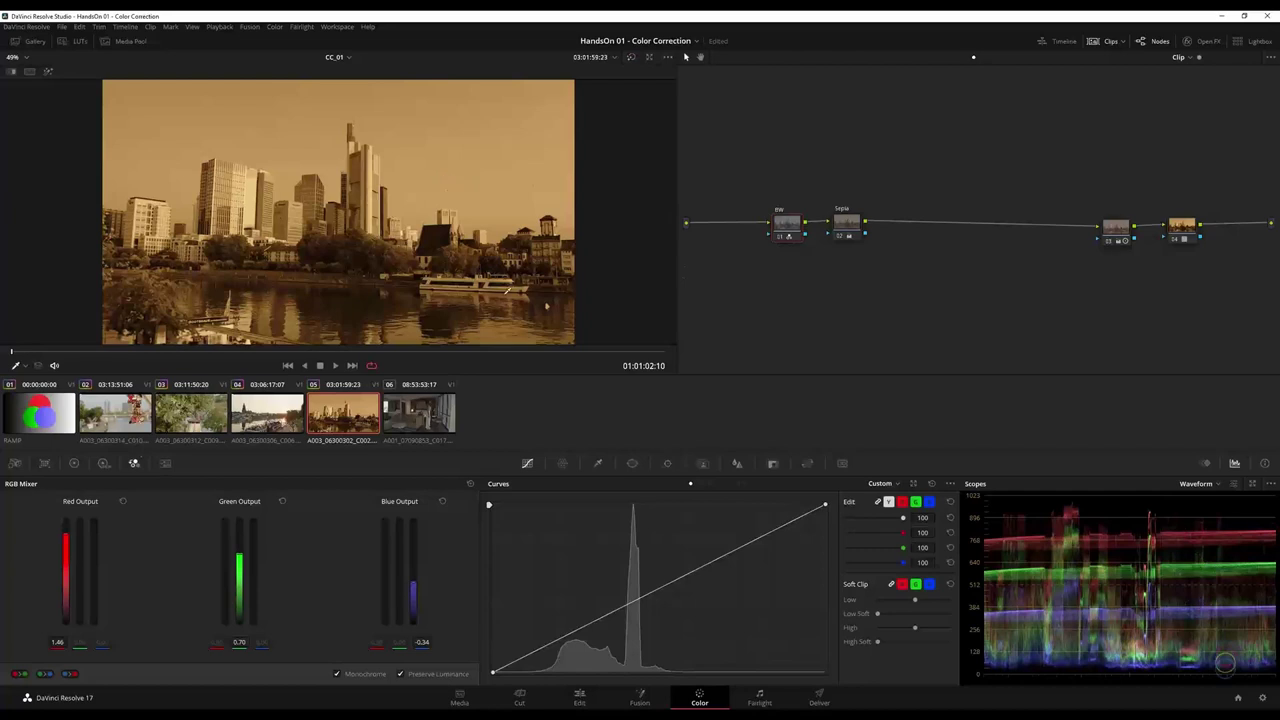
Step: Extract the Sepia node from the node tree and insert it ahead of the BW node
click(848, 236)
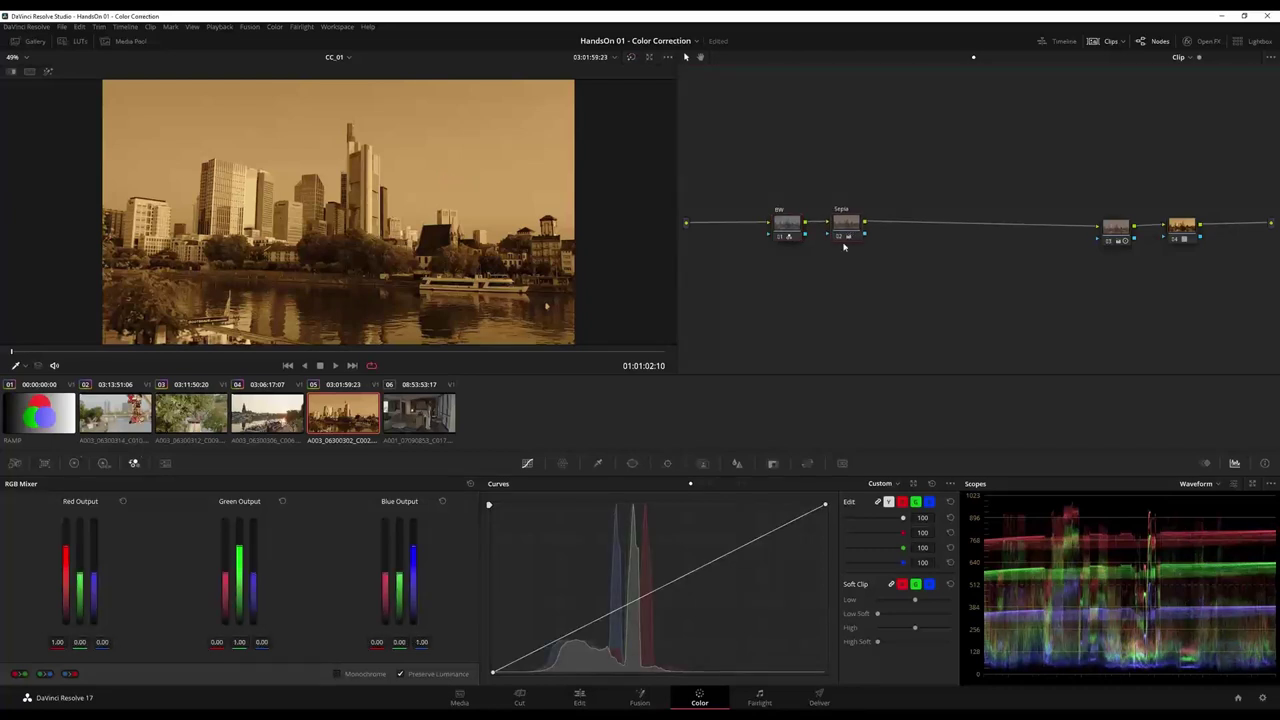
drag(843, 232, 787, 281)
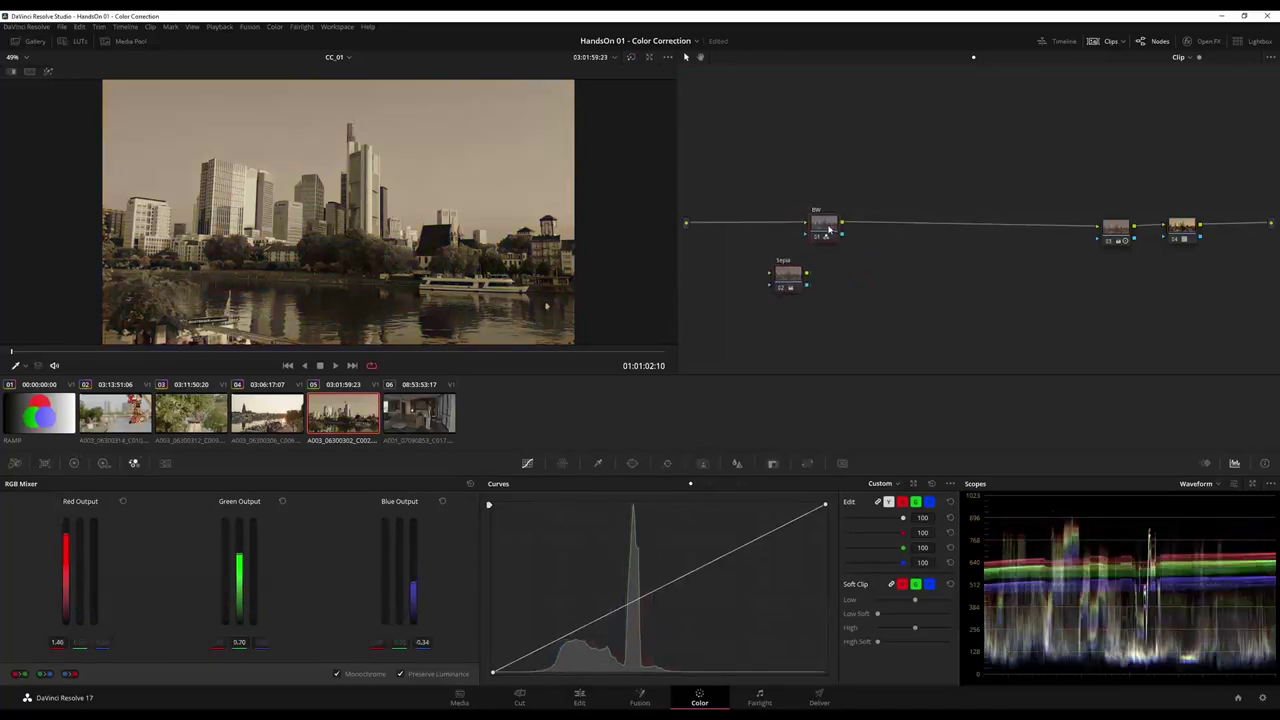
drag(790, 275, 747, 230)
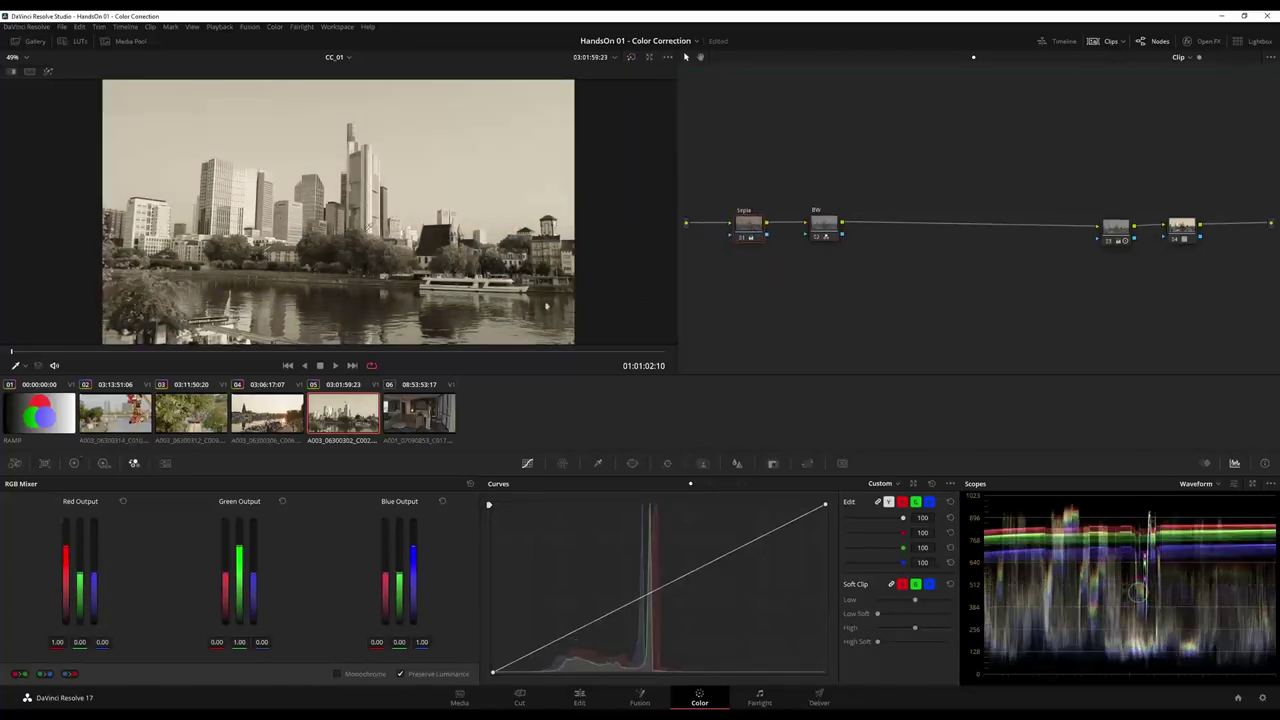
Step: Compare the skyline image with the BW node disabled and enabled while viewing the Sepia node's color wheels
click(815, 238)
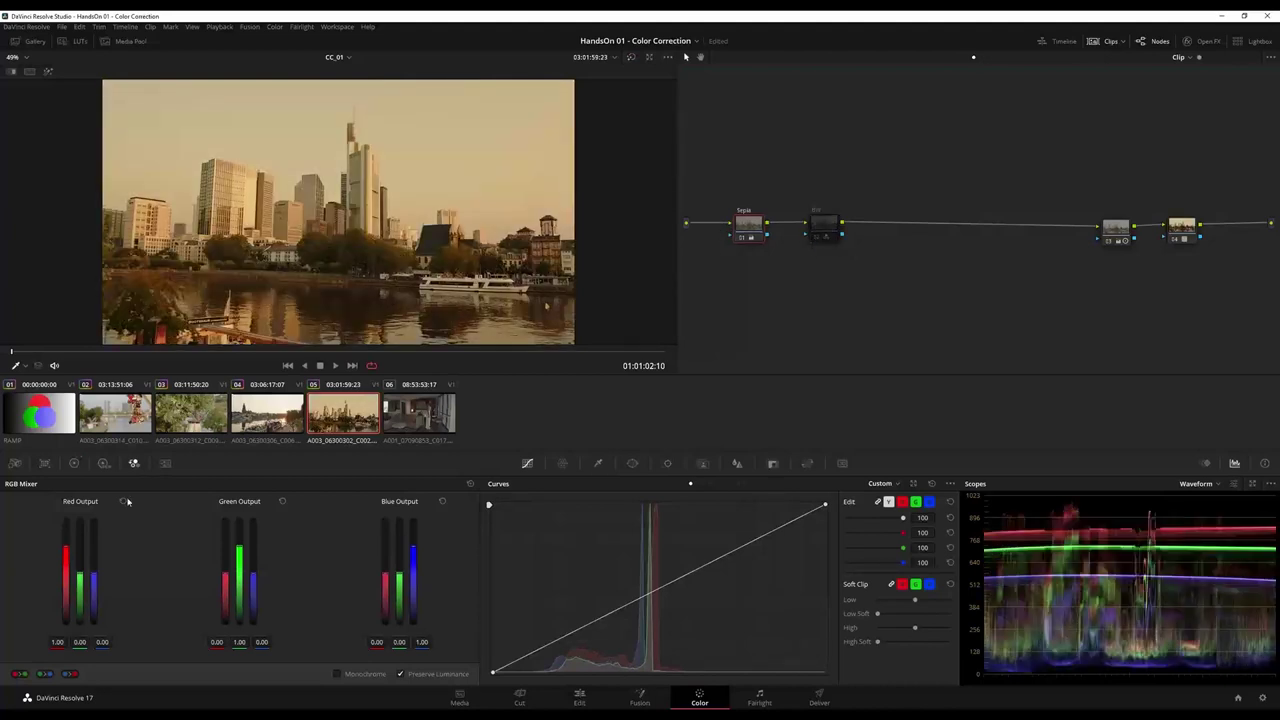
click(74, 463)
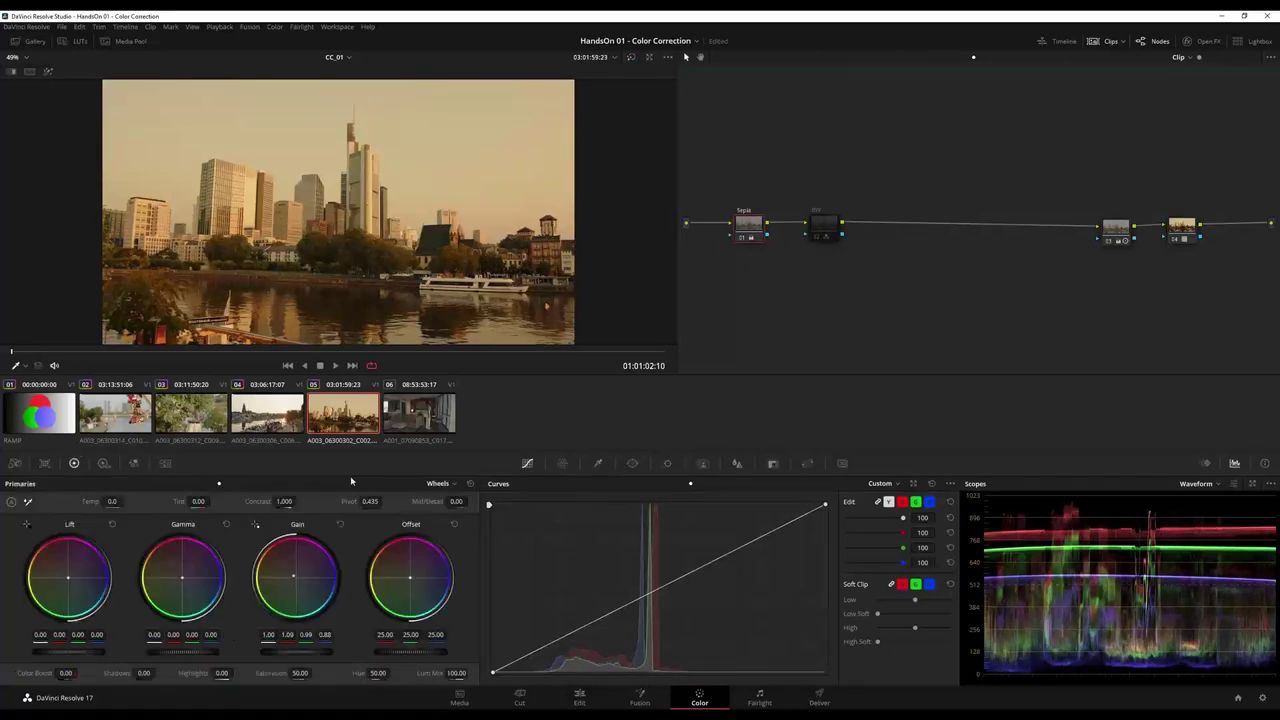
click(815, 242)
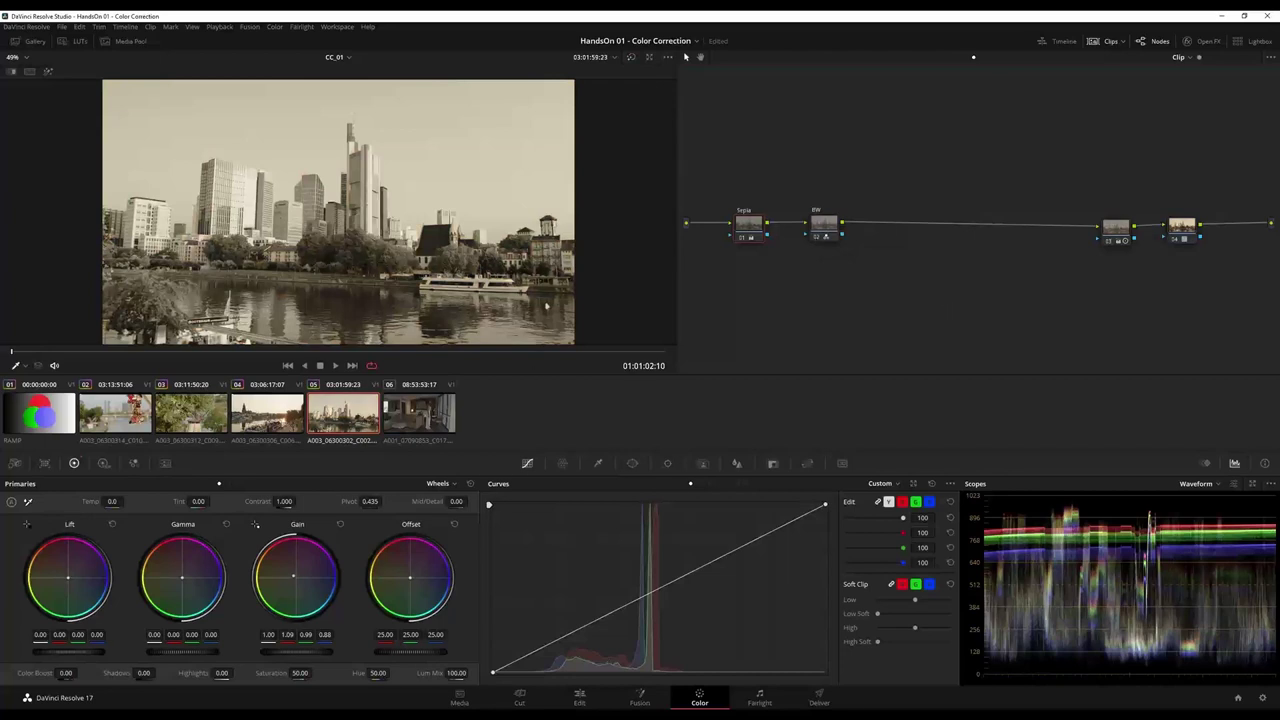
Step: Save the project and delete the Sepia and BW nodes from the skyline clip
key(ctrl+s)
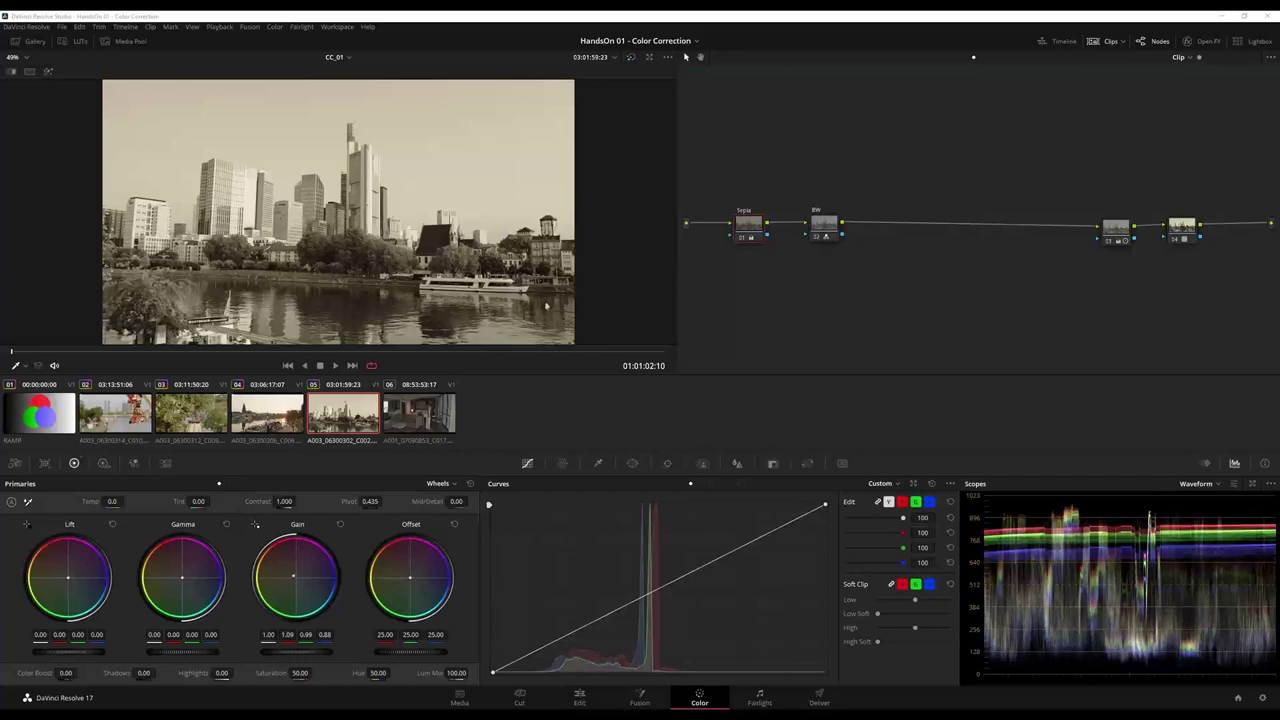
click(823, 233)
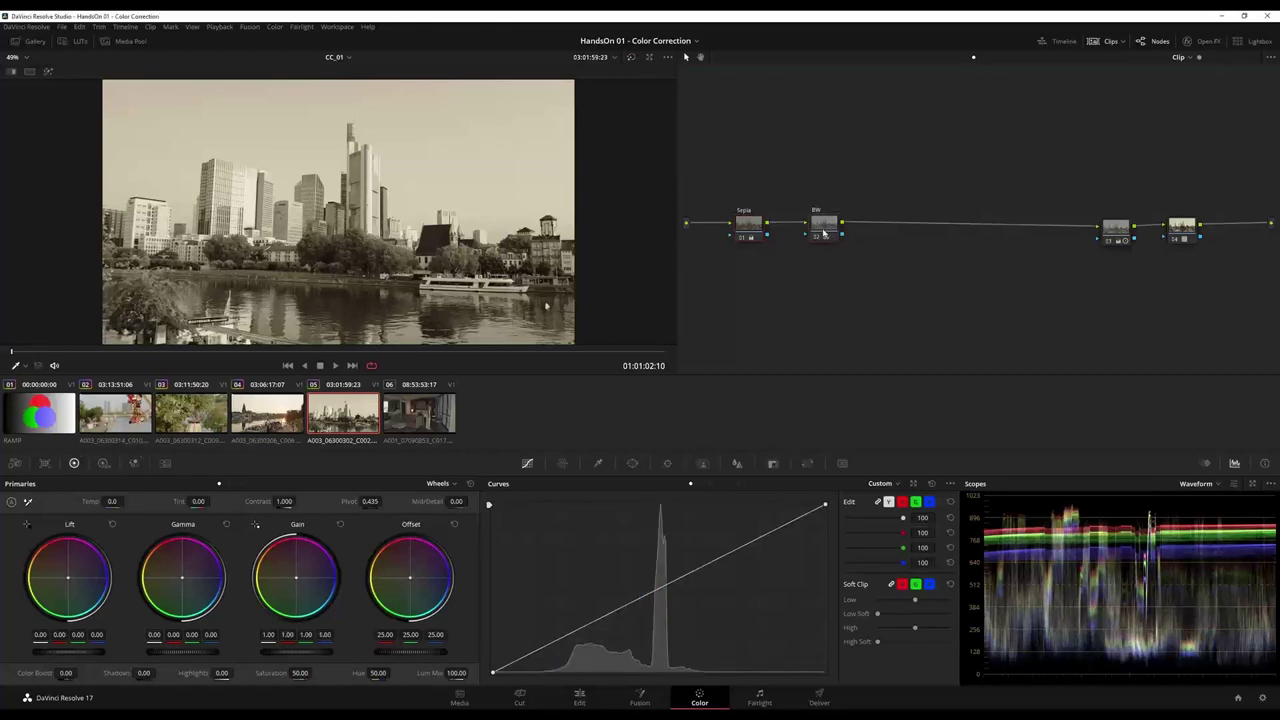
click(742, 232)
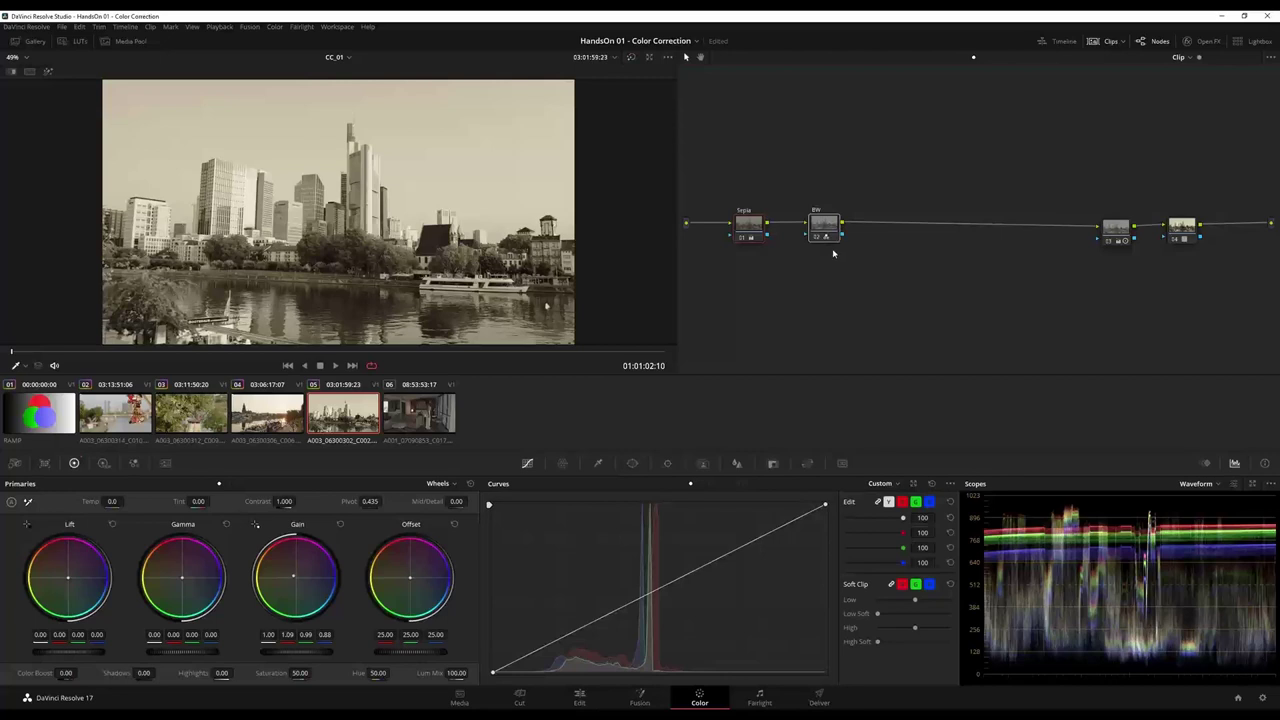
key(Delete)
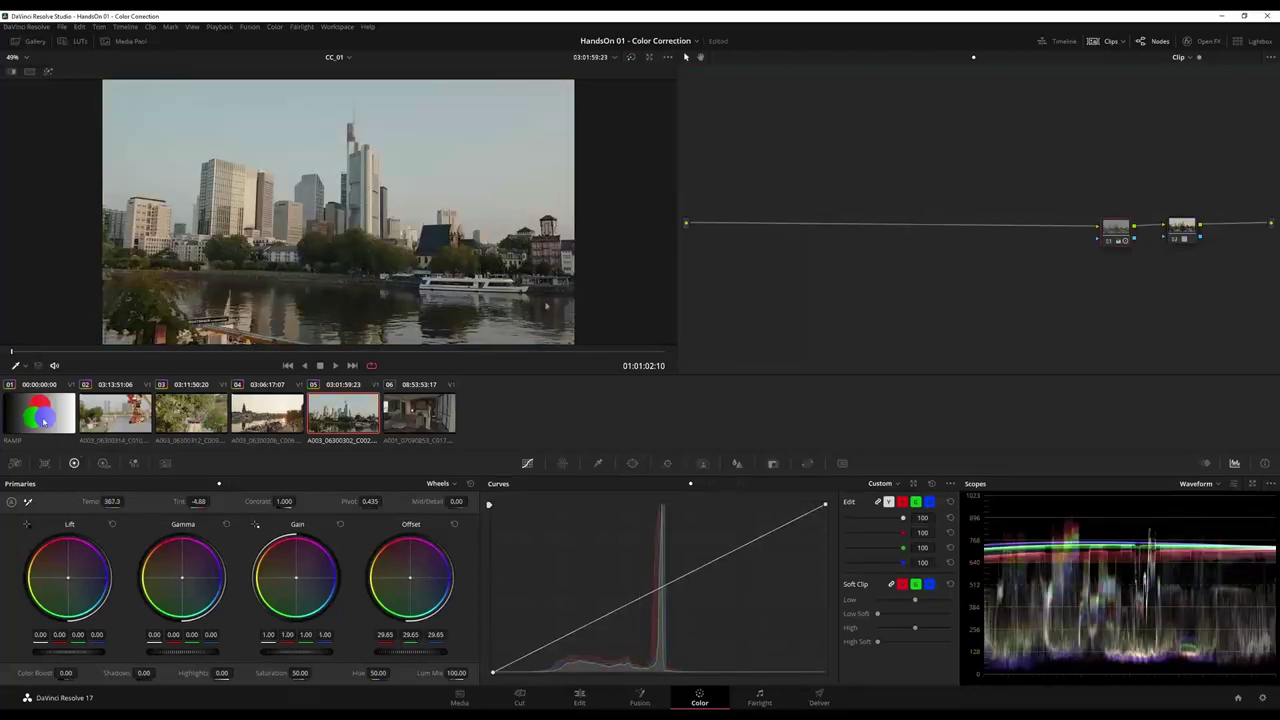
Step: Replace the entire node tree of the RAMP clip with one Corrector node wired between the source and the output
click(43, 421)
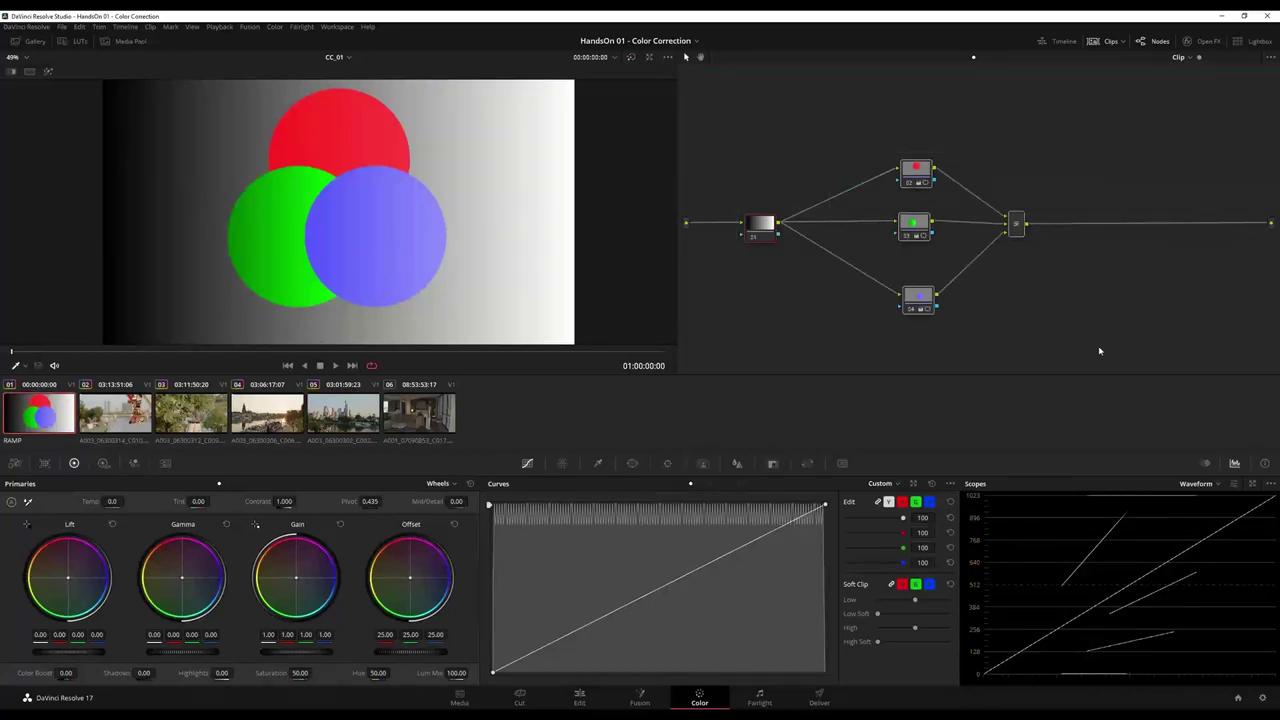
key(Delete)
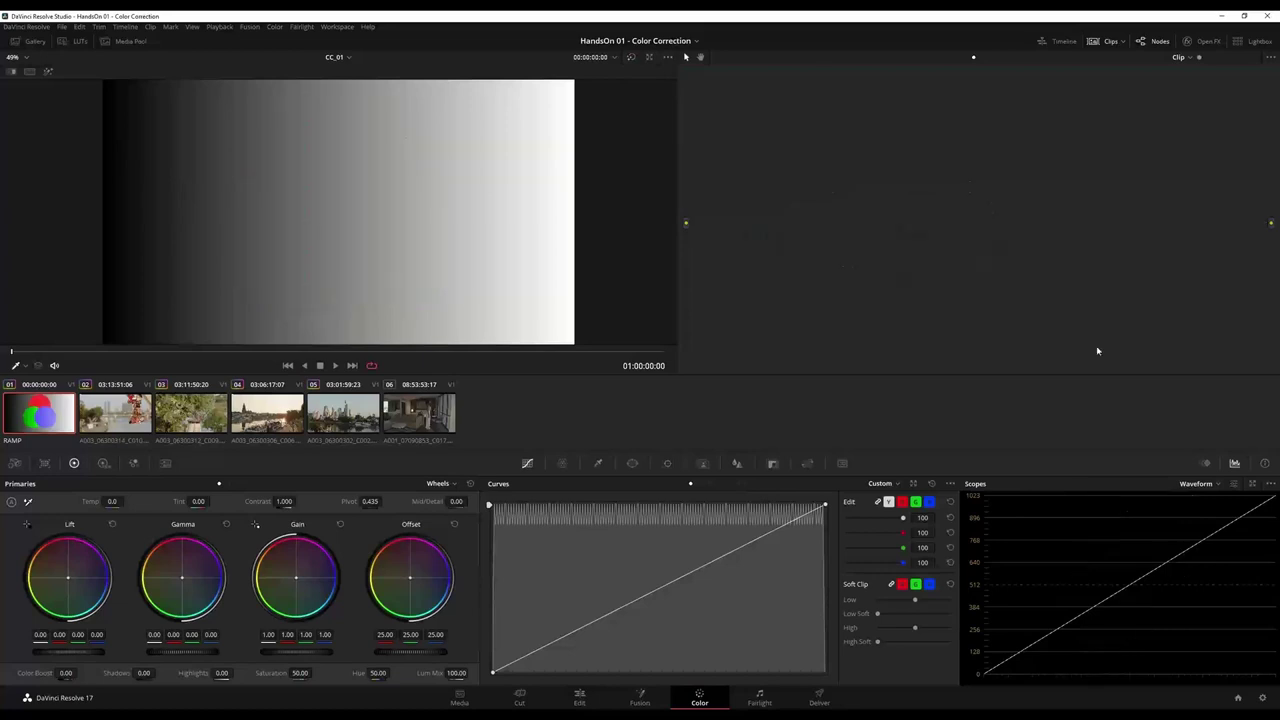
right_click(862, 161)
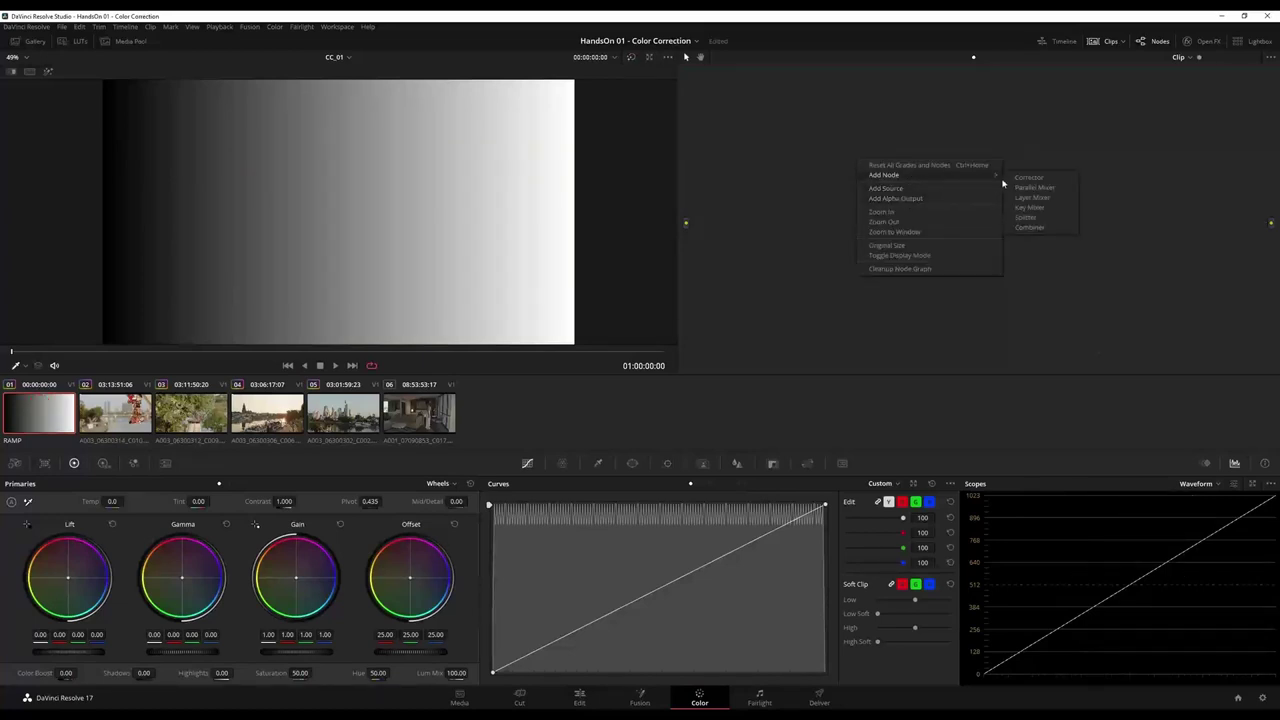
click(1024, 177)
drag(869, 166, 883, 203)
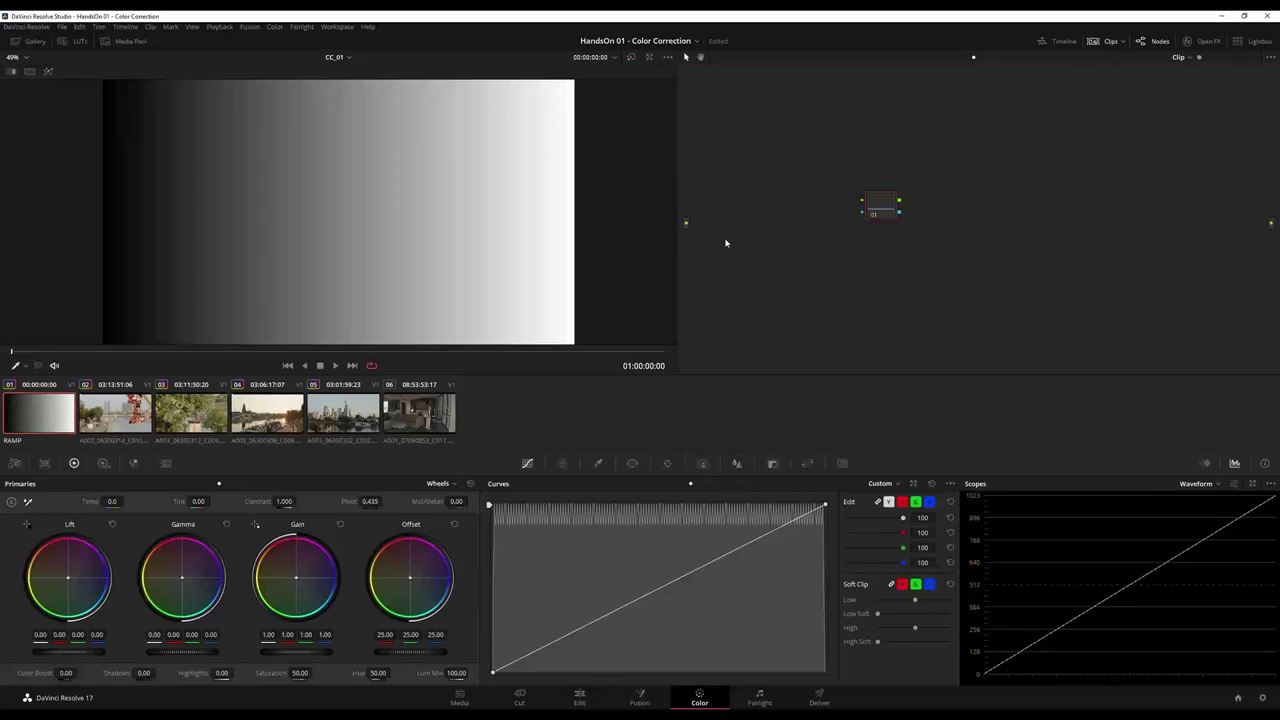
drag(883, 205, 868, 222)
drag(686, 223, 1271, 224)
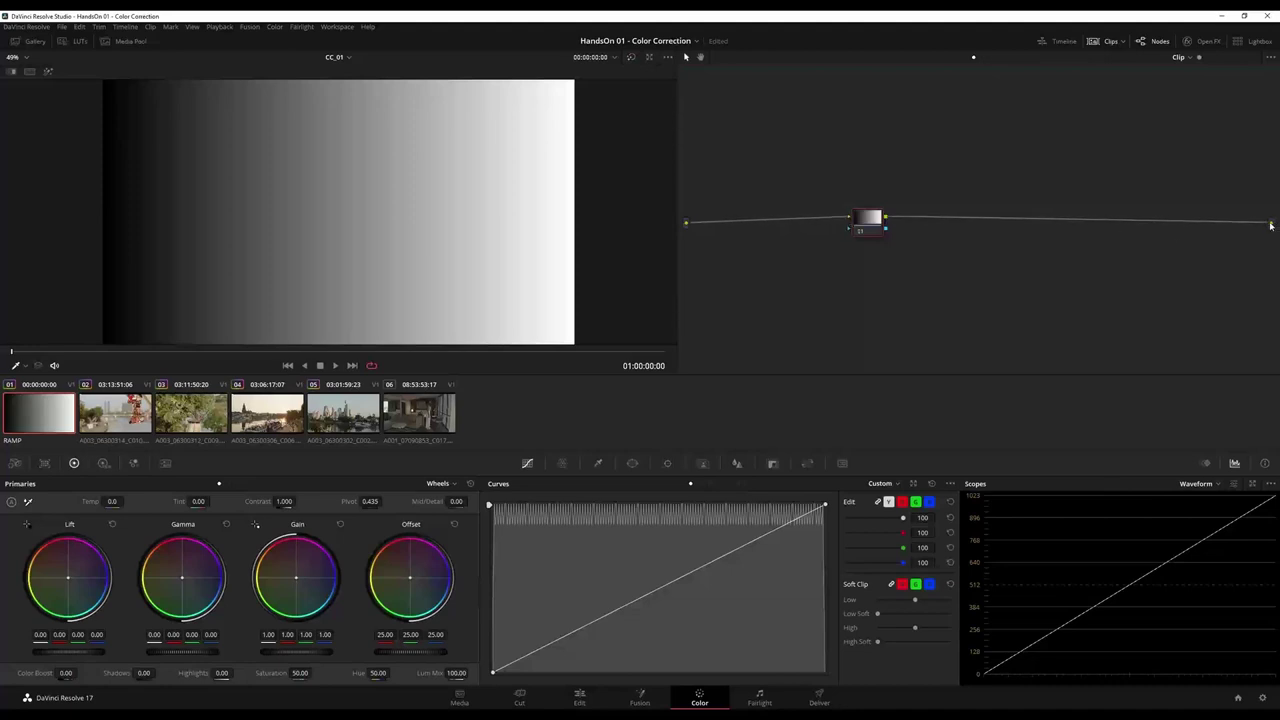
drag(877, 229, 819, 236)
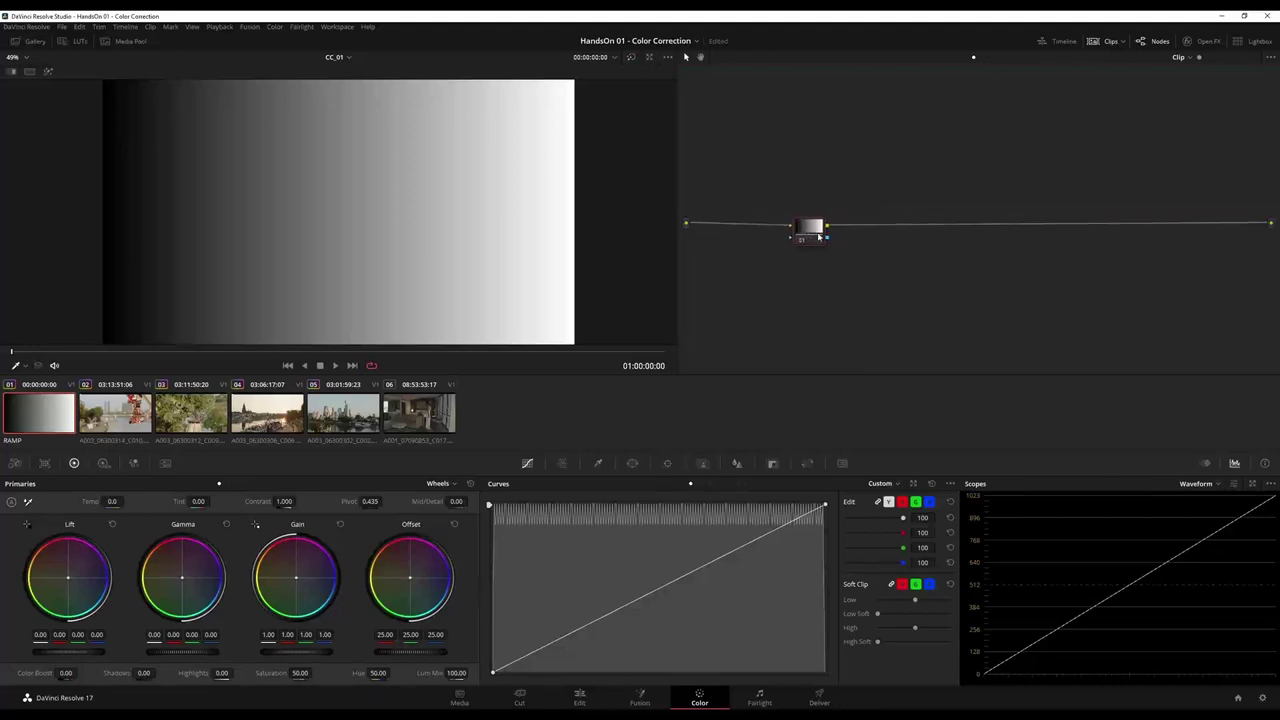
Step: Add three unconnected Corrector nodes after the first node, one above and two below the connection line
right_click(896, 177)
mouse_move(947, 191)
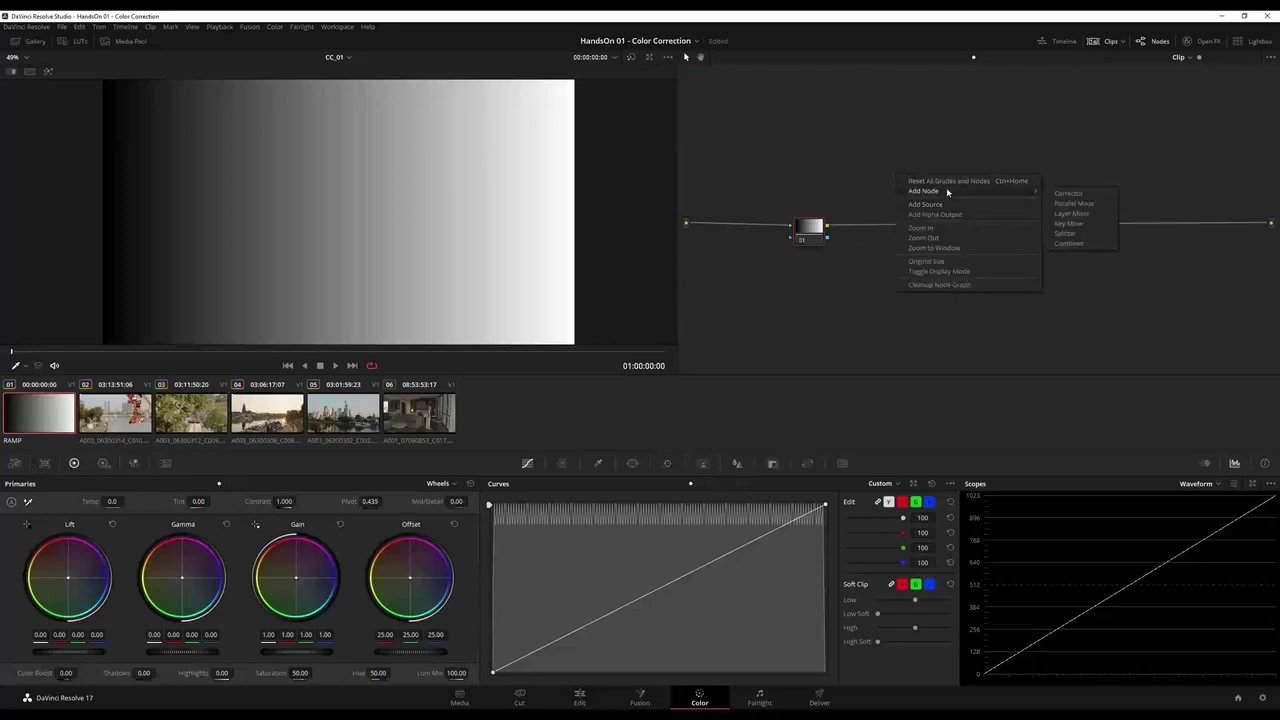
click(1072, 193)
right_click(937, 259)
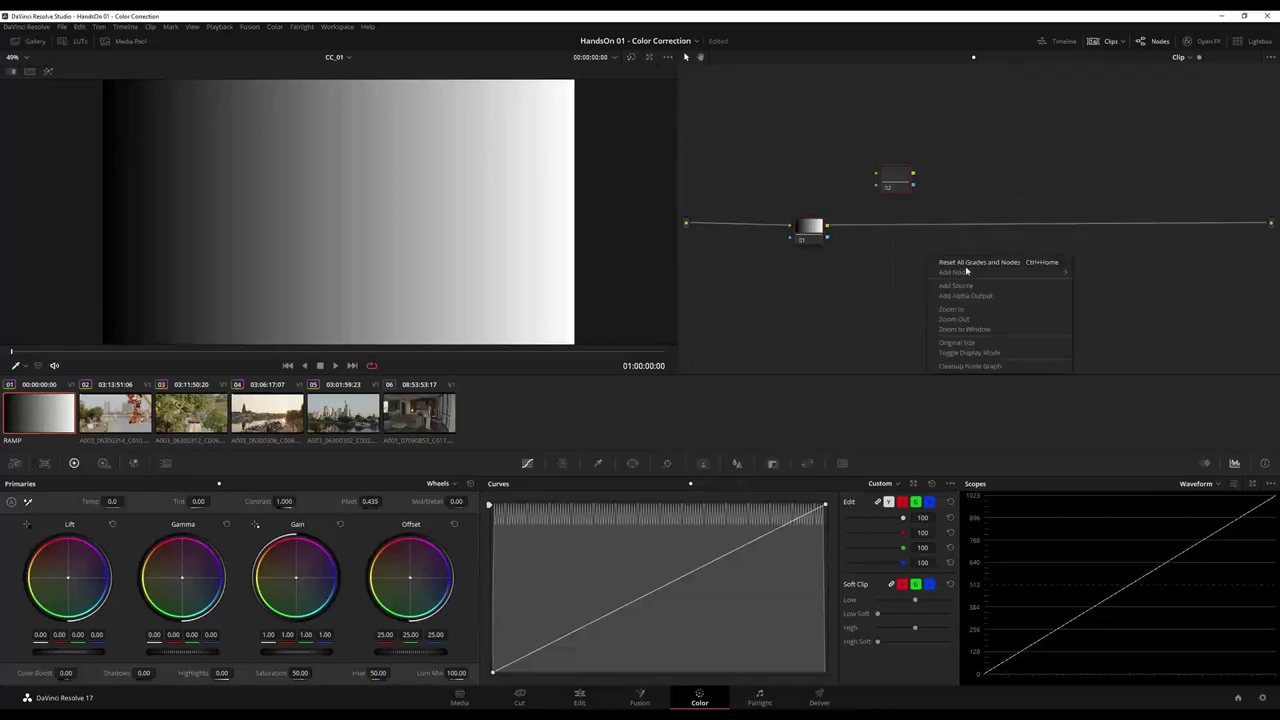
mouse_move(975, 273)
click(1098, 279)
right_click(894, 277)
mouse_move(934, 291)
click(1073, 296)
drag(882, 287, 897, 317)
drag(920, 265, 898, 263)
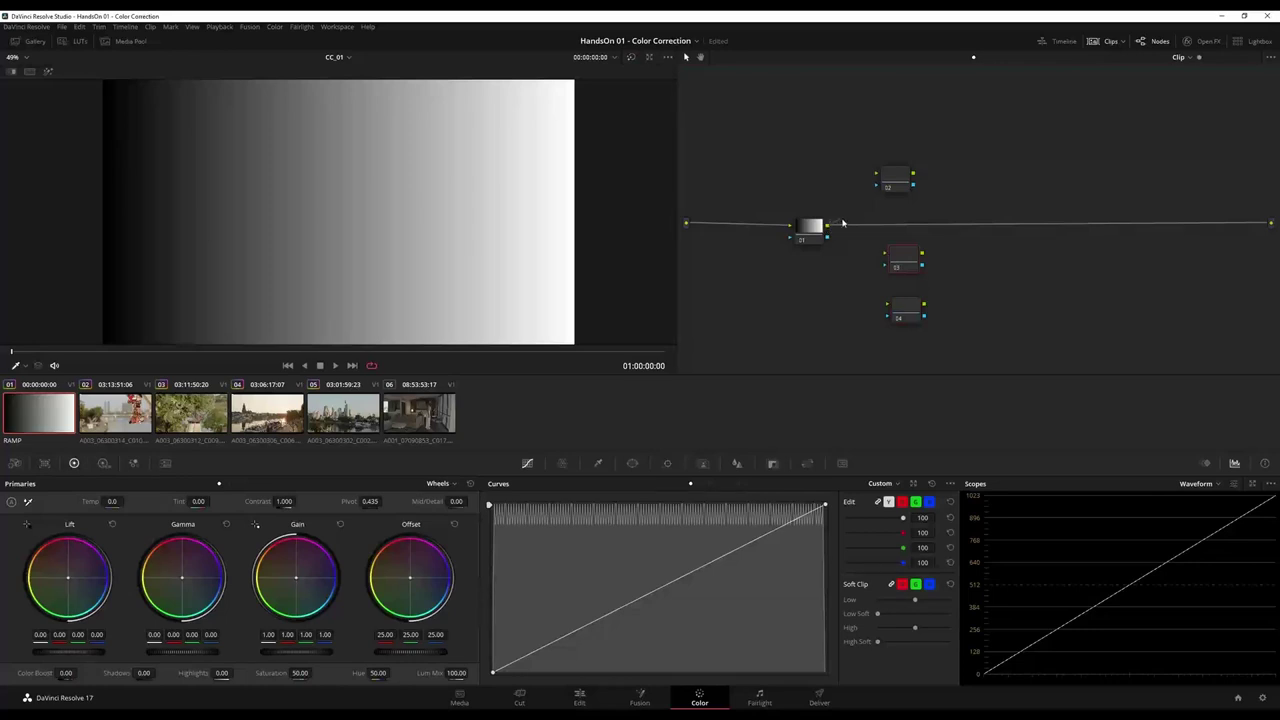
Step: Try connecting the first node's output to the three new Corrector nodes, and remove those connections again
drag(827, 226, 877, 182)
drag(828, 227, 887, 306)
click(869, 192)
key(Delete)
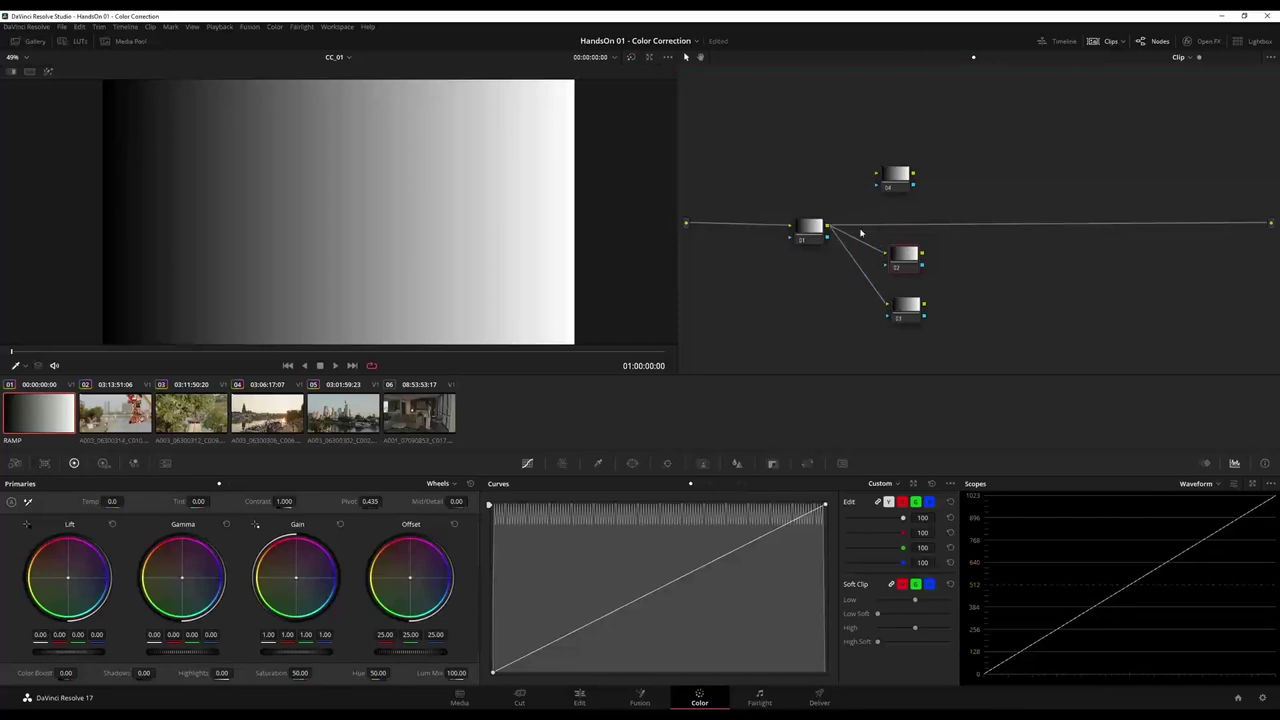
click(862, 249)
key(Delete)
click(874, 292)
key(Delete)
Step: Stack the three Corrector nodes vertically, feed each from the first node with the middle one leading to the output, and save the project
drag(893, 180, 985, 190)
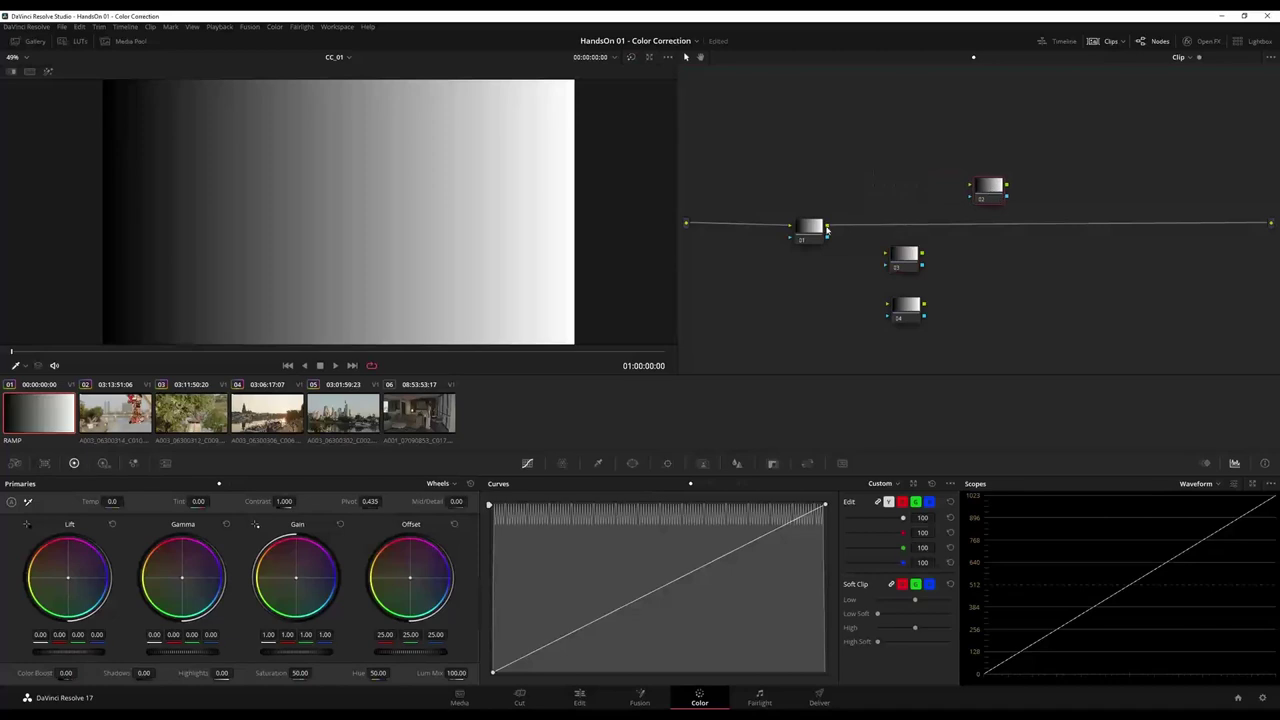
drag(826, 229, 969, 186)
drag(923, 256, 970, 188)
drag(829, 228, 915, 175)
drag(905, 258, 924, 230)
drag(905, 313, 923, 289)
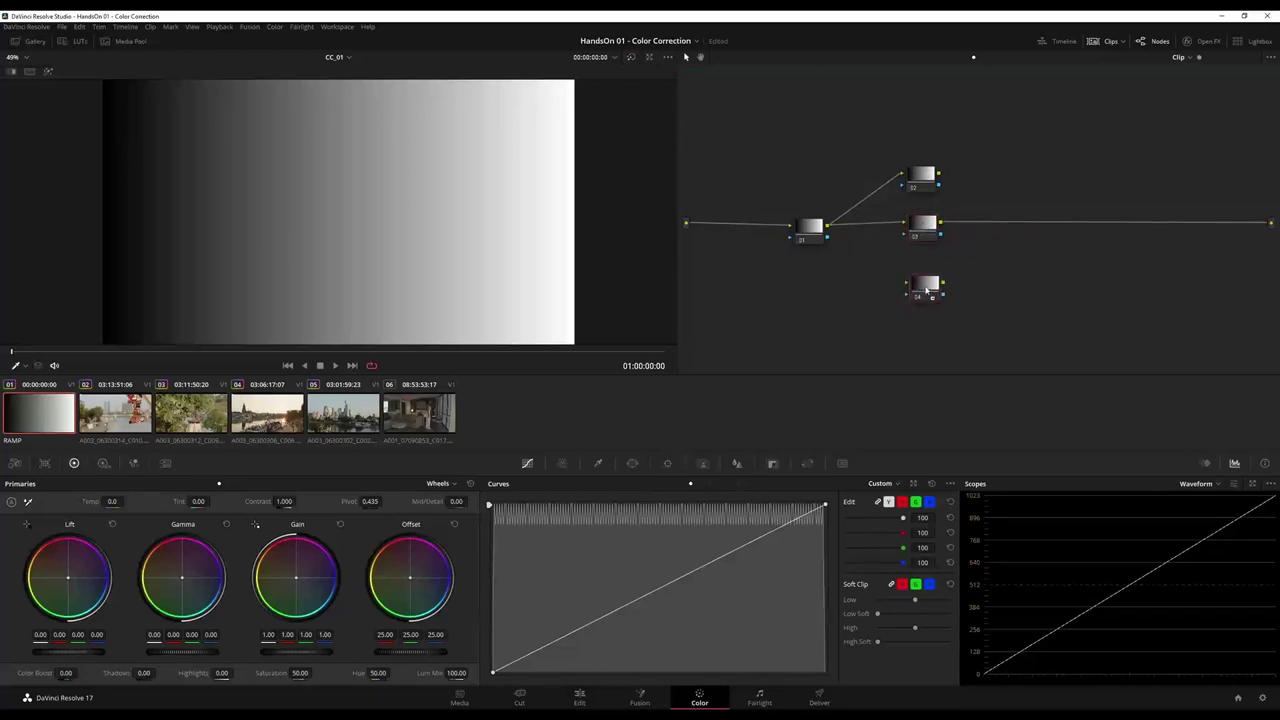
drag(903, 287, 922, 290)
drag(901, 138, 956, 310)
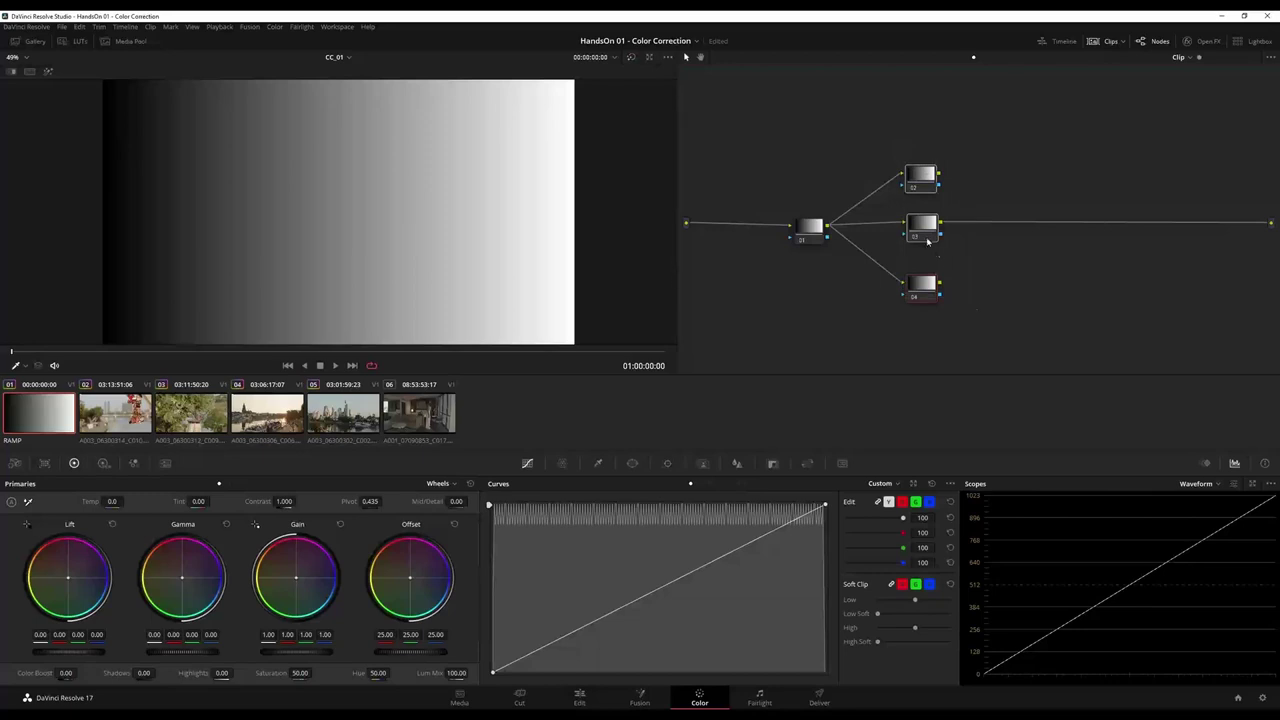
click(991, 189)
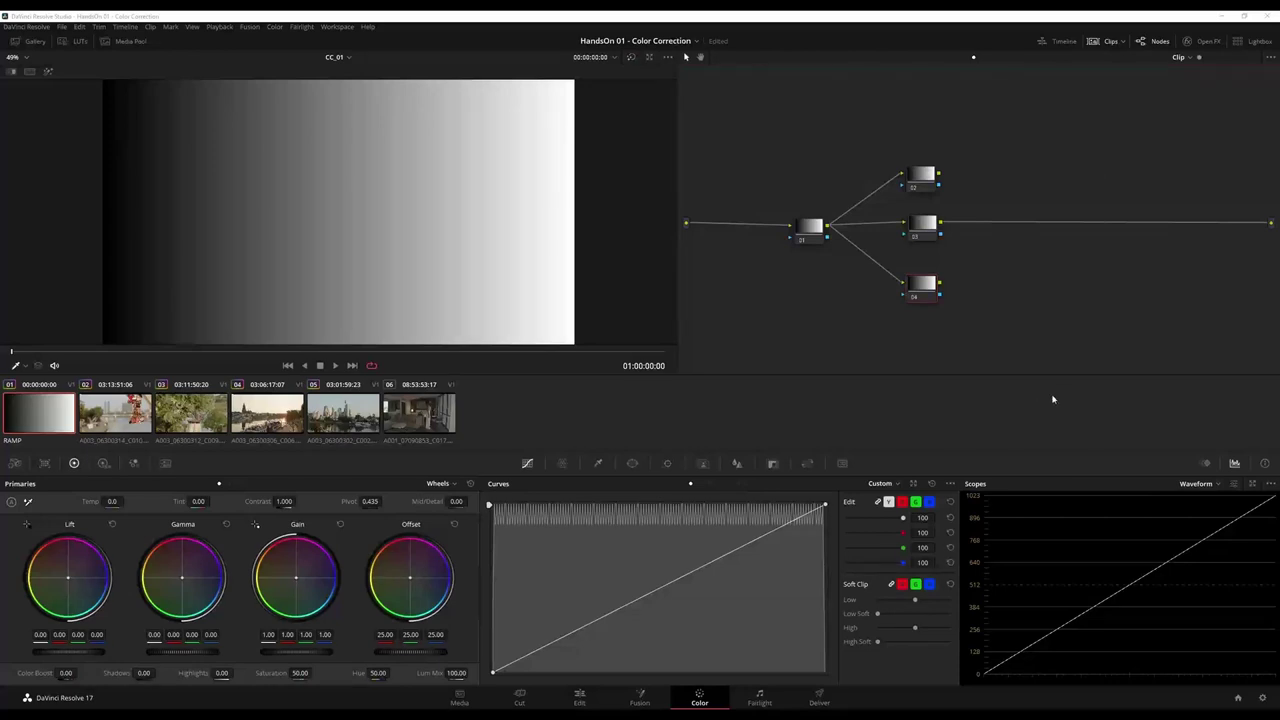
click(892, 27)
key(ctrl+s)
Step: Delete the lowest parallel node and replace it with a new Corrector node fed from the first node's output
key(Delete)
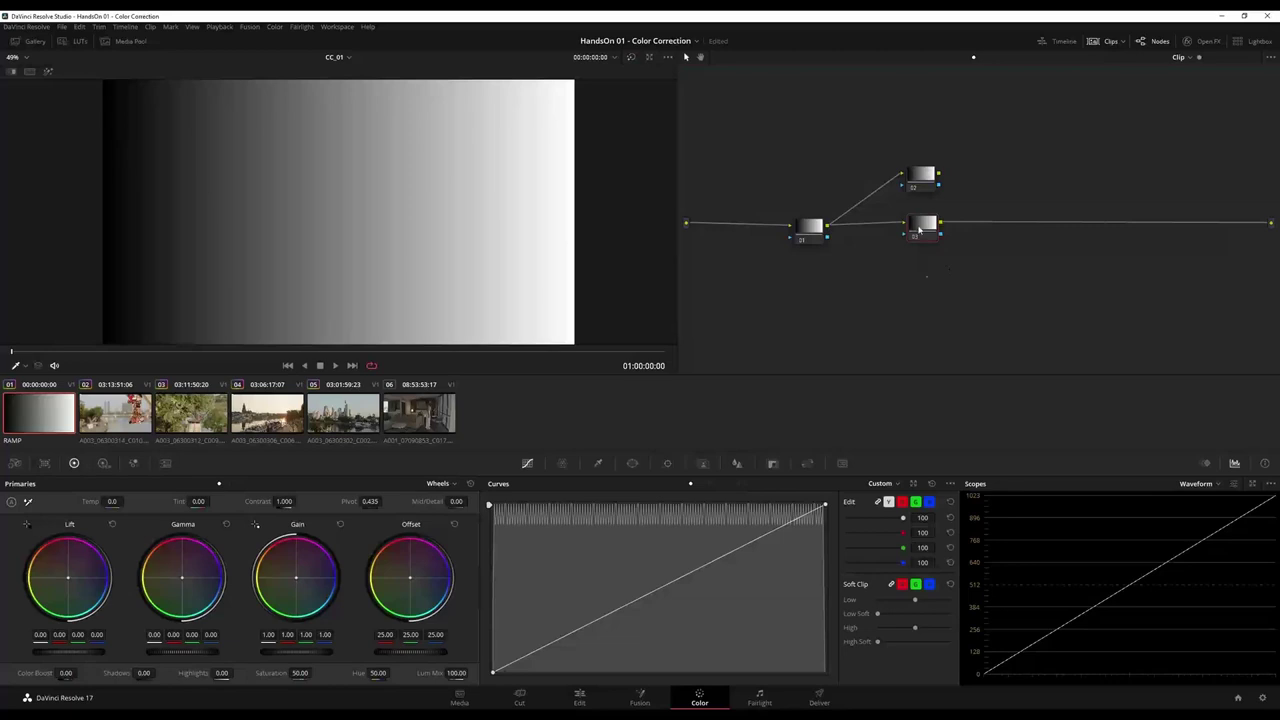
right_click(921, 298)
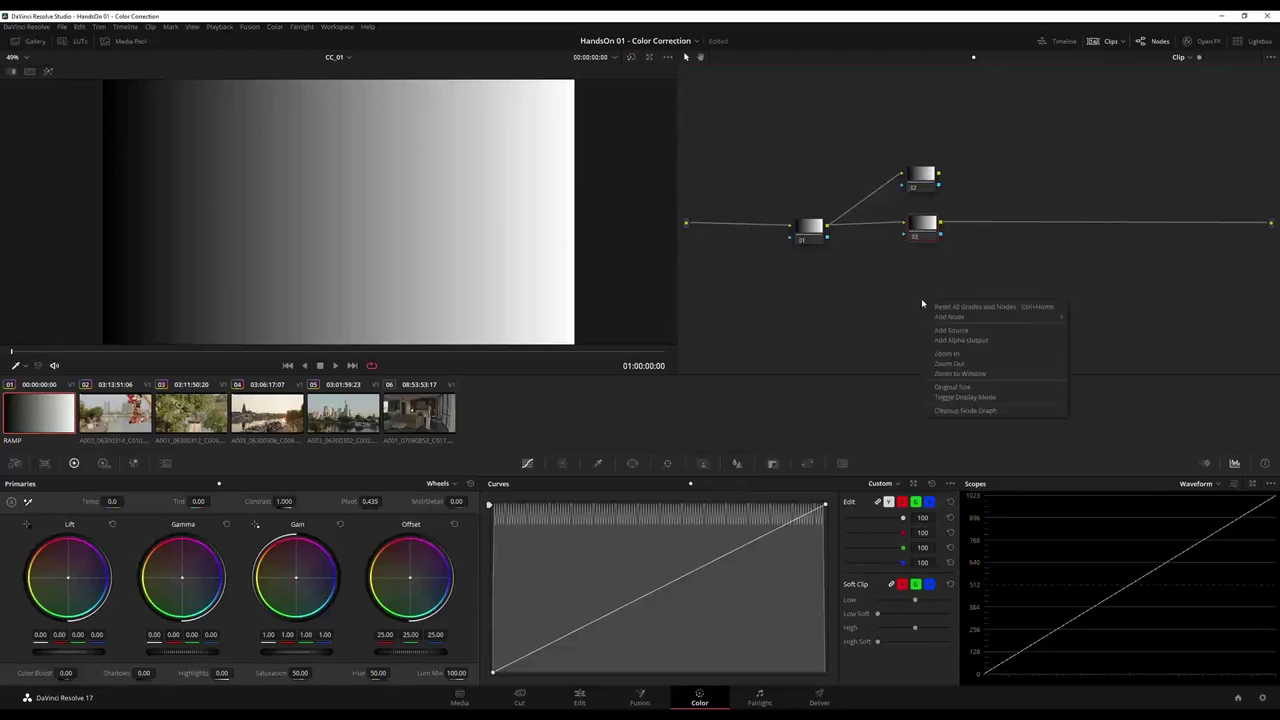
mouse_move(994, 317)
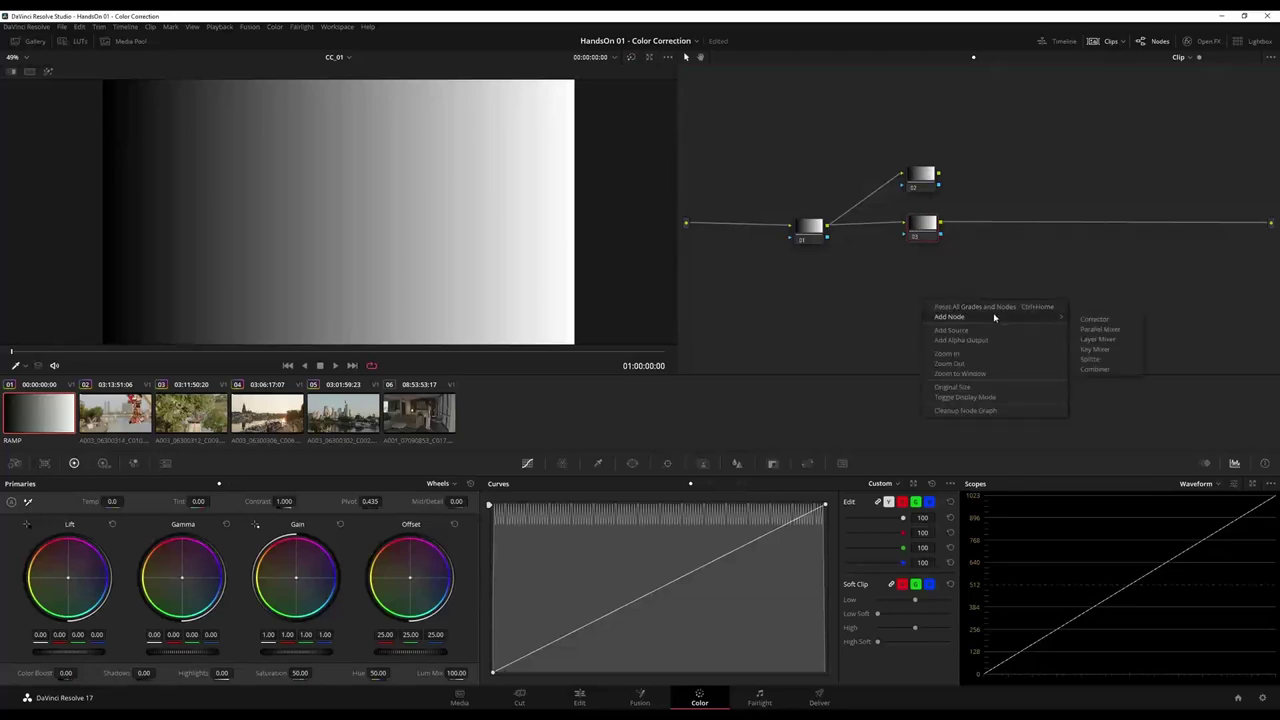
click(1093, 319)
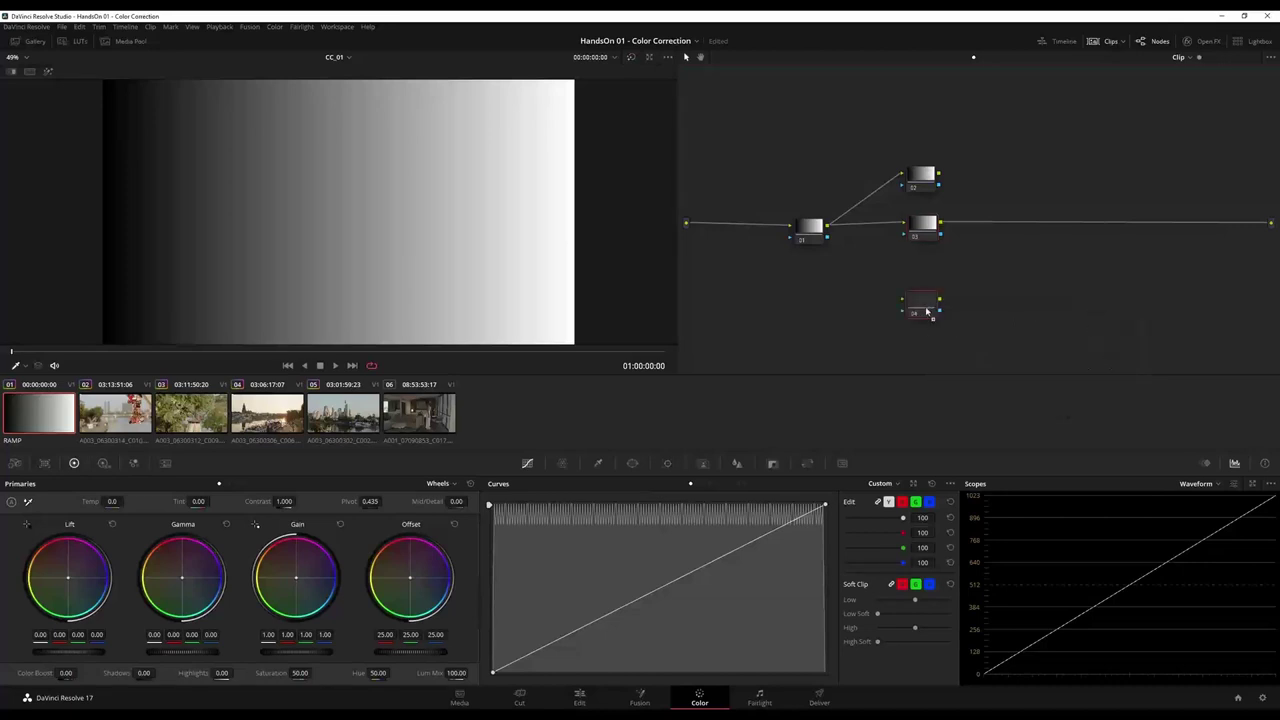
drag(834, 233, 923, 295)
drag(898, 155, 975, 342)
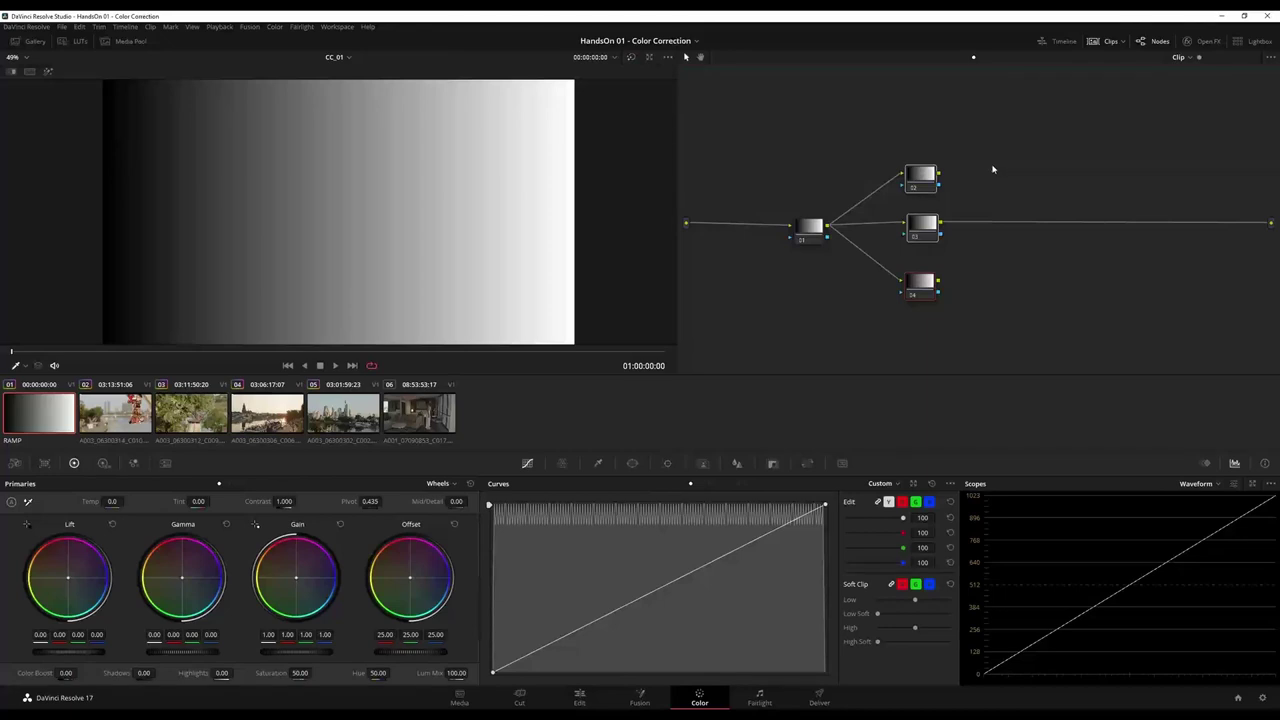
Step: Add a Parallel Mixer on the connection between the middle parallel node and the output, and connect the uppermost parallel node to it
right_click(987, 181)
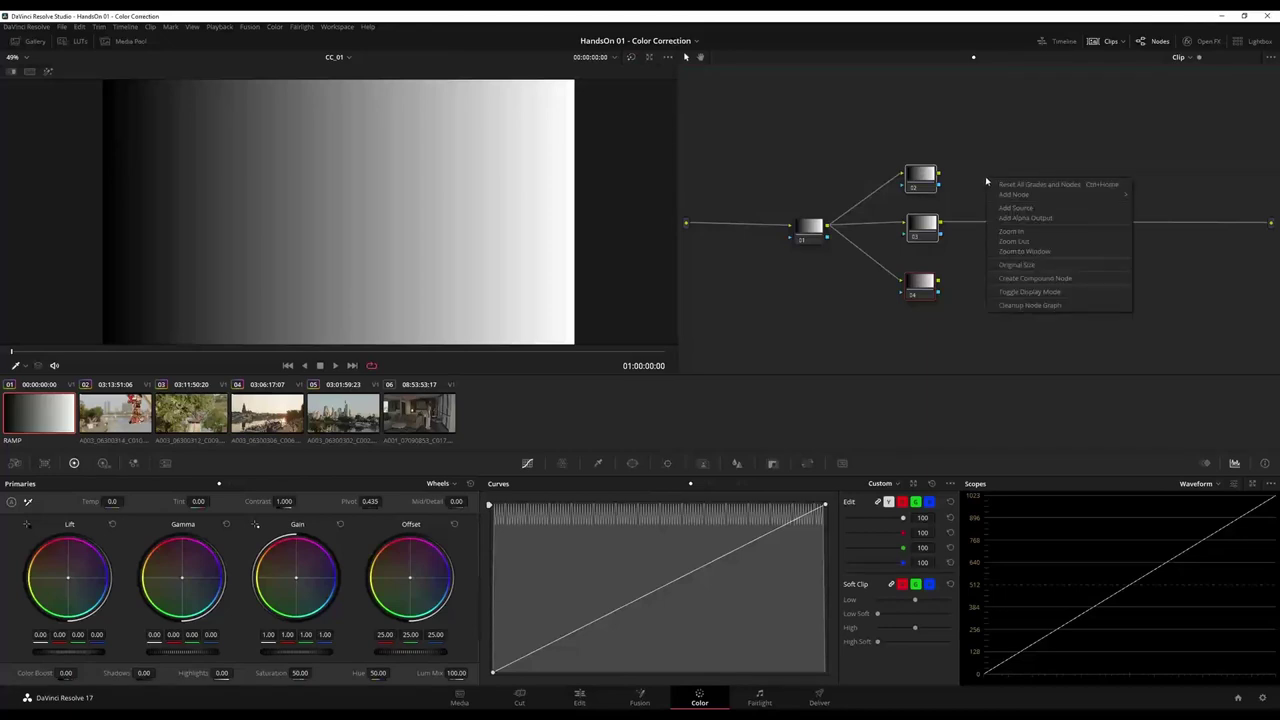
mouse_move(1010, 195)
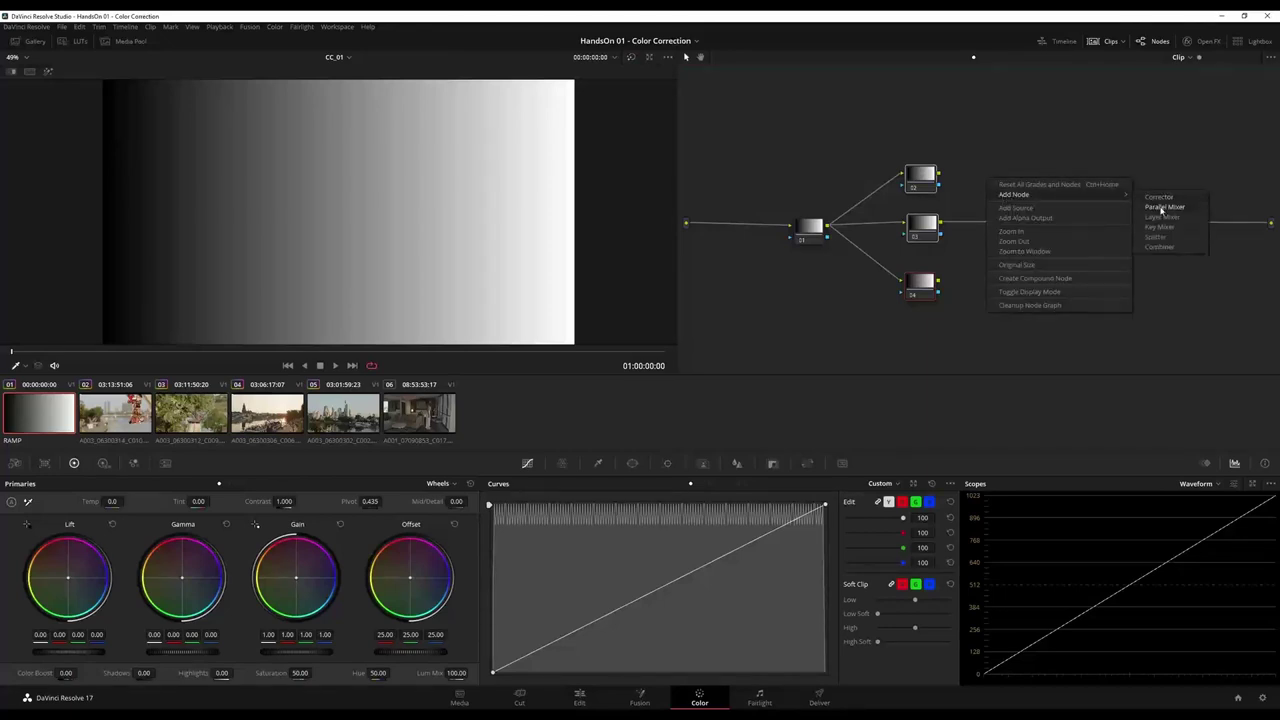
click(1158, 198)
drag(986, 179, 1013, 225)
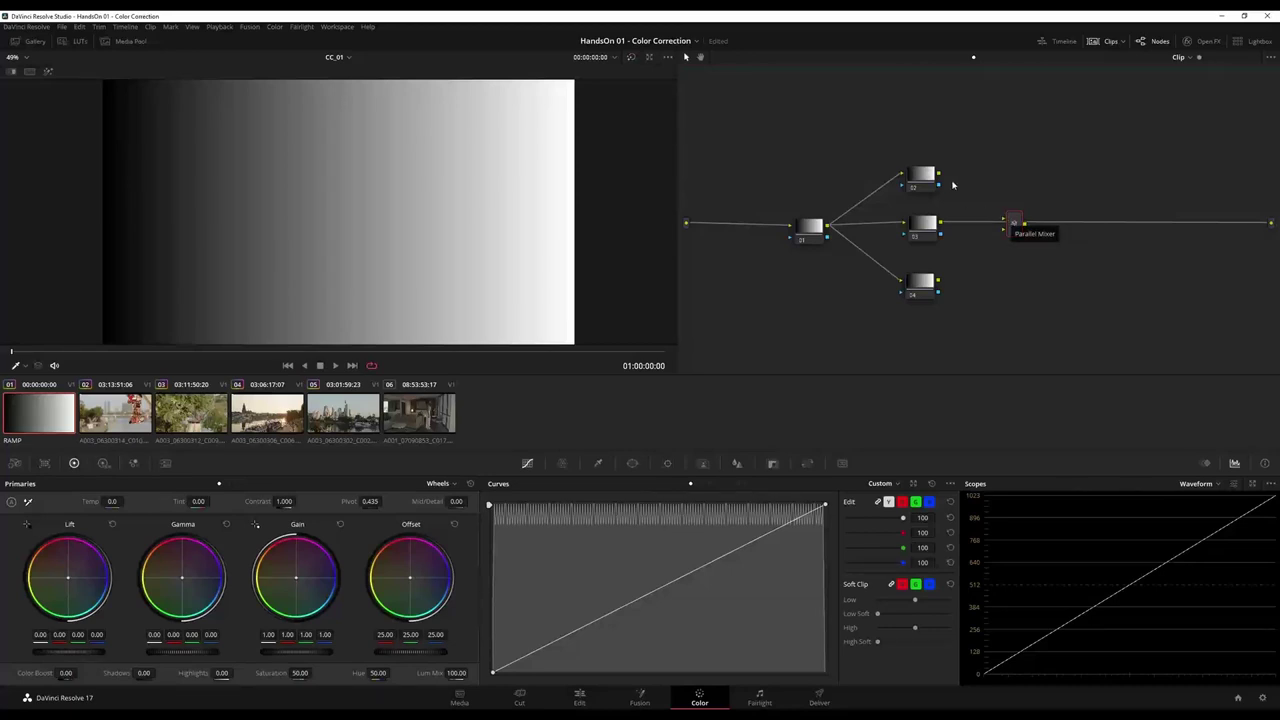
drag(940, 176, 1003, 230)
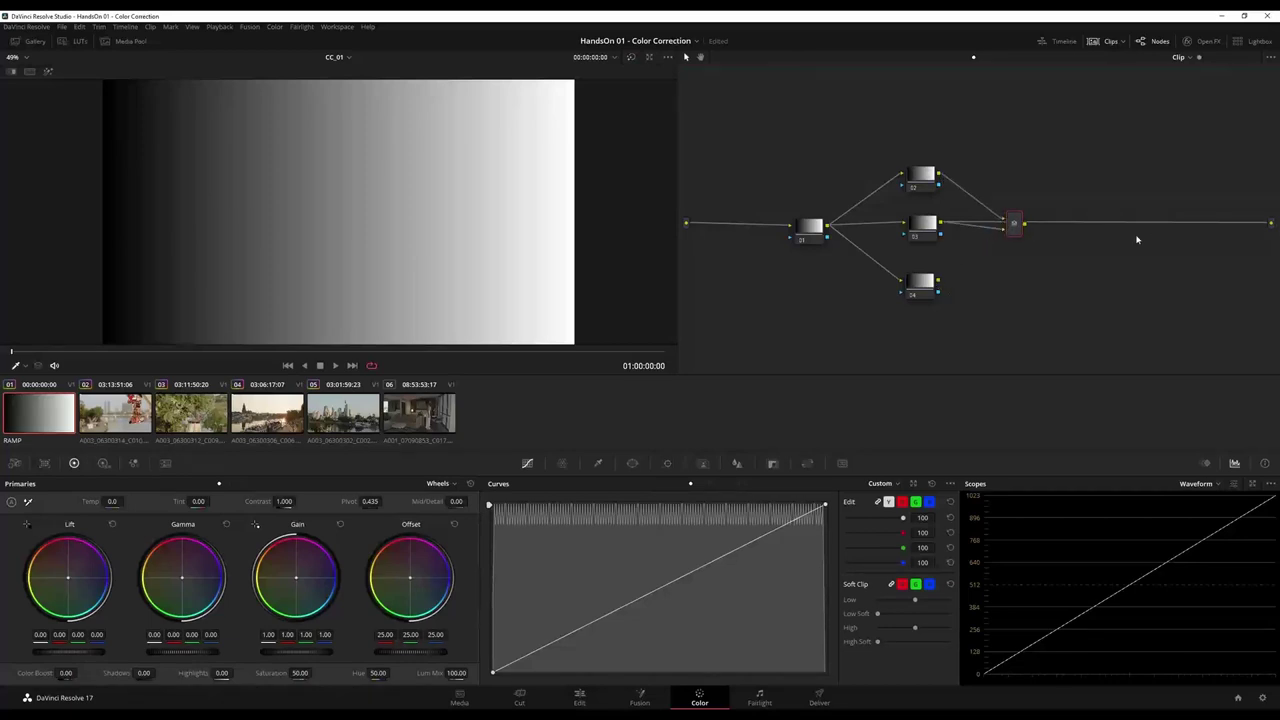
Step: Add one input to the Parallel Mixer, connect the lowest parallel node to it, and link the mixer to the graph output
right_click(1016, 227)
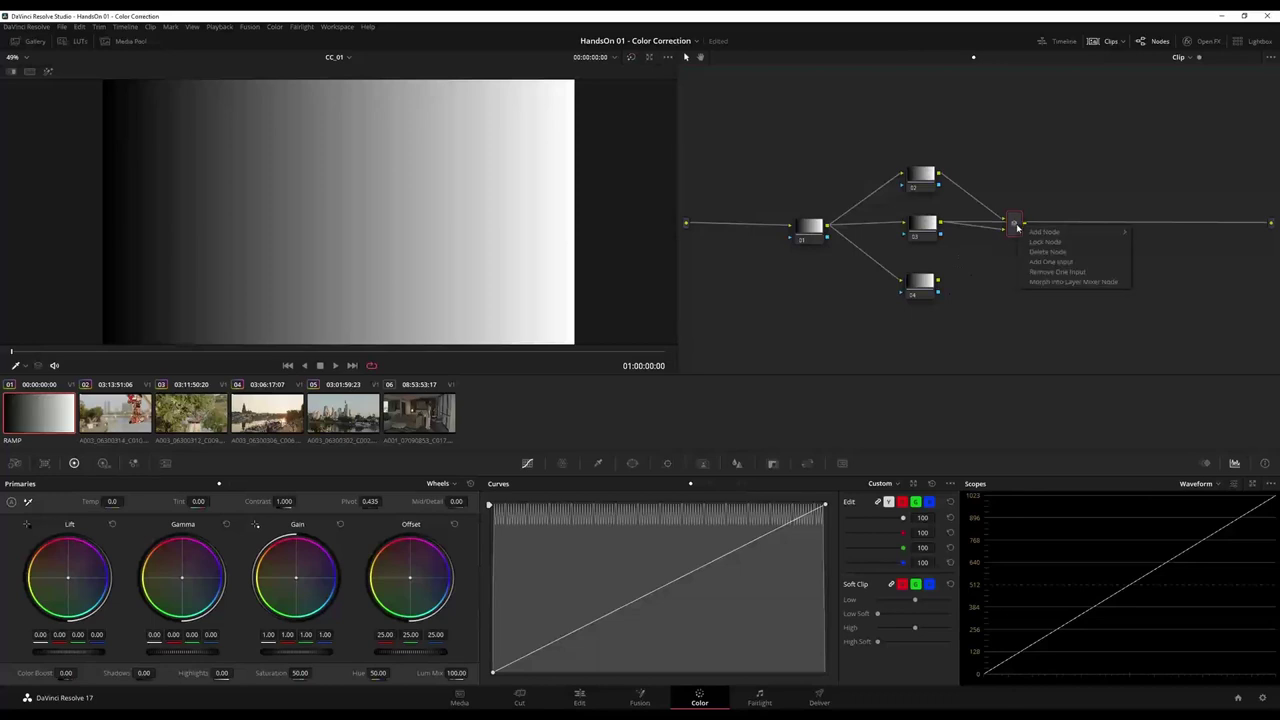
click(1050, 261)
drag(938, 283, 1004, 235)
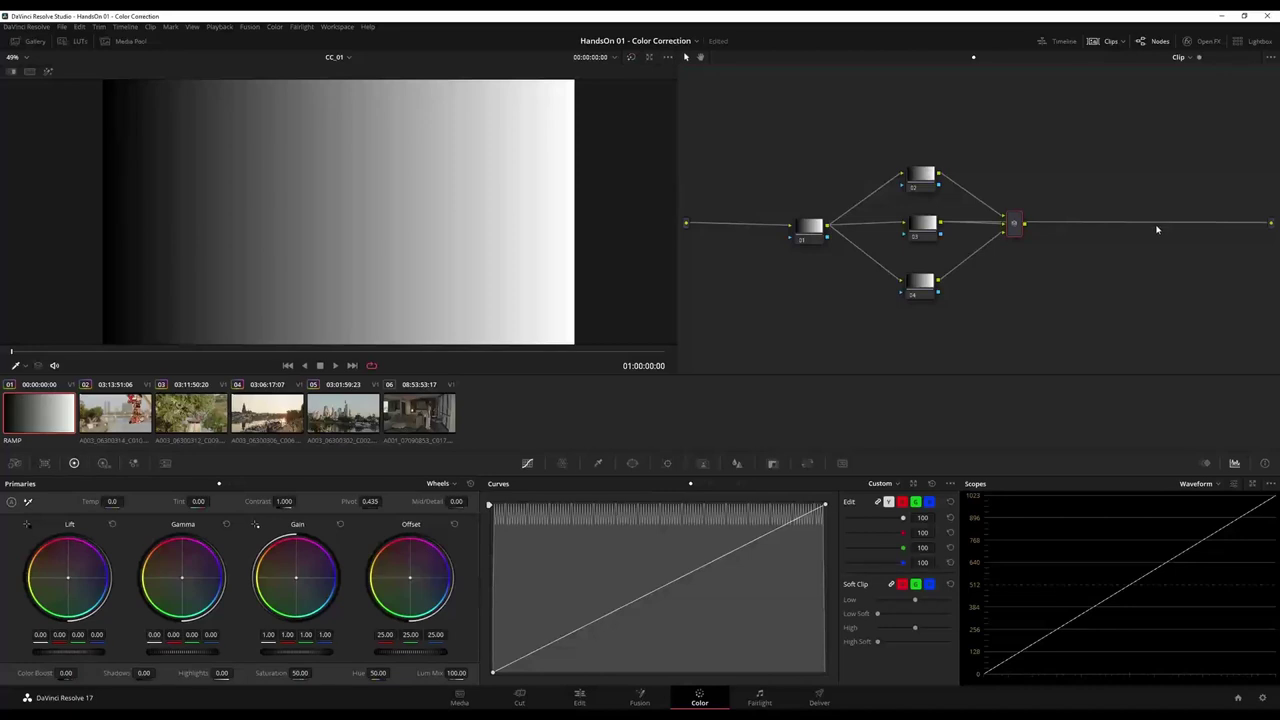
drag(1030, 226, 1270, 224)
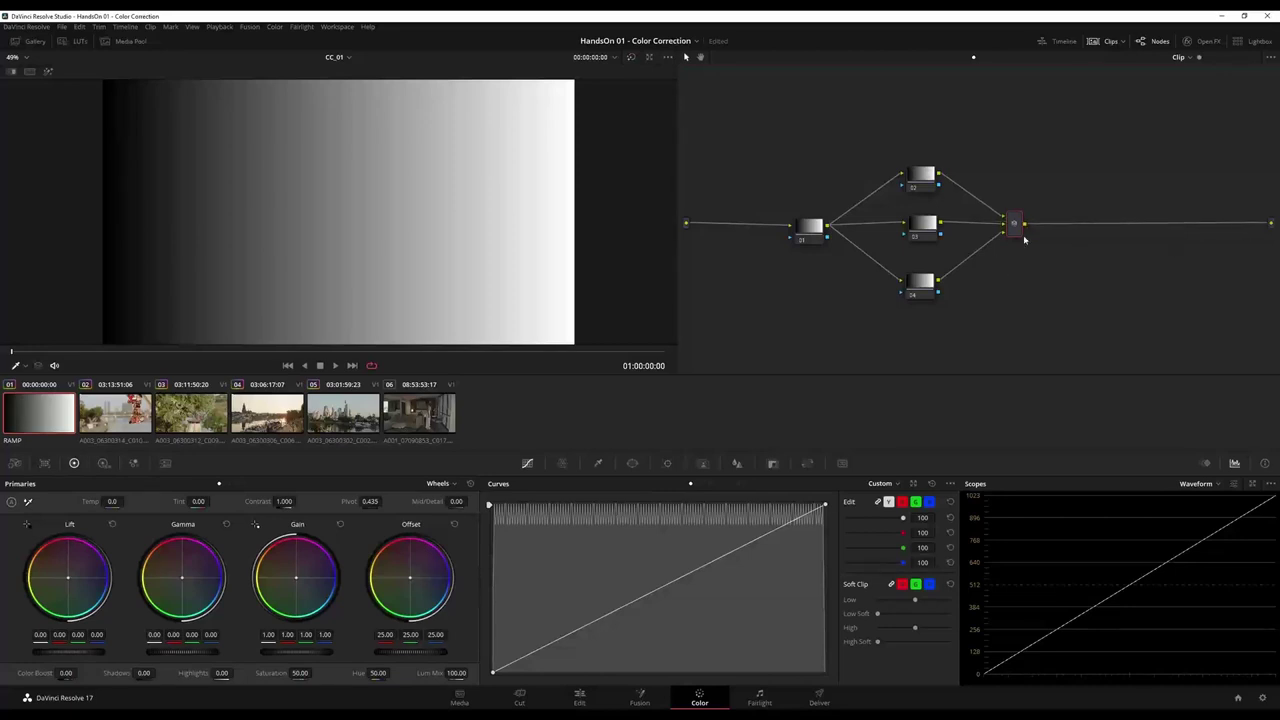
Step: Add a circular power window to each of the three parallel nodes
click(918, 176)
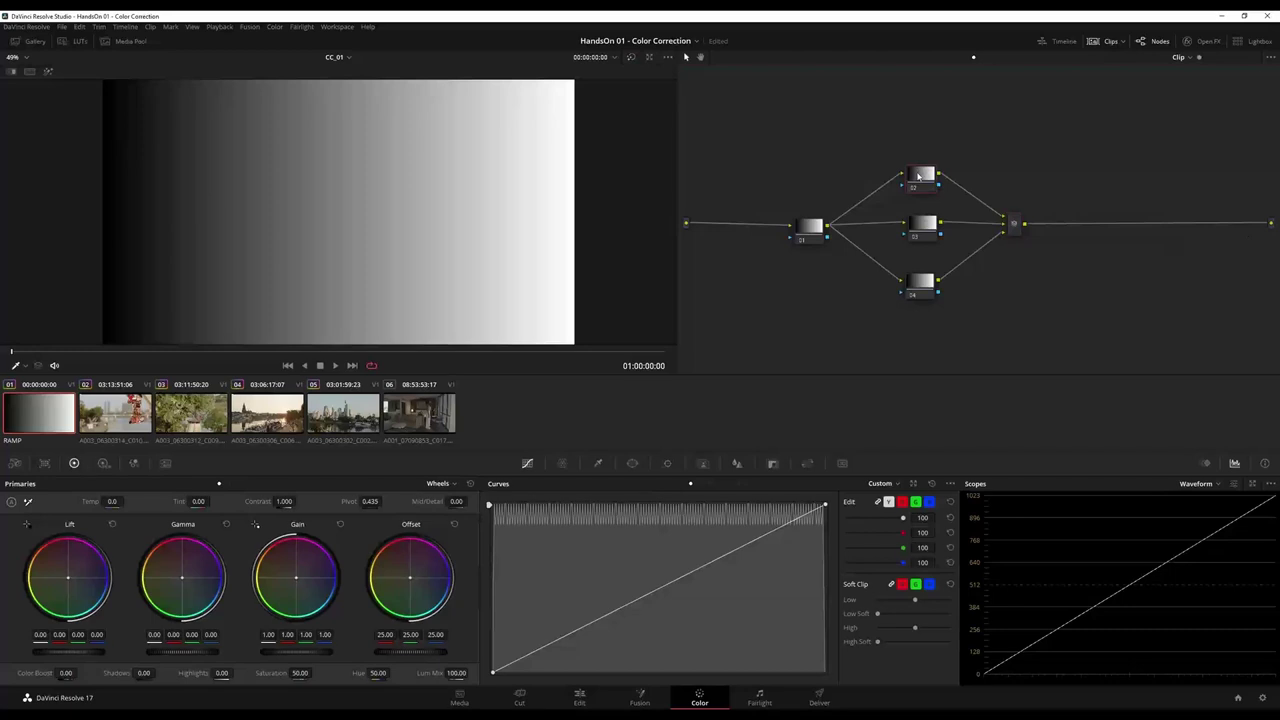
click(633, 463)
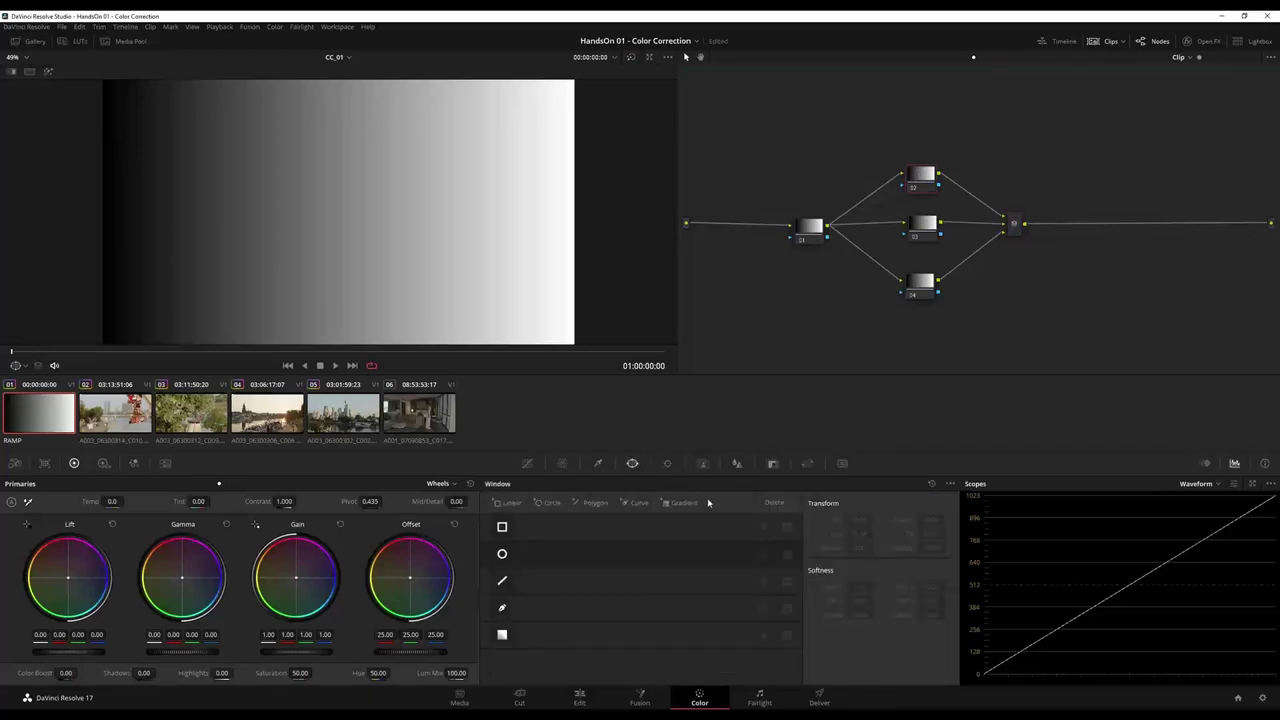
click(502, 553)
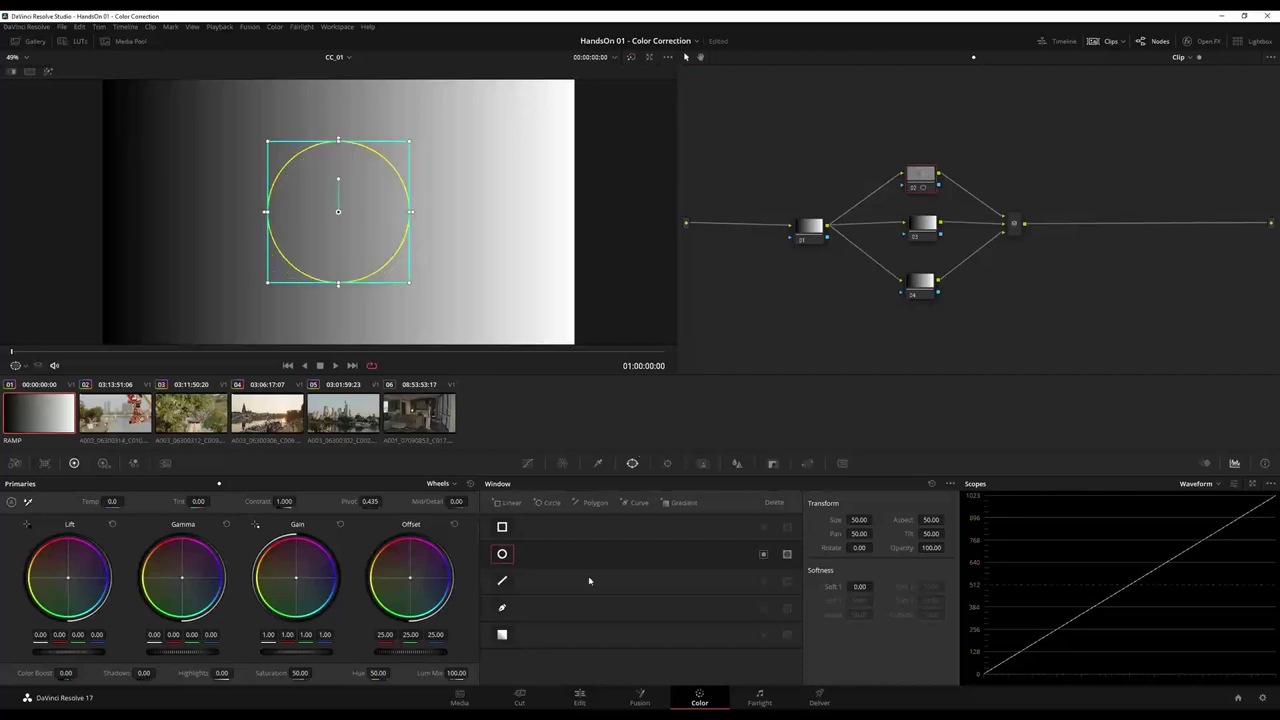
key(ctrl+z)
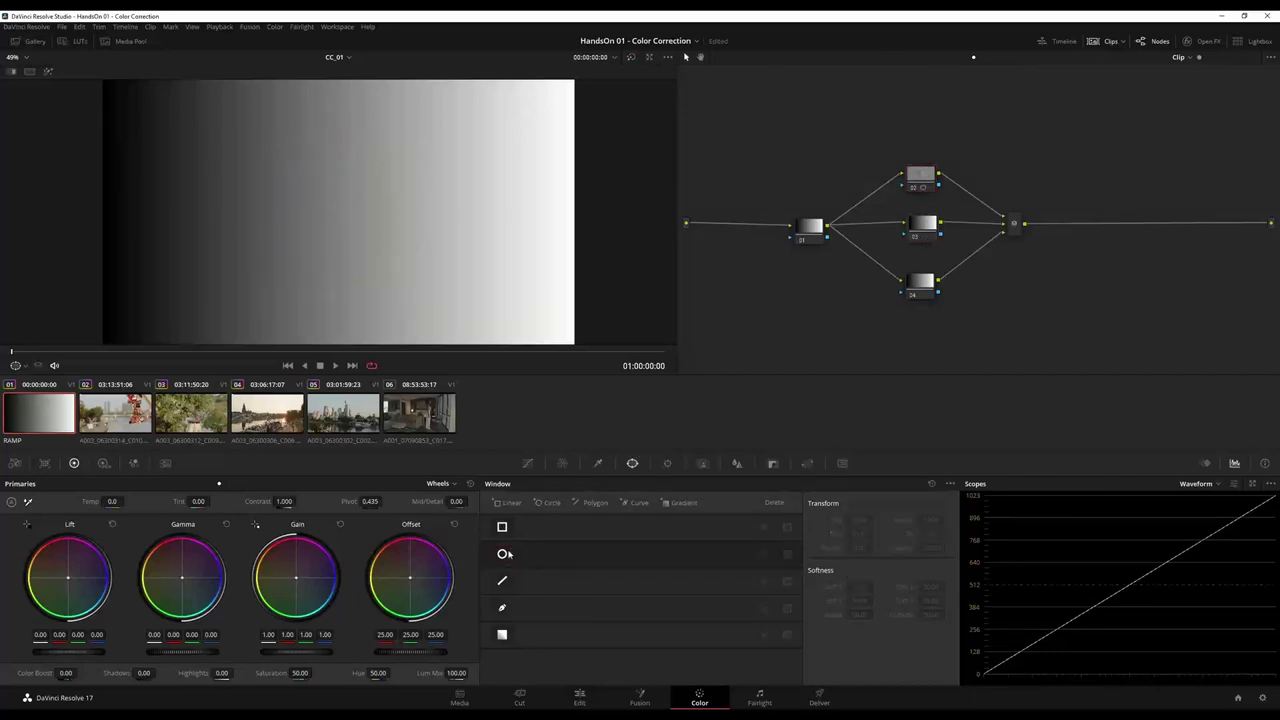
click(503, 553)
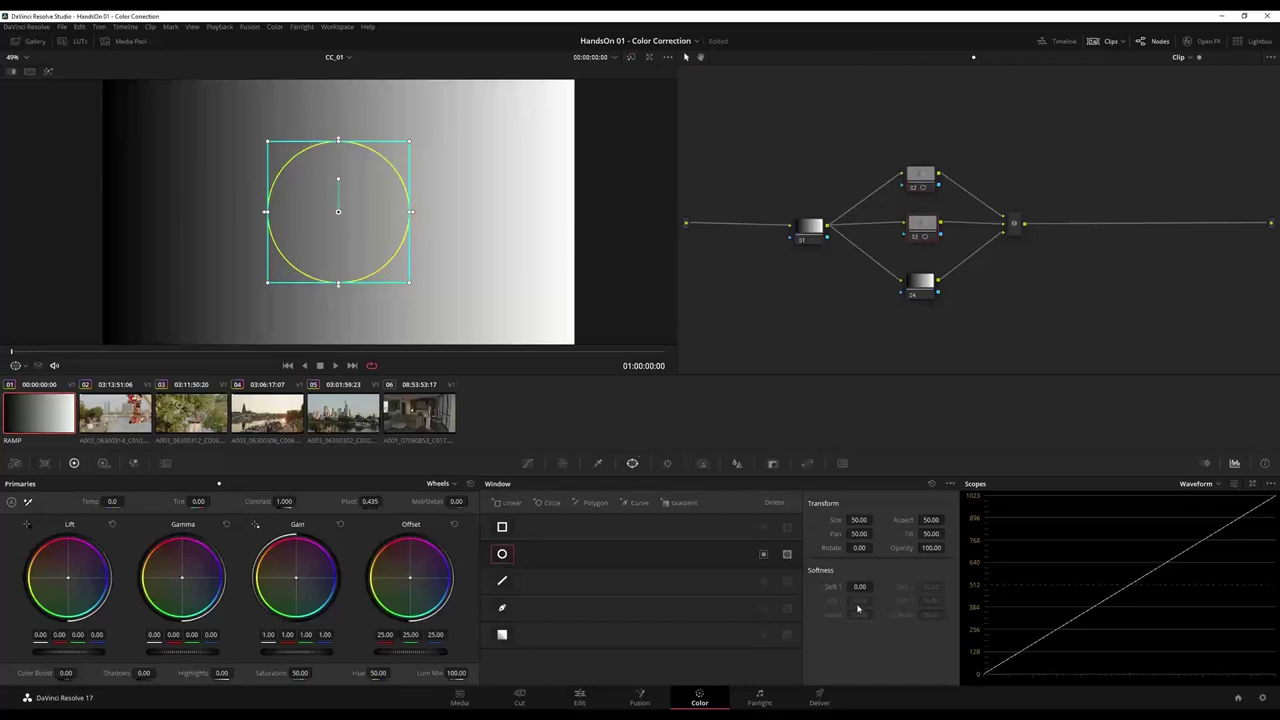
key(ctrl+z)
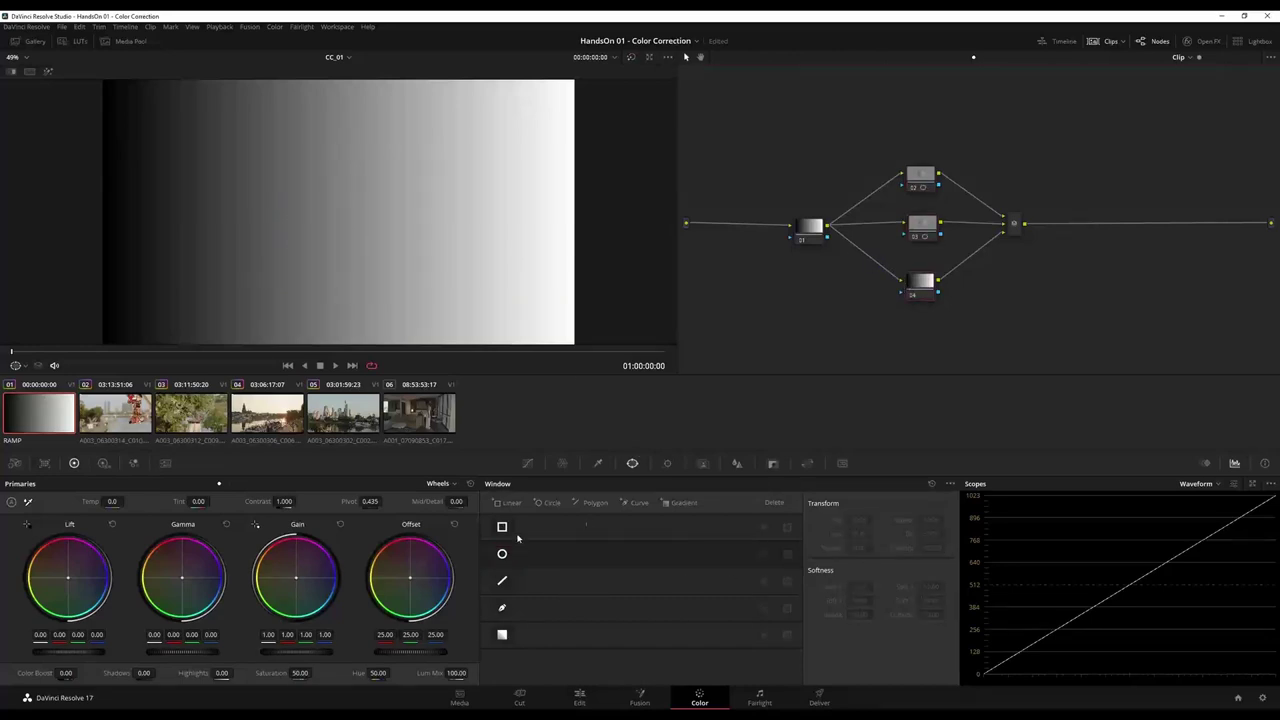
click(503, 554)
drag(837, 585, 800, 585)
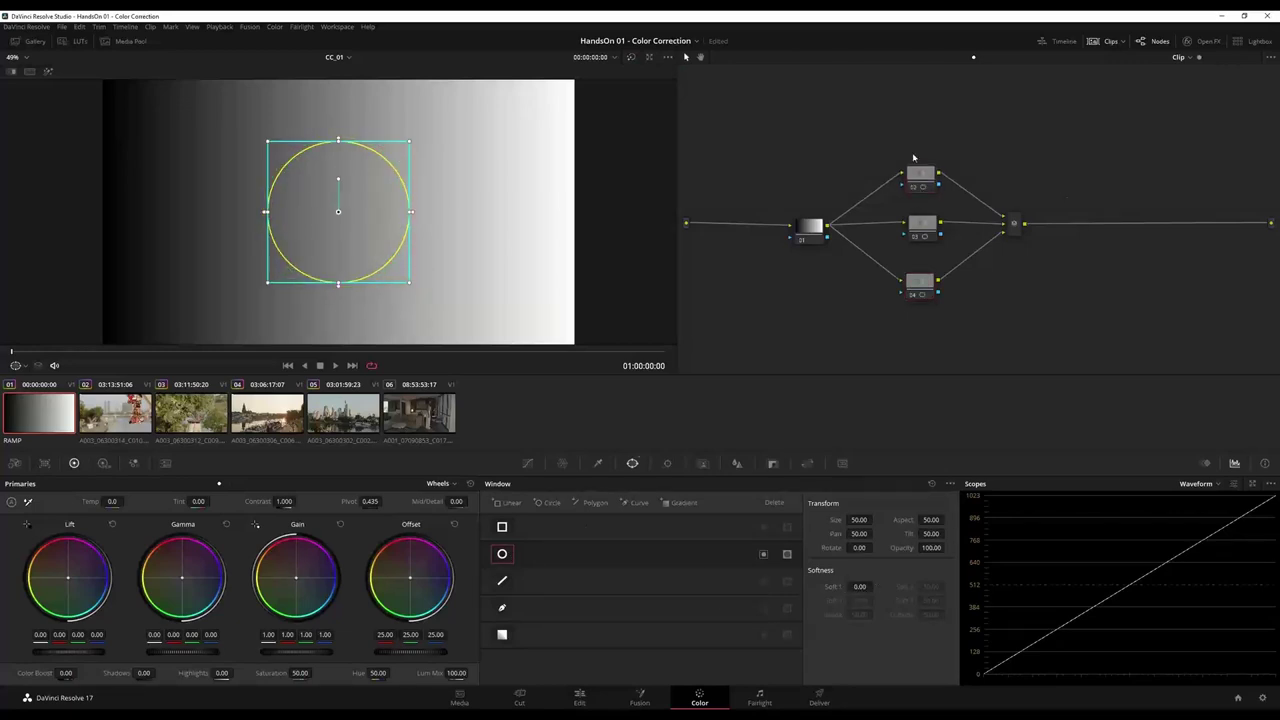
Step: Switch the primaries to Bars and set the red Gain of the uppermost parallel node to 4.00
click(224, 484)
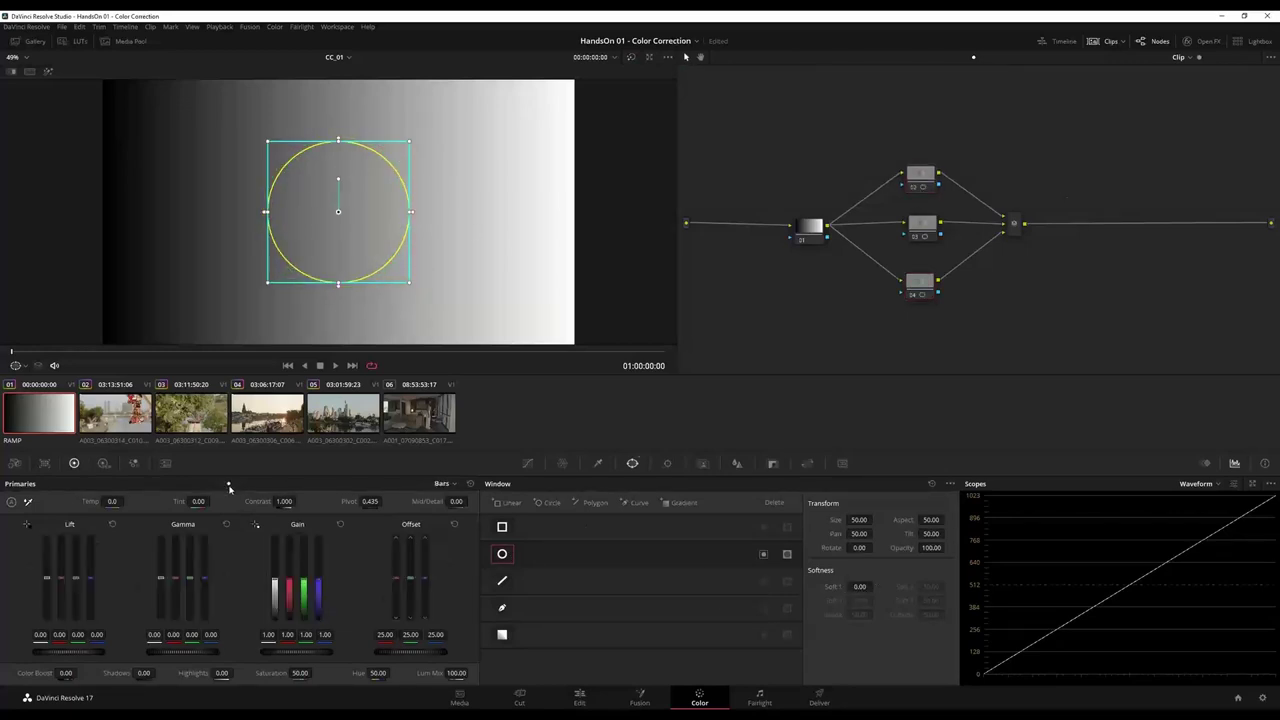
double_click(287, 634)
text(4)
key(Return)
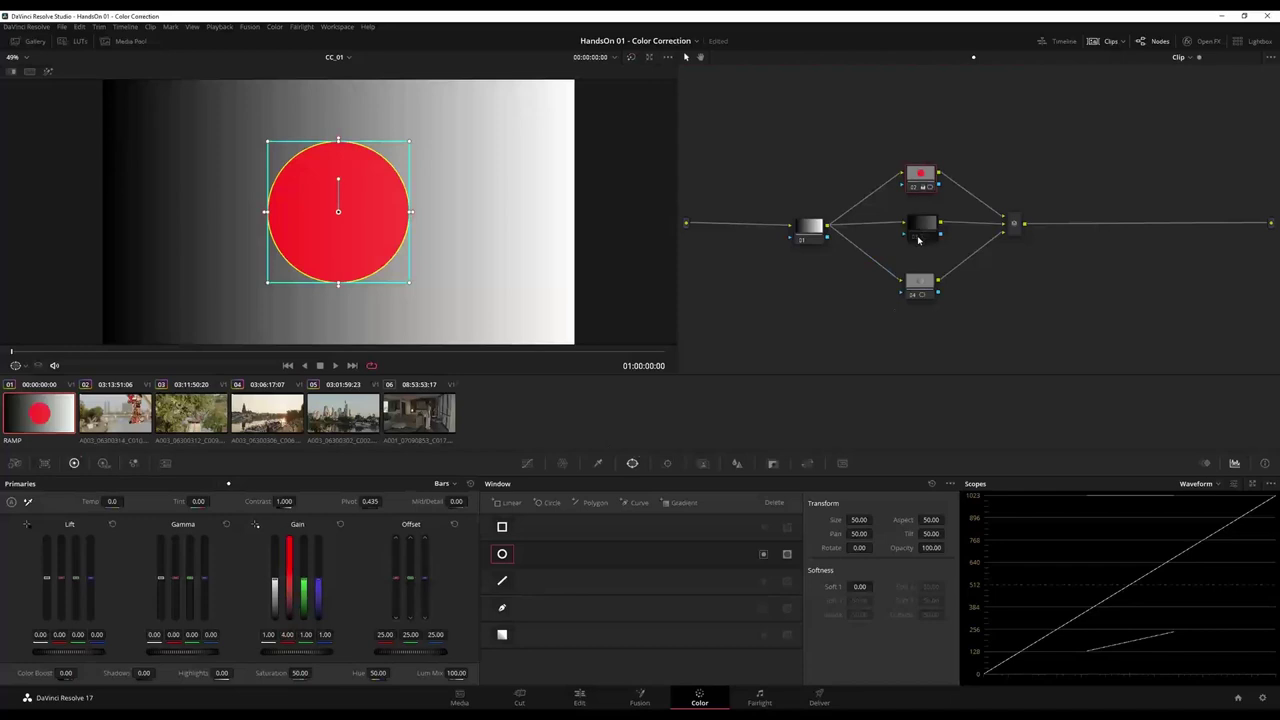
Step: Set the green Gain to 4.00 on the middle parallel node and the blue Gain to 4.00 on the lowest one
click(928, 231)
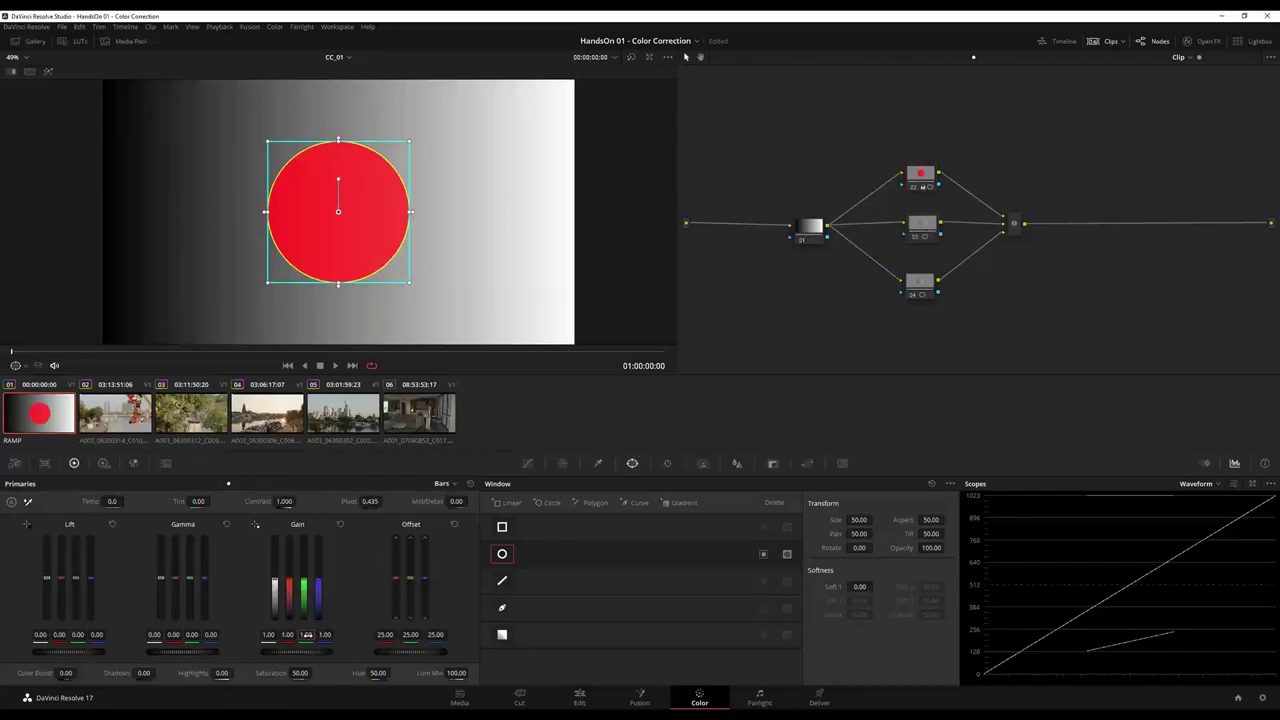
text(4)
key(Return)
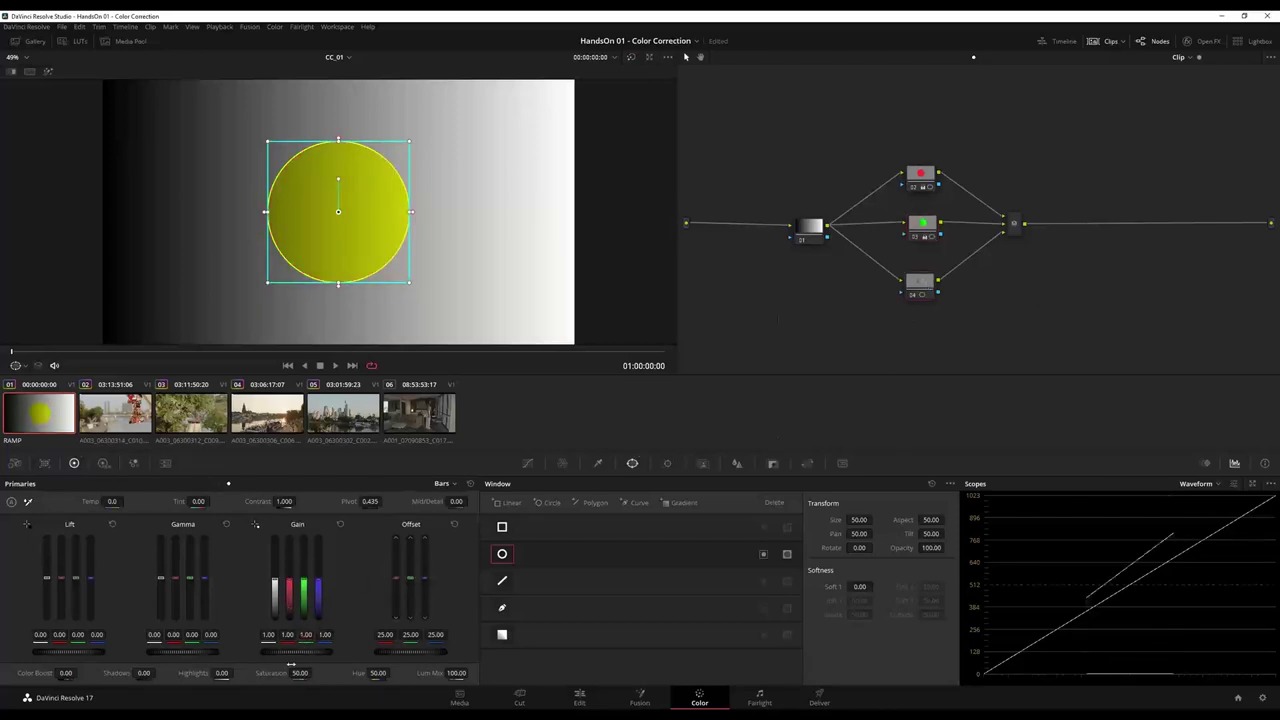
click(321, 634)
text(4)
key(Return)
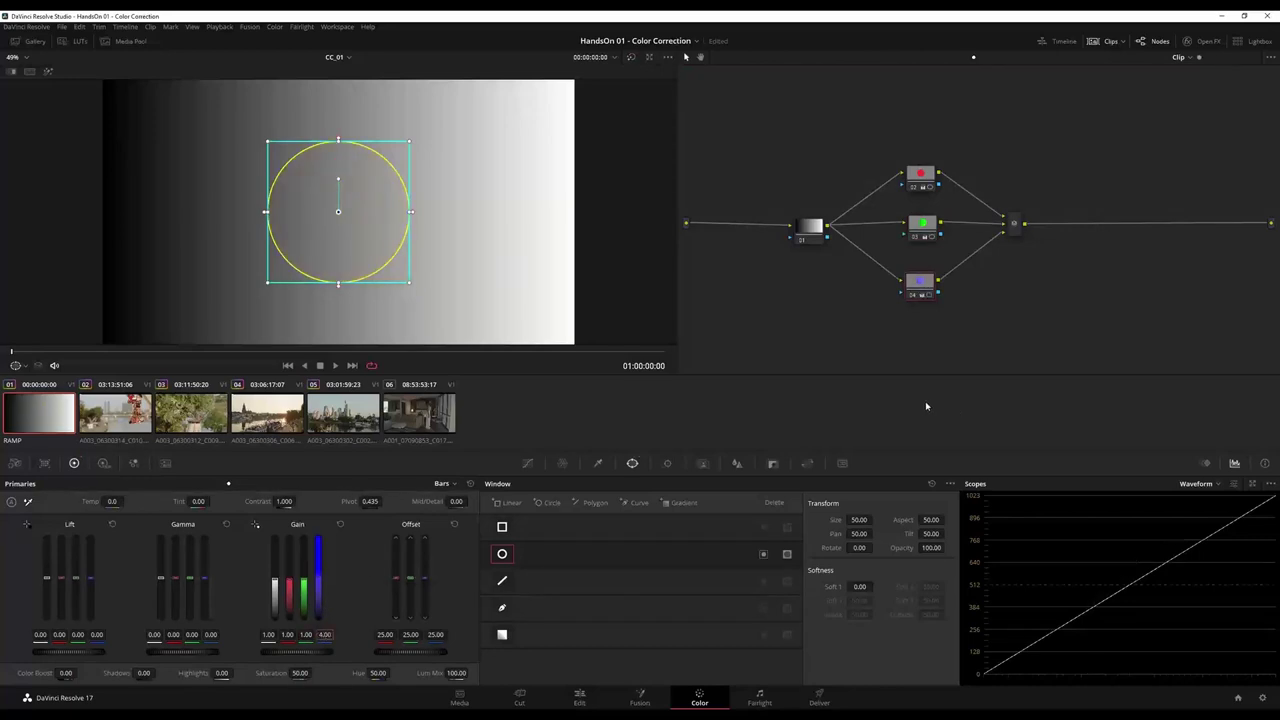
Step: Disable the middle and lowest parallel nodes and re-enable them to compare how the Parallel Mixer blends the colours
click(914, 237)
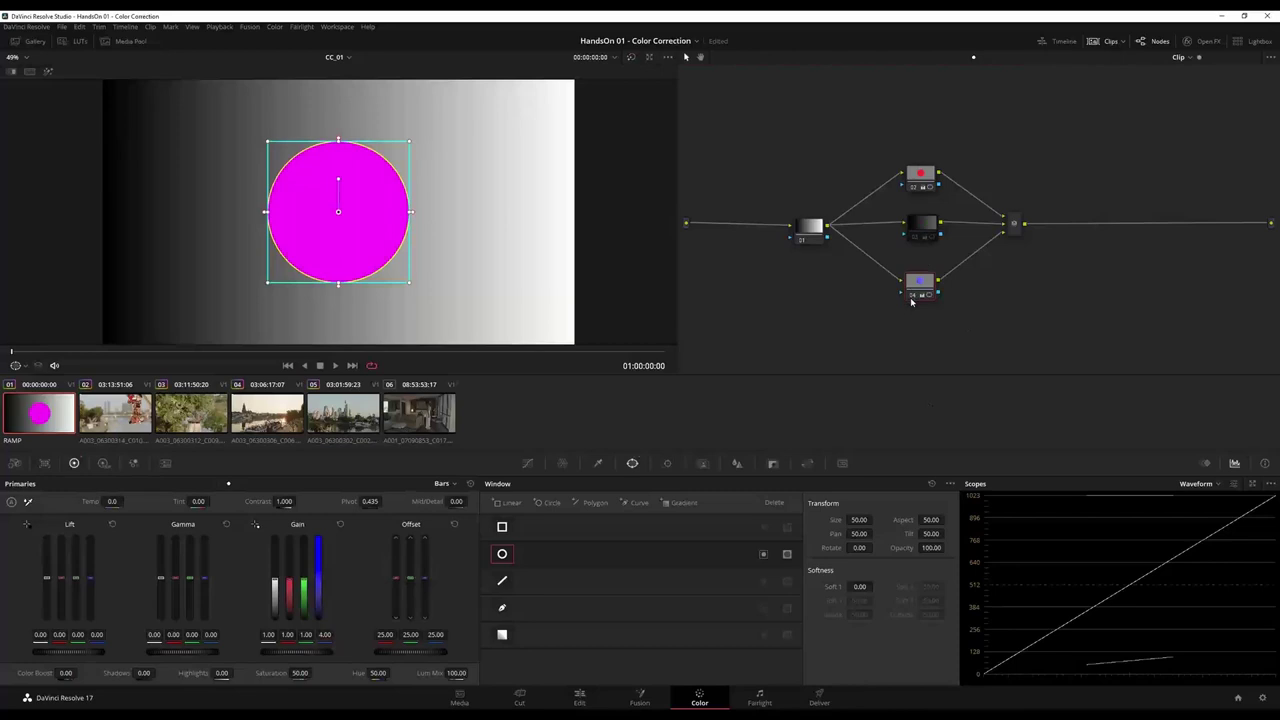
click(913, 289)
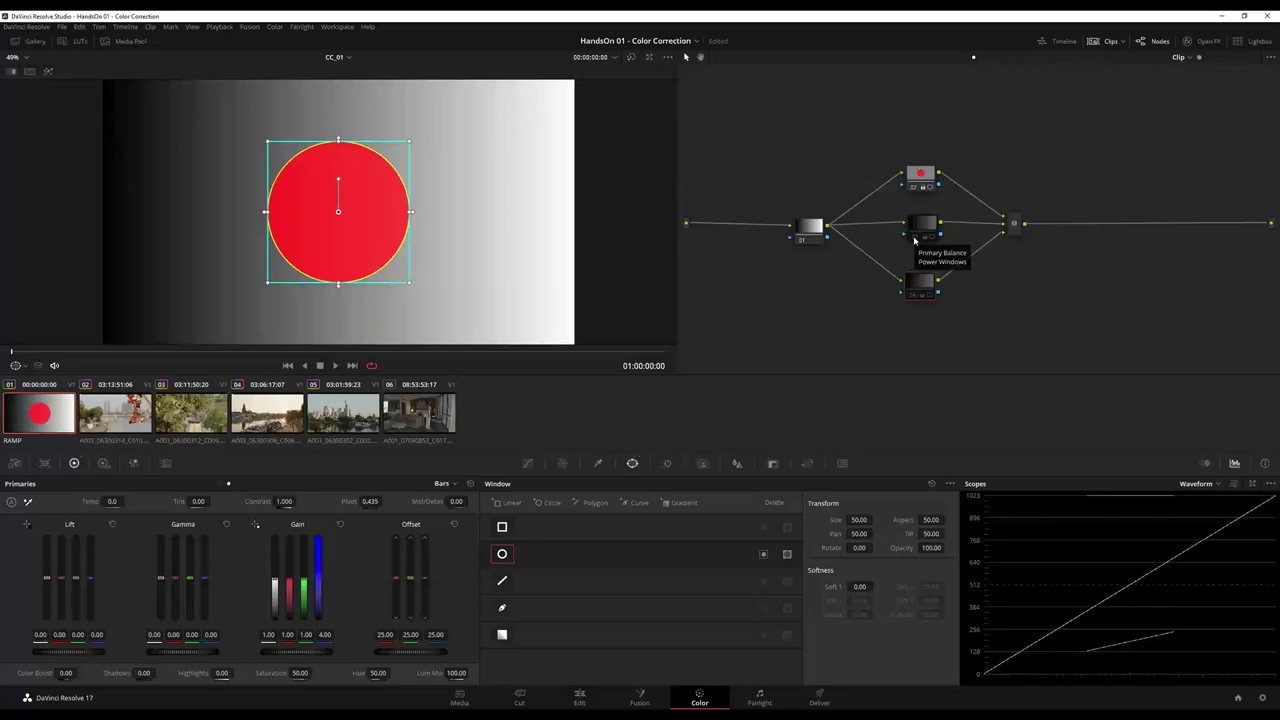
click(913, 239)
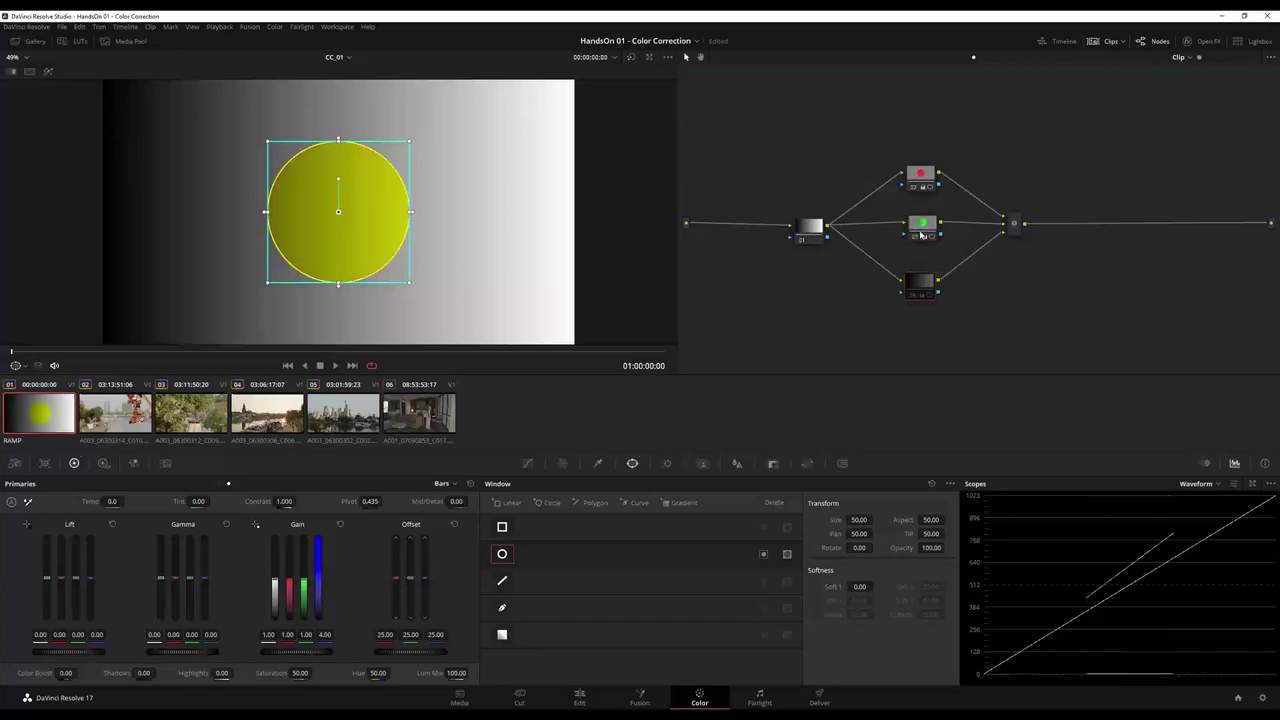
click(912, 292)
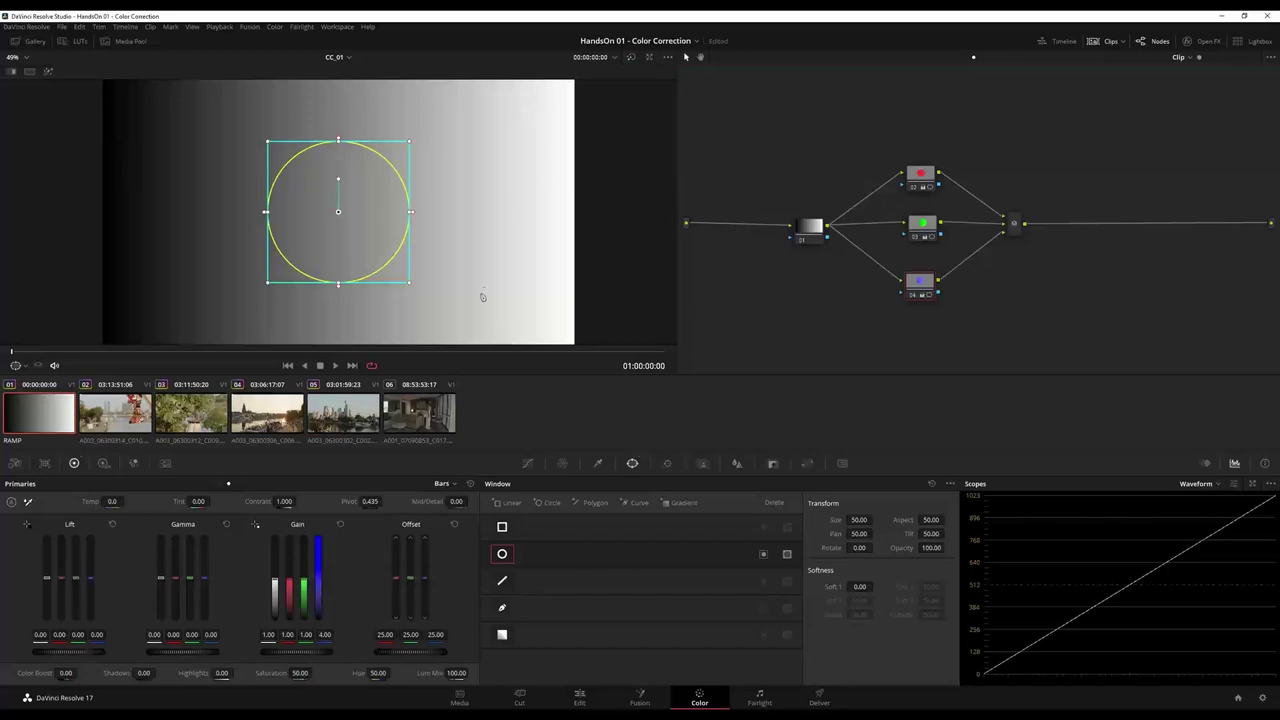
Step: Move the red circle window up, the green one down-left and the blue one down-right so the three partly overlap
click(933, 180)
drag(324, 222, 325, 176)
click(925, 235)
mouse_move(370, 225)
mouse_down()
mouse_move(325, 247)
mouse_move(369, 249)
mouse_up()
click(921, 282)
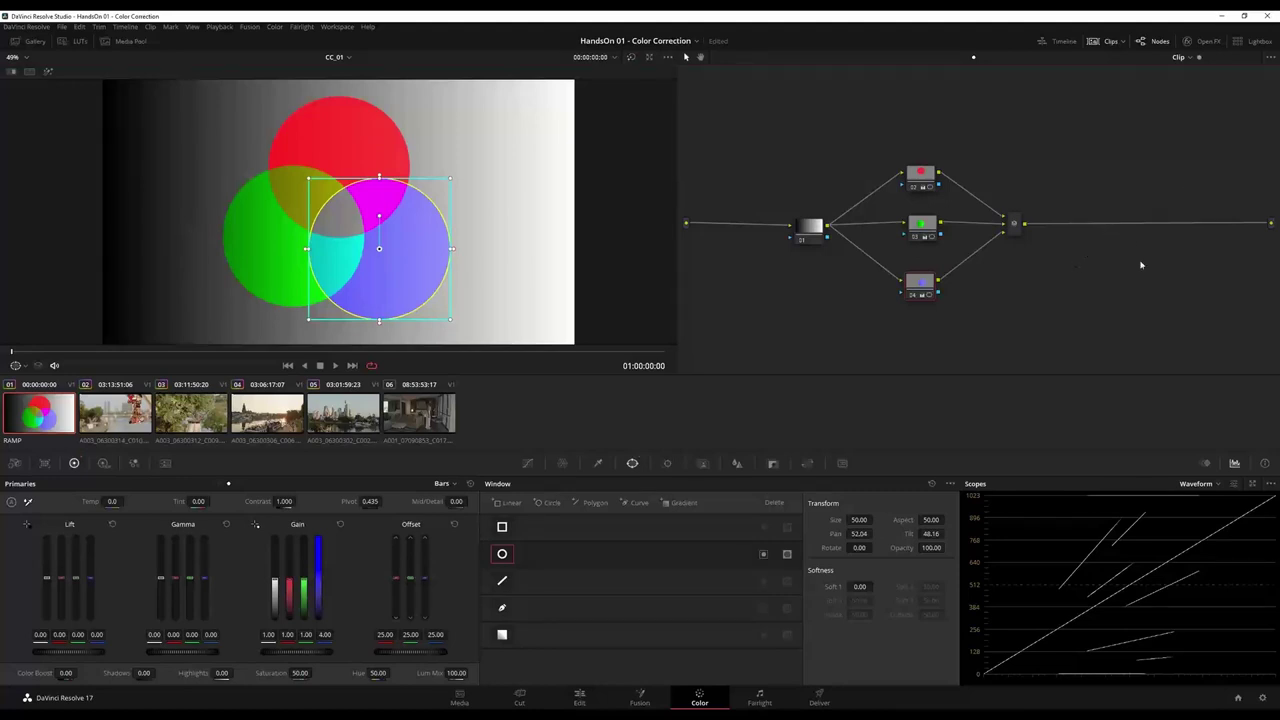
right_click(1019, 226)
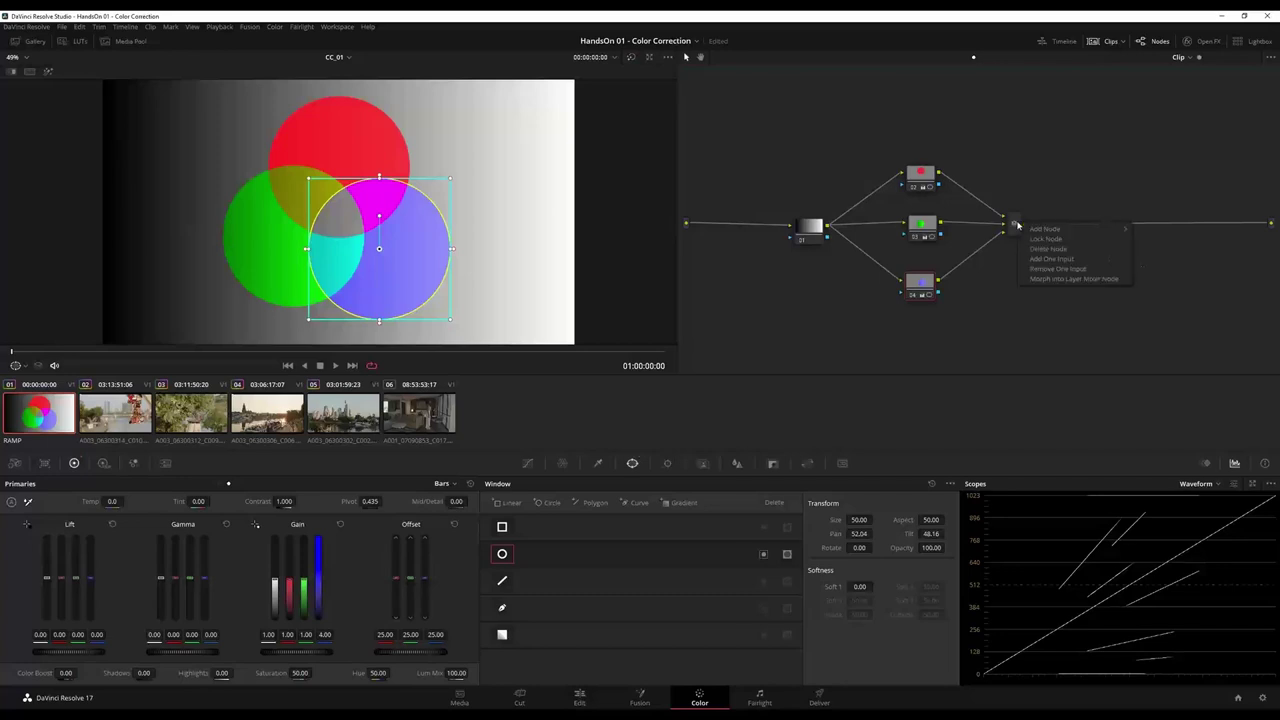
right_click(1058, 151)
mouse_move(1086, 166)
click(975, 125)
Step: Morph the Parallel Mixer into a Layer Mixer node
click(1013, 224)
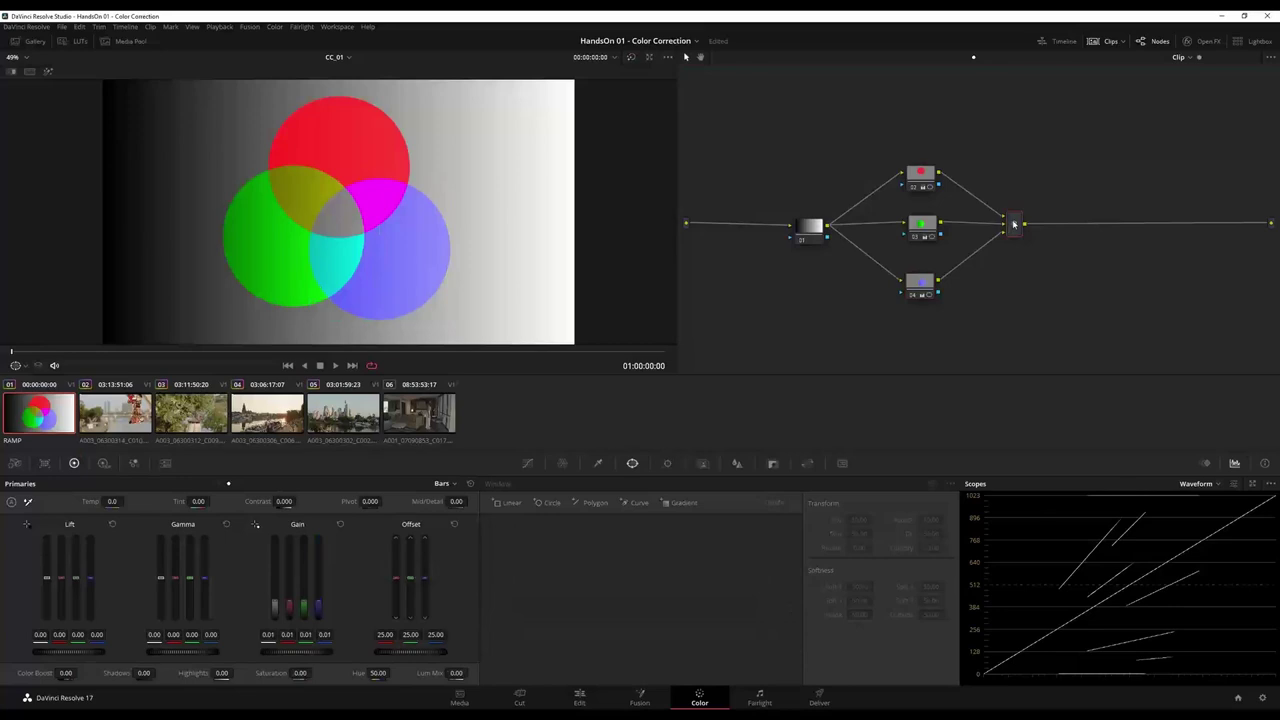
right_click(1013, 224)
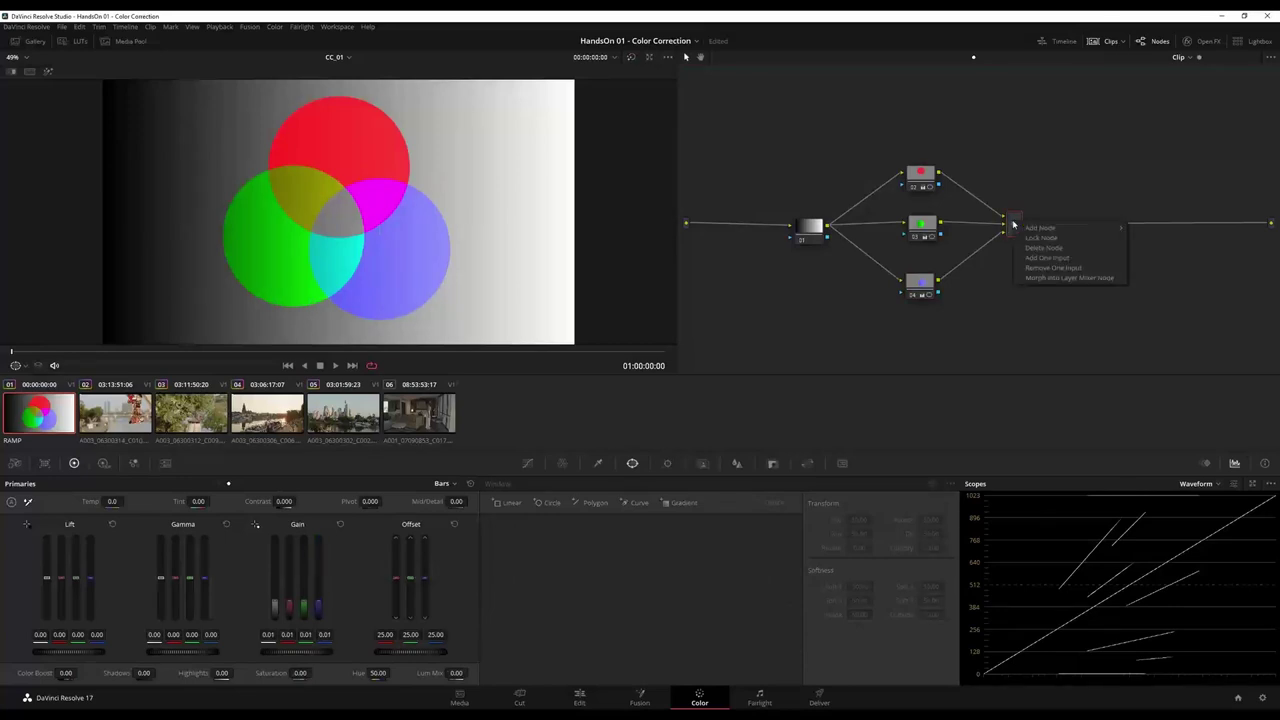
click(1073, 279)
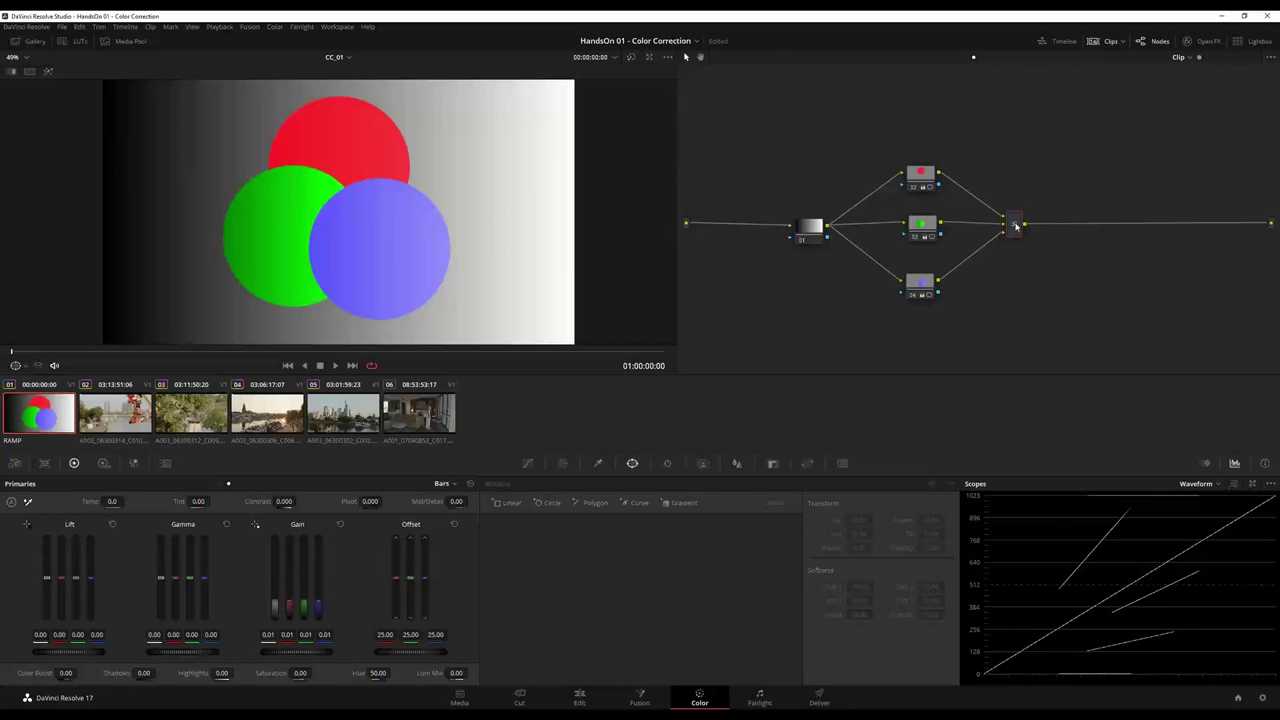
Step: Preview the Layer Mixer's composite modes, such as Screen, on the overlapping circles without applying one
right_click(1016, 226)
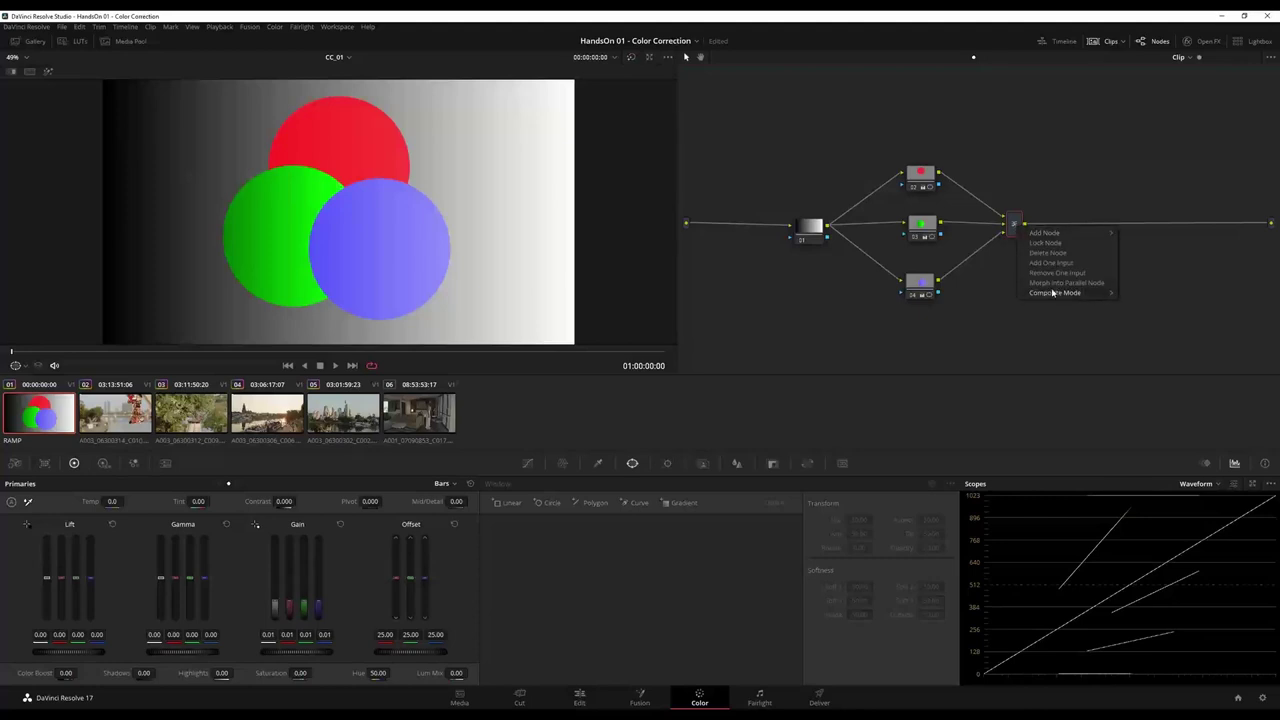
mouse_move(1053, 292)
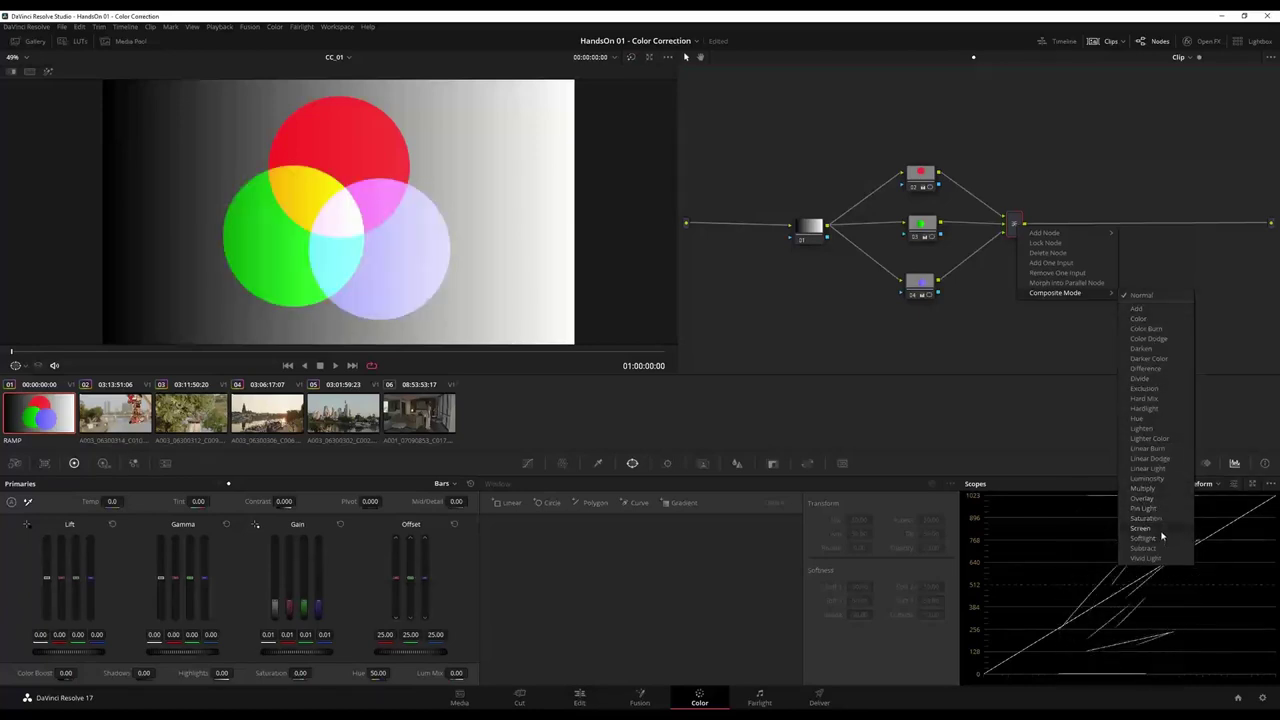
click(1046, 268)
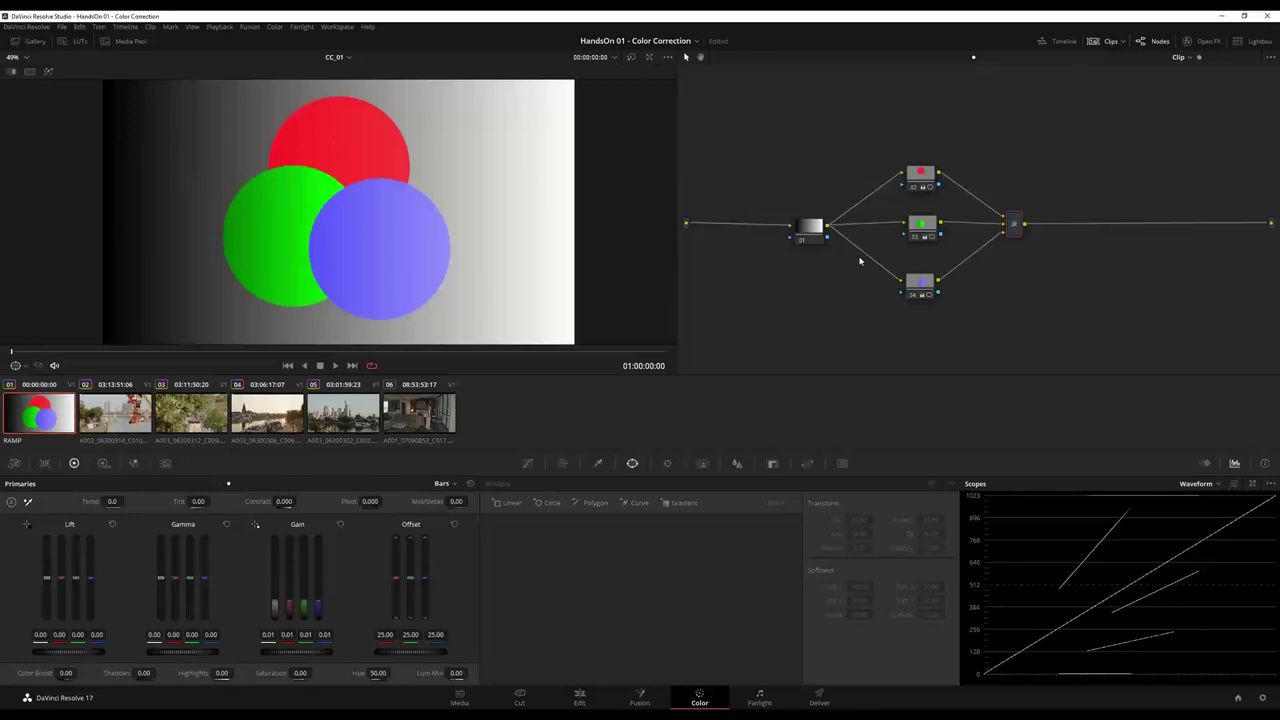
Step: Swap the Layer Mixer inputs of the uppermost and lowest nodes to compare layer priority, and reconnect them in their original order
click(928, 285)
click(920, 294)
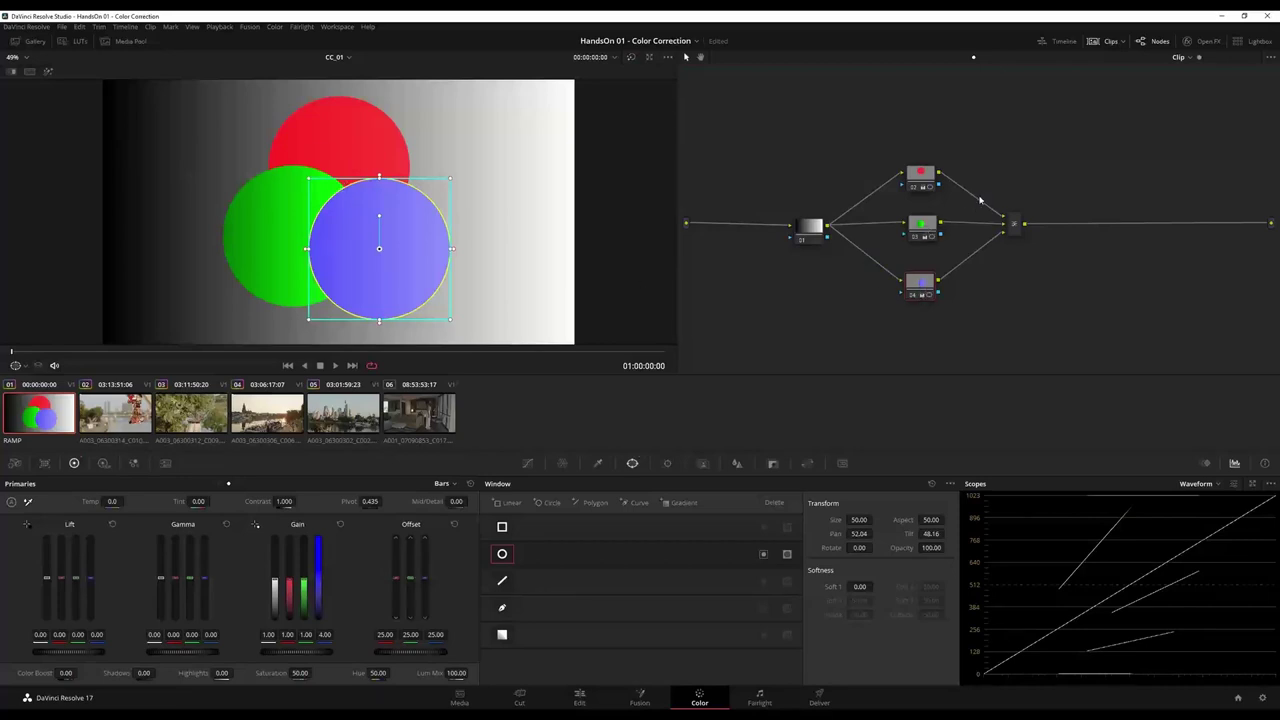
drag(979, 207, 1006, 229)
drag(944, 280, 1003, 224)
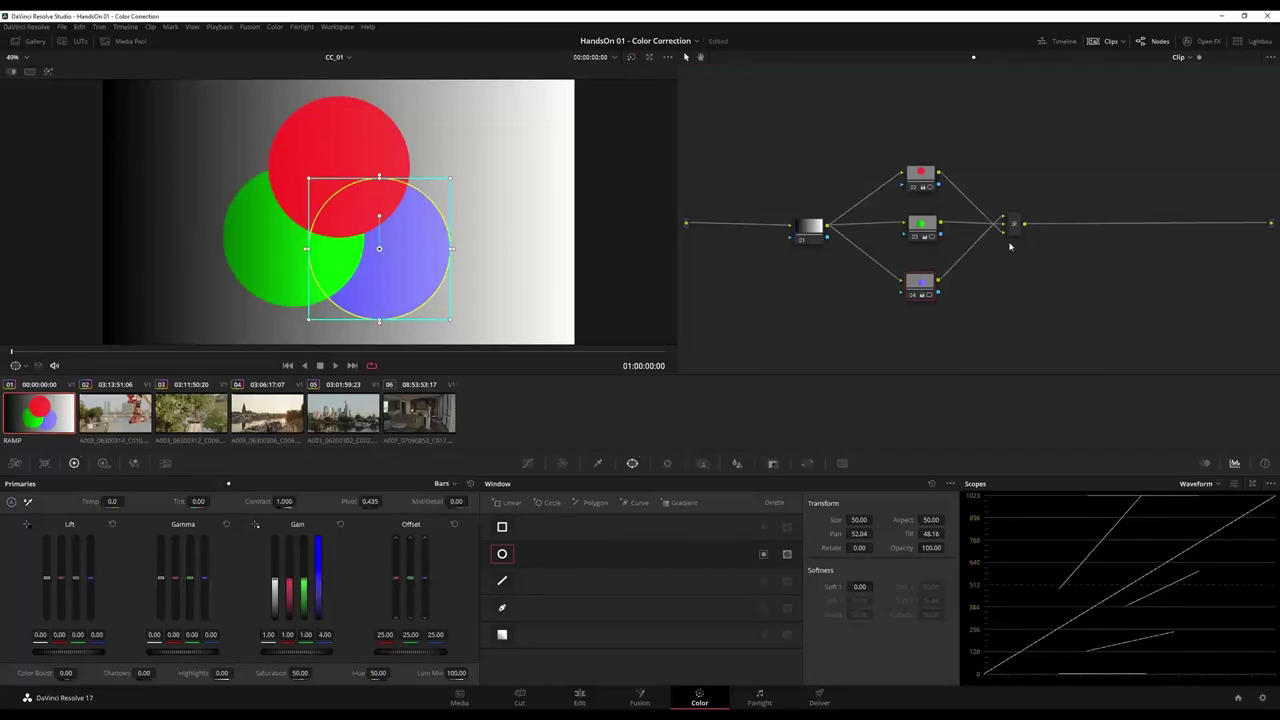
mouse_move(1005, 226)
mouse_down()
mouse_move(988, 223)
mouse_move(1003, 218)
mouse_up()
drag(940, 285, 1005, 242)
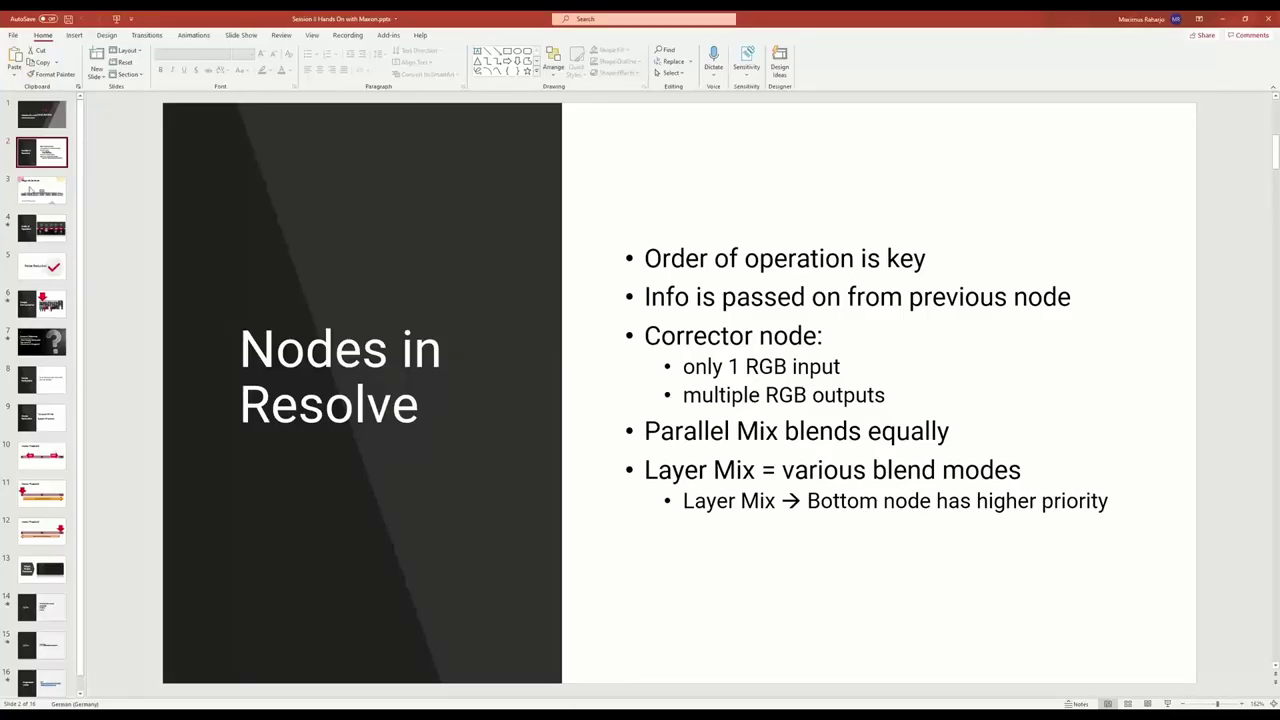
Step: Switch to the PowerPoint presentation and show the Magic Bullet Suite slide
click(30, 190)
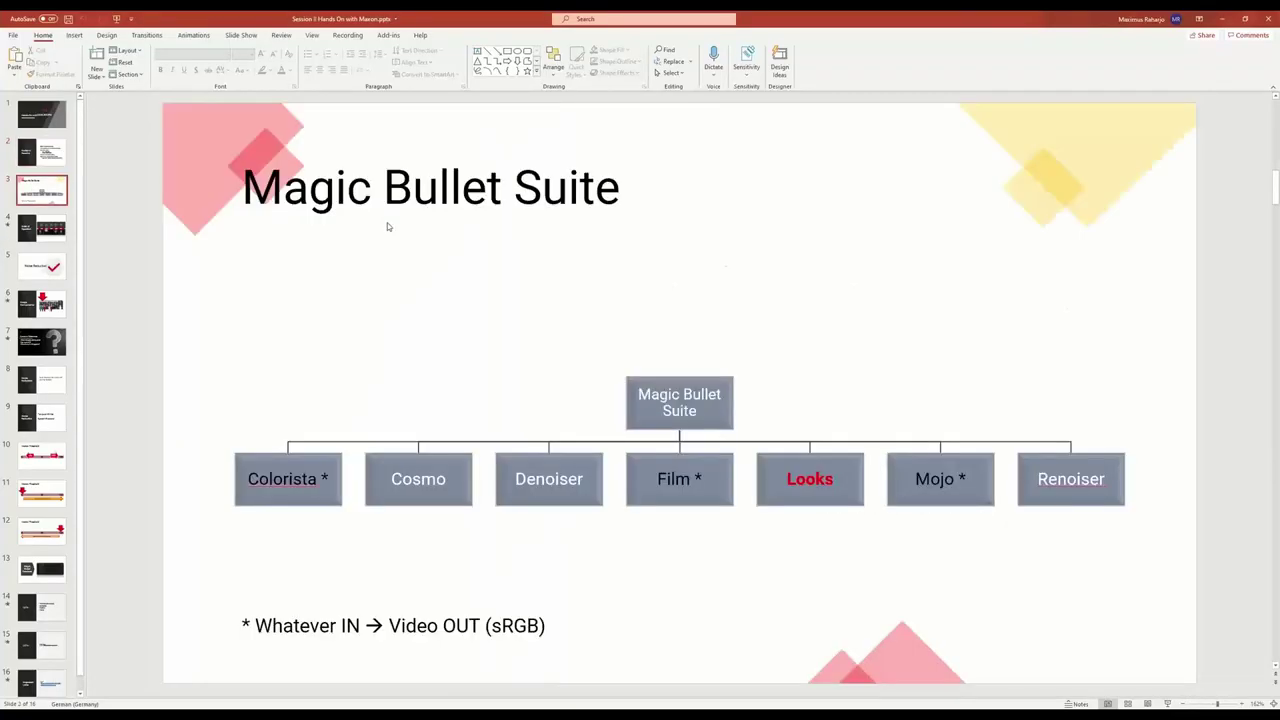
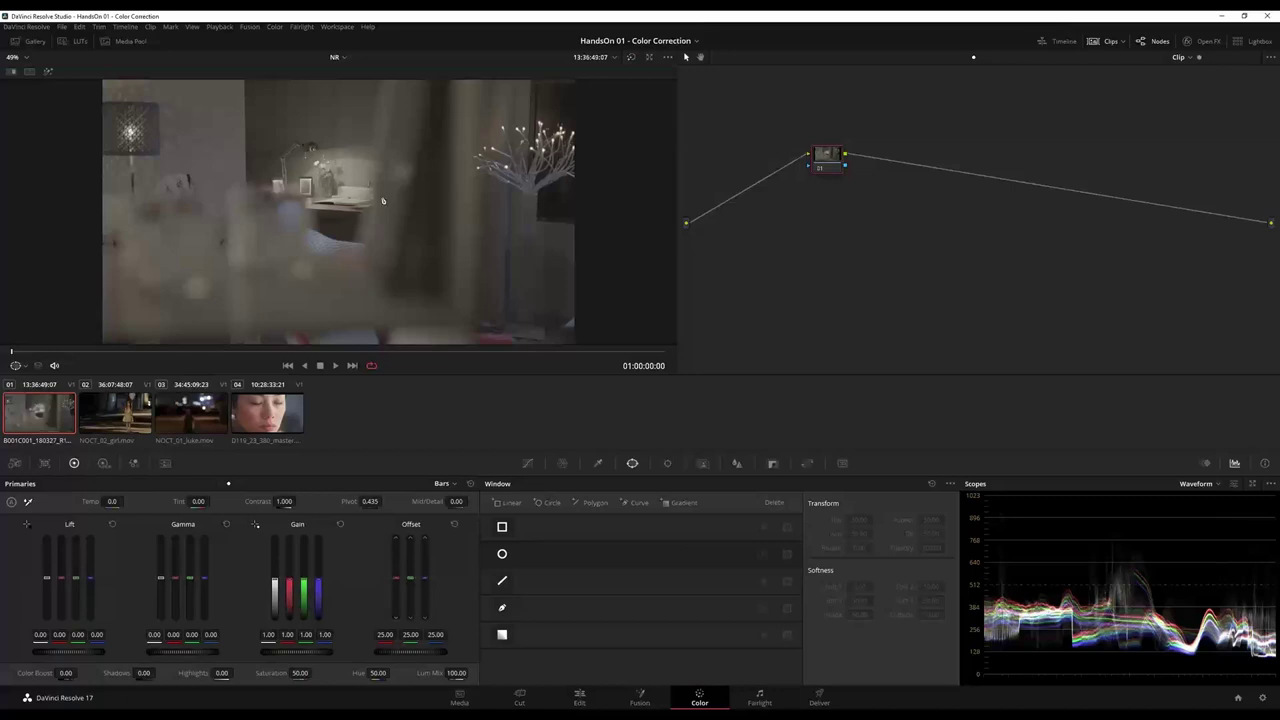
Step: Show the first clip's frame of the woman reading near its end, and apply the Arri Alexa LogC to Rec709 LUT to its node
drag(376, 355, 659, 365)
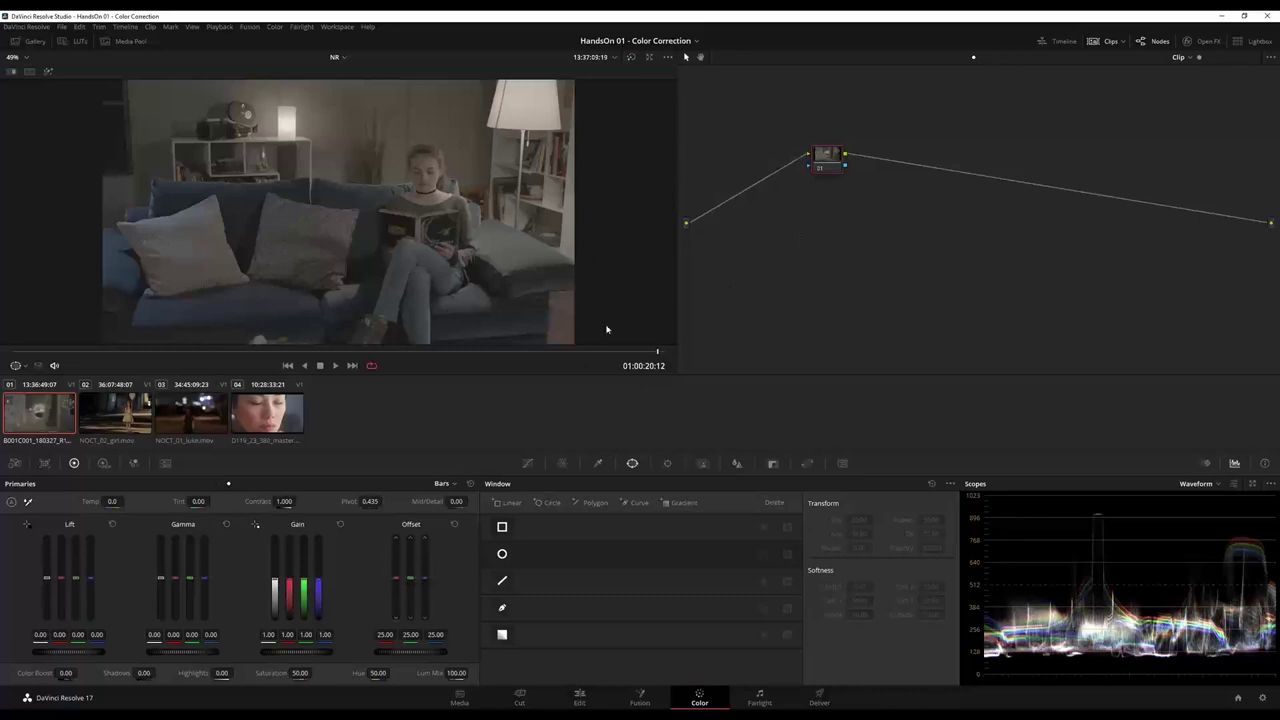
drag(835, 157, 916, 205)
right_click(916, 206)
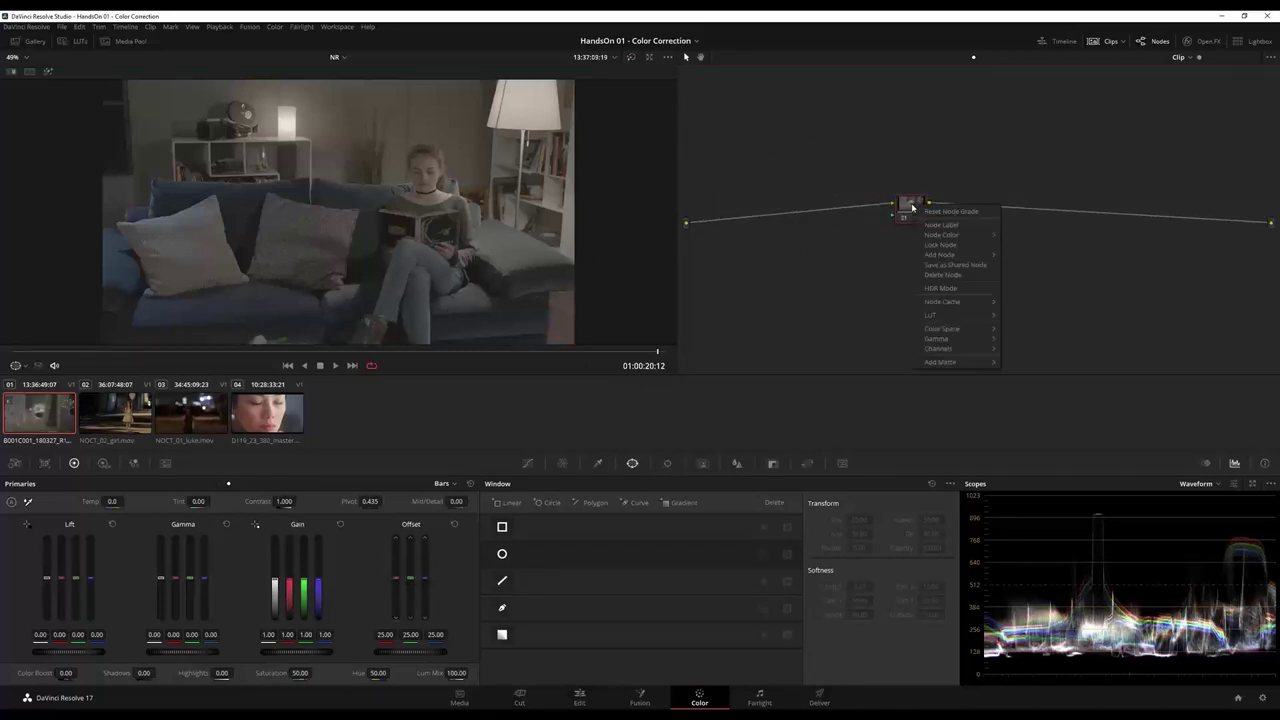
mouse_move(938, 318)
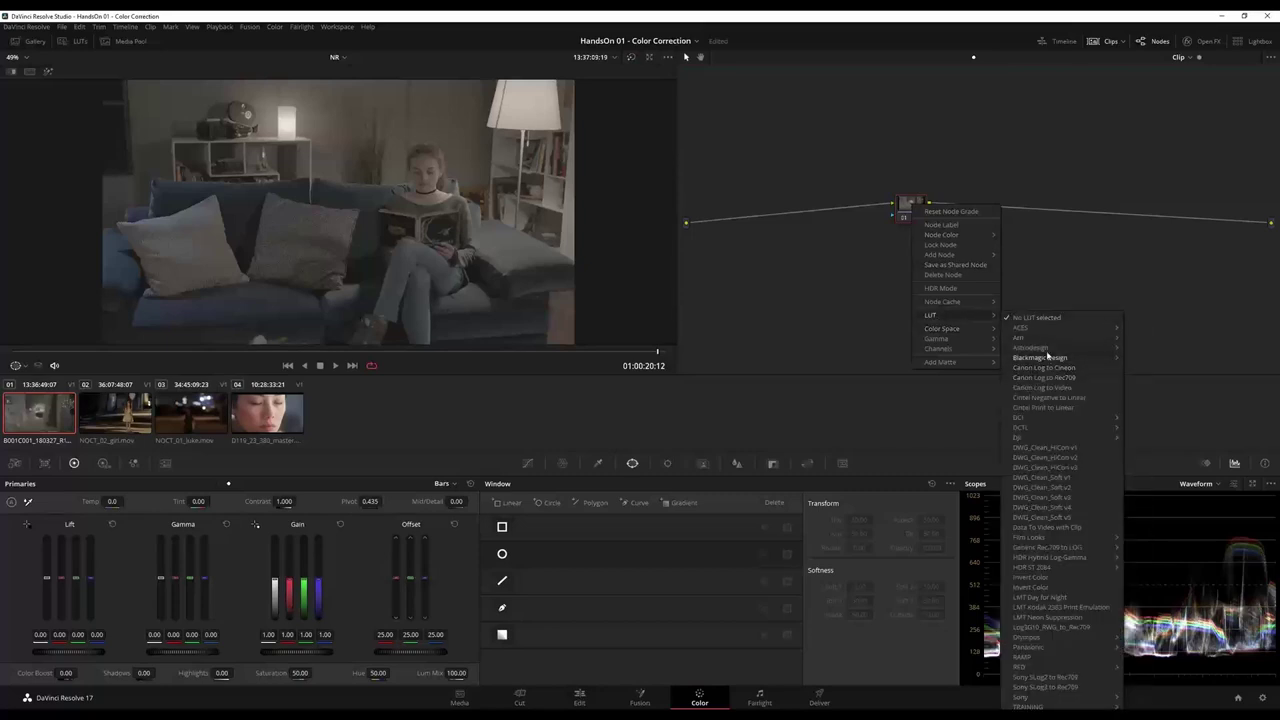
click(1140, 341)
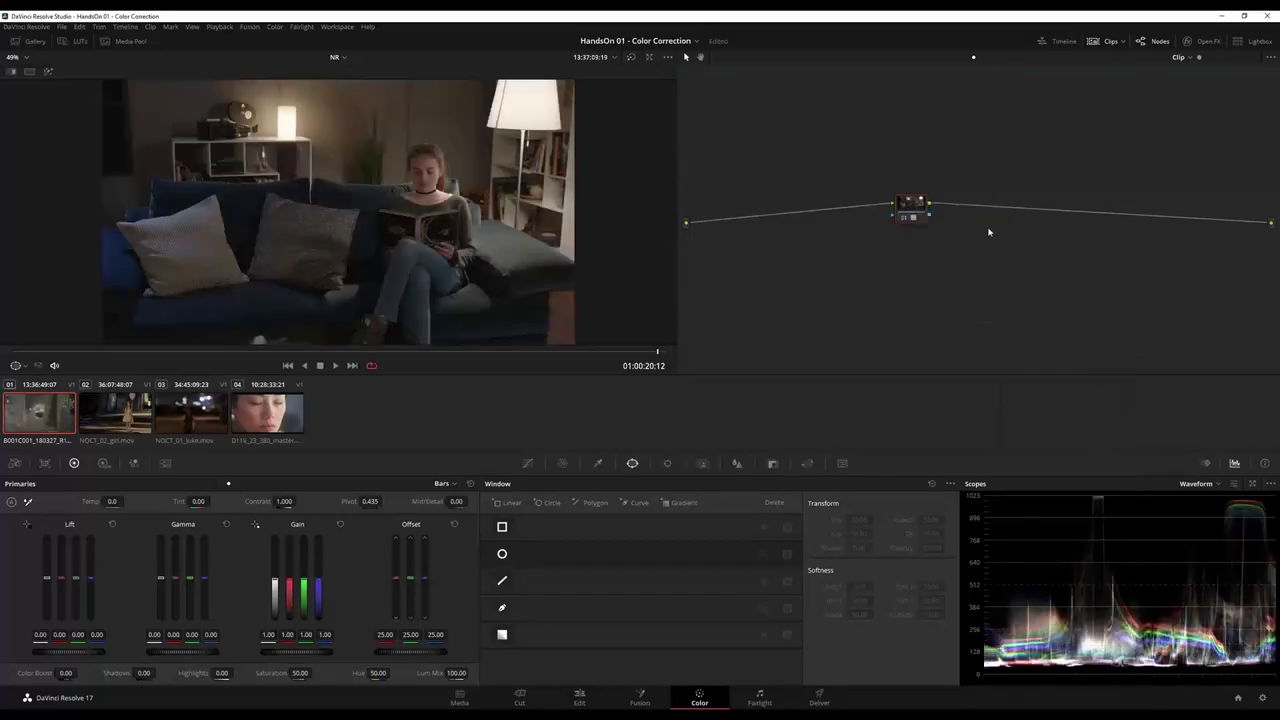
drag(916, 217, 921, 229)
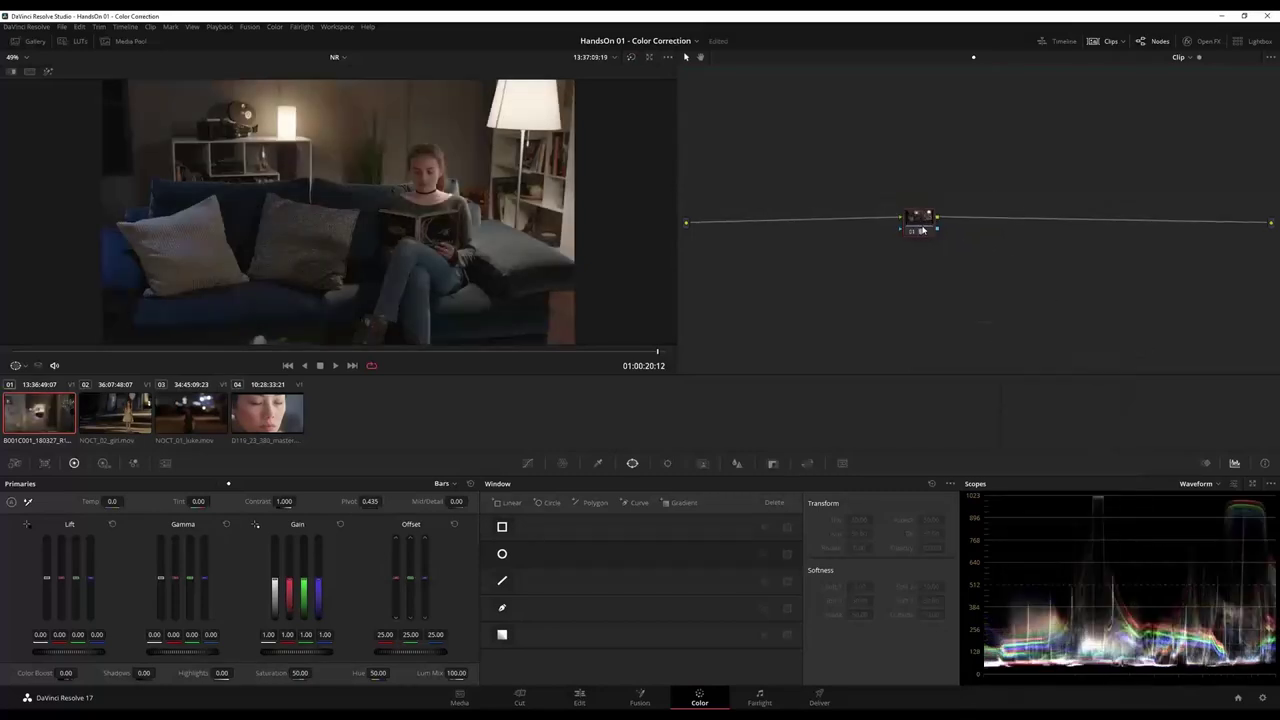
Step: Find Mojo II in the effects library and apply it to a new serial node after the LUT node
click(1192, 46)
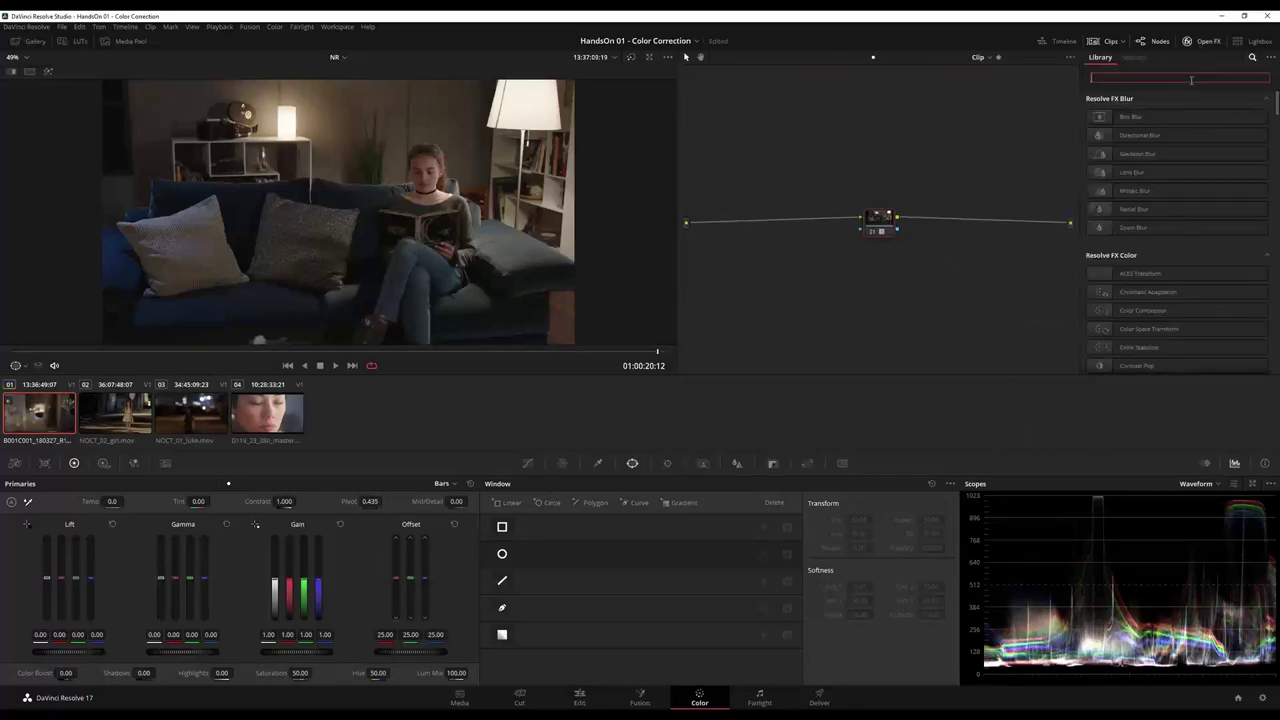
text(mojo)
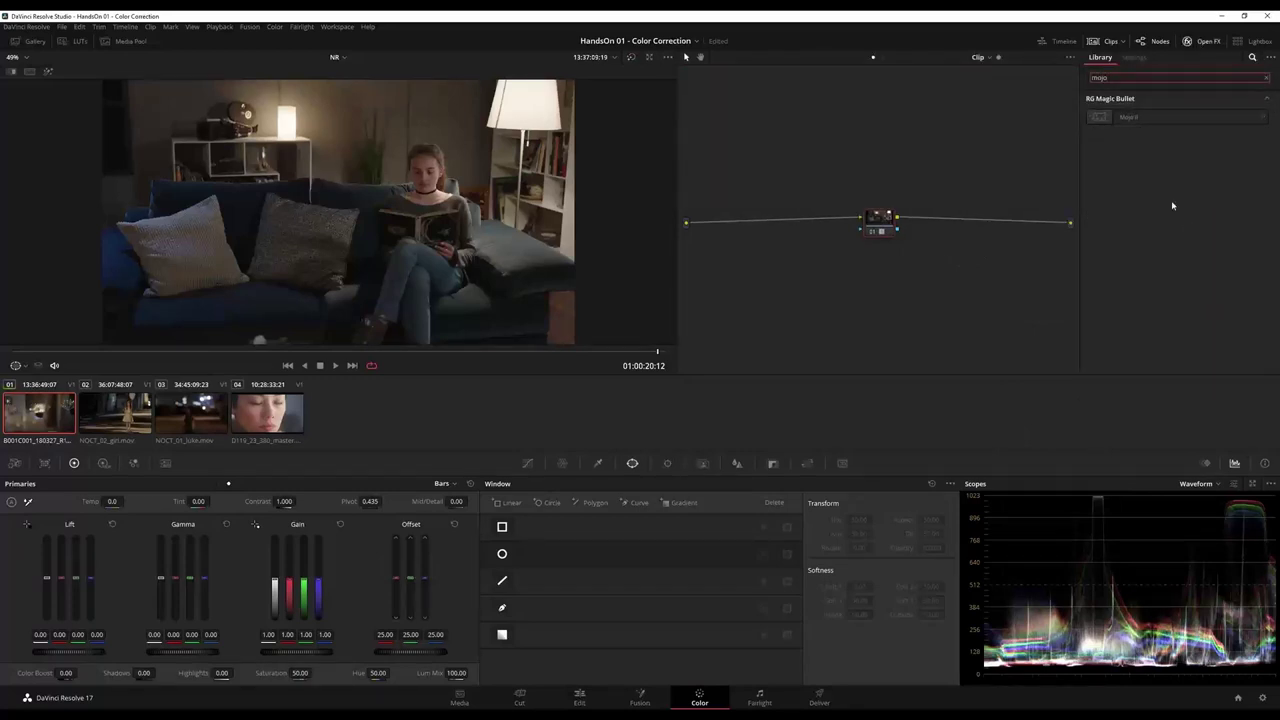
drag(1126, 118, 876, 217)
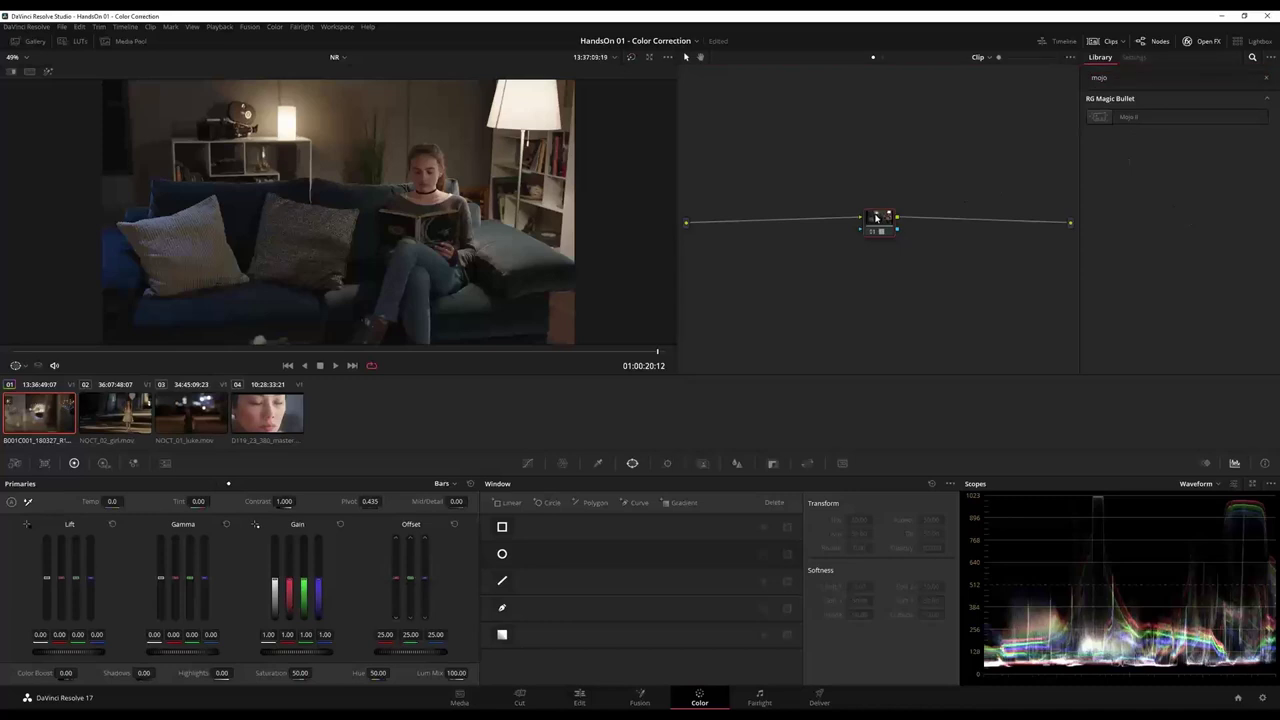
key(alt+s)
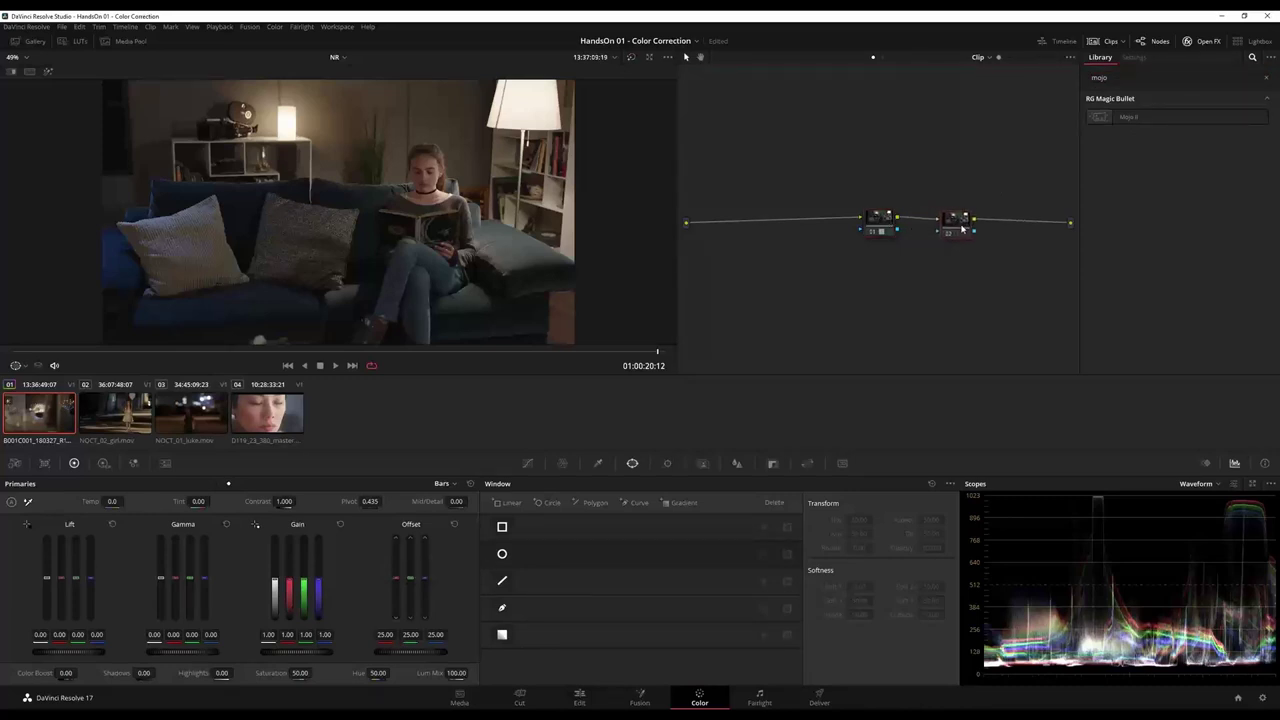
drag(1110, 118, 957, 220)
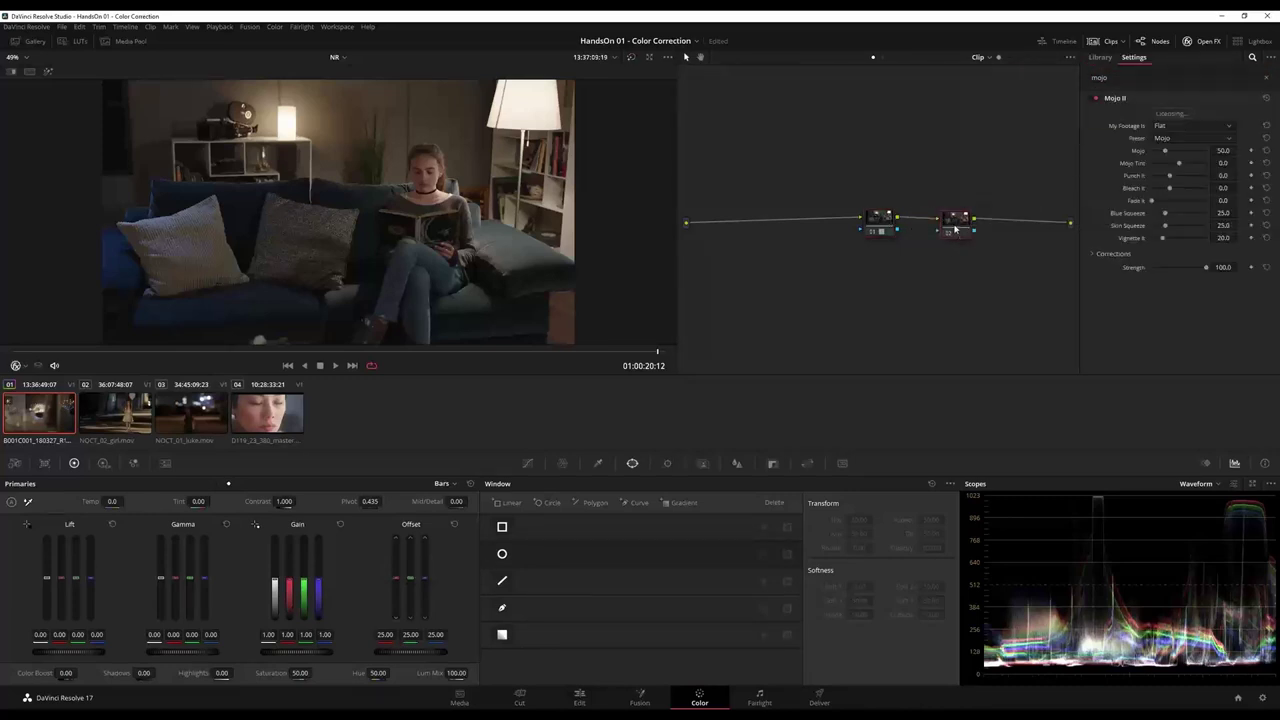
Step: Set the Mojo II footage type to Video
click(1178, 128)
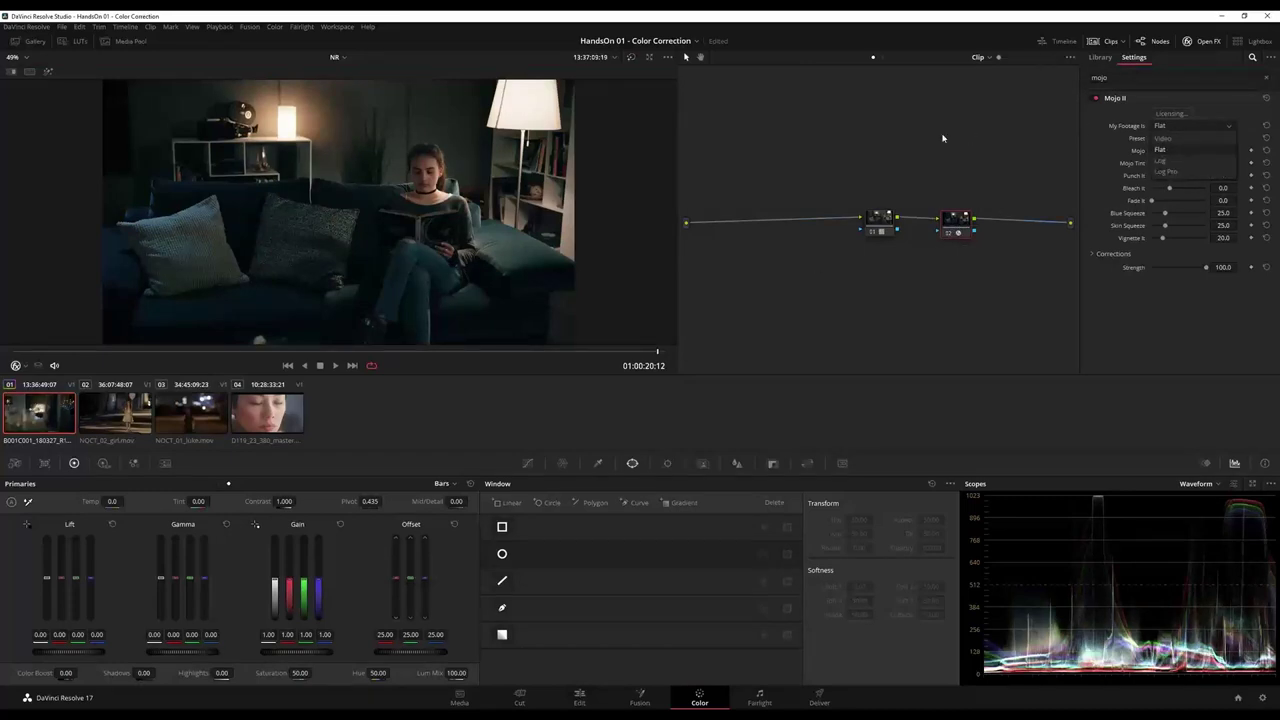
click(1135, 295)
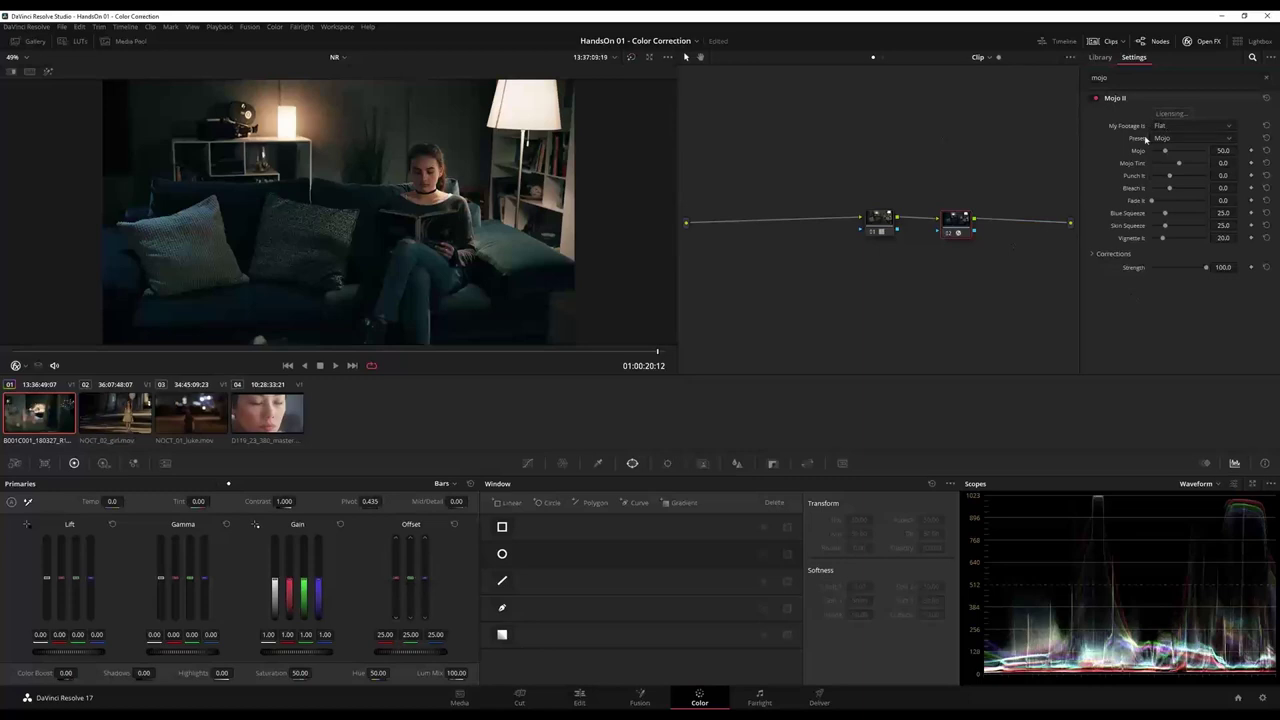
click(1174, 128)
click(1177, 140)
Step: Reorder the node chain so the Mojo II node comes before the Rec709 LUT node, and space the two nodes apart
drag(884, 227, 841, 225)
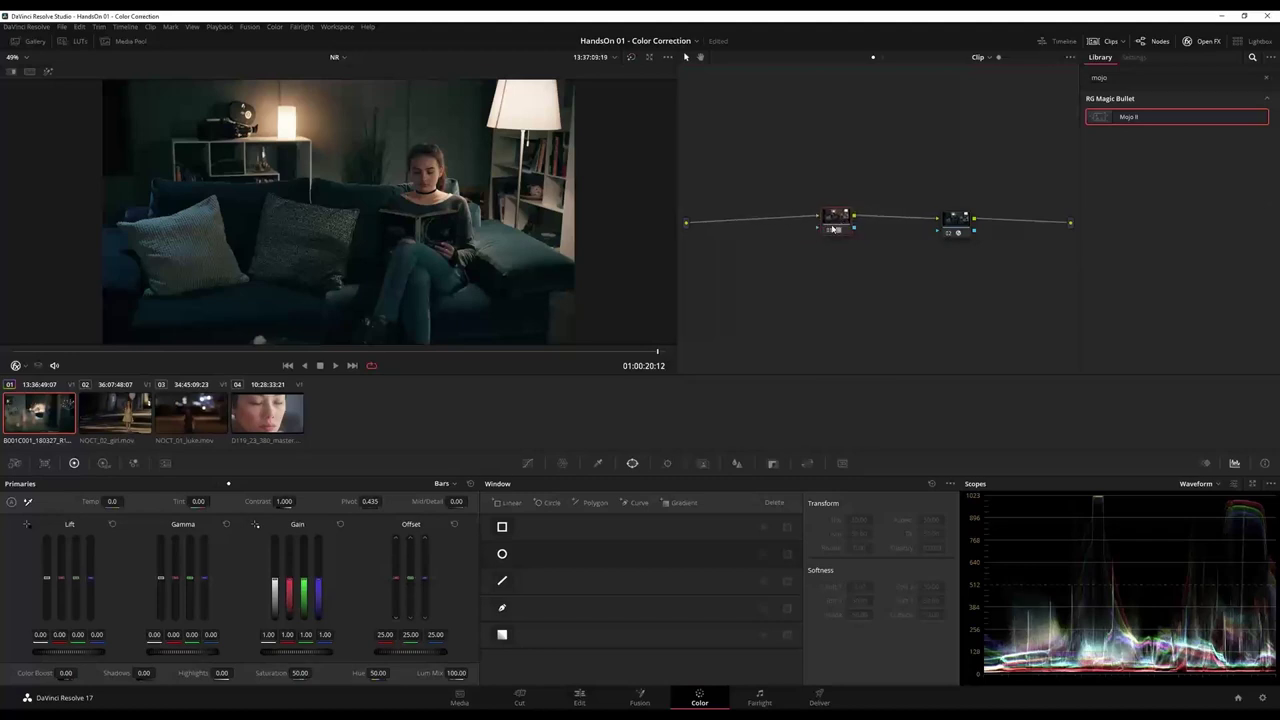
click(963, 223)
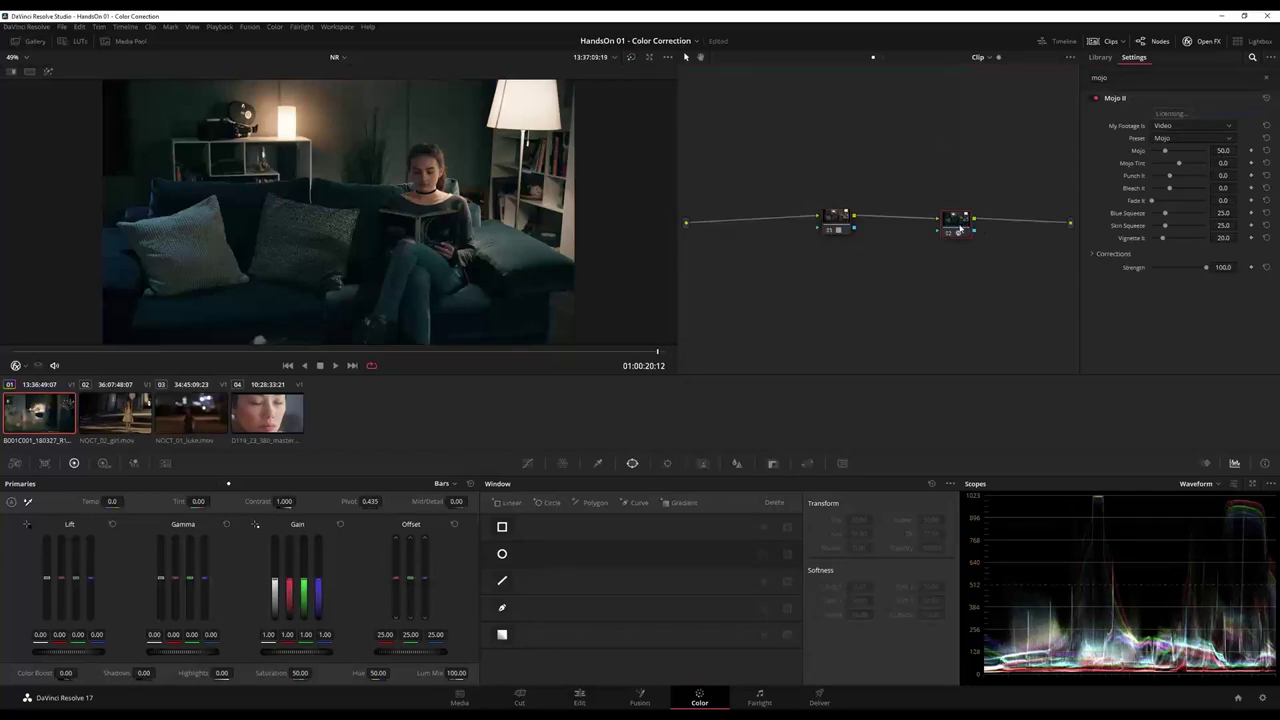
drag(960, 229, 754, 225)
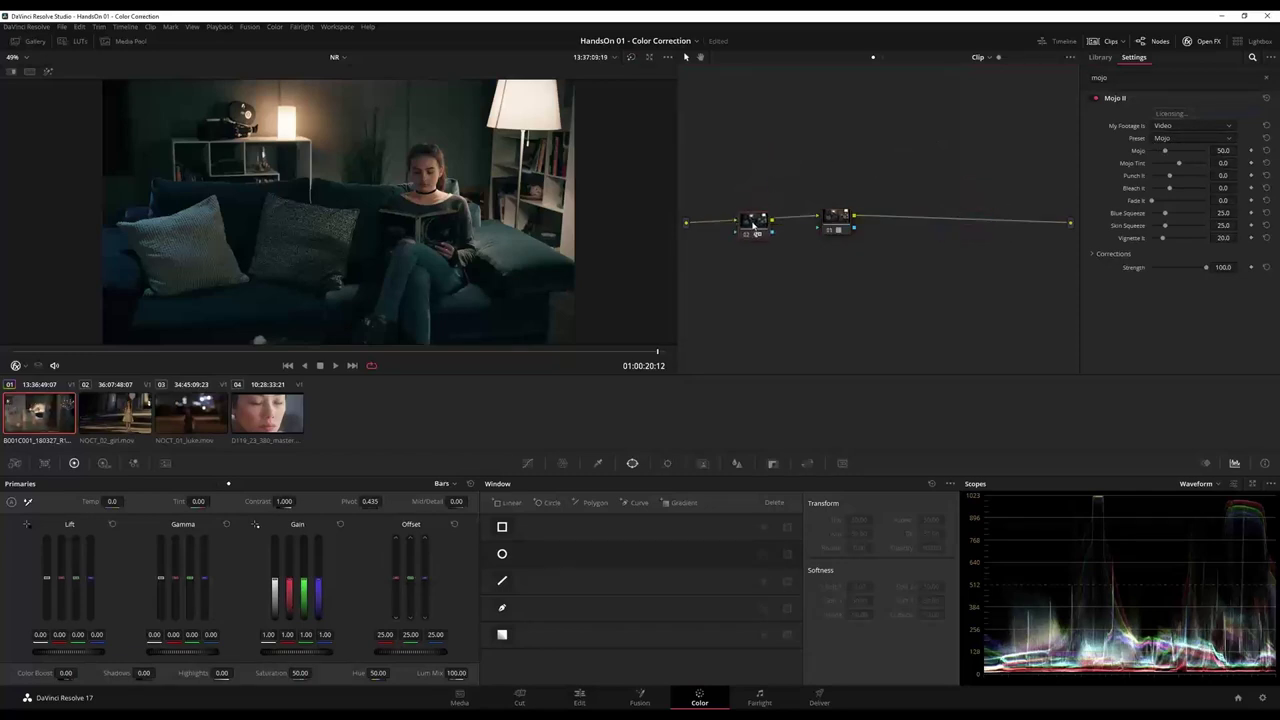
drag(836, 222, 997, 228)
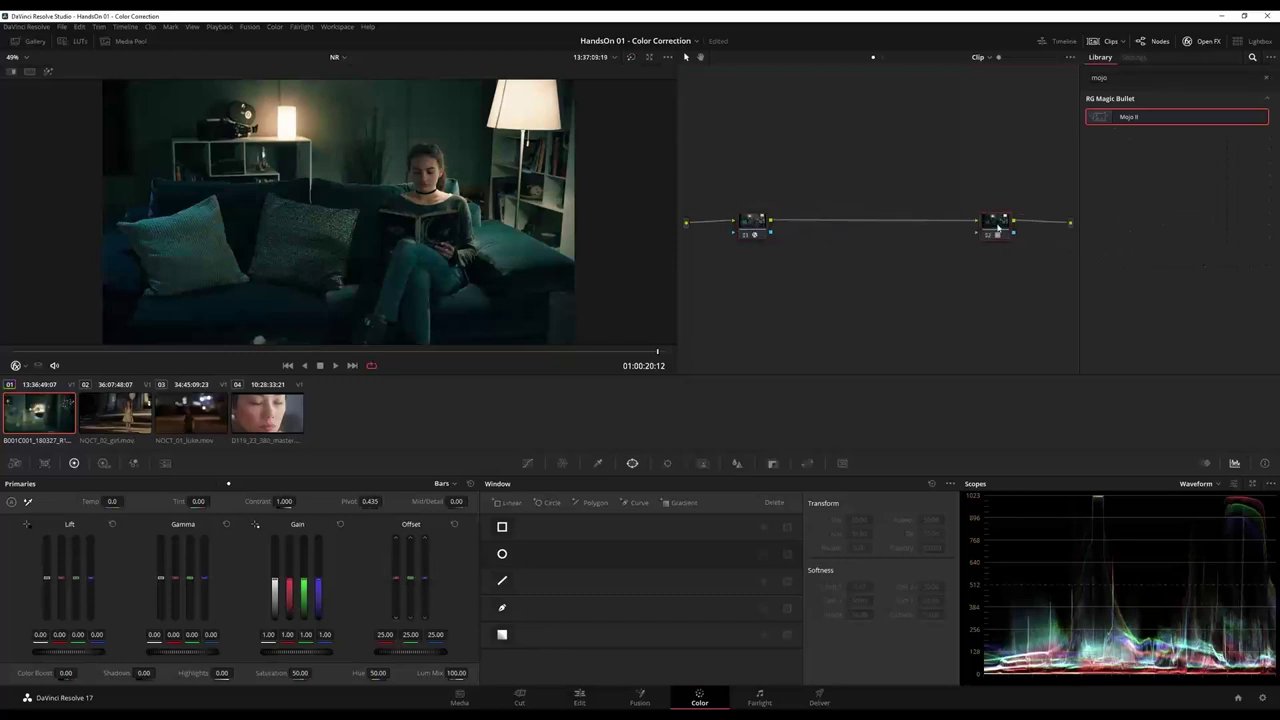
drag(761, 230, 843, 232)
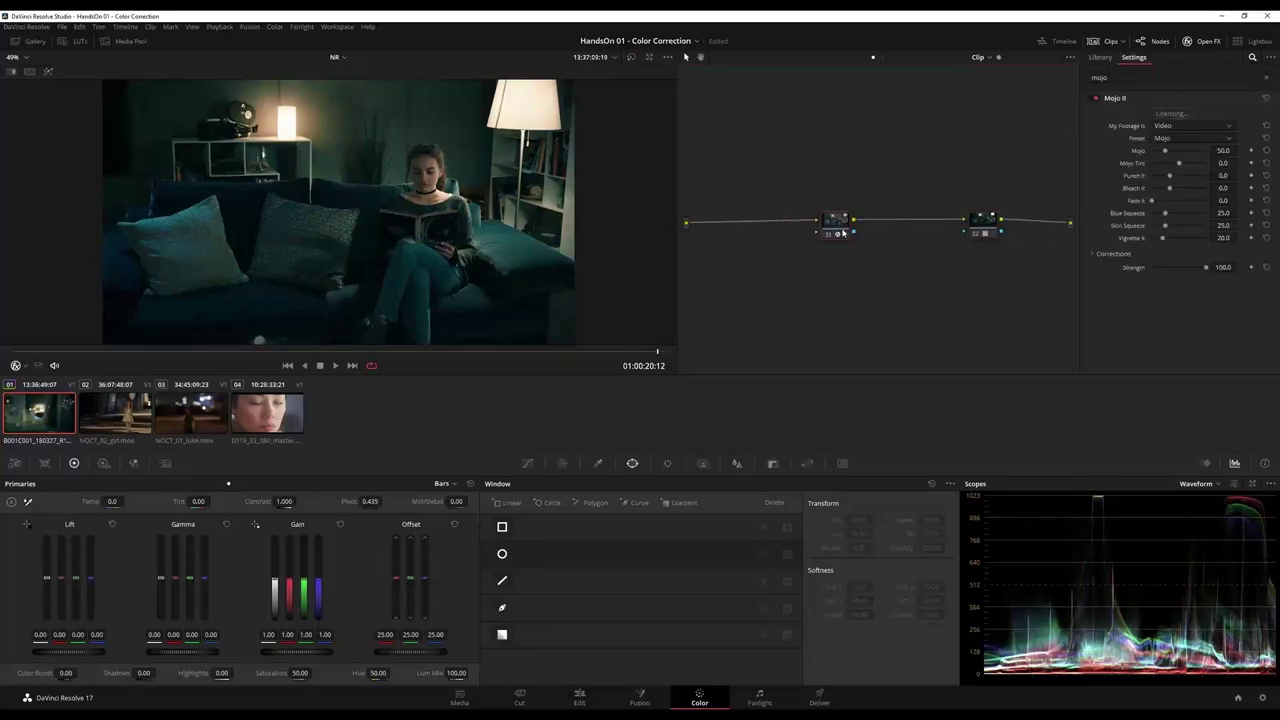
Step: Check the LUT assigned to the last node and the Mojo II settings on the first node
click(986, 225)
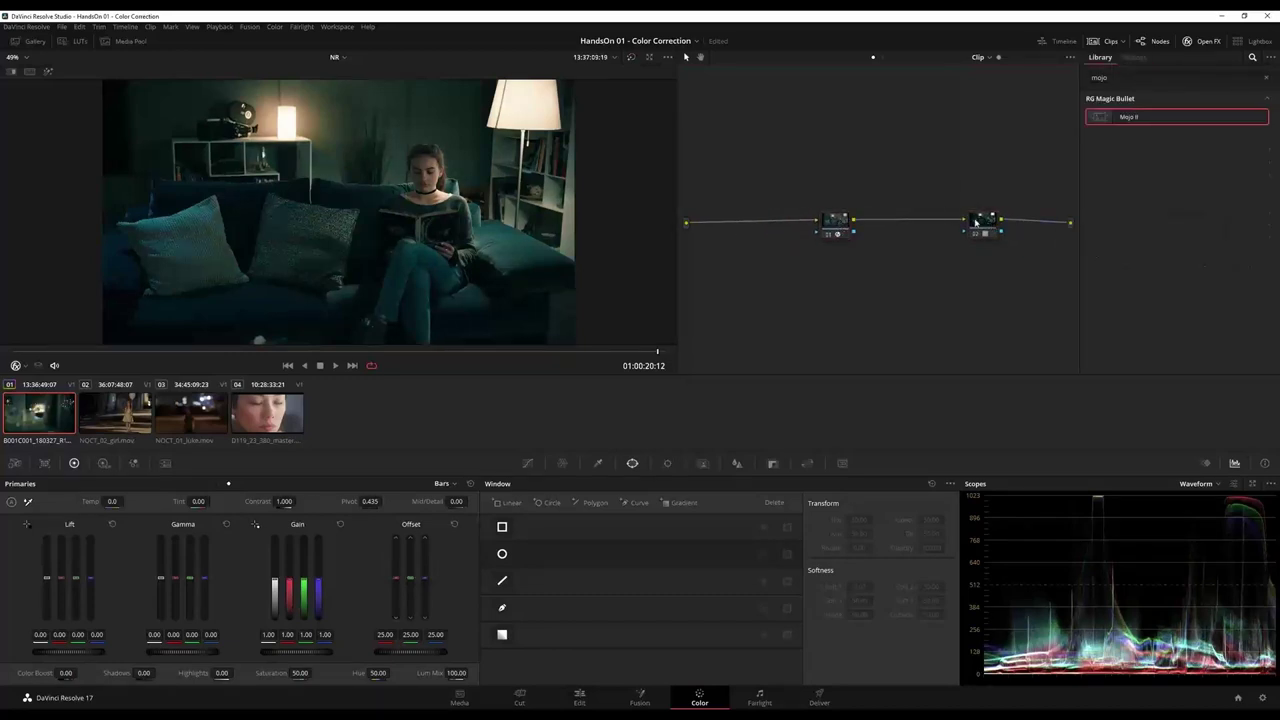
right_click(986, 231)
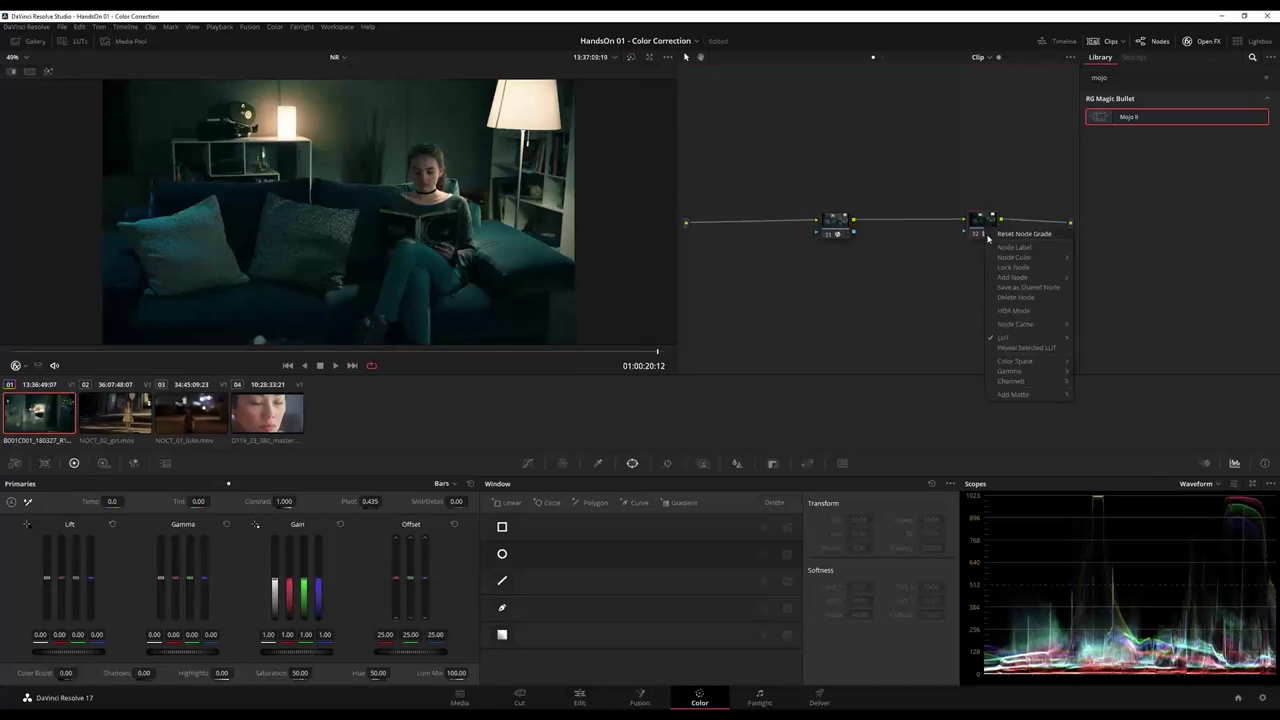
mouse_move(1017, 343)
mouse_move(1089, 343)
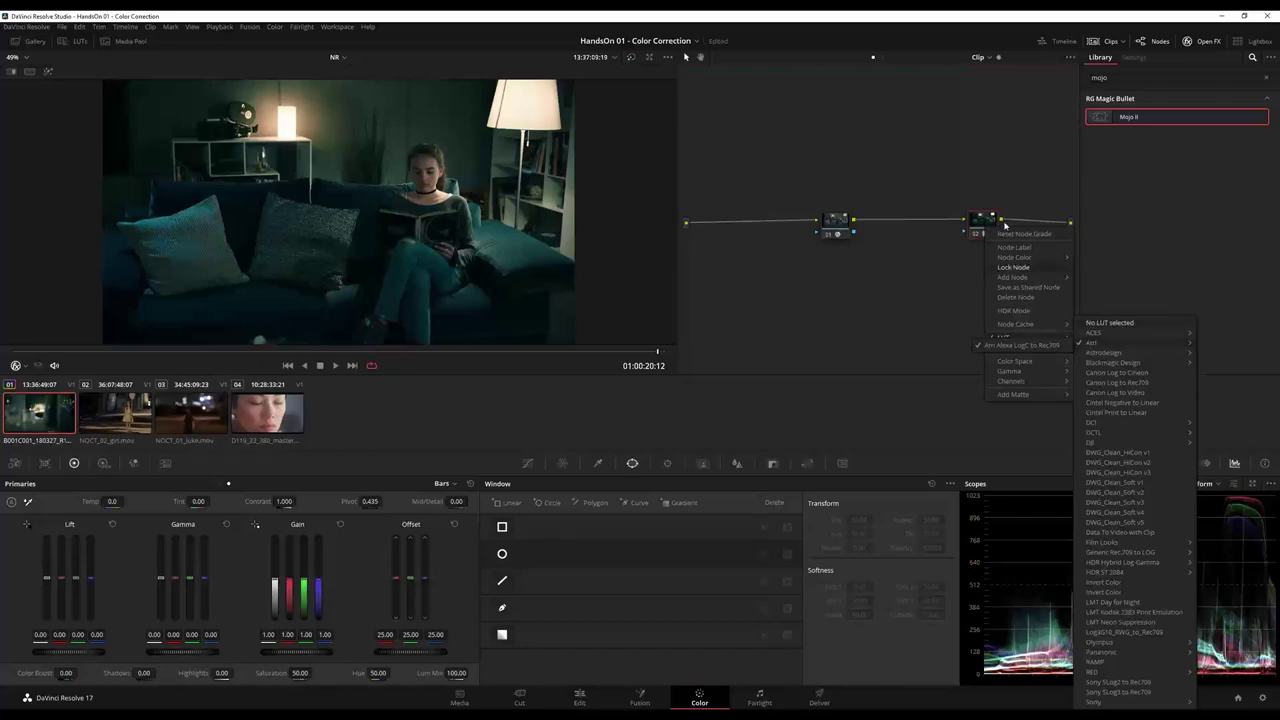
click(828, 231)
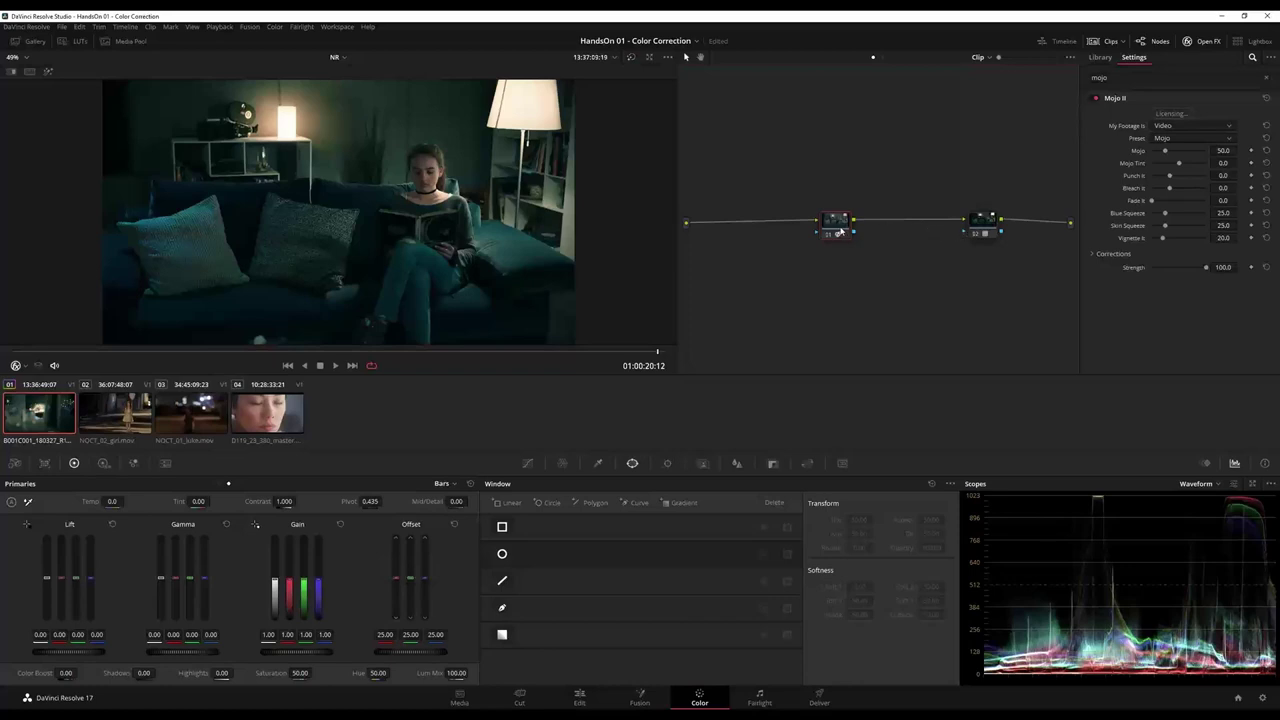
Step: Delete the LUT node and move the remaining Mojo II node closer to the output
click(987, 227)
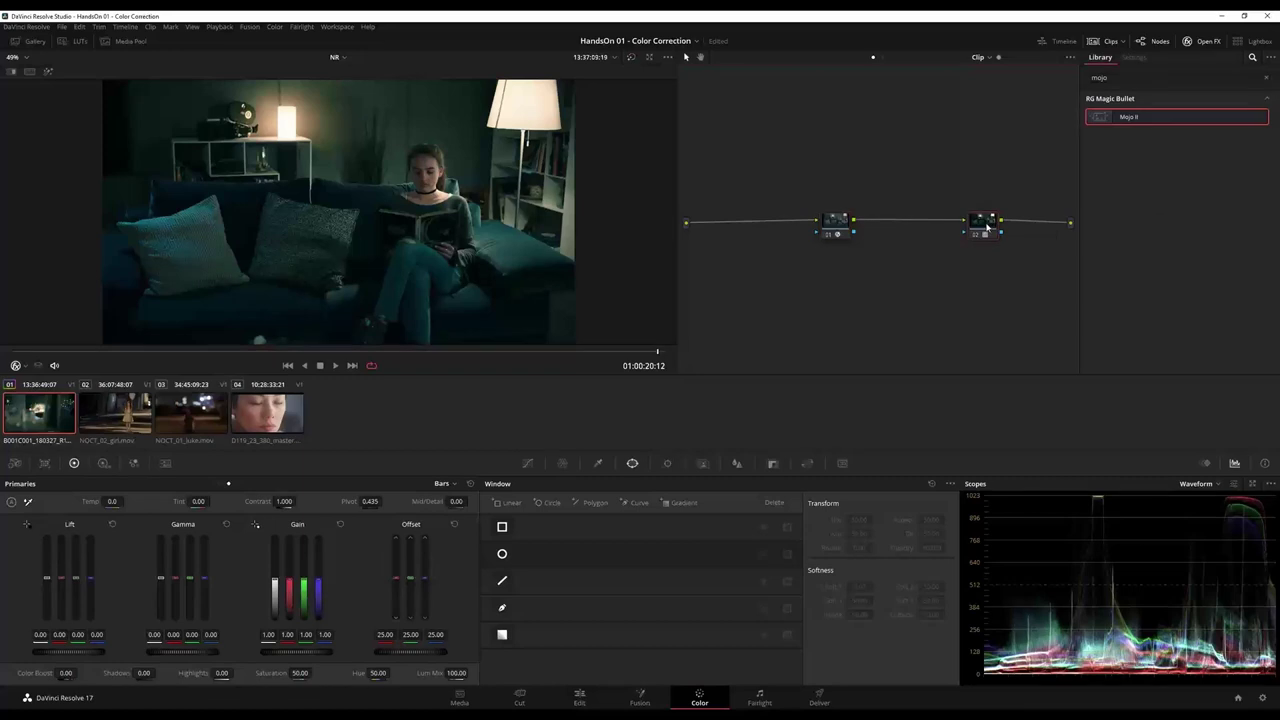
key(Delete)
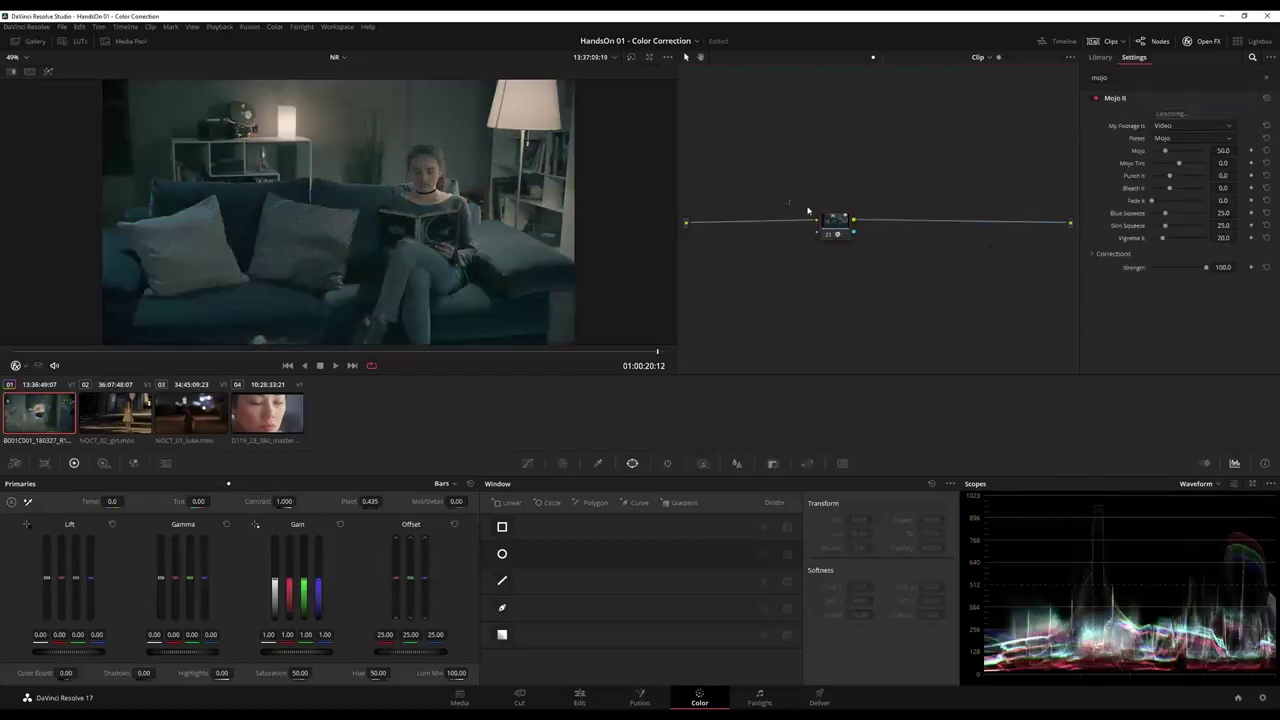
drag(836, 230, 946, 232)
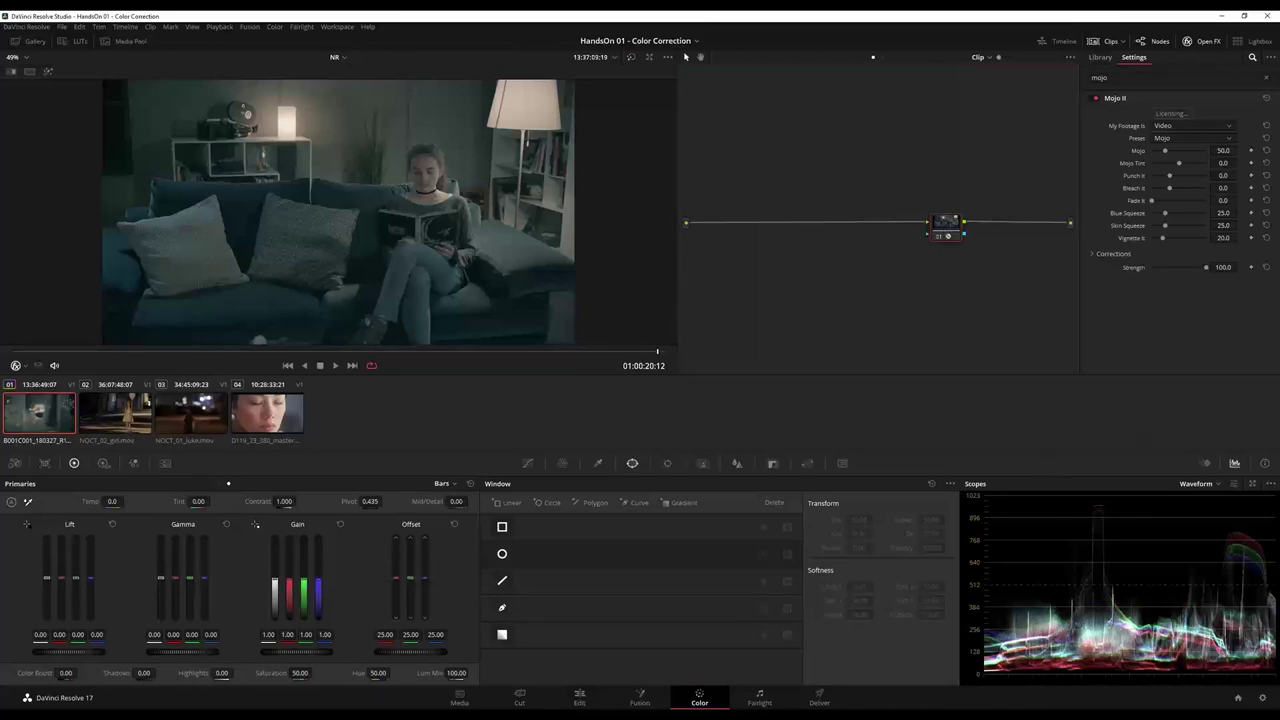
Step: Set the Mojo II footage type to Log Pro and raise the Exposure correction to 2.98
click(1187, 127)
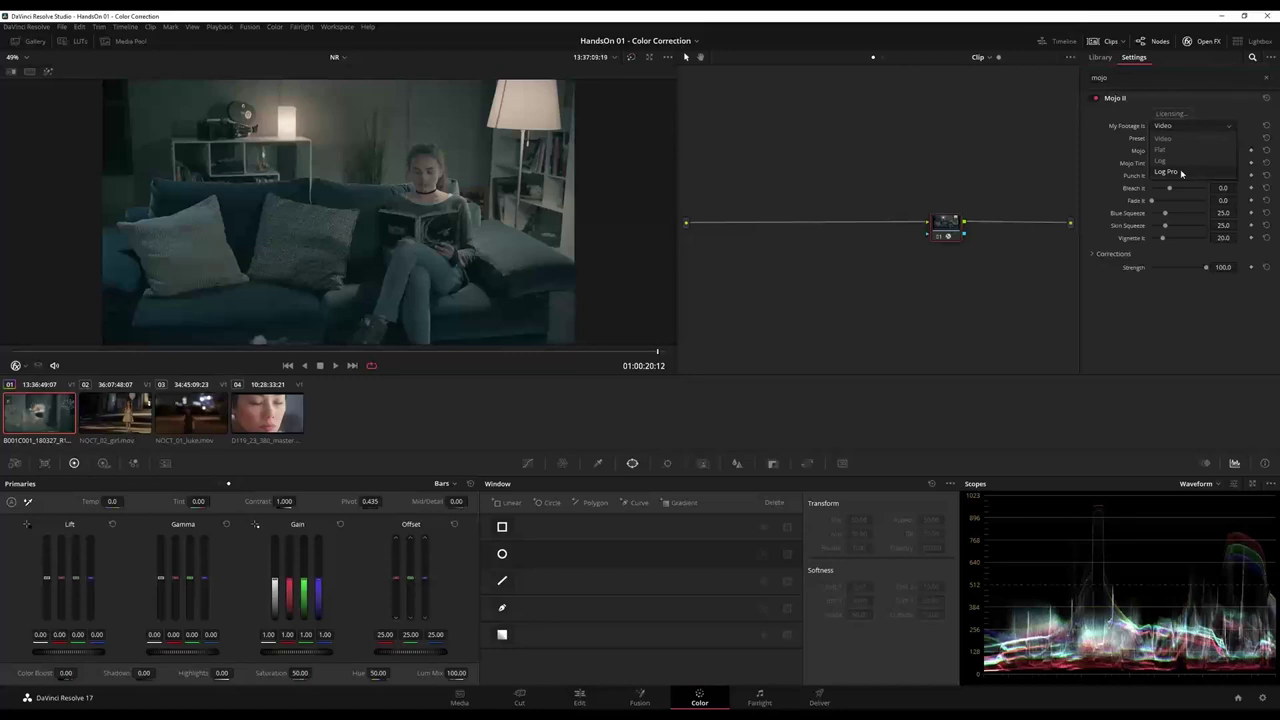
click(1181, 173)
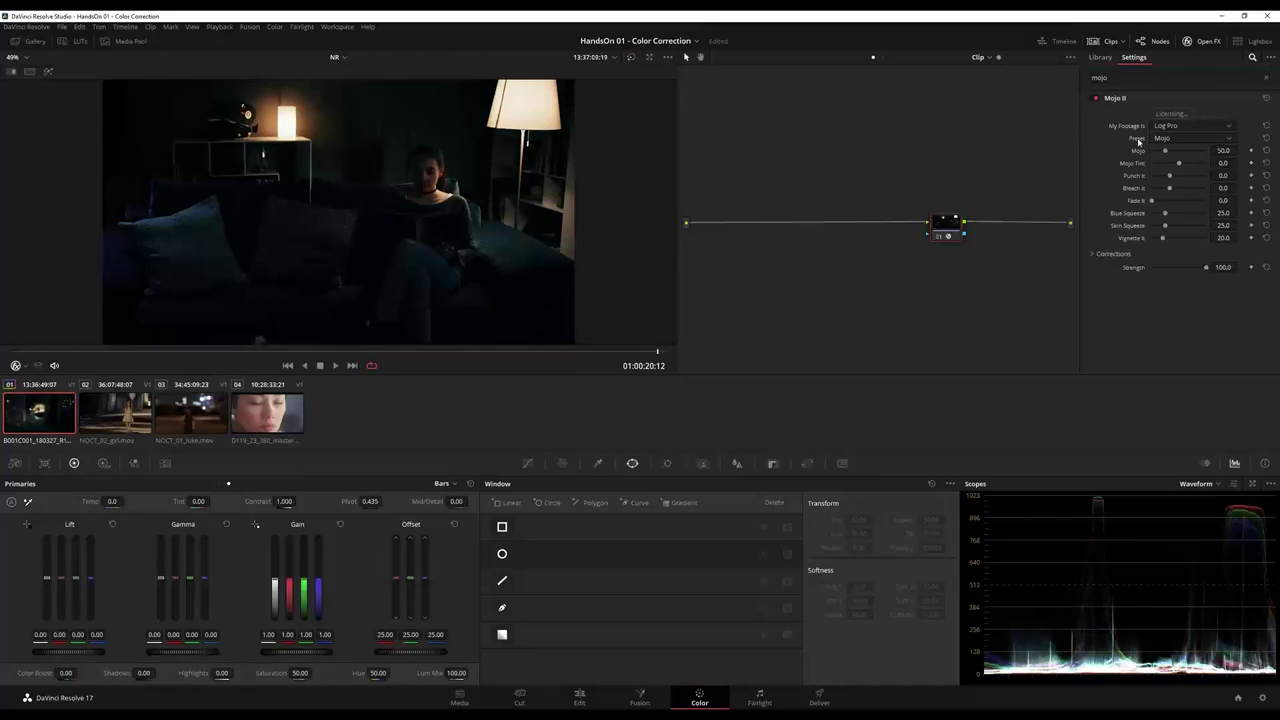
click(1092, 255)
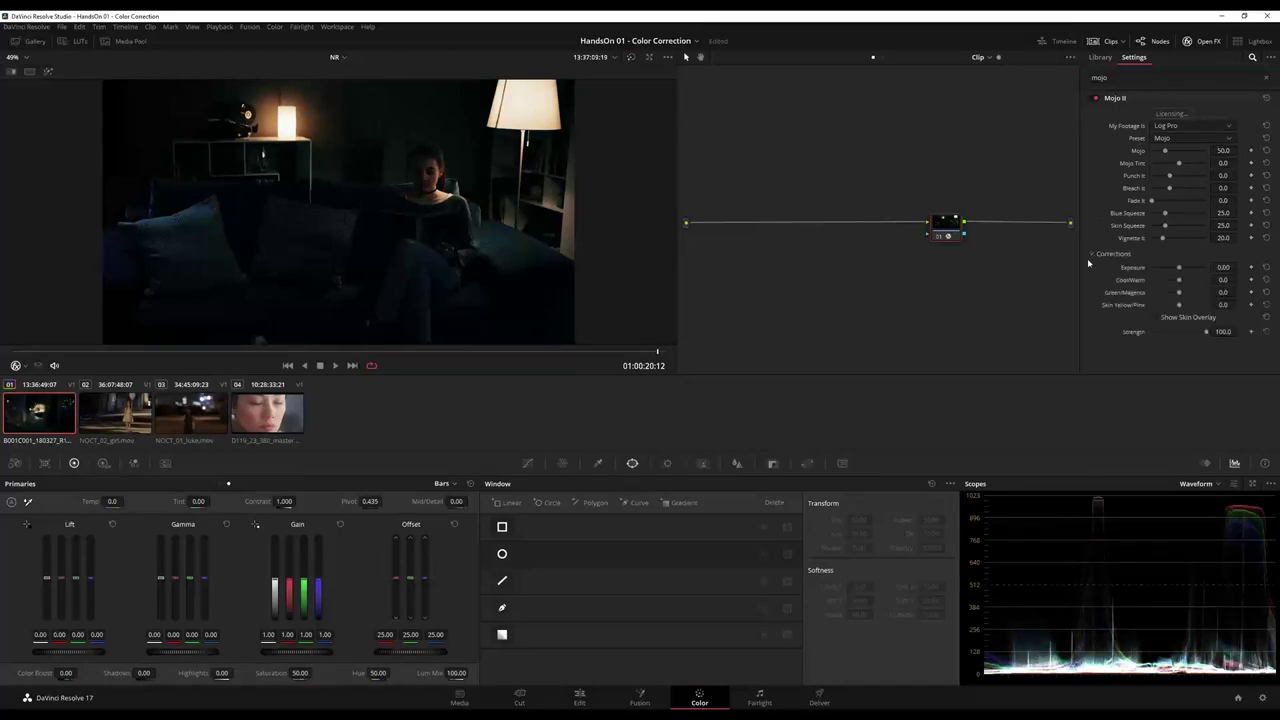
drag(1180, 268, 1194, 269)
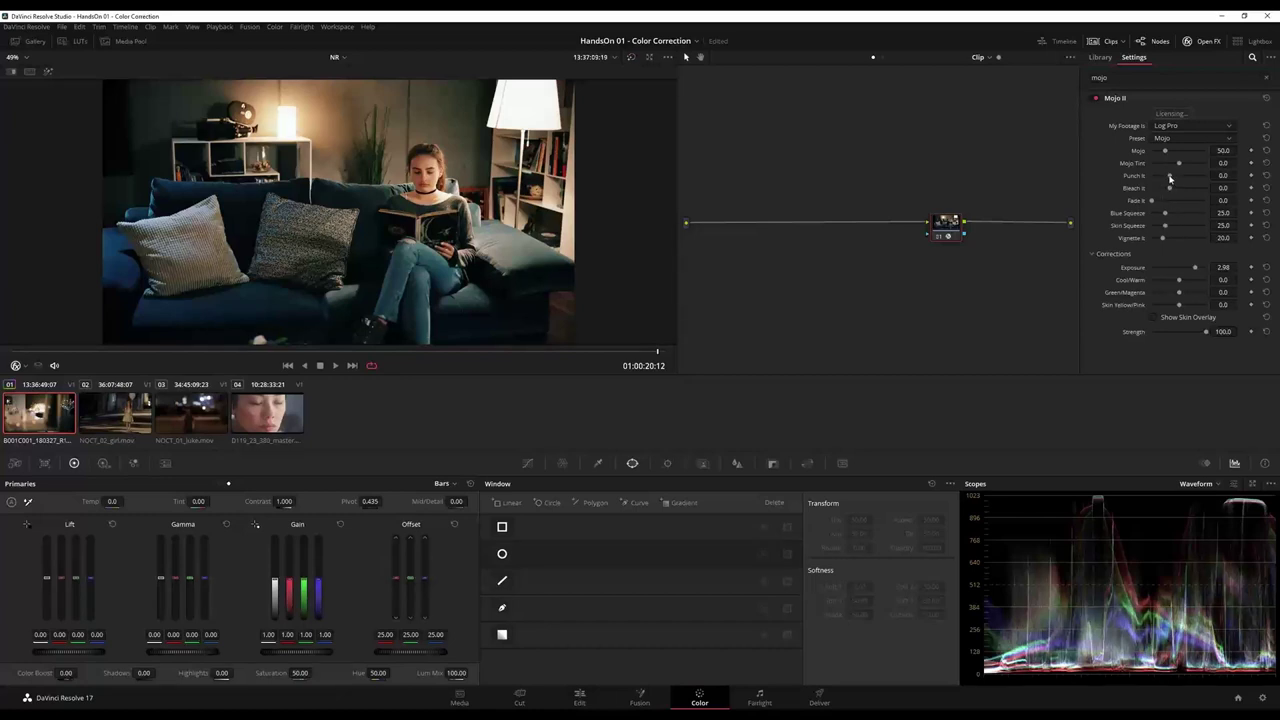
Step: Set Mojo II's Punch It to -50.5, Blue Squeeze to 66.9 and Mojo Tint to 30.3
drag(1170, 178, 1161, 177)
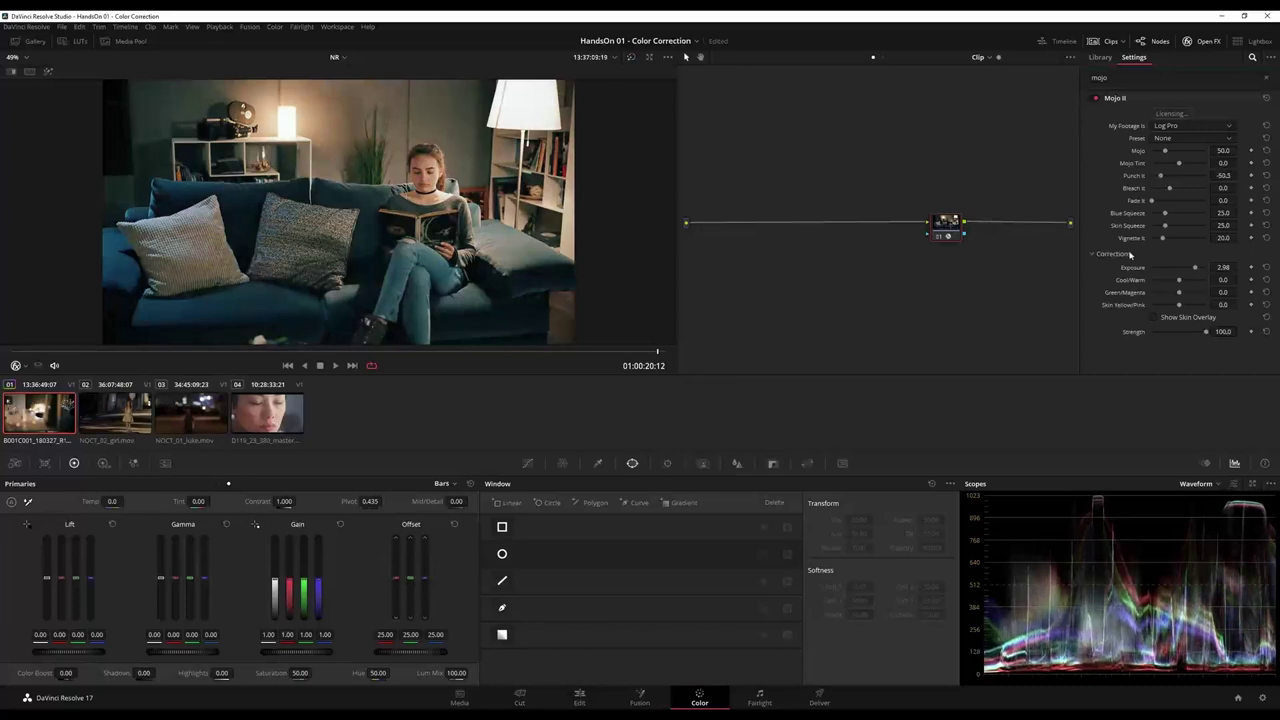
drag(1166, 215, 1189, 215)
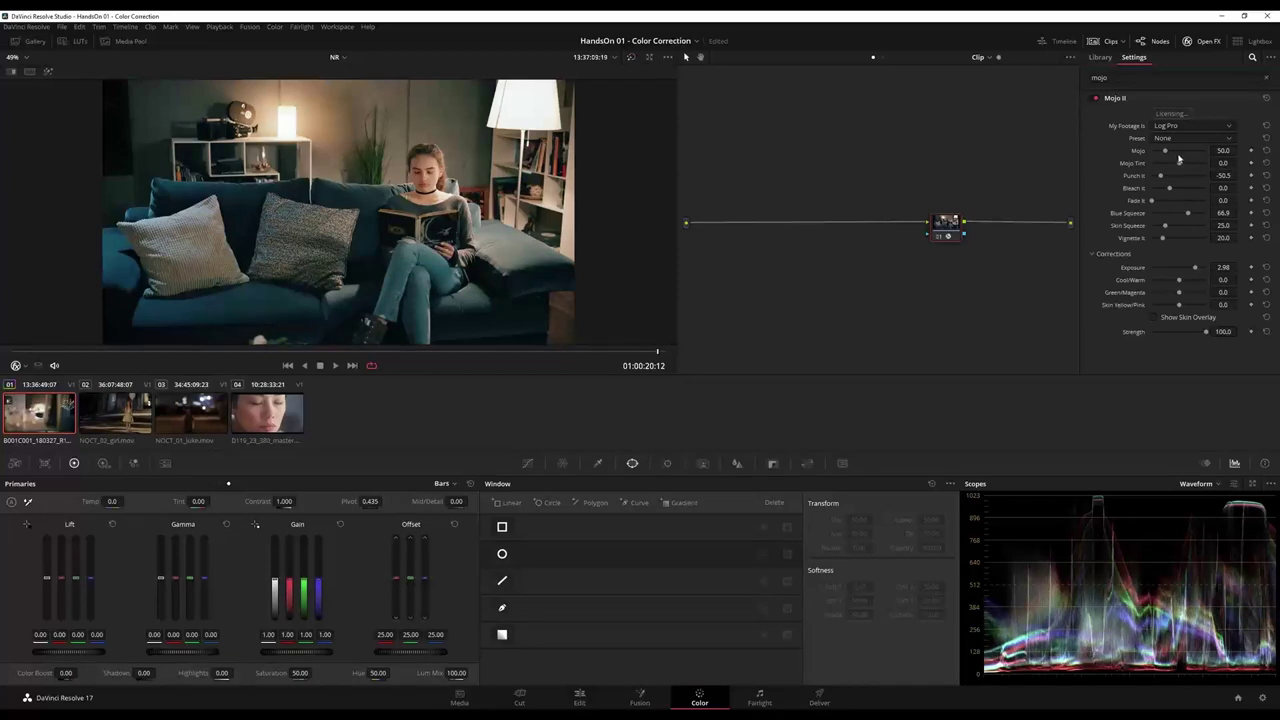
drag(1180, 164, 1188, 165)
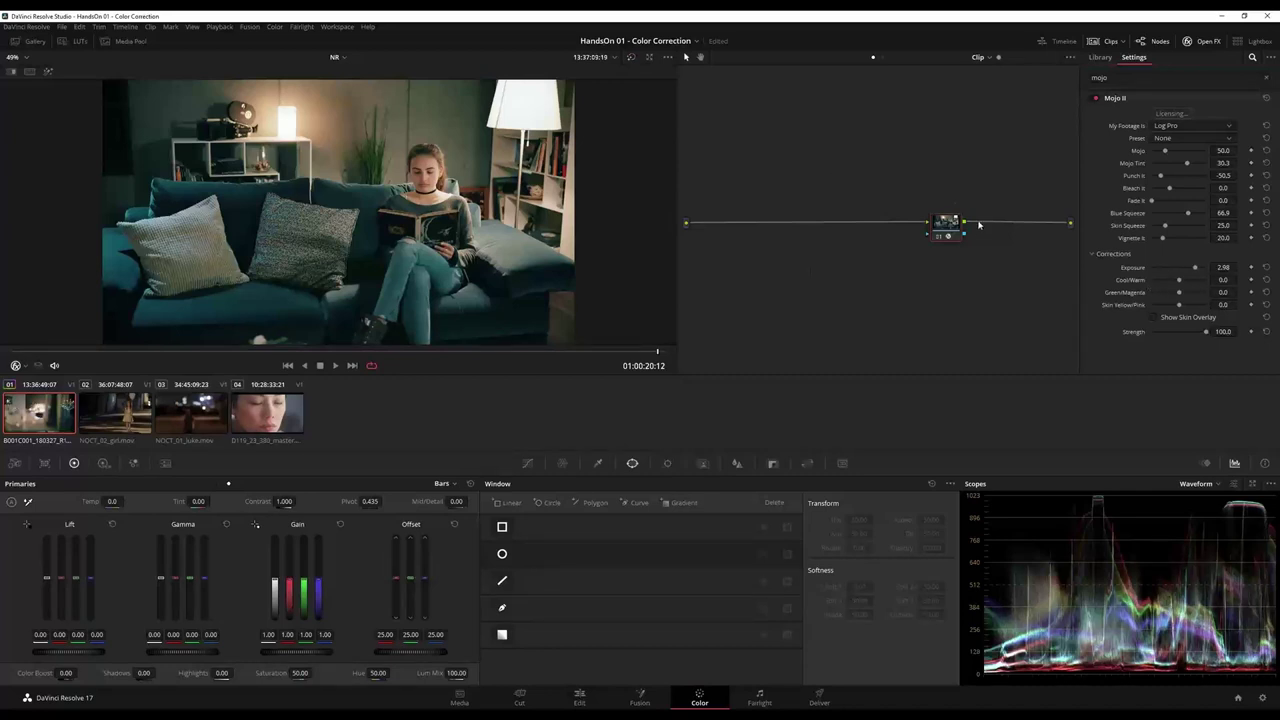
Step: Reset the node's grade, find the Magic Bullet Film effect in the library and apply it to the node
right_click(946, 226)
click(963, 234)
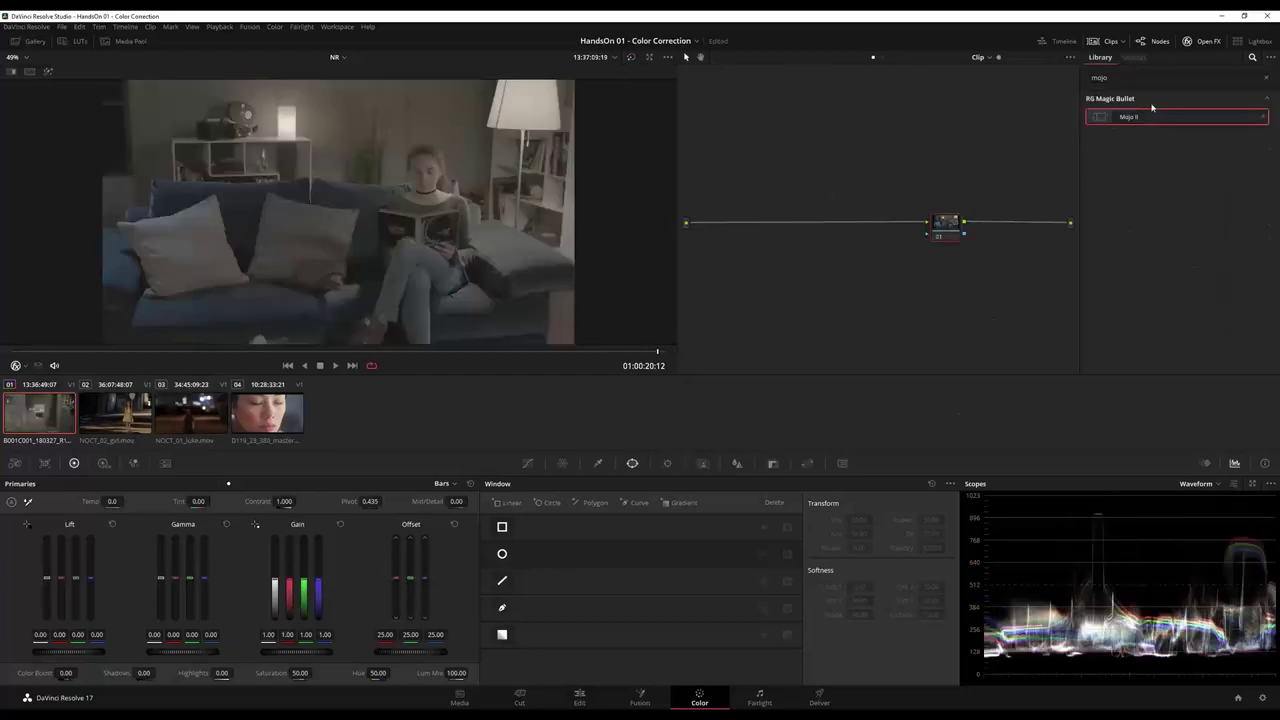
drag(1131, 80, 1072, 77)
text(film)
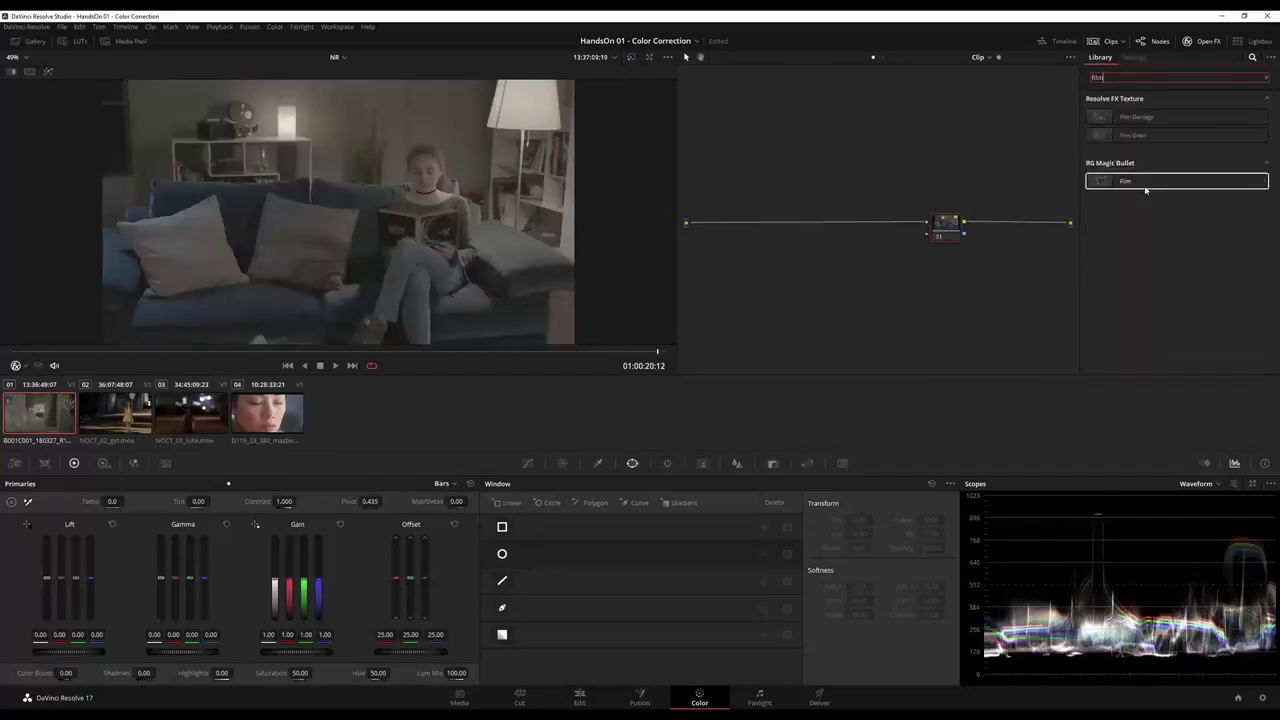
drag(1138, 181, 962, 230)
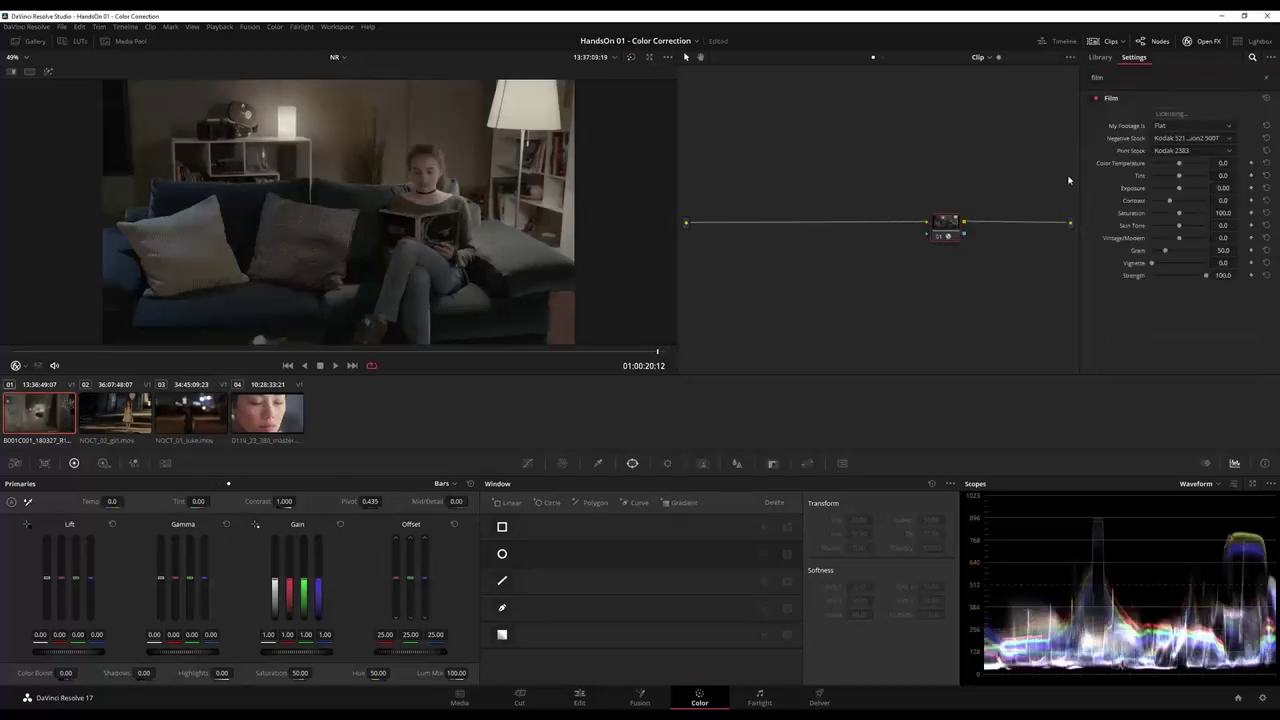
Step: Set the Film effect's footage type to Log, raise Exposure to 1.19 and view the available negative film stocks
click(1179, 127)
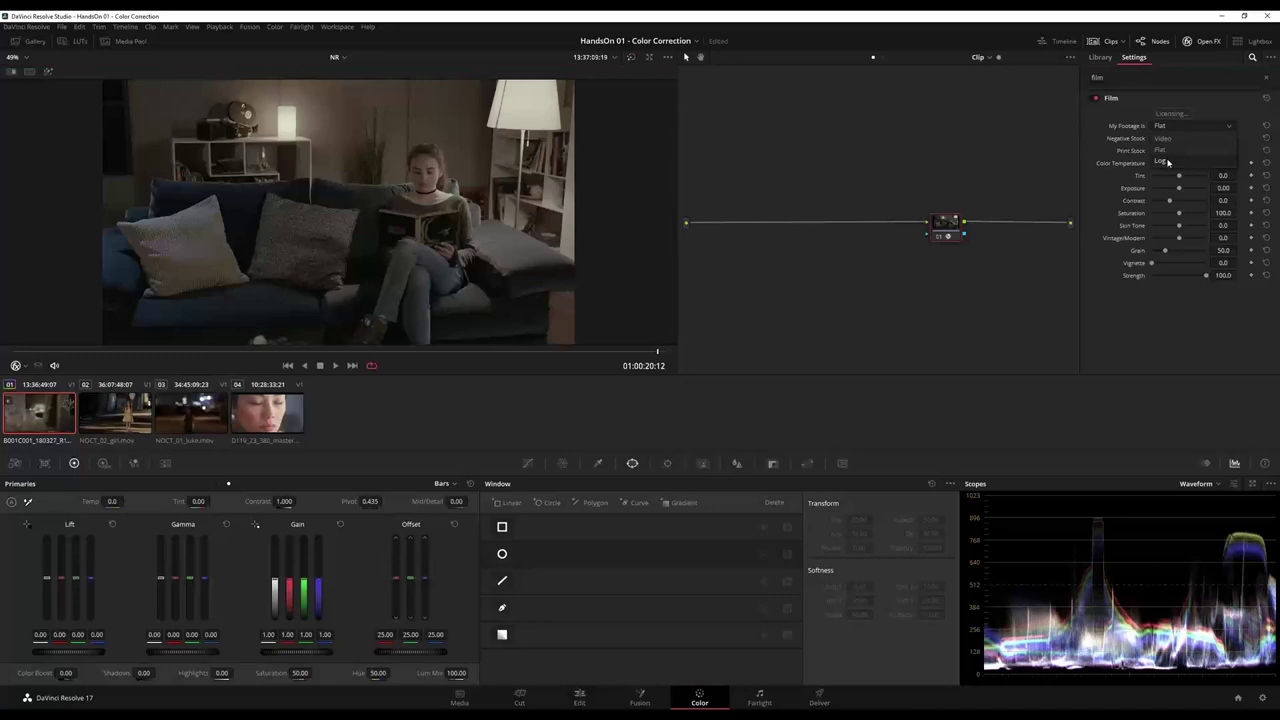
click(1162, 161)
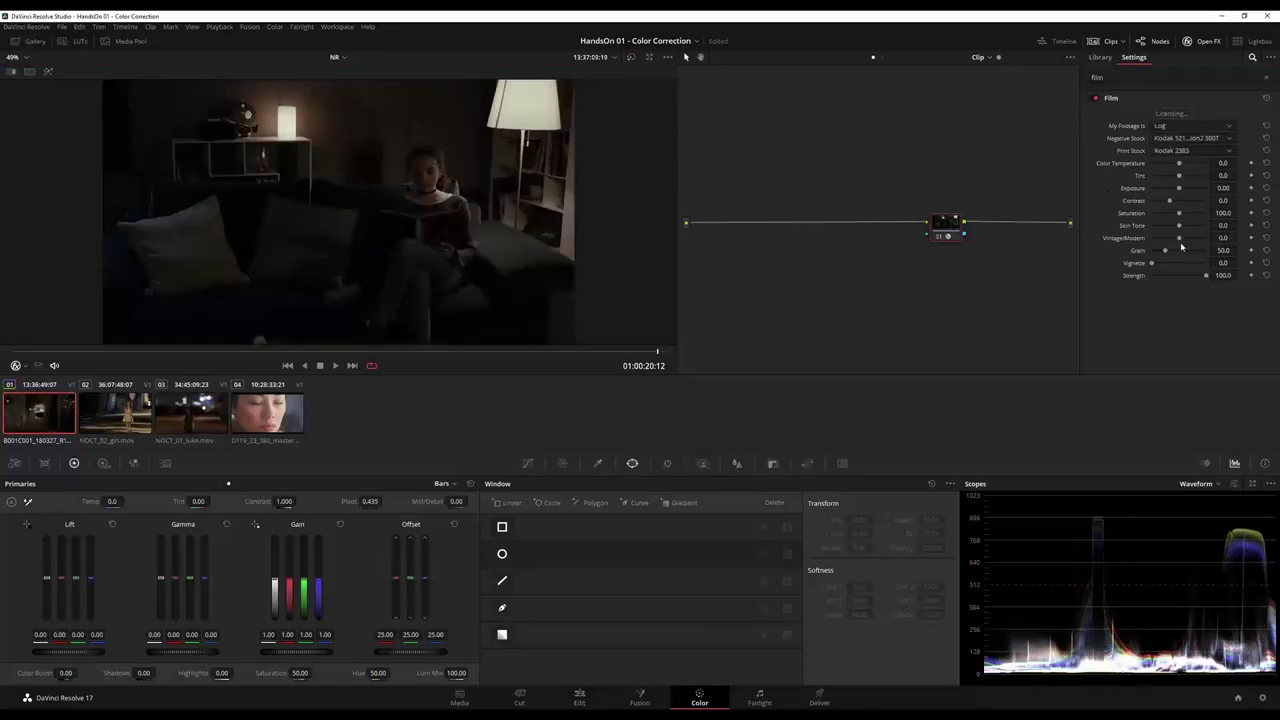
drag(1180, 190, 1183, 188)
click(1192, 140)
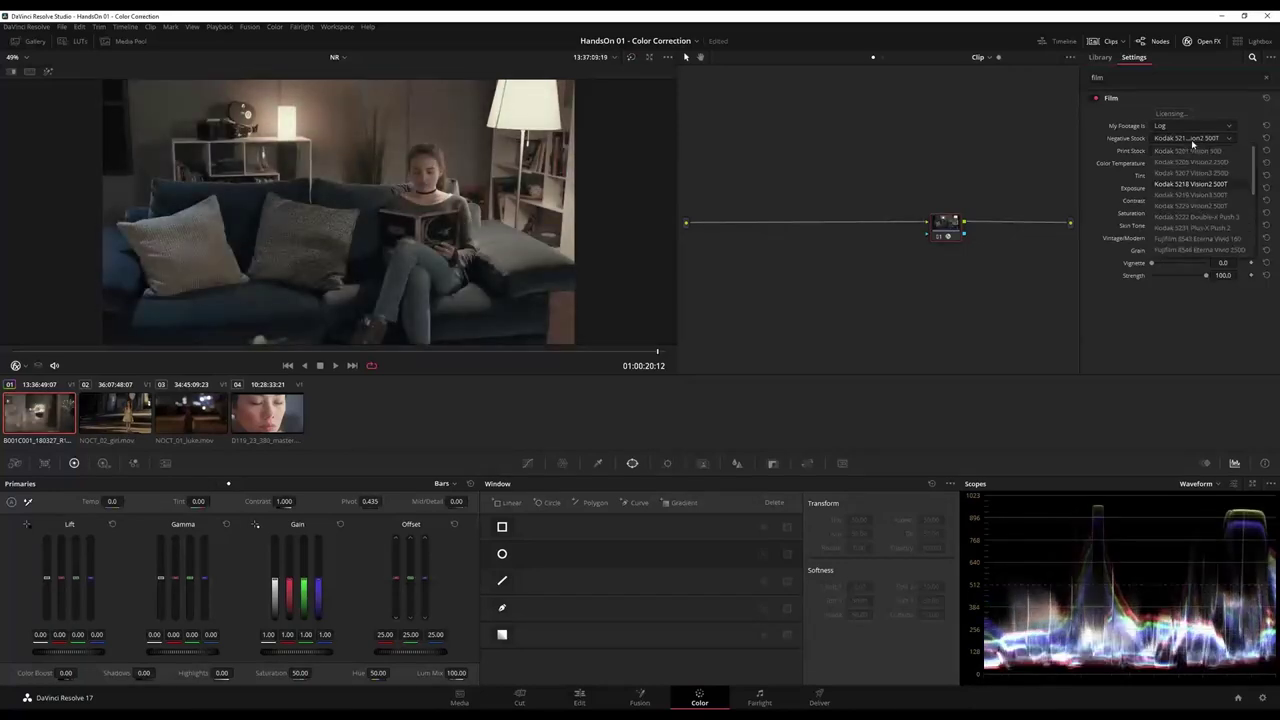
click(1155, 150)
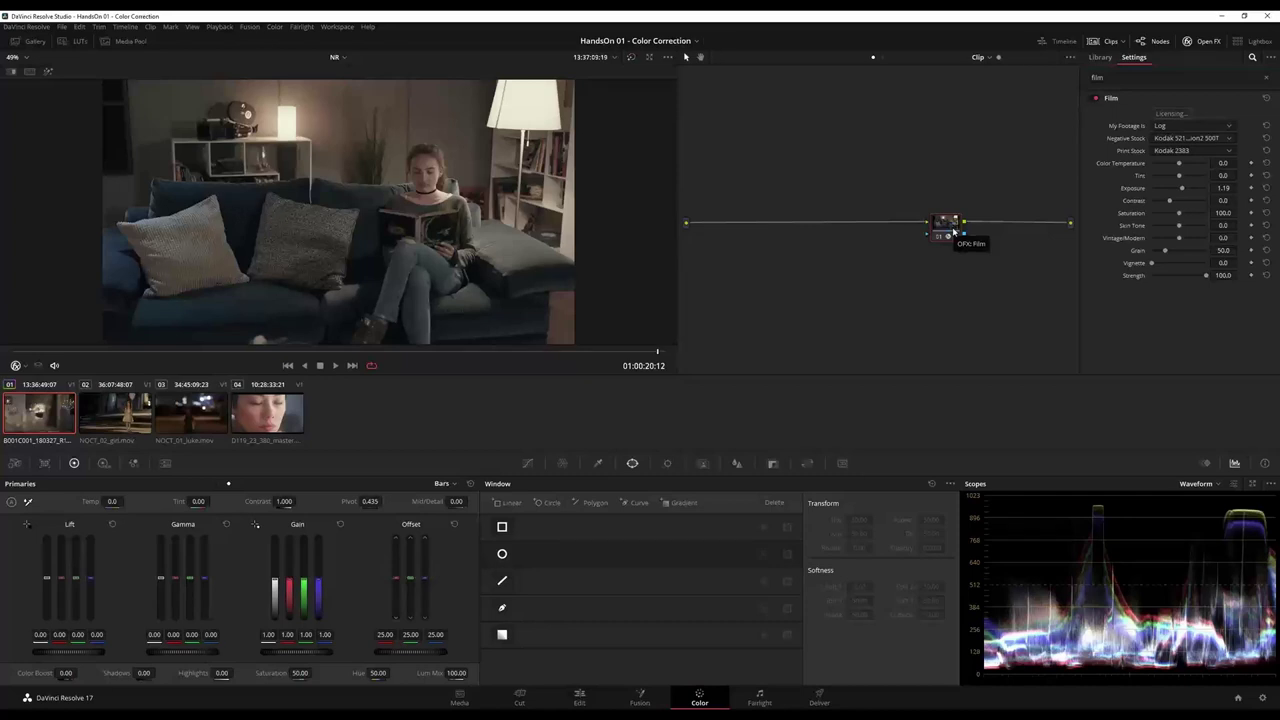
Step: Replace the node's Film plugin with Magic Bullet Looks and view the preset looks in its editor
right_click(953, 231)
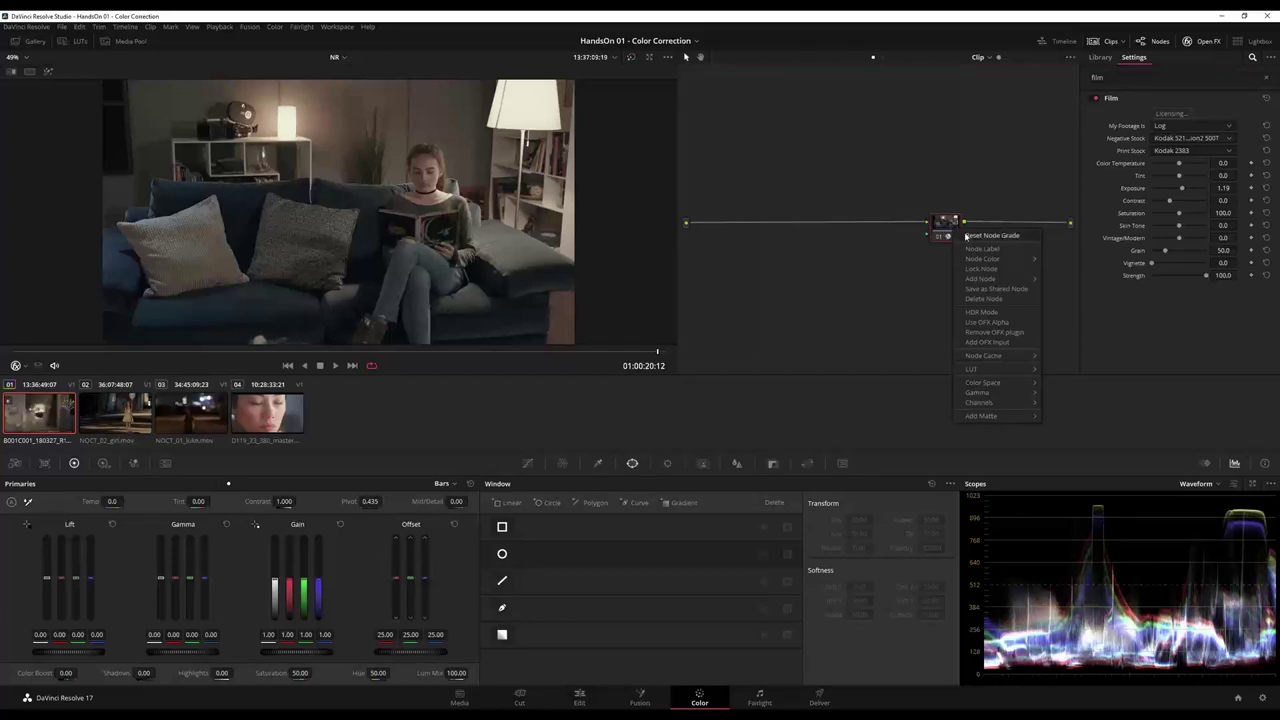
click(994, 332)
drag(1117, 77, 1077, 80)
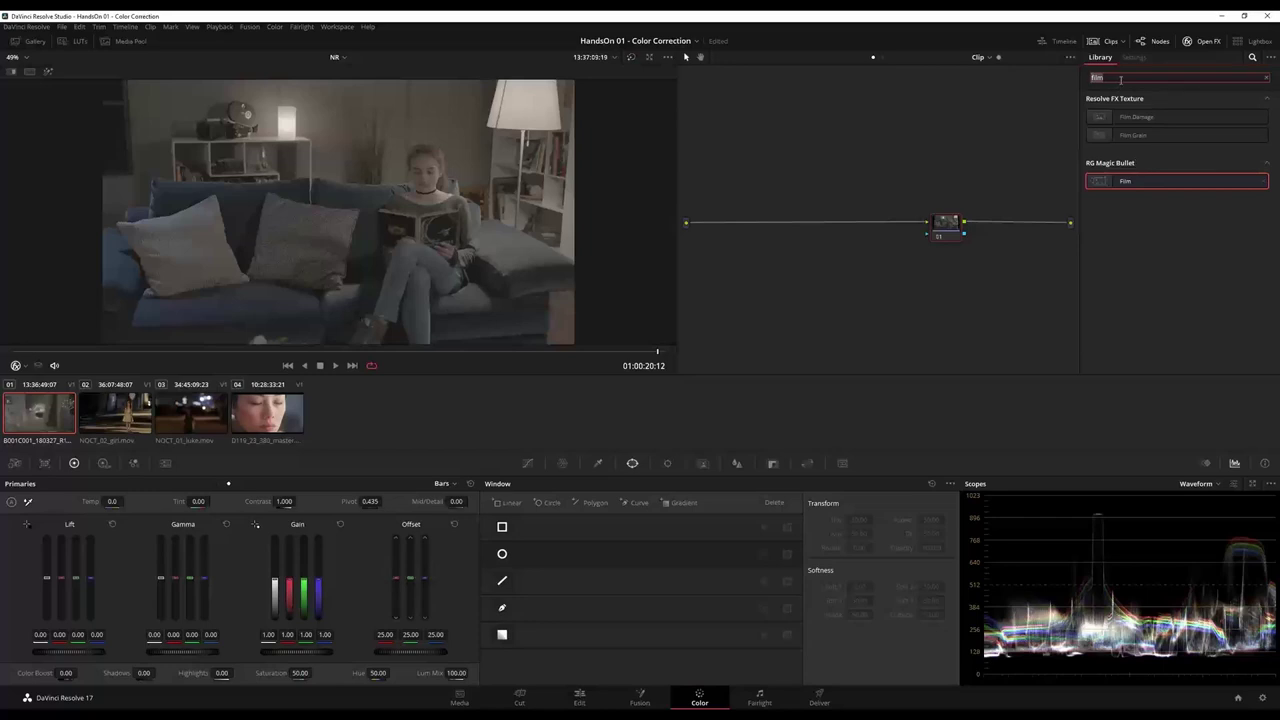
text(look)
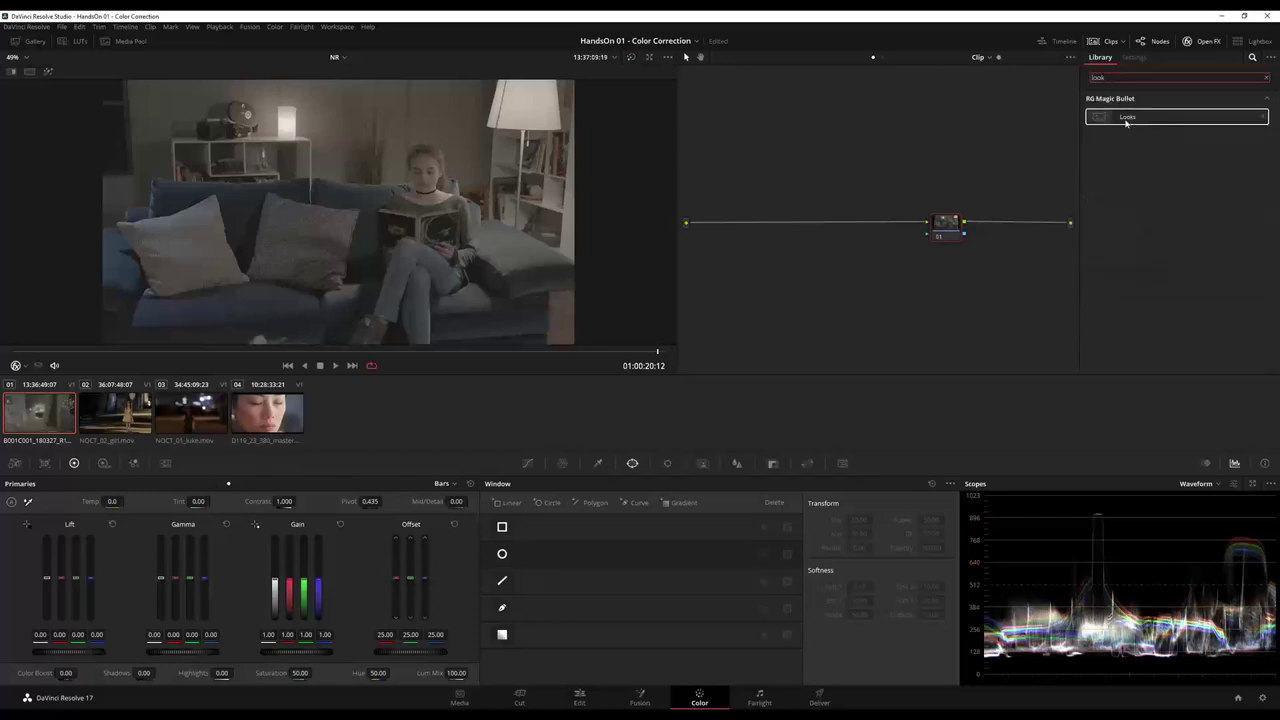
drag(1126, 117, 921, 236)
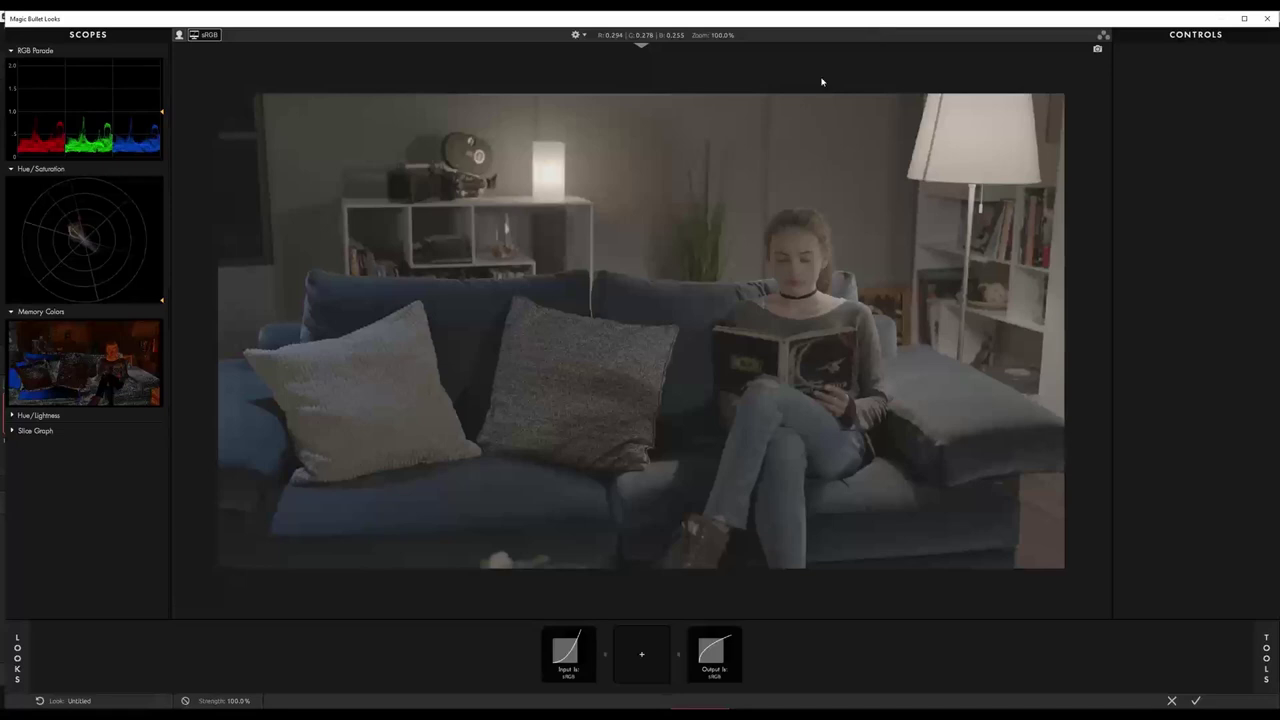
click(15, 673)
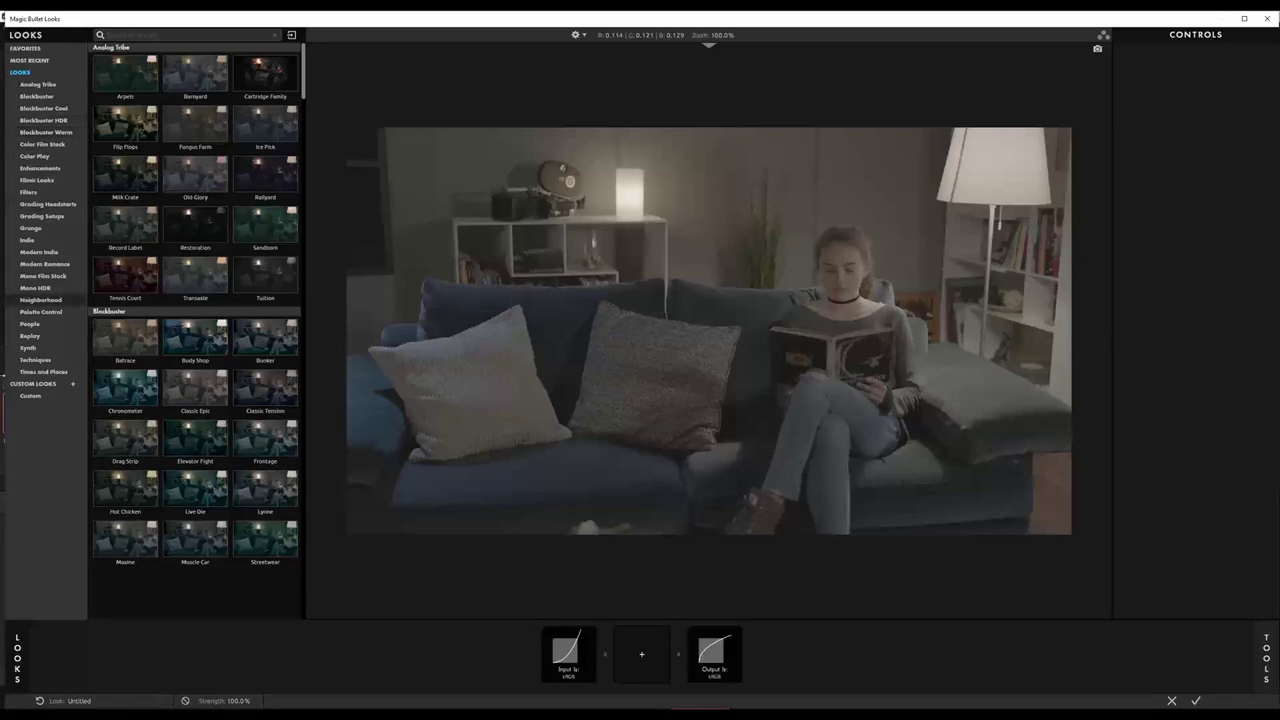
click(16, 658)
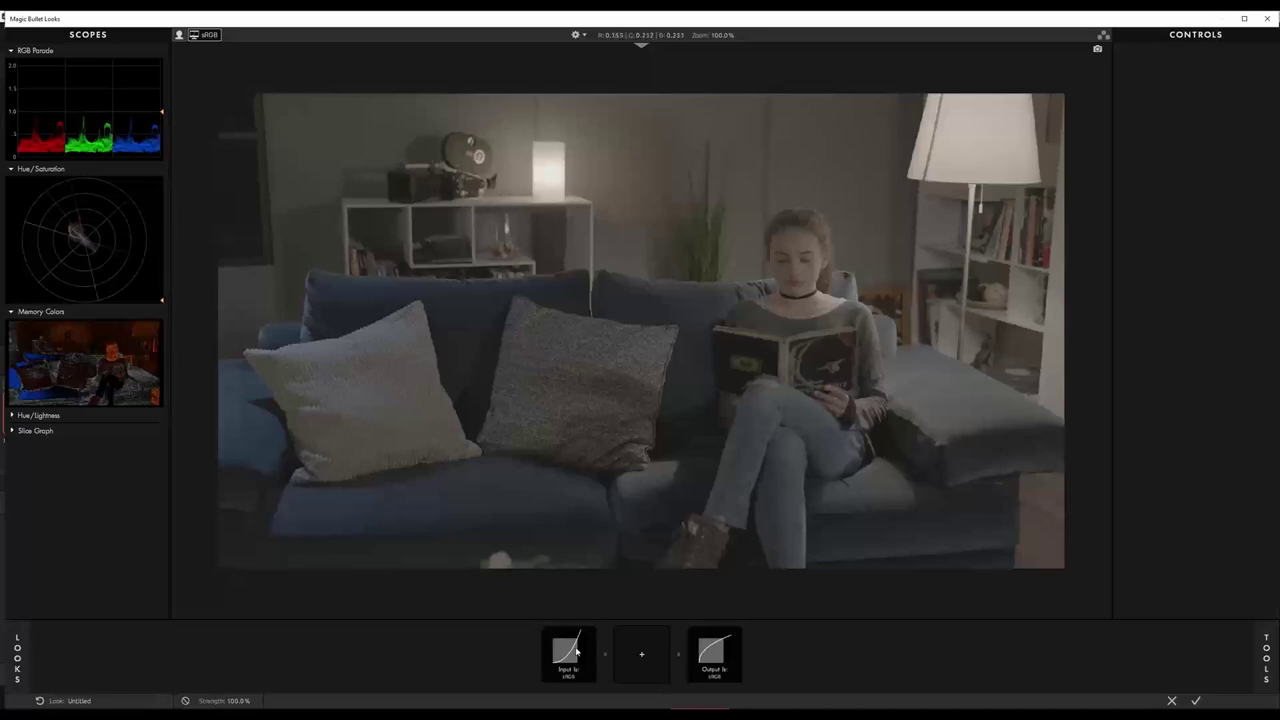
Step: Set the preview lookup to None and the look's input gamma to AlexaV3LogC
click(576, 652)
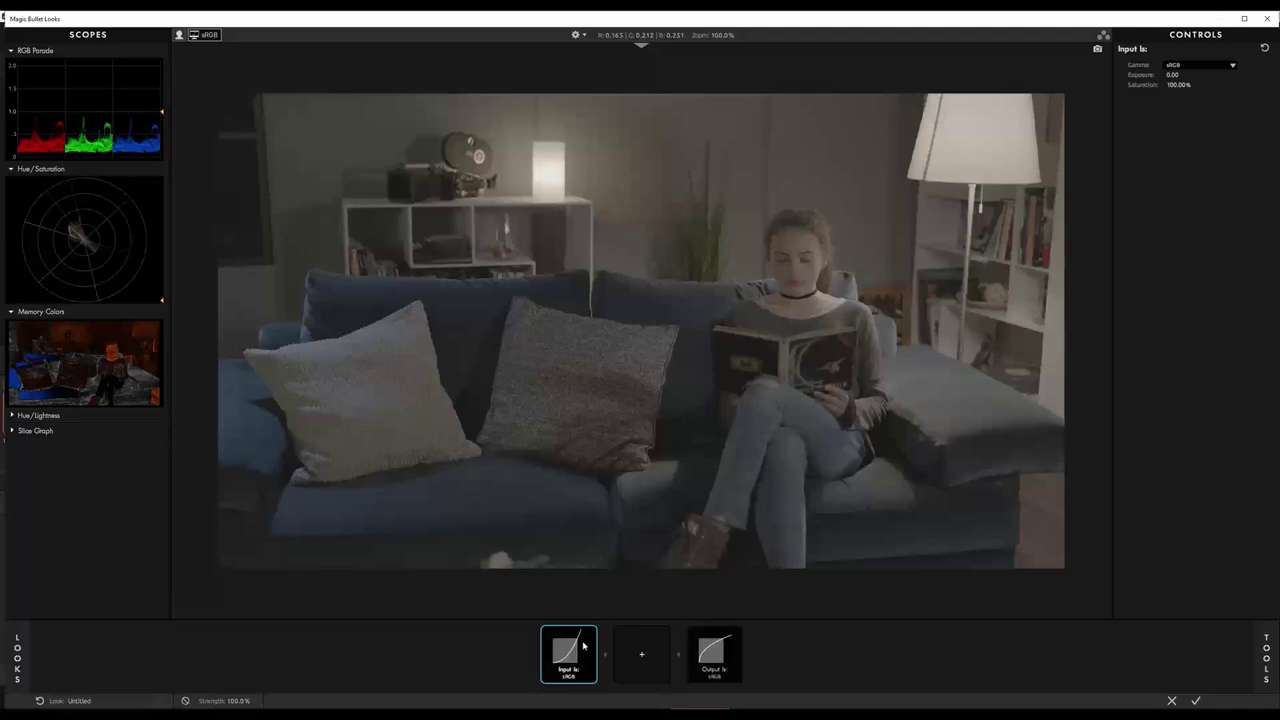
click(211, 35)
click(1193, 66)
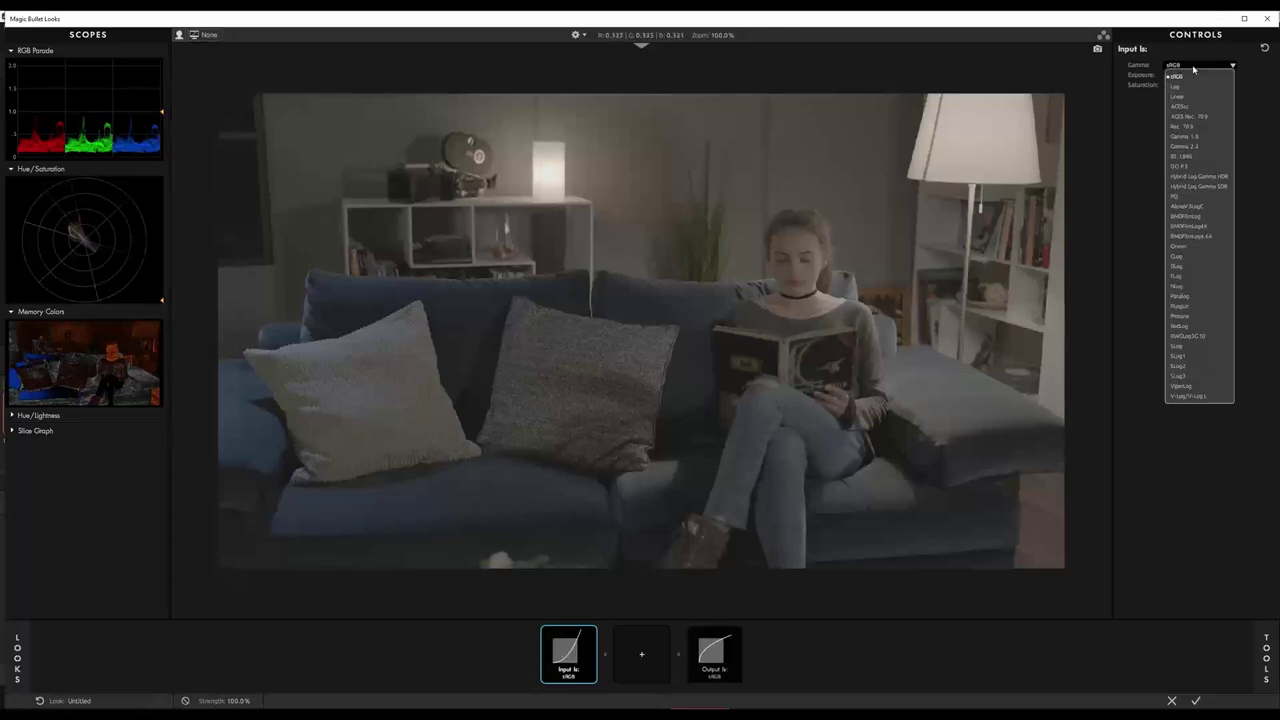
click(1188, 207)
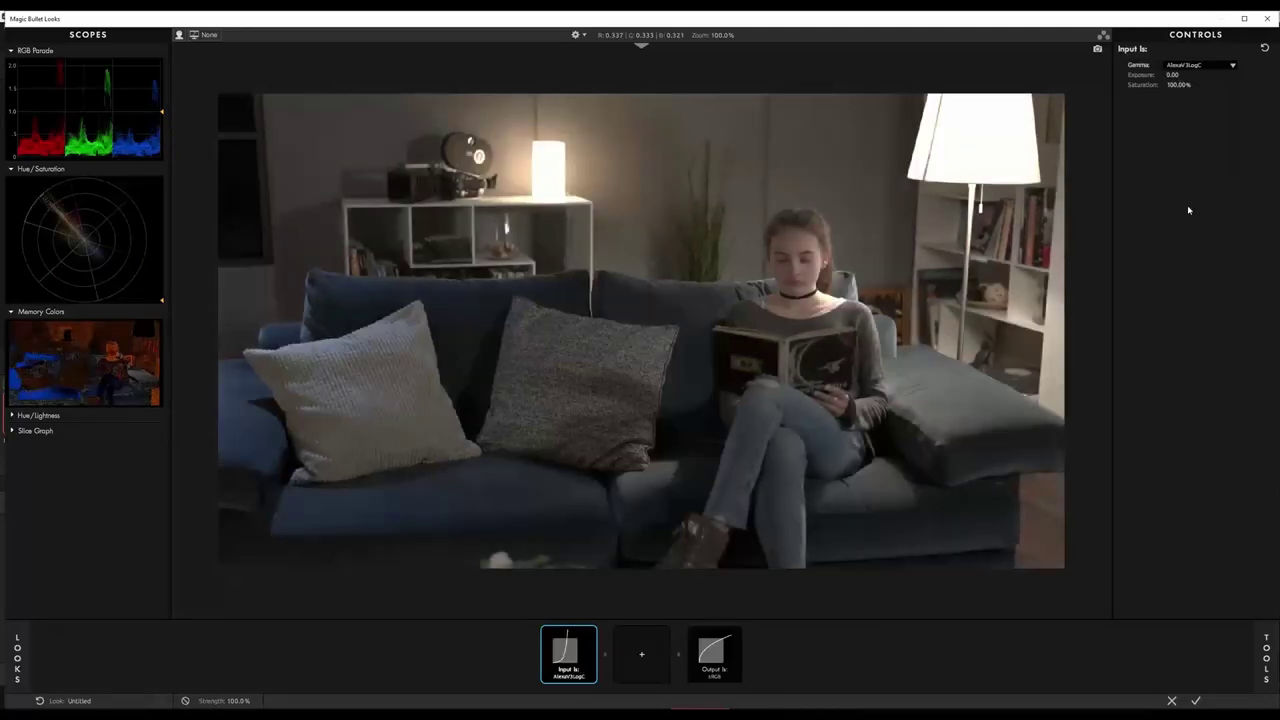
Step: Try Rec. 709, AlexaV3LogC and RWGLog3G10 as the look's output gamma, ending on AlexaV3LogC
click(719, 661)
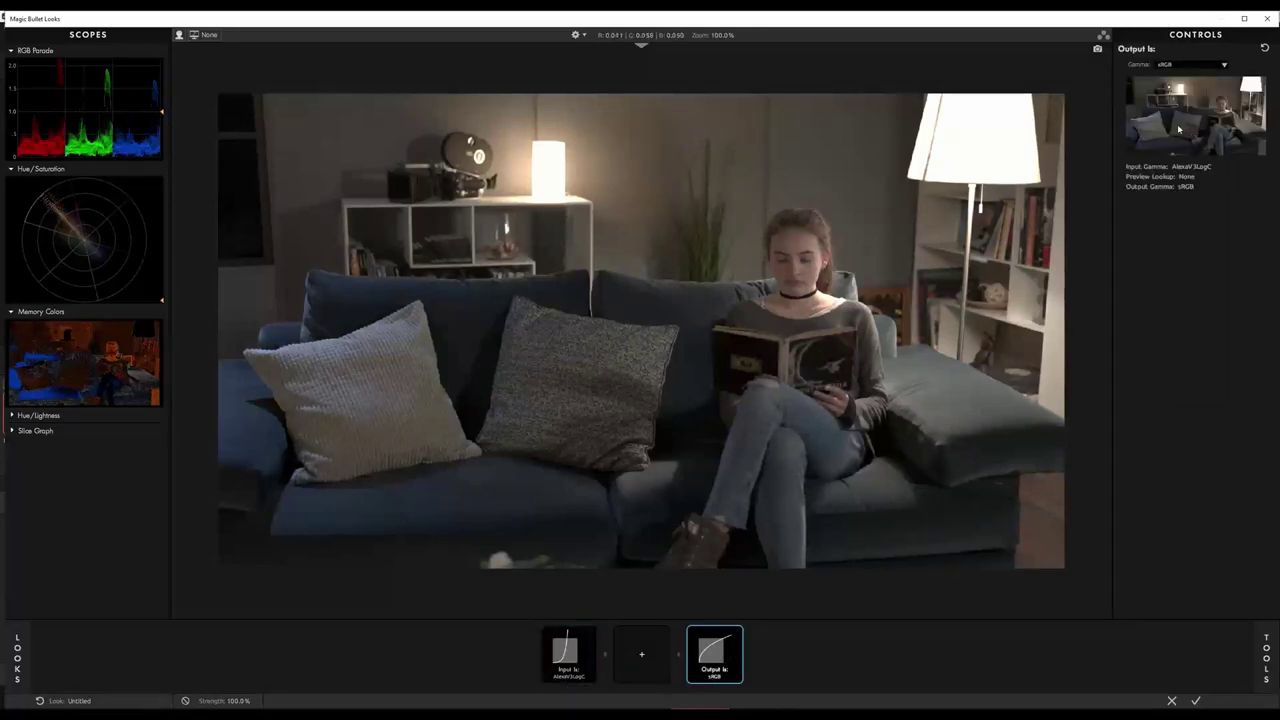
click(1192, 64)
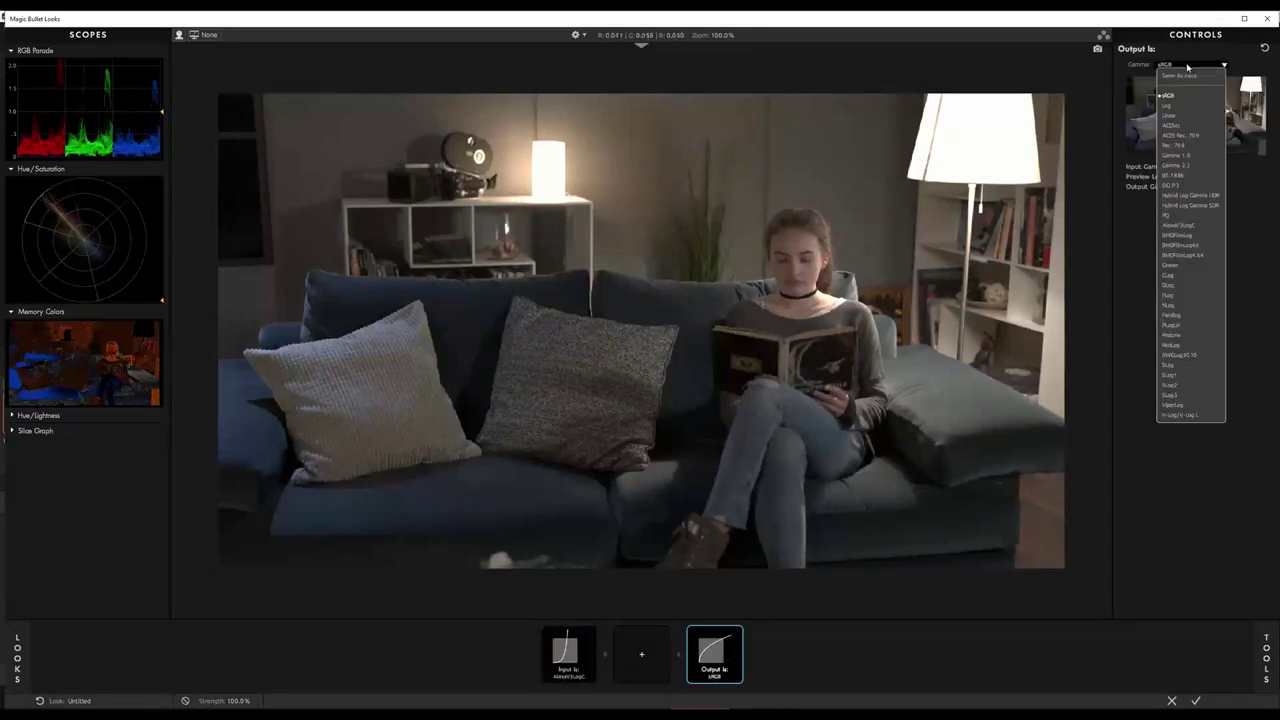
click(1182, 146)
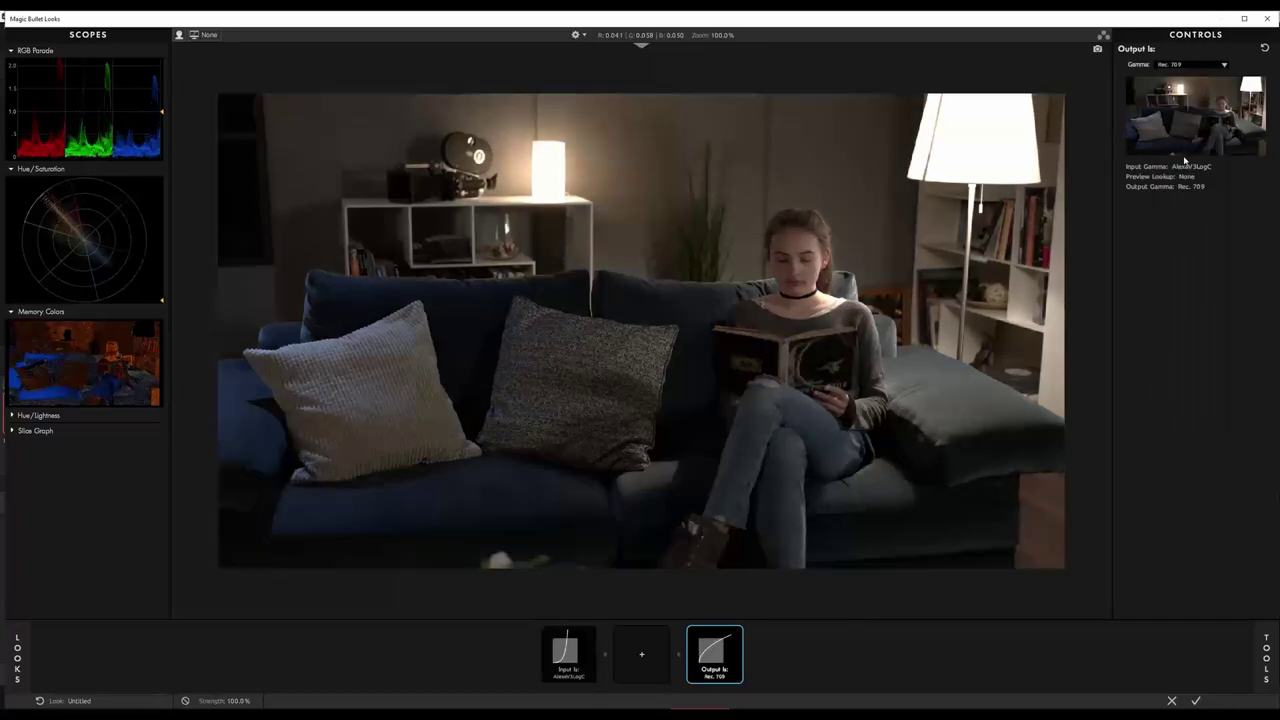
click(1214, 66)
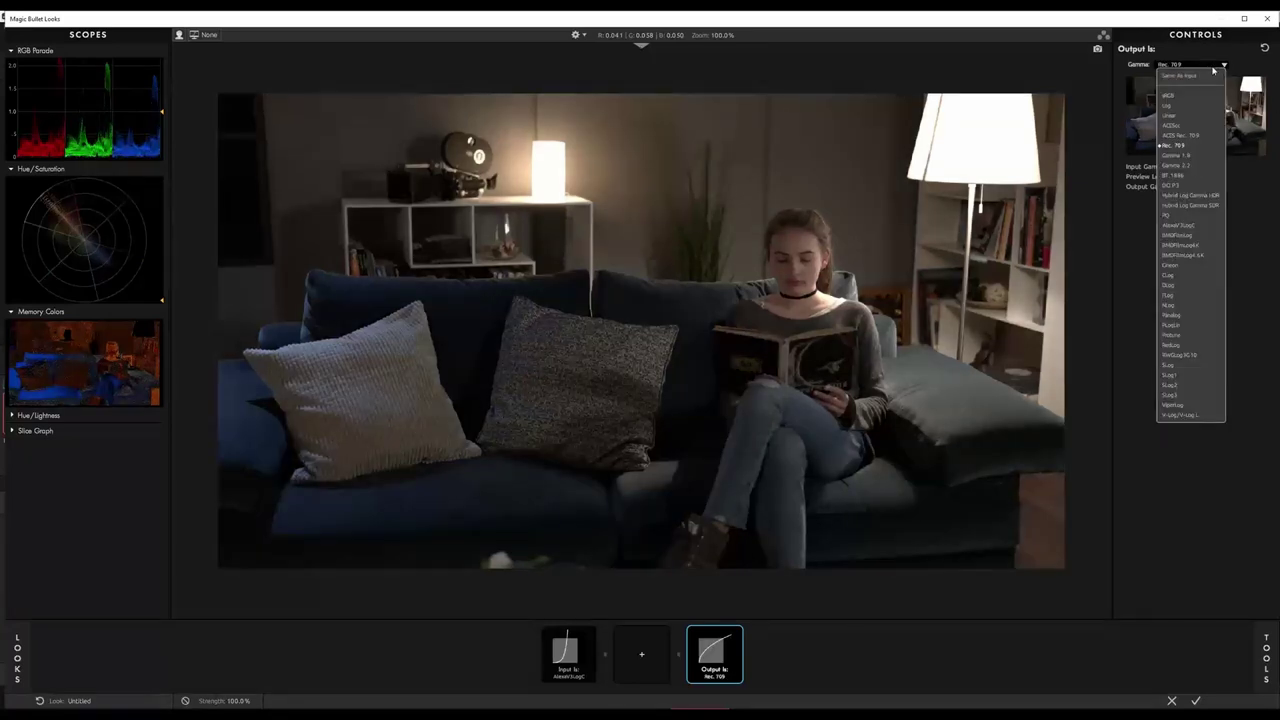
click(1188, 226)
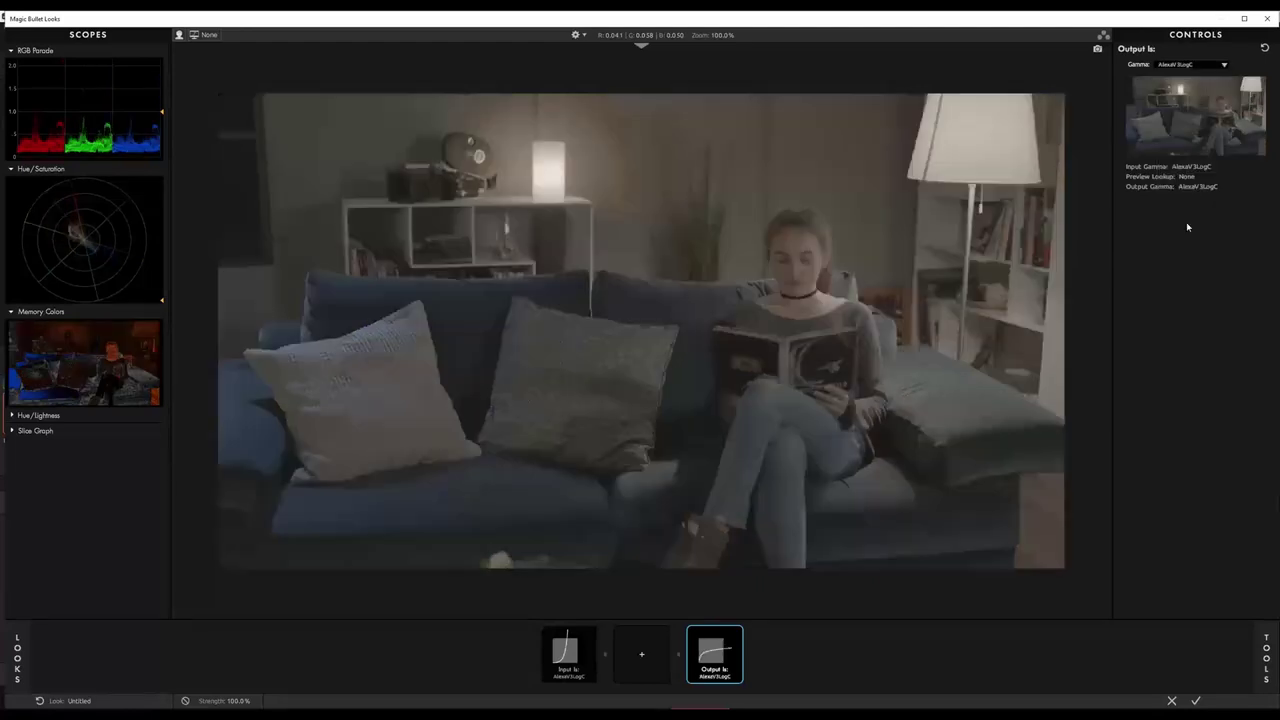
click(1195, 65)
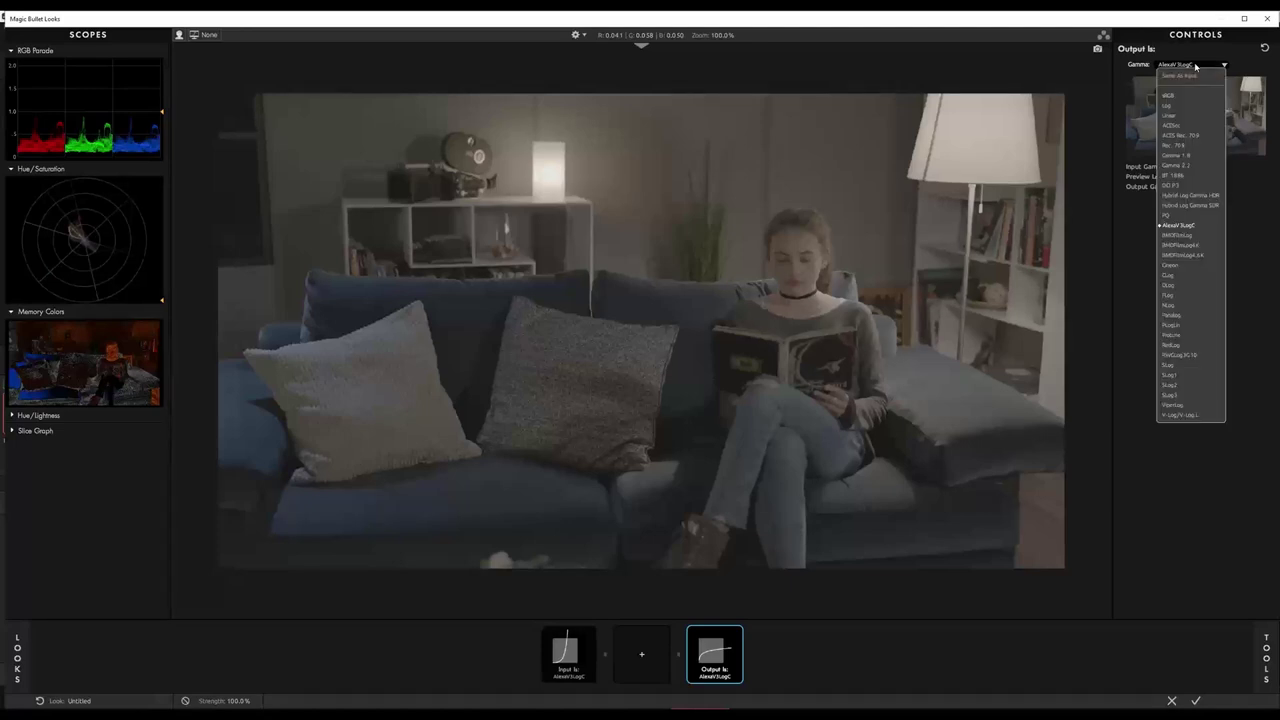
click(1178, 356)
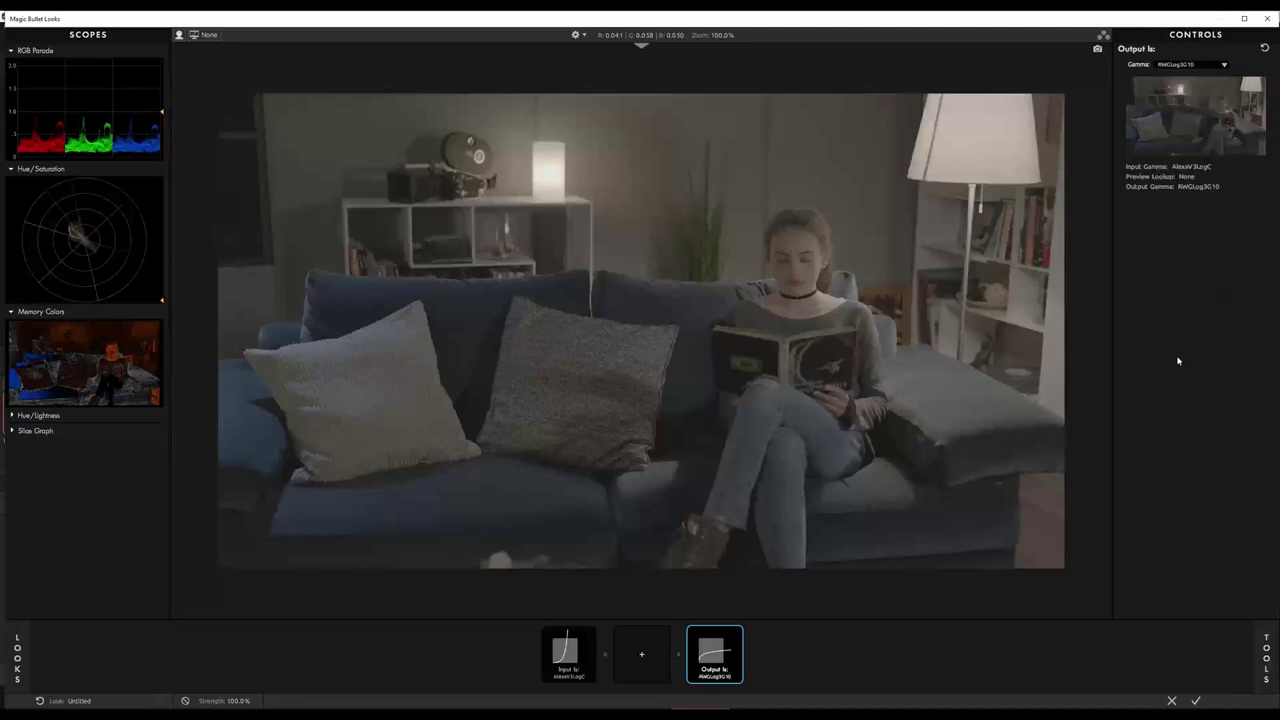
click(1202, 66)
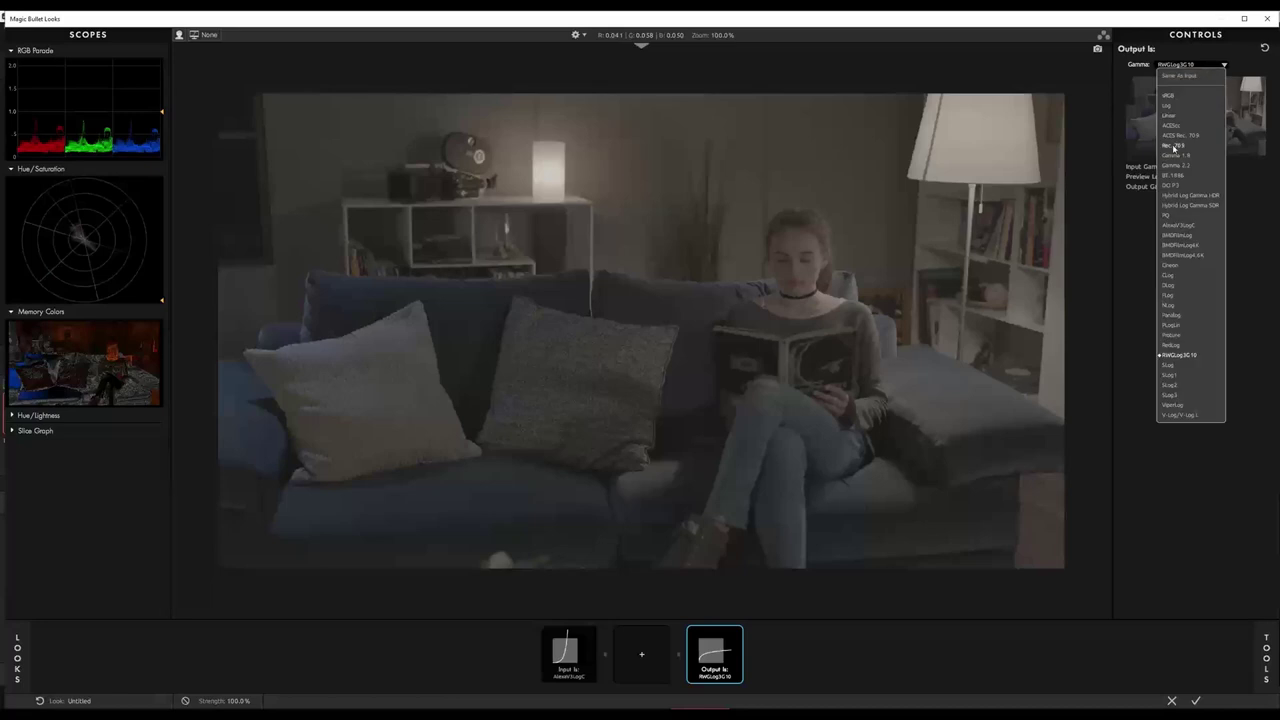
click(1187, 227)
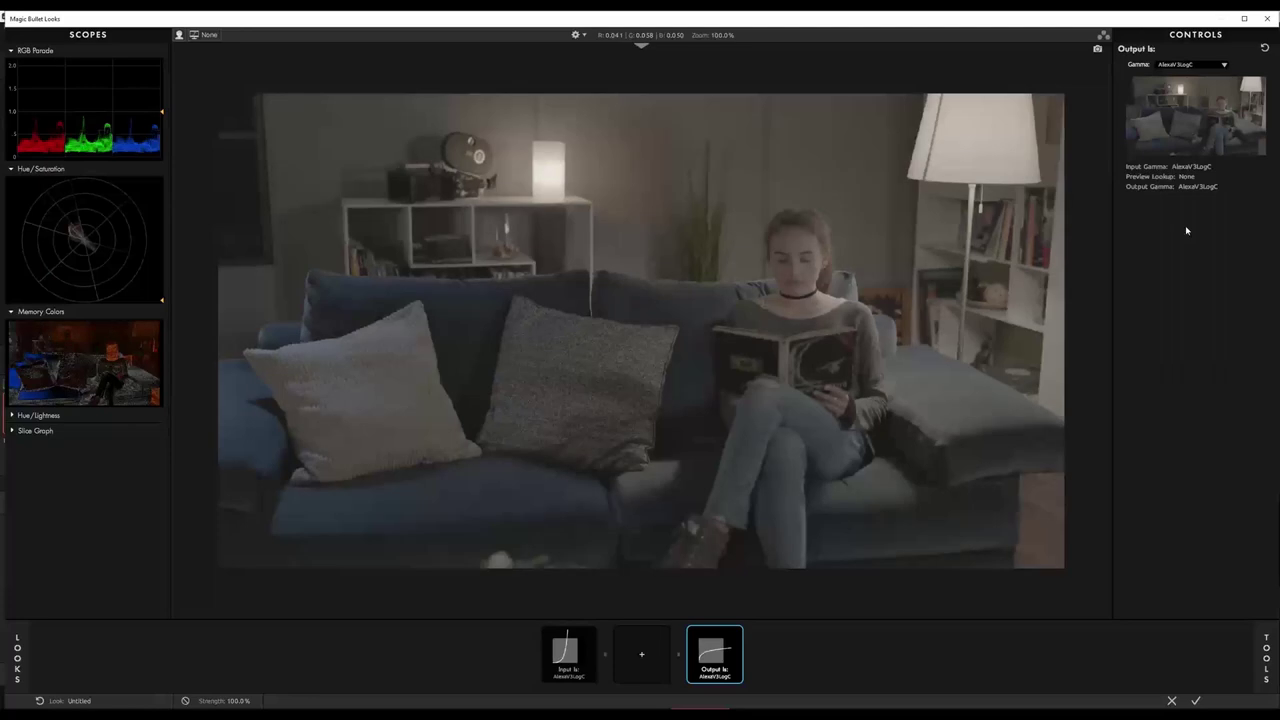
Step: Set the output gamma to Same As Input, switch the preview lookup to sRGB and apply the look to the clip
click(1189, 68)
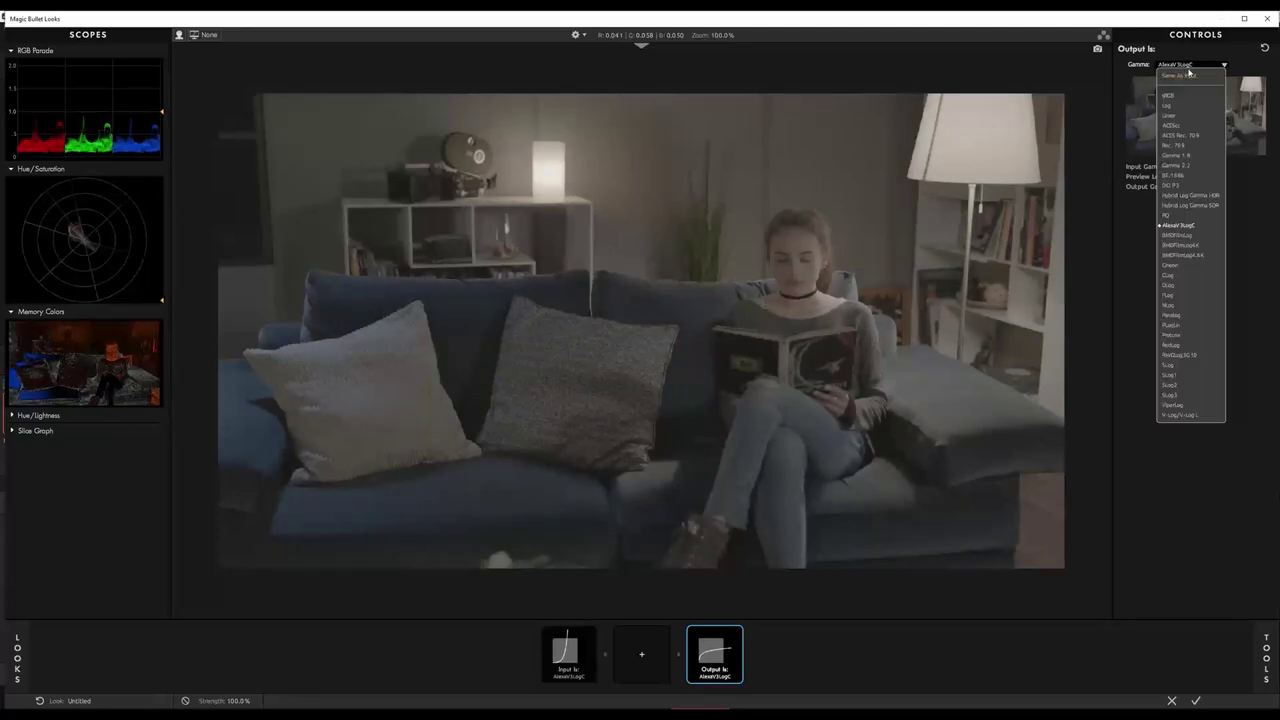
click(1182, 79)
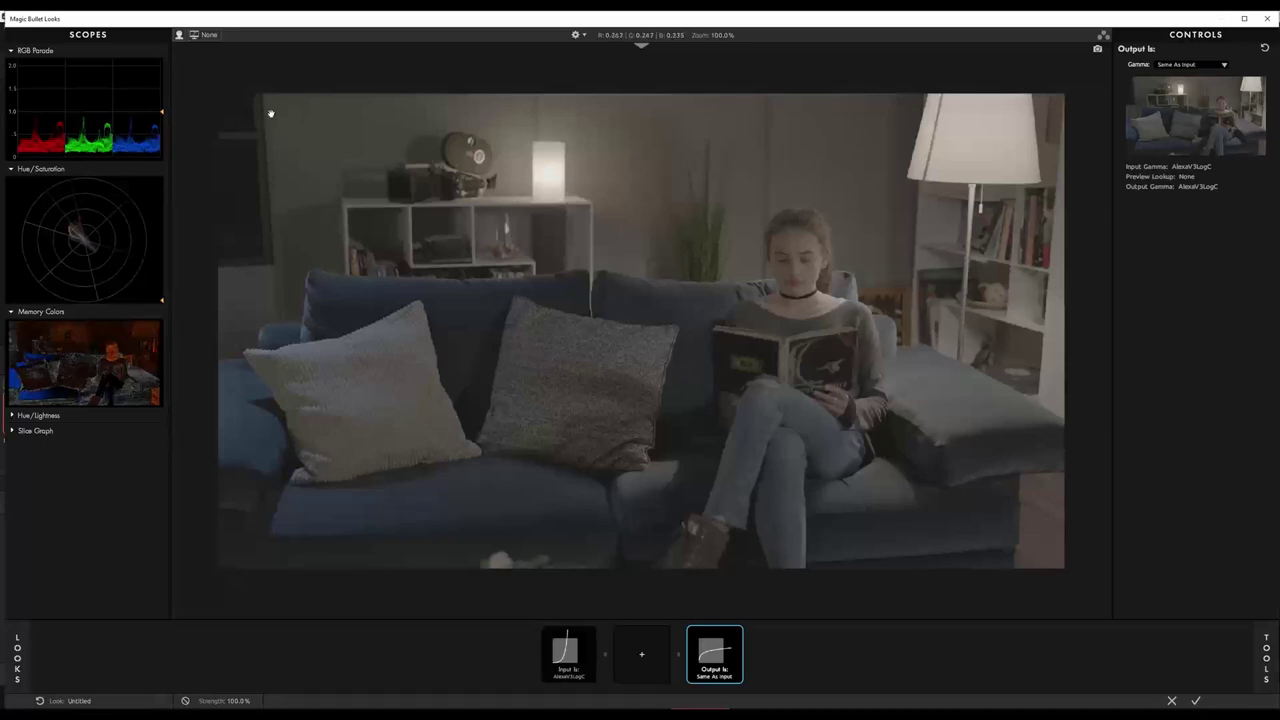
click(205, 36)
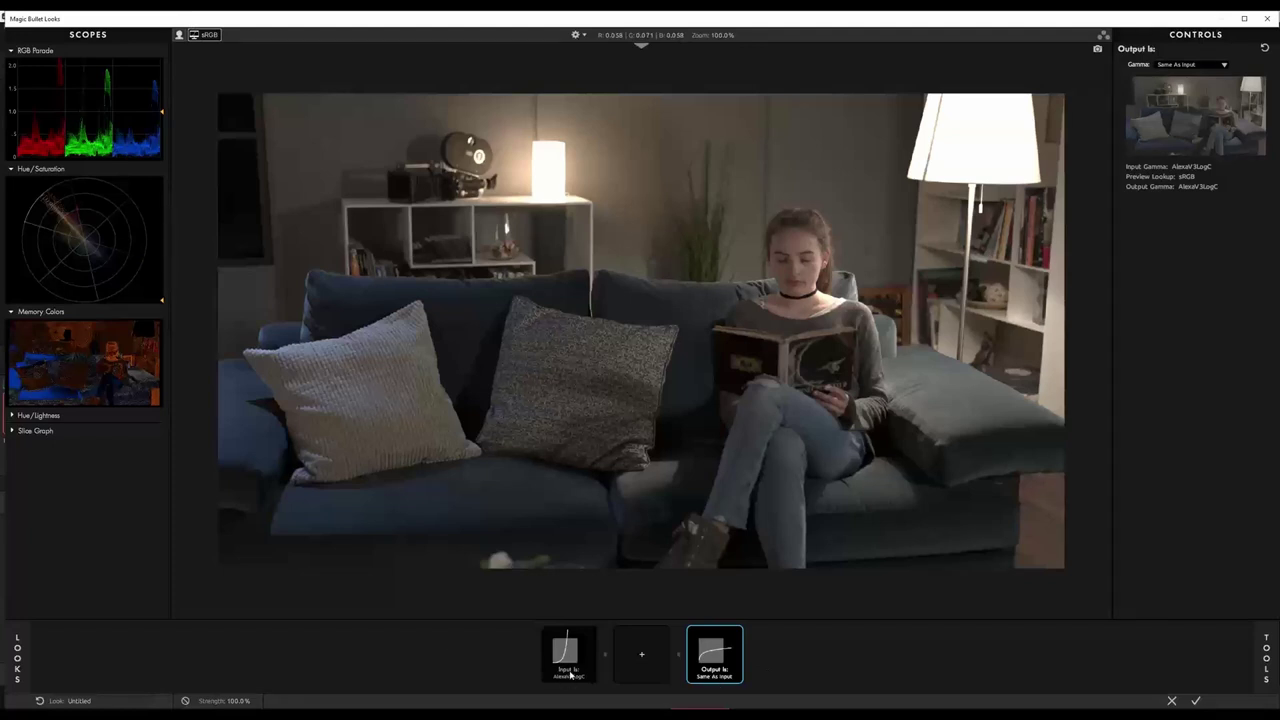
click(1195, 702)
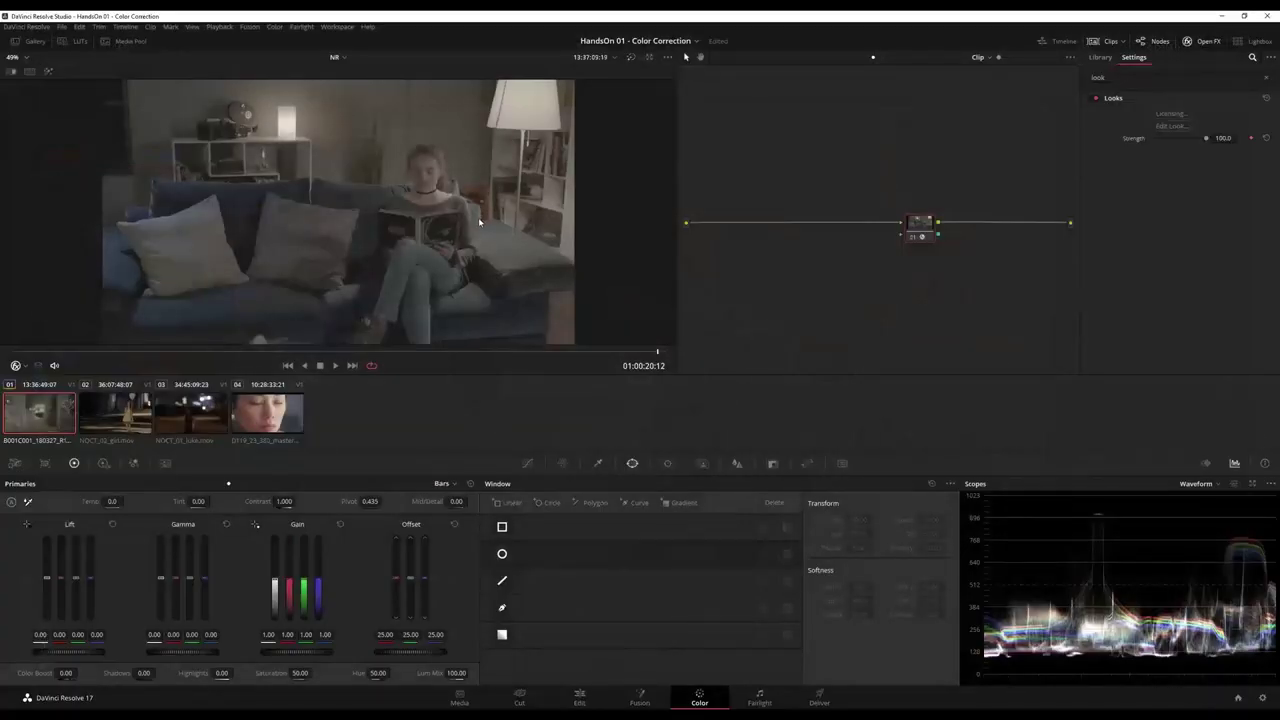
Step: Reopen the look for editing and add a Film Negative tool between the input and output in the tool chain
click(1165, 127)
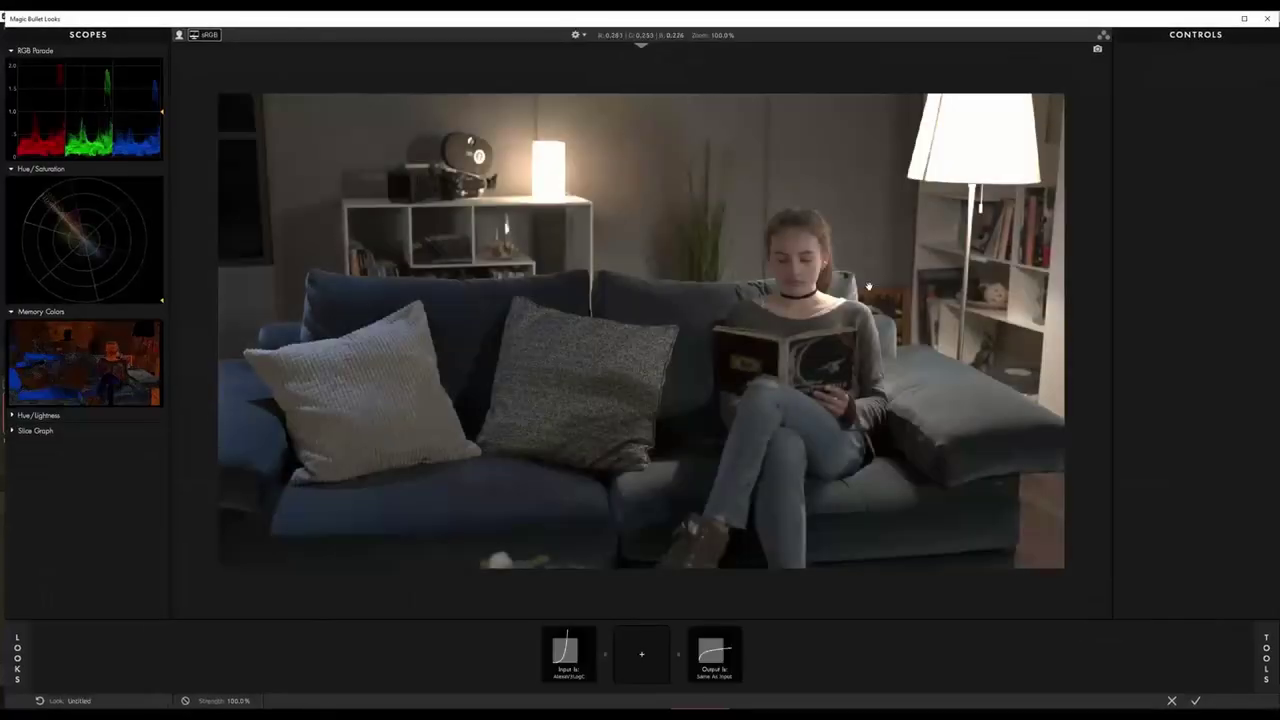
click(1266, 658)
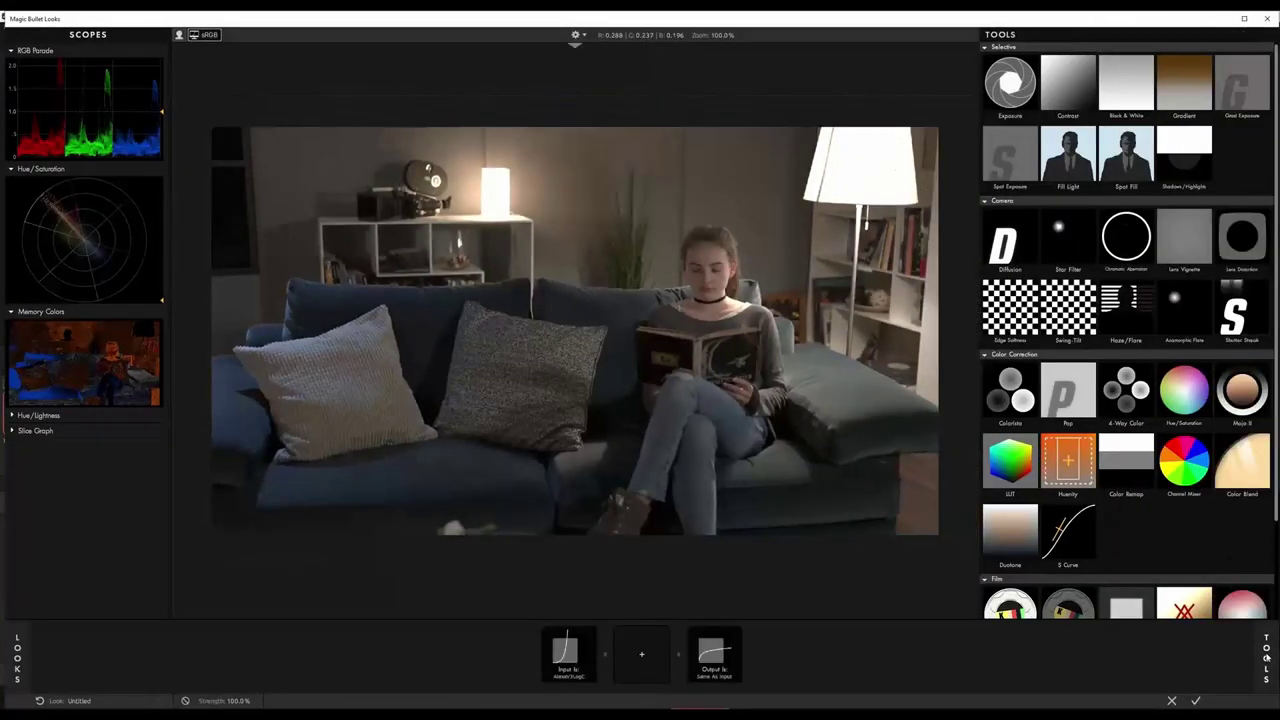
scroll(1180, 505, down, 2)
scroll(1180, 505, down, 2)
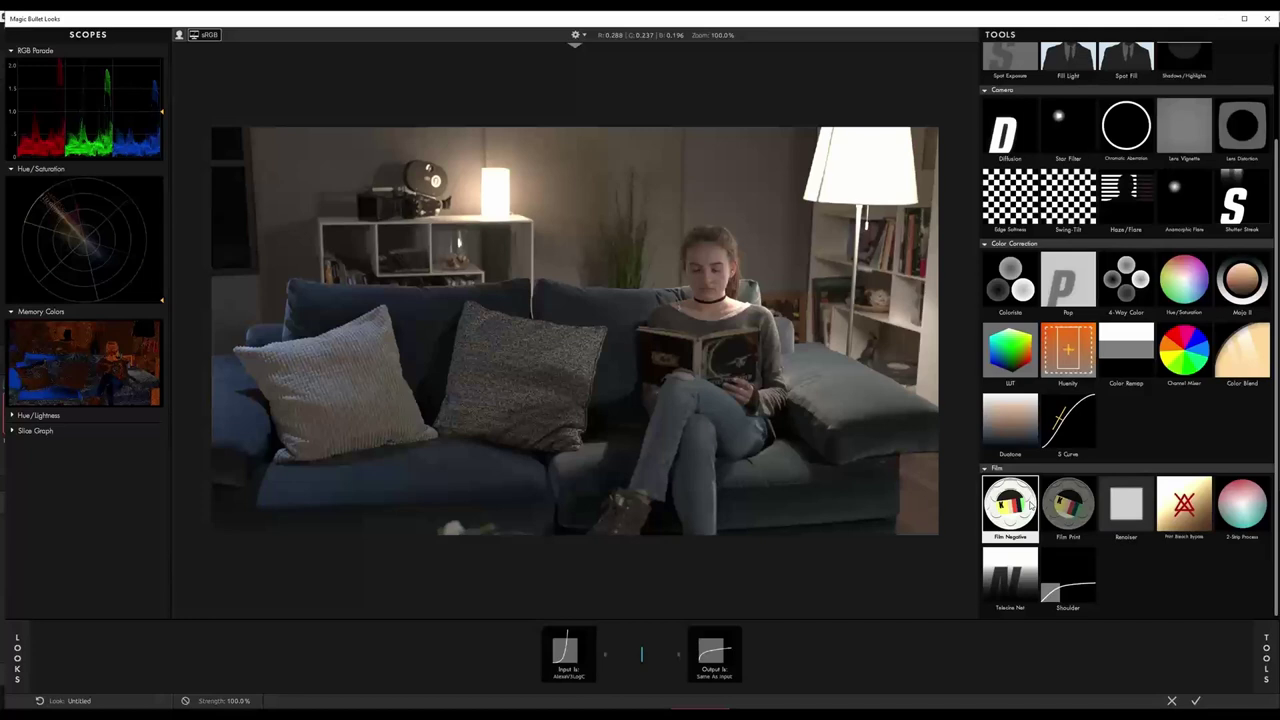
drag(1030, 505, 641, 650)
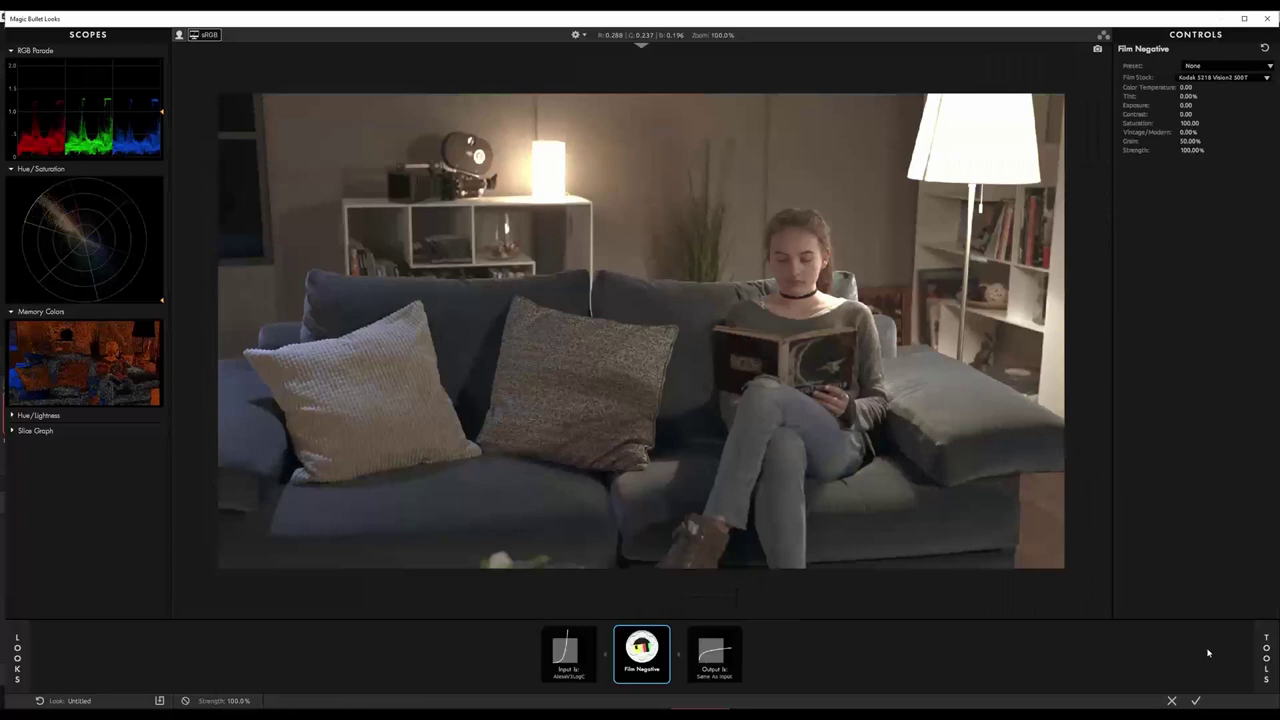
Step: Add a Film Print tool after Film Negative and set its Exposure to +0.90
mouse_move(1266, 655)
drag(1068, 505, 701, 655)
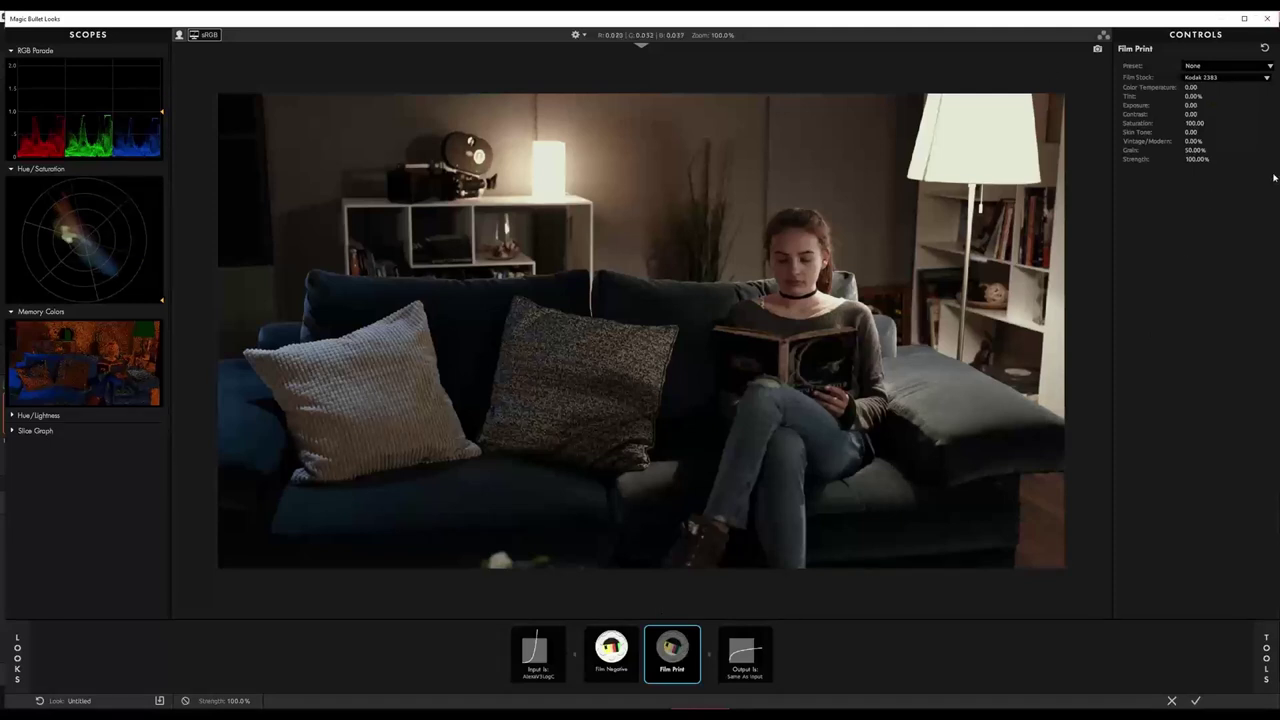
drag(1190, 105, 1218, 105)
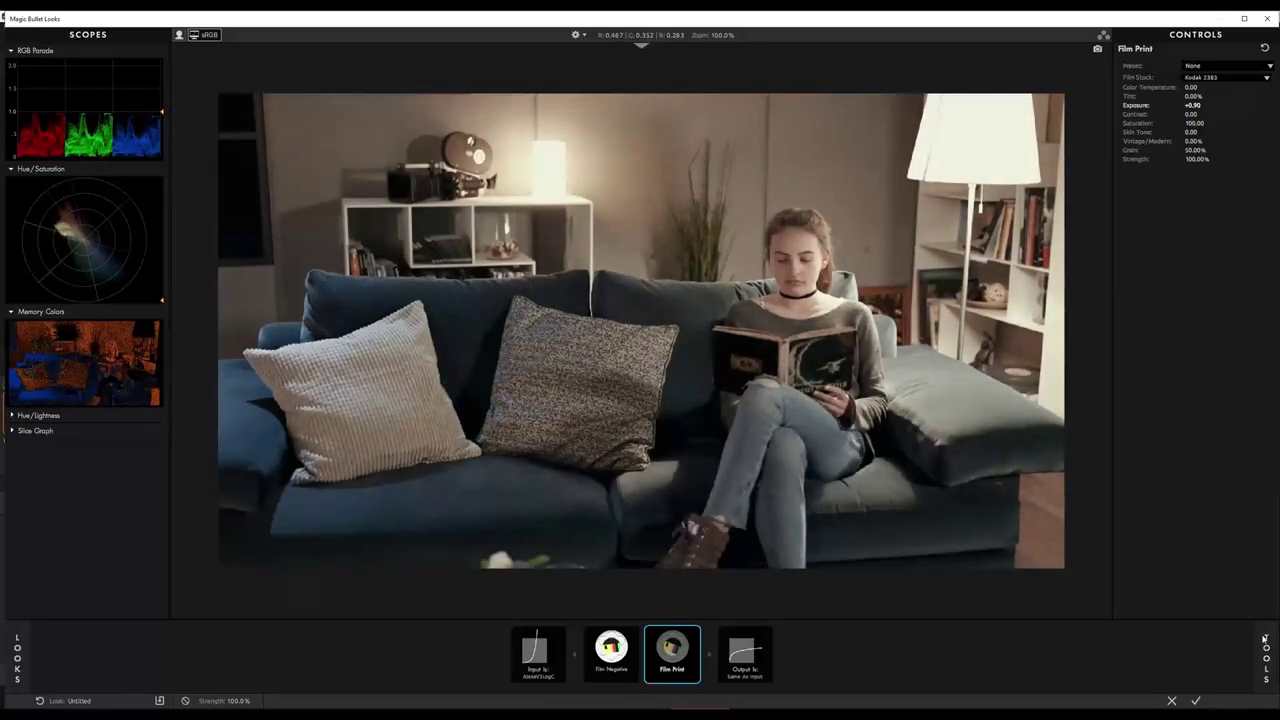
Step: Insert a Mojo II tool between Film Negative and Film Print in the tool chain
click(1265, 650)
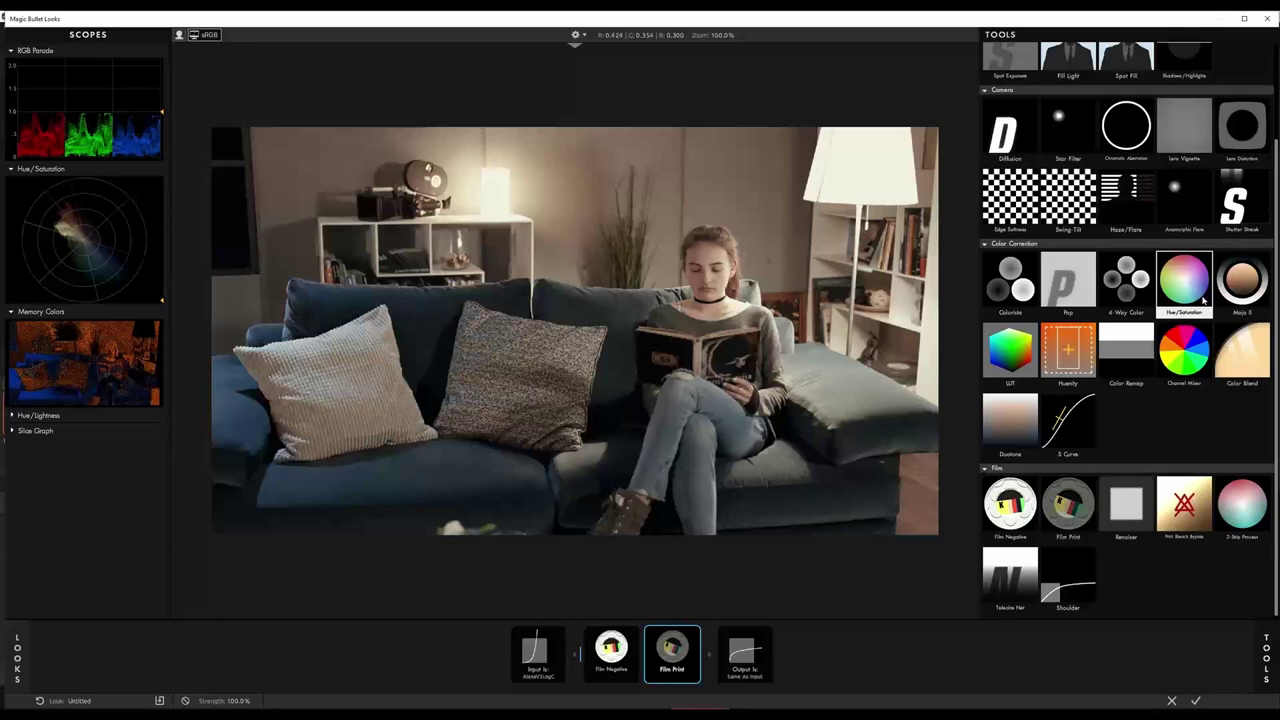
drag(1228, 305, 642, 652)
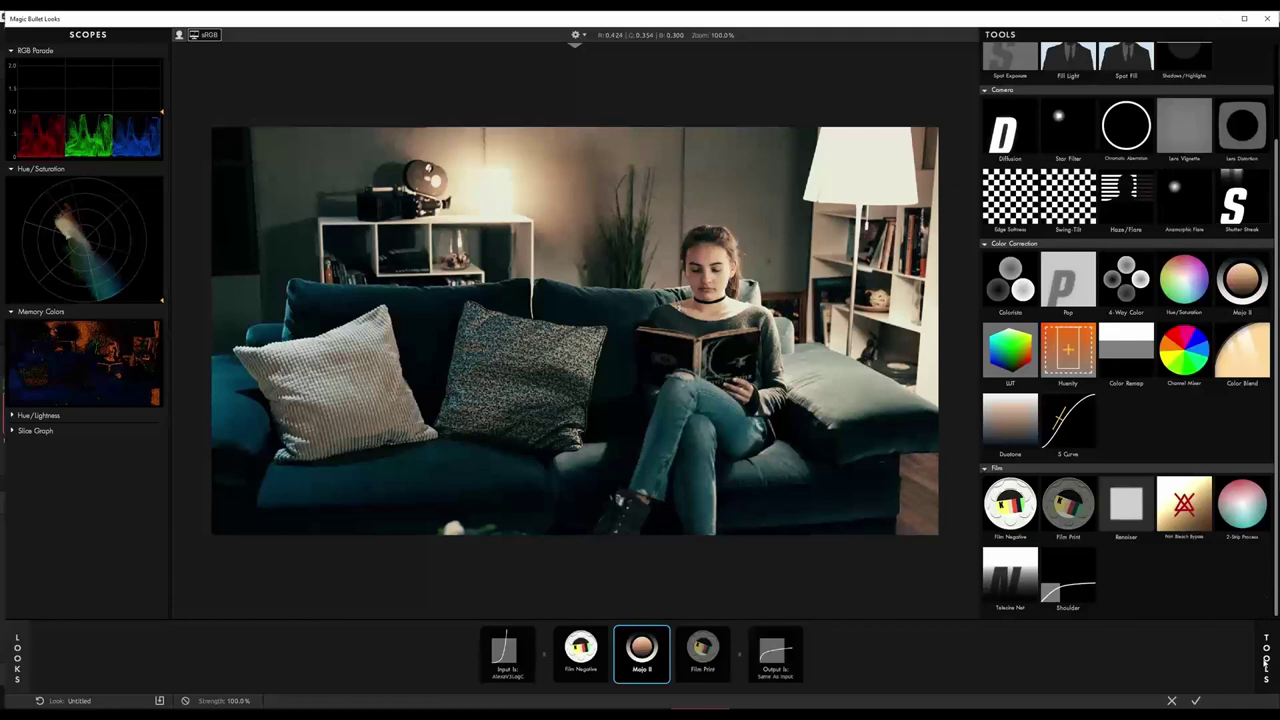
click(1266, 660)
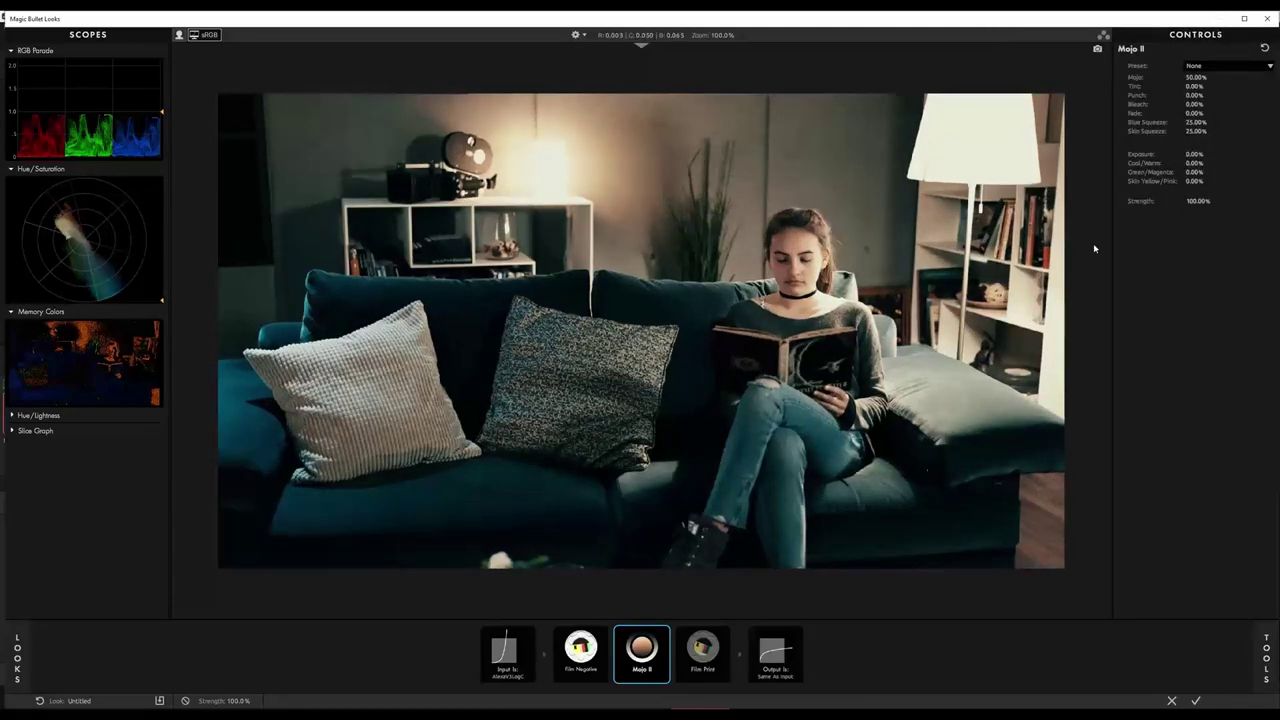
Step: Set the Mojo II tool's Mojo amount to 39.90% and its Strength to 71.90%
click(1214, 69)
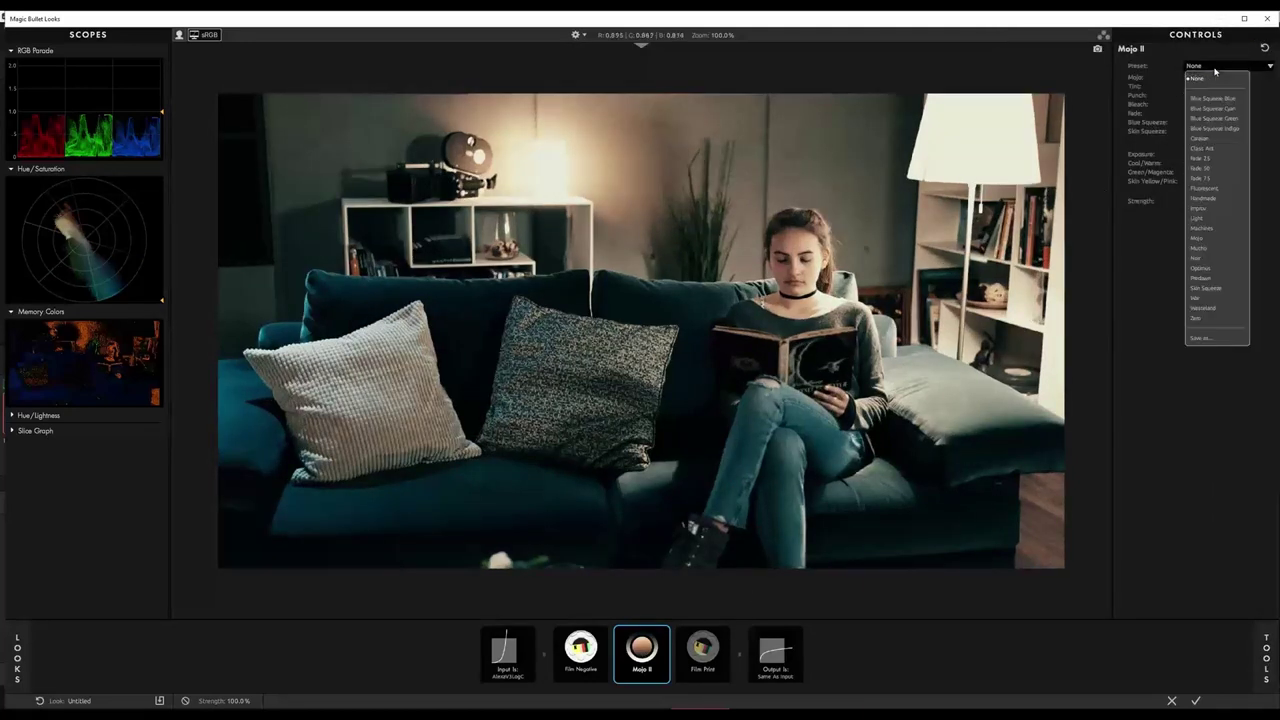
click(1146, 249)
drag(1192, 80, 1172, 80)
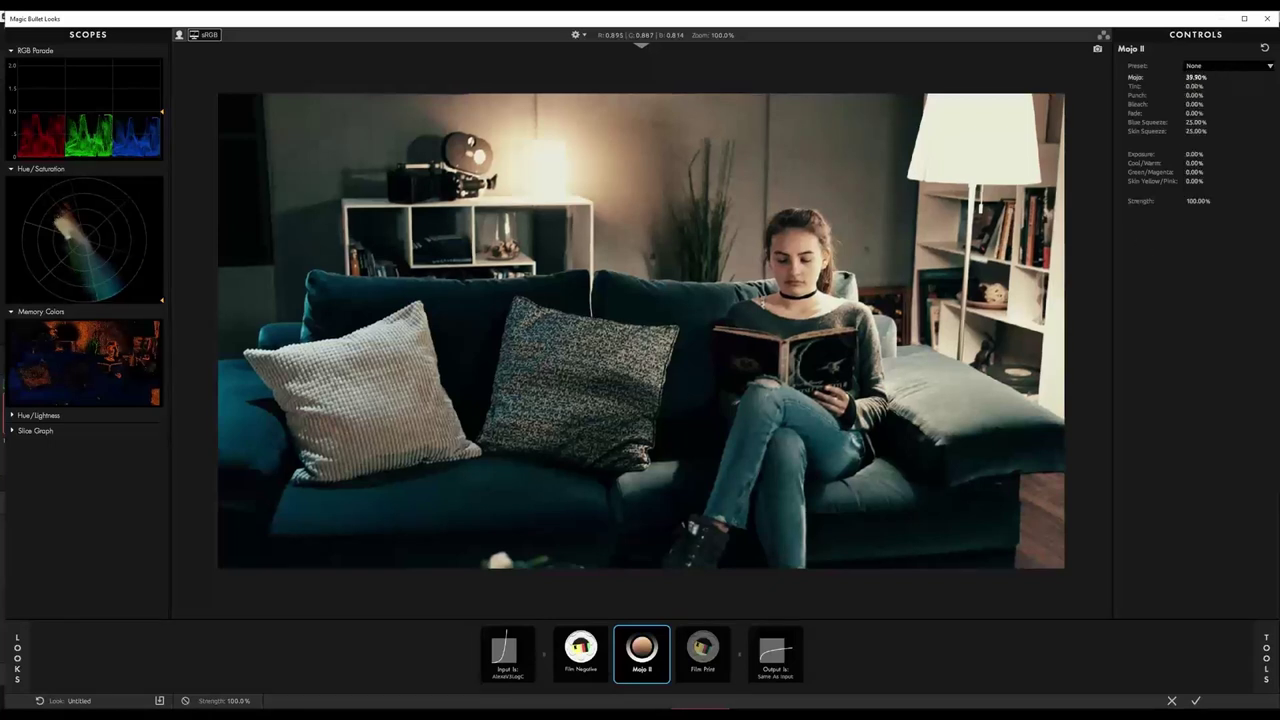
mouse_move(1197, 201)
mouse_down()
mouse_move(1174, 201)
mouse_move(1199, 202)
mouse_up()
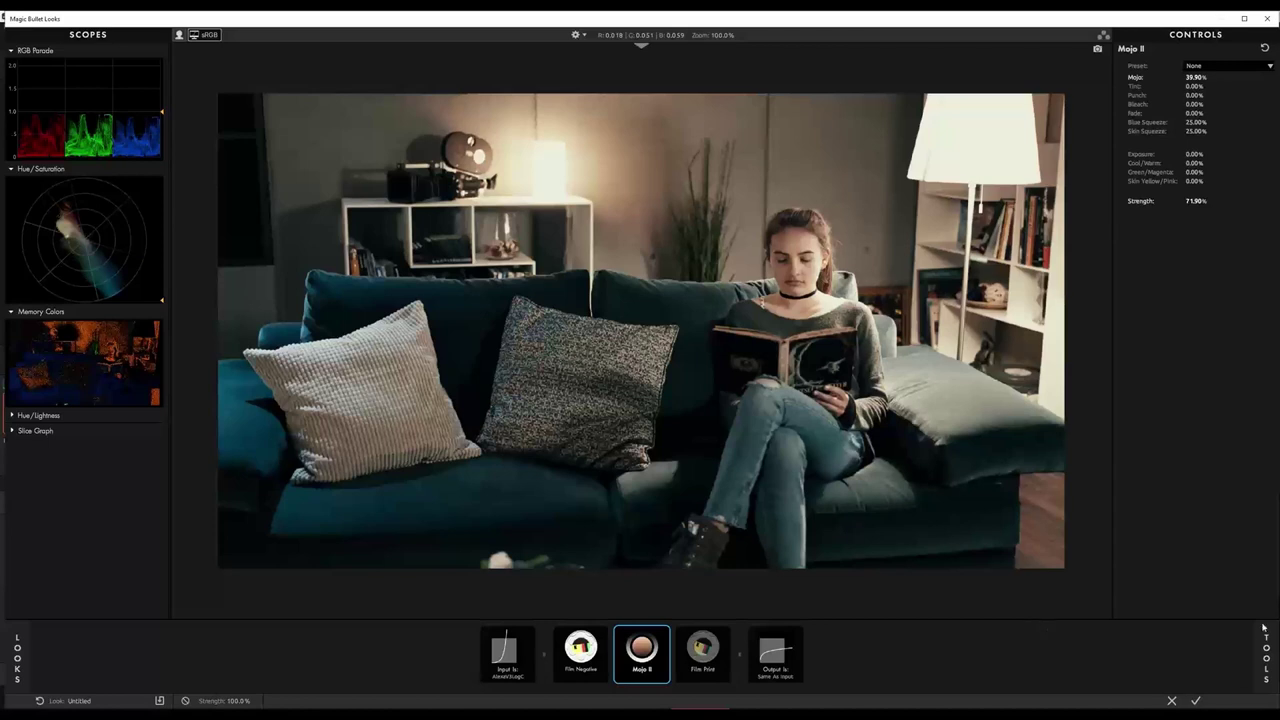
Step: Add a Telecine Net tool between Film Print and the output in the tool chain
click(1267, 643)
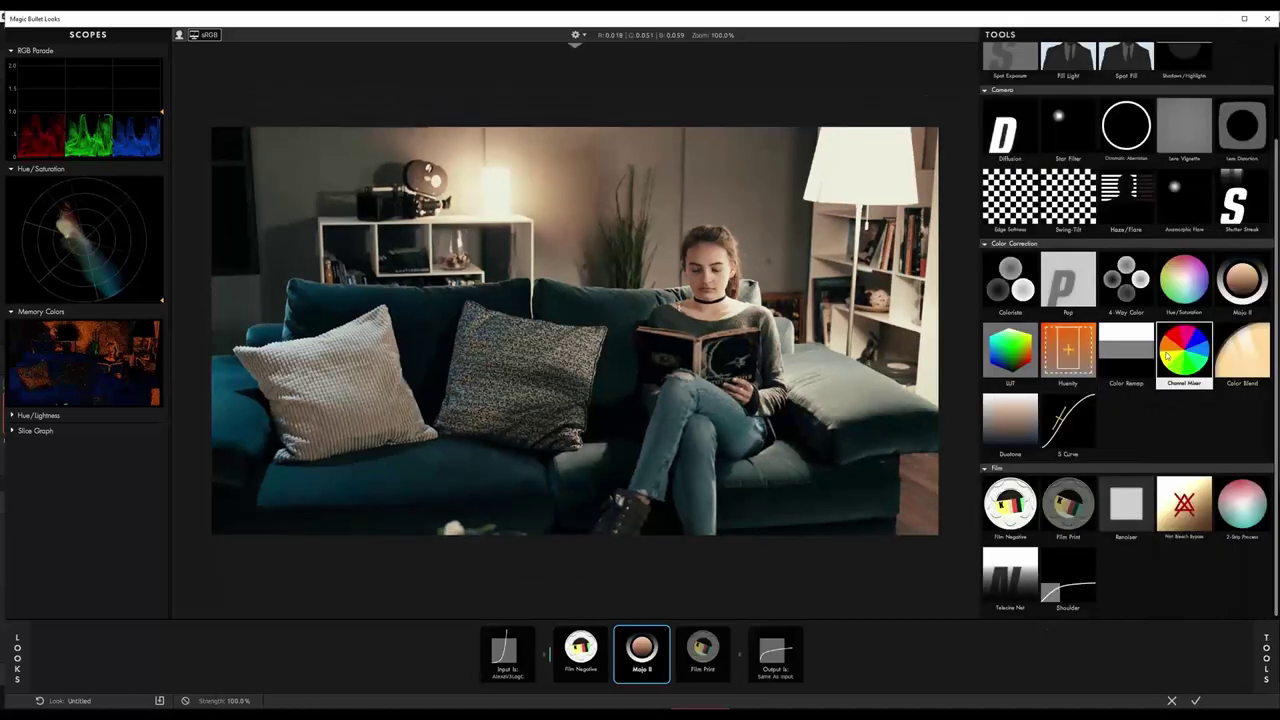
scroll(1166, 348, up, 3)
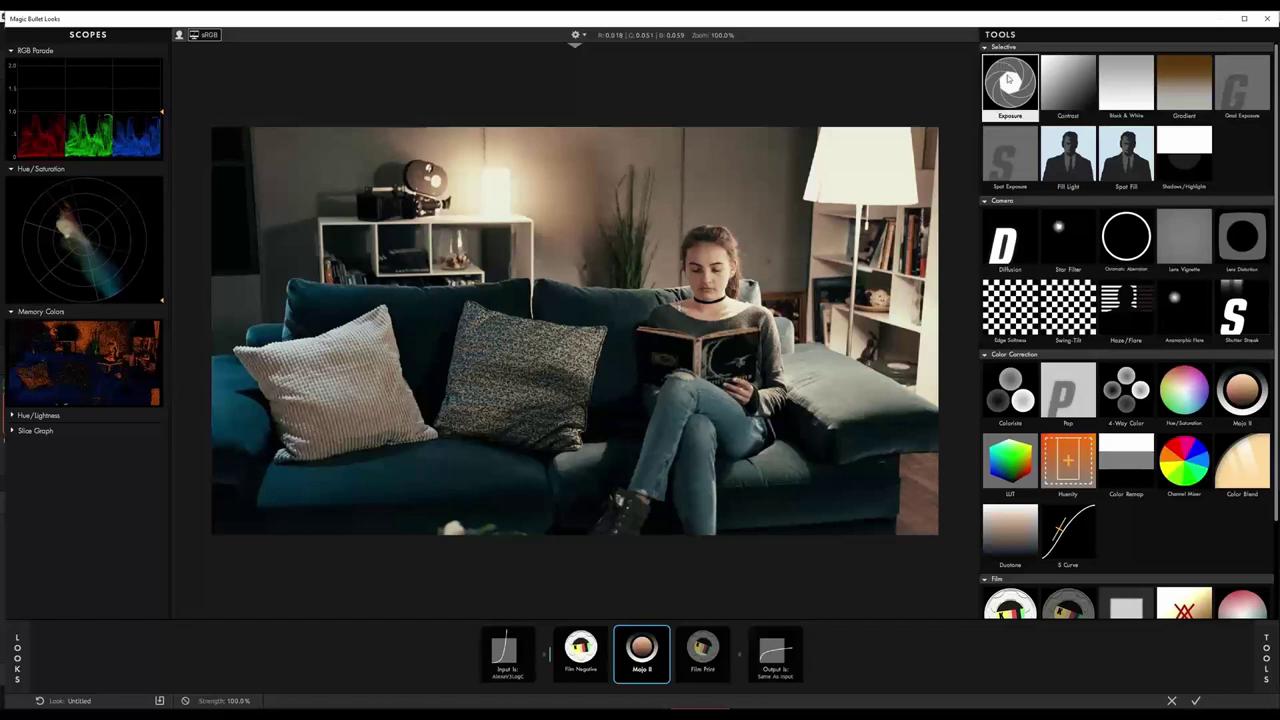
scroll(1050, 420, down, 1)
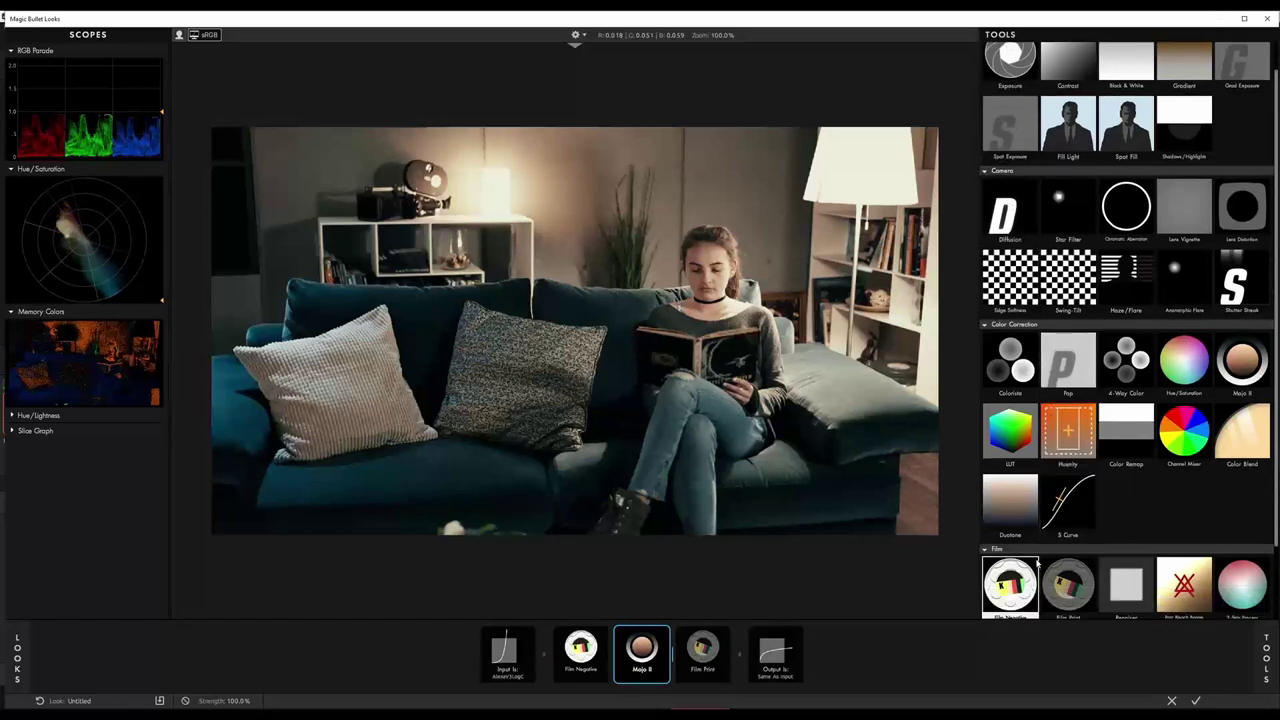
scroll(1100, 330, up, 1)
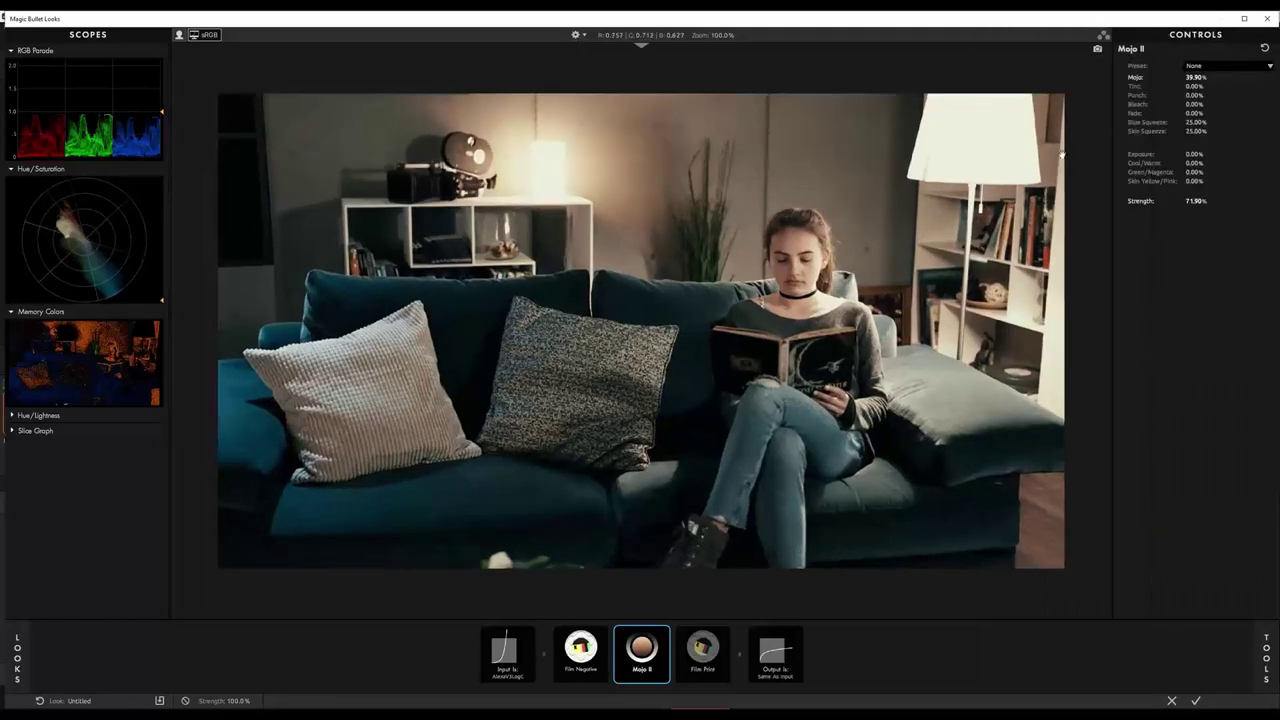
mouse_move(1266, 655)
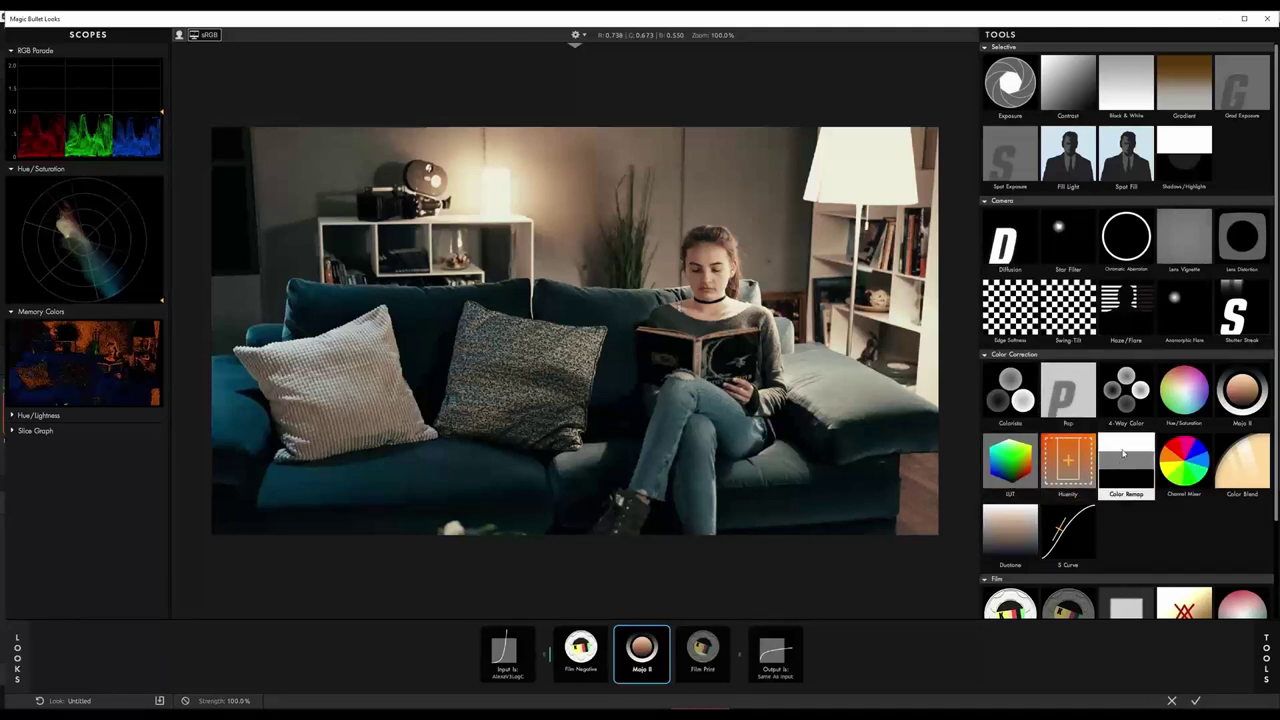
scroll(1118, 558, down, 1)
scroll(1118, 558, down, 1)
scroll(1130, 525, up, 1)
scroll(1130, 520, down, 2)
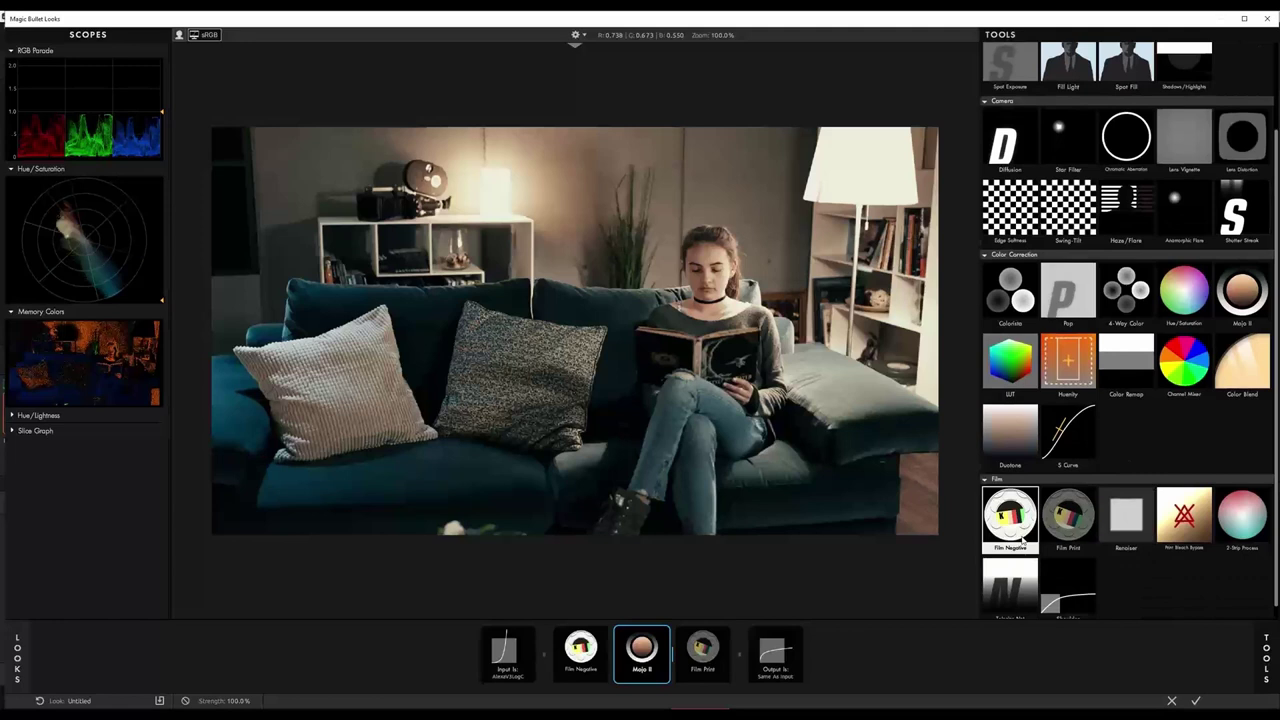
scroll(1062, 516, down, 1)
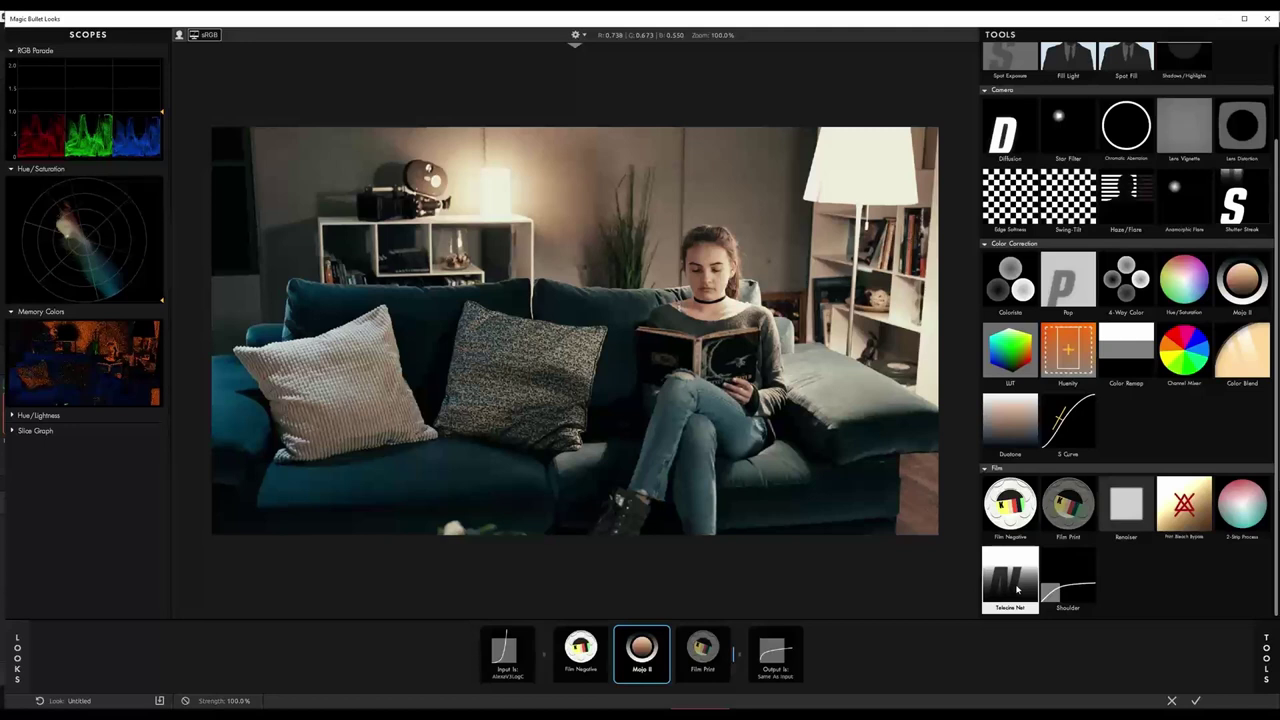
drag(1017, 588, 745, 655)
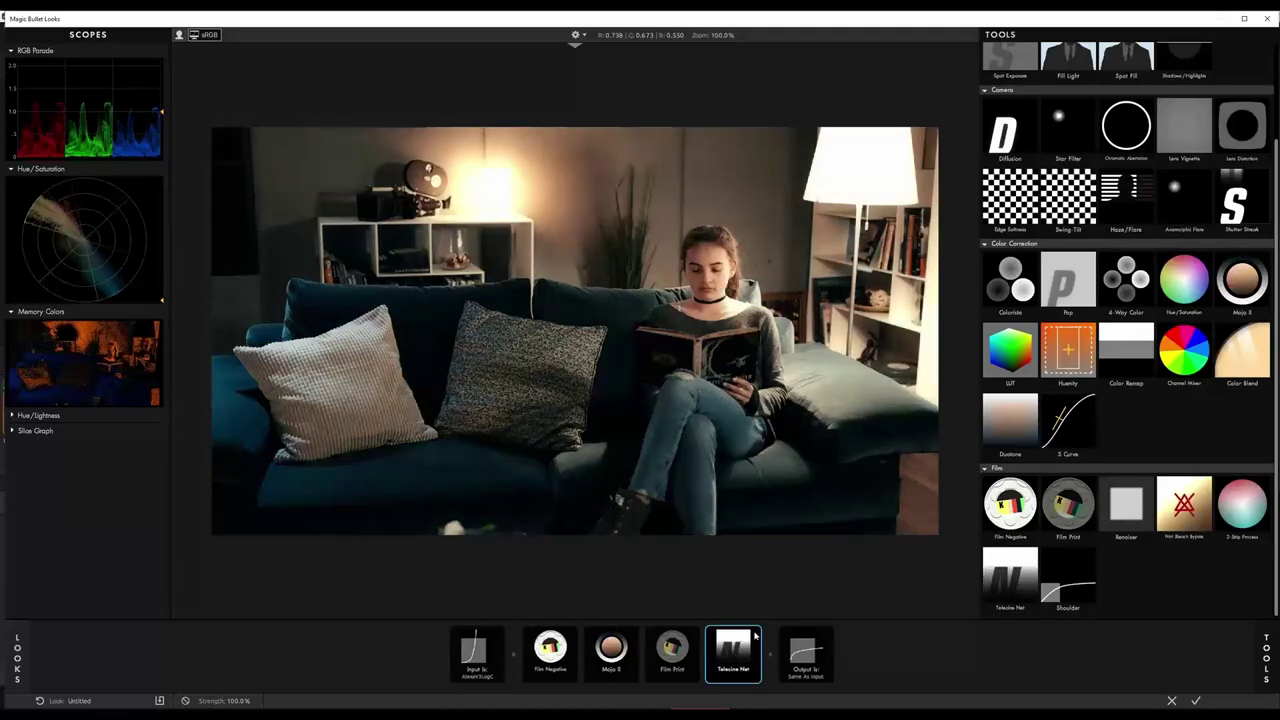
click(755, 636)
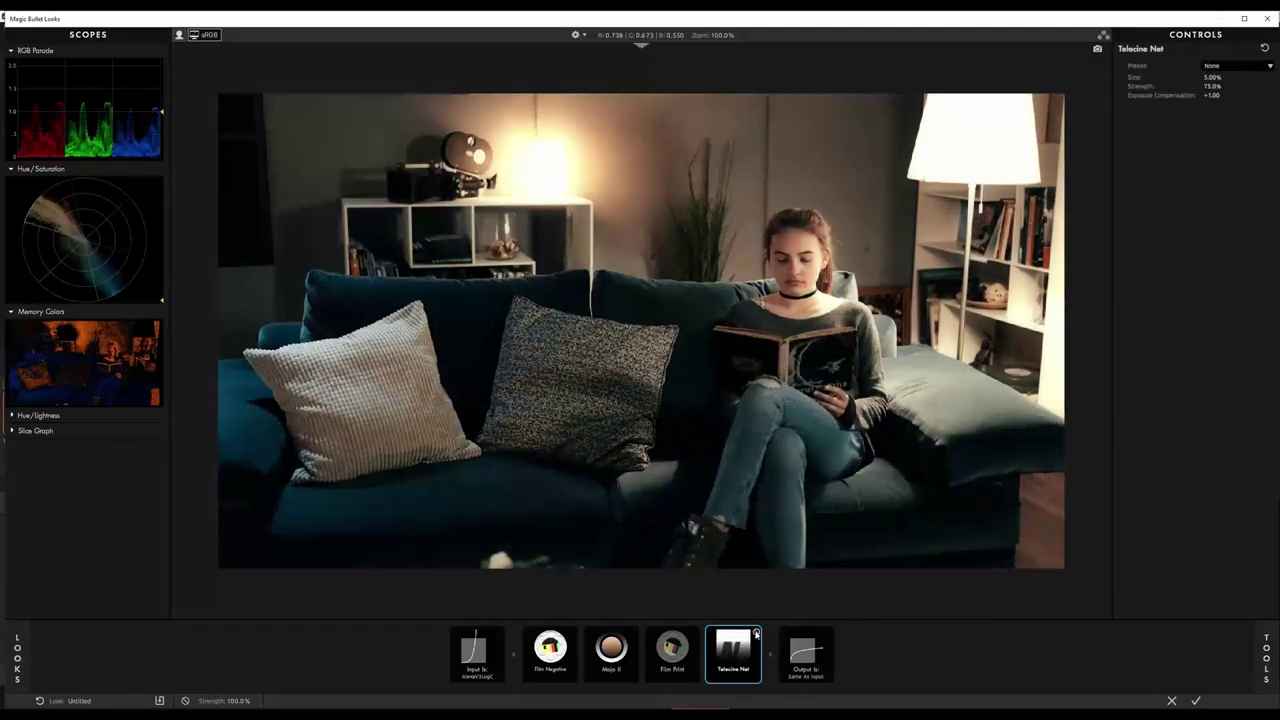
Step: Add a Diffusion tool with the Warm Mist preset before Film Negative and apply the look to the clip
click(1265, 658)
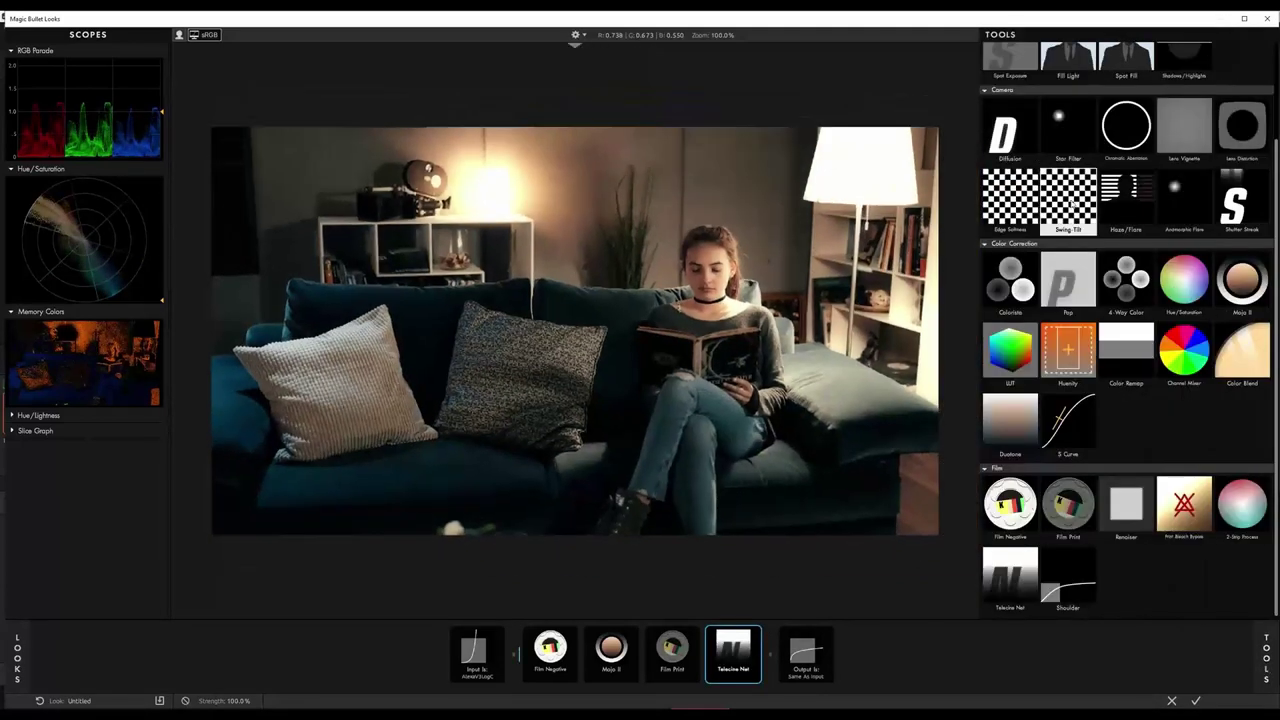
double_click(1007, 130)
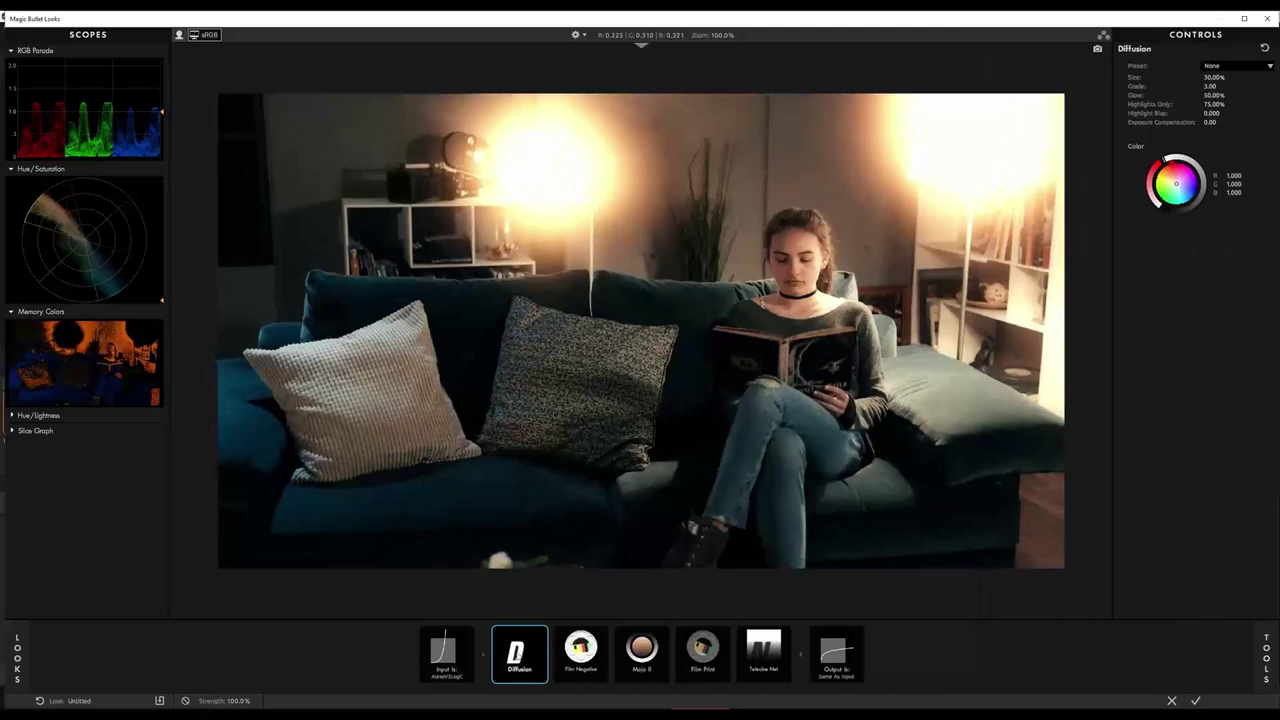
click(1232, 66)
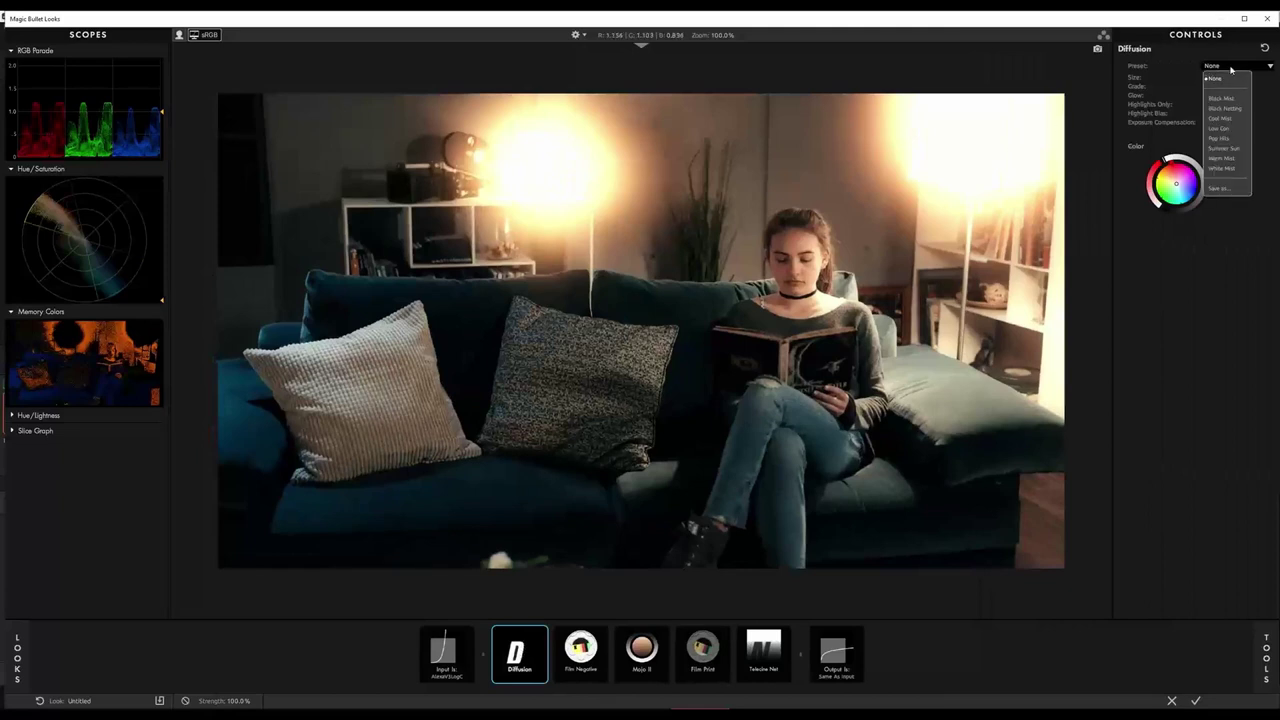
click(1227, 158)
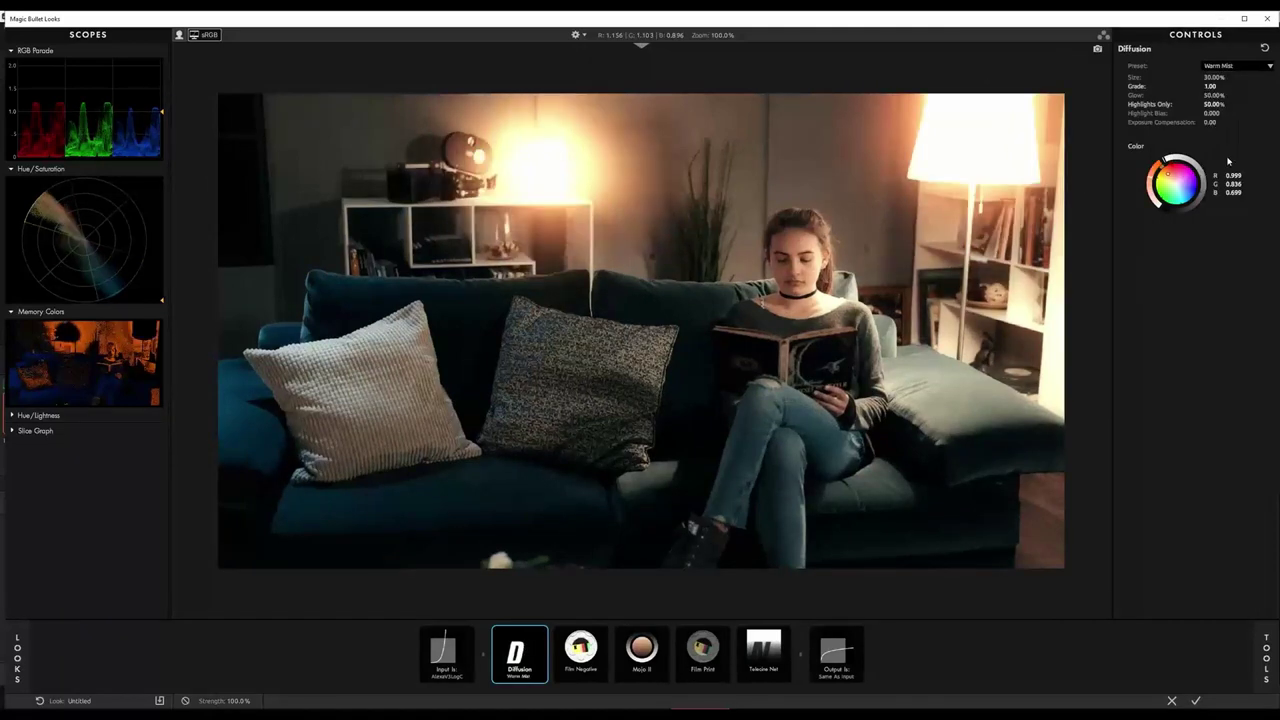
click(1197, 702)
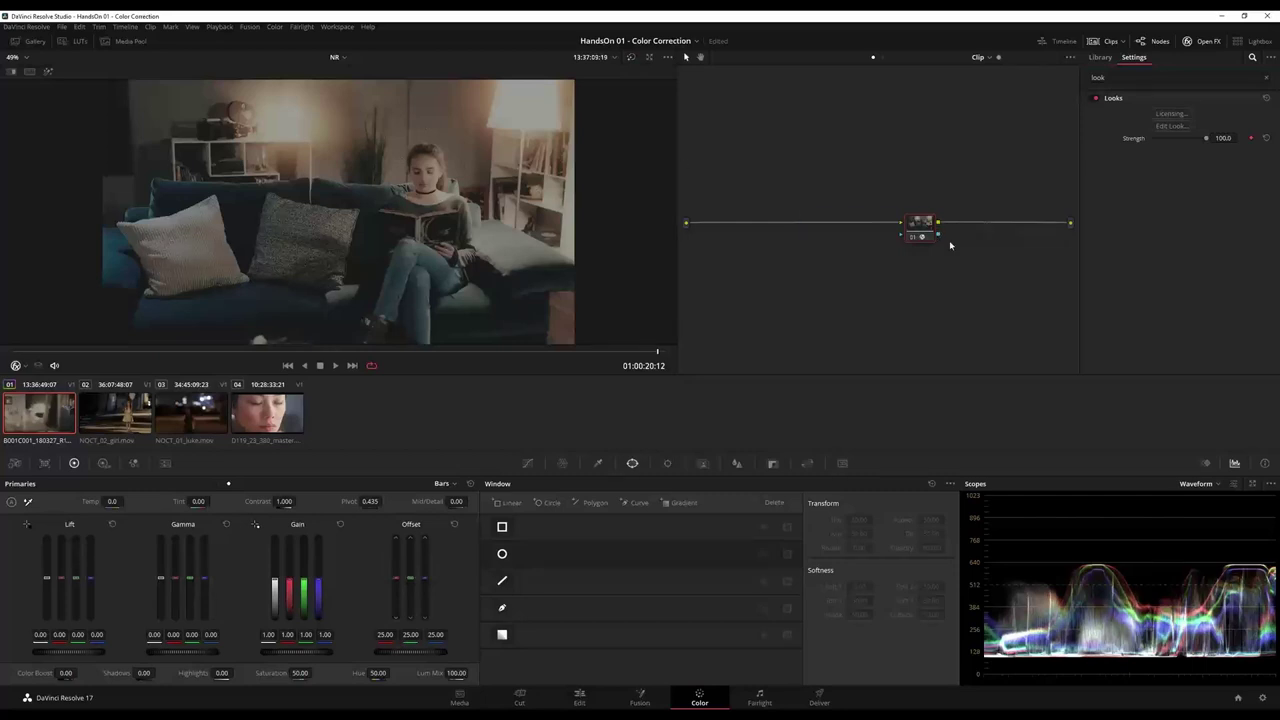
Step: Add a node before the Looks node and set its red Gain to 1.03
key(shift+s)
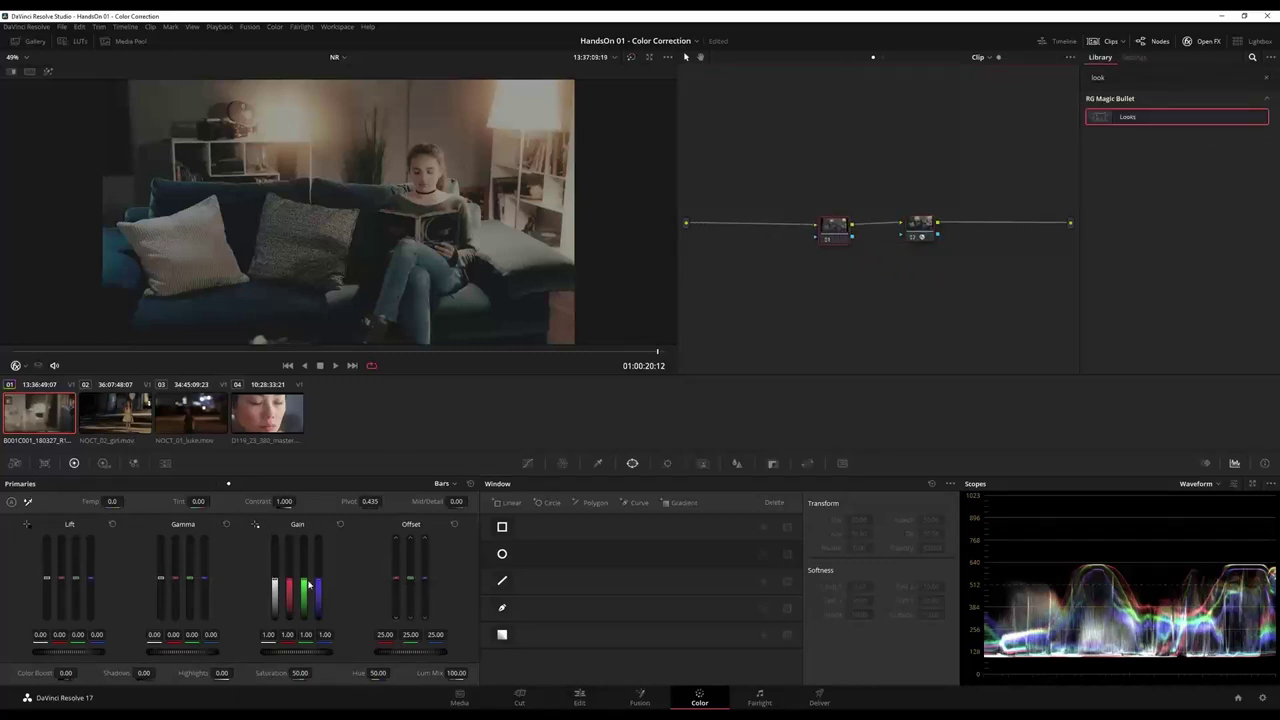
drag(290, 586, 289, 578)
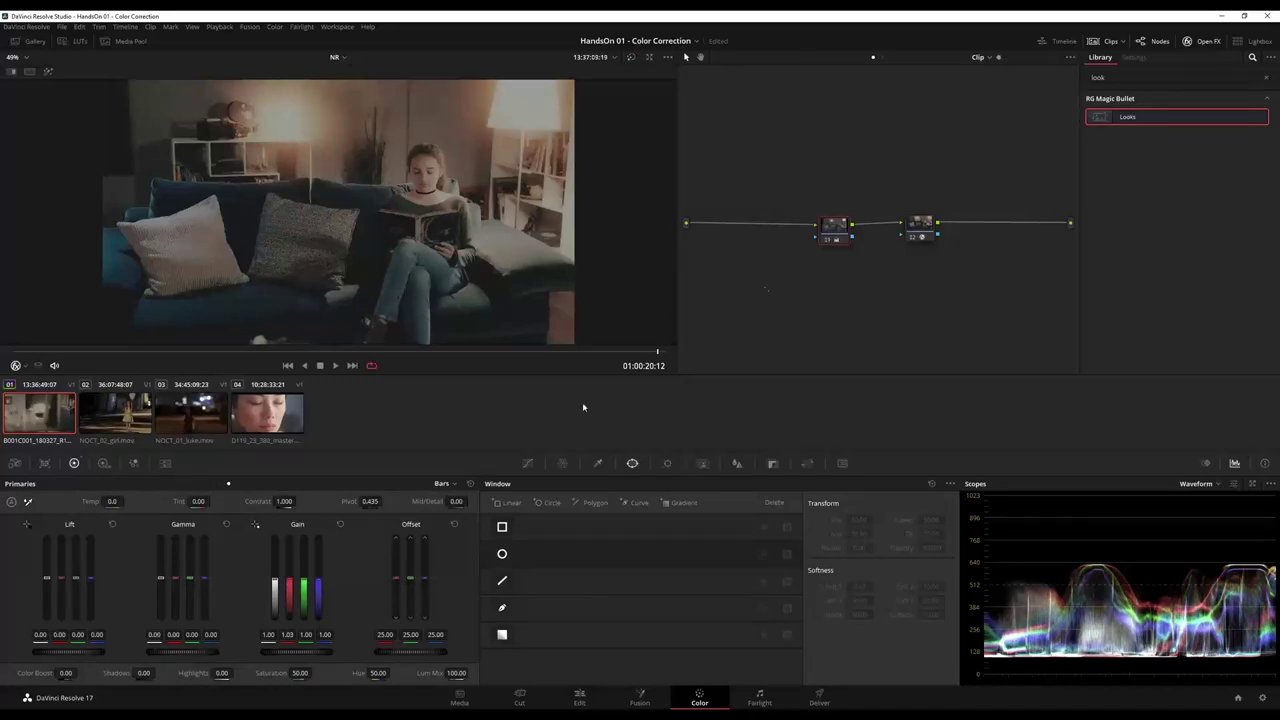
Step: Add a node after the Looks node and apply the Arri Alexa LogC to Rec709 LUT to it
key(alt+s)
right_click(1003, 218)
mouse_move(1051, 336)
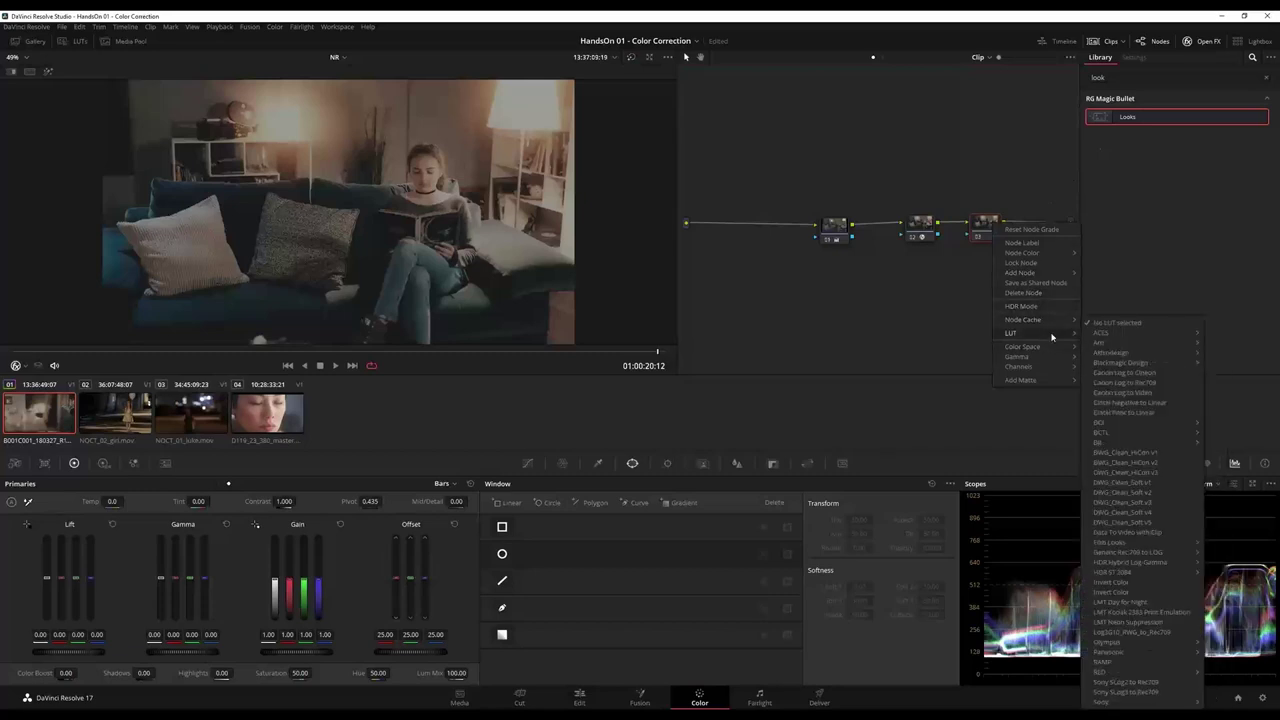
click(1067, 346)
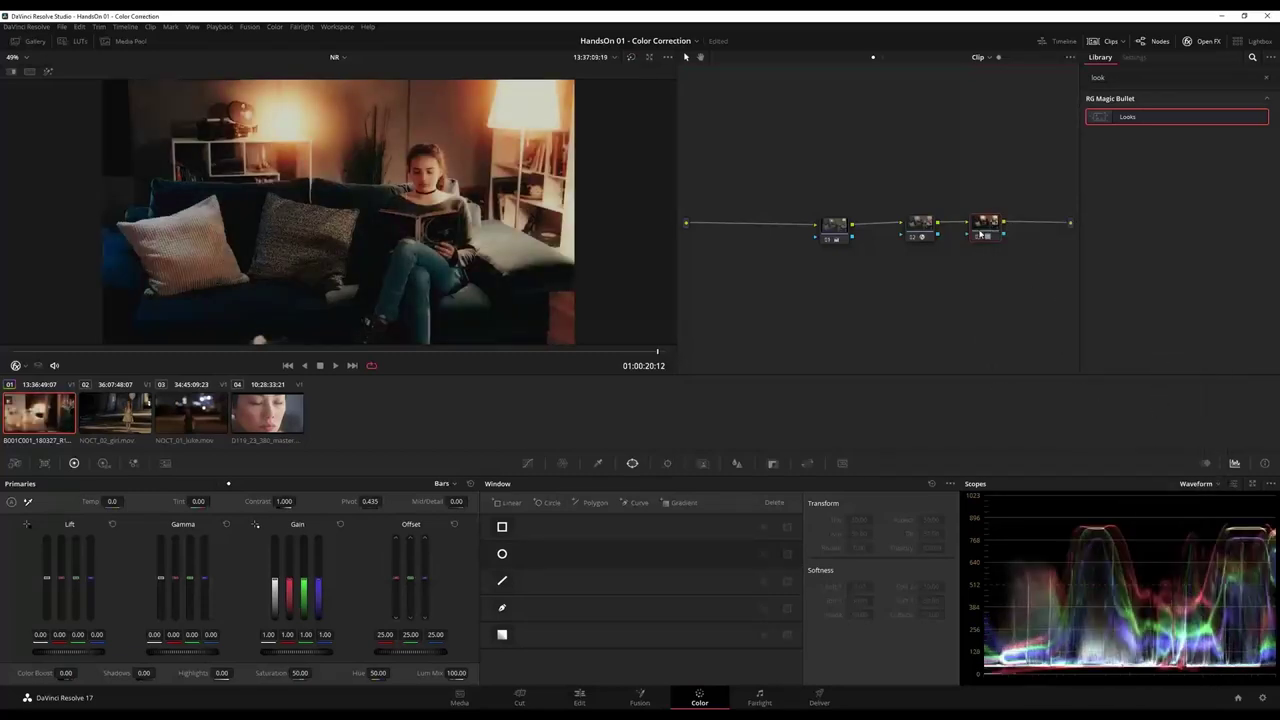
Step: Delete the LUT node and the gain node so that only the Looks node is left in the graph
key(Delete)
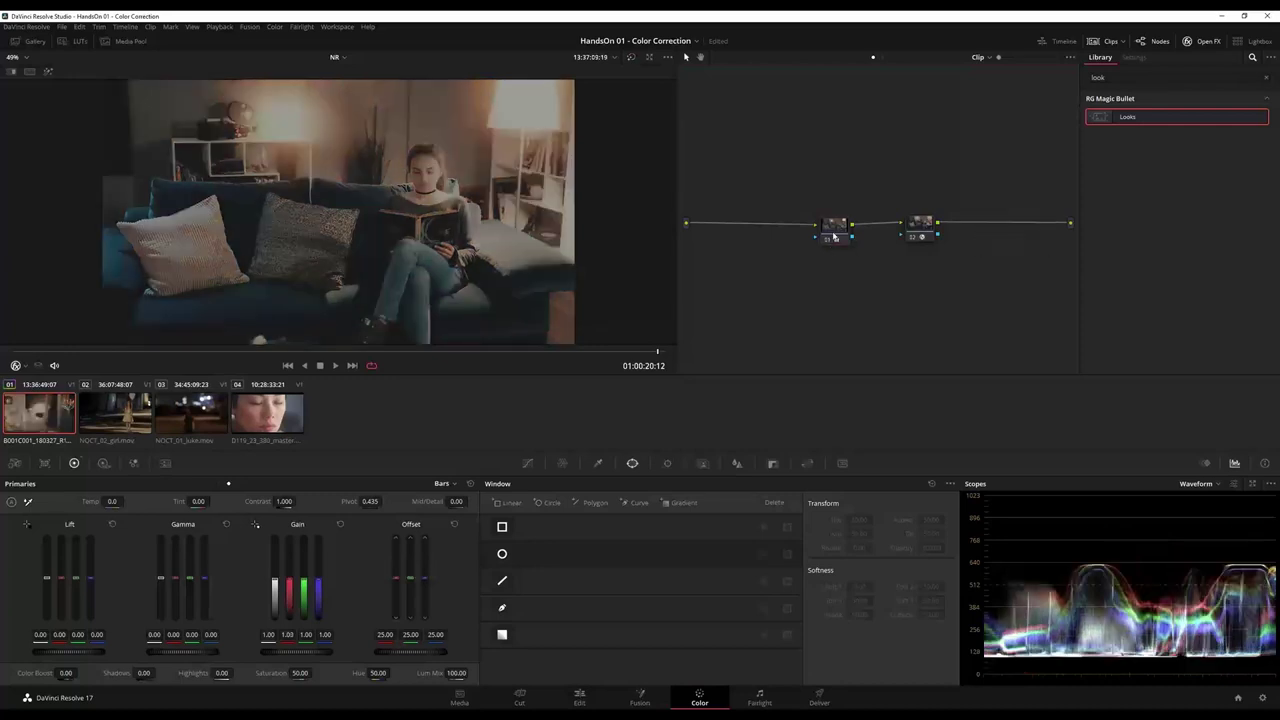
click(833, 236)
key(Delete)
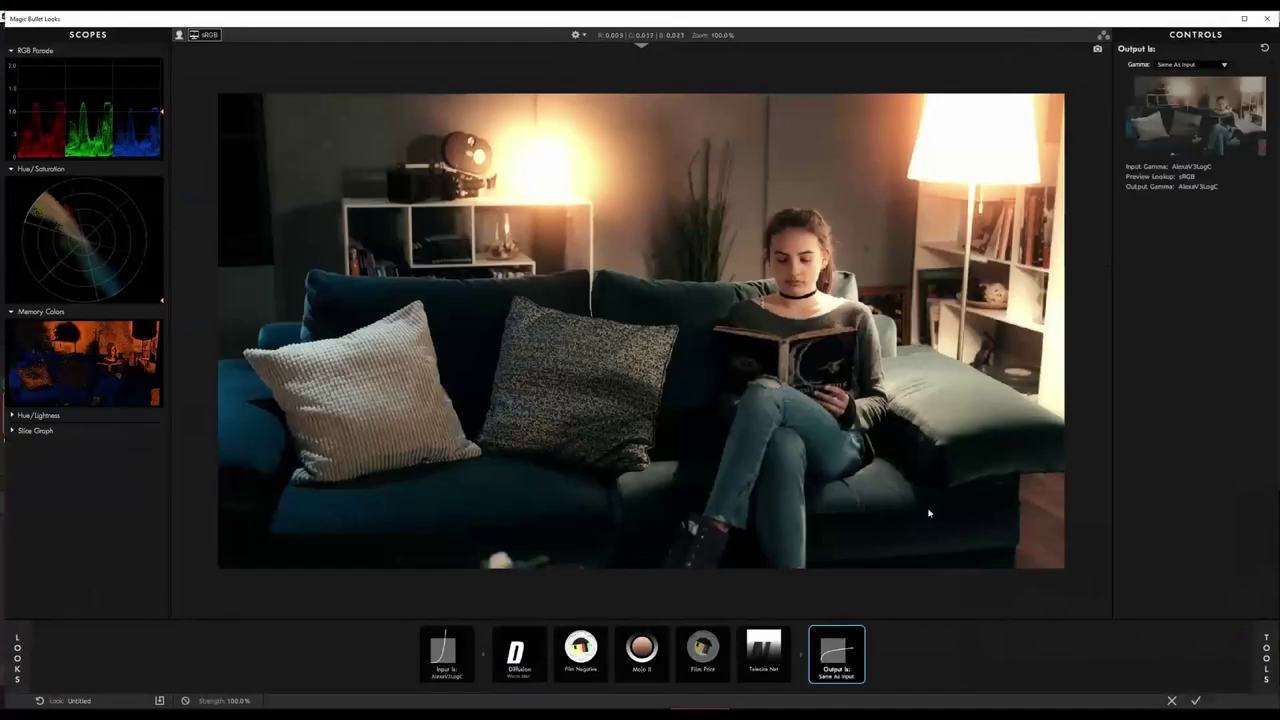
Step: Set the look's output gamma to Rec. 709 and apply it to the clip
click(1209, 65)
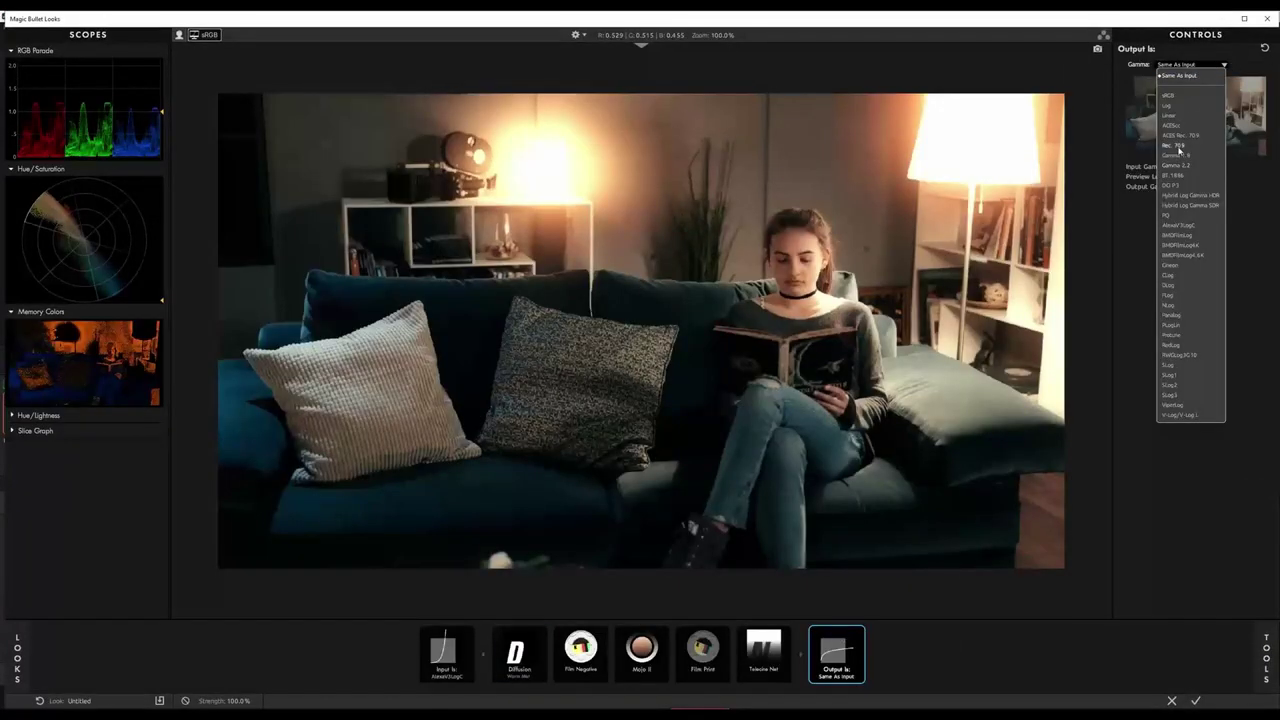
click(1172, 145)
click(1195, 702)
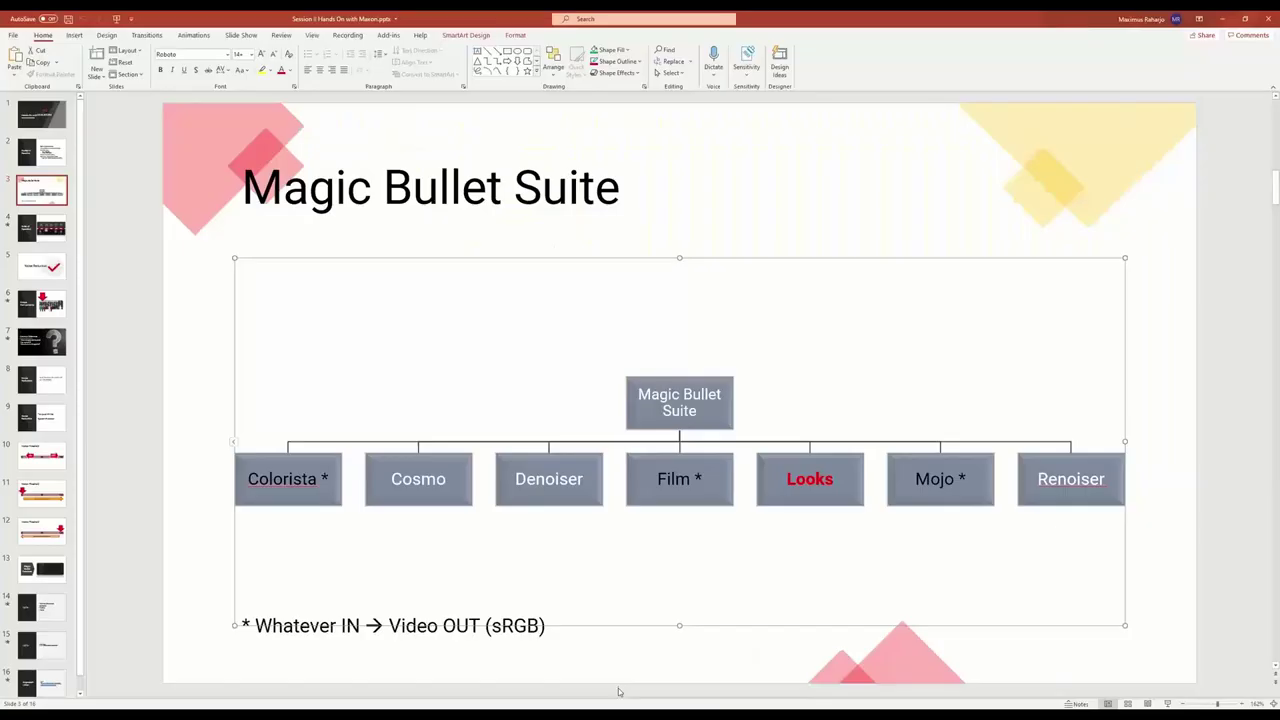
Step: Switch to the PowerPoint presentation and go from the Magic Bullet Suite slide to slide 4
click(626, 675)
click(46, 233)
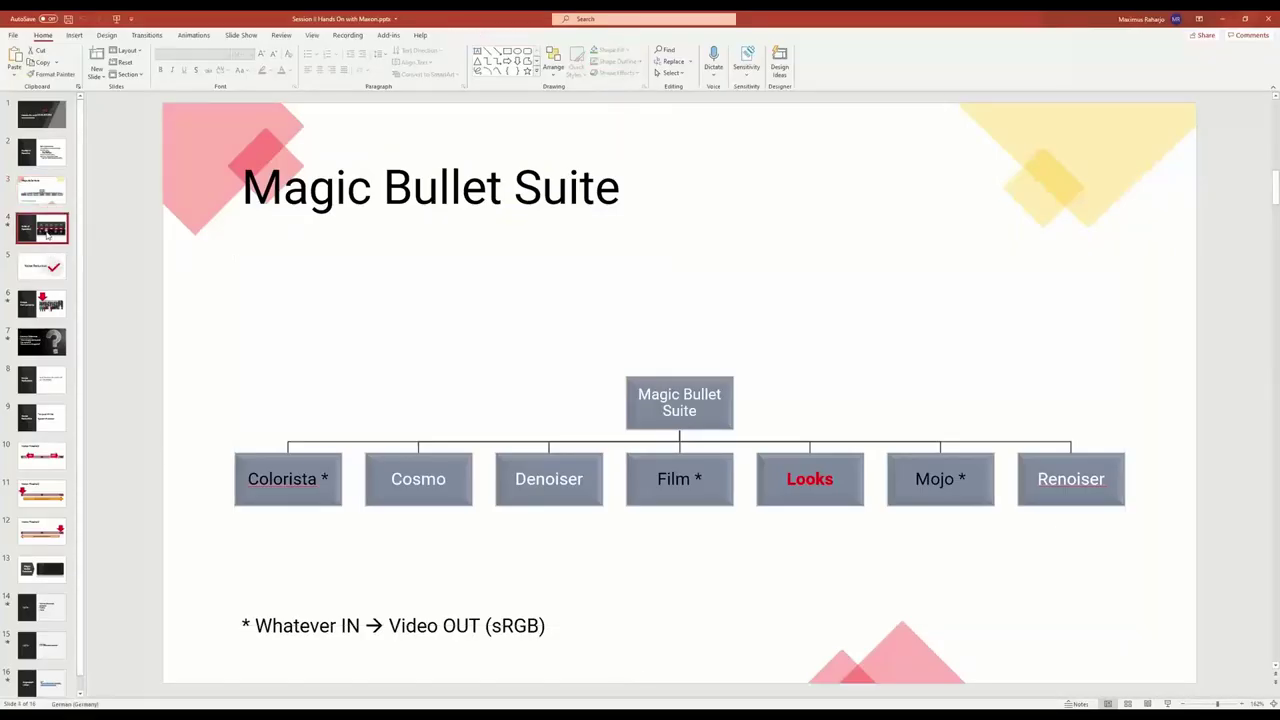
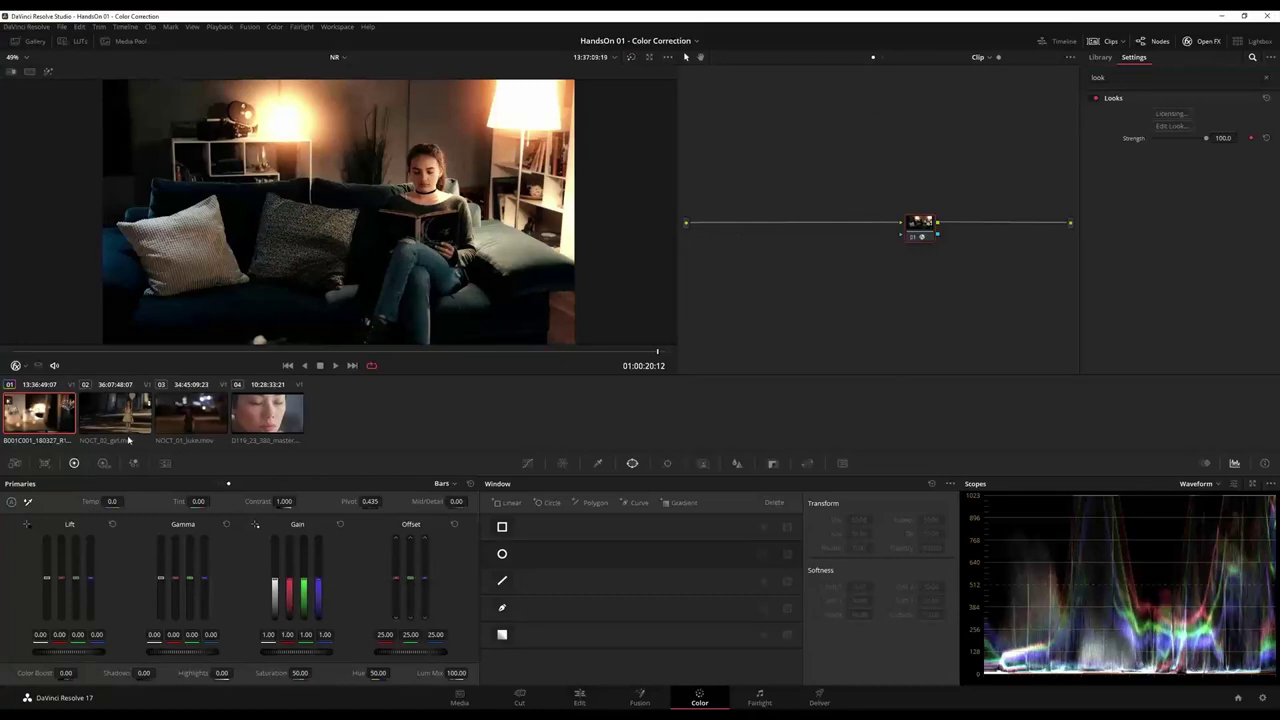
Step: Reset all grades and nodes on the first clip in DaVinci Resolve
right_click(922, 235)
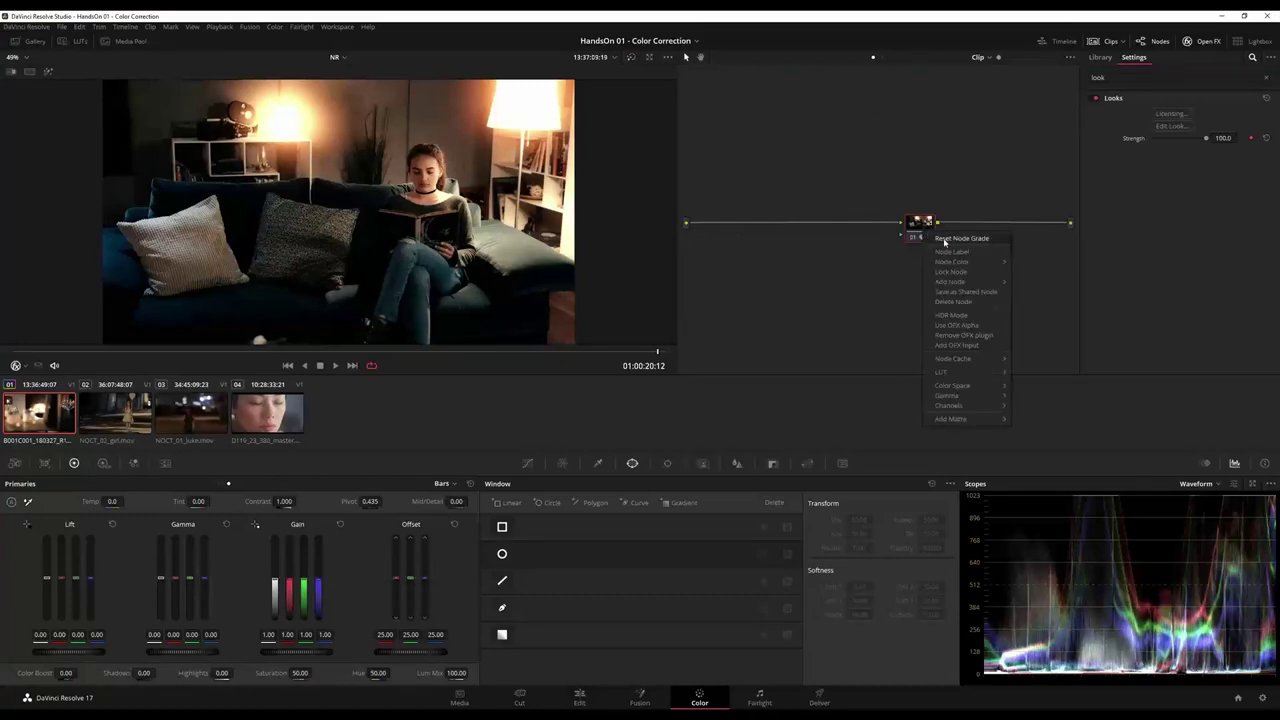
click(857, 181)
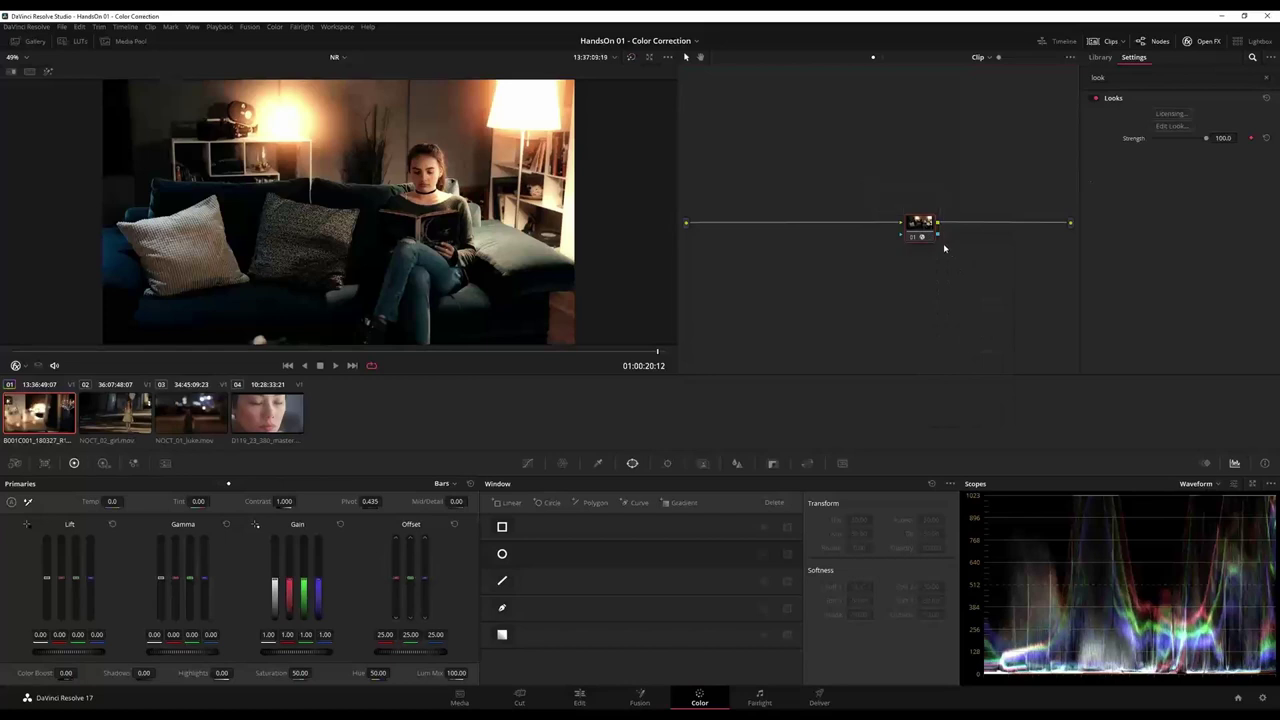
right_click(861, 271)
mouse_move(895, 285)
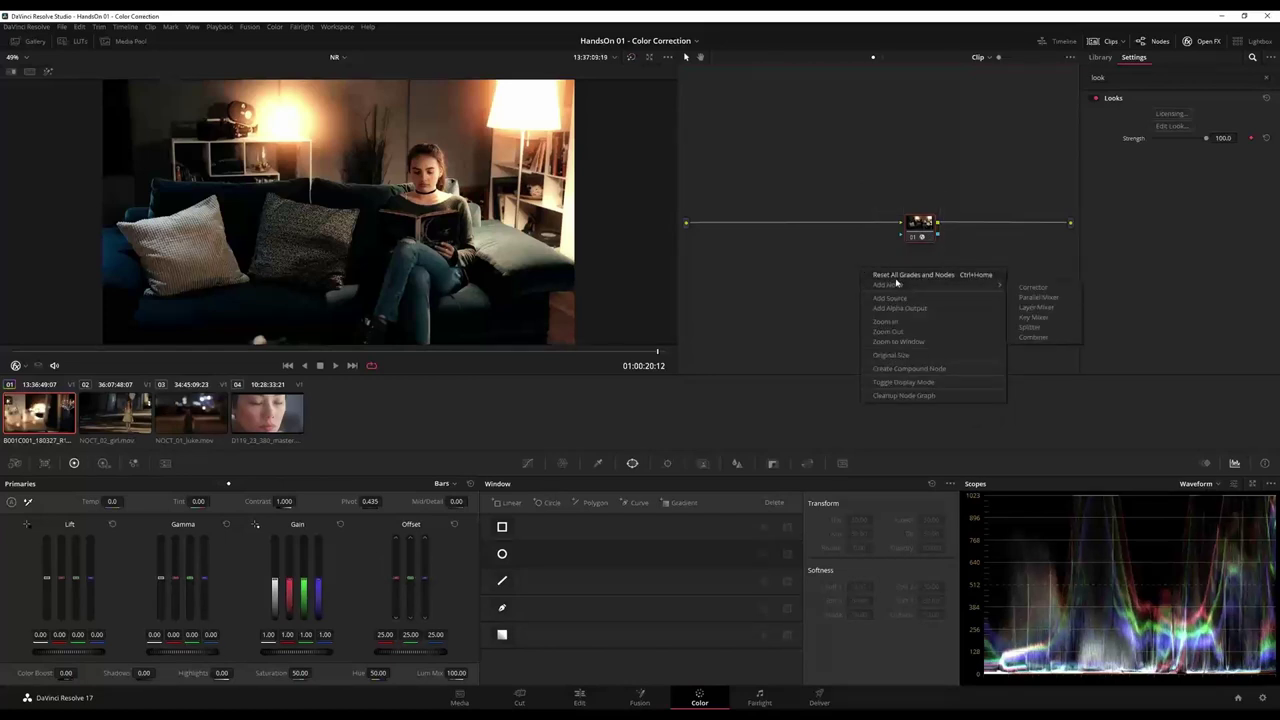
click(896, 278)
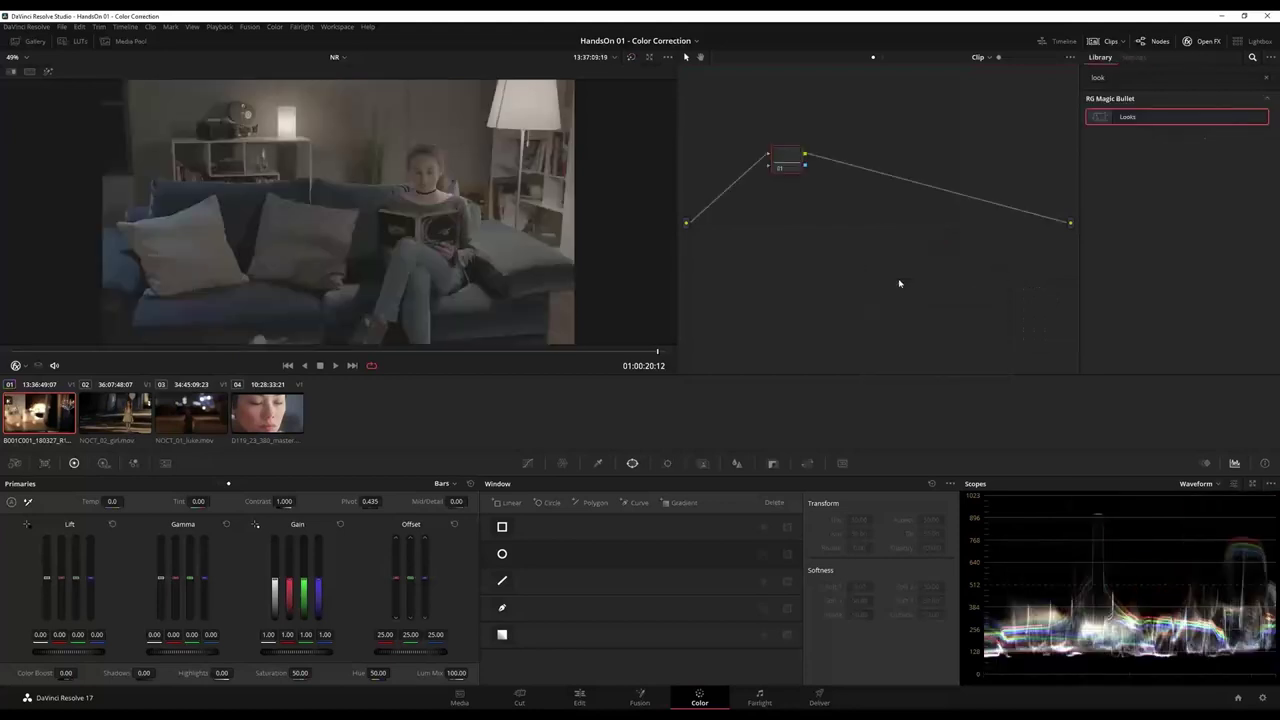
Step: Hide the Open FX library, place the node near the output and apply the Arri Alexa LogC to Rec709 LUT to it
click(1205, 42)
drag(841, 156, 1099, 222)
right_click(1099, 236)
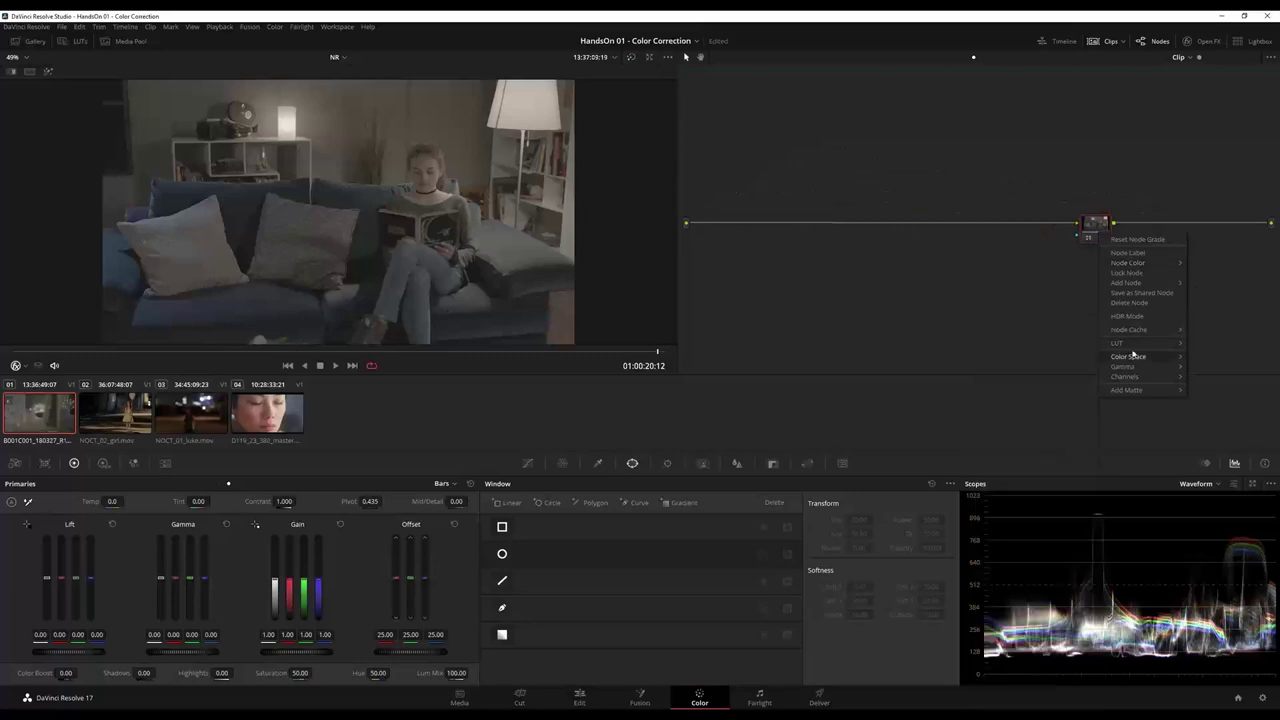
mouse_move(1134, 347)
mouse_move(1085, 342)
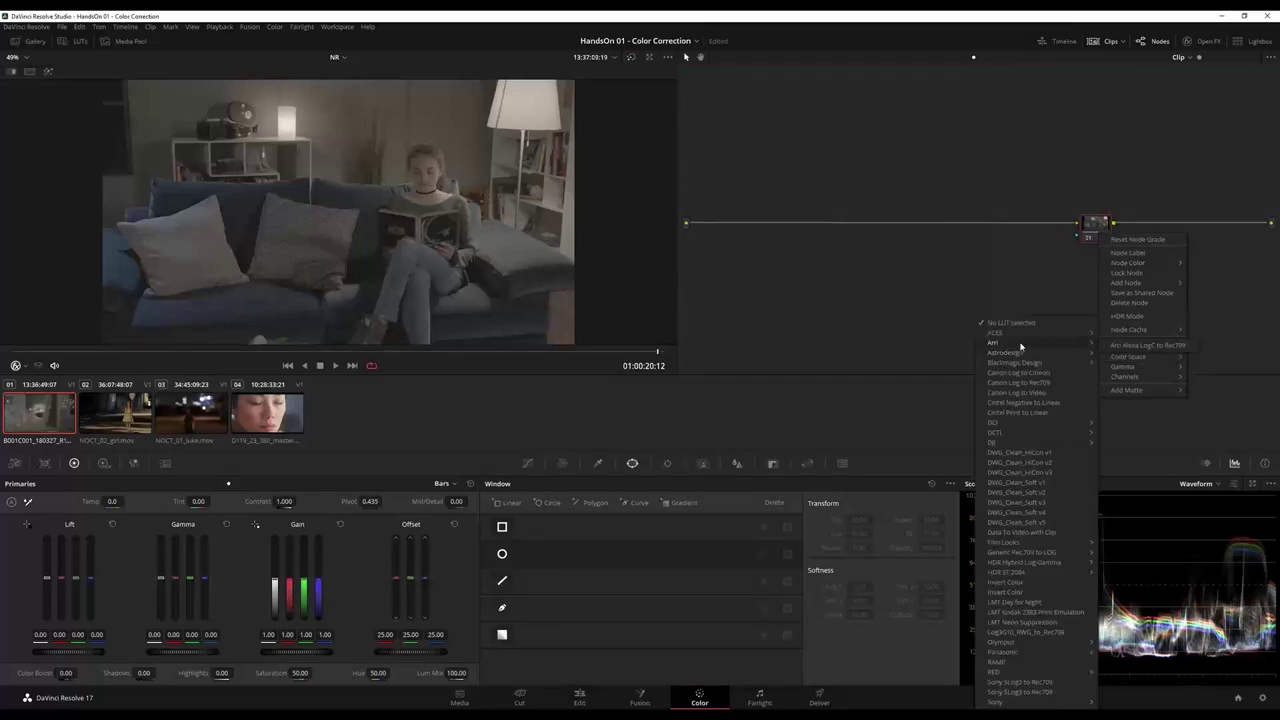
click(1127, 346)
Step: Move the LUT node closer to the output of the node graph
drag(1083, 232, 1113, 232)
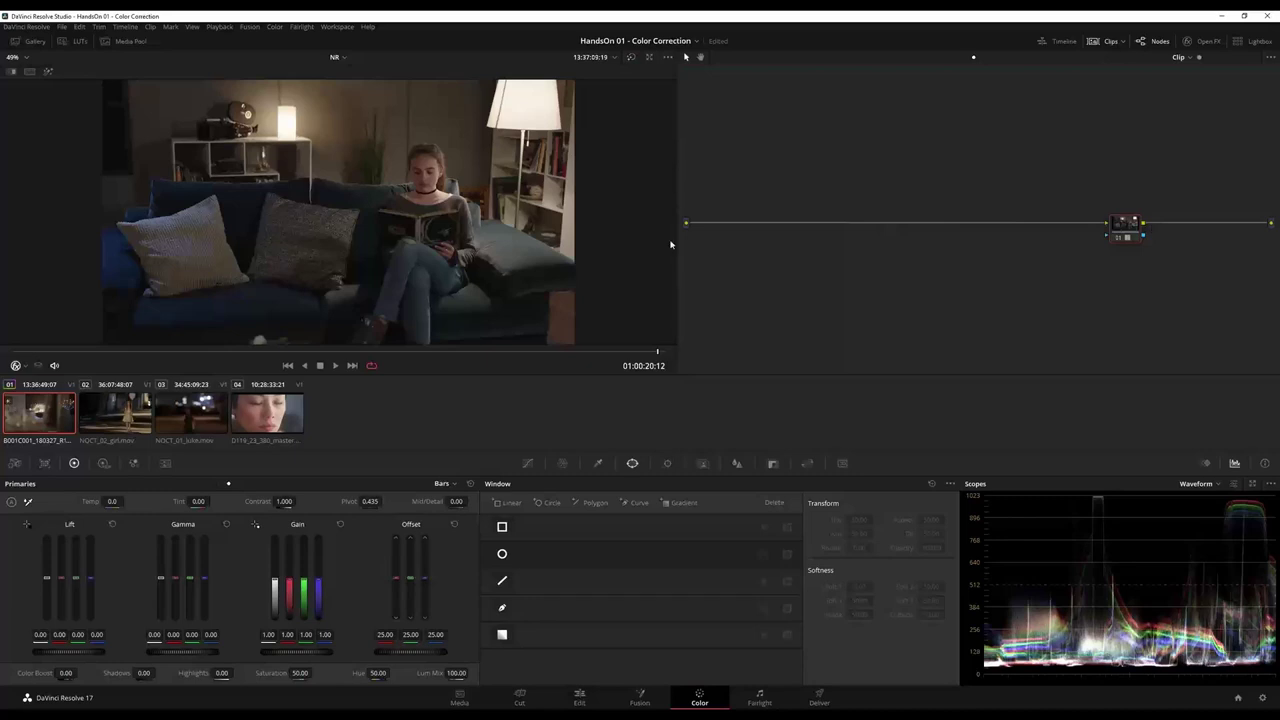
Step: Add two corrector nodes, one above and one below the main line, and connect the source to both
right_click(757, 171)
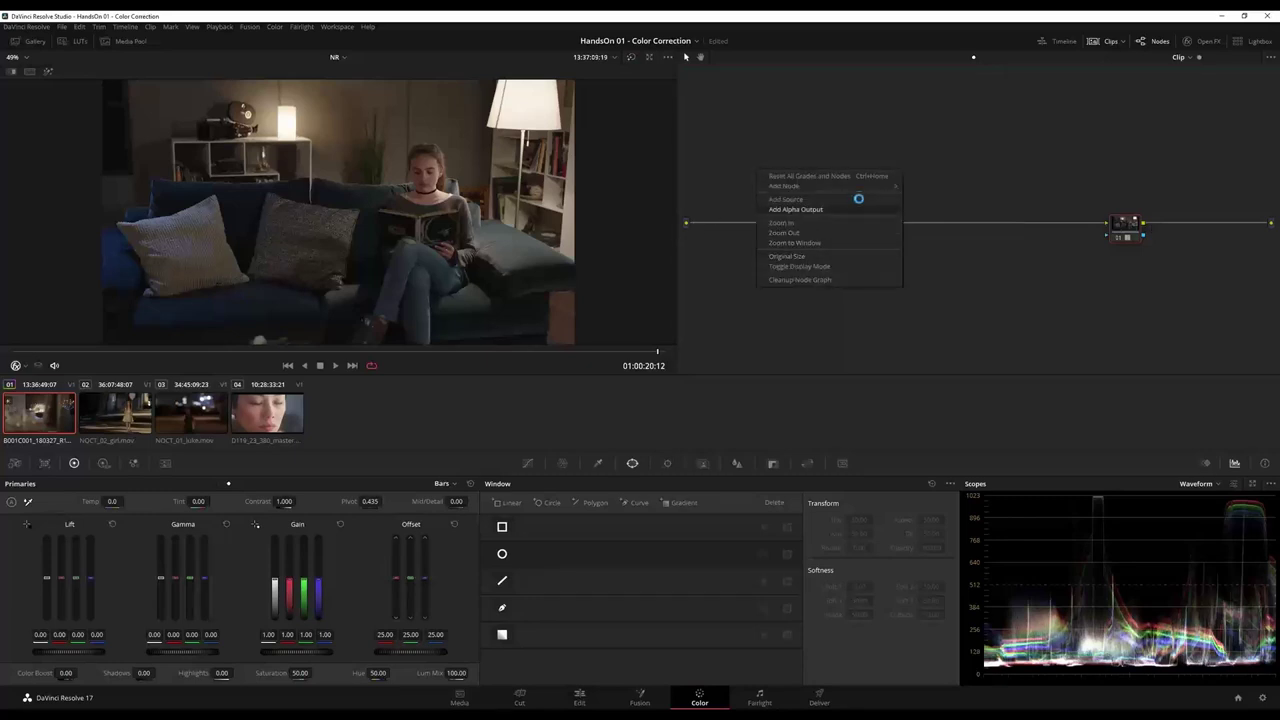
mouse_move(859, 185)
click(914, 191)
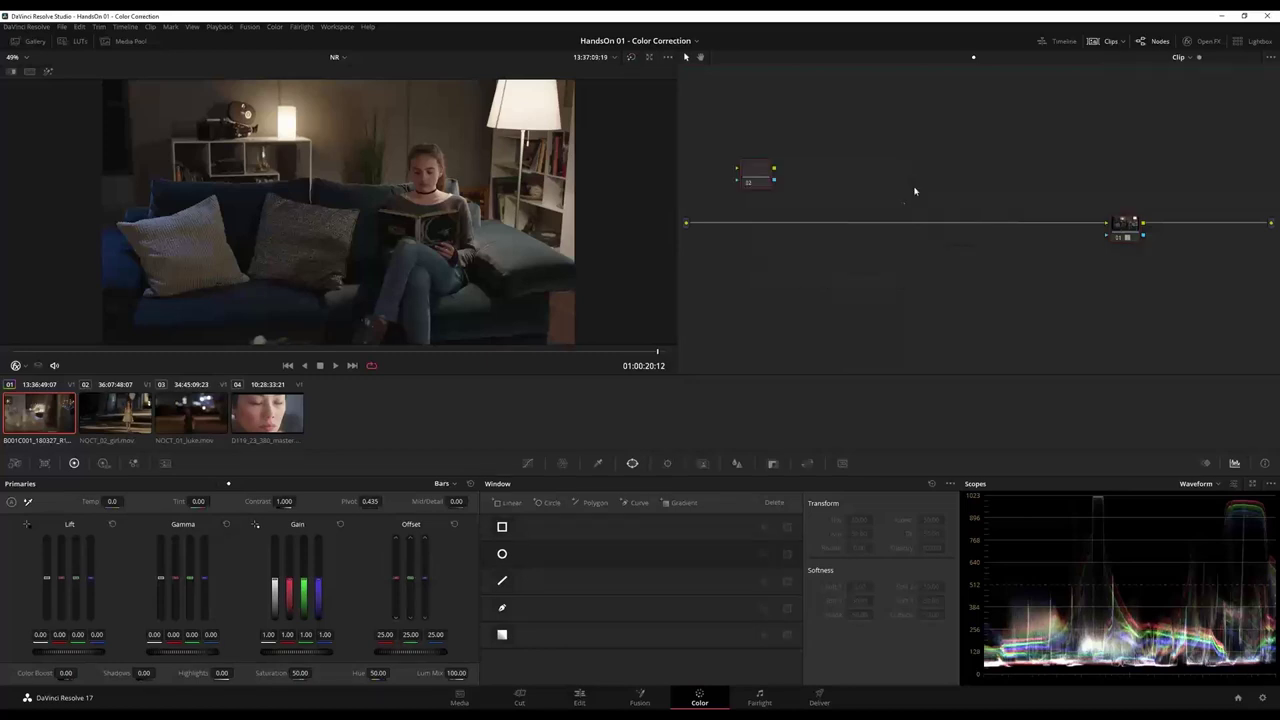
right_click(799, 254)
mouse_move(836, 270)
click(975, 271)
drag(760, 177, 781, 177)
drag(687, 222, 757, 171)
drag(688, 222, 766, 254)
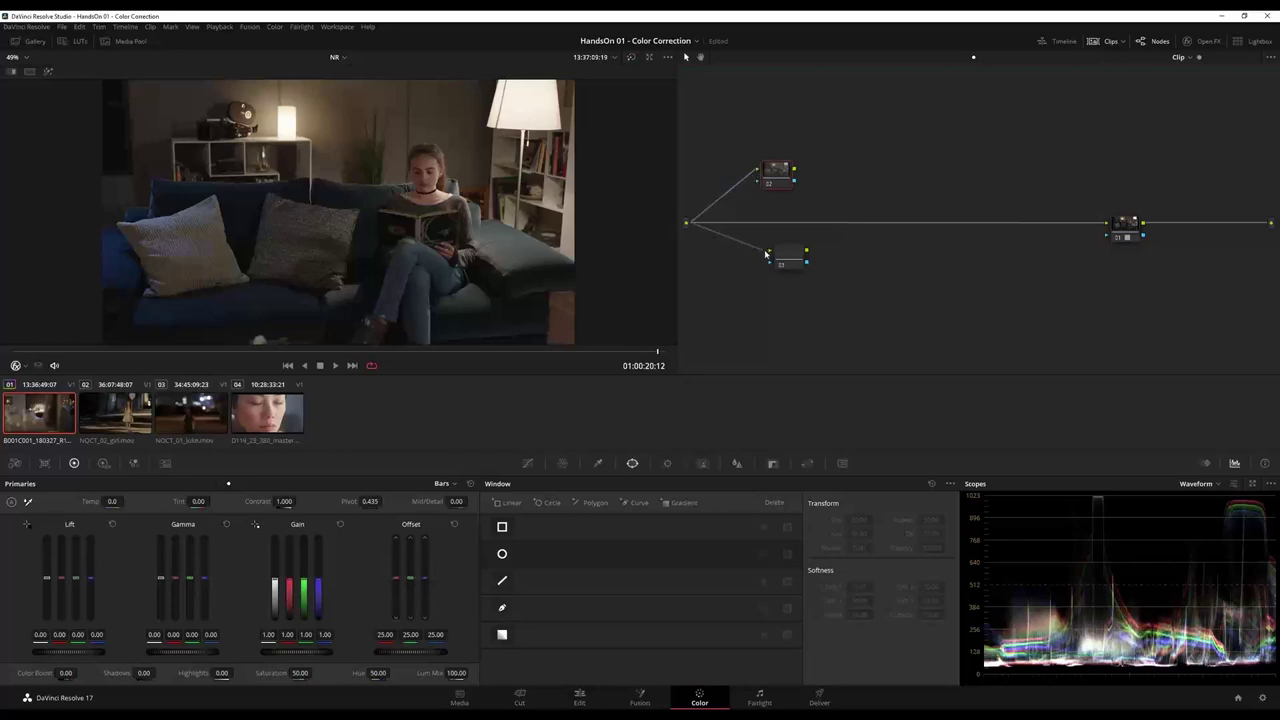
Step: Add a layer mixer node that combines both corrector nodes and feeds the LUT node
right_click(887, 180)
mouse_move(910, 193)
click(1052, 219)
drag(795, 171, 866, 176)
drag(810, 253, 1107, 222)
drag(878, 176, 908, 216)
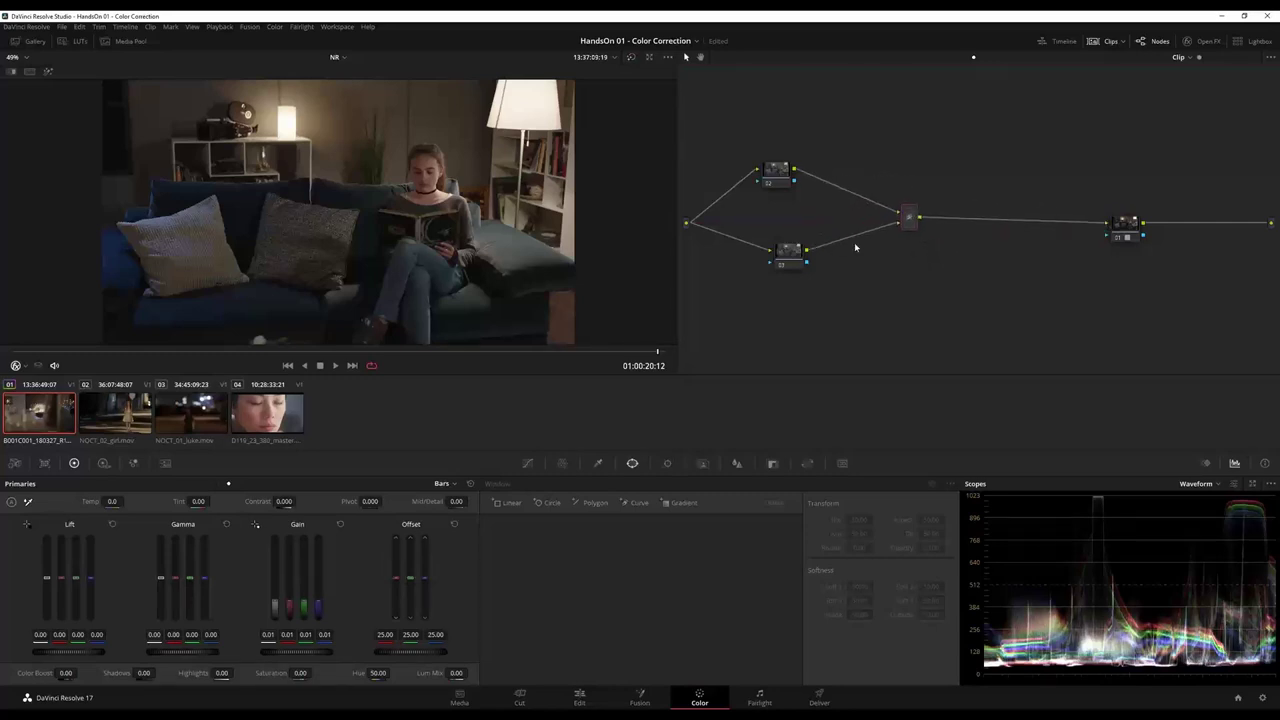
Step: Label the upper corrector node Luma and the lower one Chroma, and set the Luma node's saturation to 0
drag(800, 251, 793, 257)
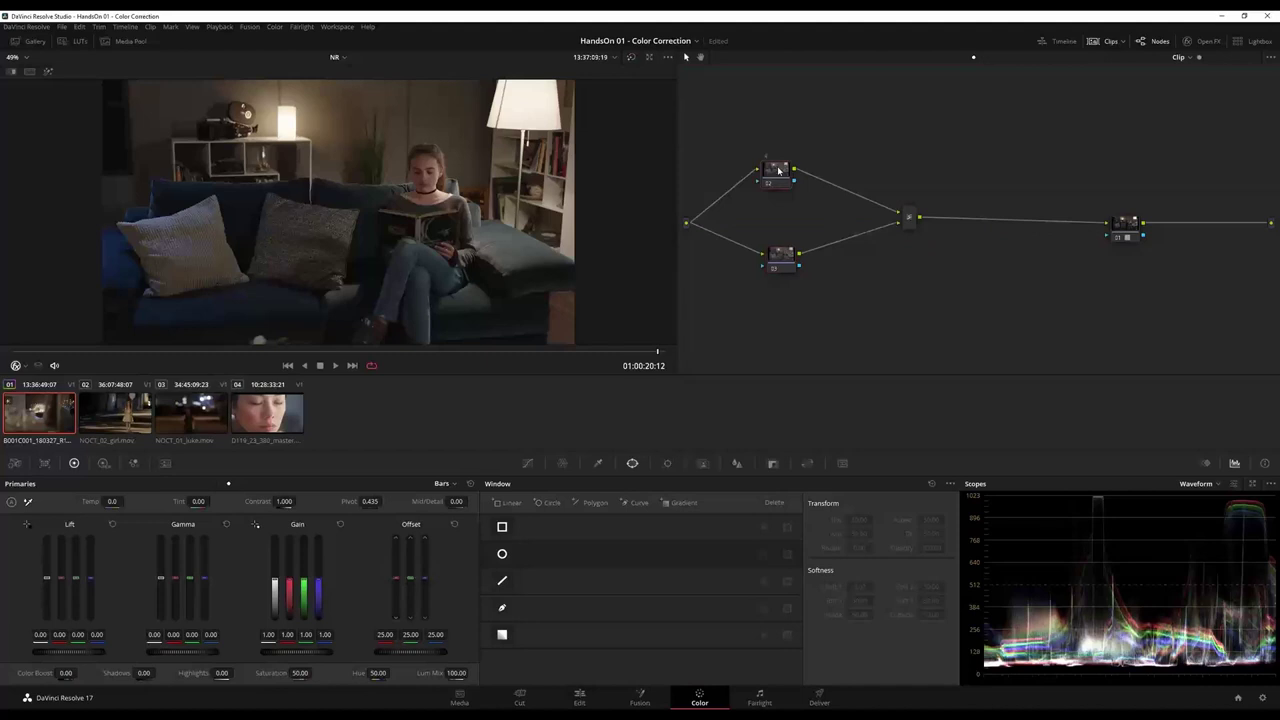
drag(778, 170, 776, 260)
click(781, 171)
click(217, 484)
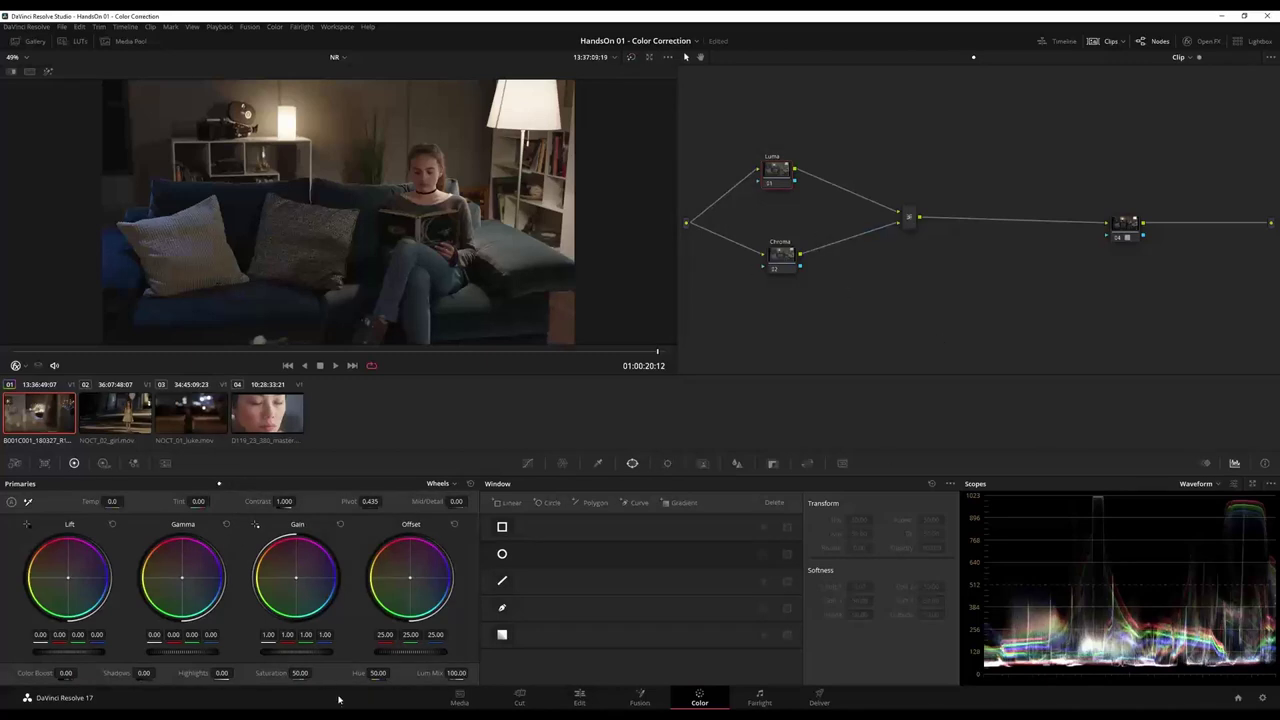
drag(298, 673, 315, 674)
Step: Disable the Chroma node to view the Luma branch alone, and enable it again
drag(744, 148, 805, 313)
click(786, 269)
click(775, 272)
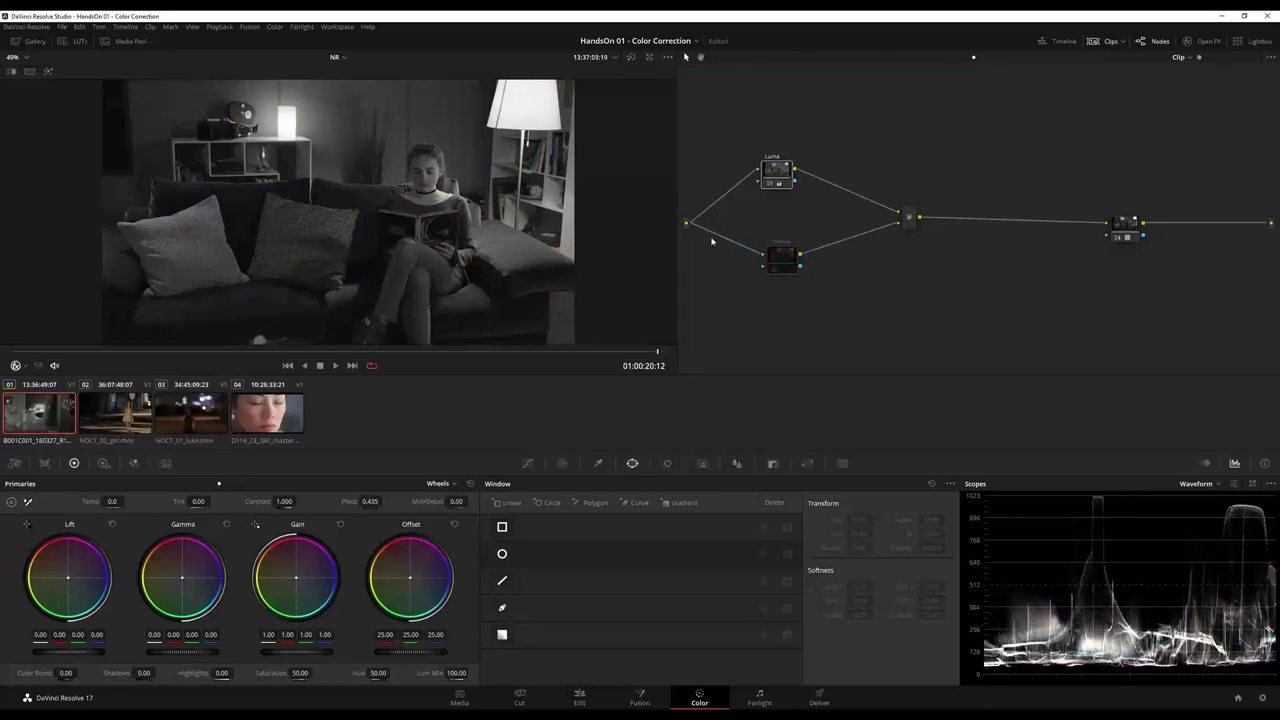
click(775, 270)
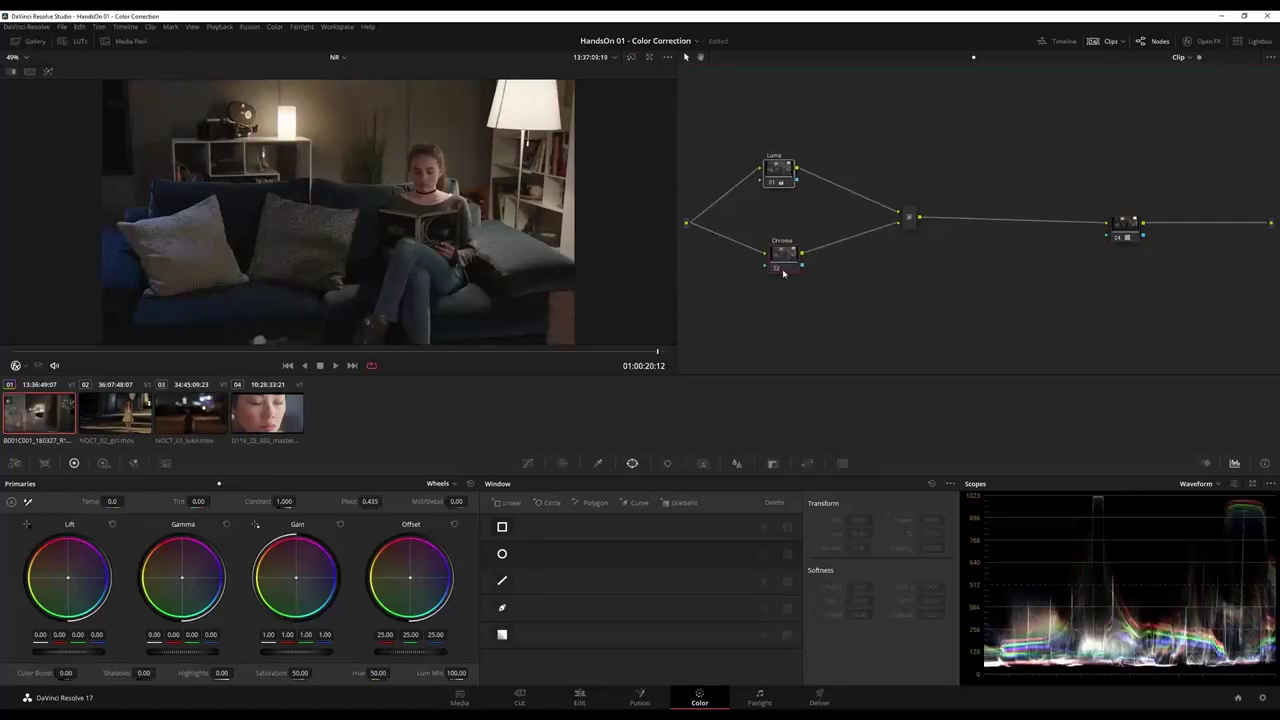
Step: Lower the Chroma node's luminance gain to 0.01
drag(774, 258, 775, 262)
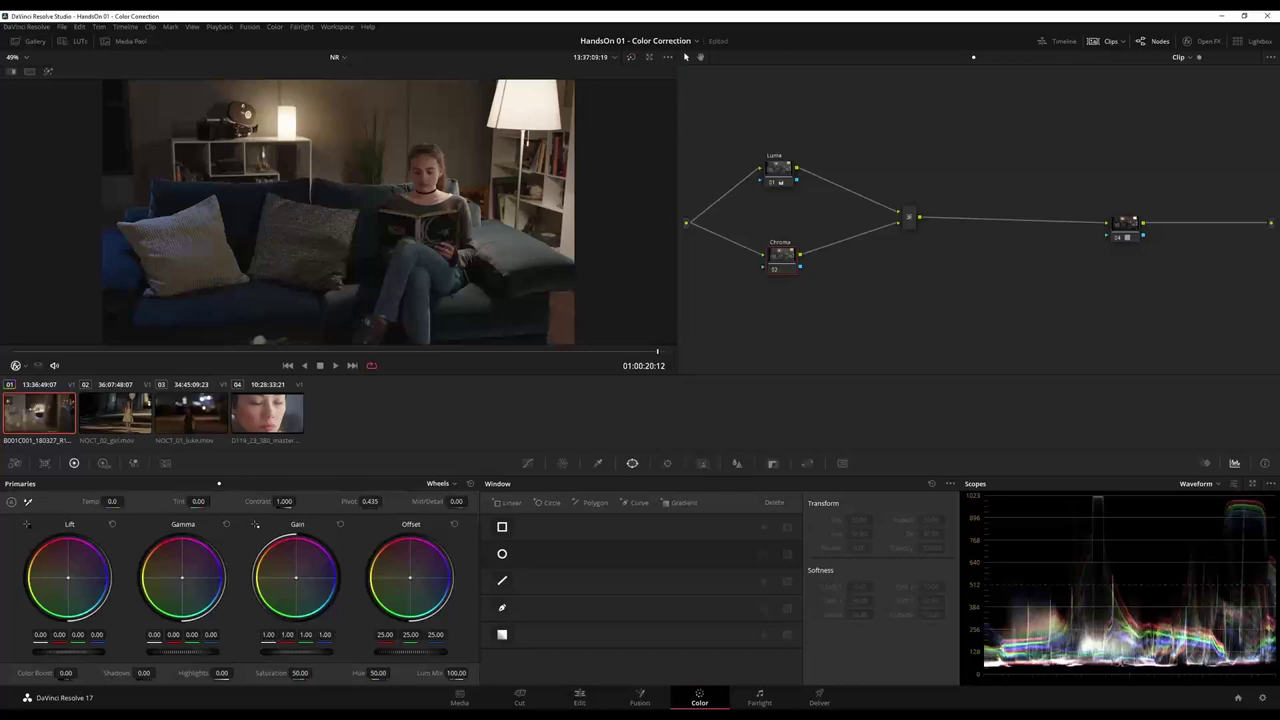
drag(268, 634, 200, 634)
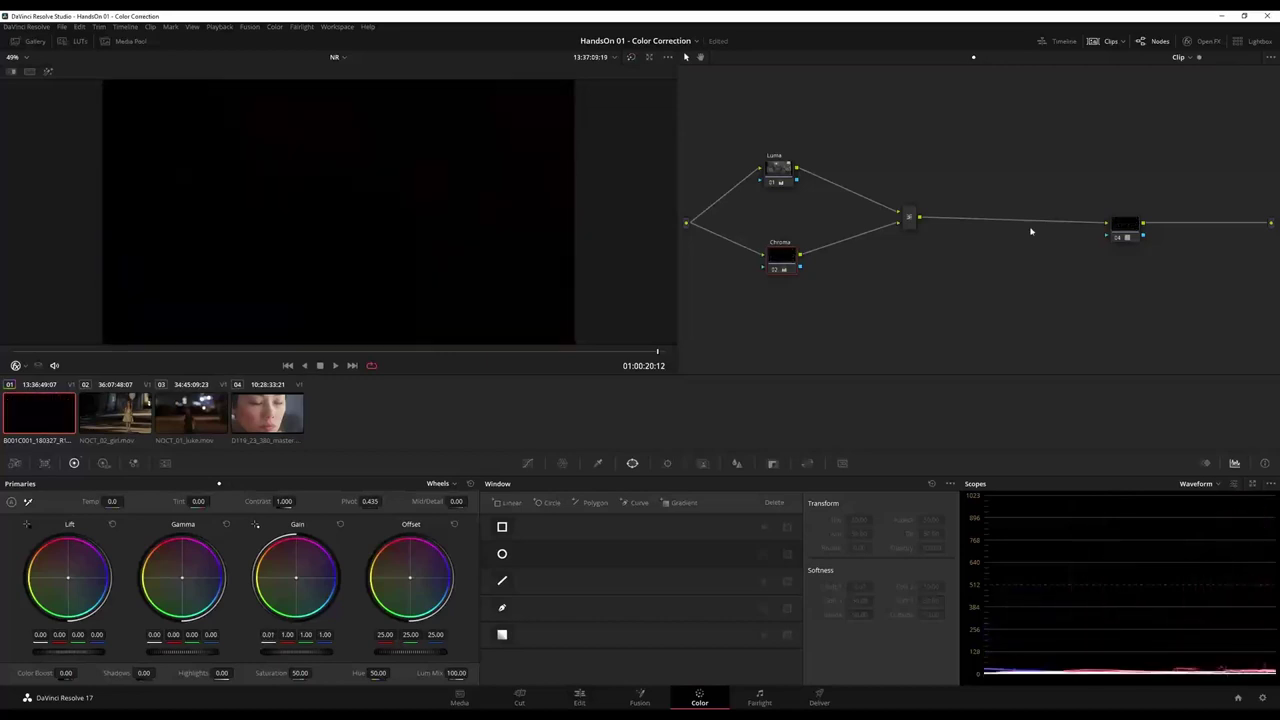
drag(751, 133, 810, 344)
Step: Set the layer mixer's composite mode to Add
click(908, 216)
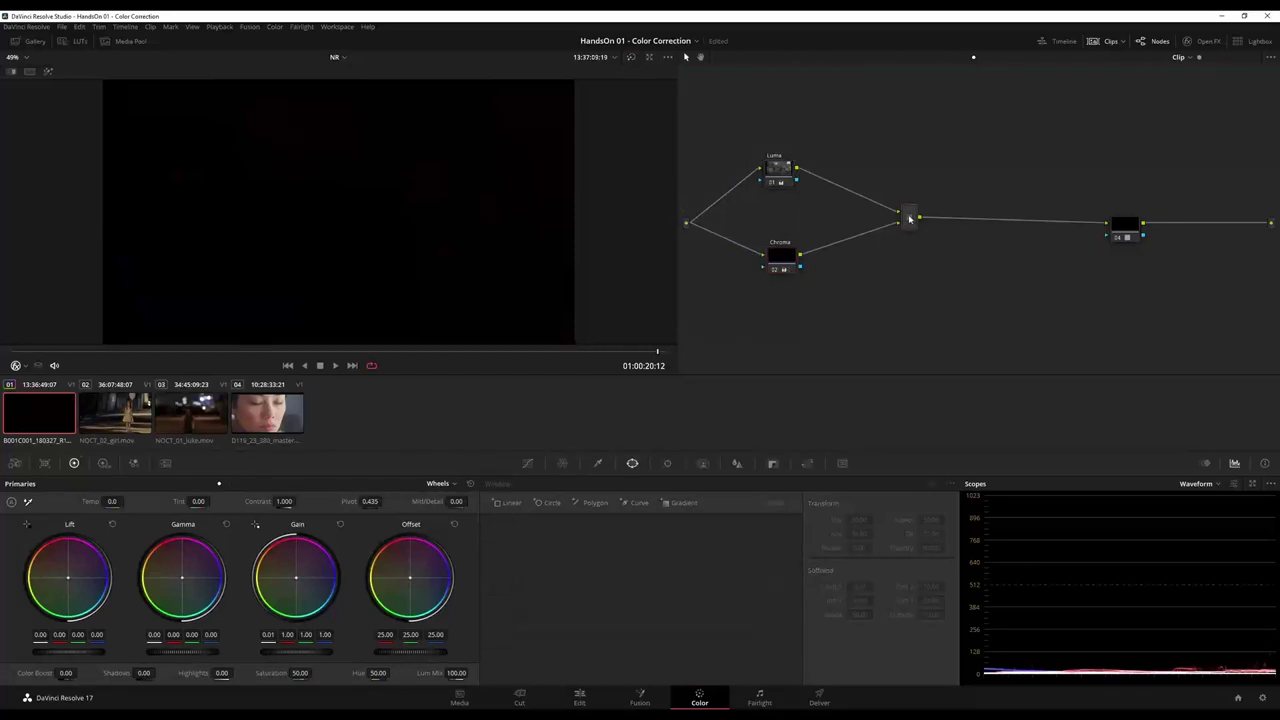
right_click(910, 218)
mouse_move(947, 287)
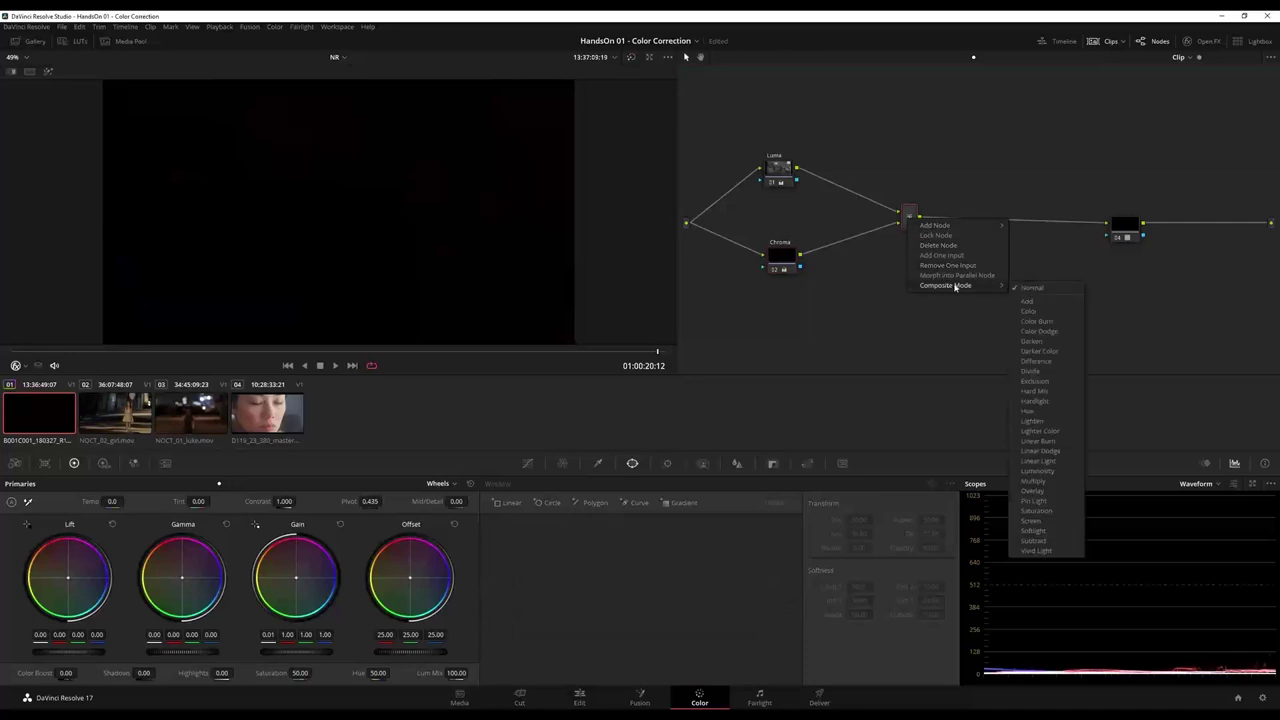
click(1032, 290)
drag(728, 113, 940, 328)
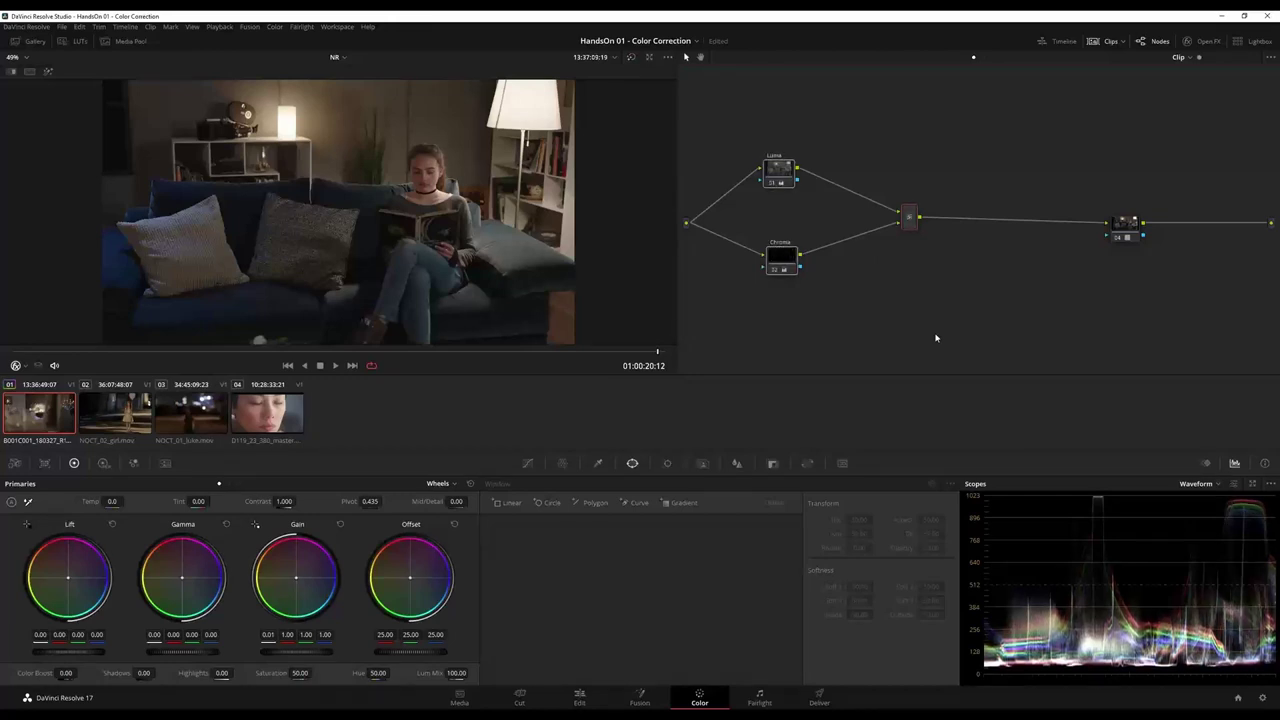
Step: Save the project and line up the Chroma node beneath the Luma node
key(ctrl+s)
click(779, 174)
drag(785, 265, 783, 271)
Step: Examine the Luma node's output in the viewer's Highlight mode, zoomed in around the woman
click(784, 186)
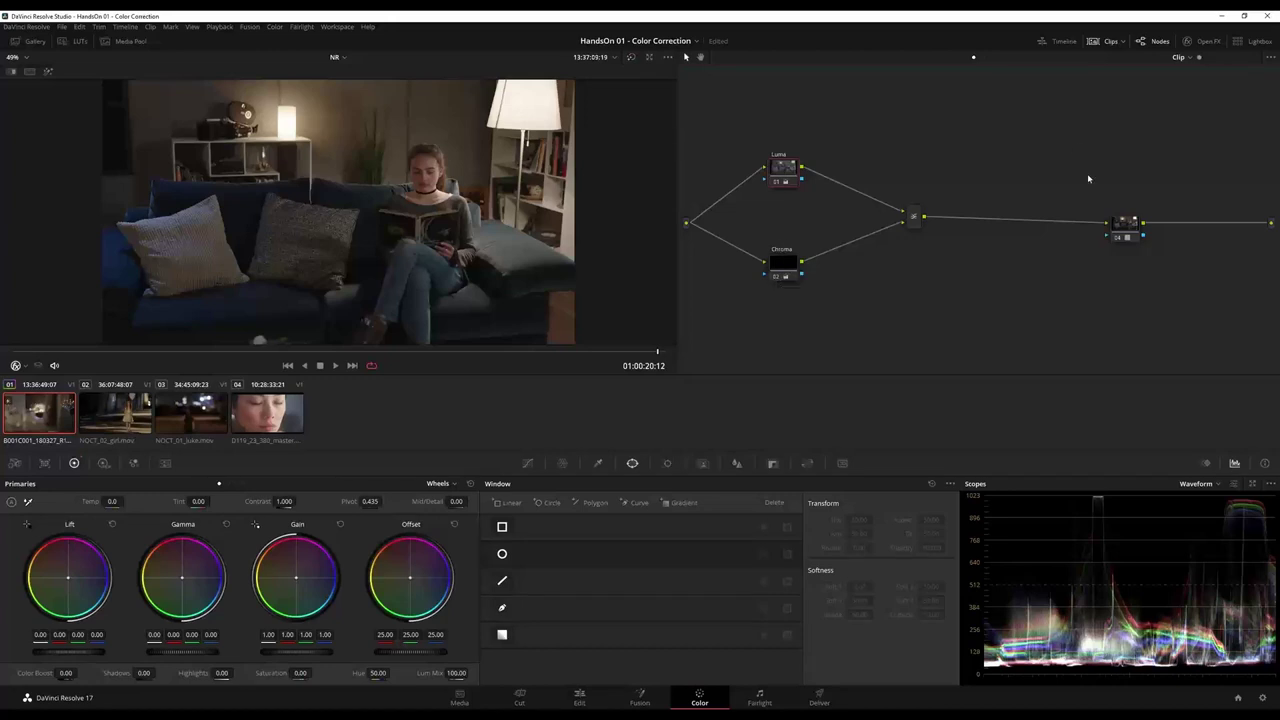
scroll(361, 192, up, 4)
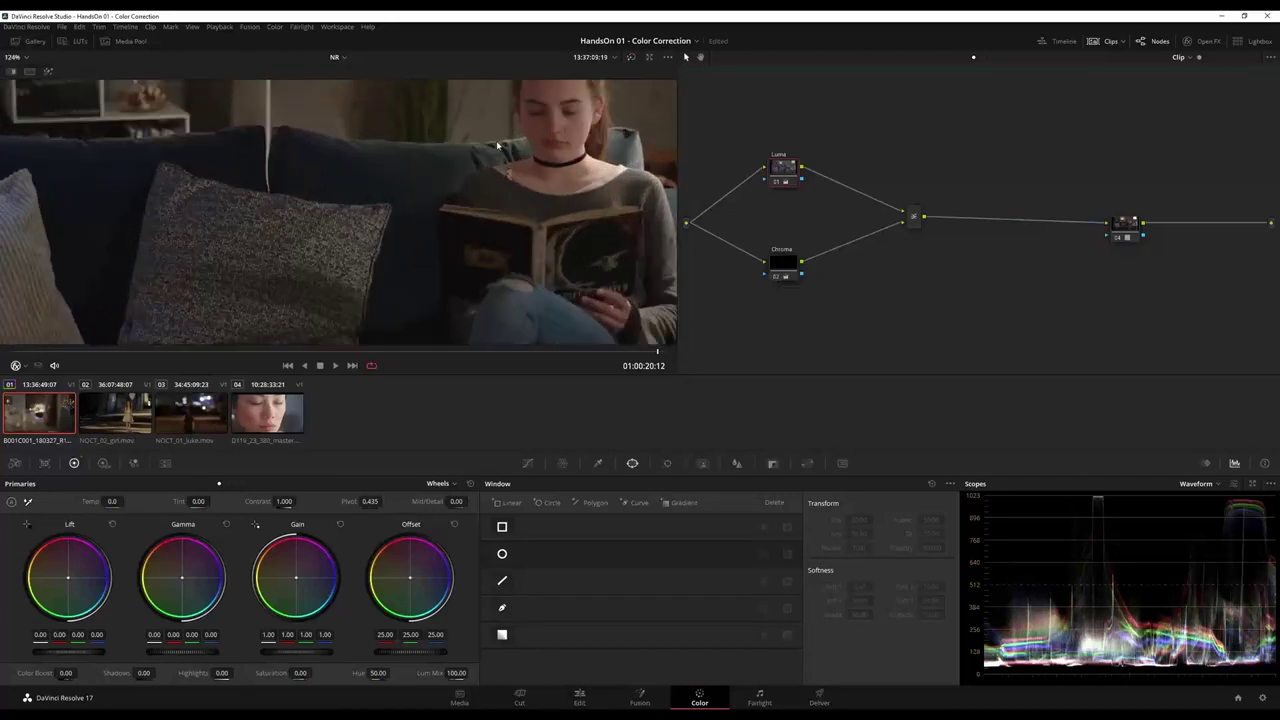
scroll(496, 146, up, 2)
scroll(506, 143, down, 3)
scroll(457, 151, up, 4)
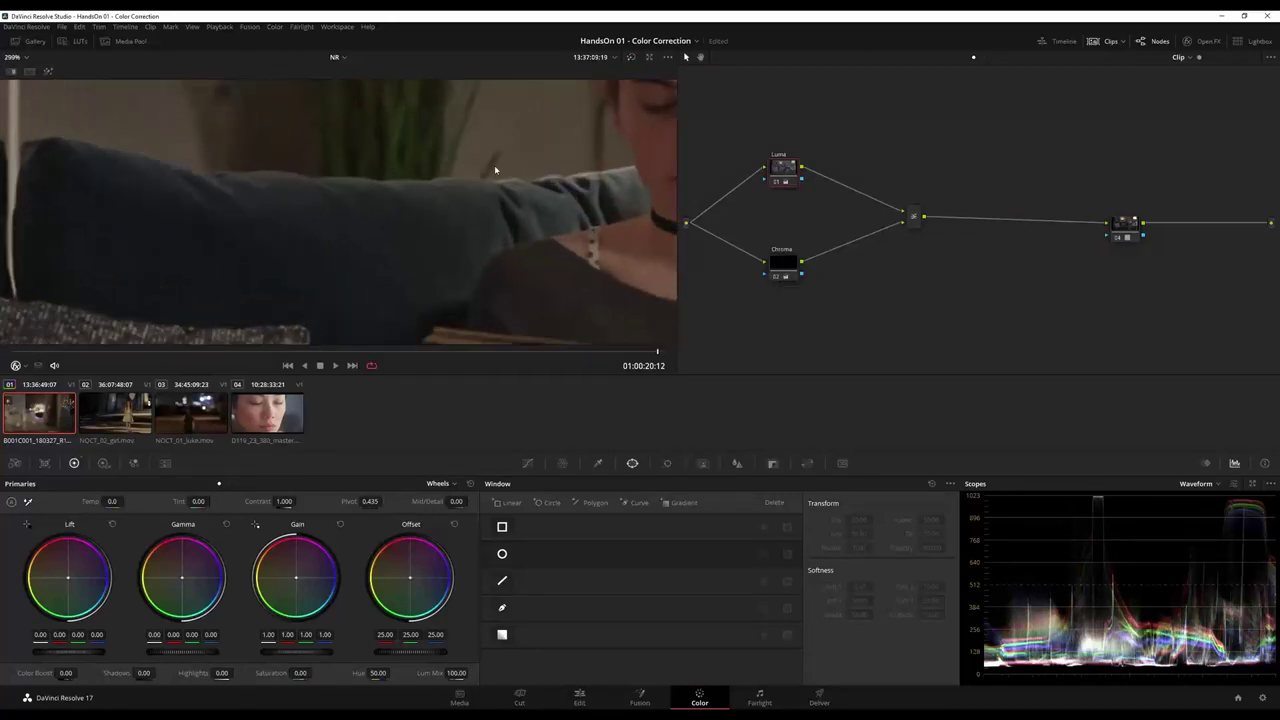
drag(535, 181, 371, 230)
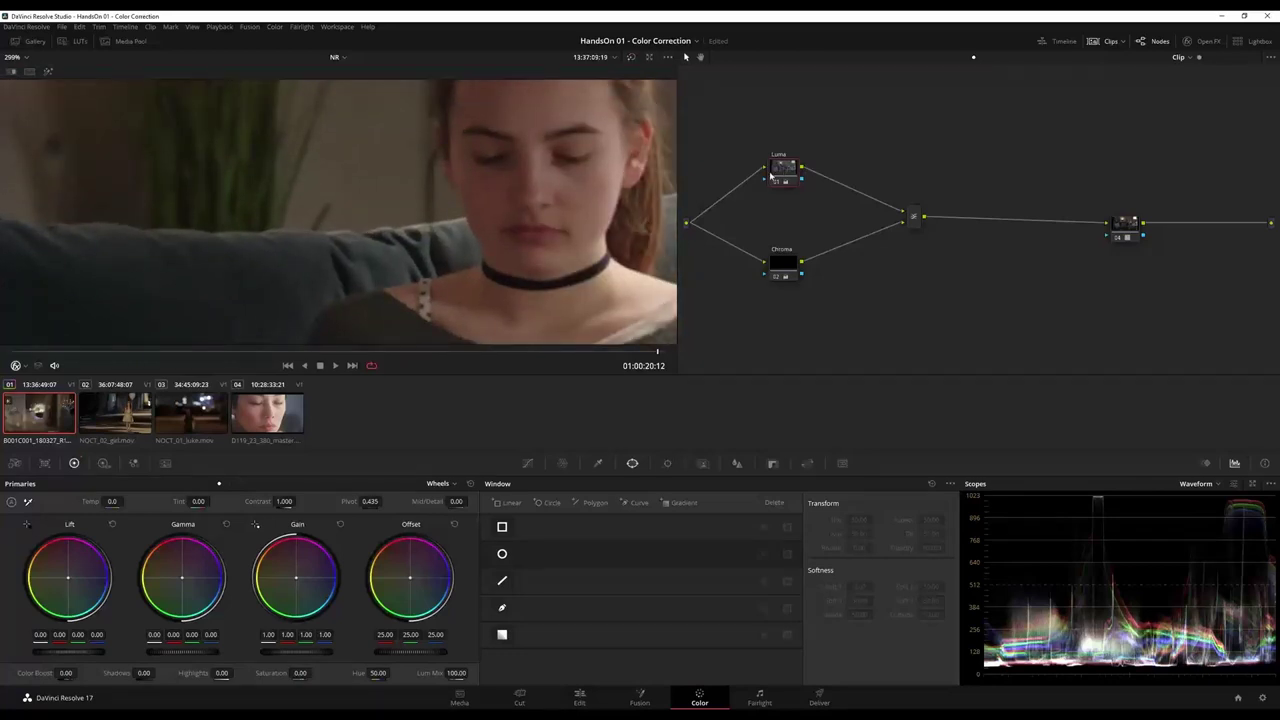
click(47, 71)
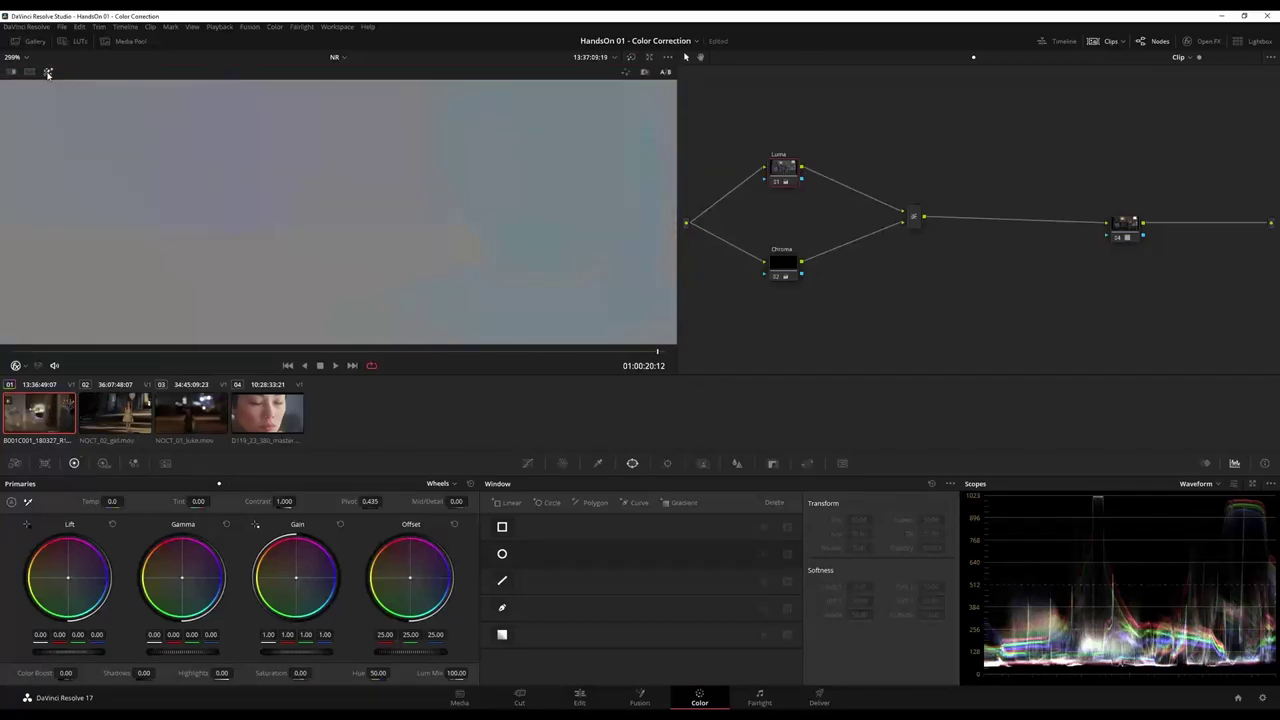
click(626, 72)
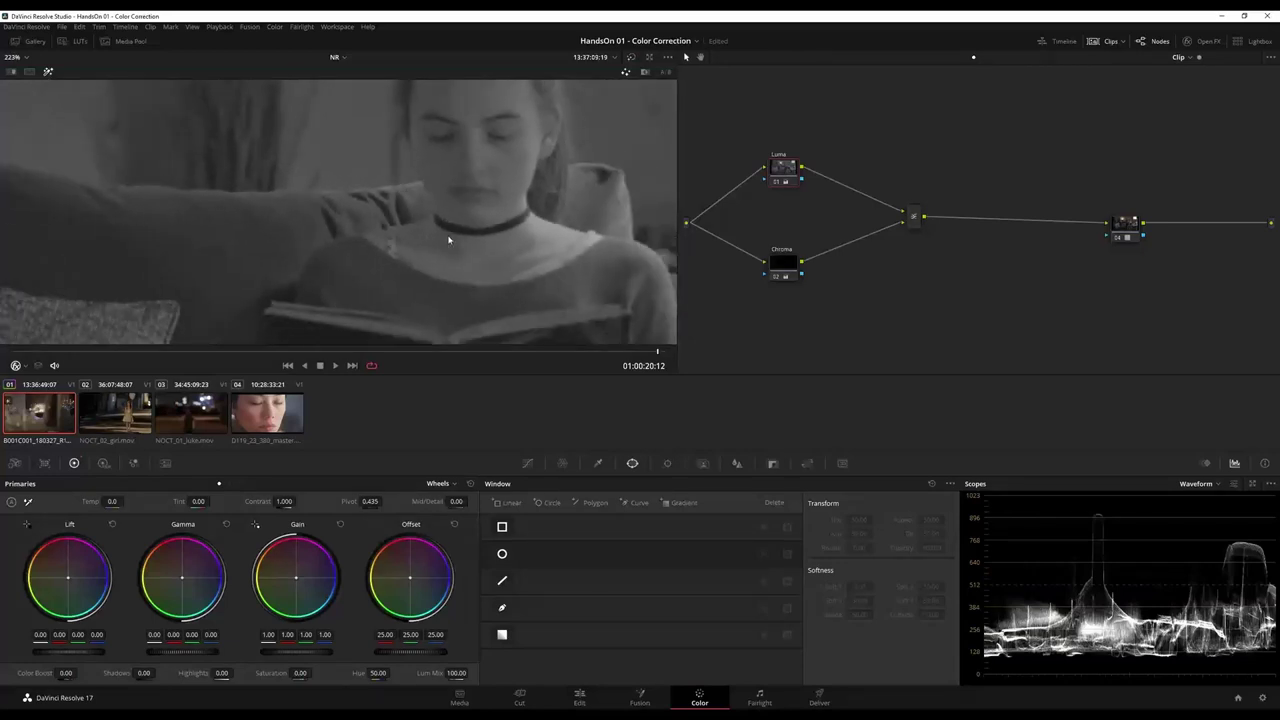
scroll(447, 235, up, 3)
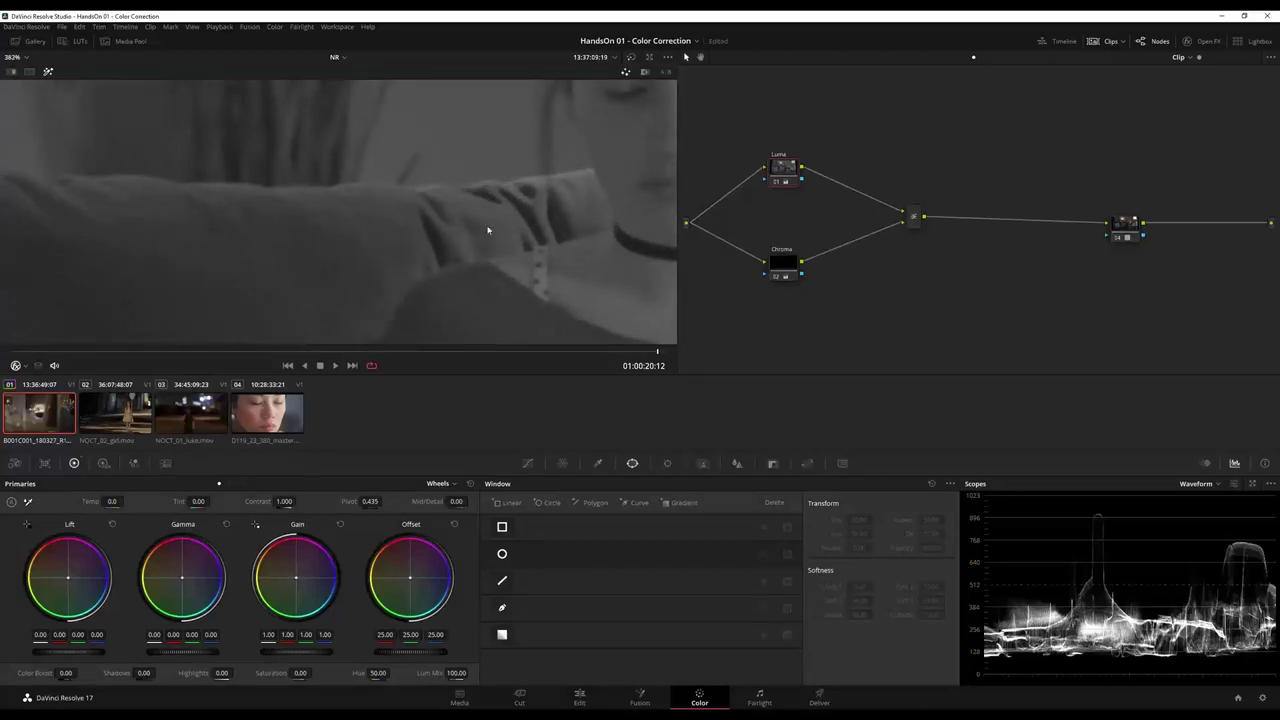
Step: Examine the Chroma node's output in Highlight mode, turn Highlight off and fit the image to the viewer
click(778, 264)
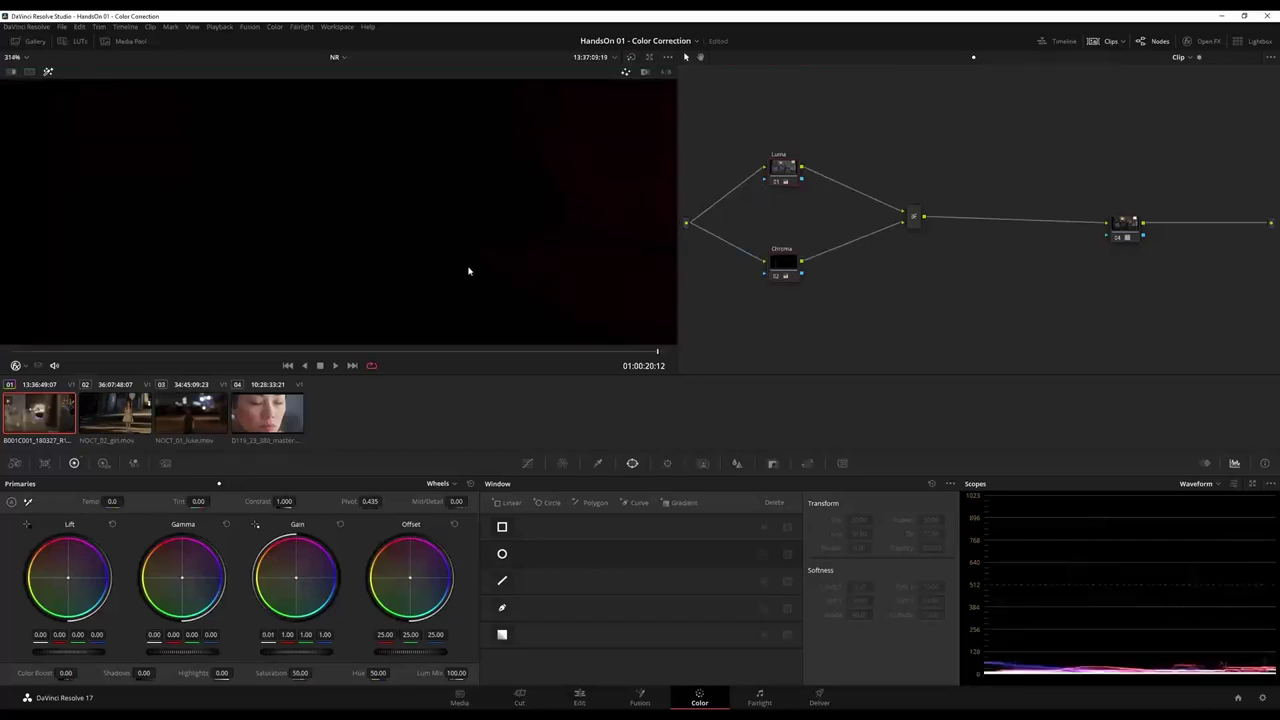
scroll(406, 263, up, 2)
scroll(452, 262, down, 3)
click(48, 71)
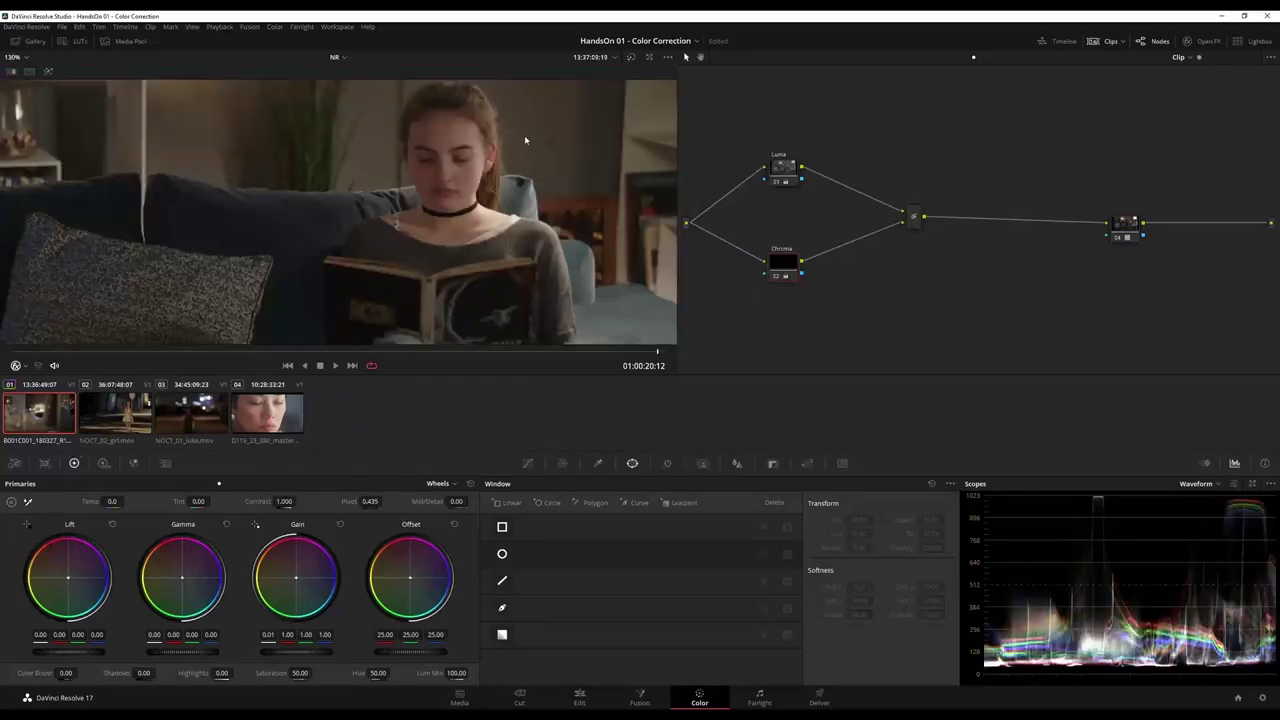
click(18, 58)
click(22, 74)
Step: Delete the Luma, Chroma and layer mixer nodes, and add a node near the source ahead of the LUT node
drag(745, 143, 948, 312)
key(Delete)
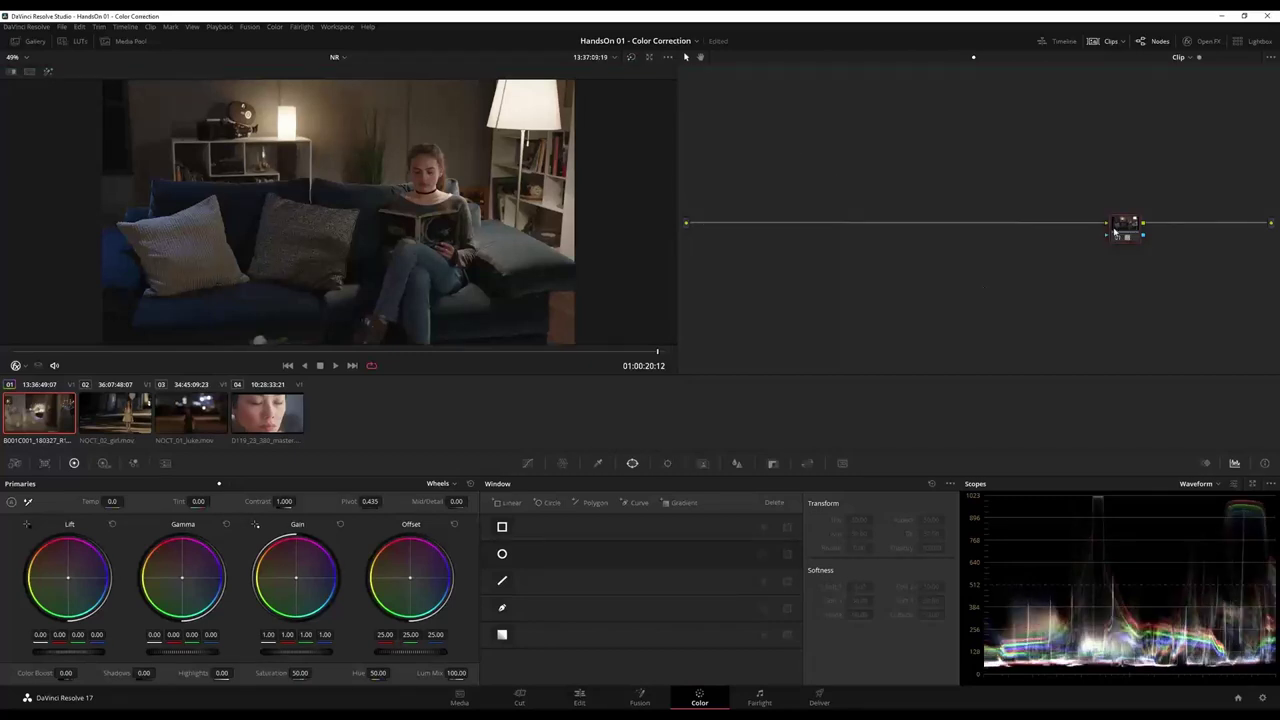
key(alt+s)
drag(1132, 271, 803, 236)
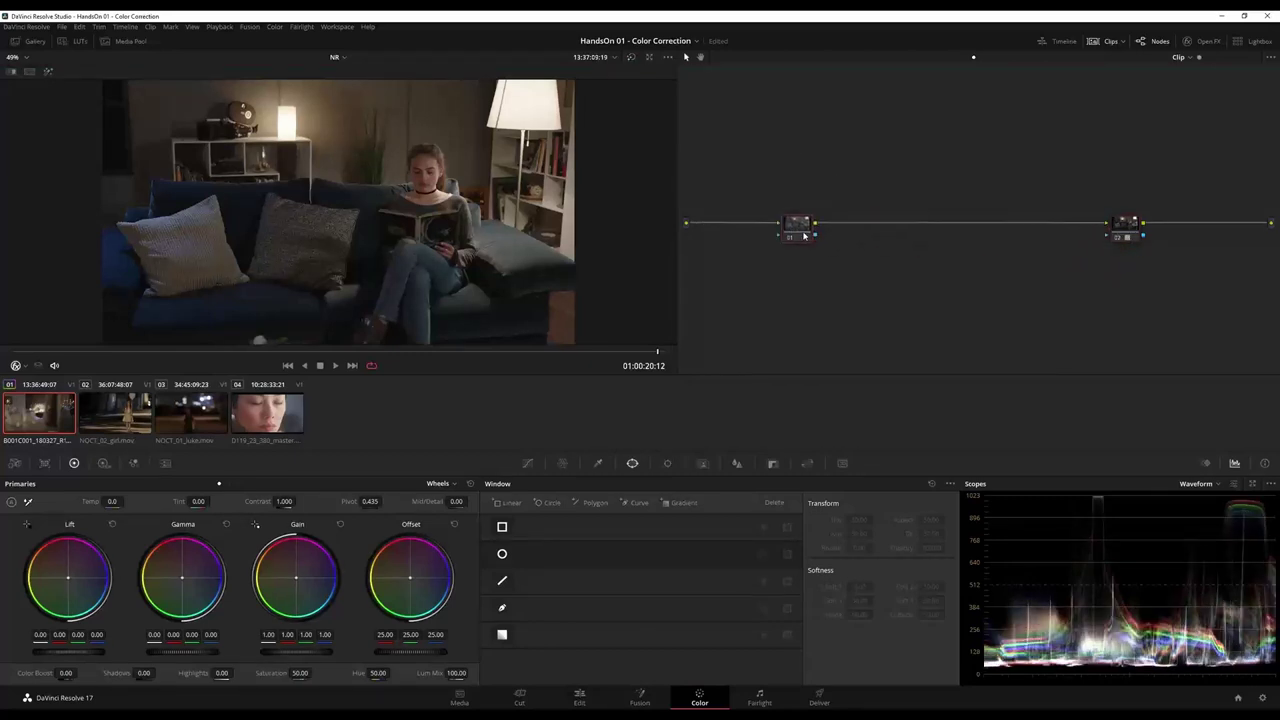
Step: Apply temporal noise reduction to the first node with 1 frame, luma and chroma thresholds of 41.5 and a blend of 32.6
click(165, 463)
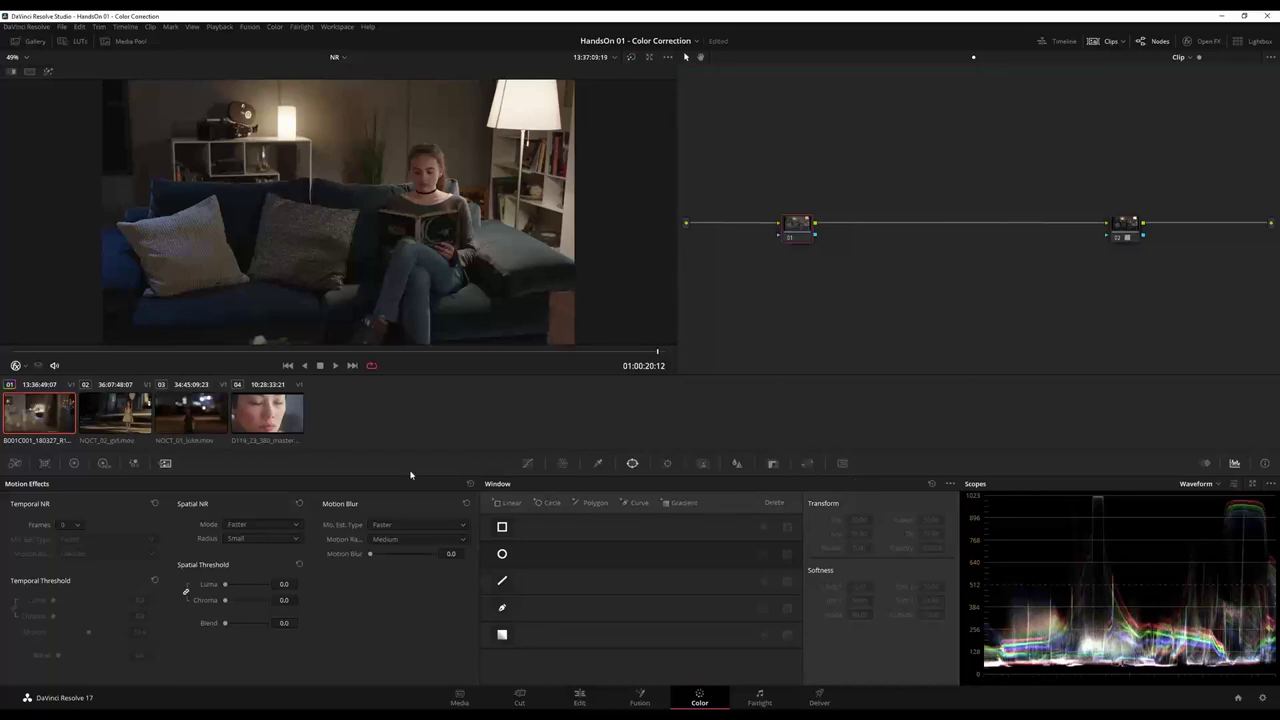
click(75, 527)
click(79, 547)
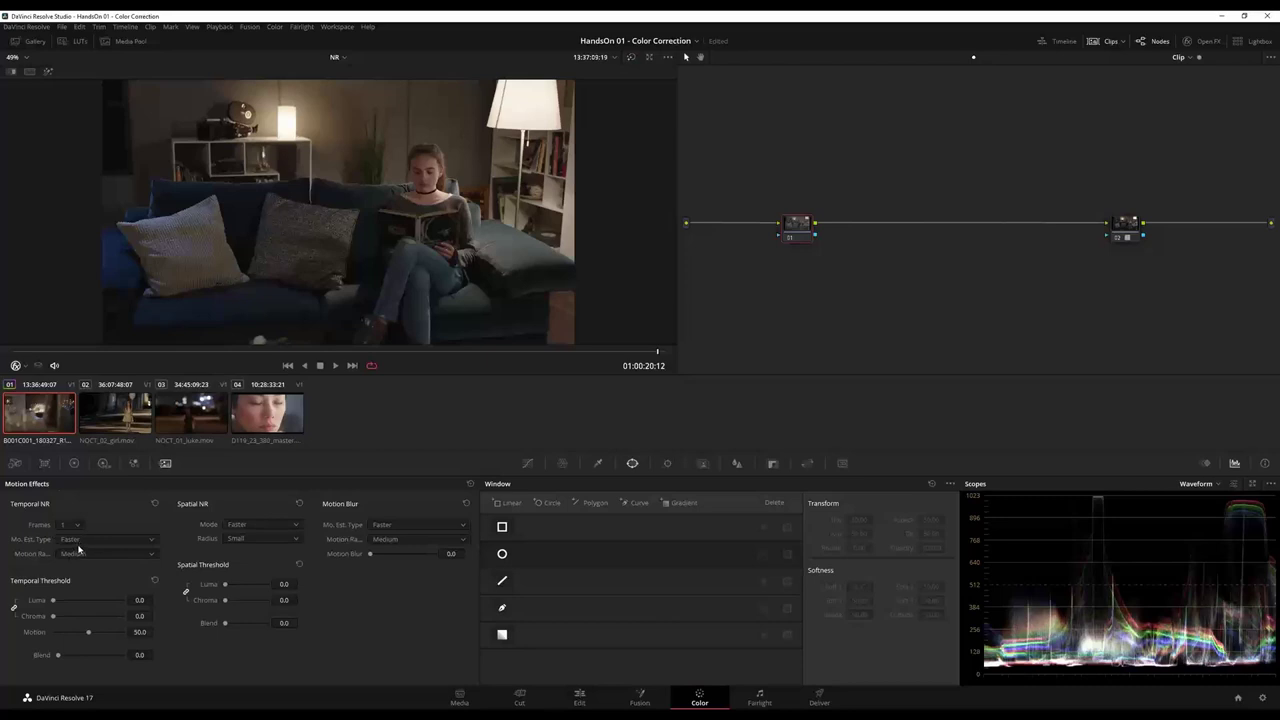
drag(60, 601, 82, 600)
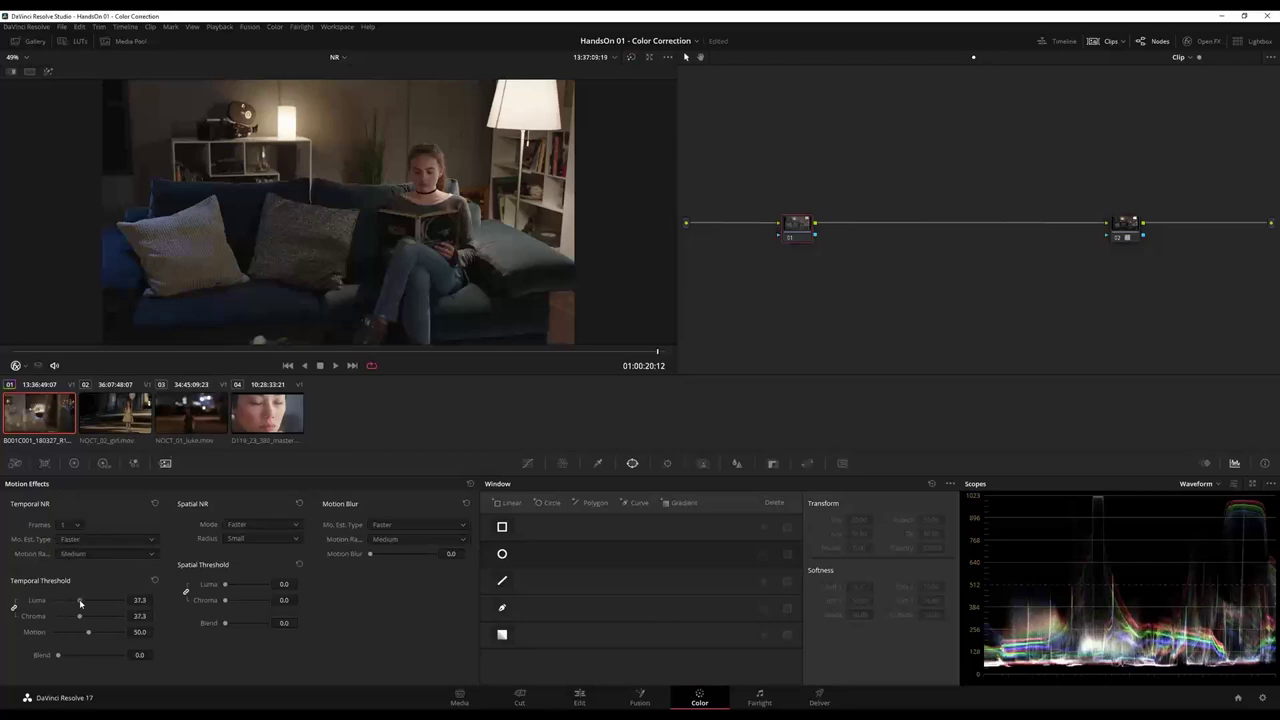
drag(59, 654, 80, 655)
Step: Try spatial luma and chroma thresholds of 5.7, and reset the first node's grade
drag(231, 583, 234, 586)
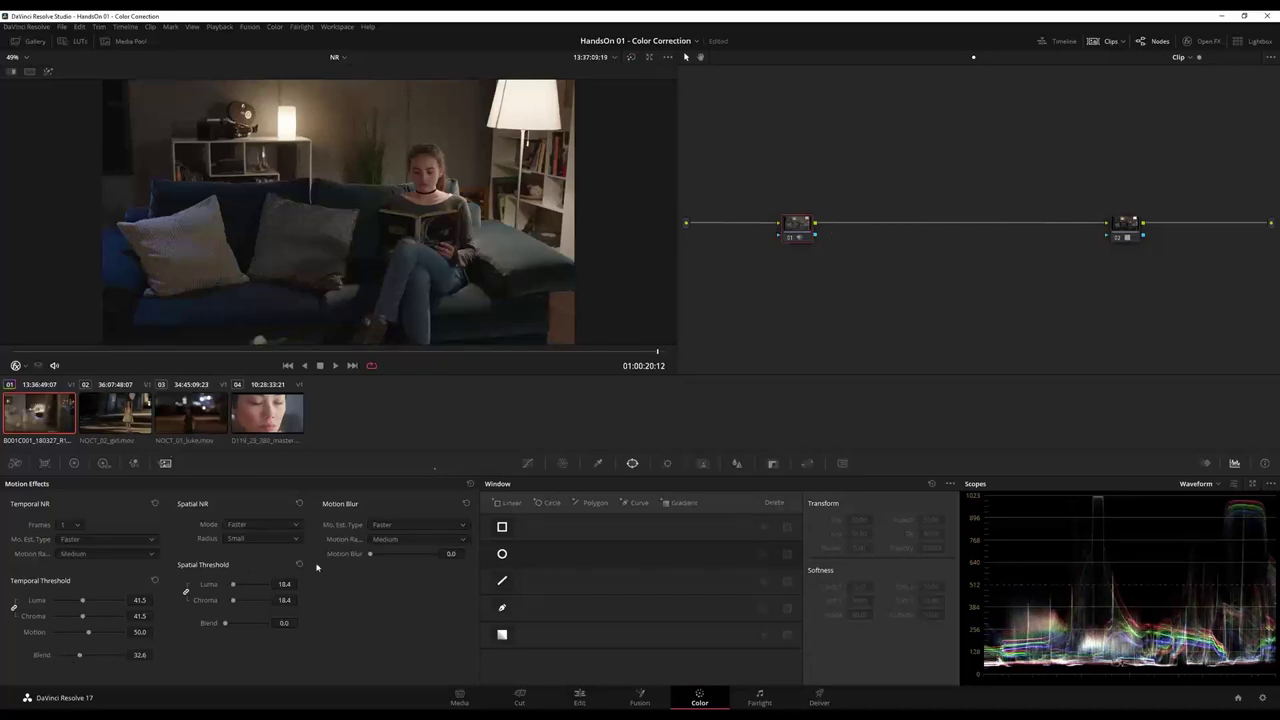
drag(235, 587, 228, 585)
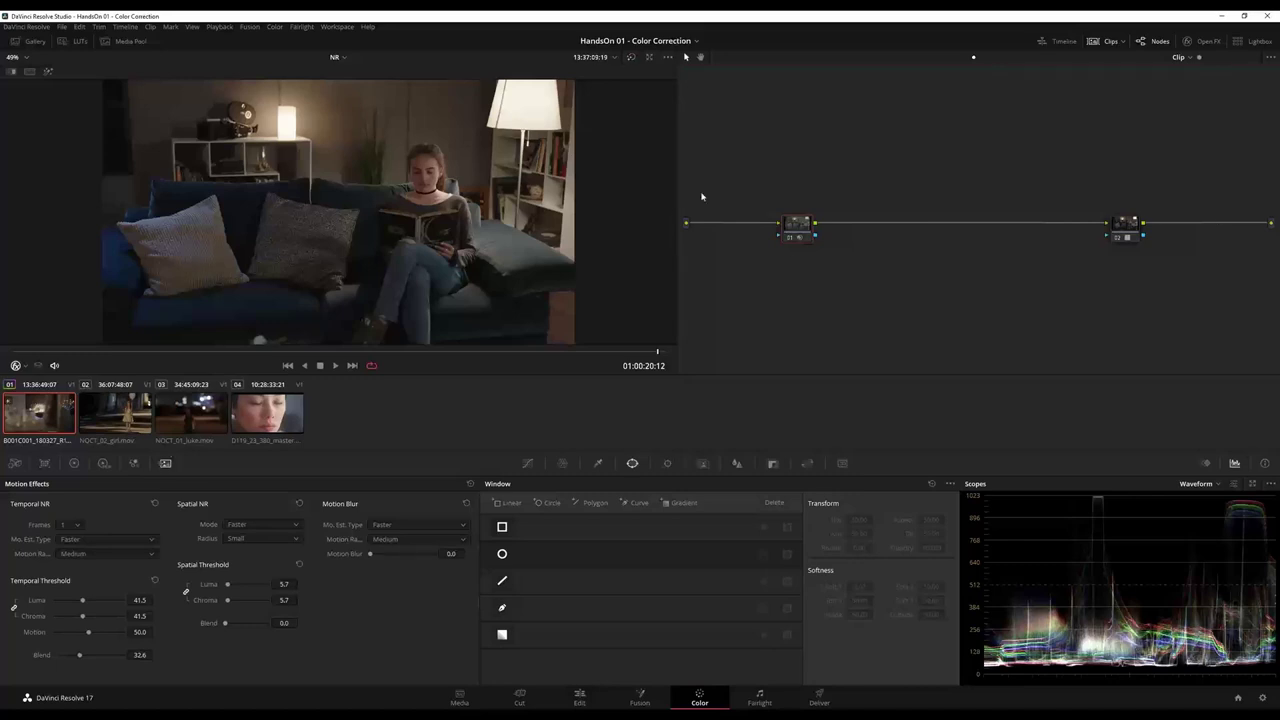
right_click(813, 236)
click(818, 238)
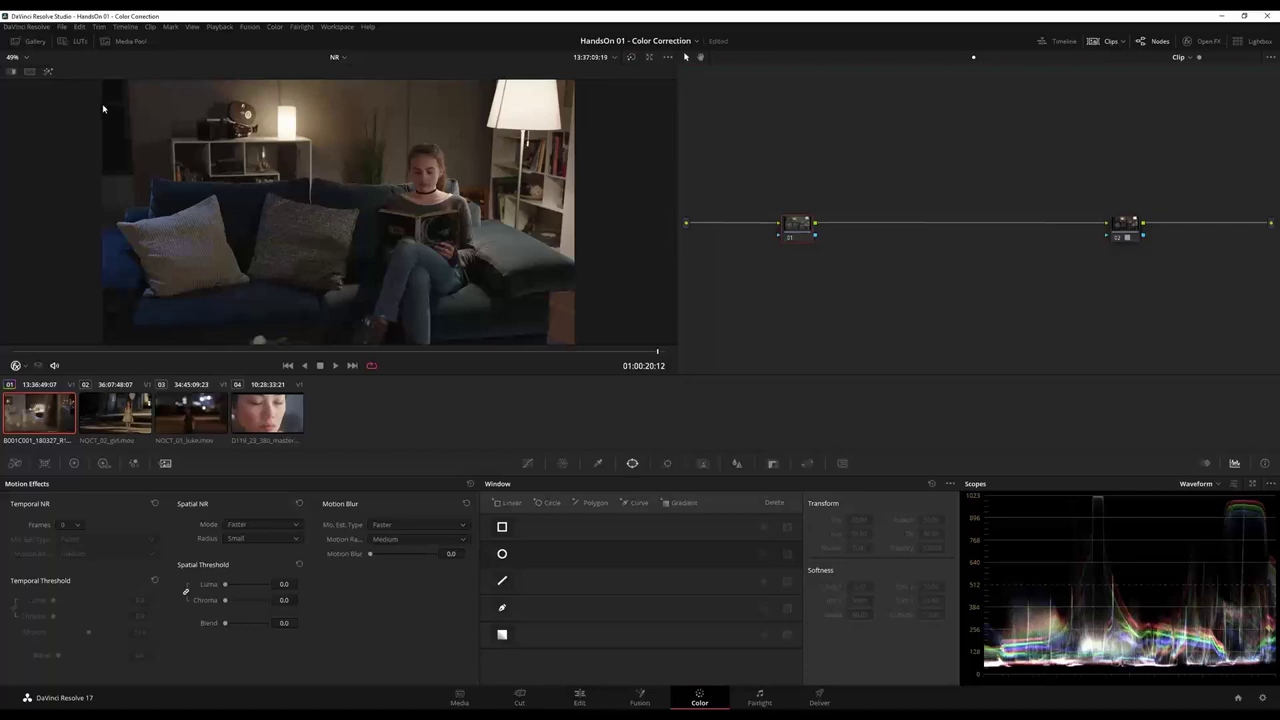
Step: Turn on Highlight with the A/B difference view and set the temporal noise reduction to 2 frames
click(54, 73)
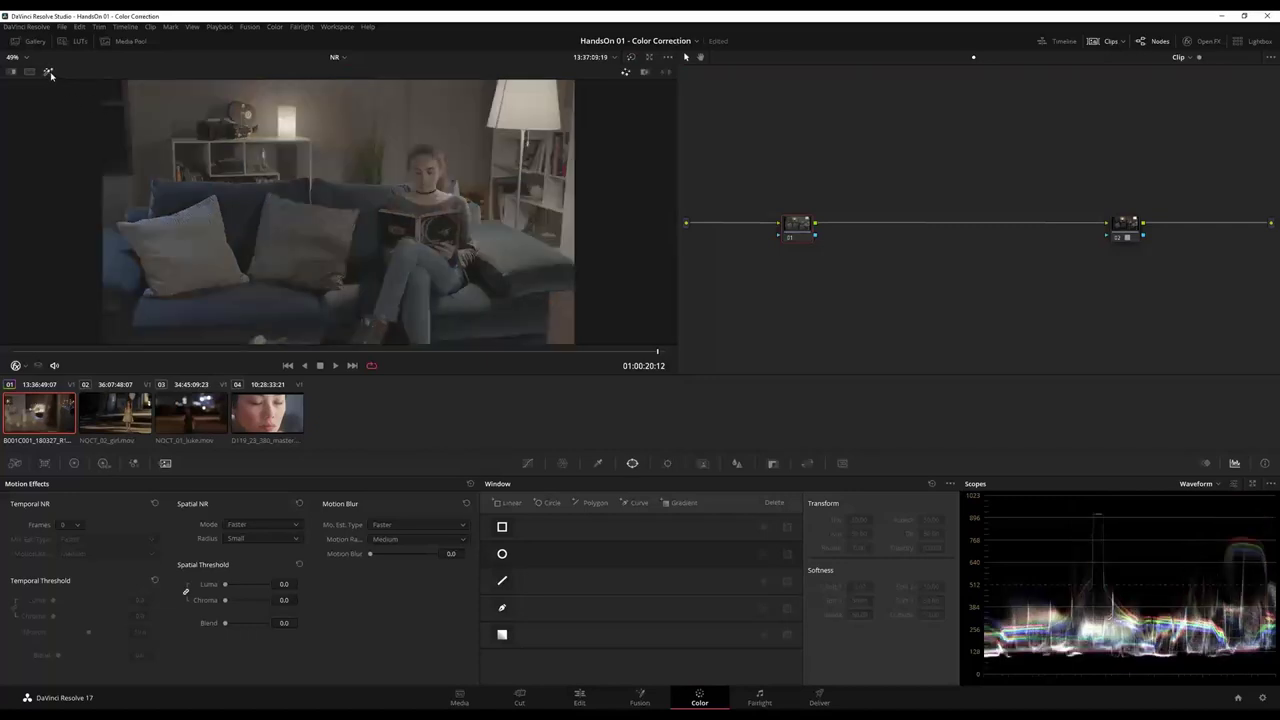
click(667, 74)
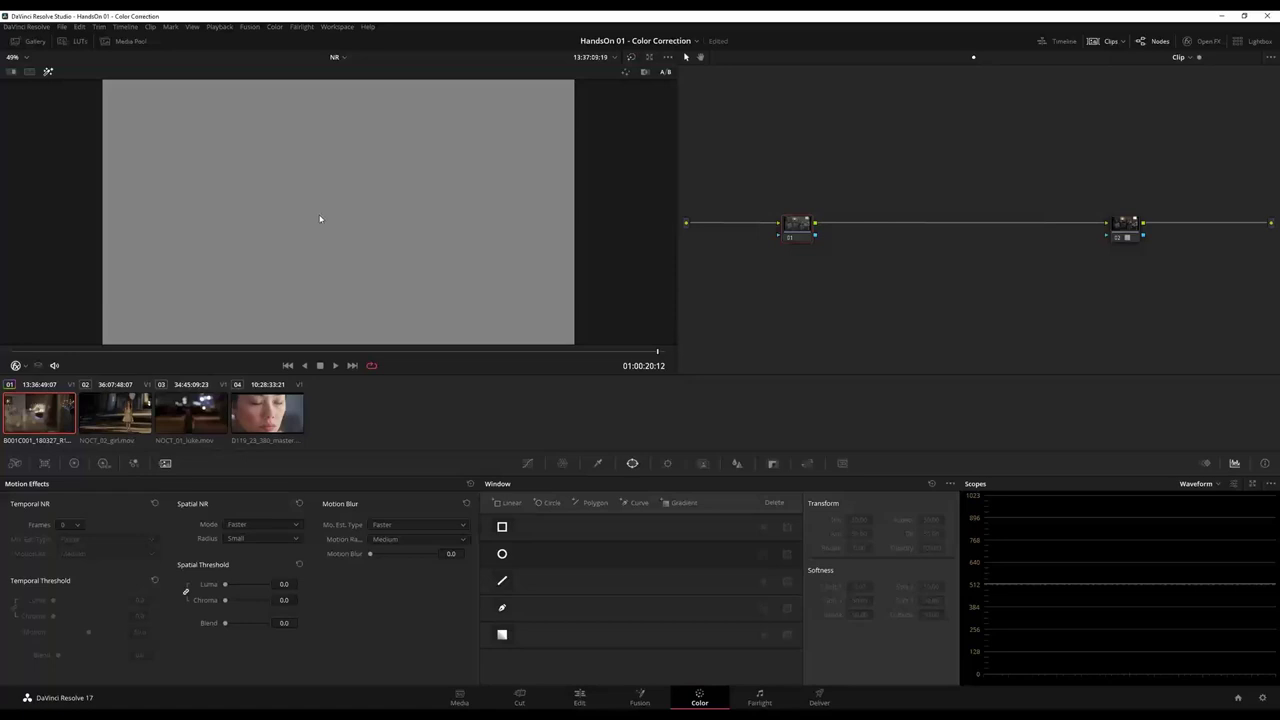
click(70, 524)
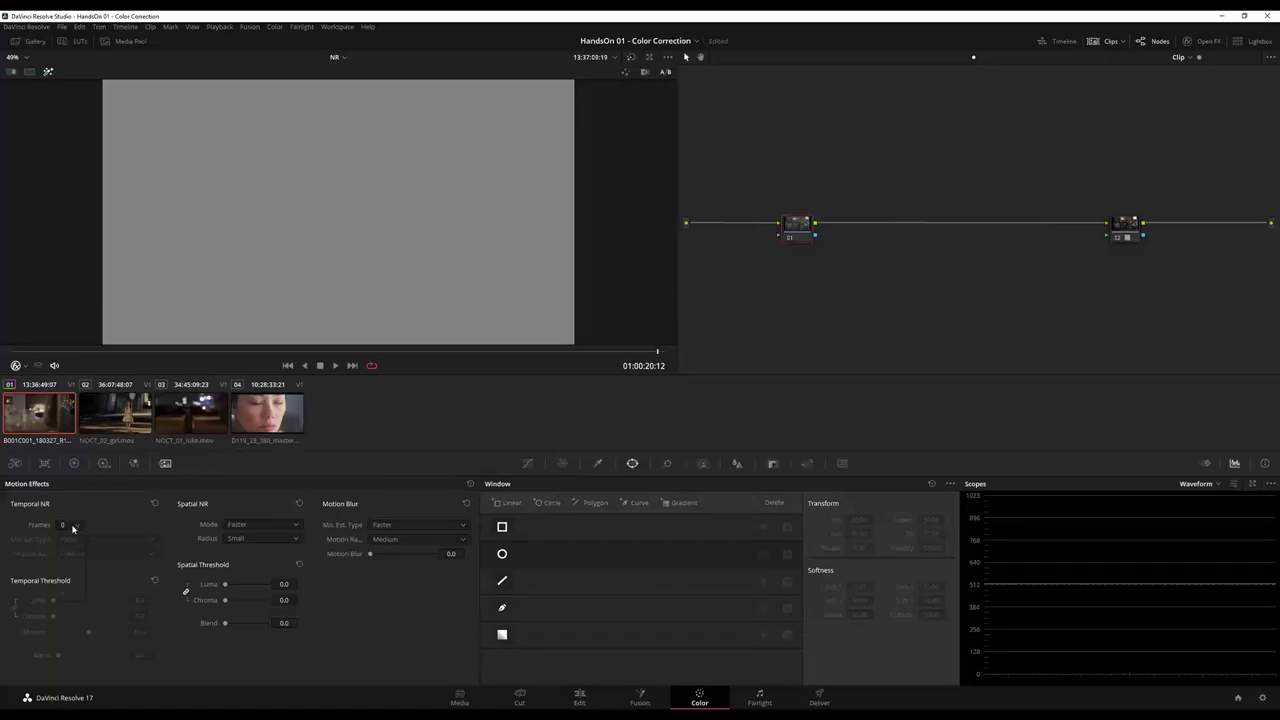
click(72, 562)
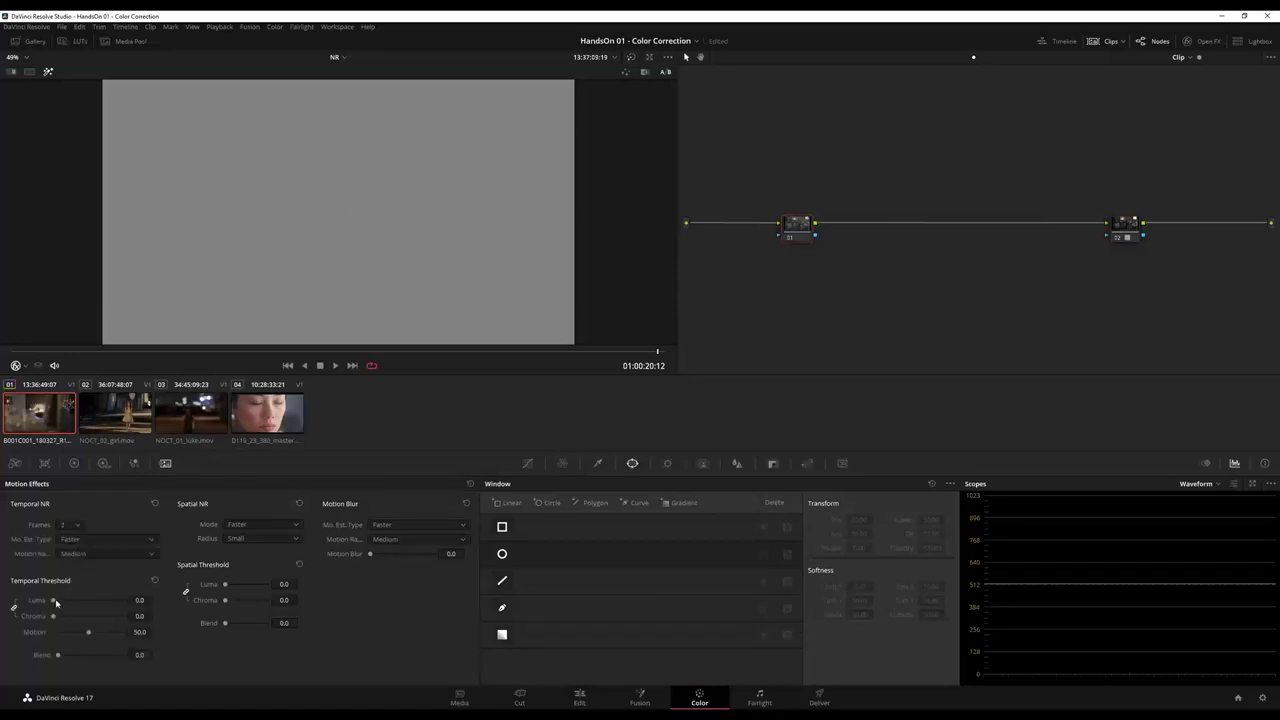
Step: Try temporal luma and chroma thresholds of 70.4 and 45.8, checking the picture with Highlight off and on
drag(55, 600, 102, 602)
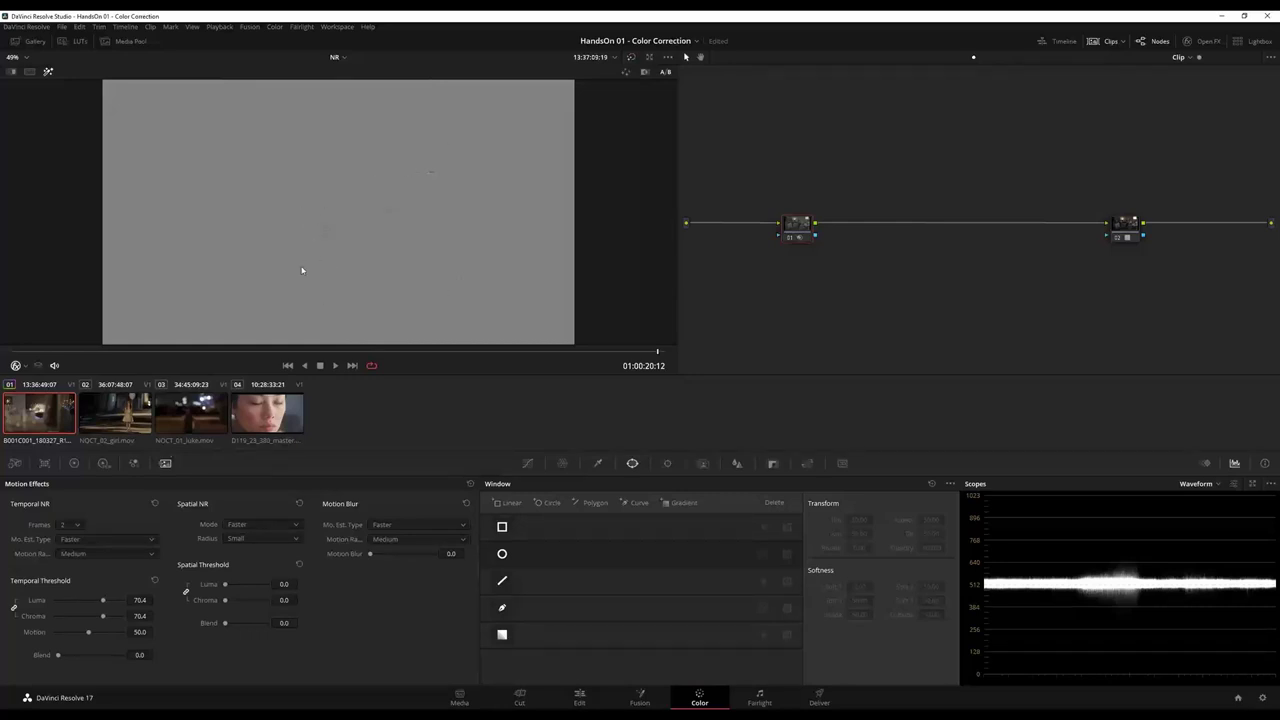
drag(105, 601, 87, 601)
click(47, 73)
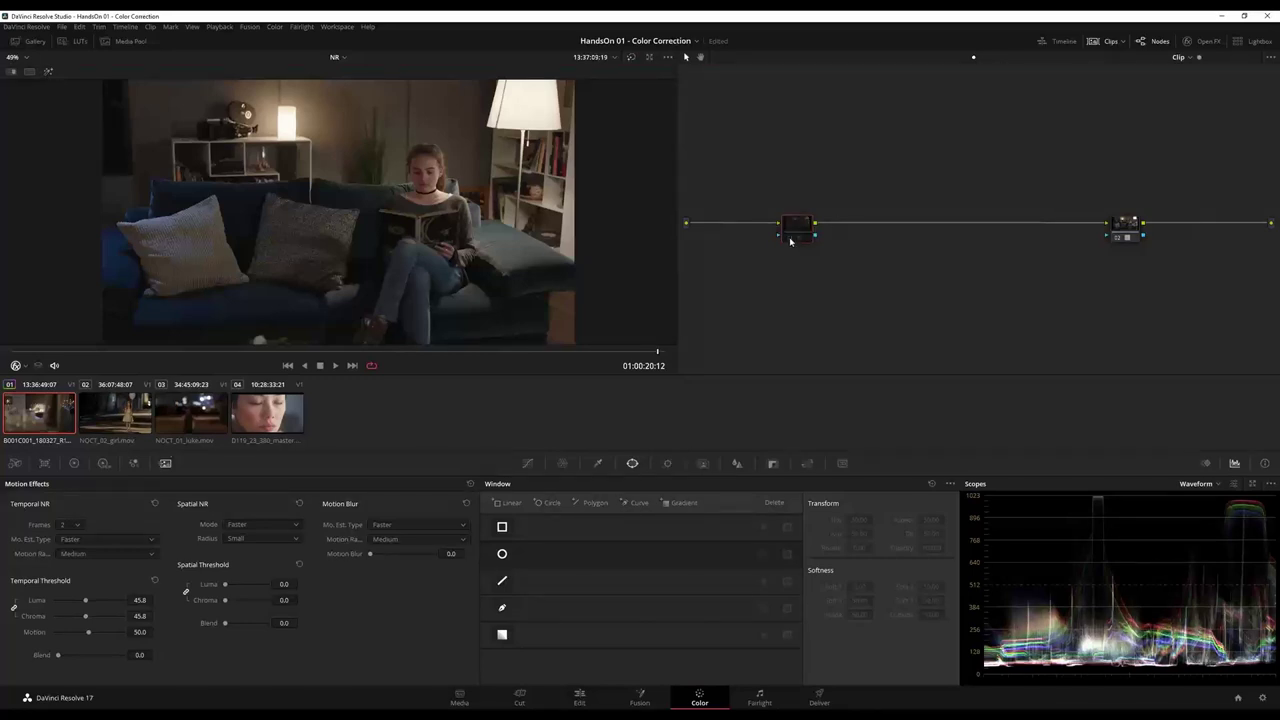
click(48, 72)
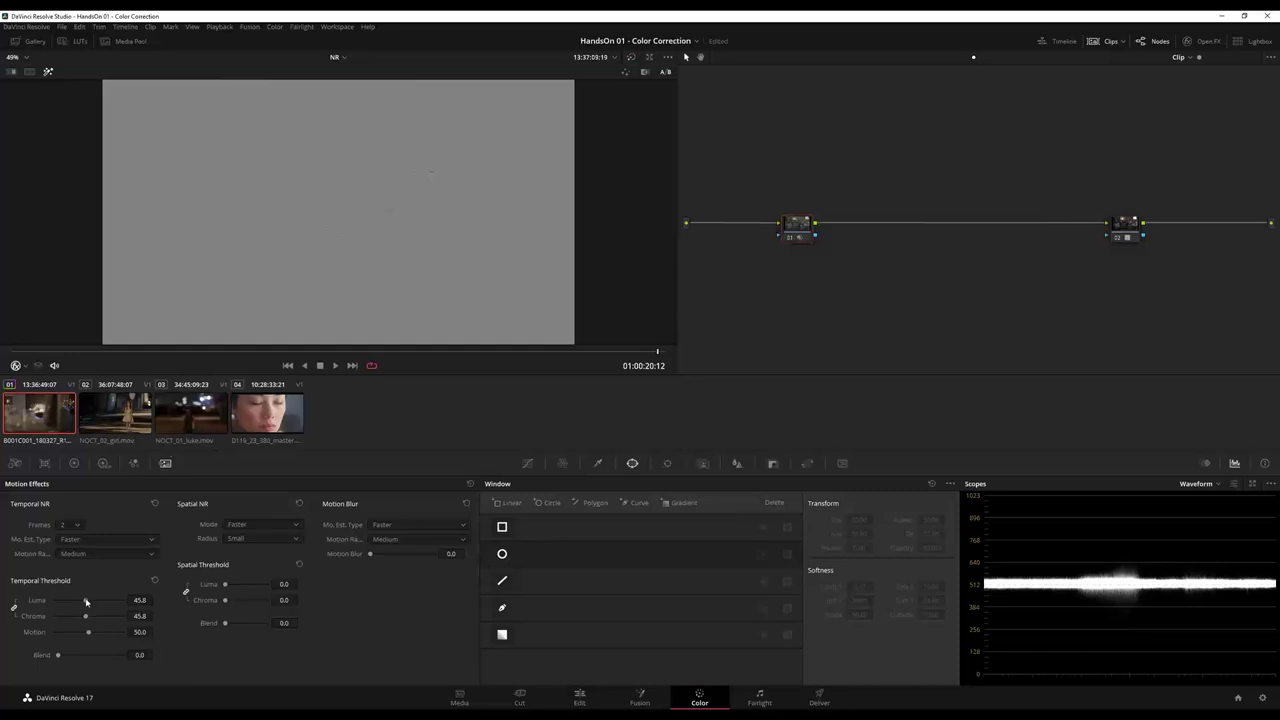
Step: Try temporal thresholds of 78.2 with spatial thresholds of 16.1, and settle on 13.4 temporal and 0 spatial for luma and chroma
drag(85, 601, 109, 601)
drag(223, 599, 231, 591)
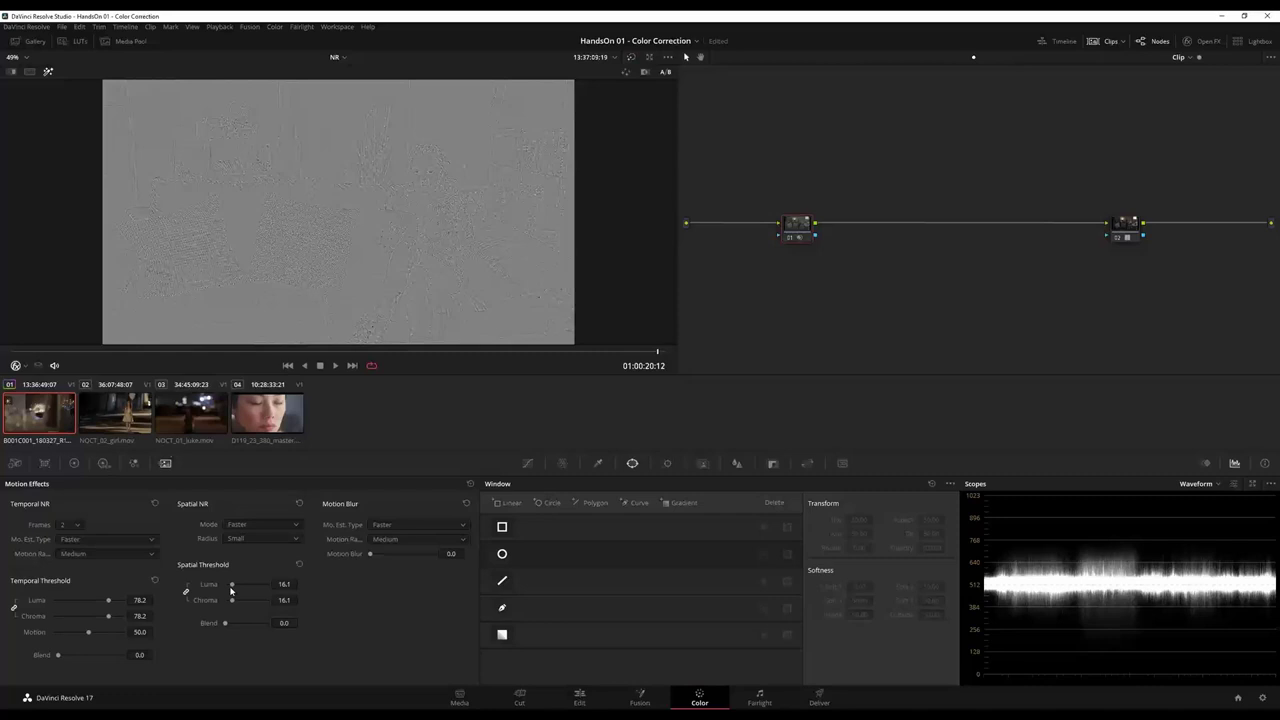
drag(232, 586, 226, 586)
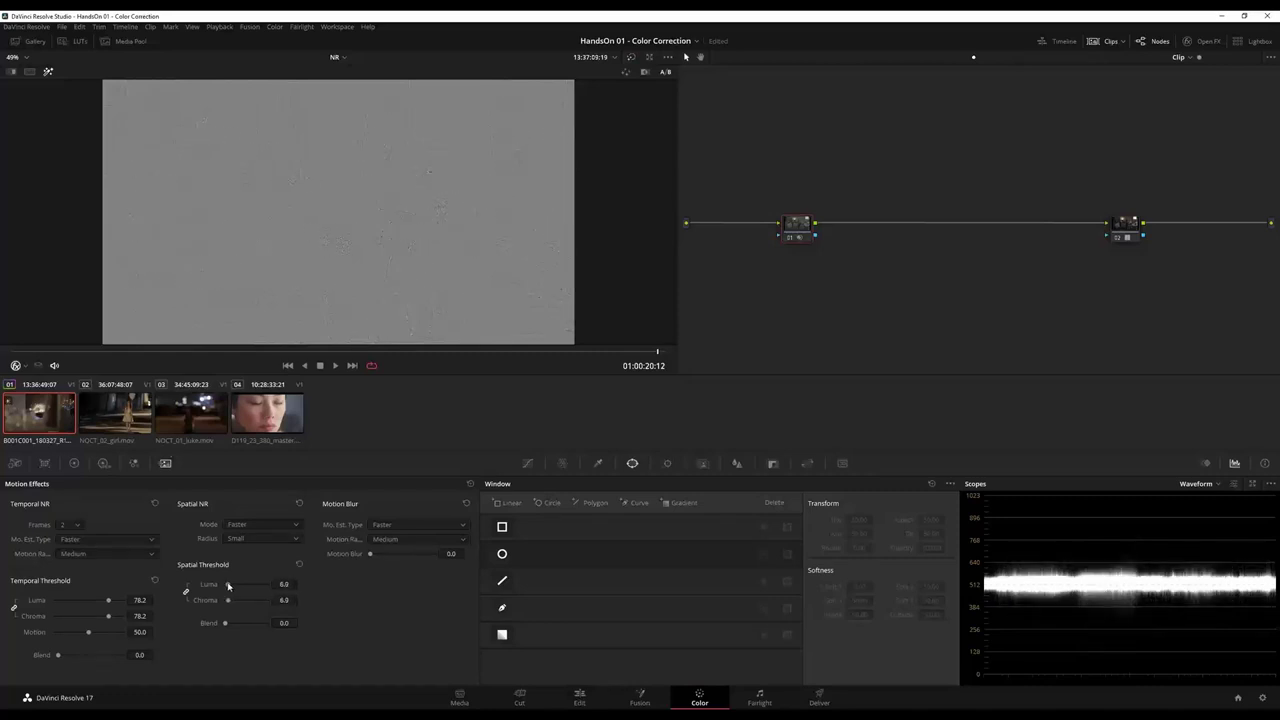
drag(107, 600, 63, 601)
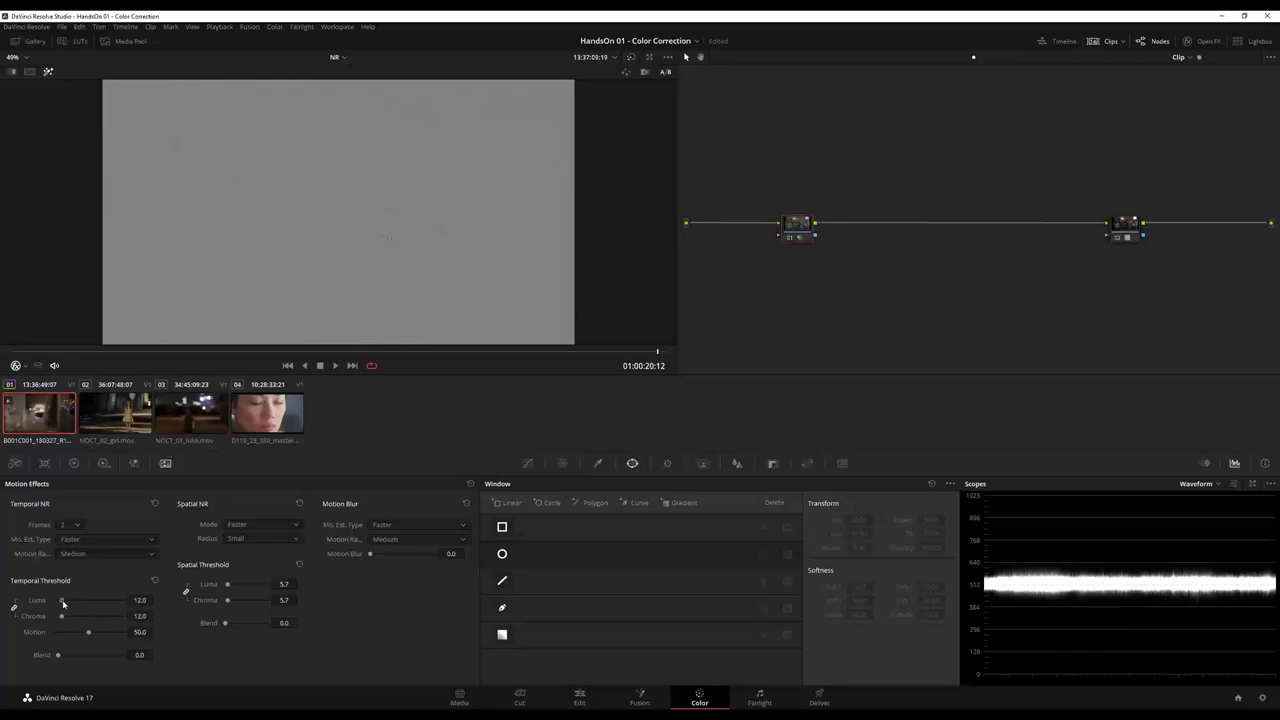
drag(227, 585, 220, 587)
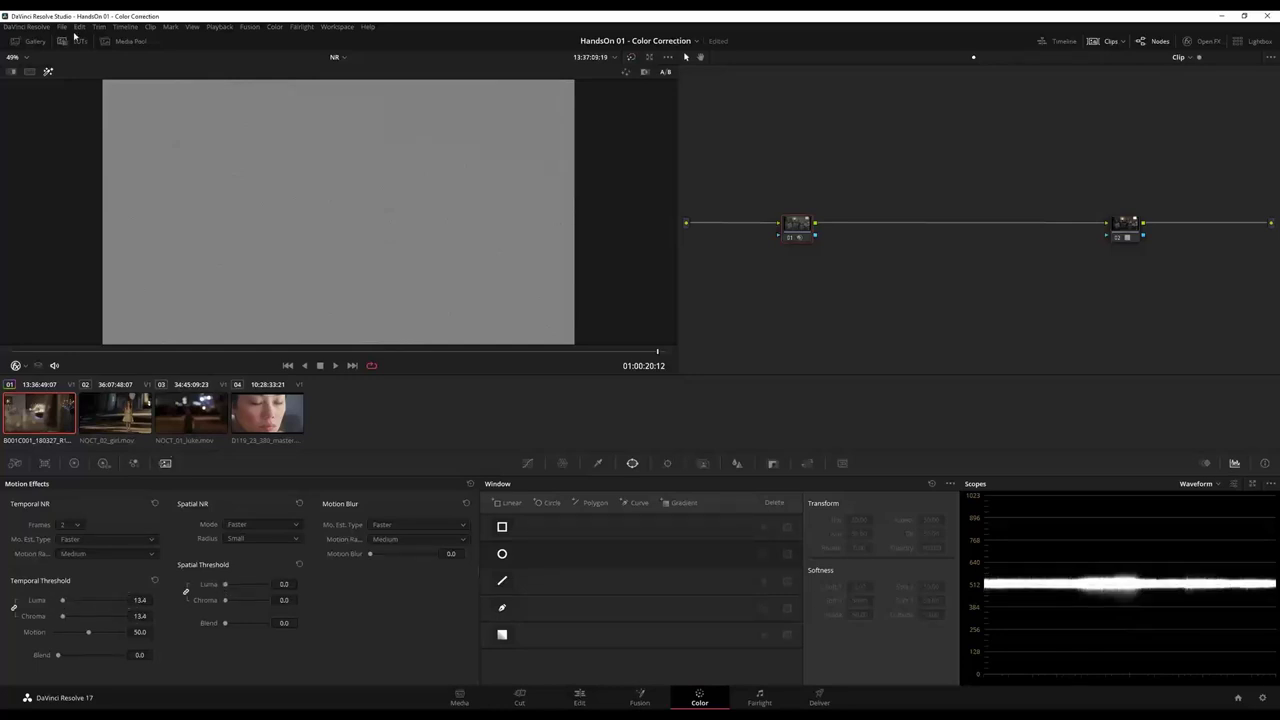
Step: Switch to the NOCT_02_girl clip, turn its Highlight difference view on and set temporal noise reduction to 2 frames
click(47, 71)
click(119, 410)
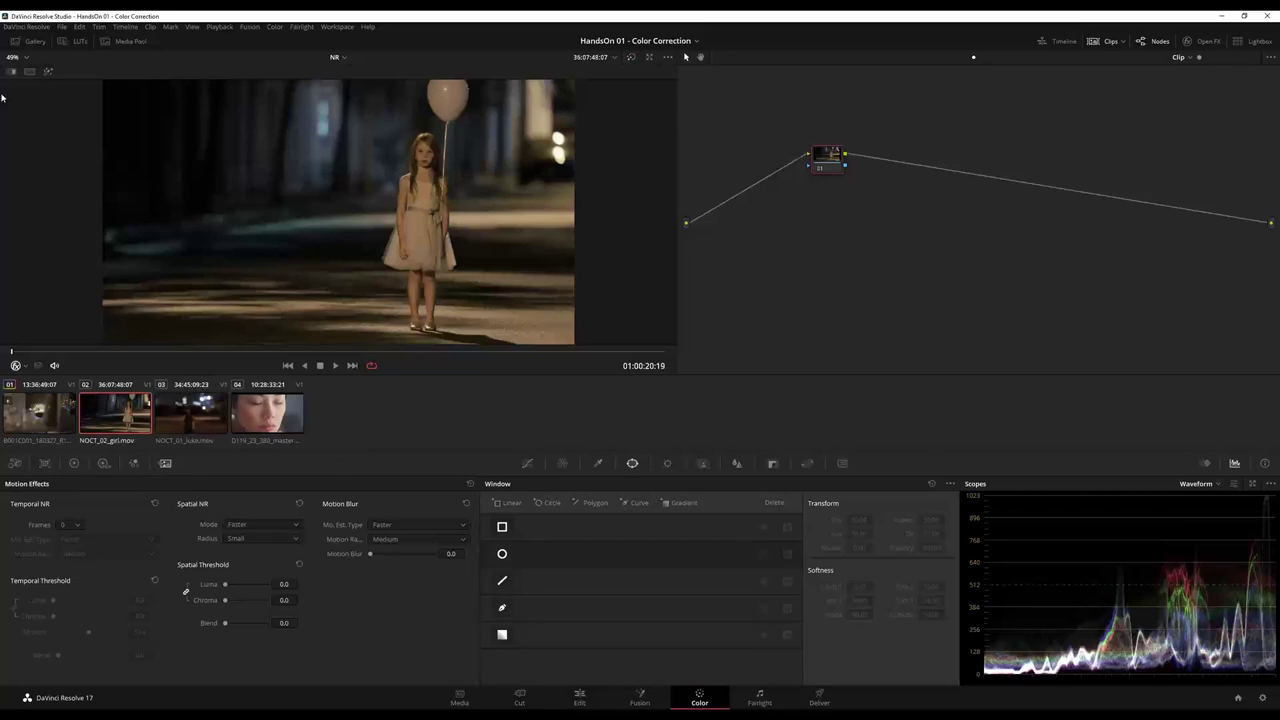
click(48, 72)
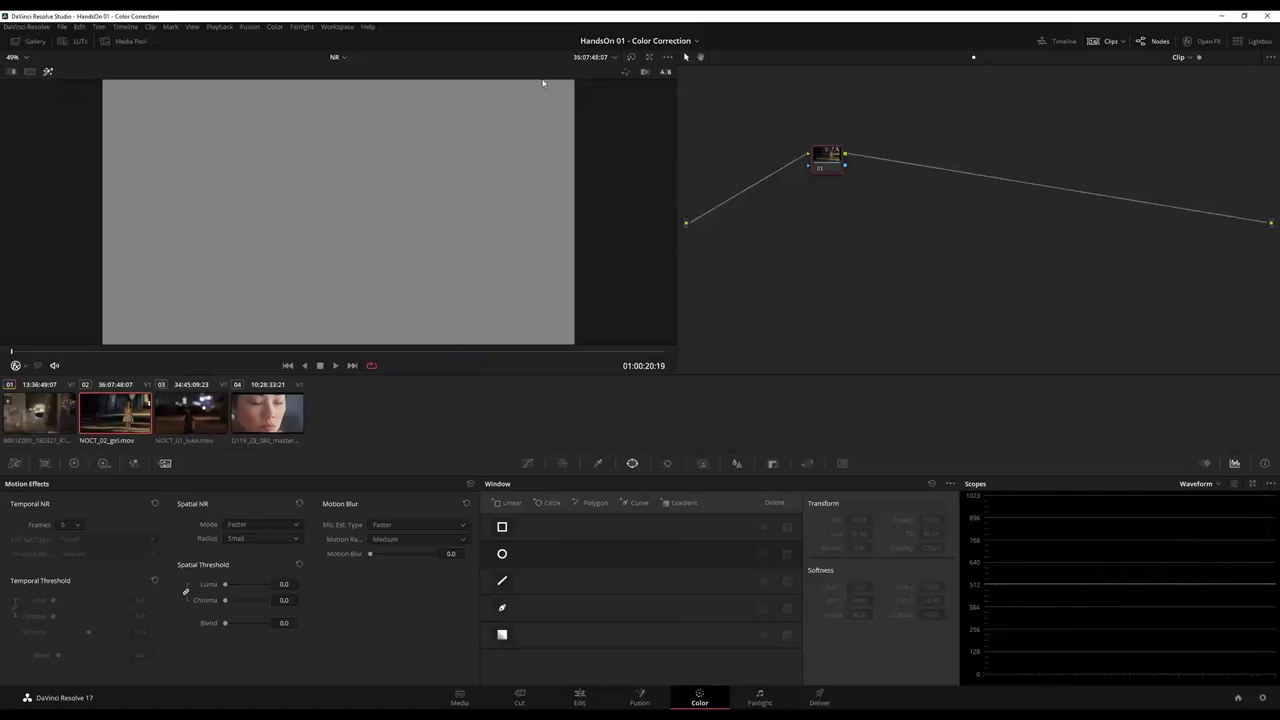
click(75, 528)
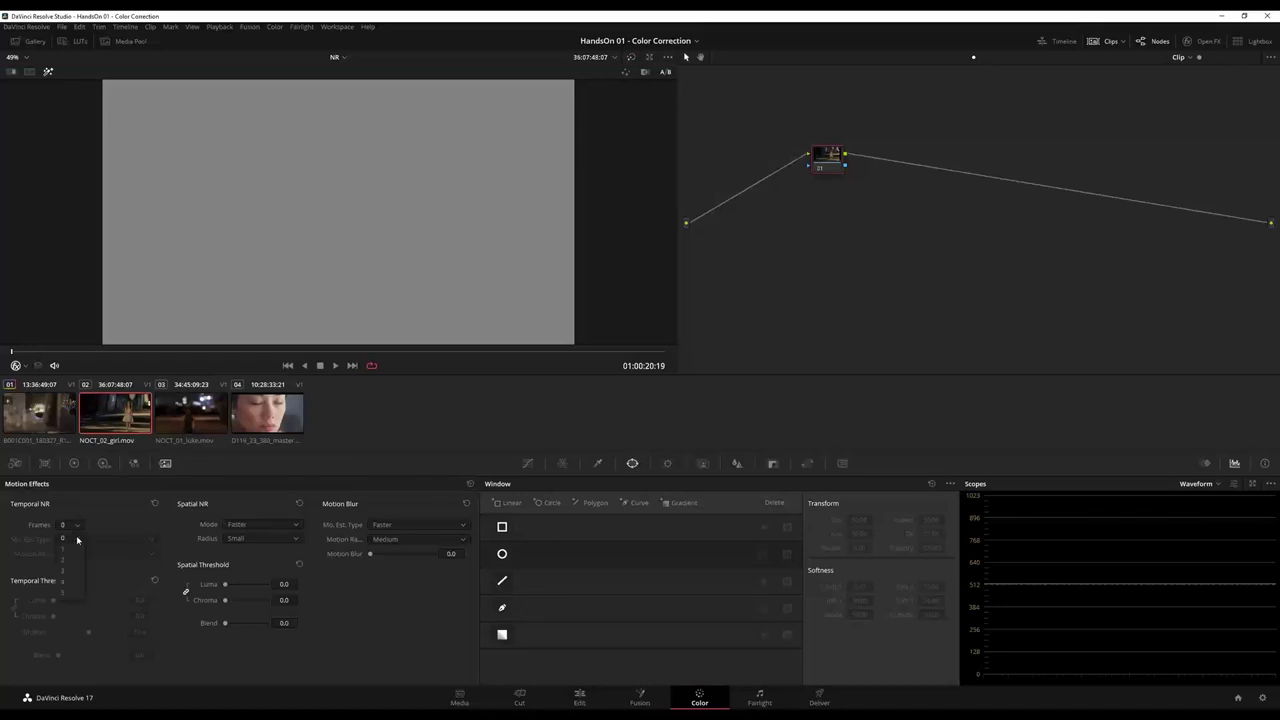
click(71, 563)
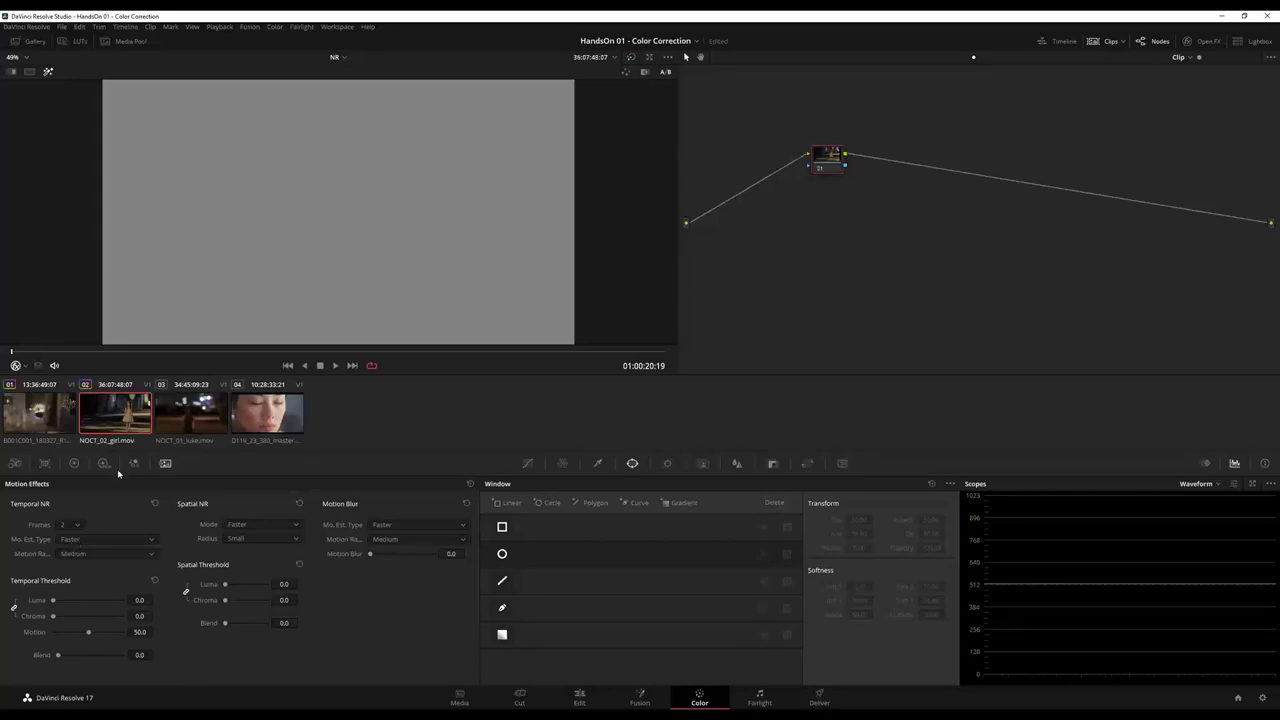
click(77, 526)
click(70, 559)
Step: Set the temporal motion estimation type to Better and keep the motion range at Medium
click(90, 540)
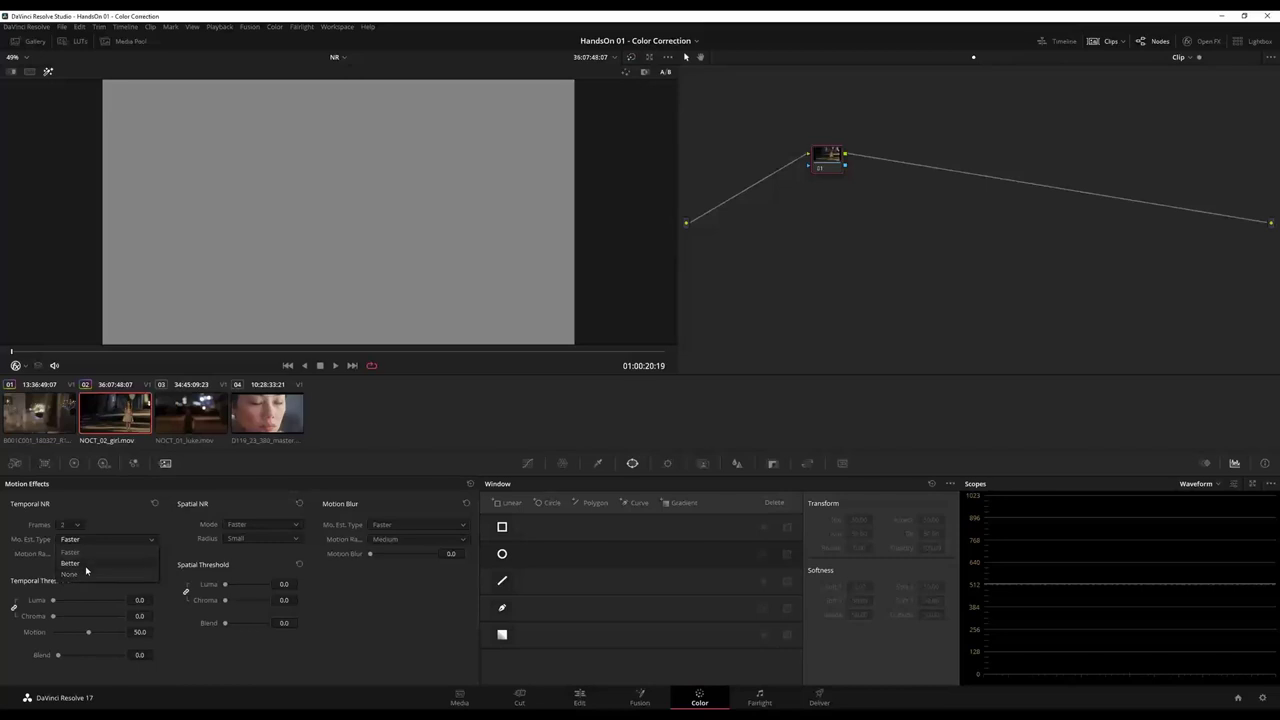
click(87, 566)
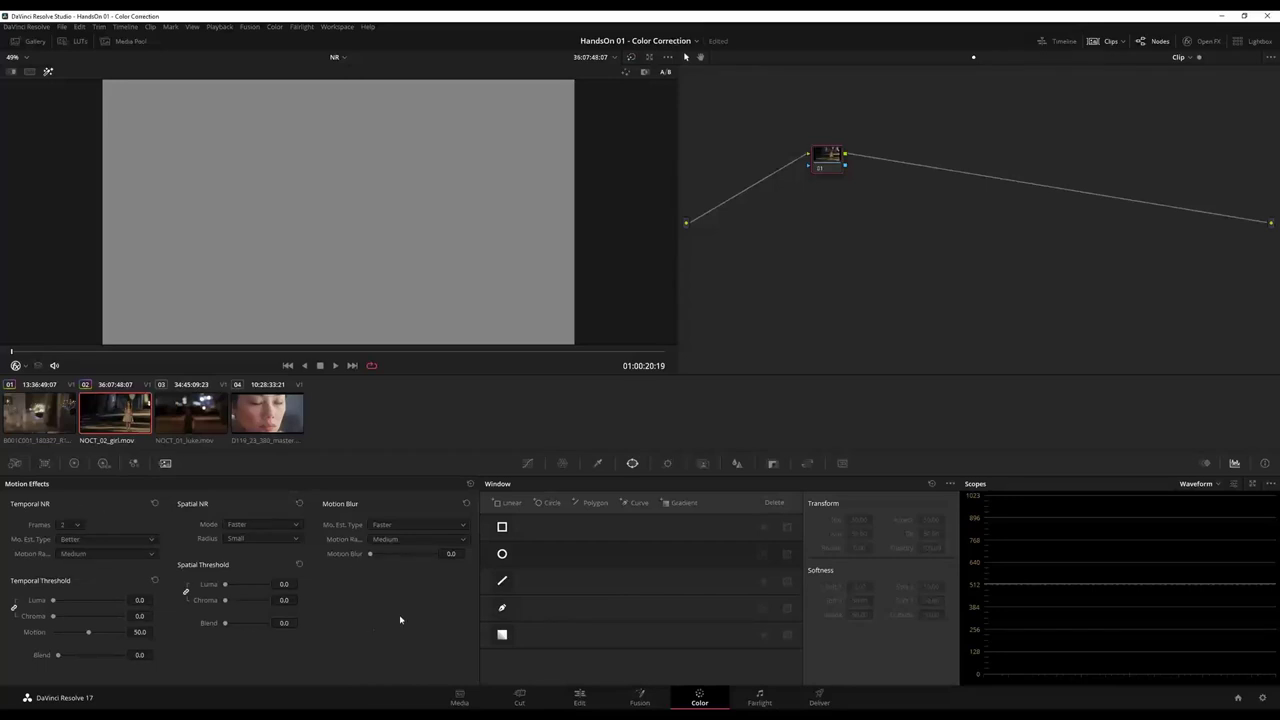
click(96, 555)
click(102, 576)
Step: Switch to the PowerPoint presentation and show the Motion Threshold slide
click(635, 675)
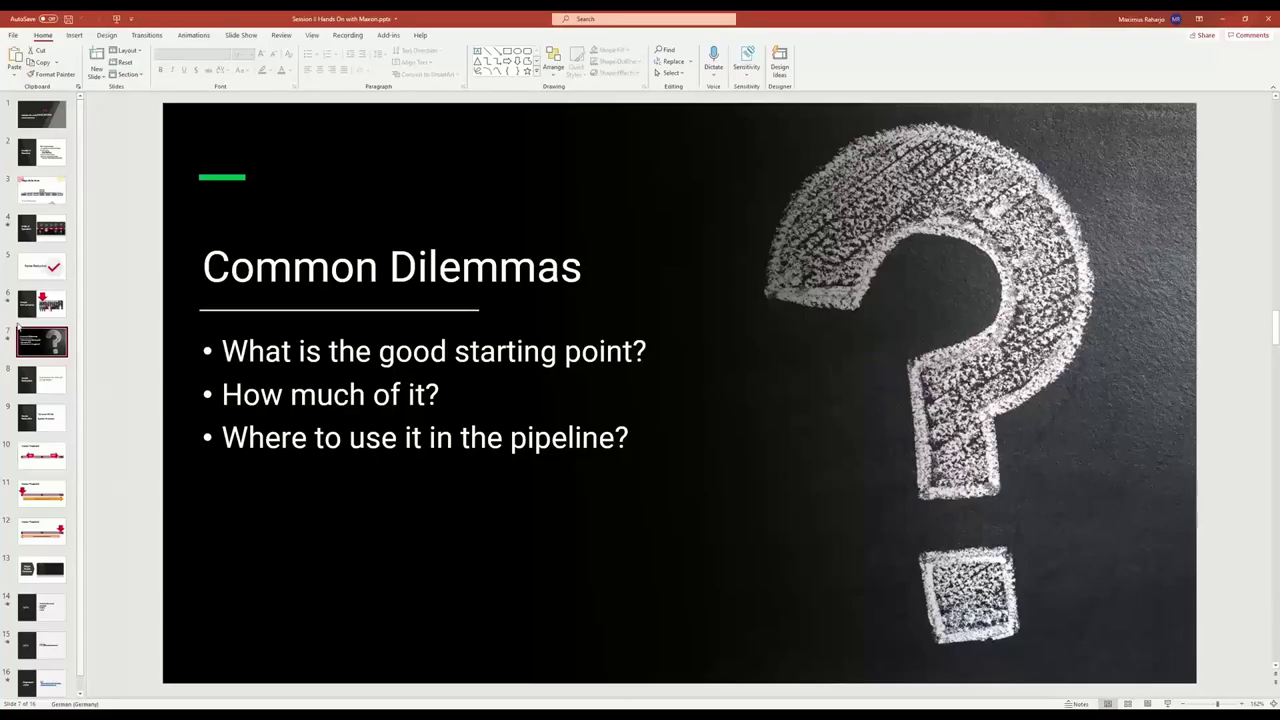
click(44, 455)
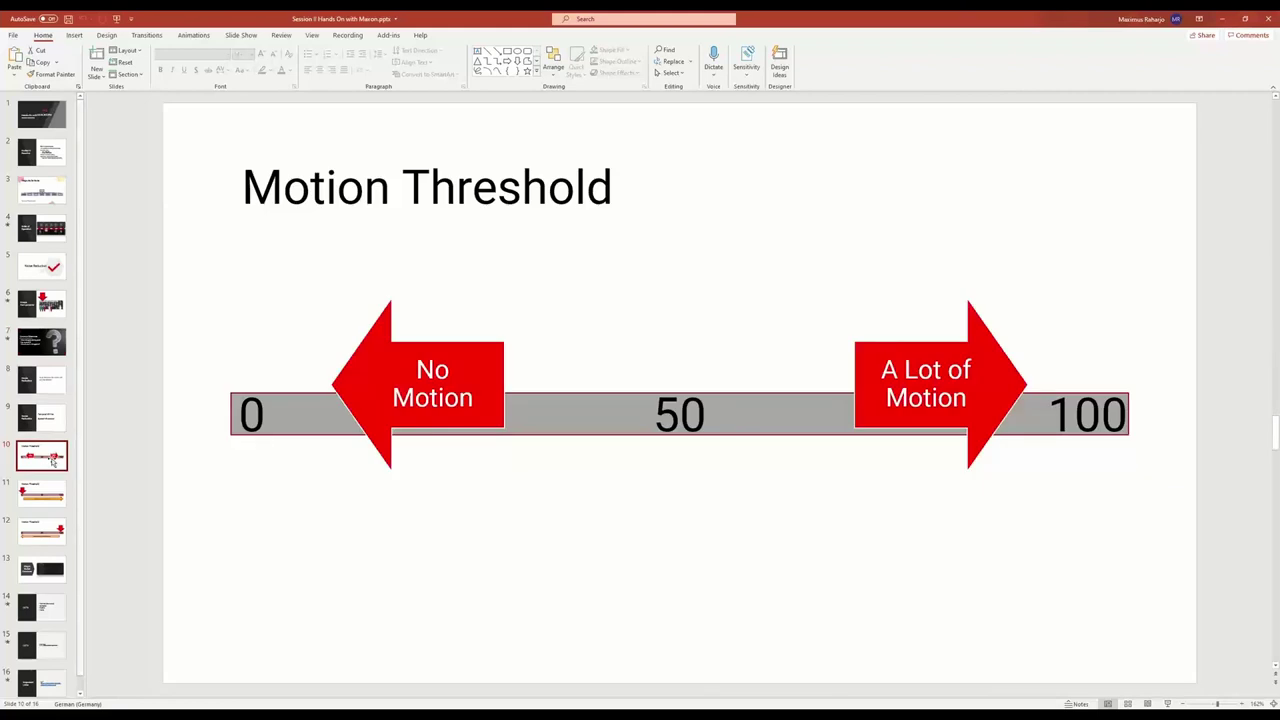
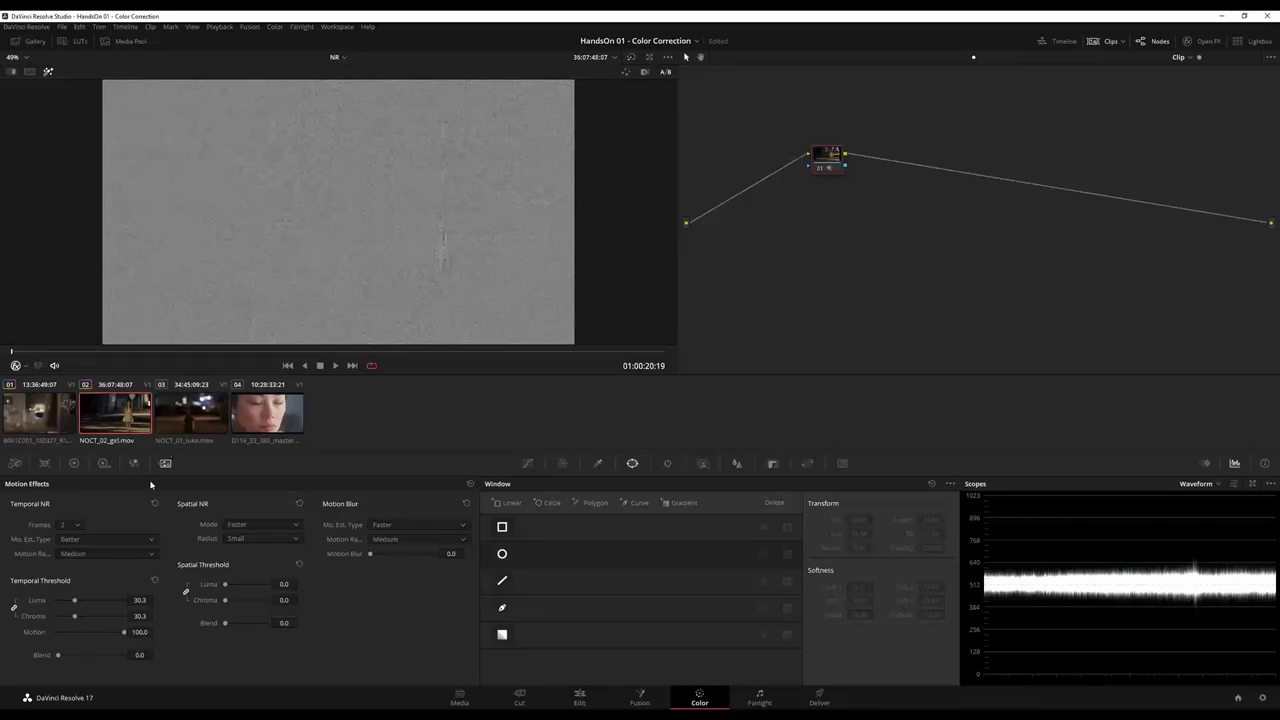
Step: Try a temporal motion threshold of 0, and set it to 65
drag(124, 632, 34, 638)
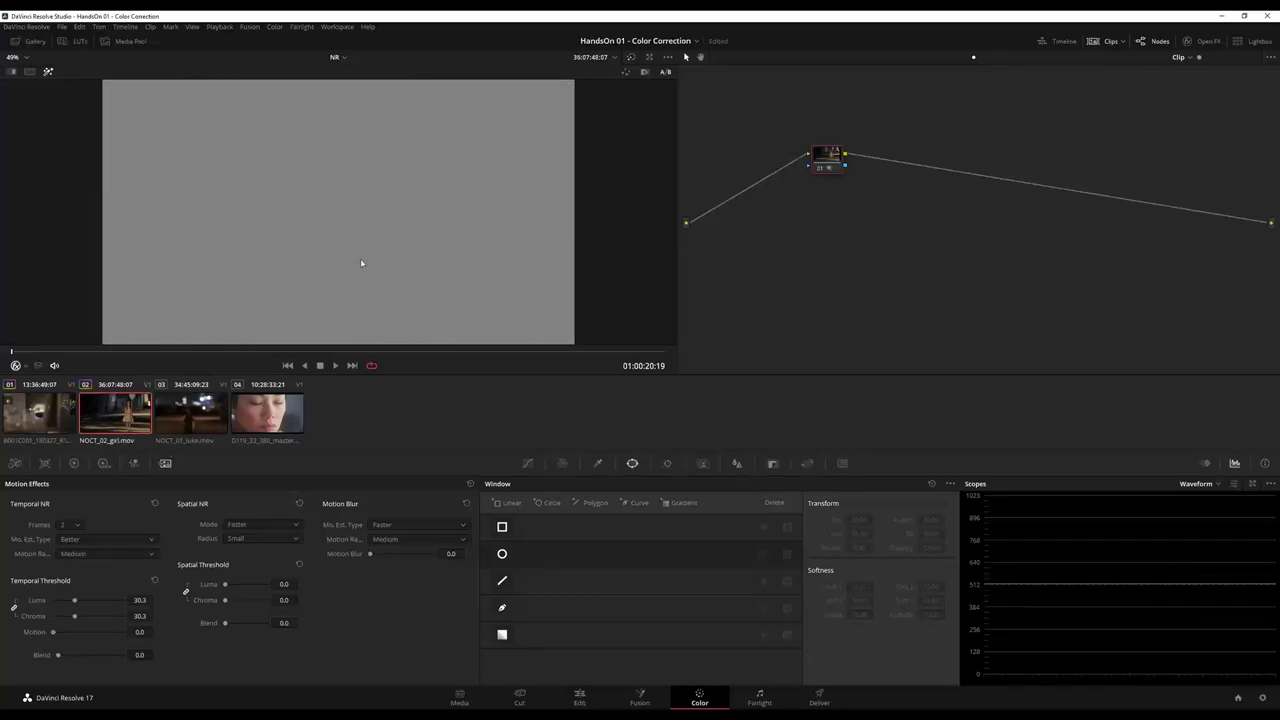
drag(52, 633, 89, 636)
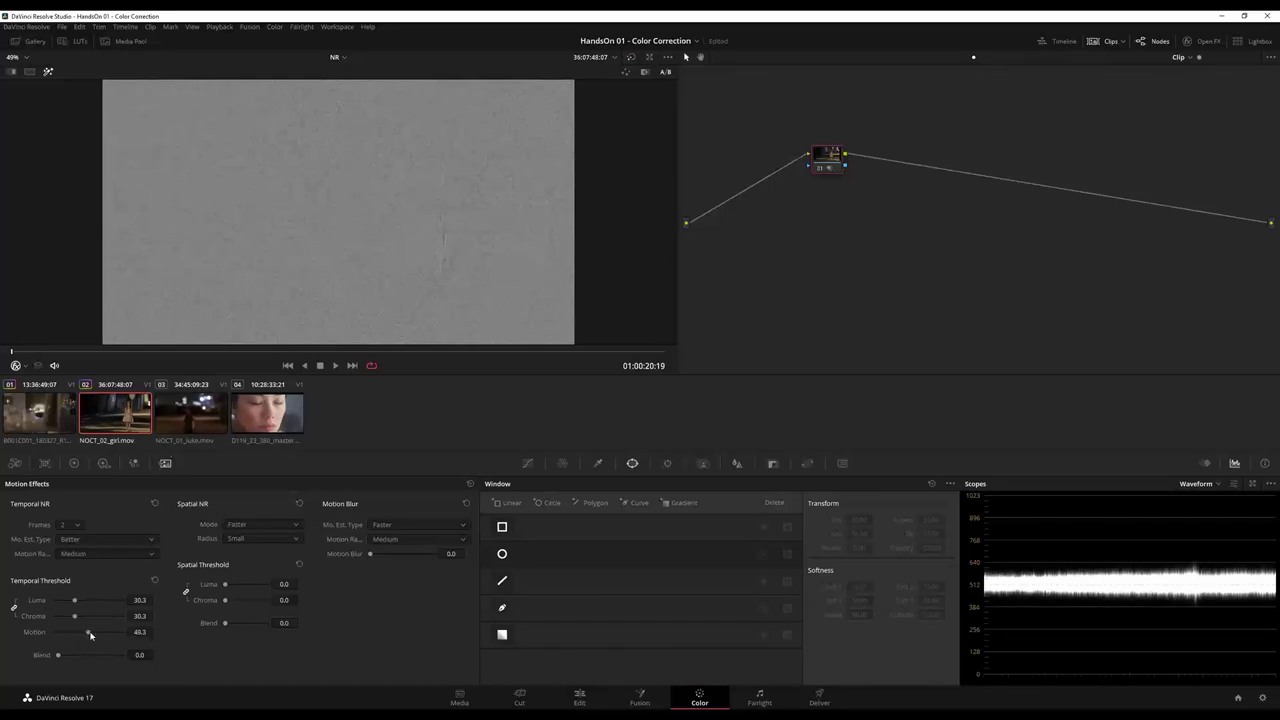
click(140, 632)
text(65)
key(Return)
Step: Play the girl clip with Highlight off, return to its first frame and turn Highlight back on
click(47, 71)
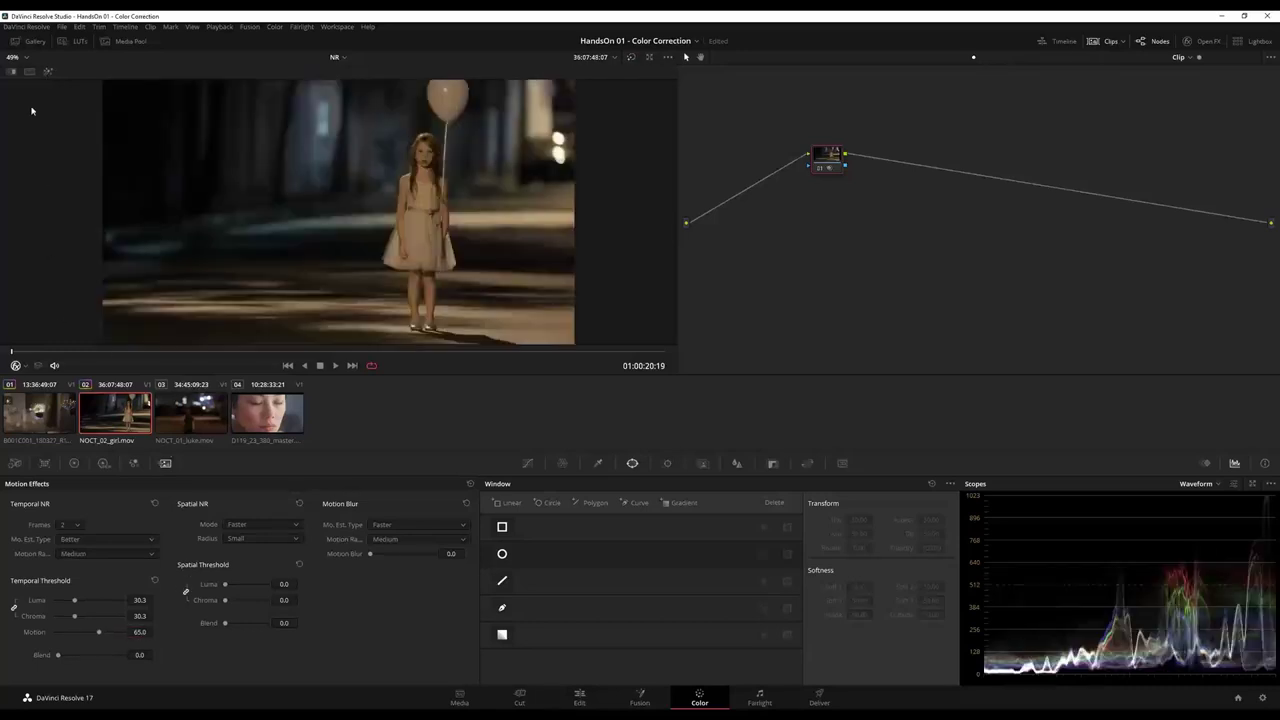
click(336, 366)
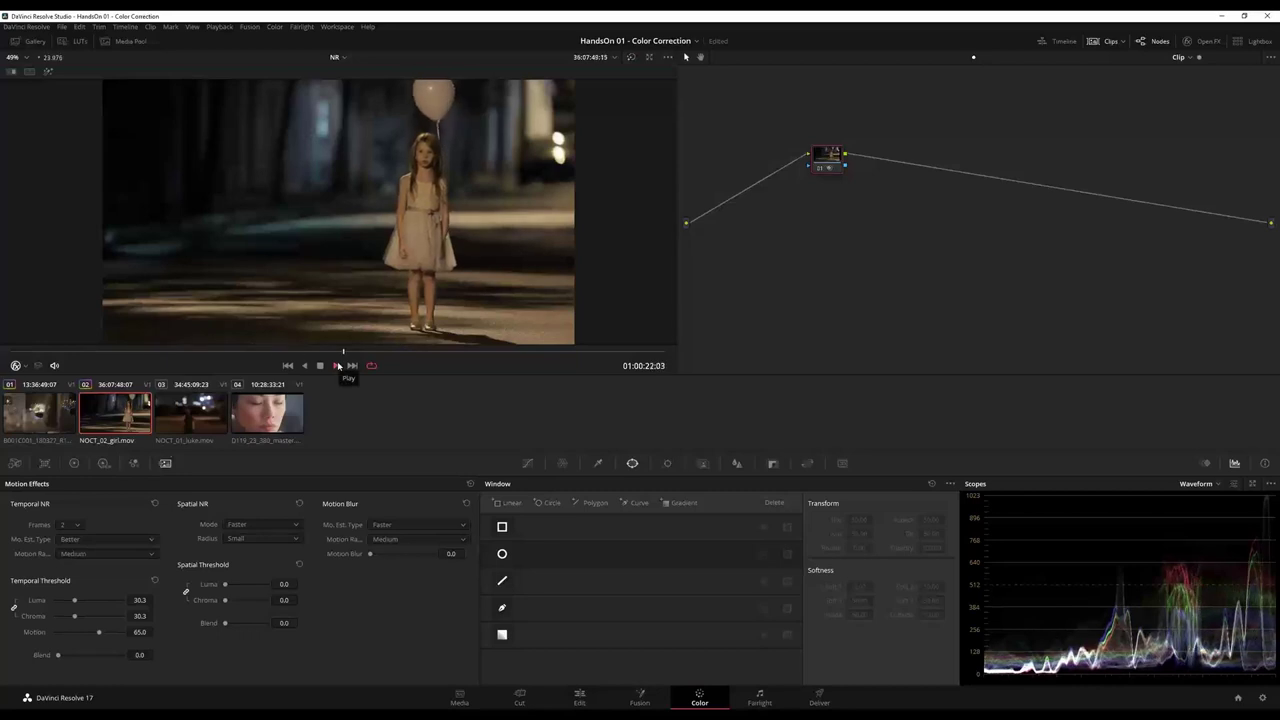
click(337, 366)
drag(203, 352, 2, 365)
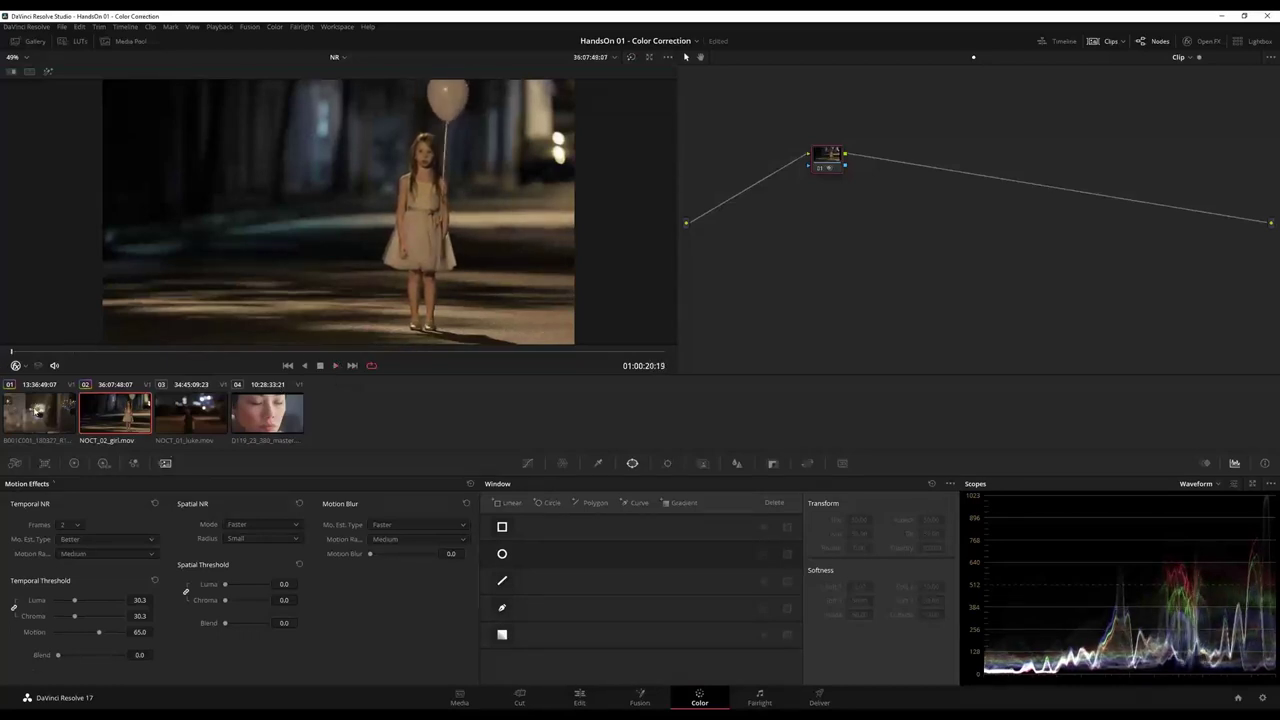
click(47, 71)
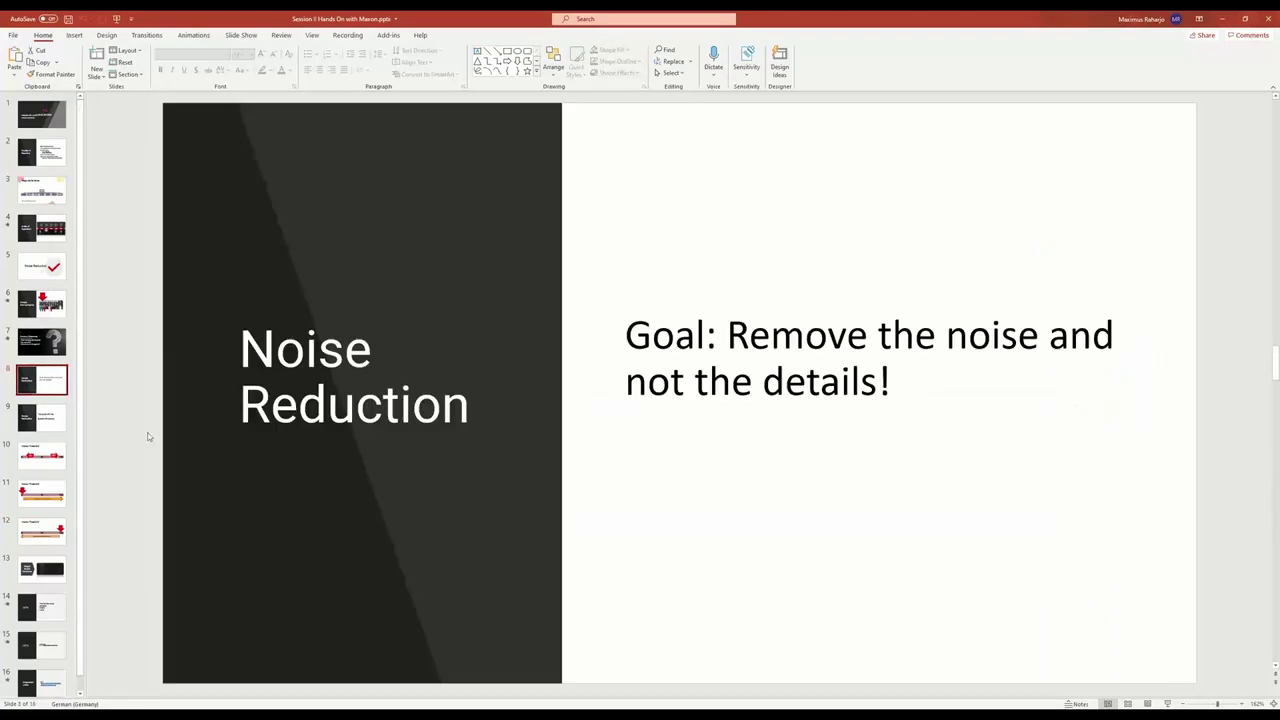
Step: Show the slide on the order of temporal and spatial noise reduction in PowerPoint, and return to DaVinci Resolve
click(50, 420)
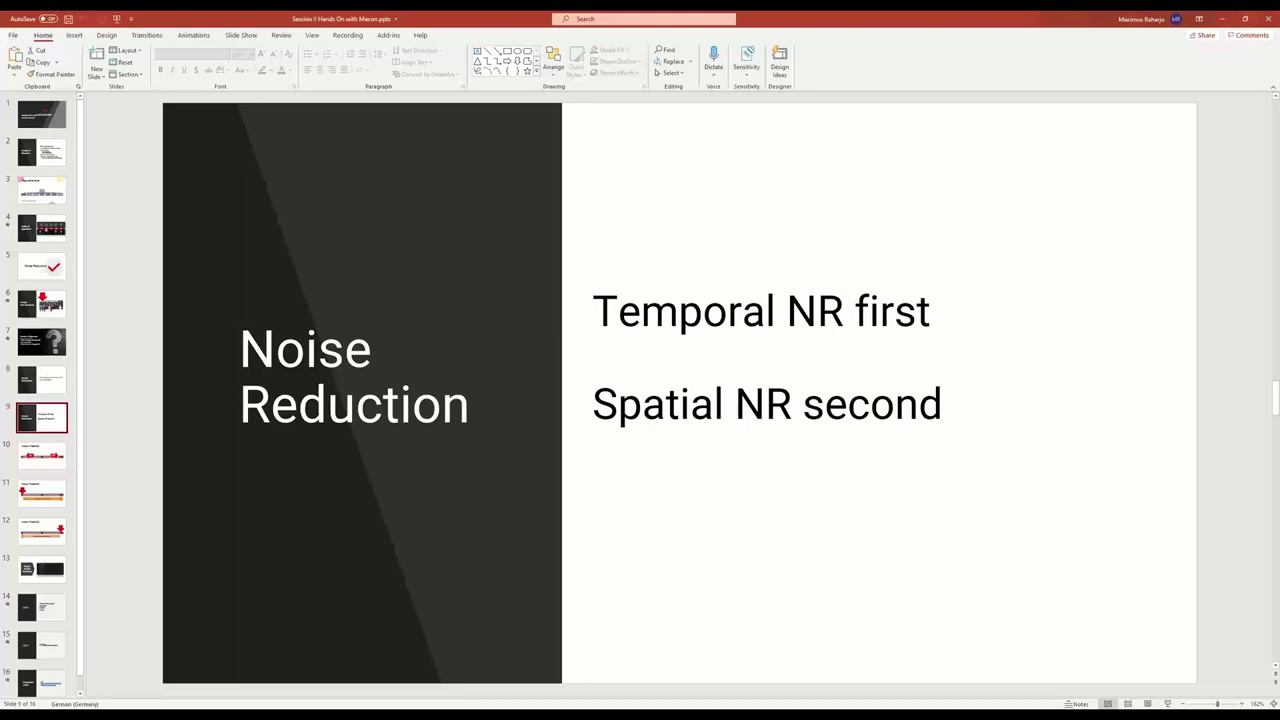
click(1221, 18)
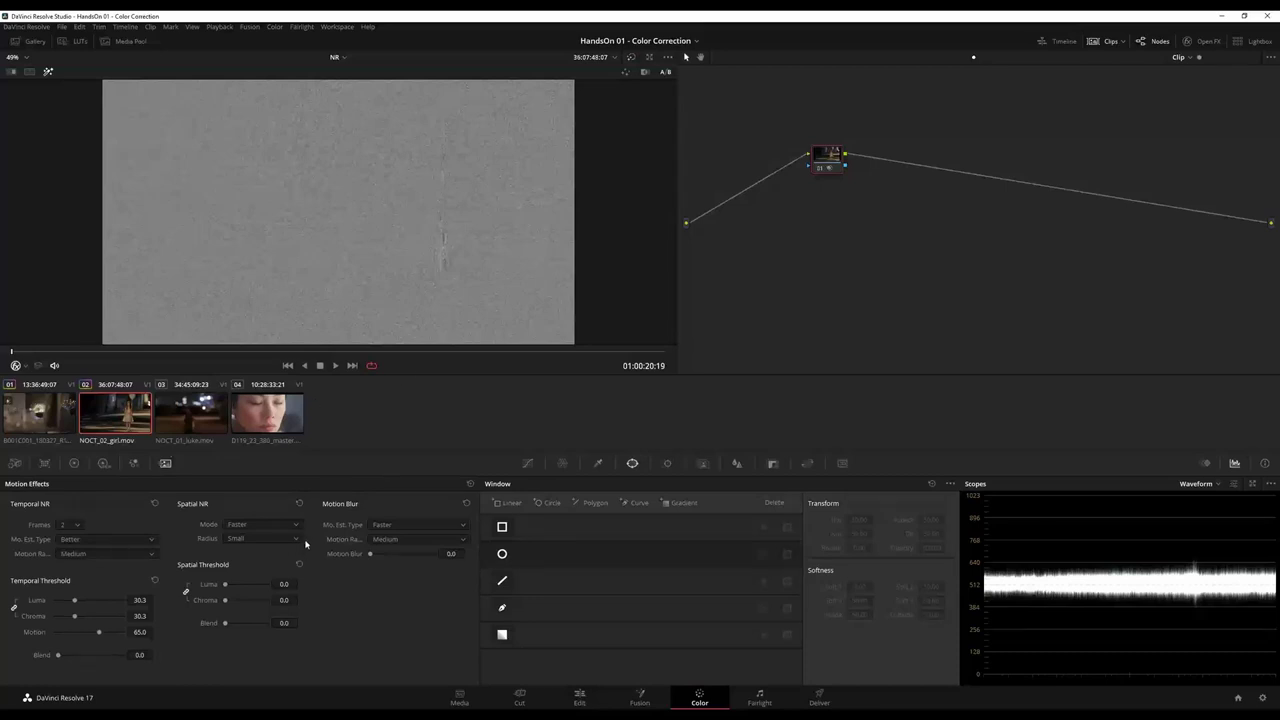
Step: Try the Enhanced spatial noise reduction mode with luma and chroma thresholds of 72.4
click(246, 526)
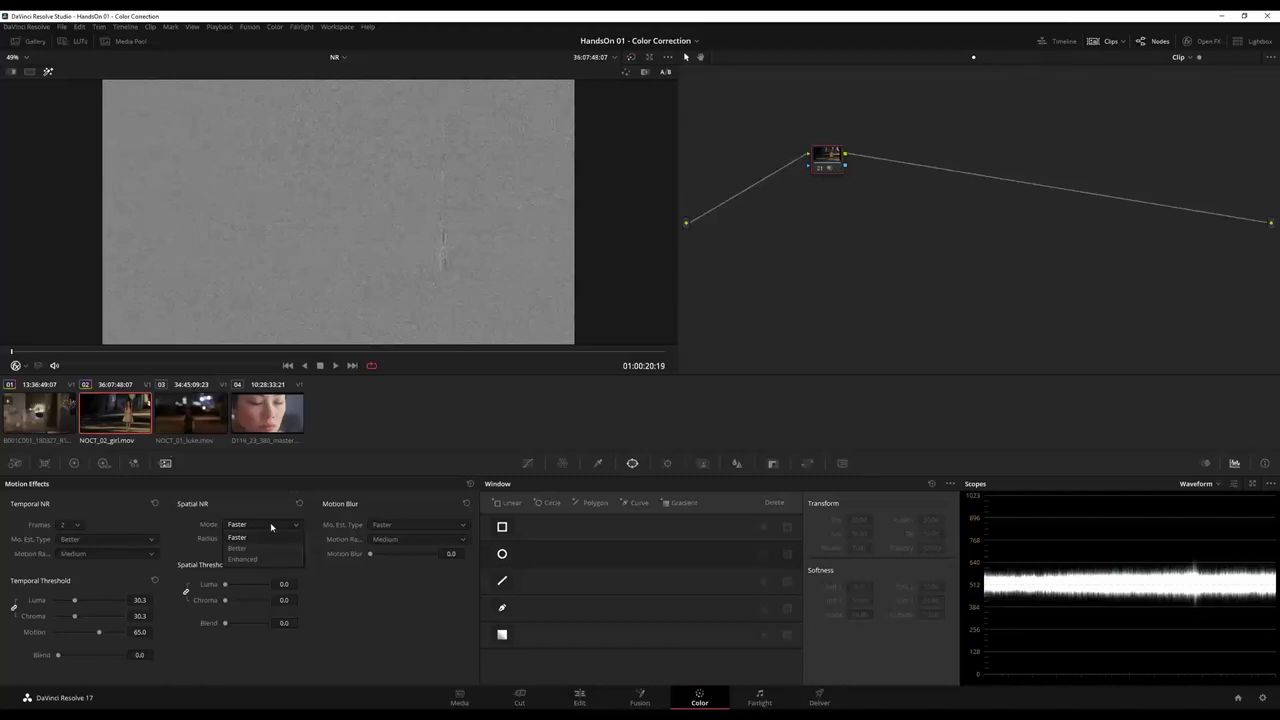
click(224, 591)
click(223, 585)
mouse_move(226, 585)
mouse_down()
mouse_move(250, 591)
mouse_move(226, 591)
mouse_up()
click(272, 525)
click(257, 560)
mouse_move(226, 586)
mouse_down()
mouse_move(259, 588)
mouse_move(242, 587)
mouse_up()
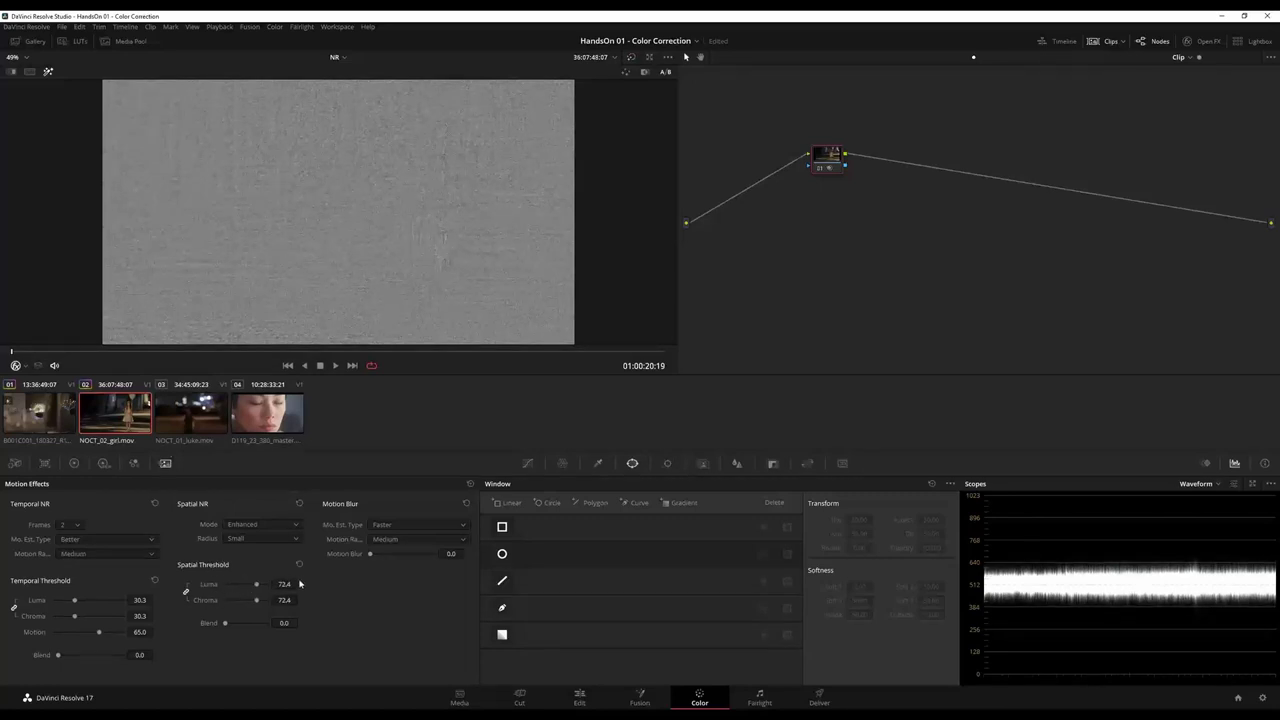
Step: Try the Faster spatial mode for comparison, and lower the spatial luma and chroma thresholds to 4.0
click(258, 525)
click(250, 537)
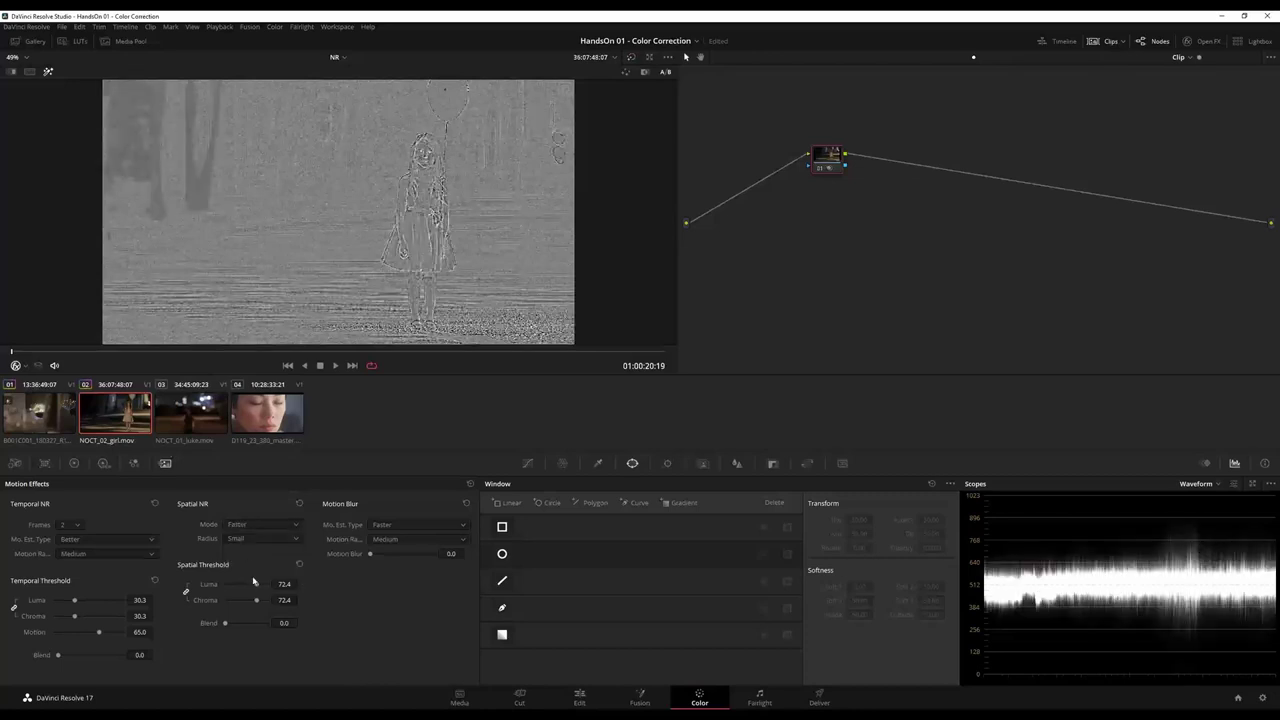
drag(257, 592, 228, 588)
Step: Set the spatial mode to Enhanced, try luma and chroma thresholds of 90.8, and settle on 46.0
click(245, 525)
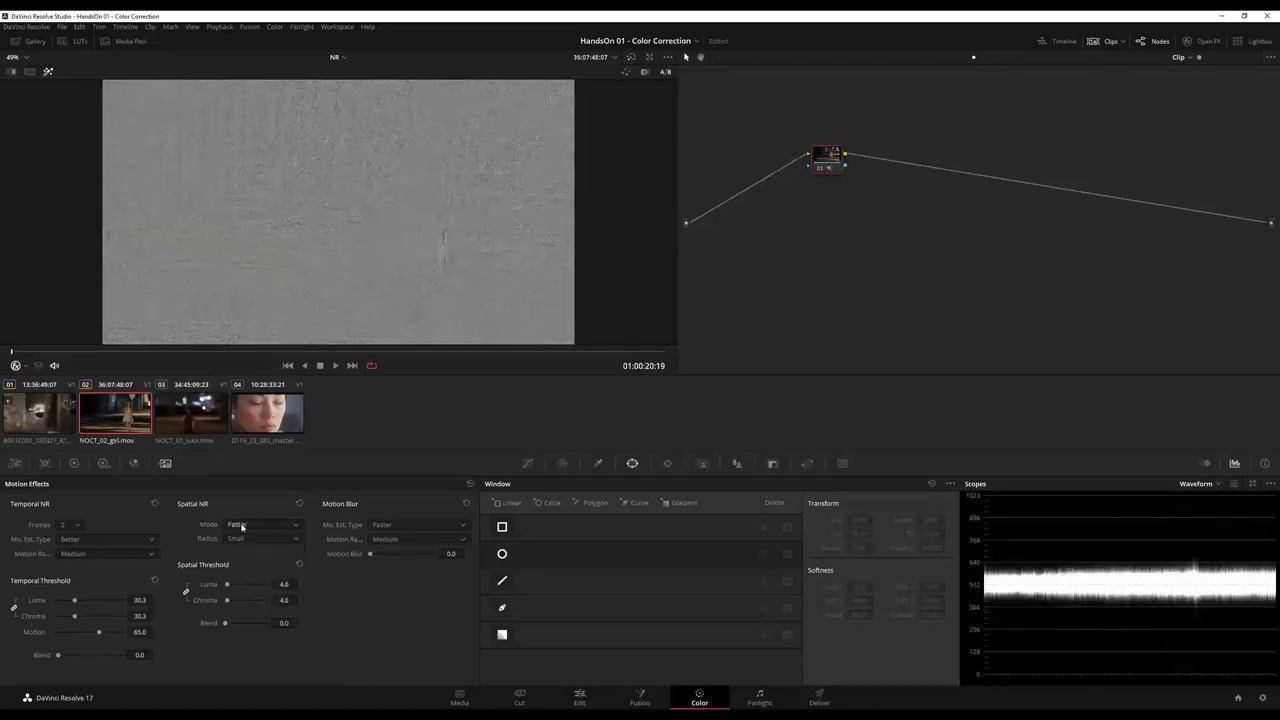
click(243, 558)
drag(228, 590, 265, 590)
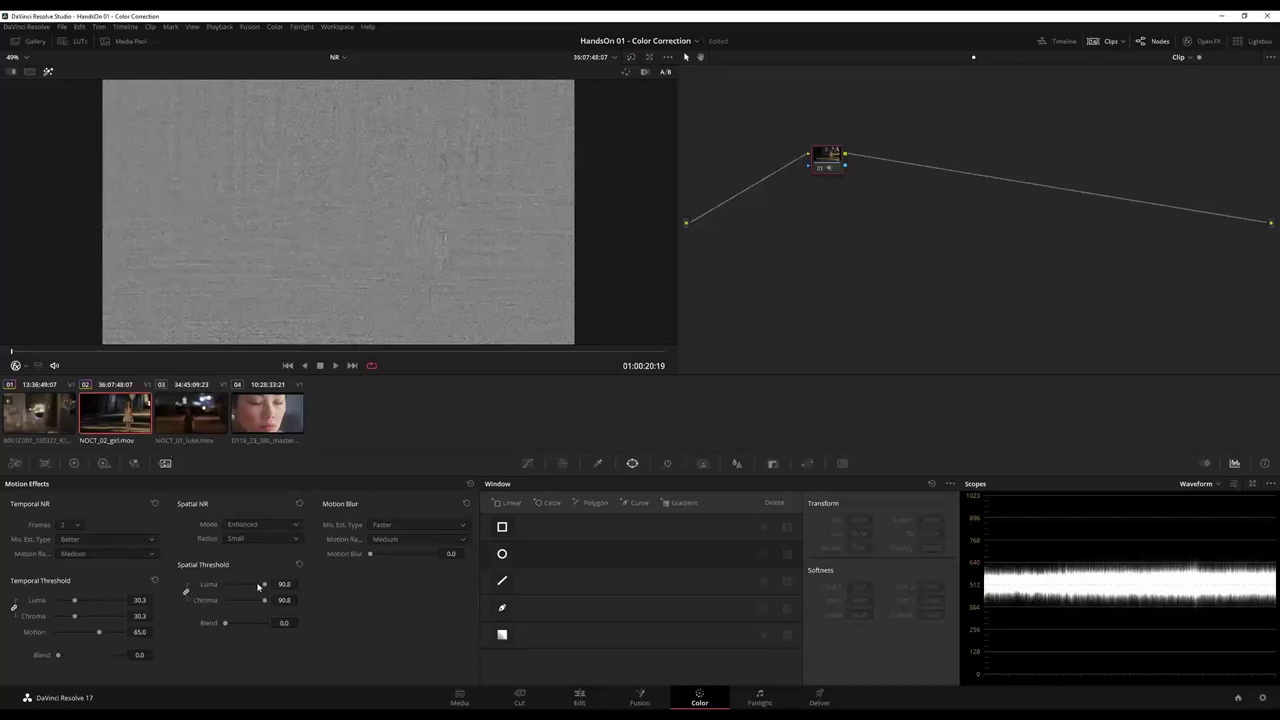
mouse_move(263, 586)
mouse_down()
mouse_move(225, 587)
mouse_move(265, 585)
mouse_move(245, 586)
mouse_up()
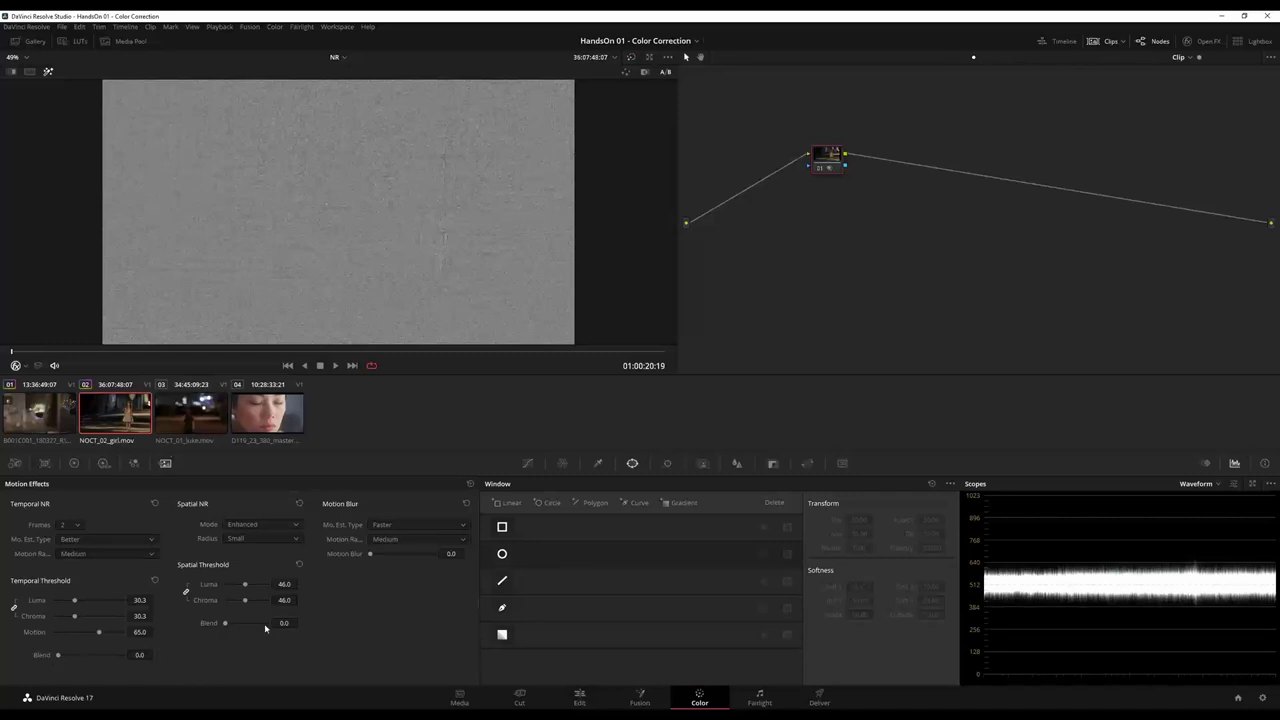
Step: Try a temporal blend of 100, and return the temporal blend to 0 with the spatial blend at 0
drag(60, 658, 132, 660)
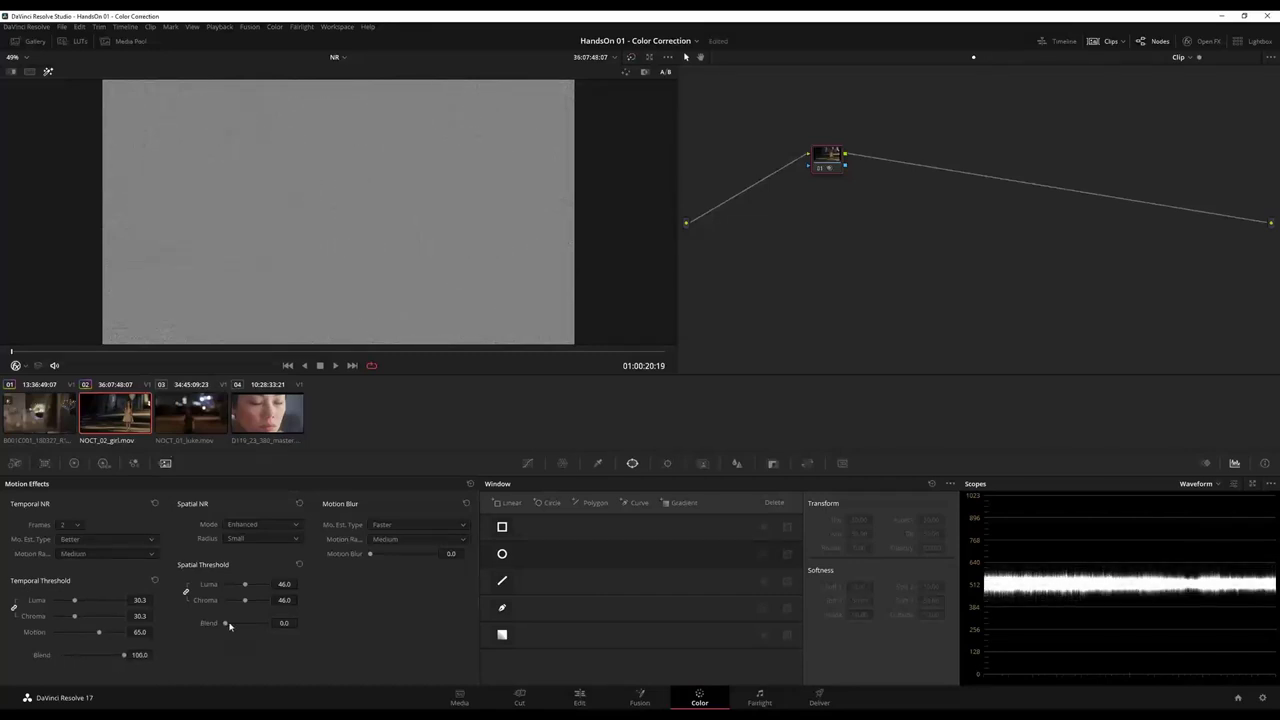
drag(229, 623, 222, 623)
drag(124, 655, 60, 655)
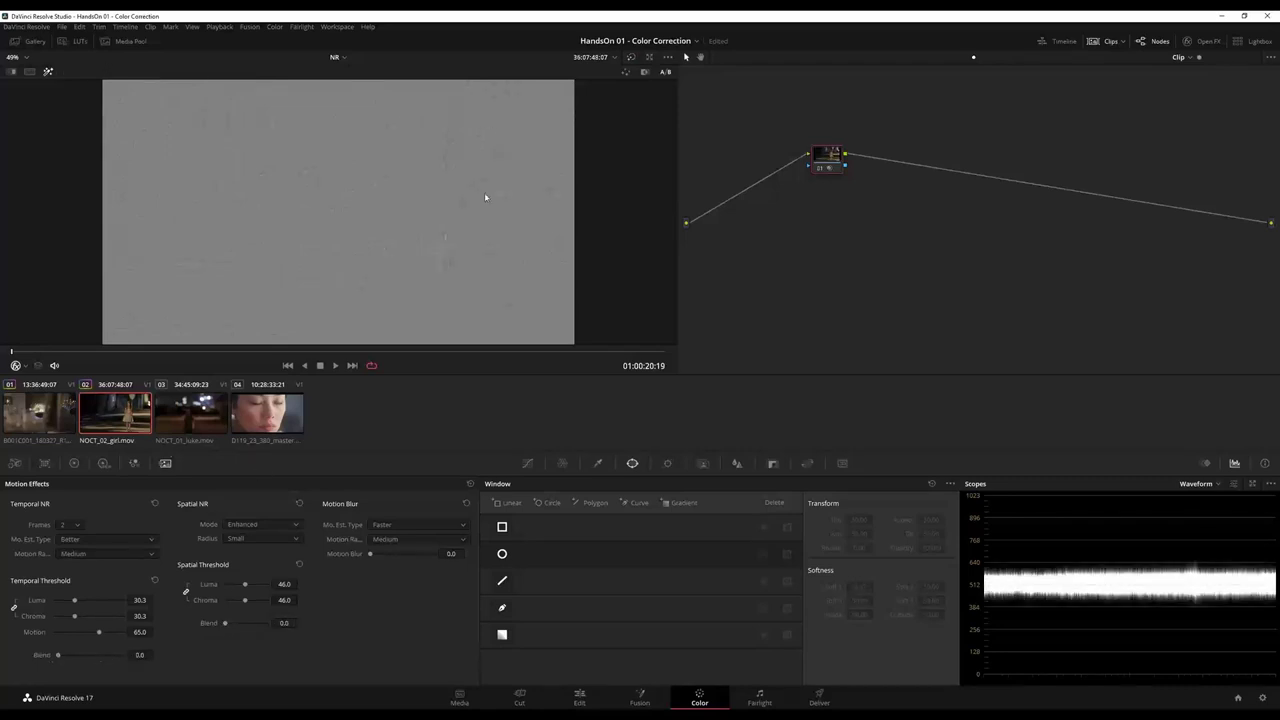
Step: Turn off Highlight, and disable and re-enable the noise reduction node to compare the picture
click(49, 72)
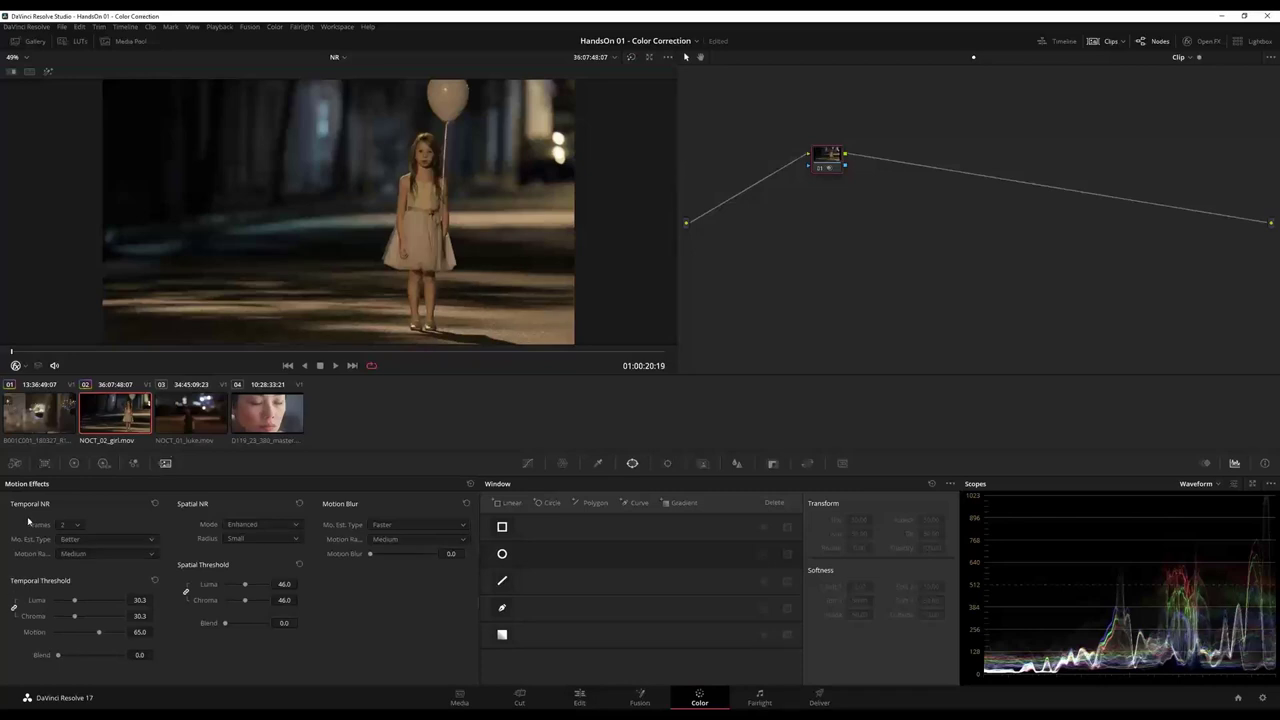
click(819, 169)
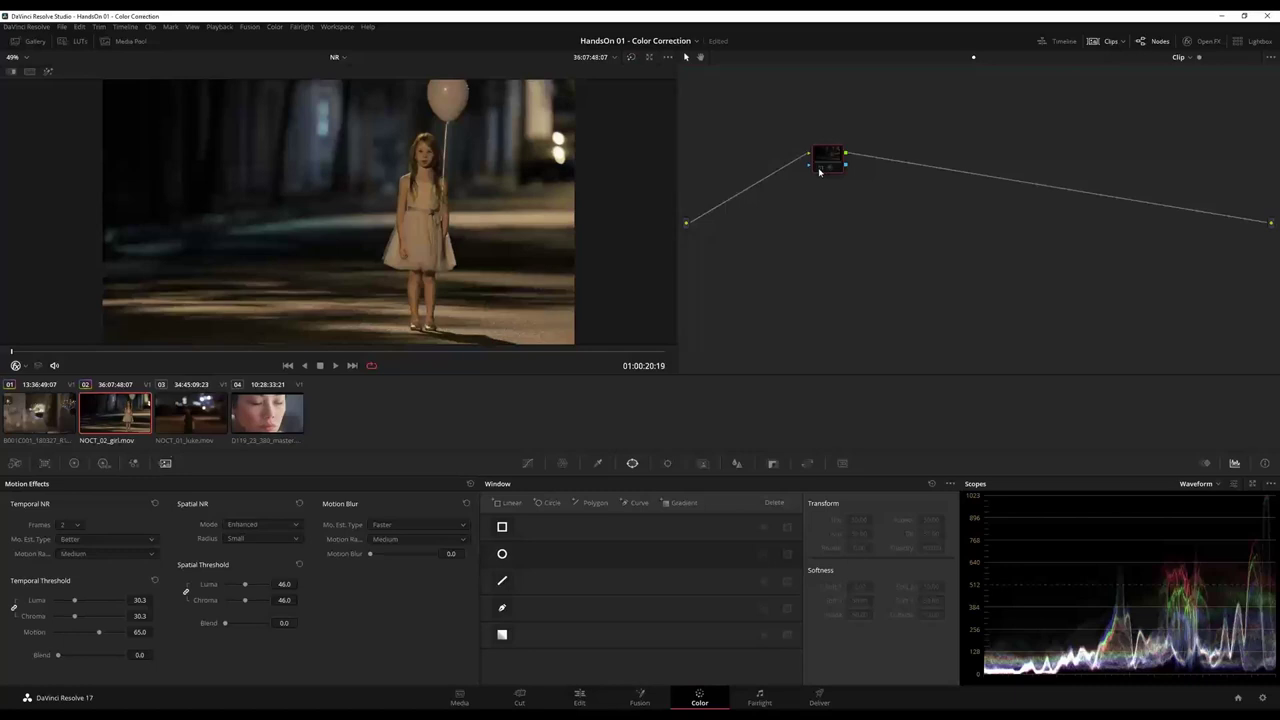
click(819, 172)
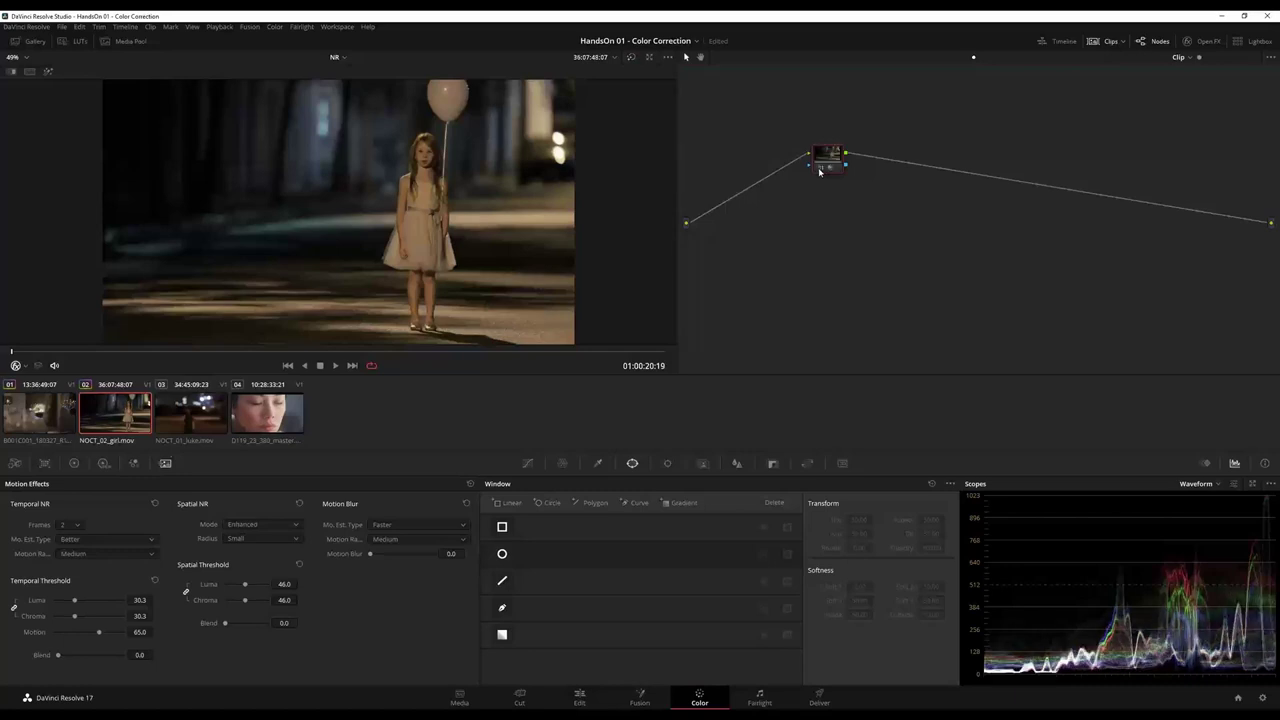
Step: Examine the denoised girl and the blurred background up close, and view the whole frame full screen
scroll(431, 134, up, 5)
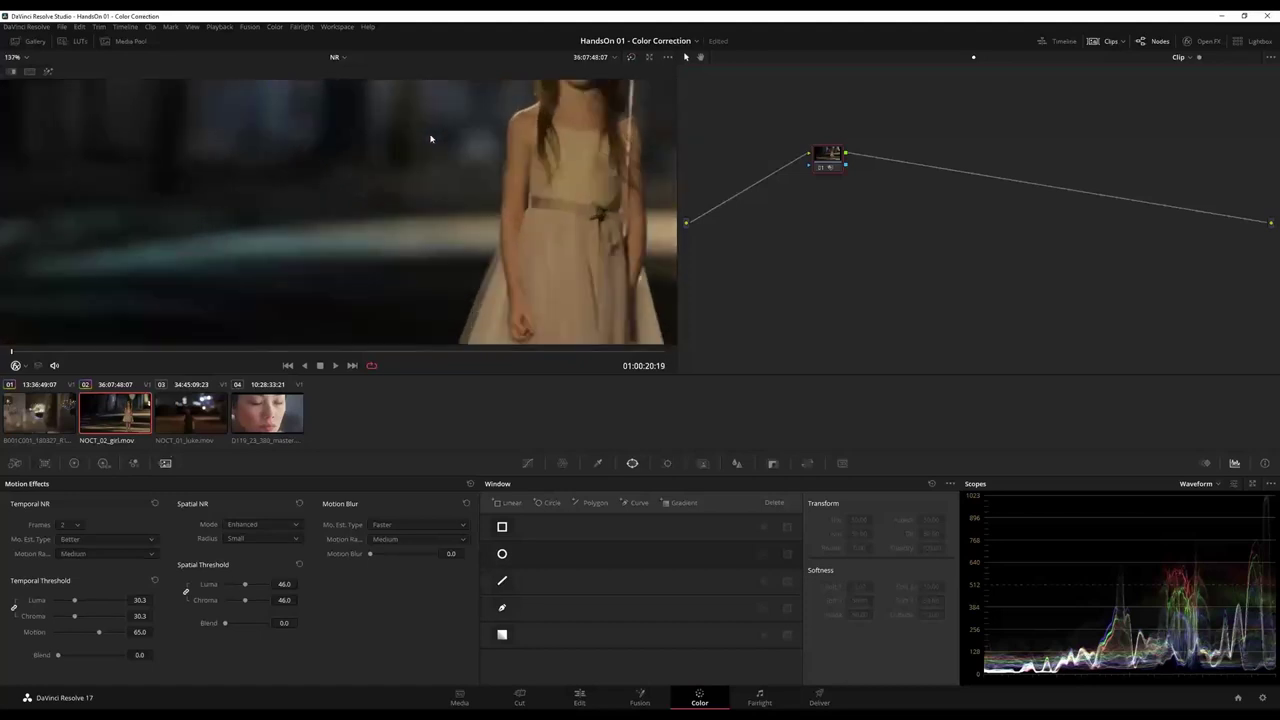
drag(510, 144, 412, 238)
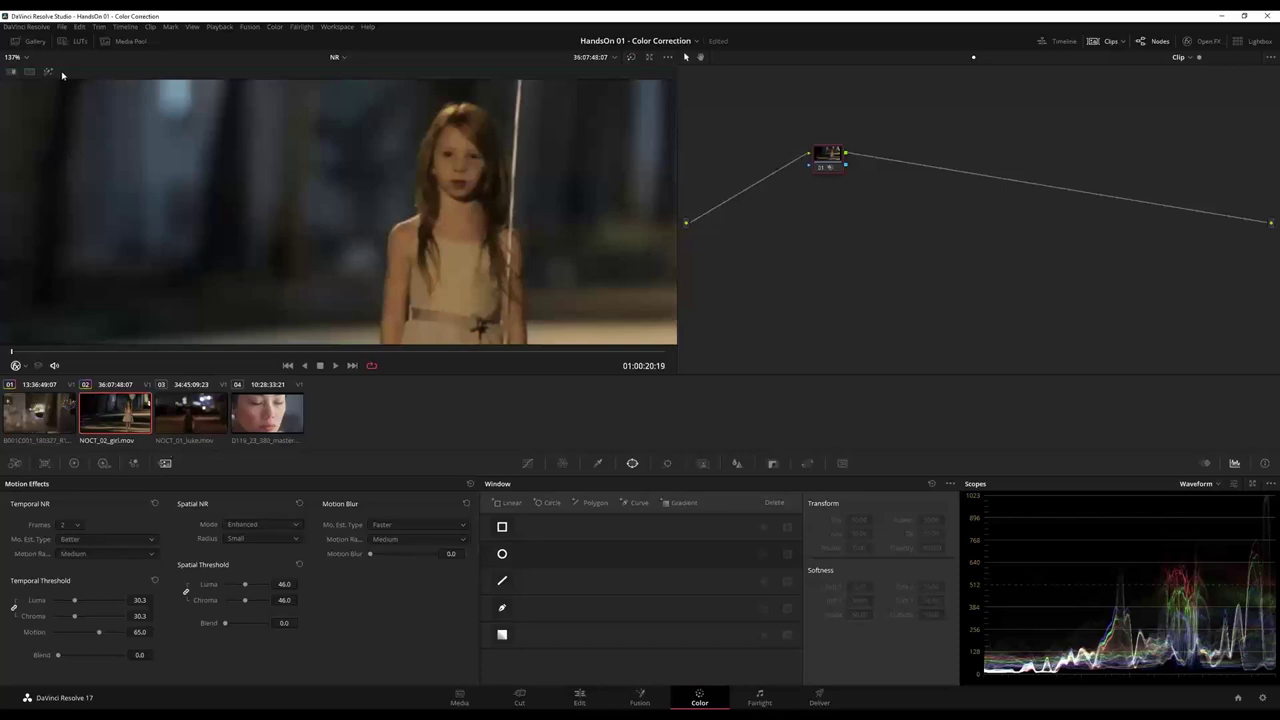
scroll(425, 190, up, 10)
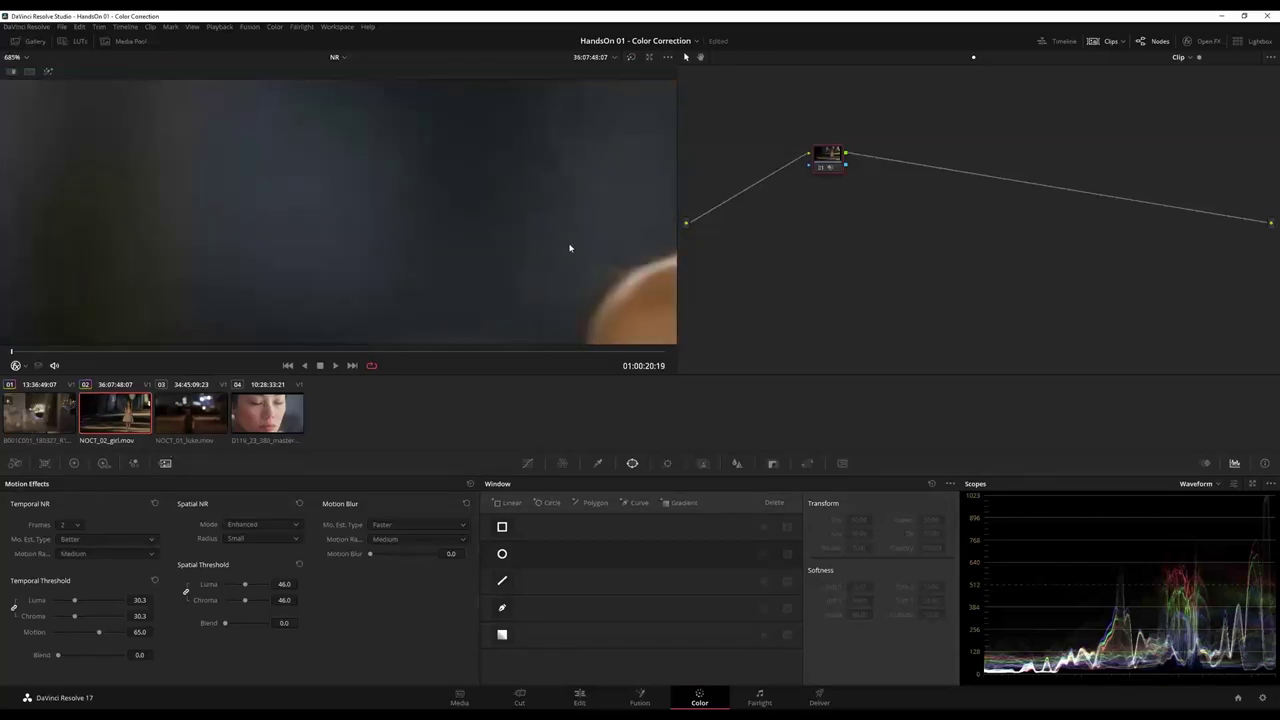
scroll(370, 226, down, 3)
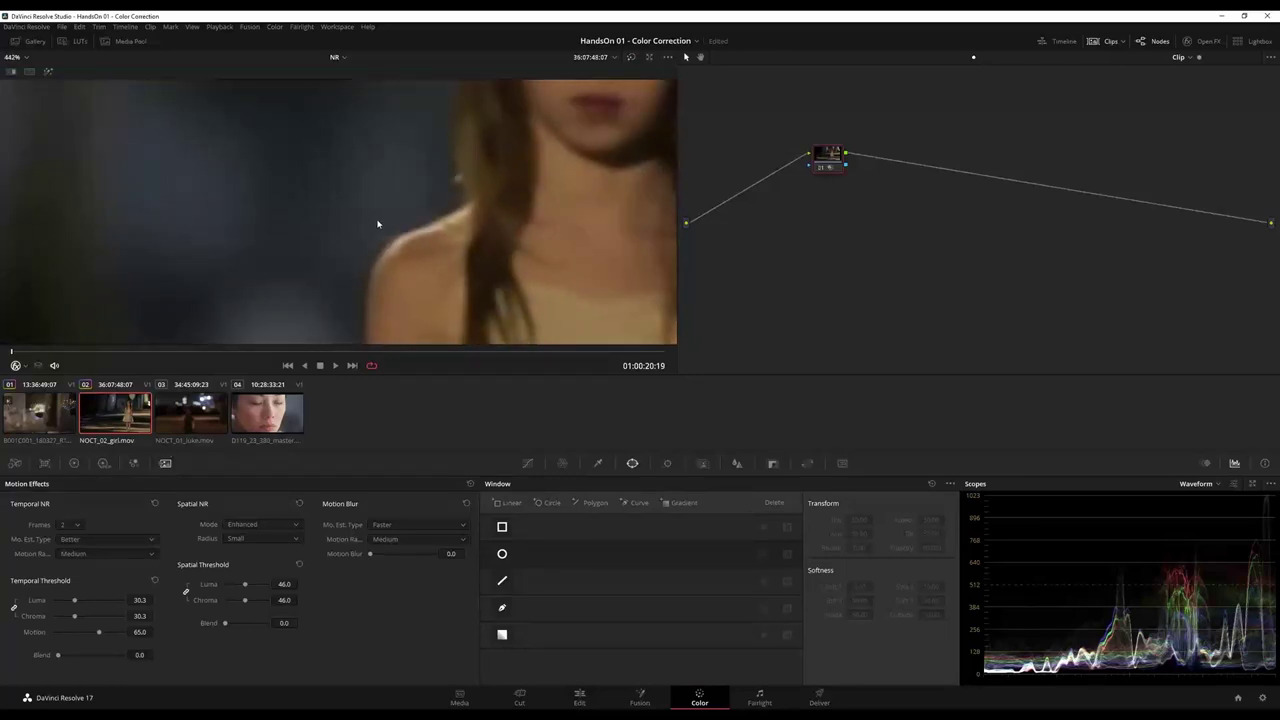
scroll(377, 224, down, 6)
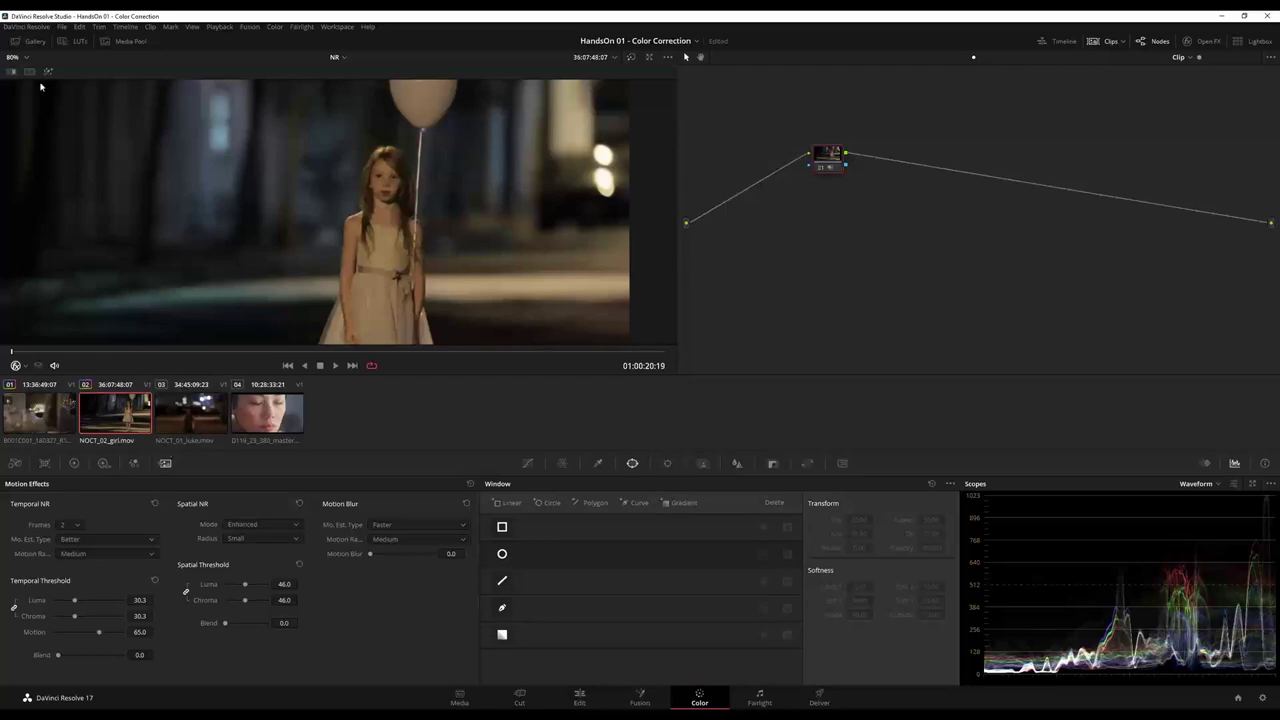
key(shift+z)
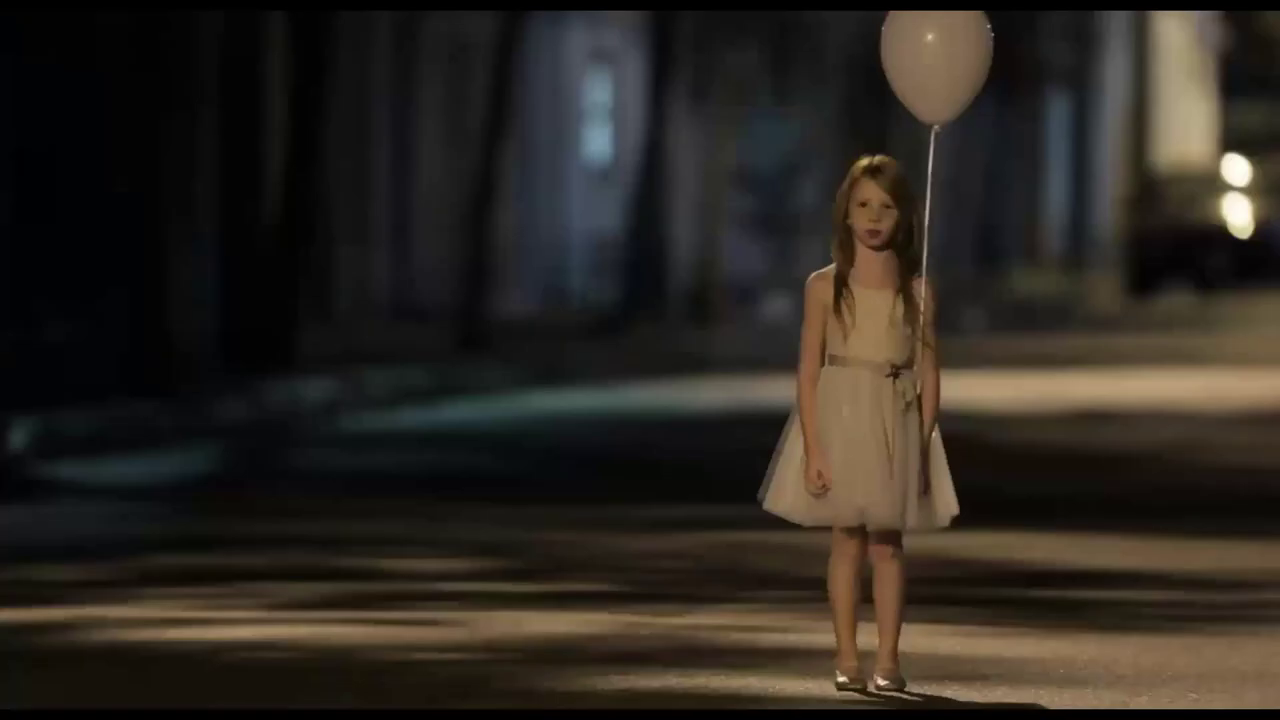
mouse_move(786, 190)
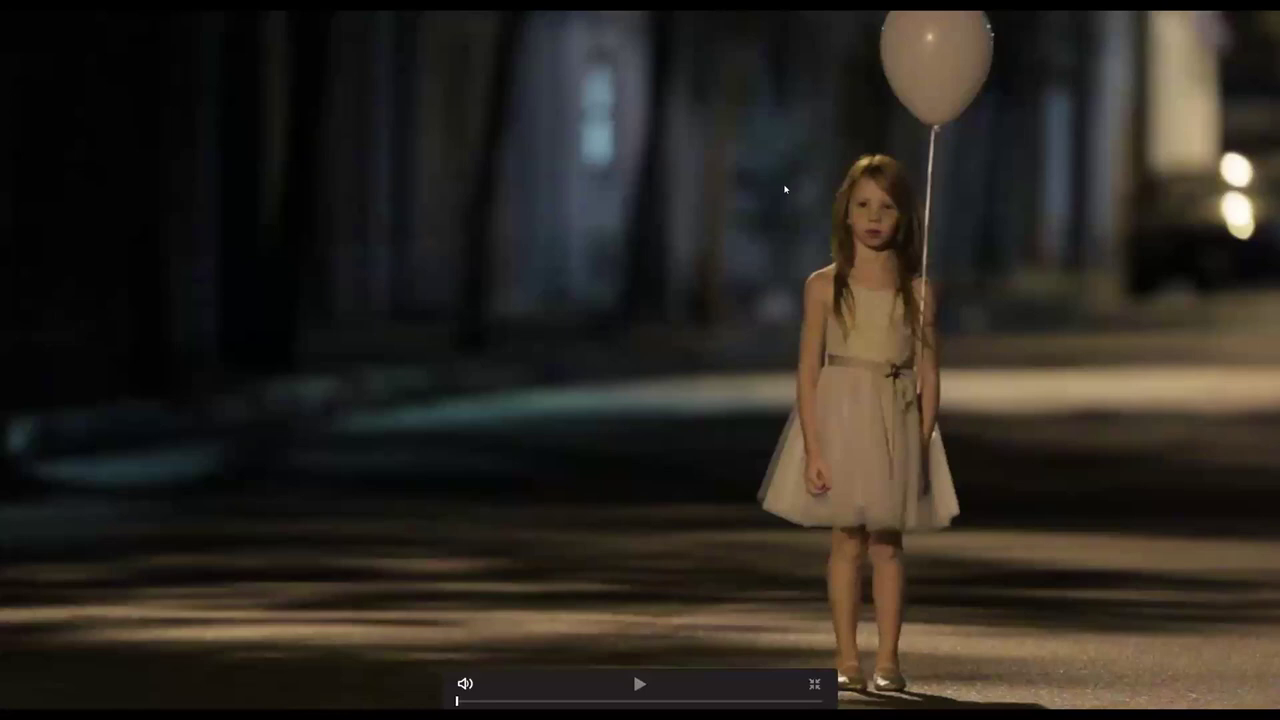
click(815, 684)
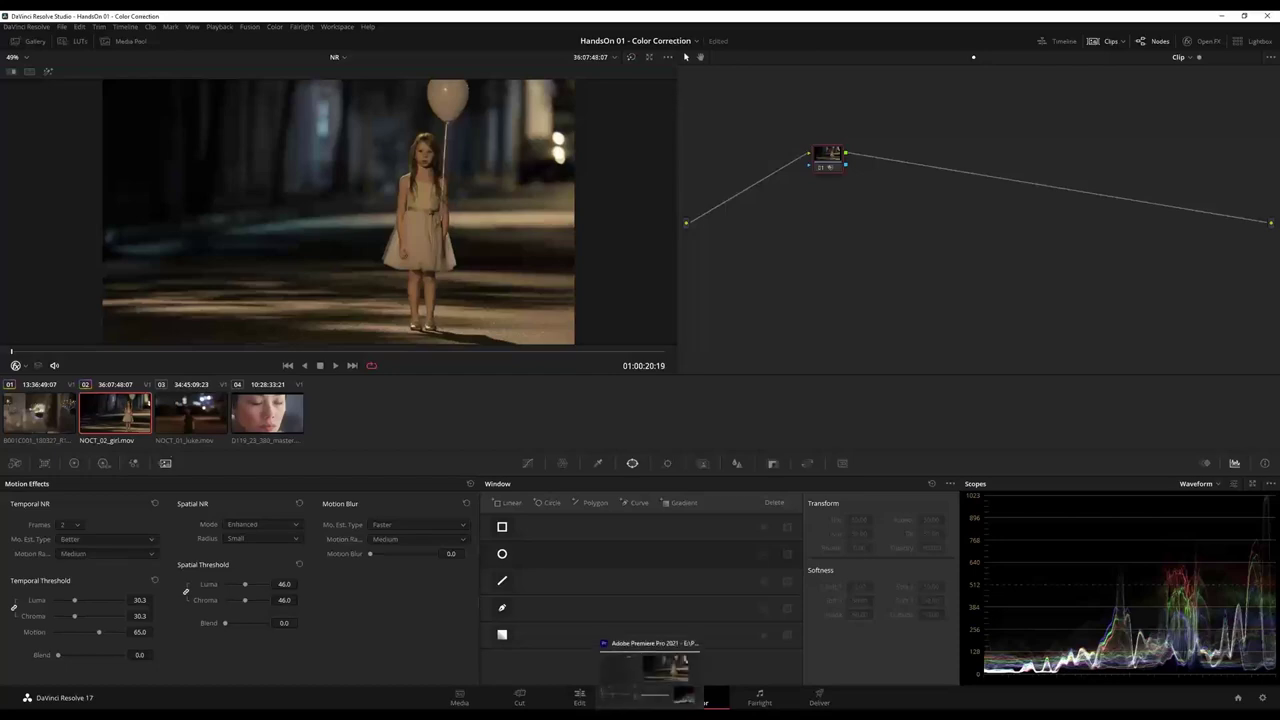
Step: Switch to Premiere Pro, apply Denoiser III to the NOCT_02_girl.mov clip, and select its Reduce Noise, Smooth Colors and Preserve Detail parameters in turn
click(650, 662)
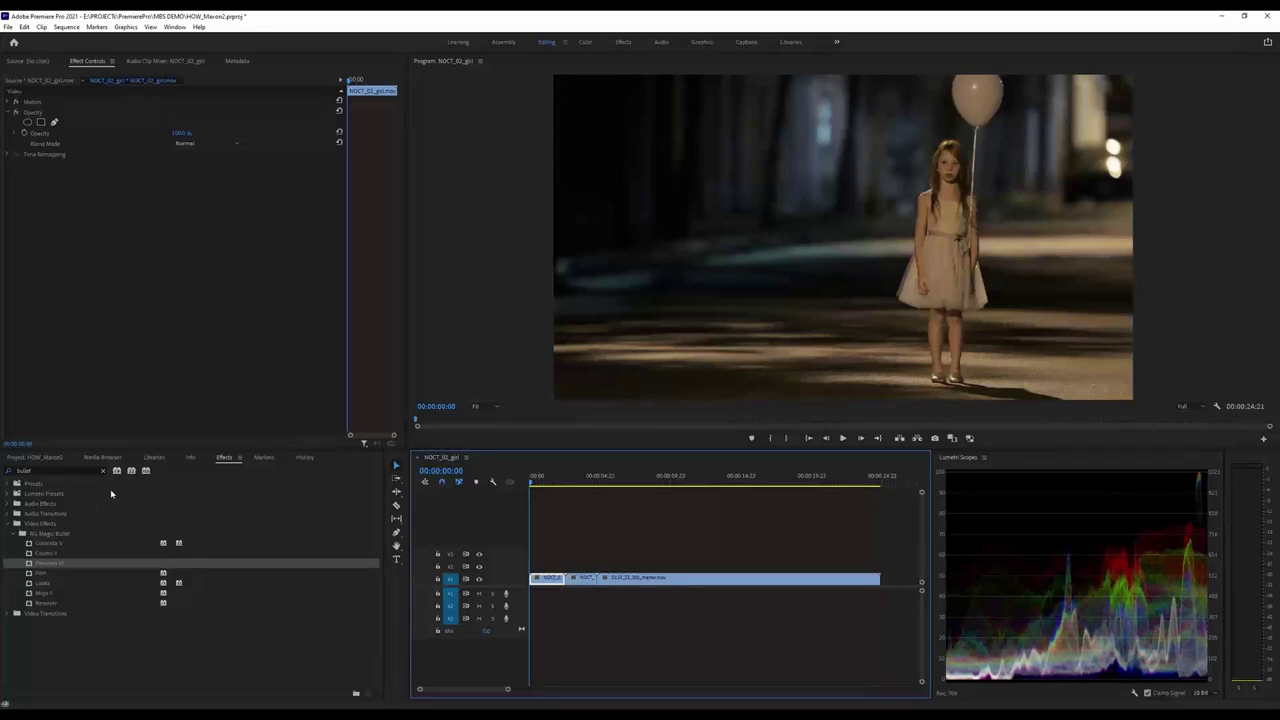
drag(59, 564, 128, 356)
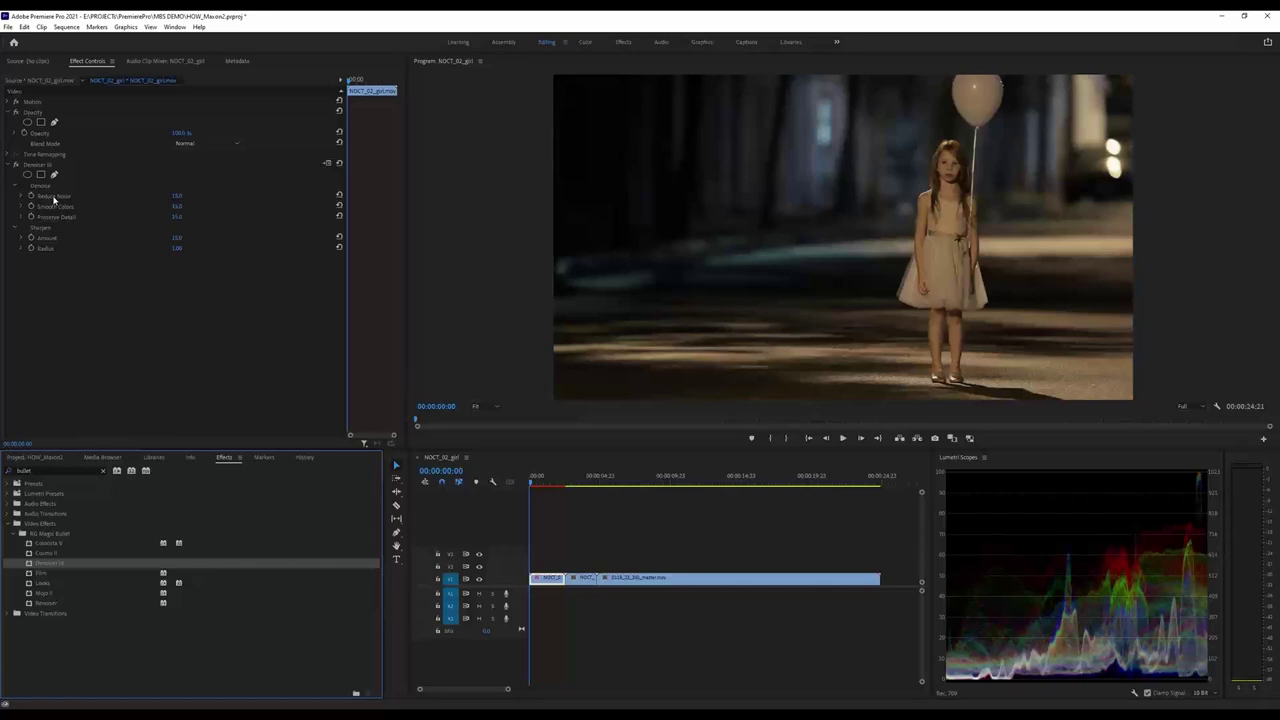
click(52, 198)
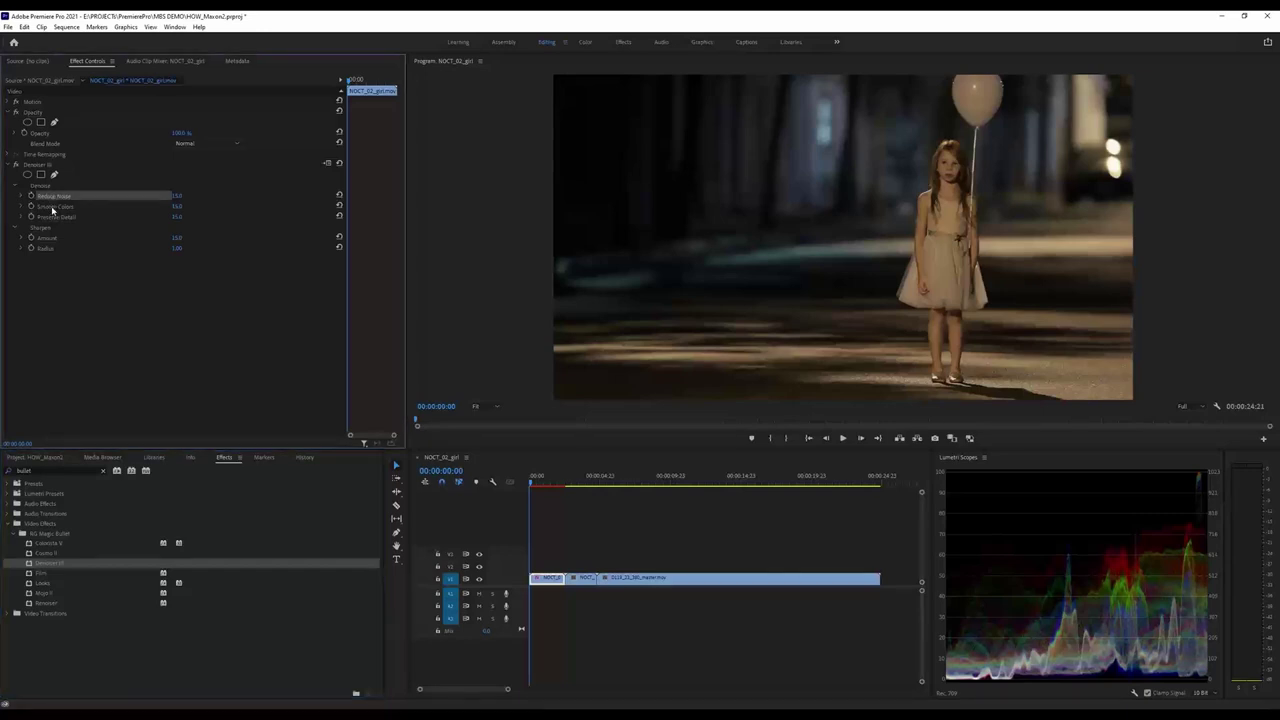
click(53, 208)
click(52, 218)
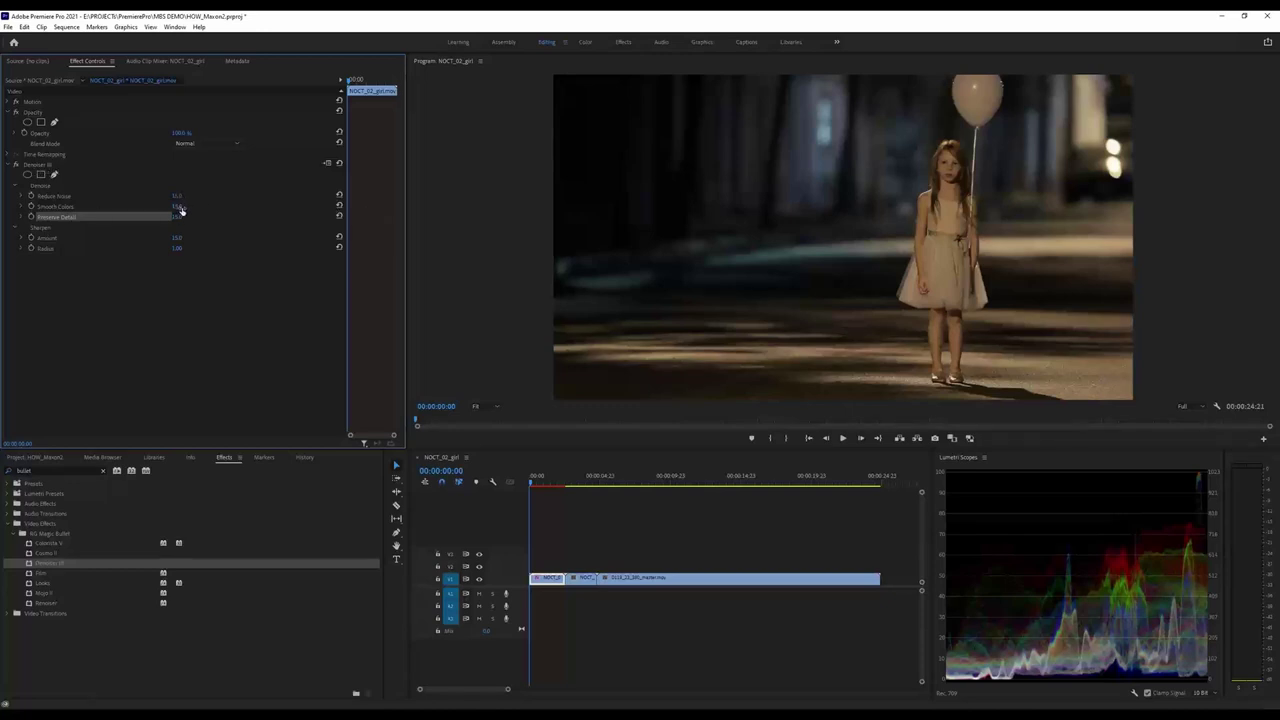
Step: Expand the three Denoise sliders, setting Reduce Noise to 73.4 and Smooth Colors to about 42, and raise Preserve Detail slightly
click(22, 198)
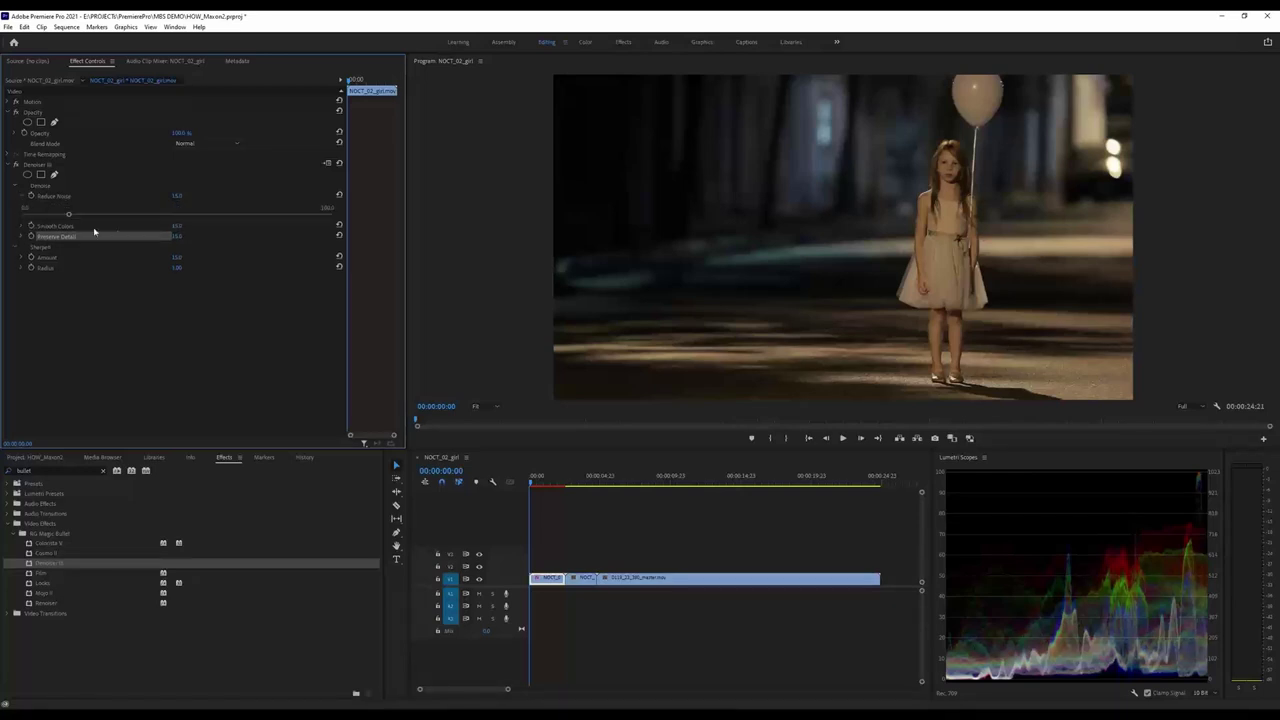
drag(72, 216, 251, 220)
click(22, 226)
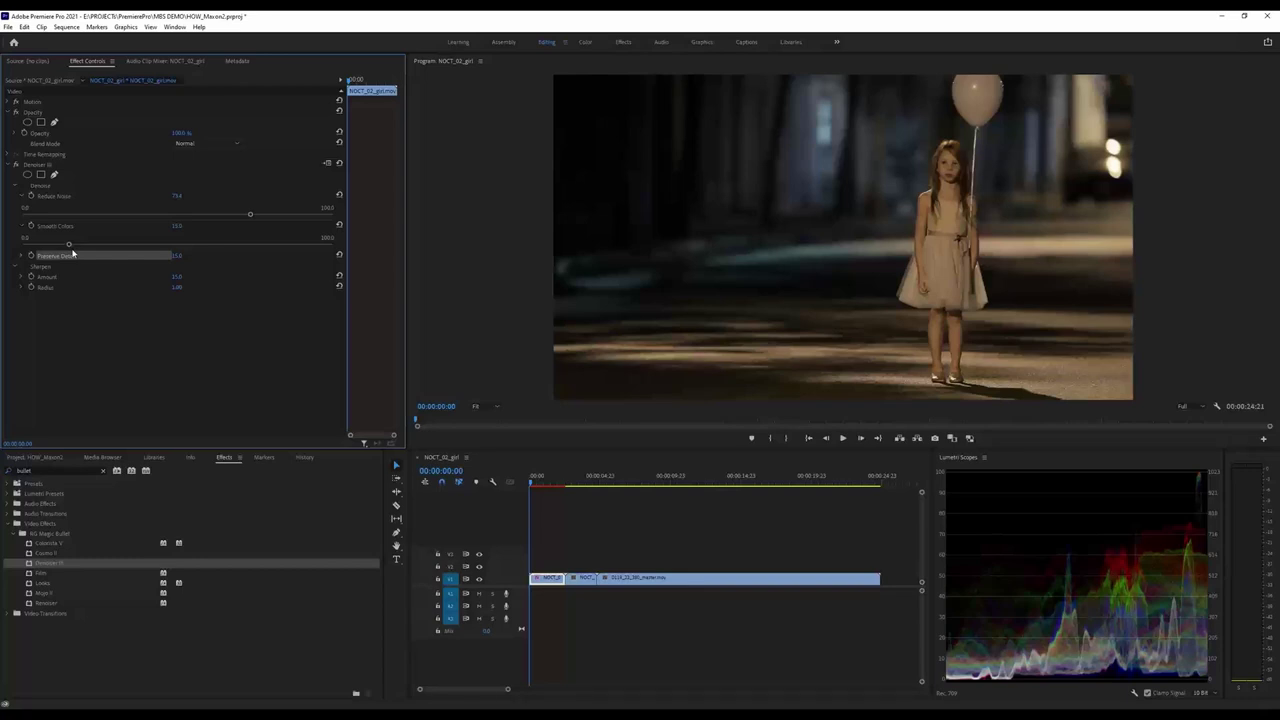
drag(116, 244, 152, 244)
click(22, 257)
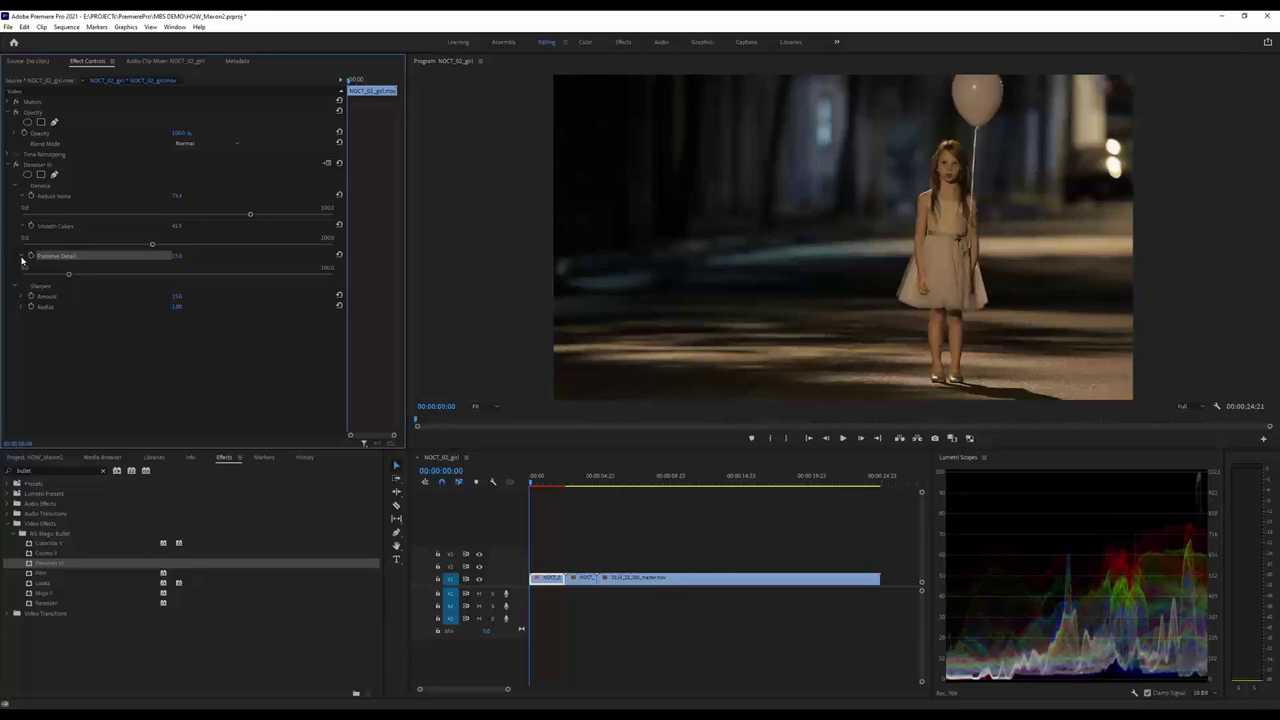
mouse_move(68, 275)
mouse_down()
mouse_move(114, 274)
mouse_move(81, 276)
mouse_up()
Step: Set Reduce Noise to 100, Smooth Colors to about 90 and Preserve Detail to about 78, and adjust the Sharpen amount
drag(250, 216, 277, 214)
drag(152, 244, 304, 245)
drag(88, 276, 260, 282)
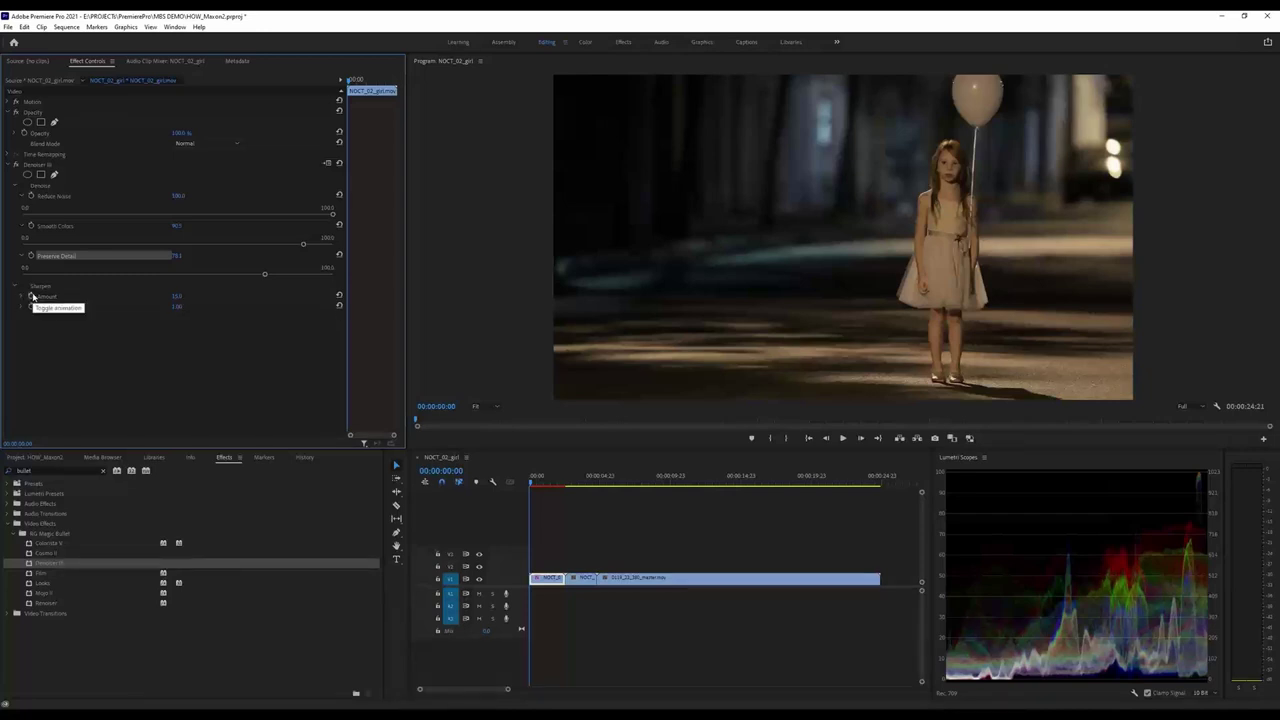
drag(176, 299, 181, 296)
Step: Switch to the browser and view the Hands-on with Maxon playlist on the Maxon Training Team YouTube channel
click(1229, 16)
click(1219, 18)
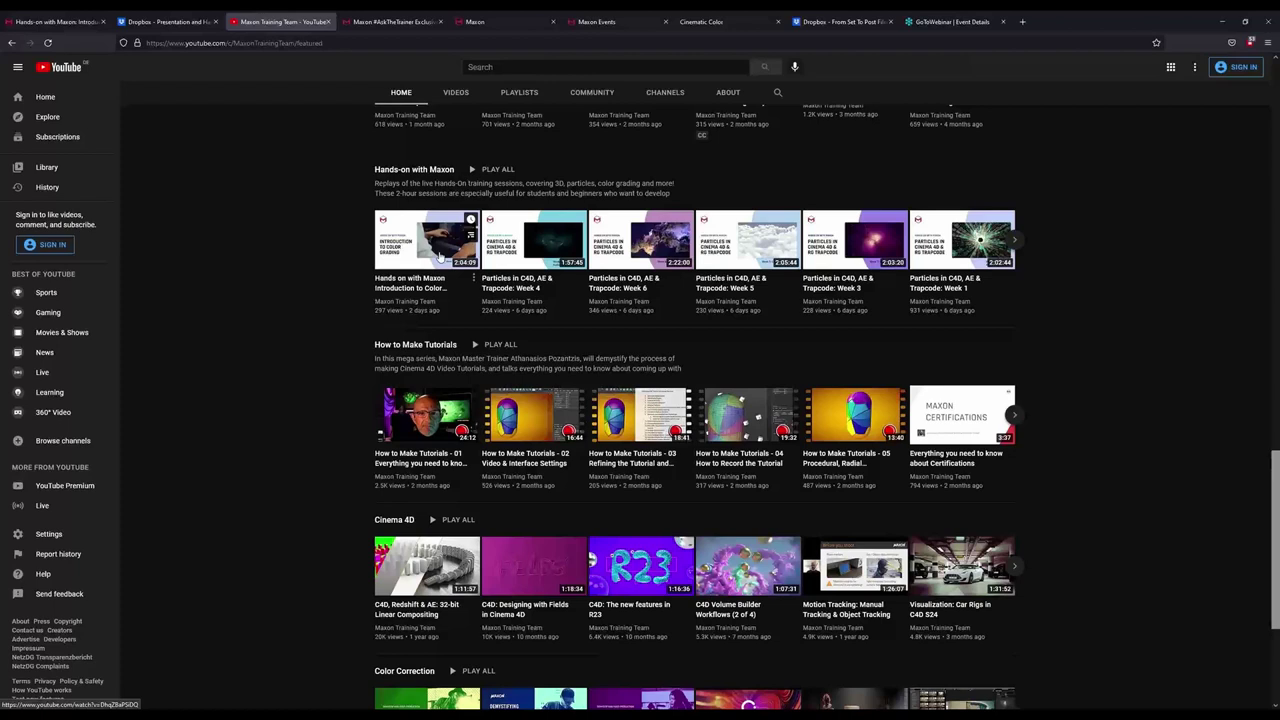
scroll(360, 212, up, 1)
scroll(360, 212, up, 1)
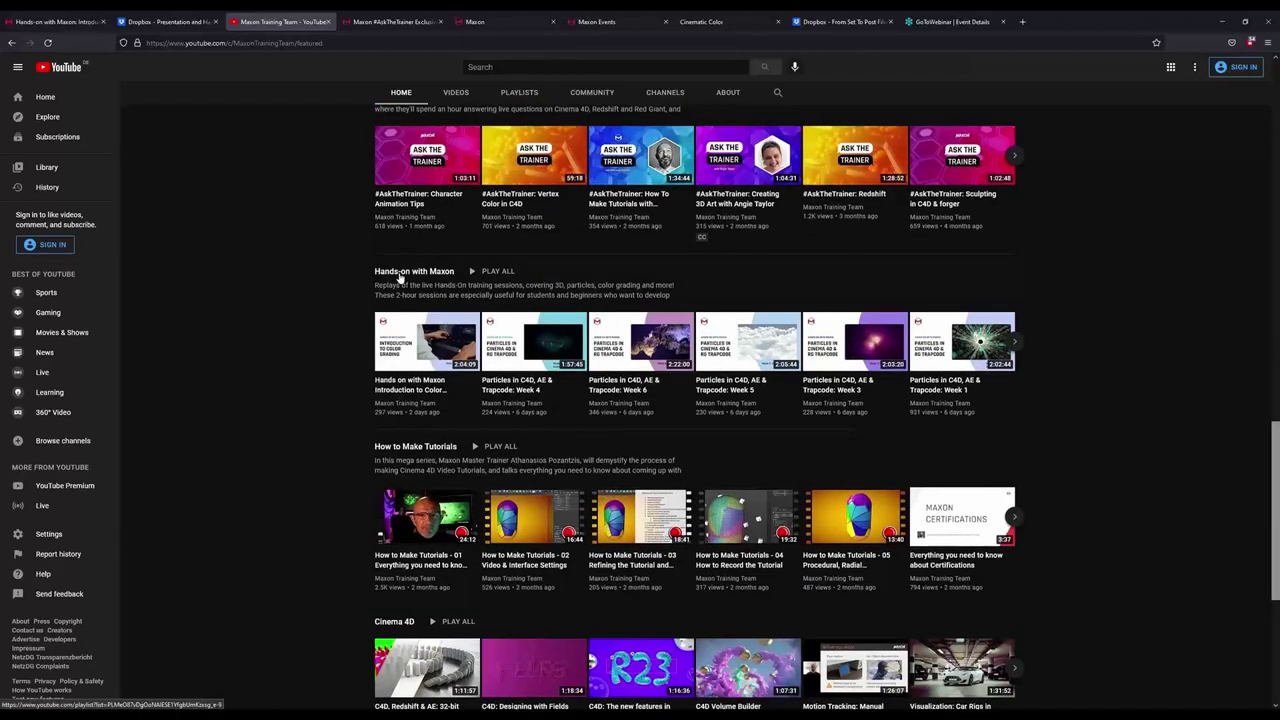
Step: Show the Maxon #AskTheTrainer Exclusive Wear shop page, and view the Maxon certification page from its heading
click(400, 22)
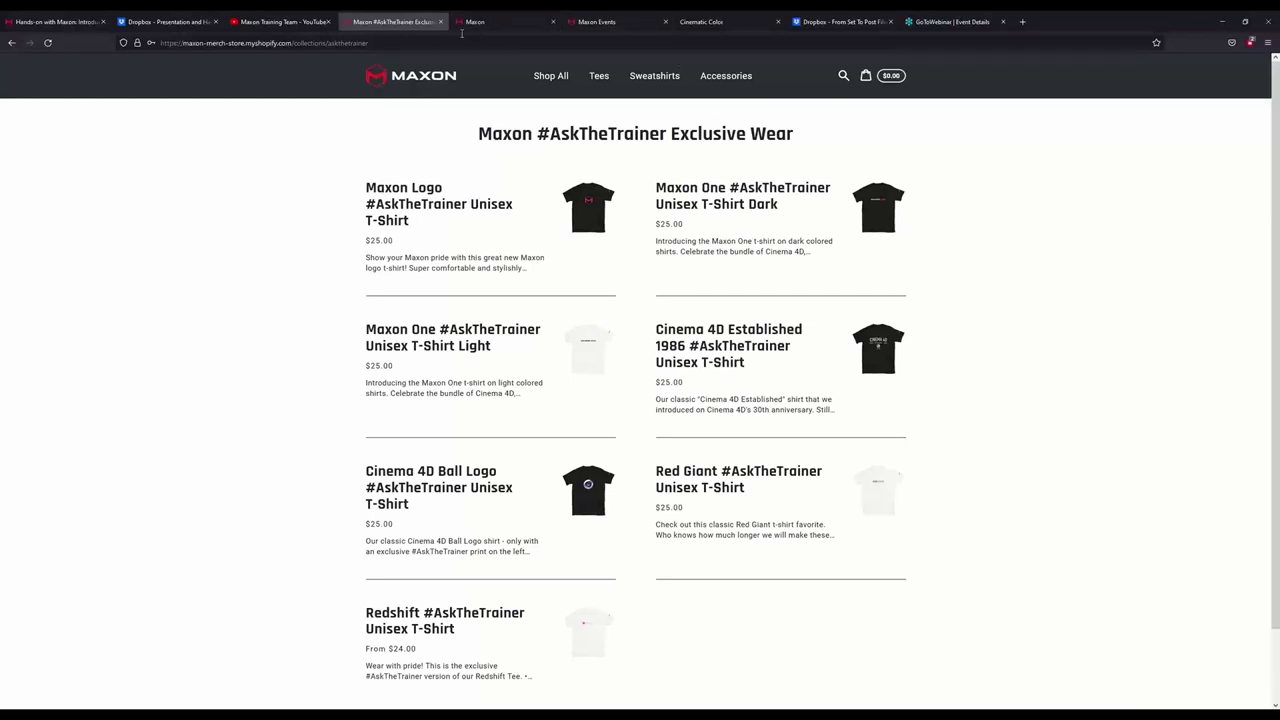
click(536, 30)
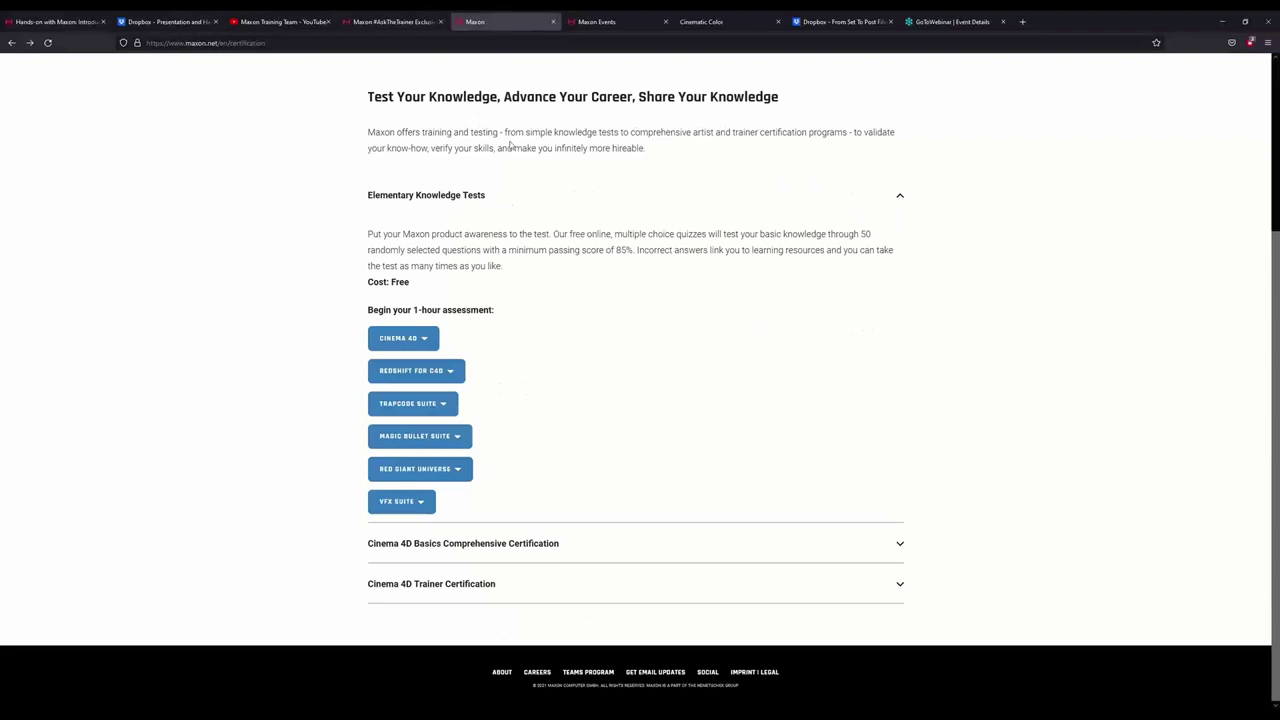
scroll(576, 289, up, 3)
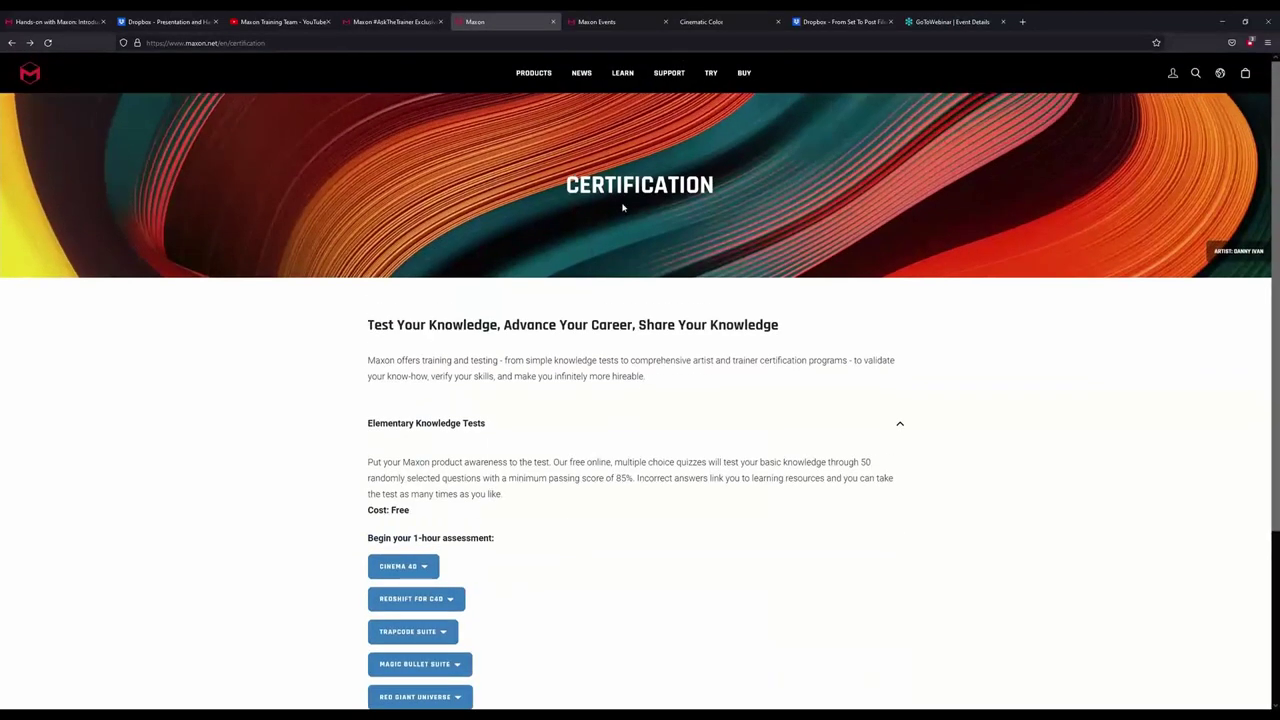